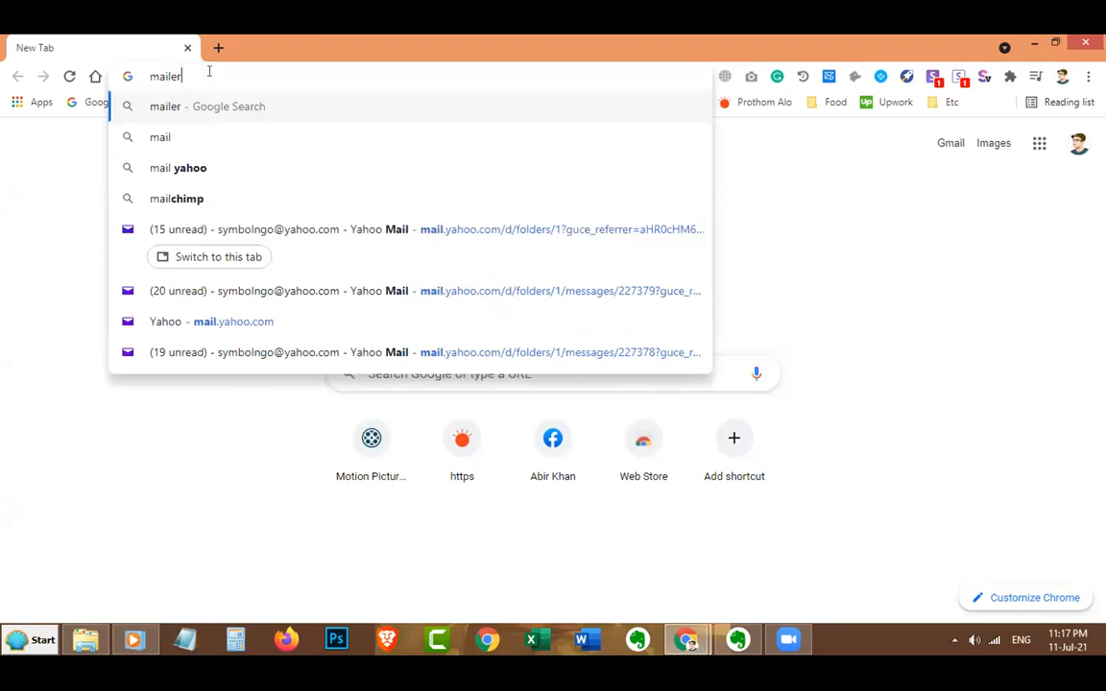
# Search Google for 'mailerlite' and open the mailerlite.com result in a new tab.
pyautogui.press('Return')
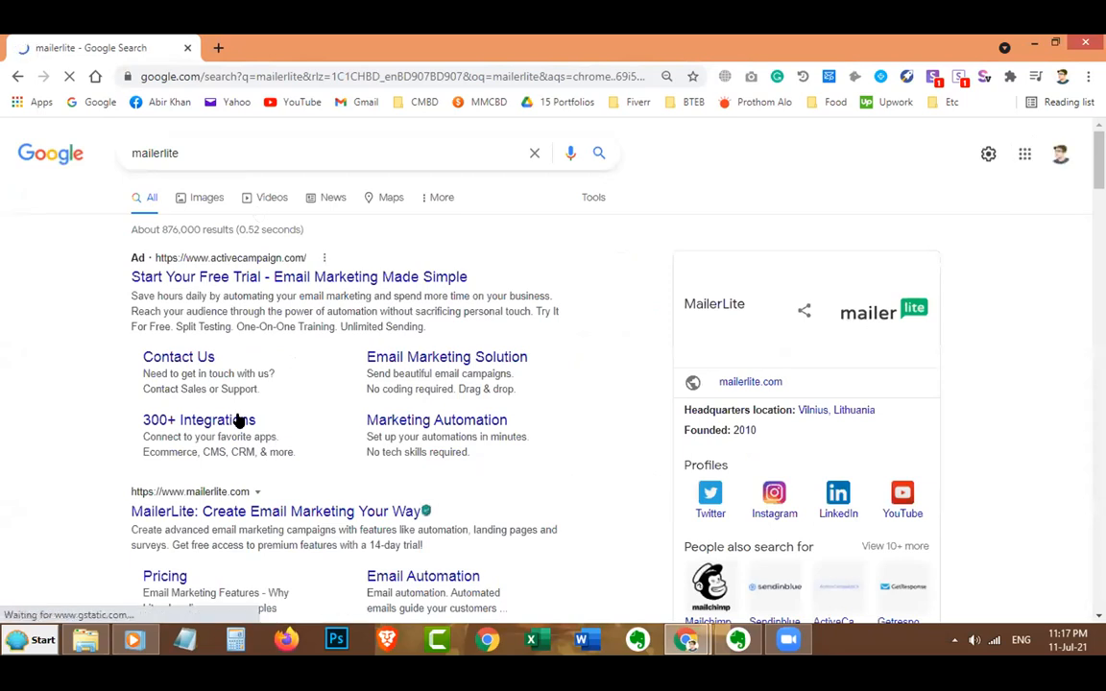
pyautogui.scroll(-1, 239, 423)
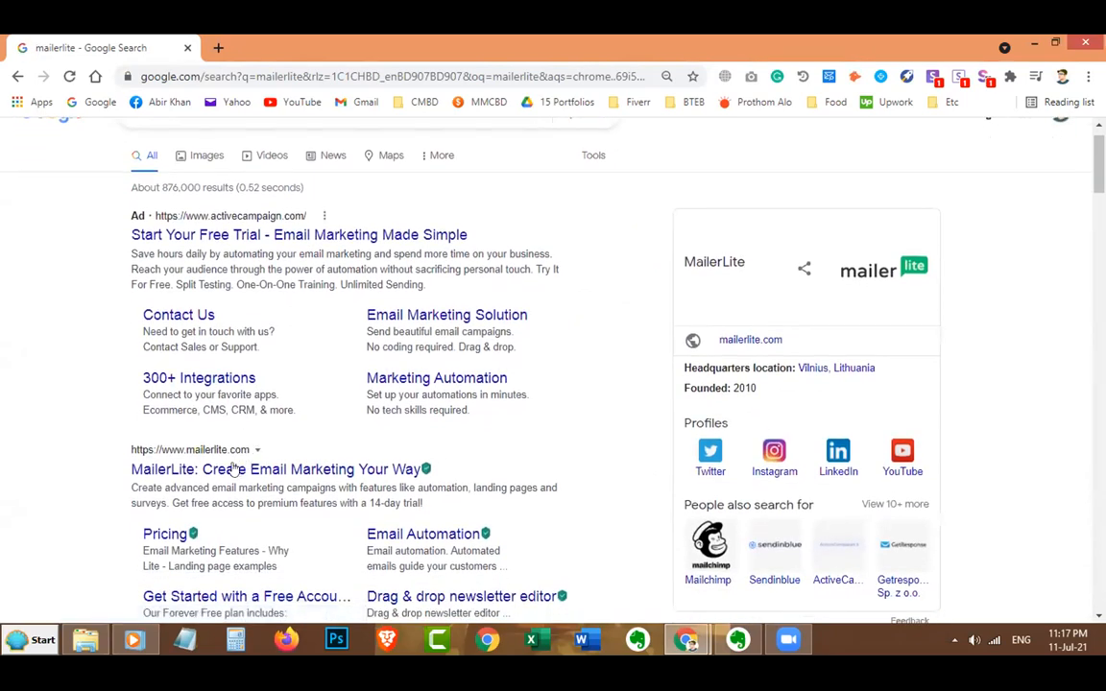
pyautogui.click(238, 468)
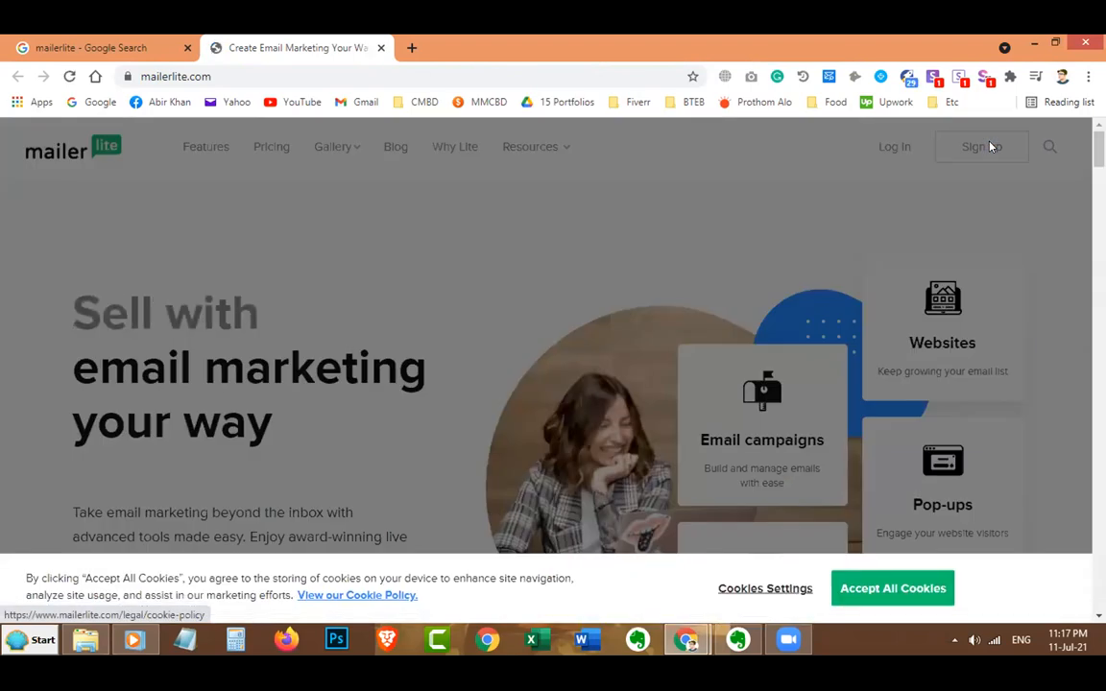
# Accept the cookie notice and go to MailerLite's free-account signup page.
pyautogui.click(893, 586)
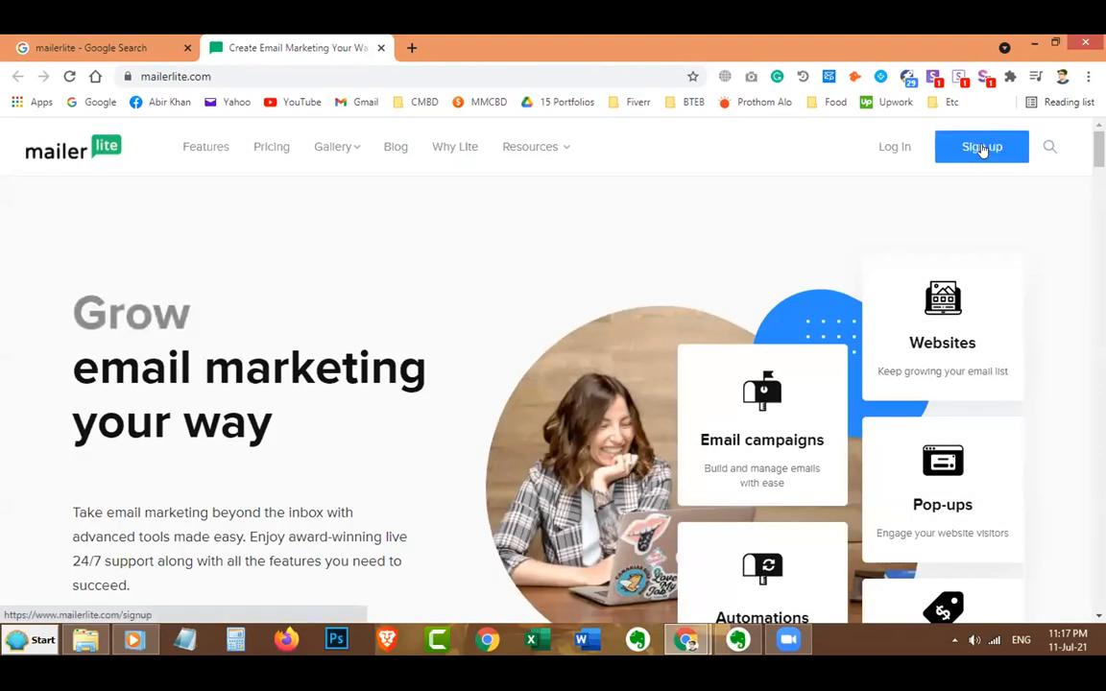
pyautogui.click(981, 149)
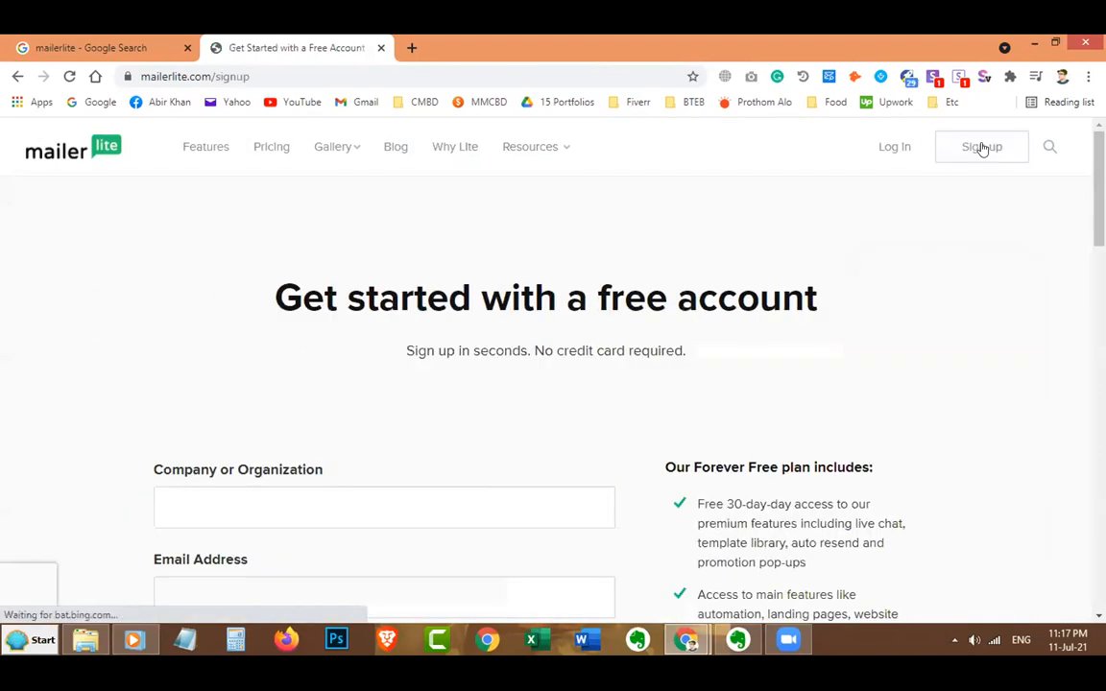
pyautogui.scroll(-1, 532, 330)
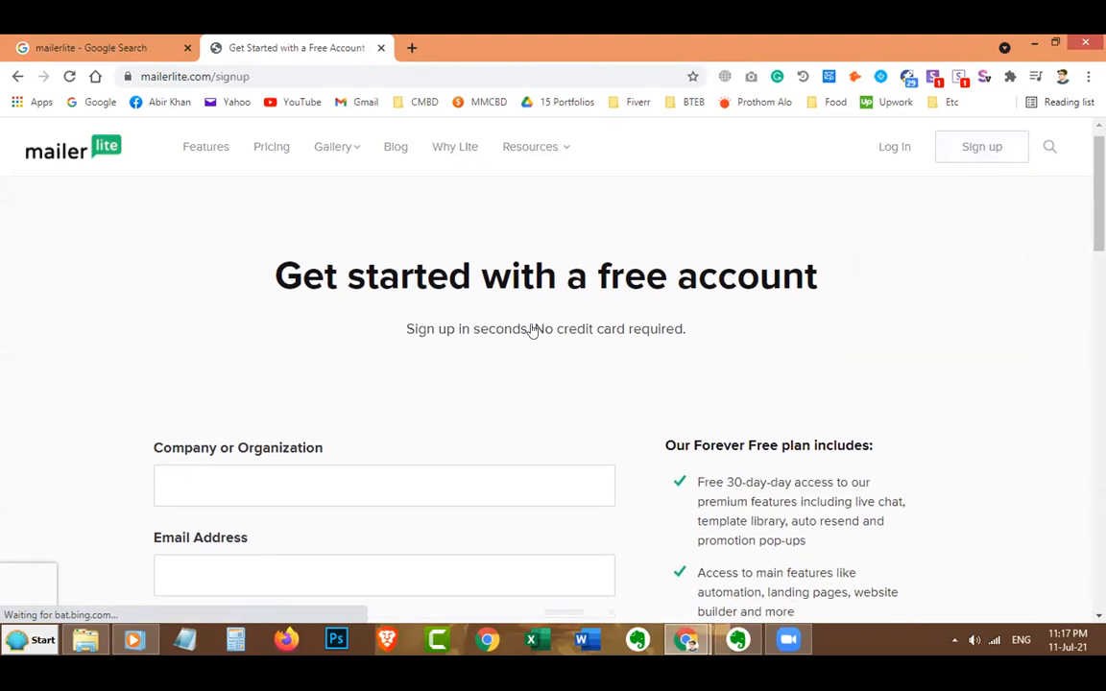
pyautogui.scroll(-2, 415, 434)
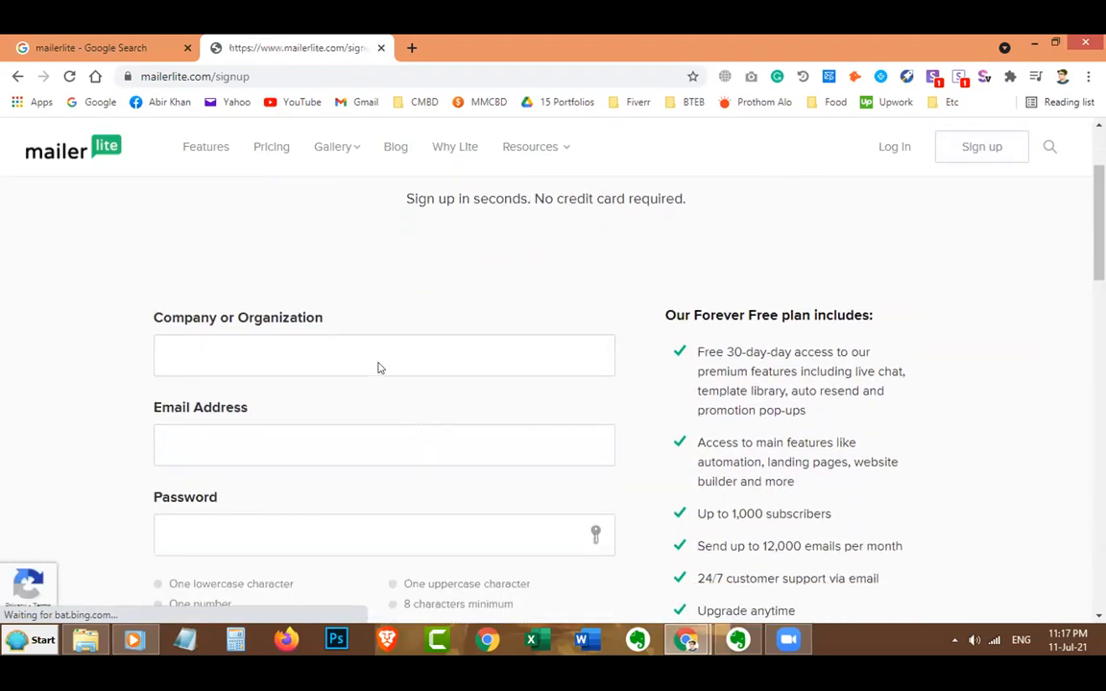
pyautogui.scroll(2, 376, 365)
pyautogui.scroll(-5, 370, 351)
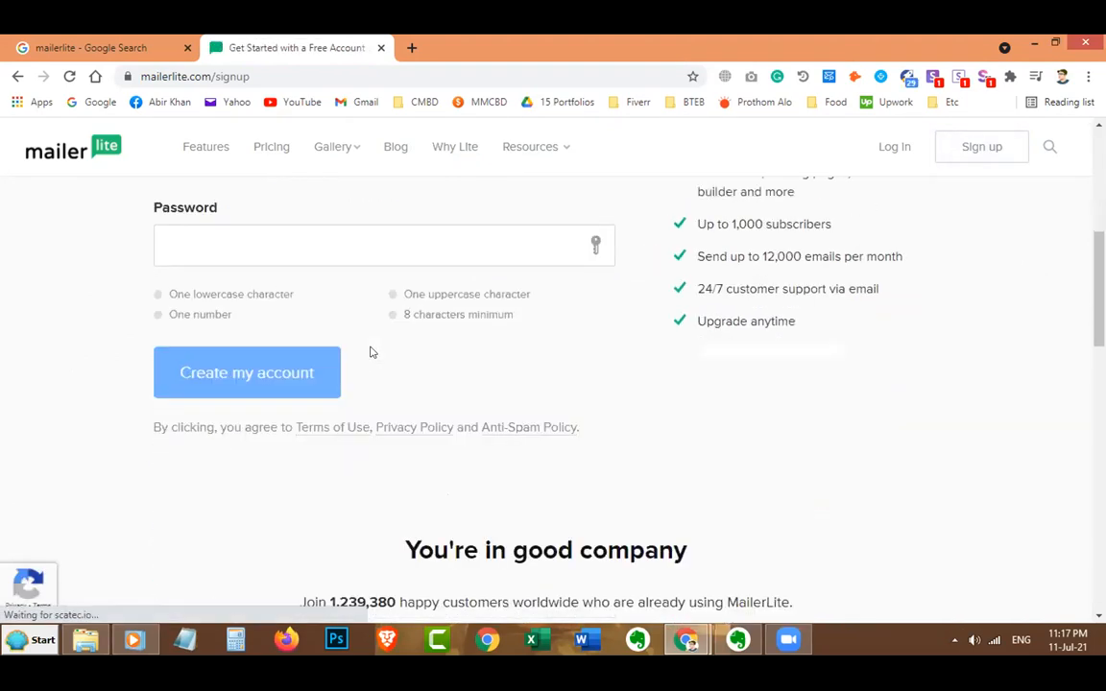
pyautogui.scroll(3, 291, 348)
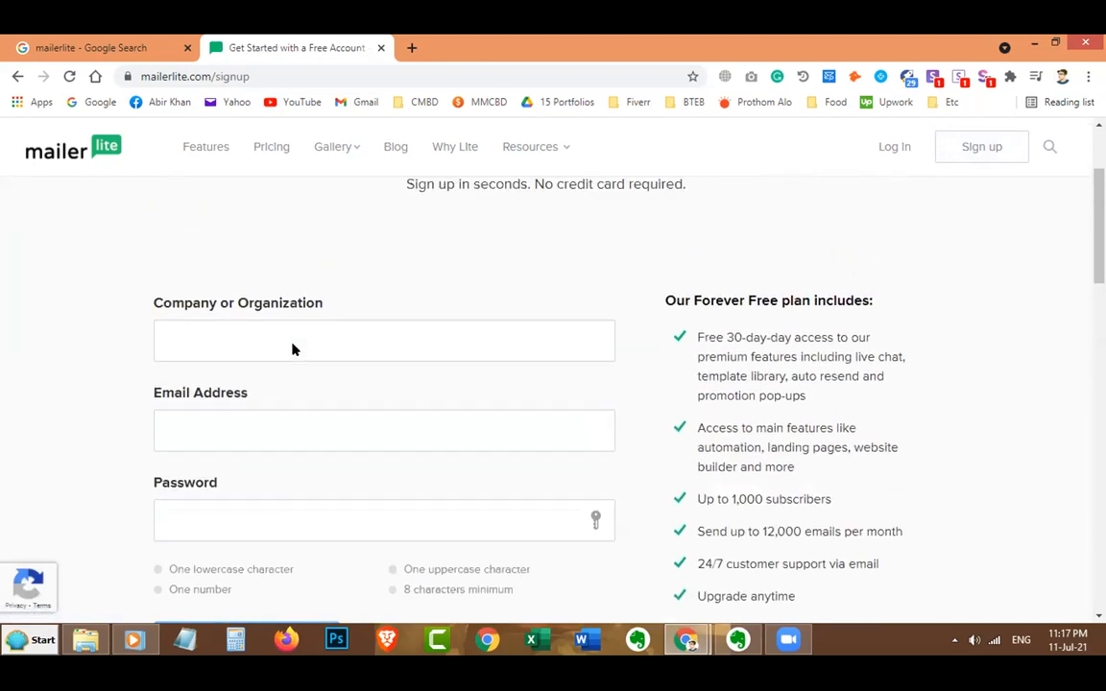
# Fill in the company name, account e-mail and password, then create the account.
pyautogui.click(281, 334)
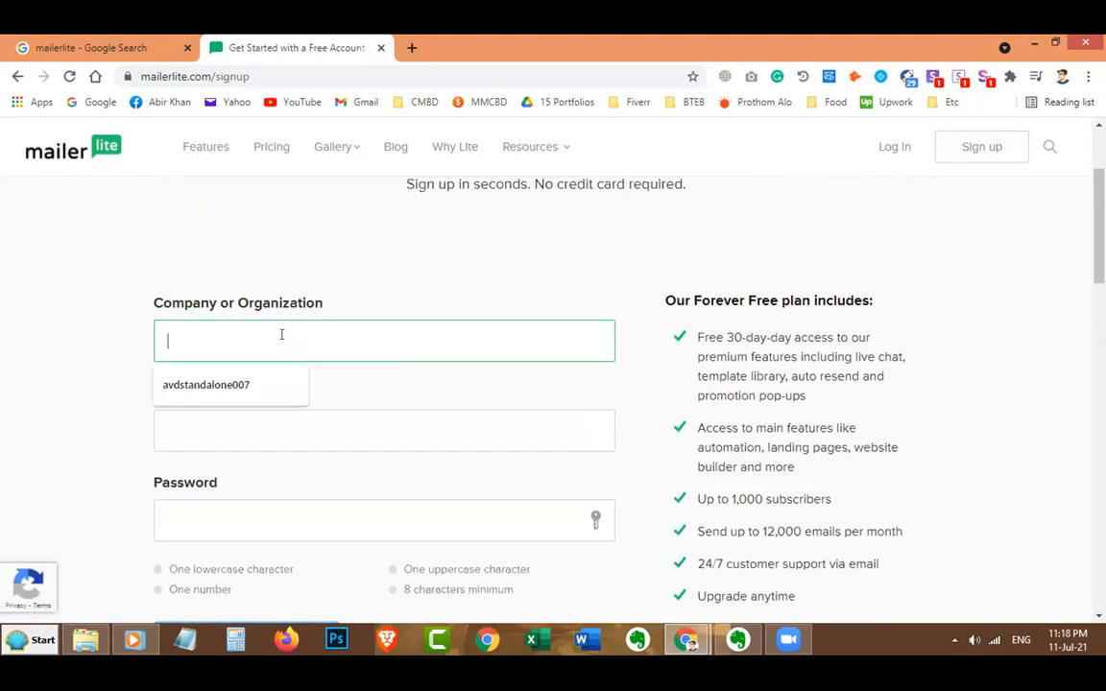
pyautogui.write('Abir Khan')
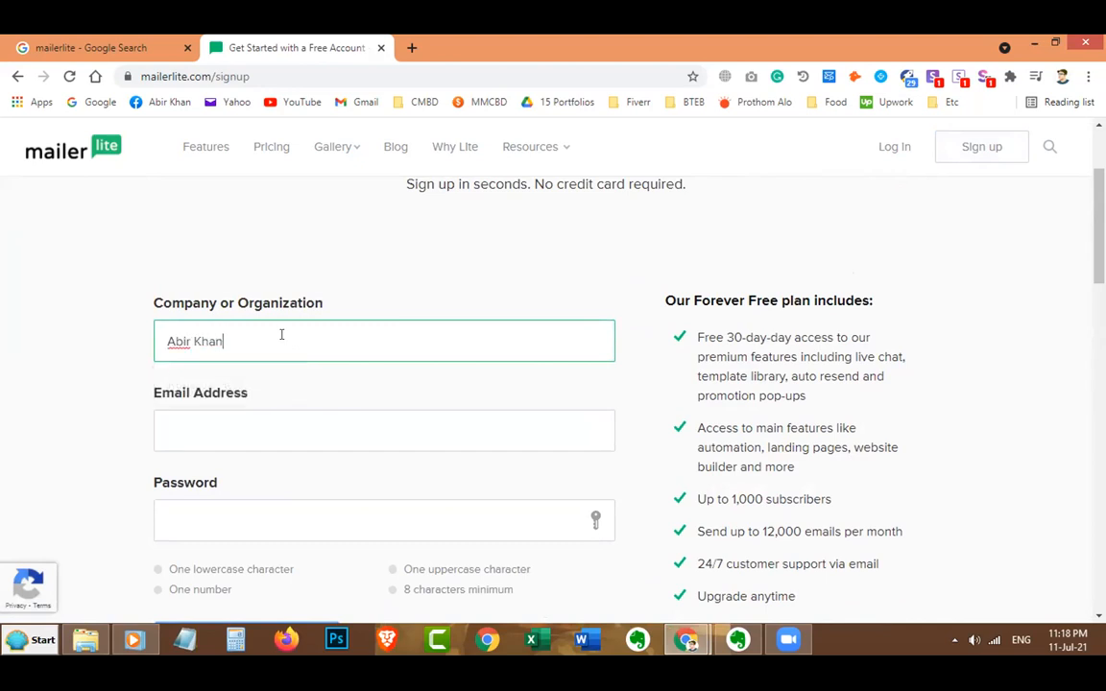
pyautogui.scroll(-1, 330, 441)
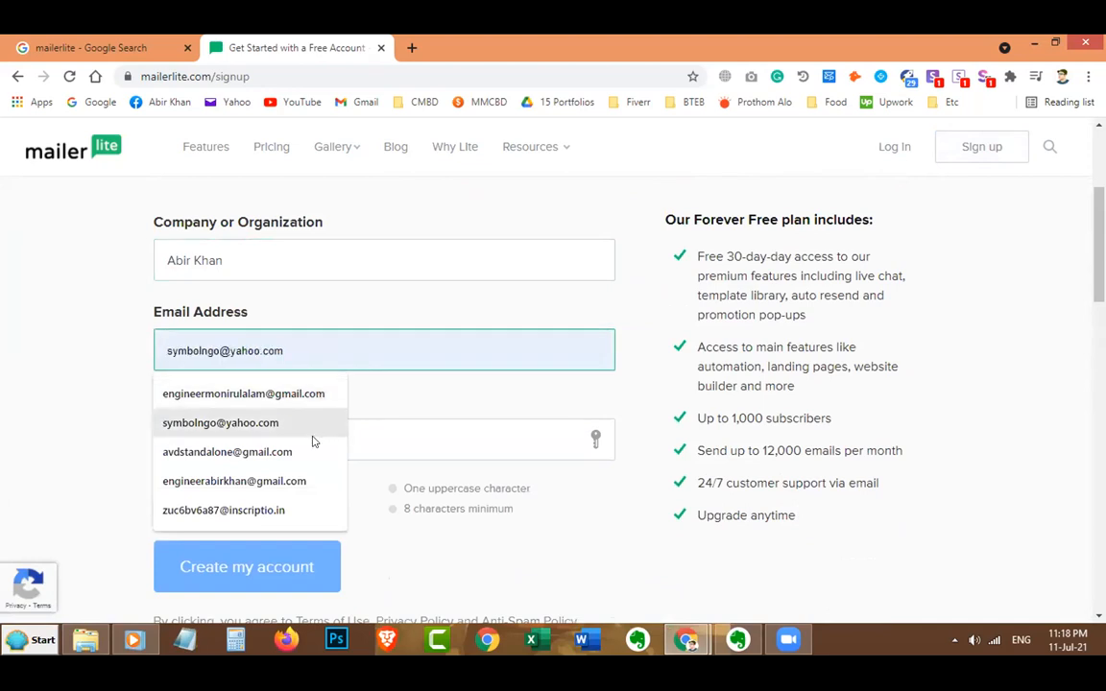
pyautogui.click(305, 479)
pyautogui.click(319, 441)
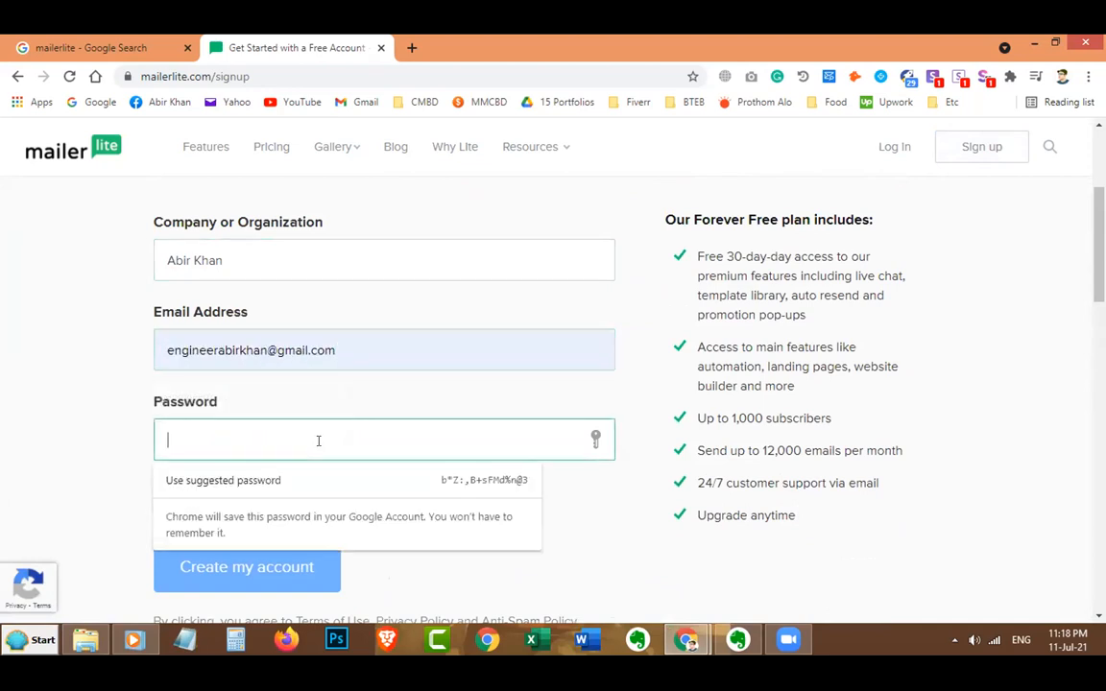
pyautogui.write('*****')
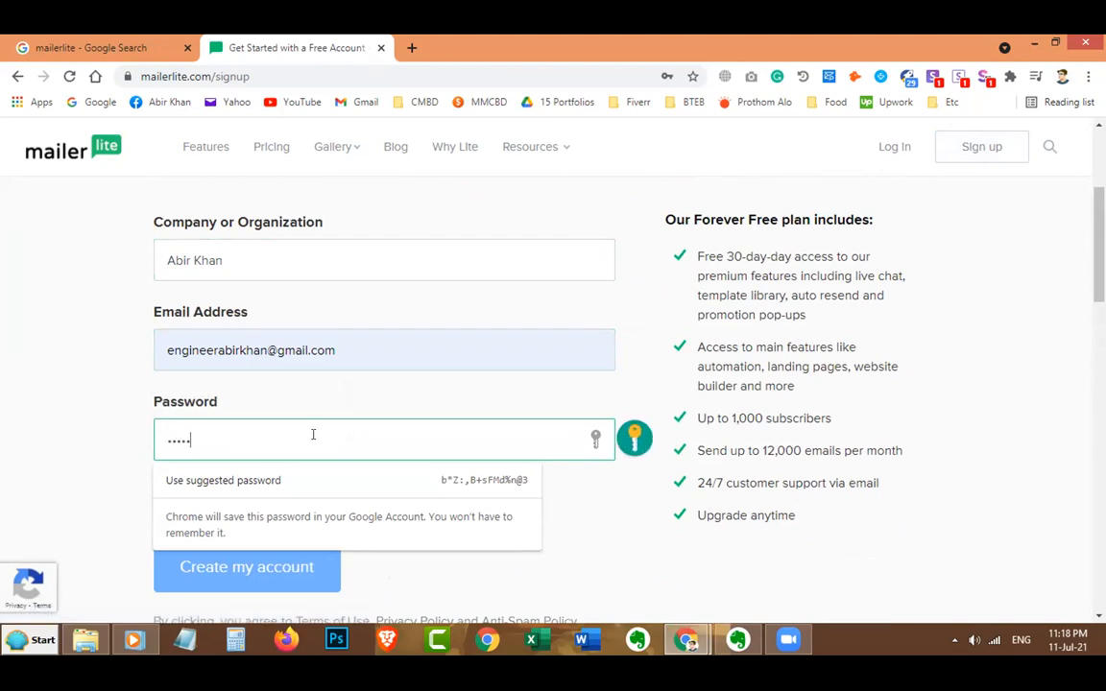
pyautogui.write('****')
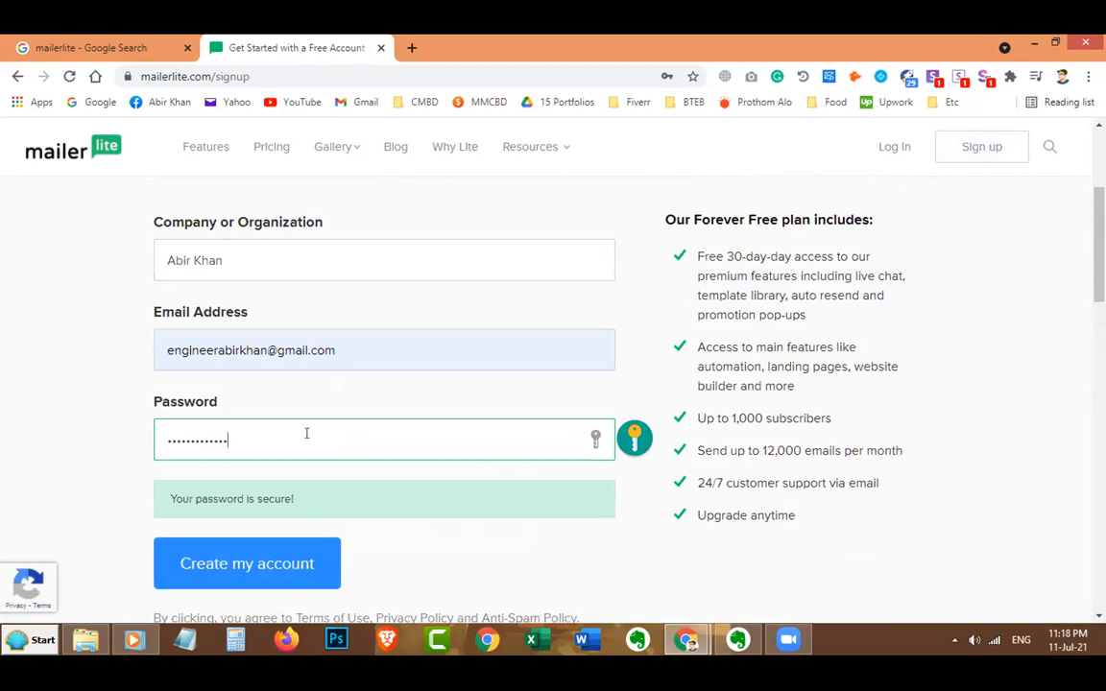
pyautogui.scroll(-3, 309, 435)
pyautogui.click(272, 402)
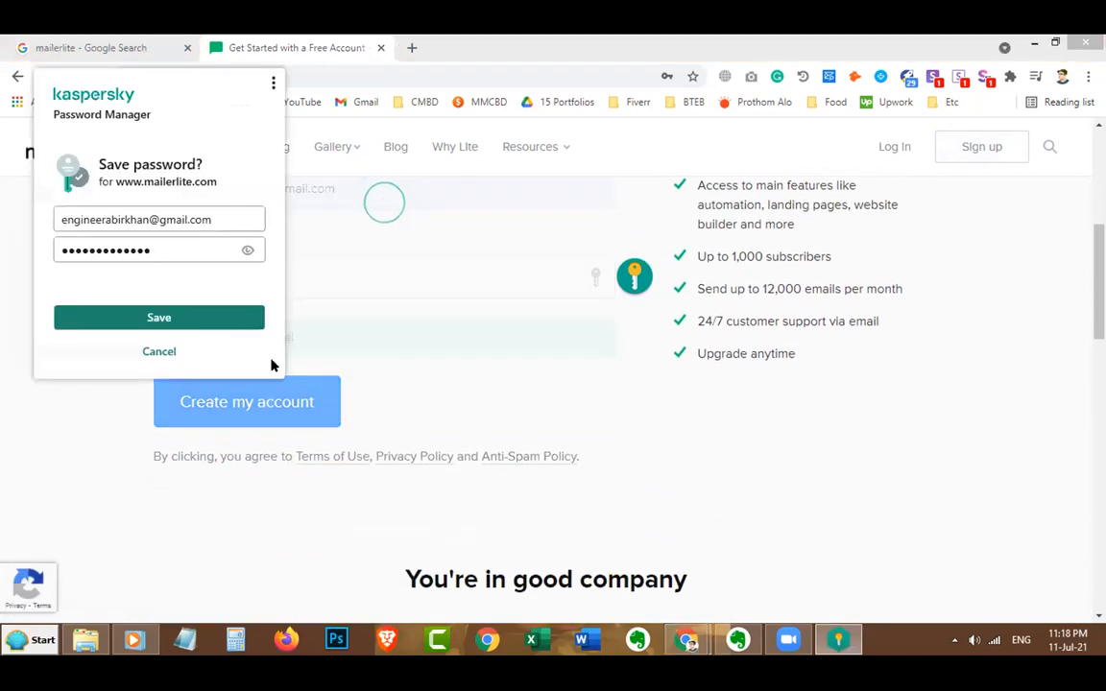
# Decline Kaspersky's password prompt, save the login in Chrome, and open Complete profile.
pyautogui.click(159, 352)
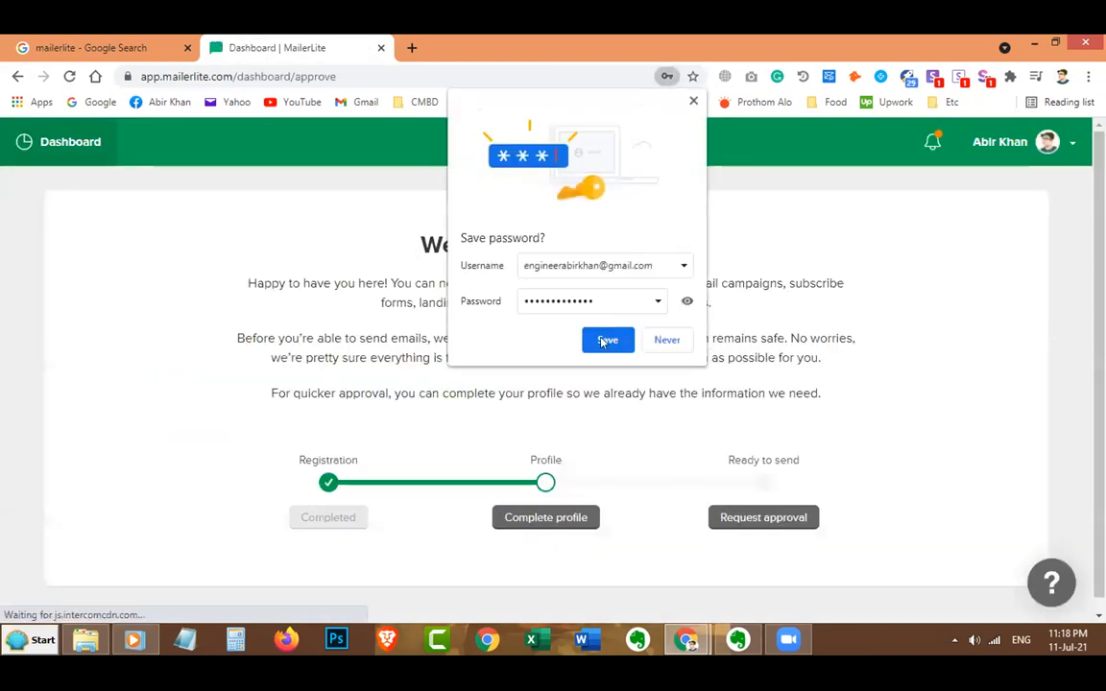
pyautogui.click(597, 334)
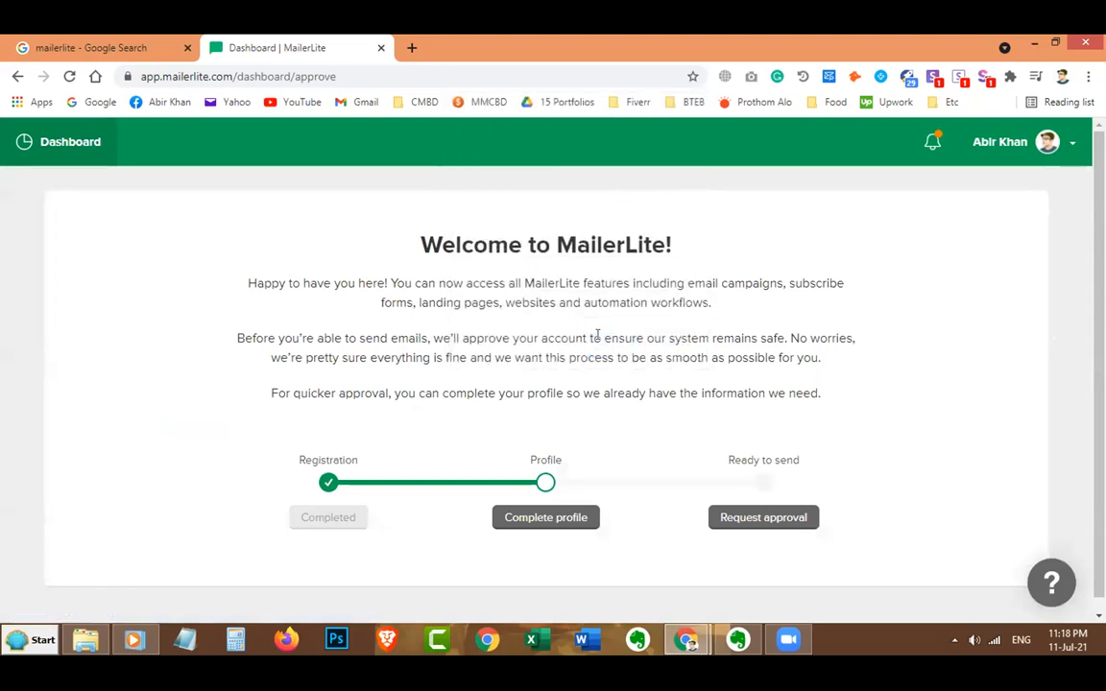
pyautogui.click(544, 522)
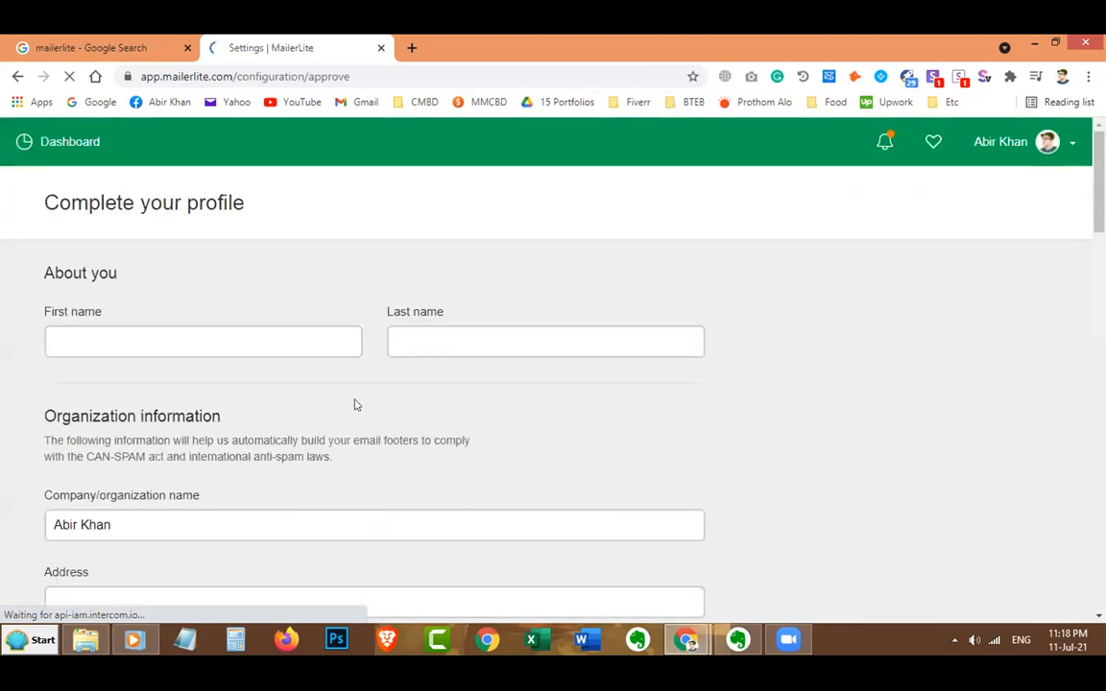
# Enter the profile's first and last name.
pyautogui.scroll(-1, 221, 307)
pyautogui.click(196, 264)
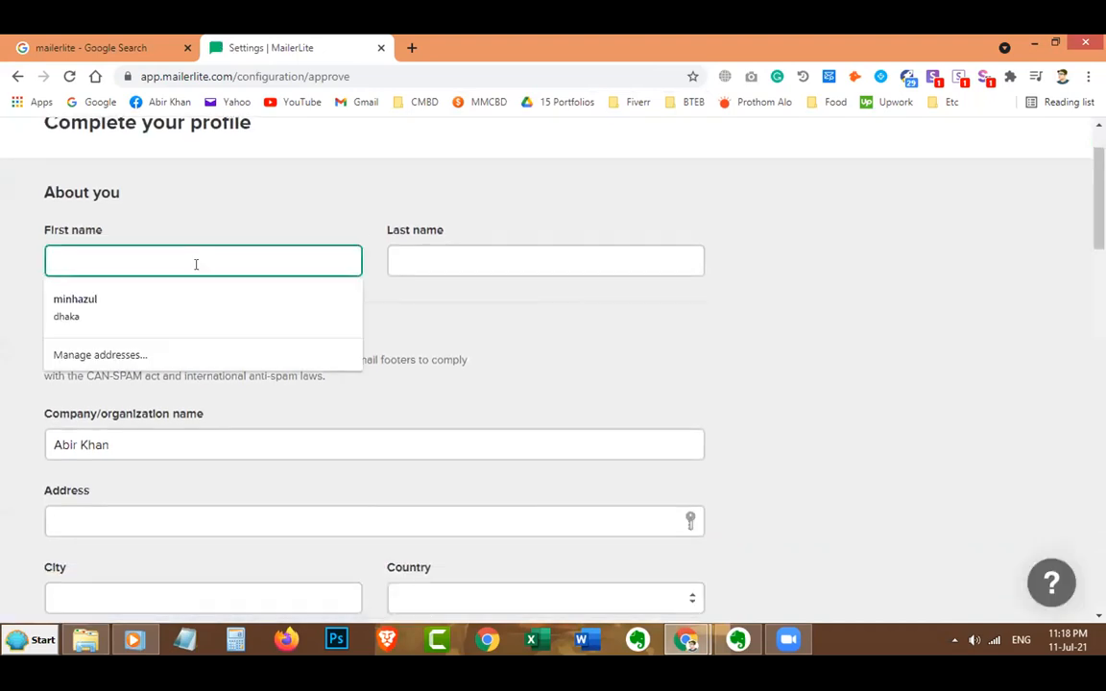
pyautogui.write('A')
pyautogui.press('Tab')
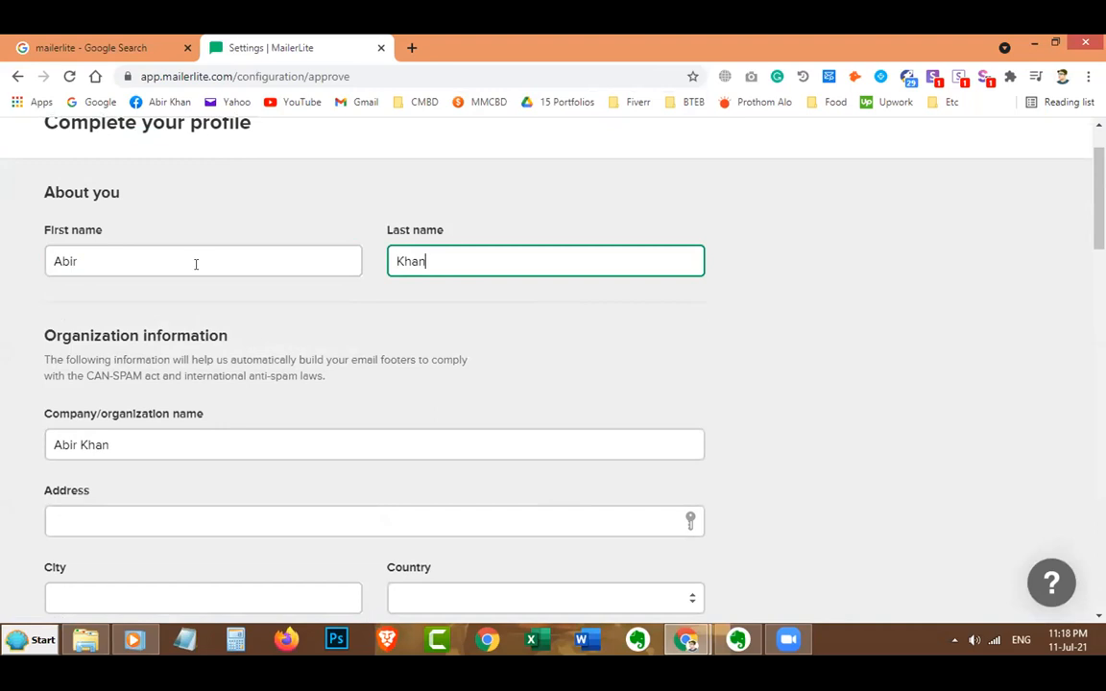
pyautogui.scroll(-2, 196, 264)
# Fill in the street address and city, and set the country to Bangladesh.
pyautogui.click(140, 353)
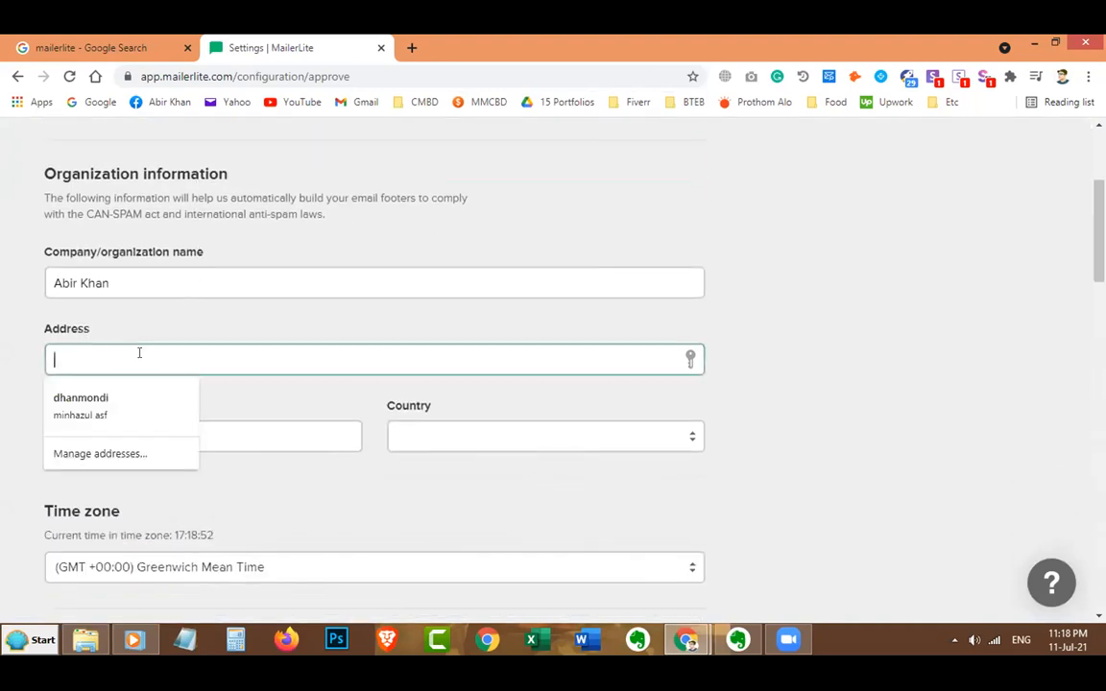
pyautogui.write('Race Cou')
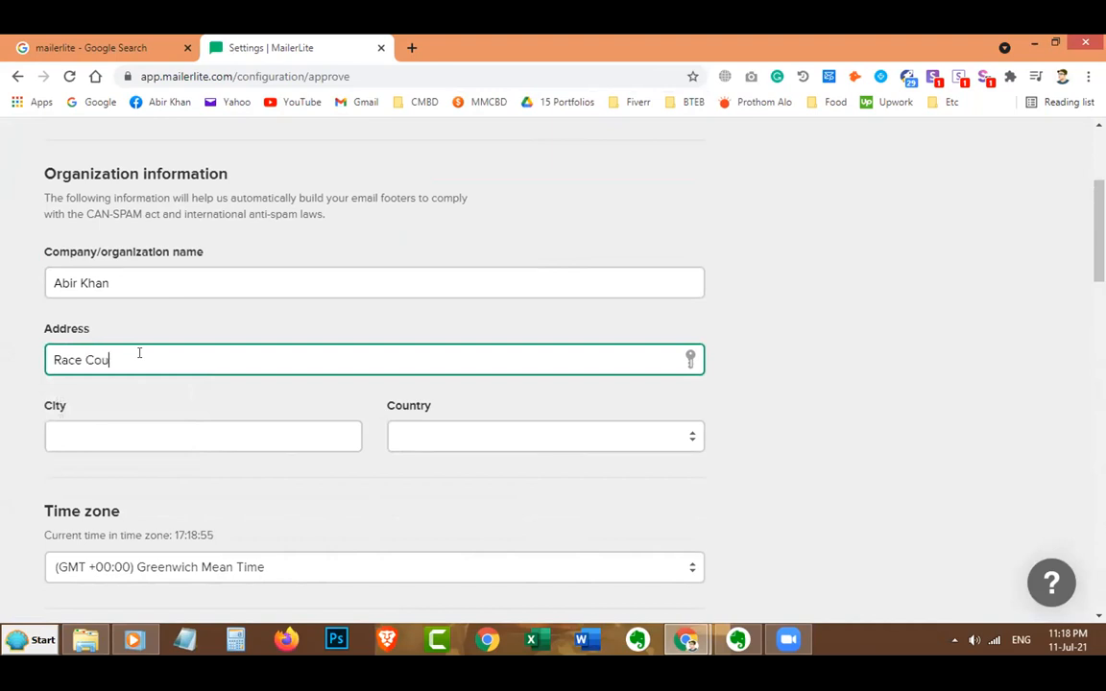
pyautogui.write('rse')
pyautogui.scroll(-1, 140, 351)
pyautogui.click(139, 350)
pyautogui.write('Comilla')
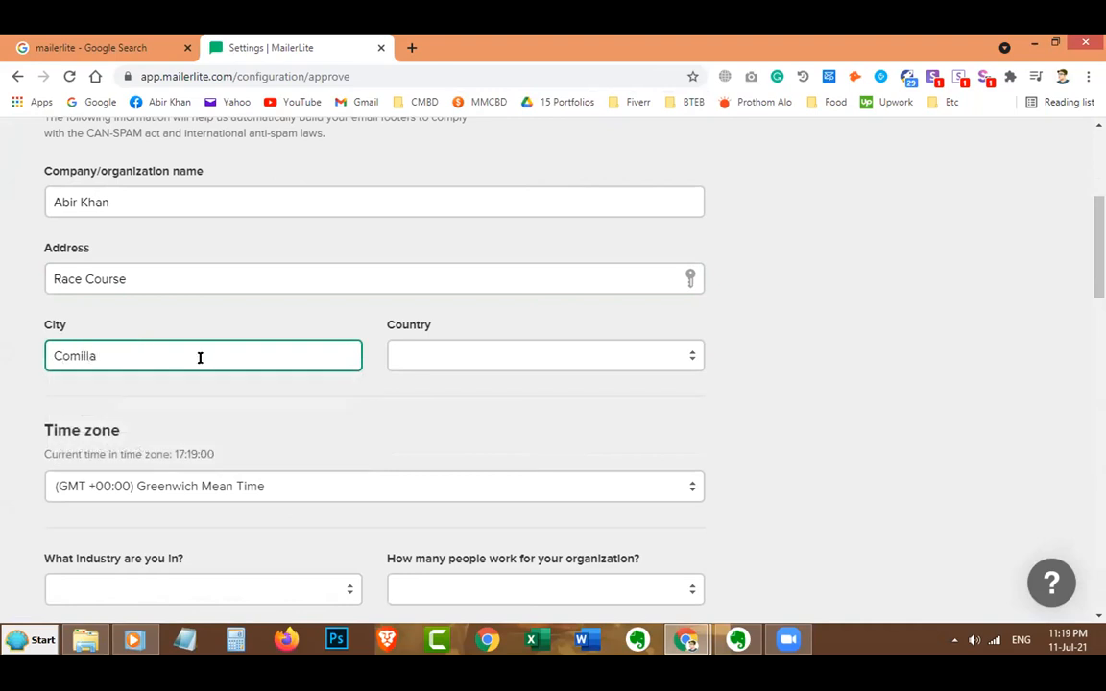
pyautogui.click(419, 363)
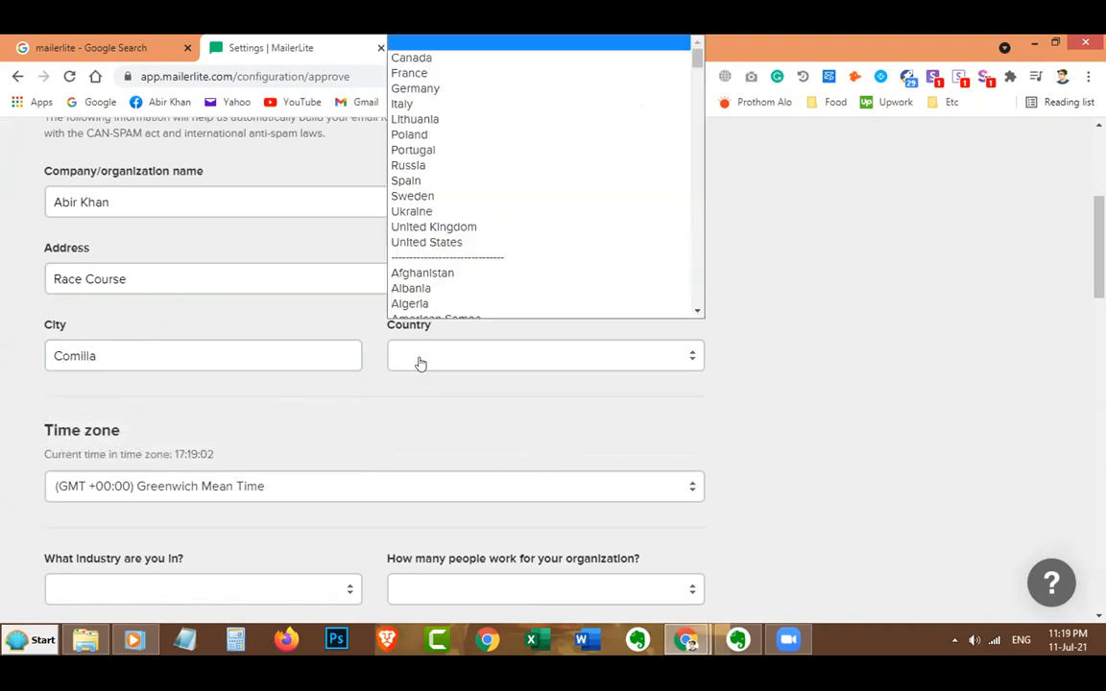
pyautogui.press('b')
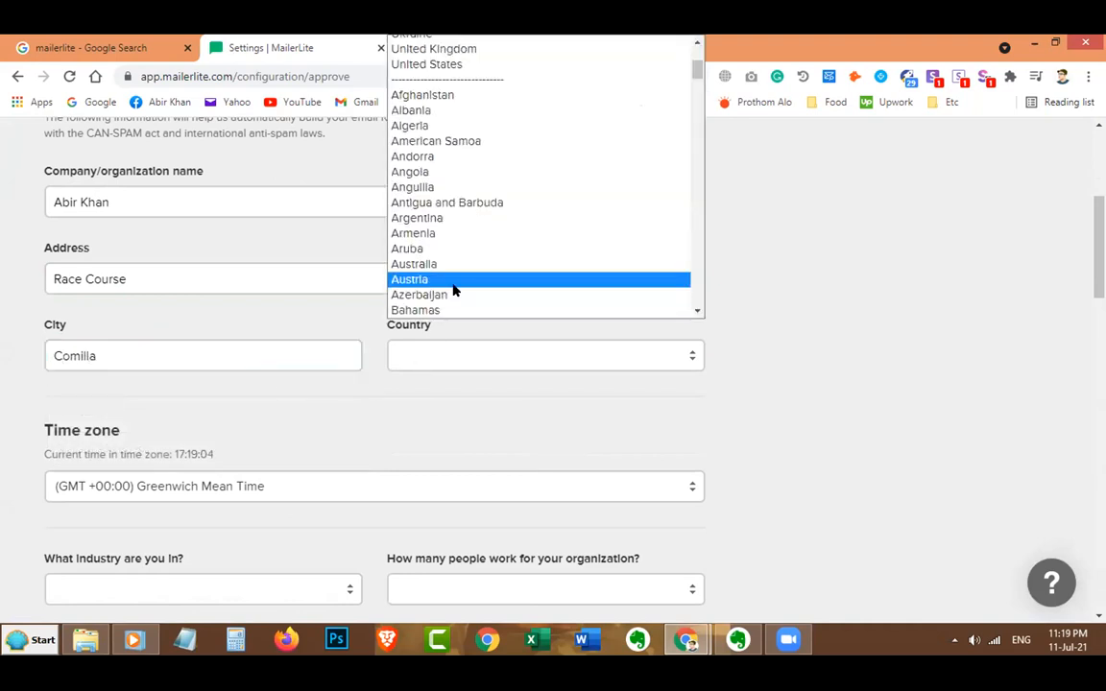
pyautogui.scroll(-3, 454, 274)
pyautogui.click(458, 181)
pyautogui.scroll(-3, 464, 288)
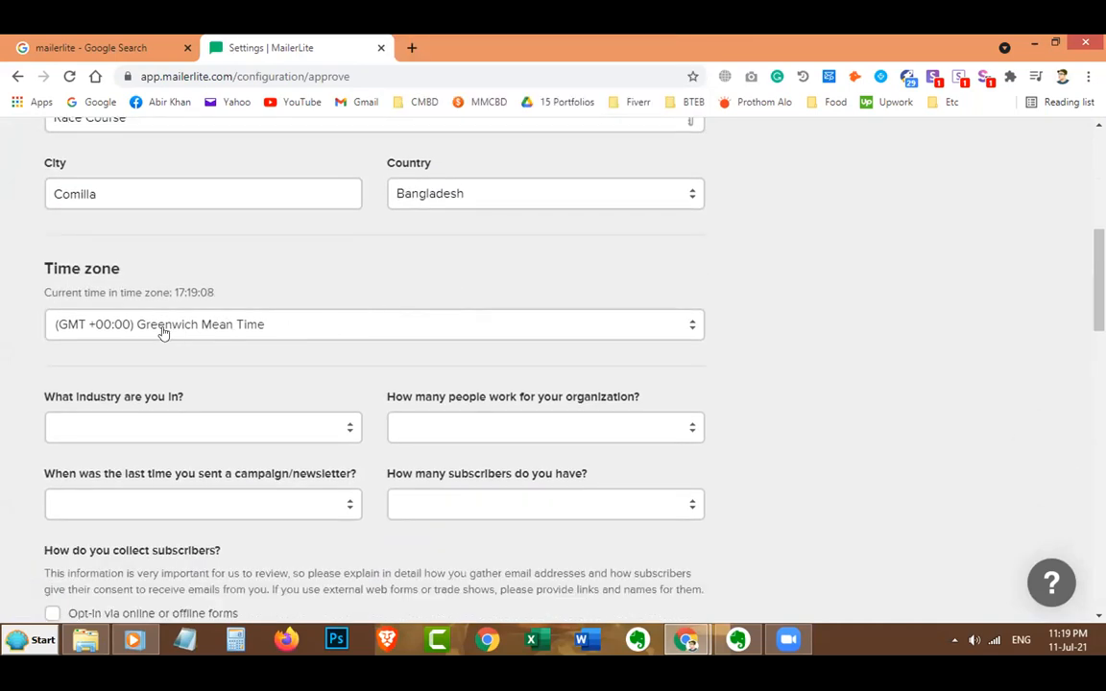
# Choose (GMT +06:00) Dhaka from the profile's Time zone list.
pyautogui.click(219, 329)
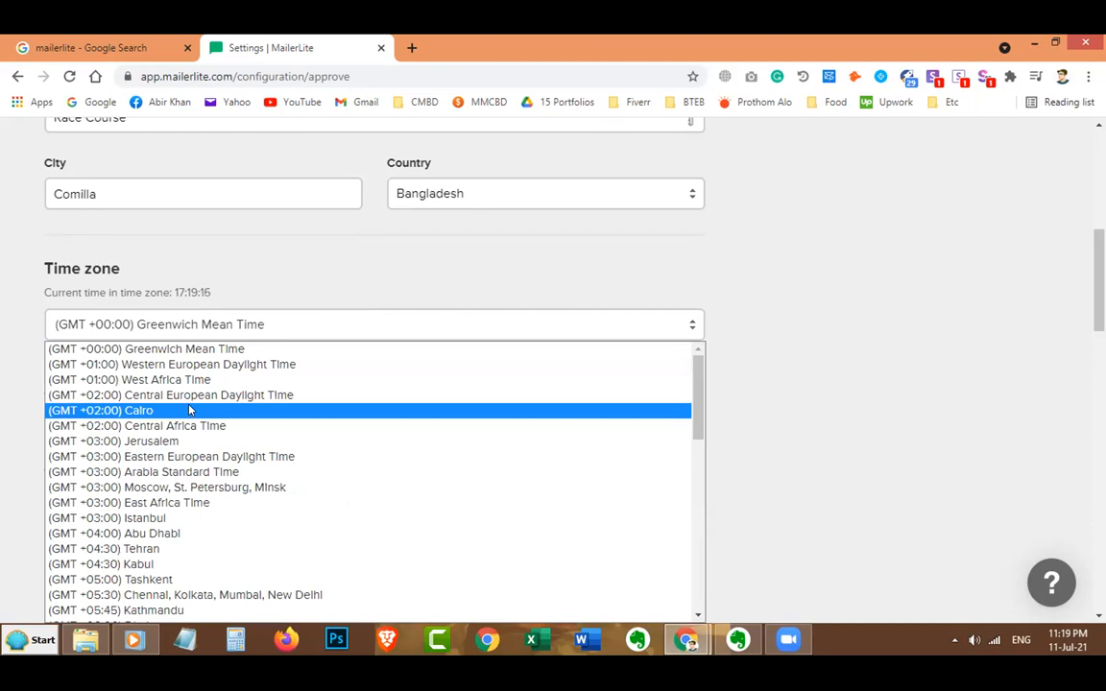
pyautogui.scroll(-10, 192, 413)
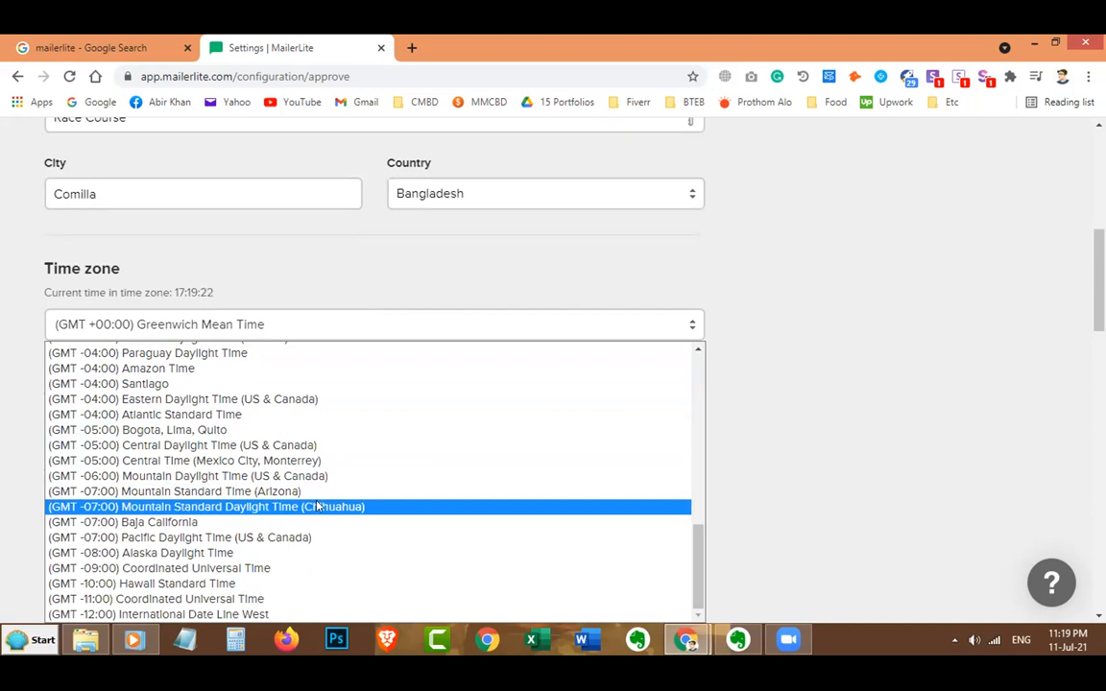
pyautogui.scroll(3, 316, 509)
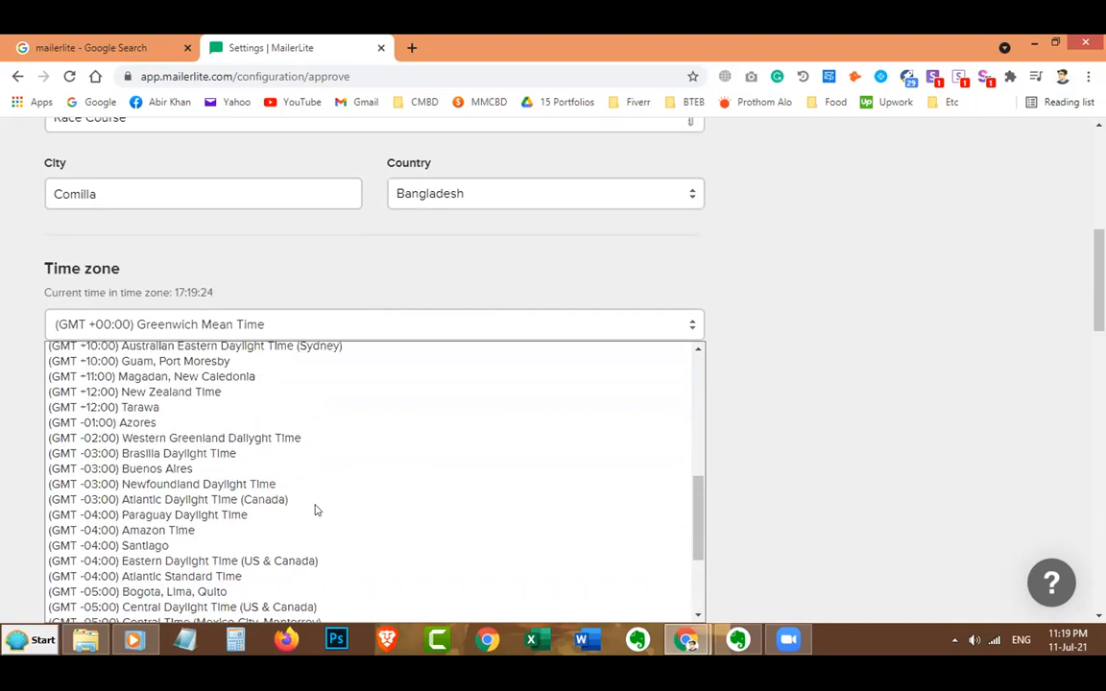
pyautogui.scroll(12, 316, 510)
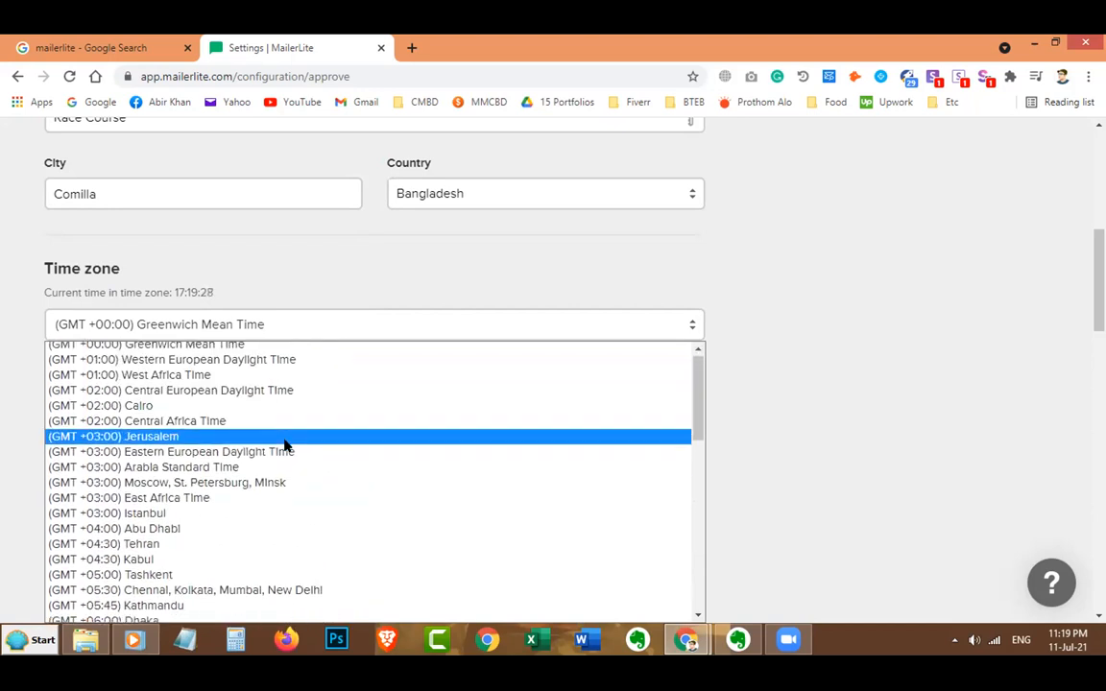
pyautogui.scroll(-8, 285, 445)
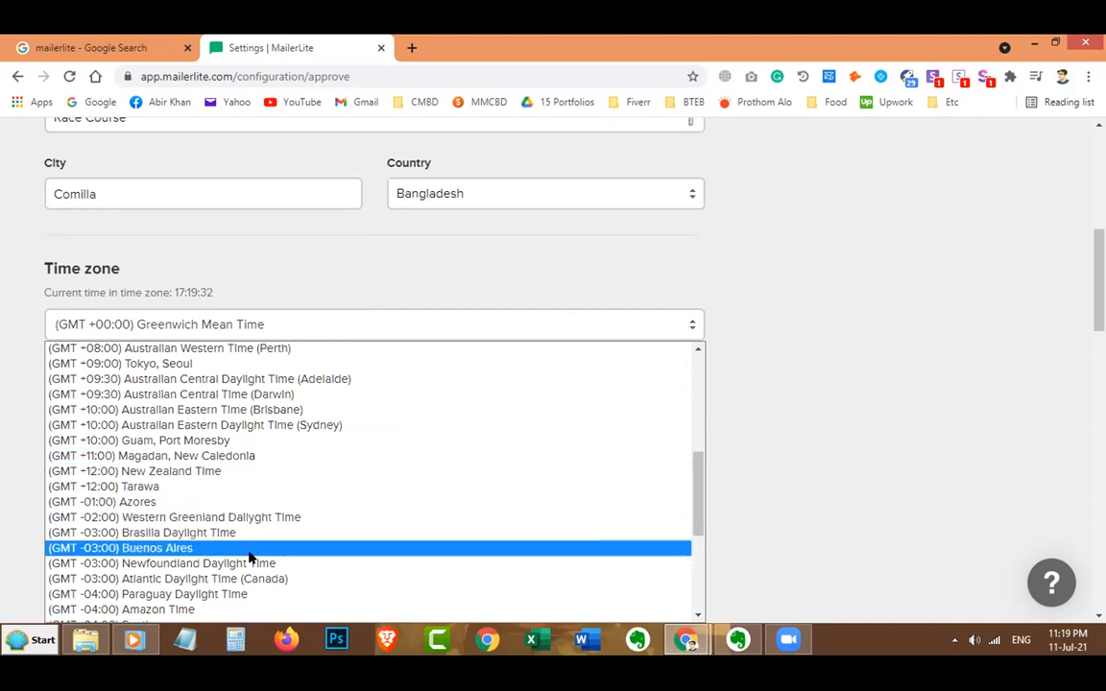
pyautogui.scroll(-3, 247, 533)
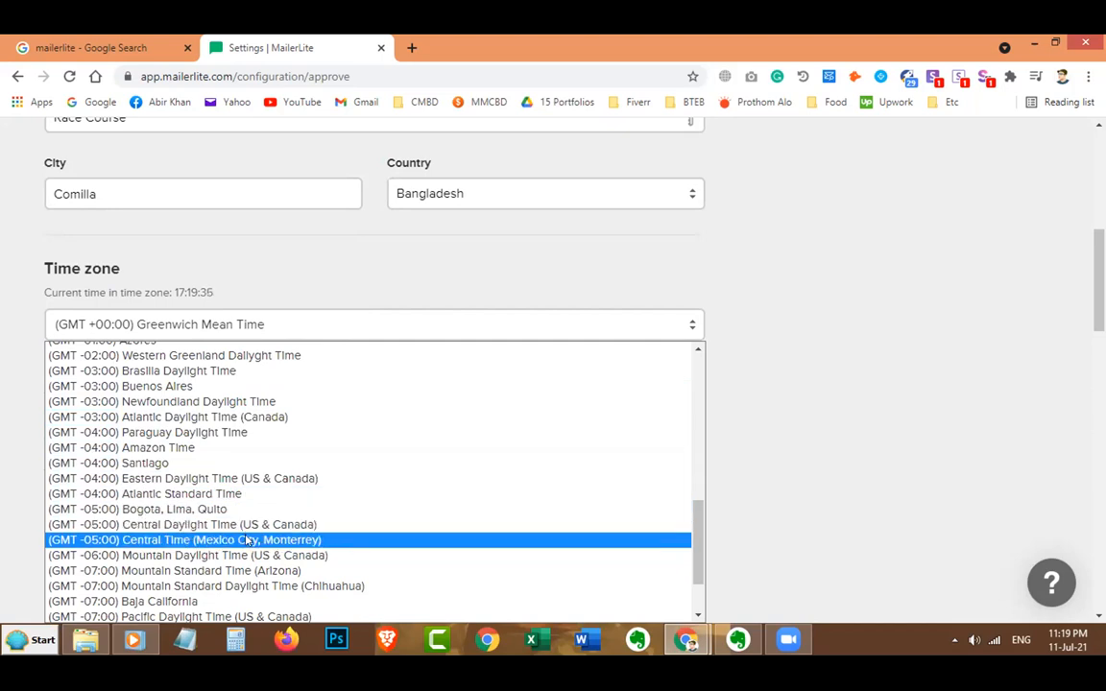
pyautogui.scroll(-2, 247, 543)
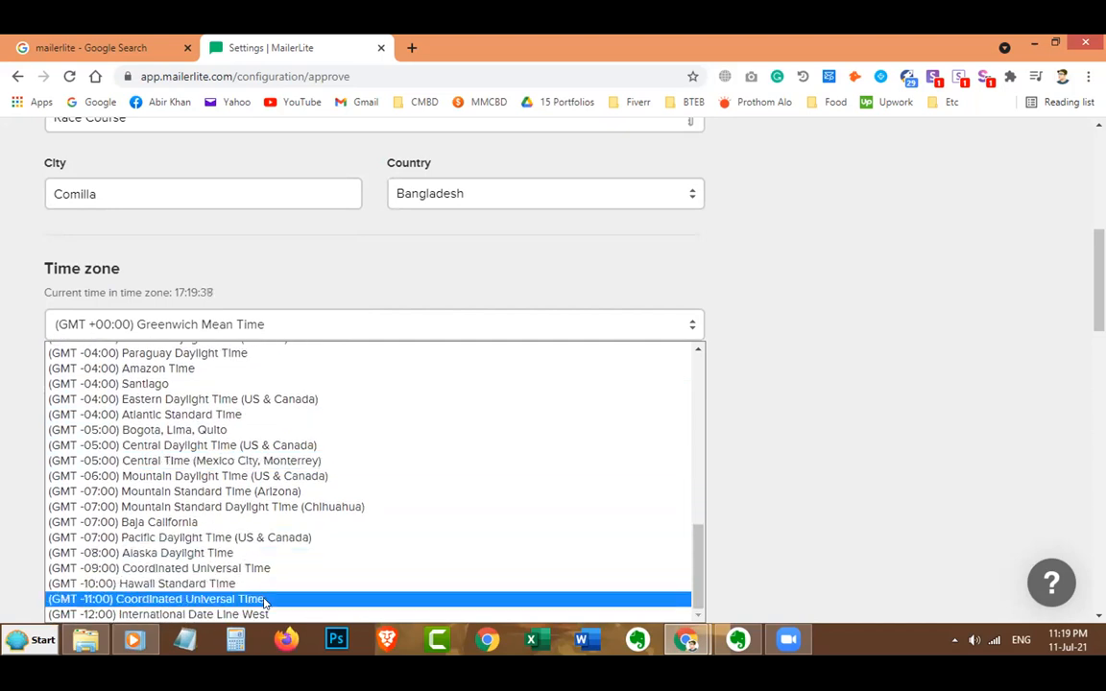
pyautogui.scroll(4, 269, 541)
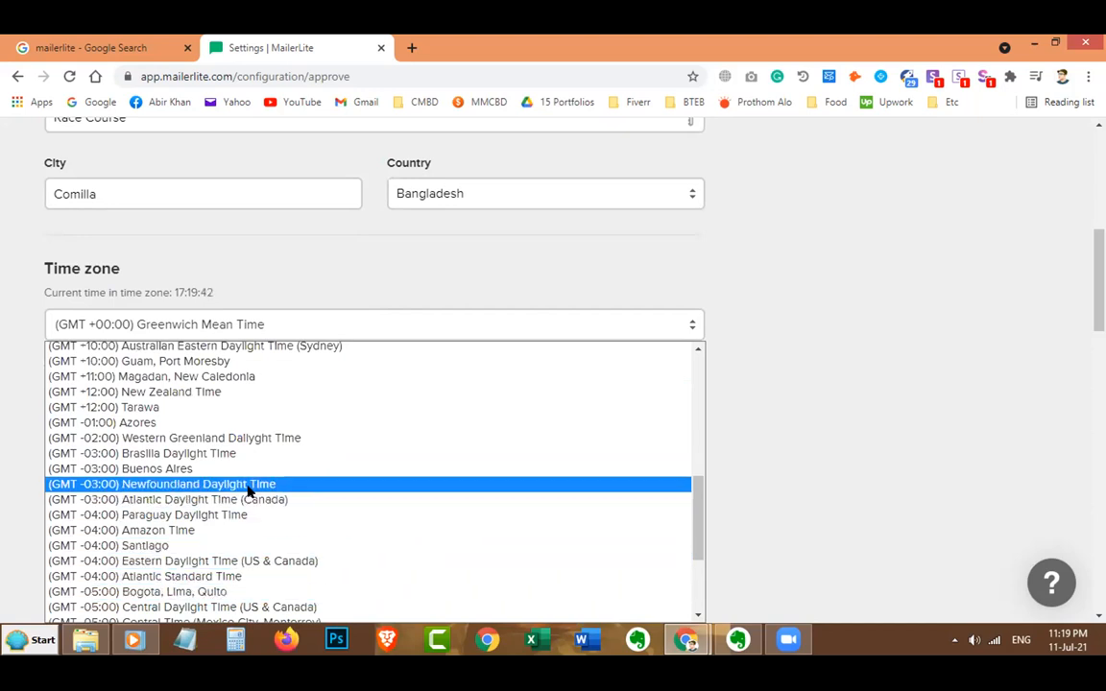
pyautogui.scroll(4, 246, 480)
pyautogui.click(212, 384)
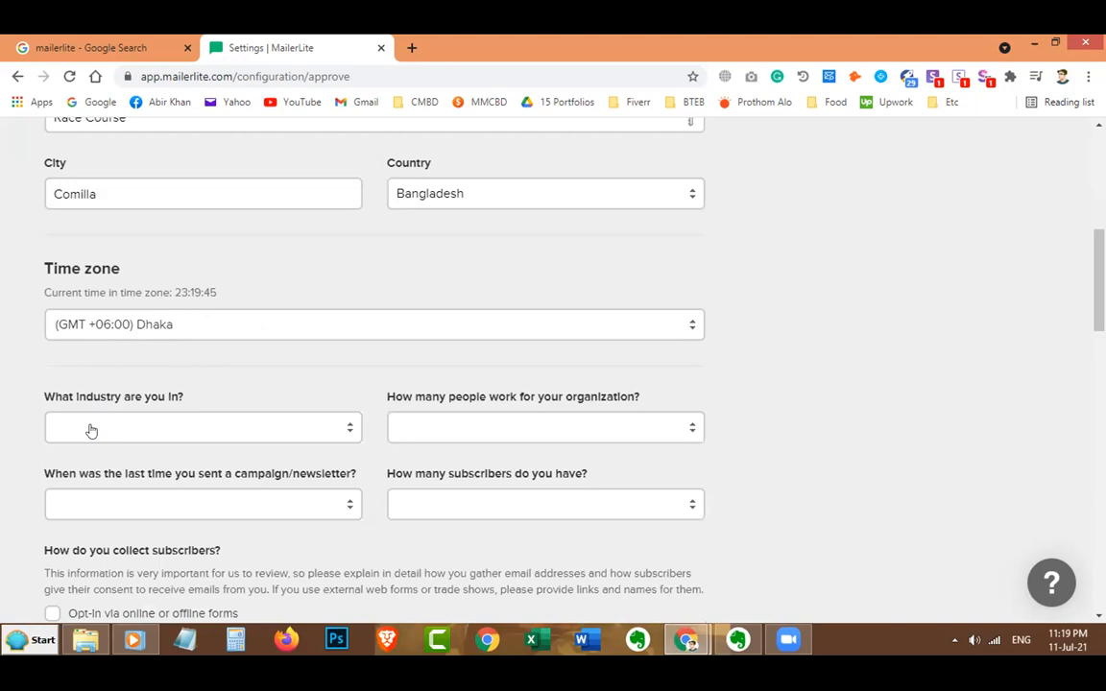
# Answer industry E-commerce, size 1-5, last campaign under 2 months, subscribers under 1,000.
pyautogui.click(96, 432)
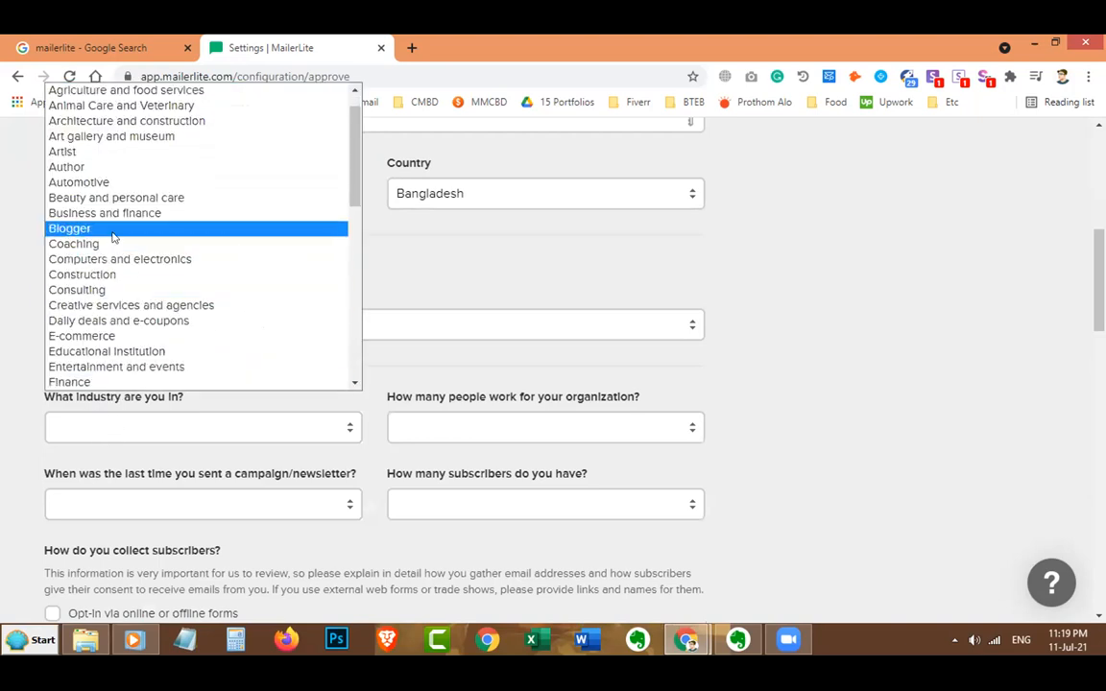
pyautogui.scroll(-5, 182, 192)
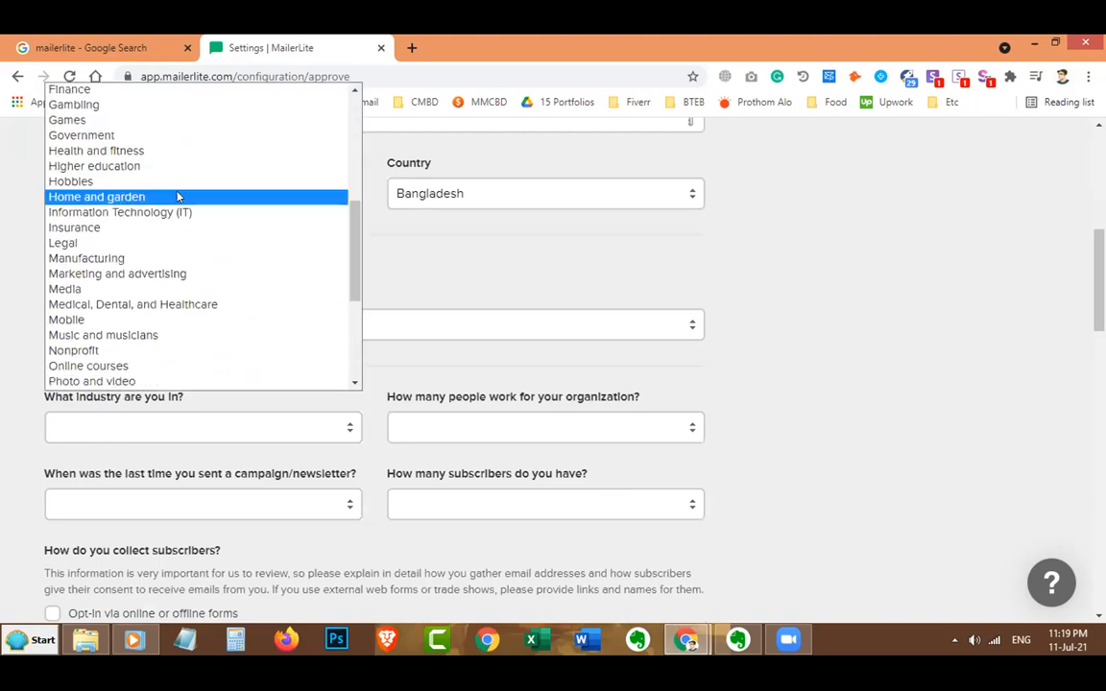
pyautogui.scroll(3, 177, 195)
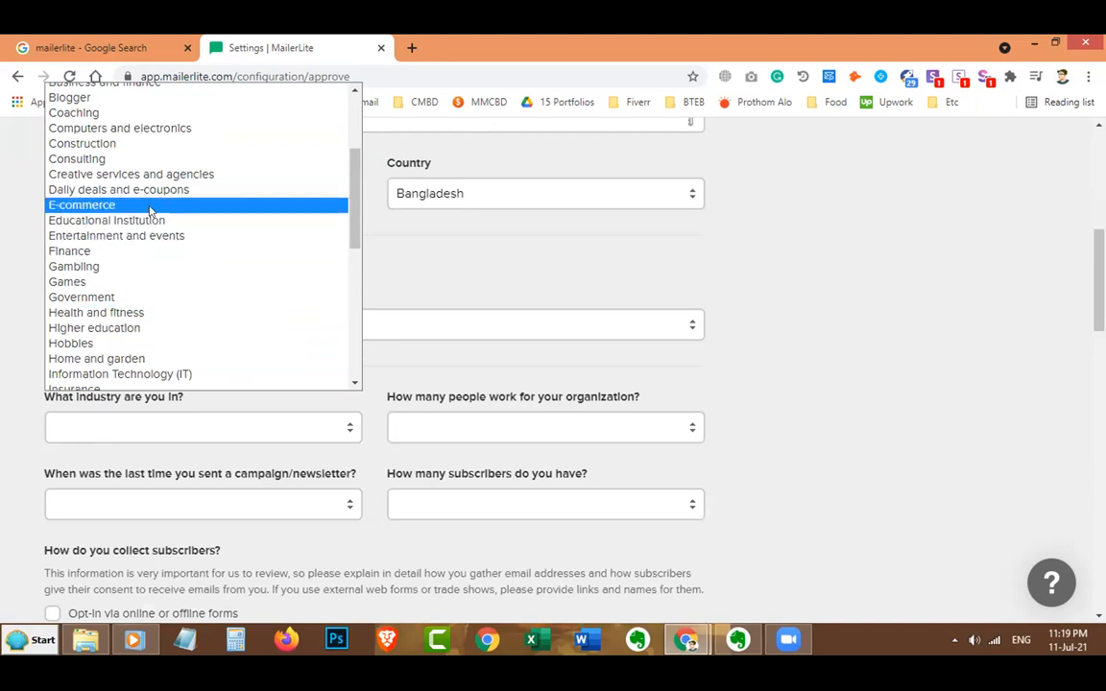
pyautogui.click(149, 205)
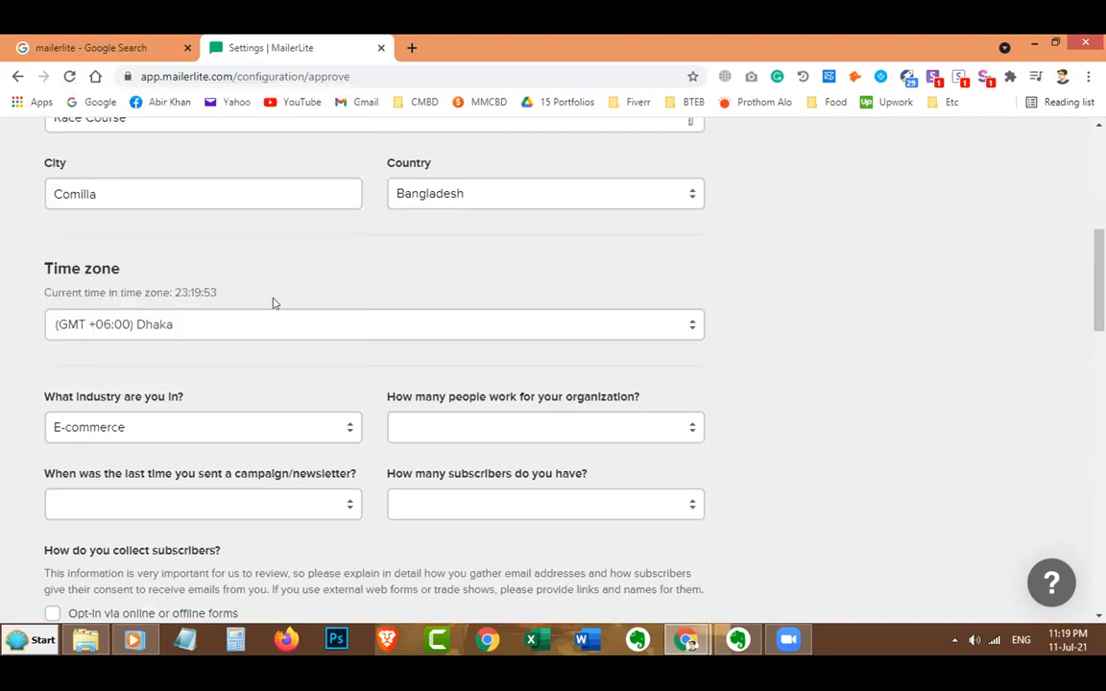
pyautogui.click(576, 426)
pyautogui.click(527, 468)
pyautogui.scroll(-2, 327, 470)
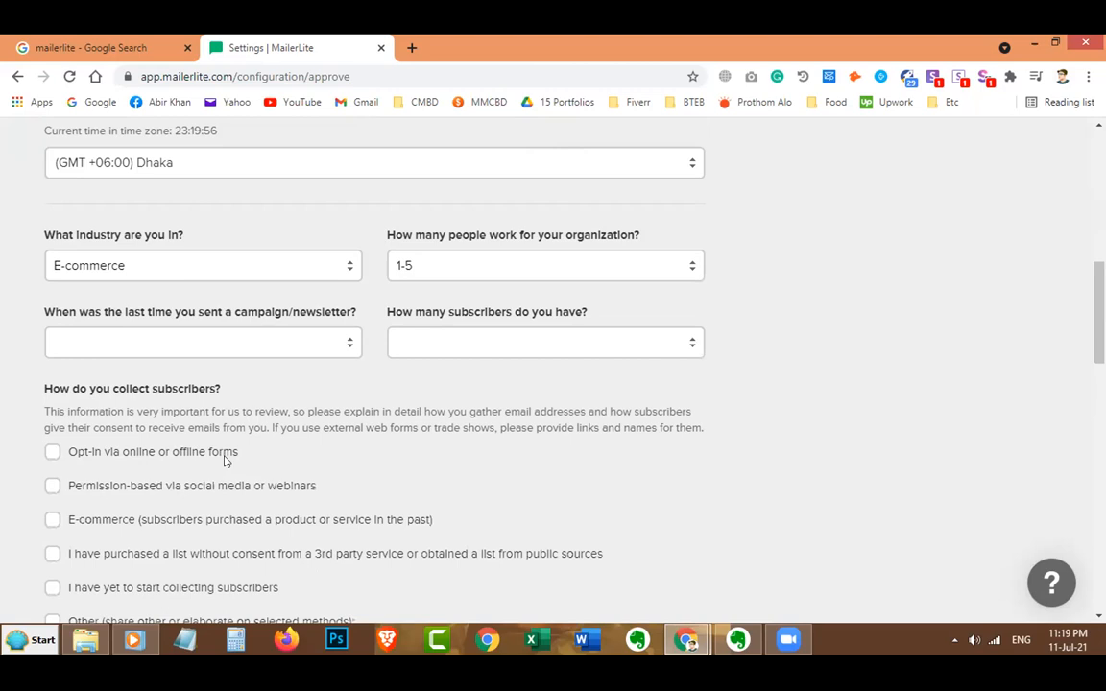
pyautogui.click(251, 346)
pyautogui.click(227, 384)
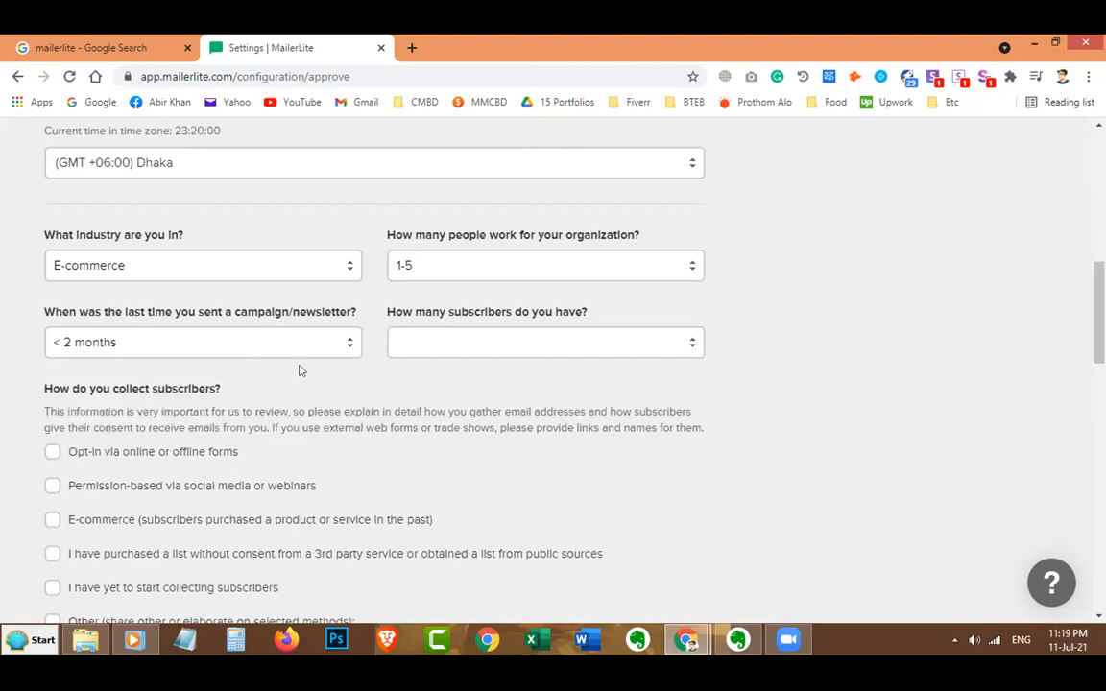
pyautogui.click(448, 352)
pyautogui.click(444, 383)
# Tick forms, social media/webinars and E-commerce collection methods; enter 'Email Marketi' as planned content.
pyautogui.scroll(-2, 54, 432)
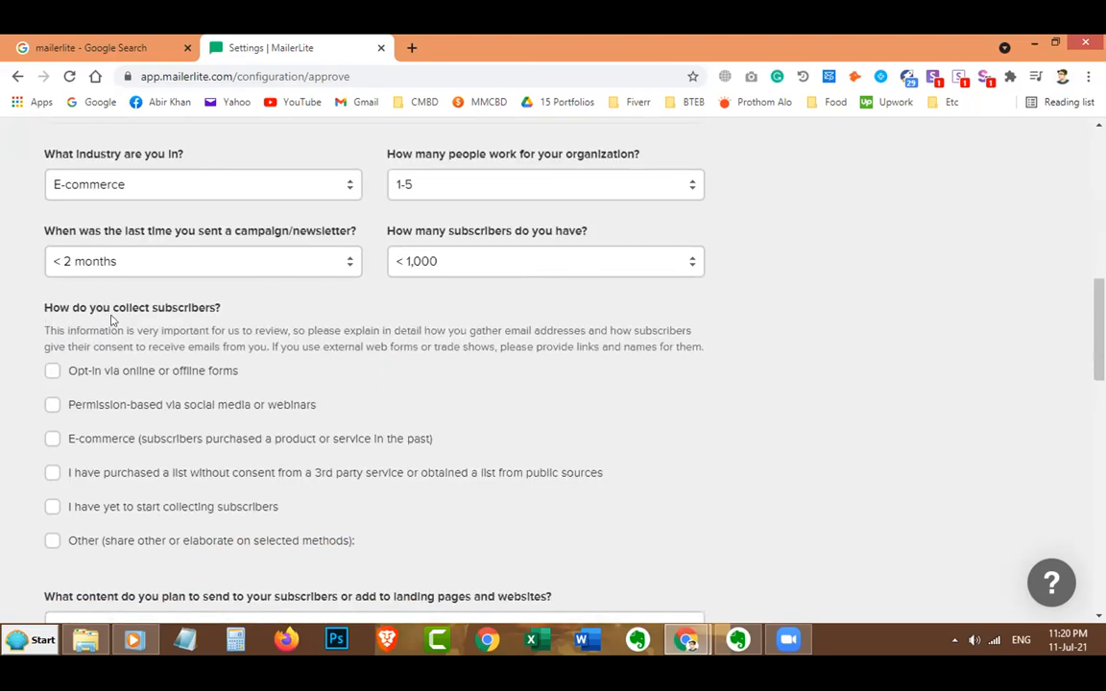
pyautogui.click(53, 370)
pyautogui.click(52, 404)
pyautogui.click(52, 439)
pyautogui.scroll(-6, 59, 497)
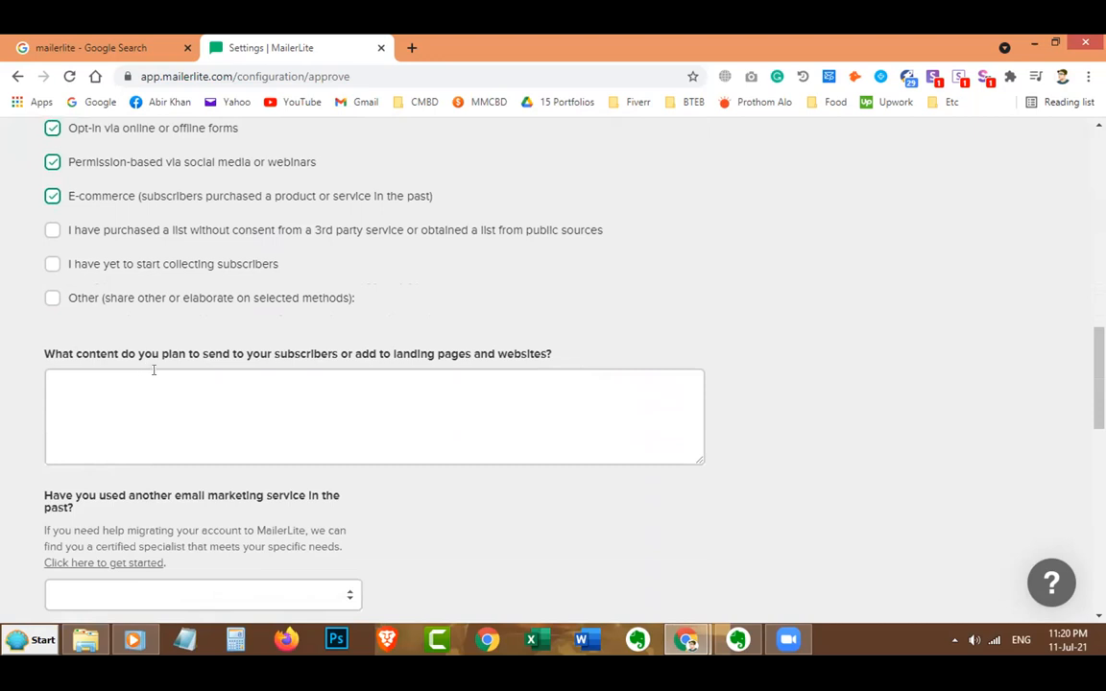
pyautogui.click(272, 428)
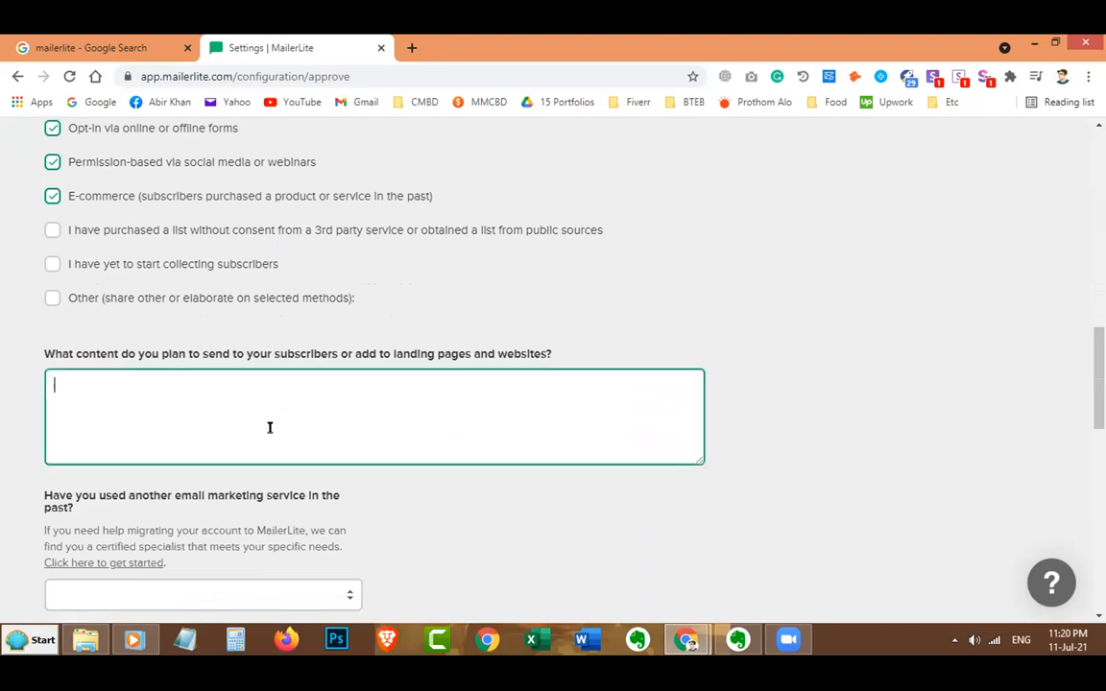
pyautogui.write('Email Marketing')
pyautogui.scroll(-2, 267, 426)
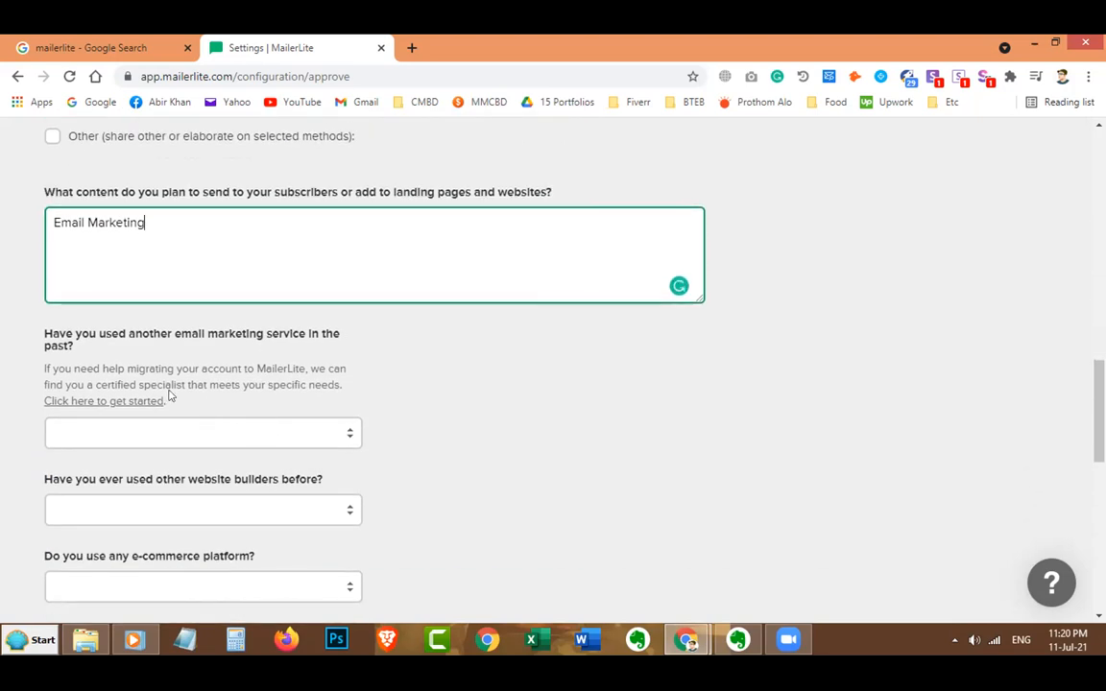
pyautogui.scroll(-1, 83, 353)
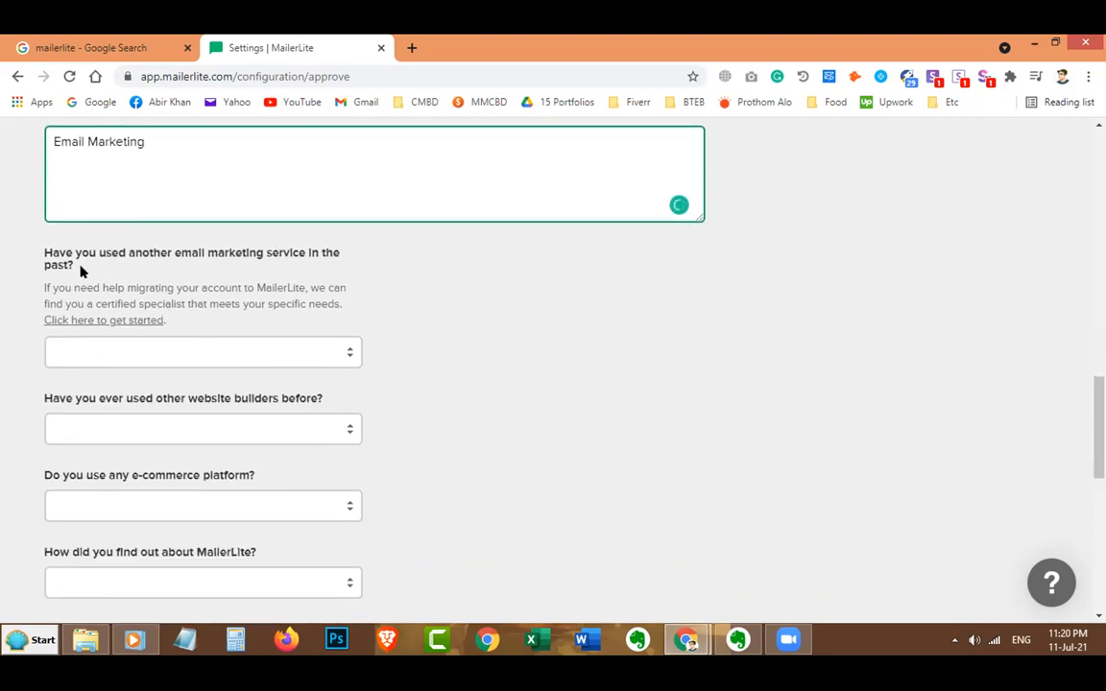
pyautogui.scroll(-1, 200, 351)
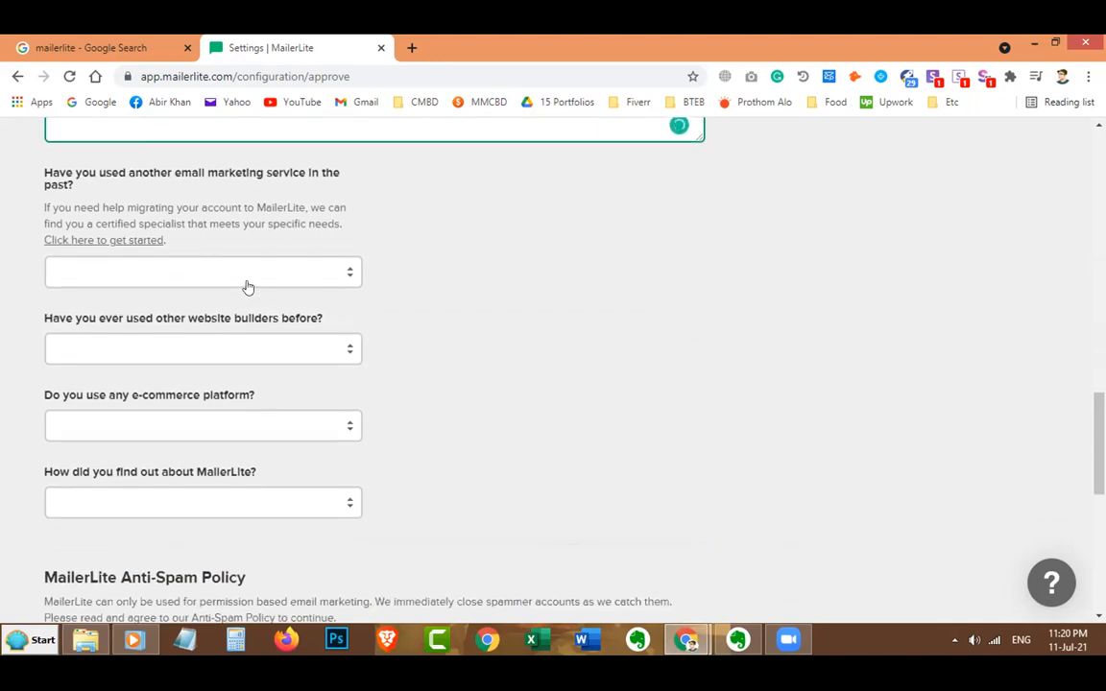
pyautogui.scroll(1, 247, 286)
# Pick MailChimp, WordPress, WooCommerce, and Google Search as how MailerLite was found.
pyautogui.click(241, 348)
pyautogui.click(228, 416)
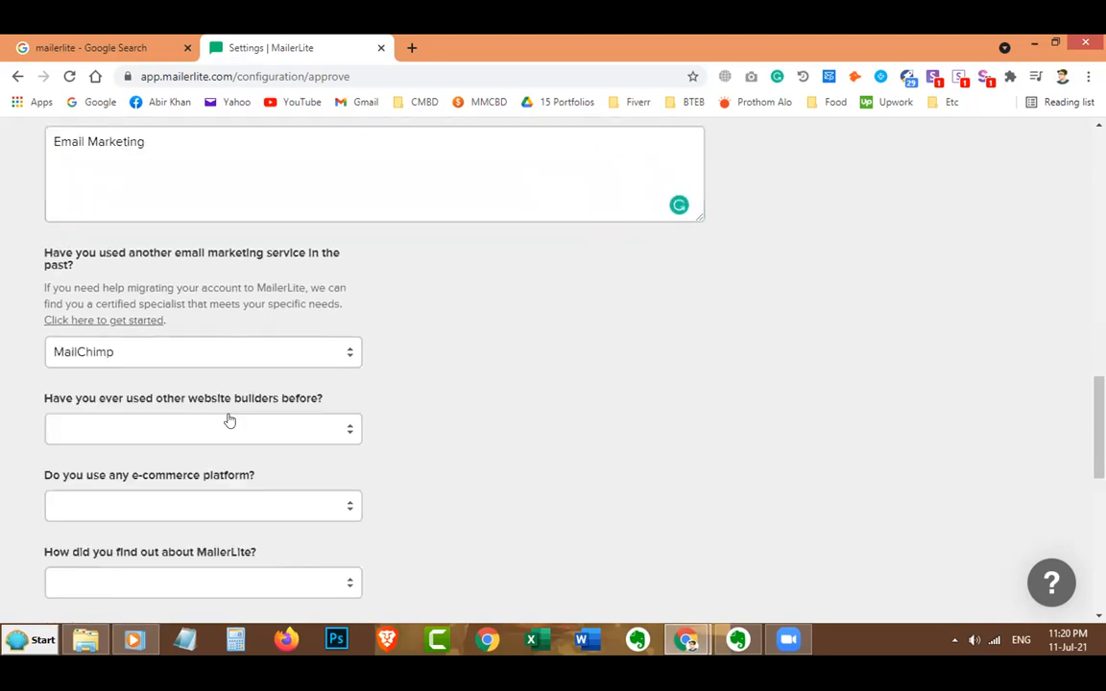
pyautogui.click(189, 438)
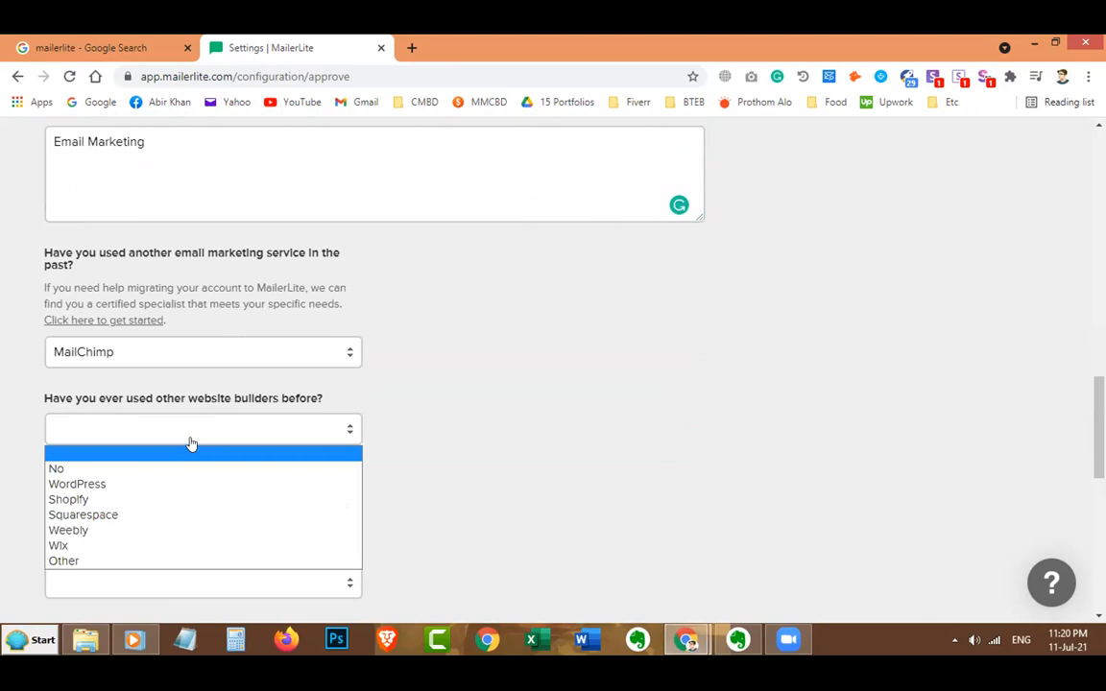
pyautogui.click(203, 484)
pyautogui.scroll(-1, 240, 490)
pyautogui.scroll(-1, 240, 491)
pyautogui.click(244, 431)
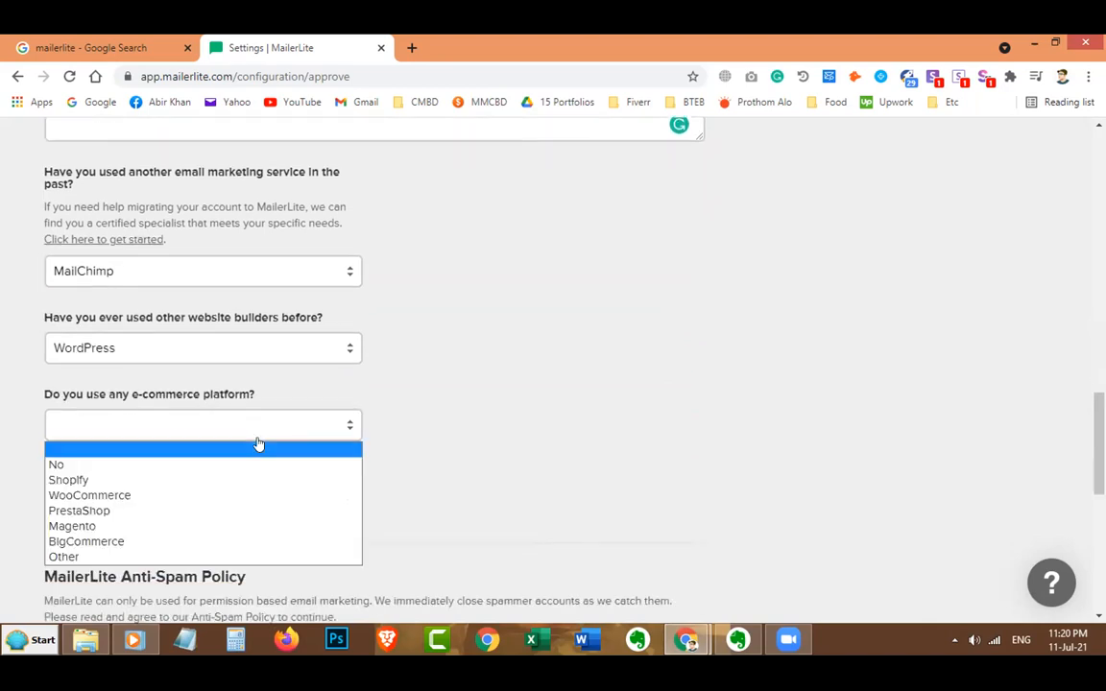
pyautogui.click(225, 496)
pyautogui.scroll(-1, 451, 439)
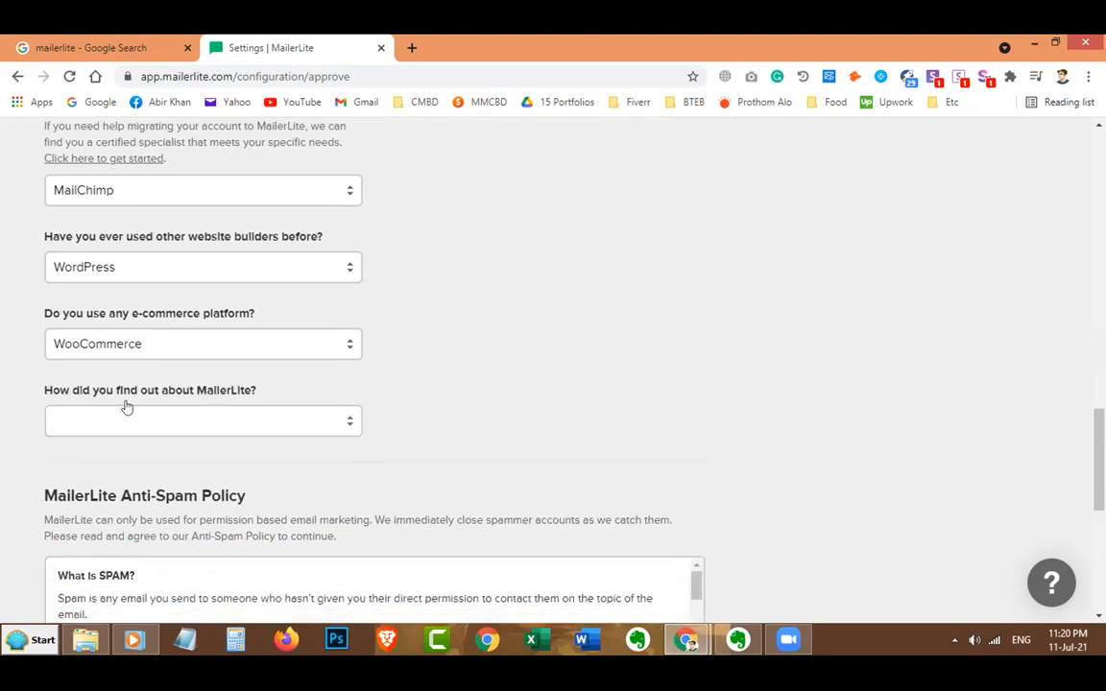
pyautogui.click(215, 423)
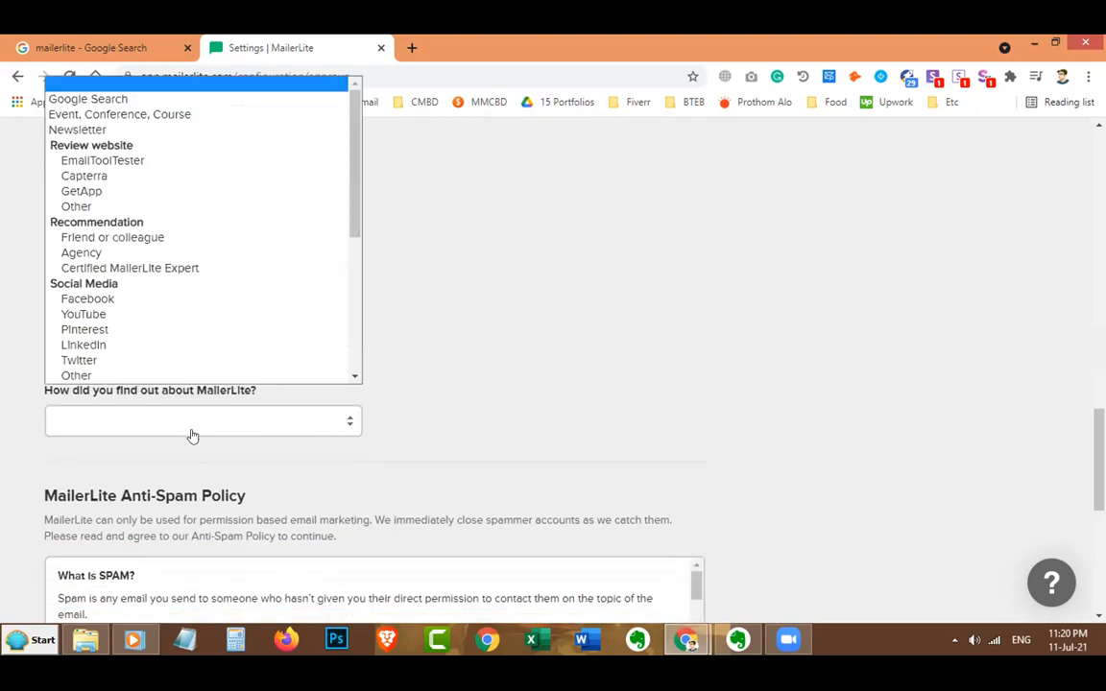
pyautogui.click(173, 99)
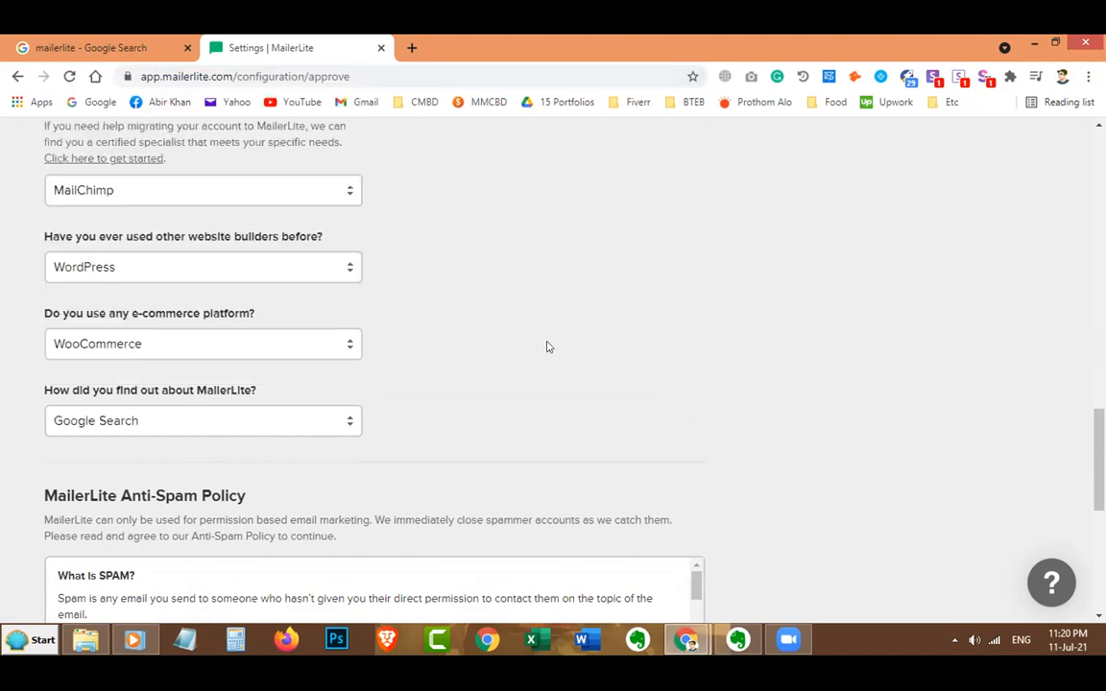
pyautogui.scroll(-3, 547, 347)
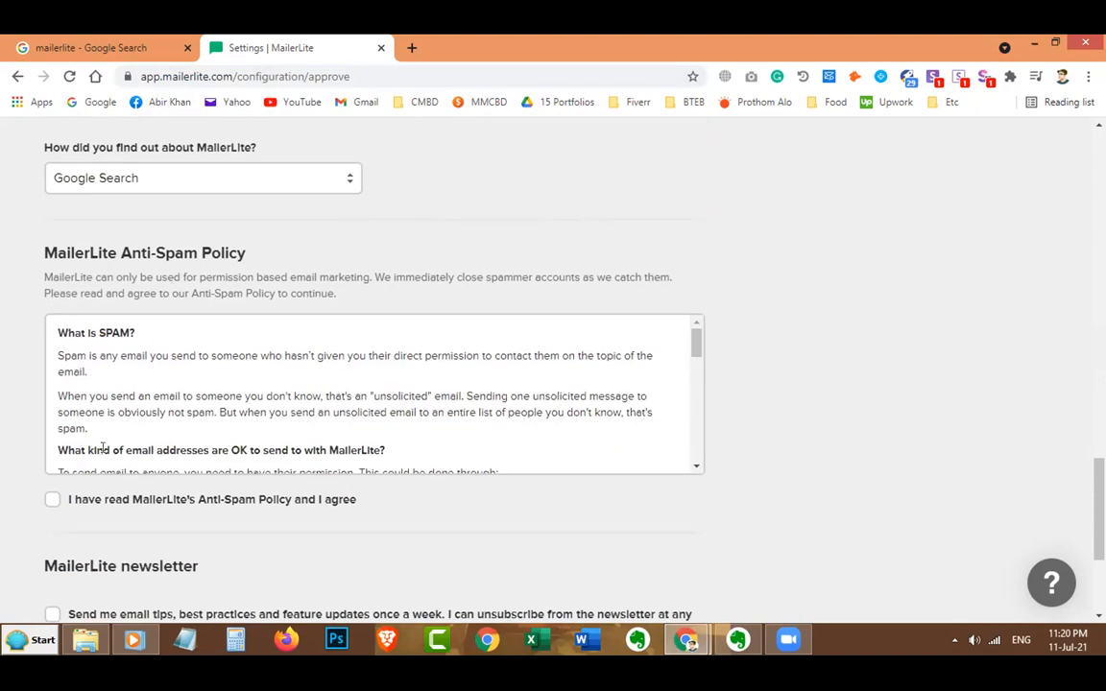
# Agree to the Anti-Spam Policy, opt in to weekly tips, pass reCAPTCHA, and save.
pyautogui.click(53, 500)
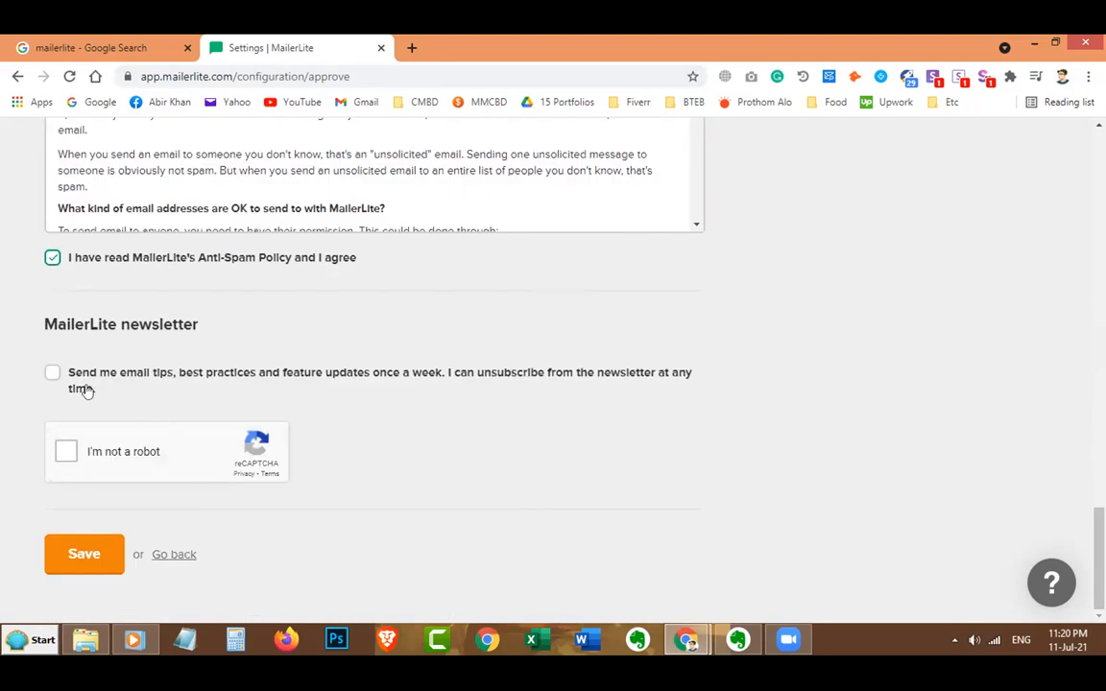
pyautogui.click(52, 373)
pyautogui.click(68, 451)
pyautogui.click(87, 567)
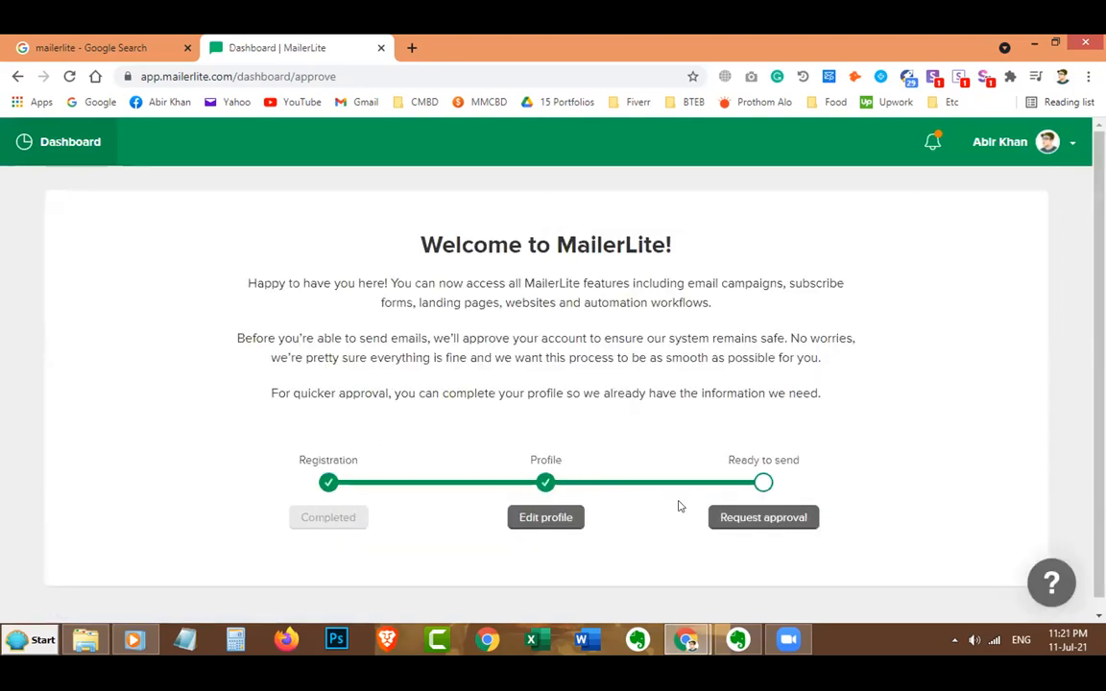
# Start the account approval request and choose verifying without an own website.
pyautogui.click(750, 523)
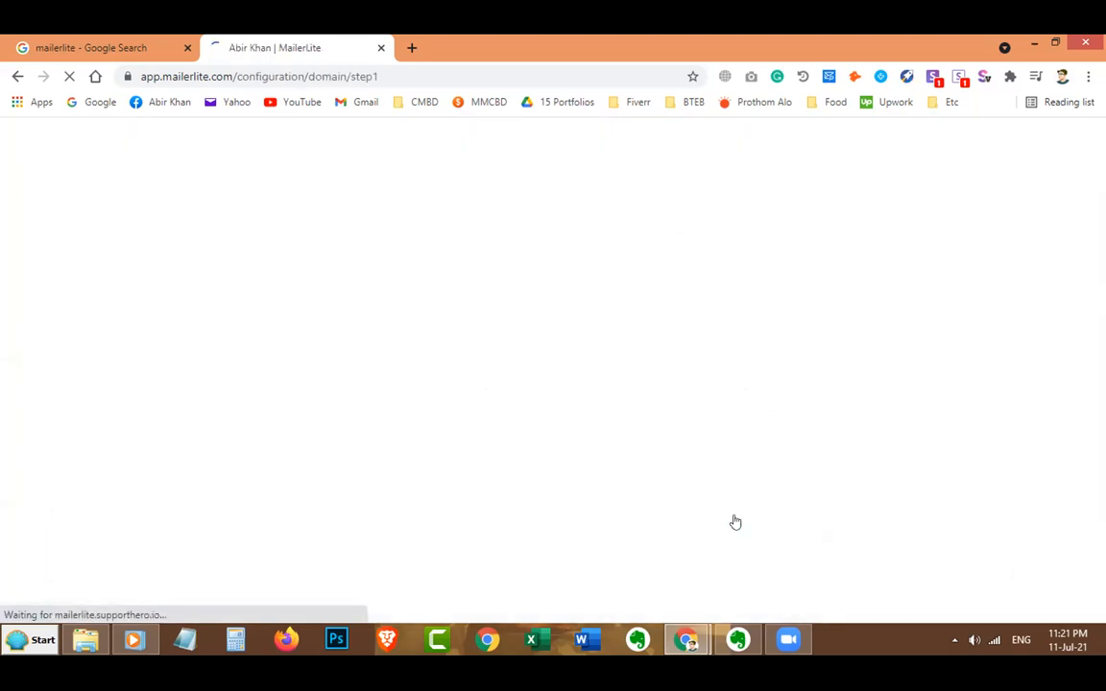
pyautogui.scroll(-1, 703, 502)
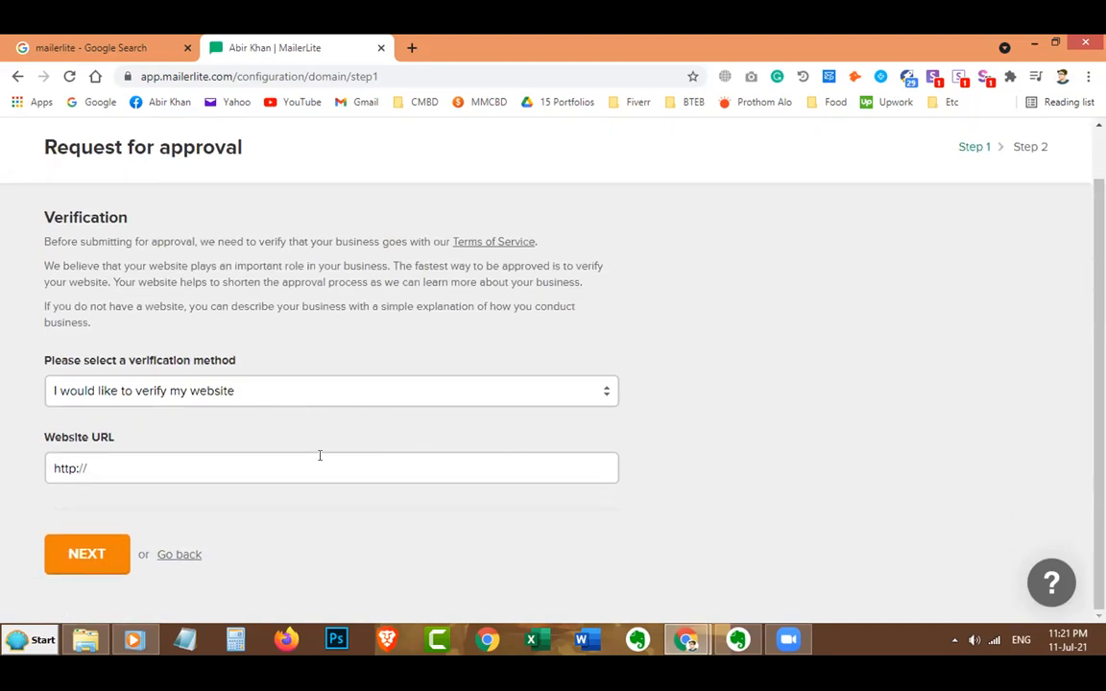
pyautogui.click(283, 394)
pyautogui.click(259, 431)
pyautogui.scroll(-2, 247, 461)
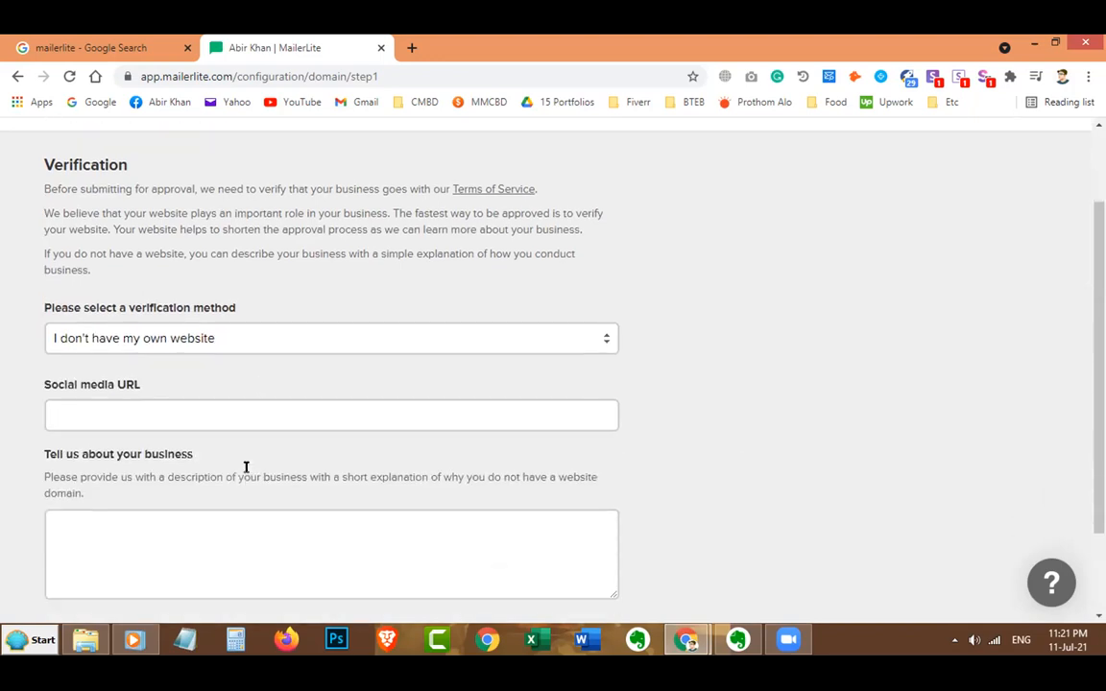
# Enter a Facebook profile URL with https prefix as the social media link.
pyautogui.click(214, 385)
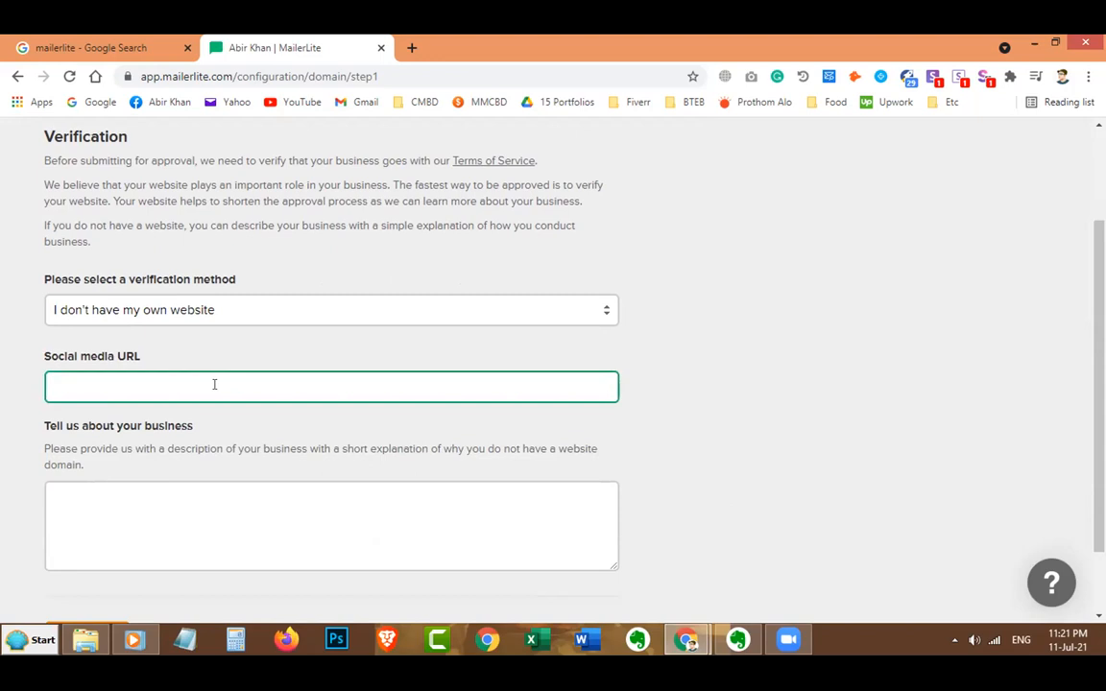
pyautogui.write('facebook.com/abirkh')
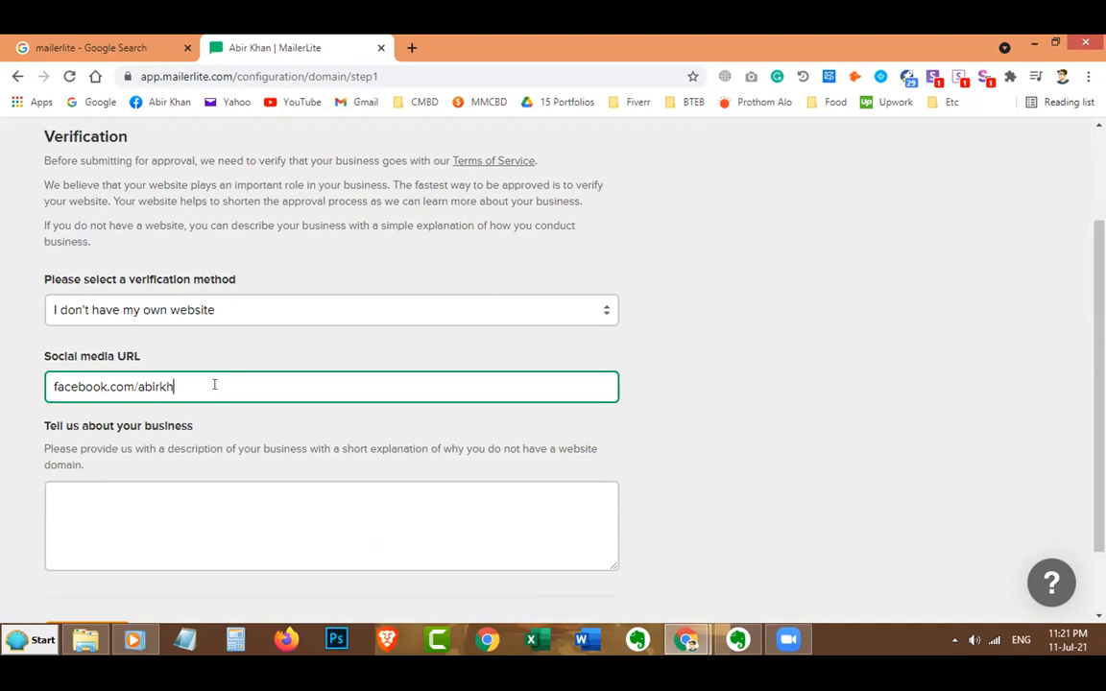
pyautogui.write('online')
pyautogui.hotkey('ctrl', 'Left')
pyautogui.press('Home')
pyautogui.write('https')
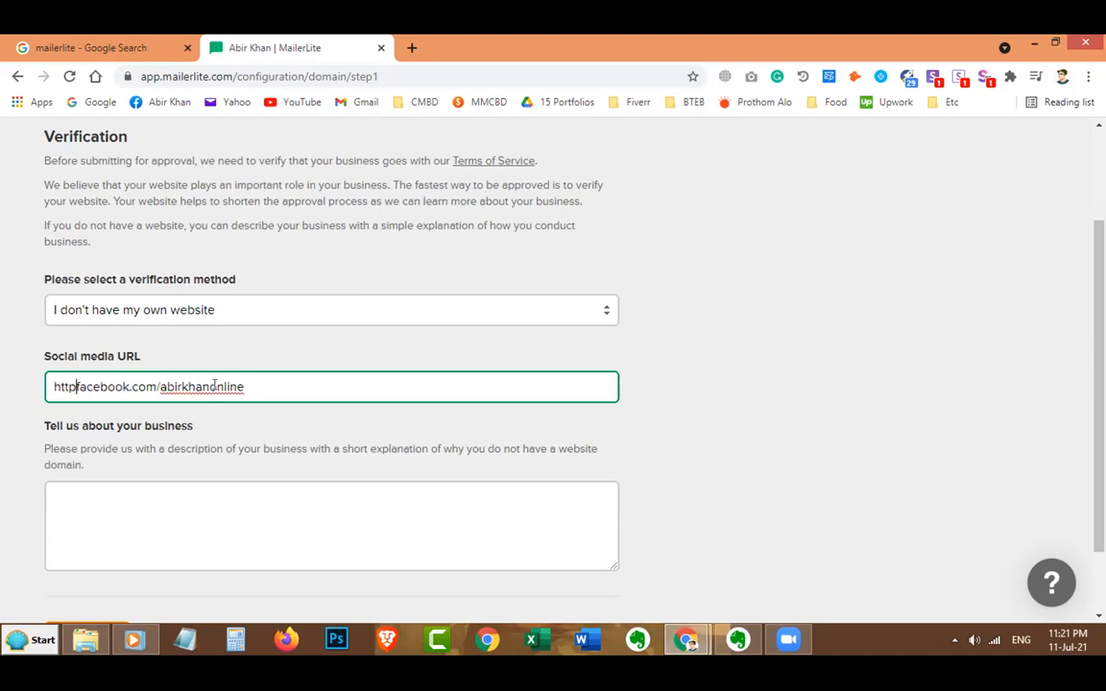
pyautogui.write('//')
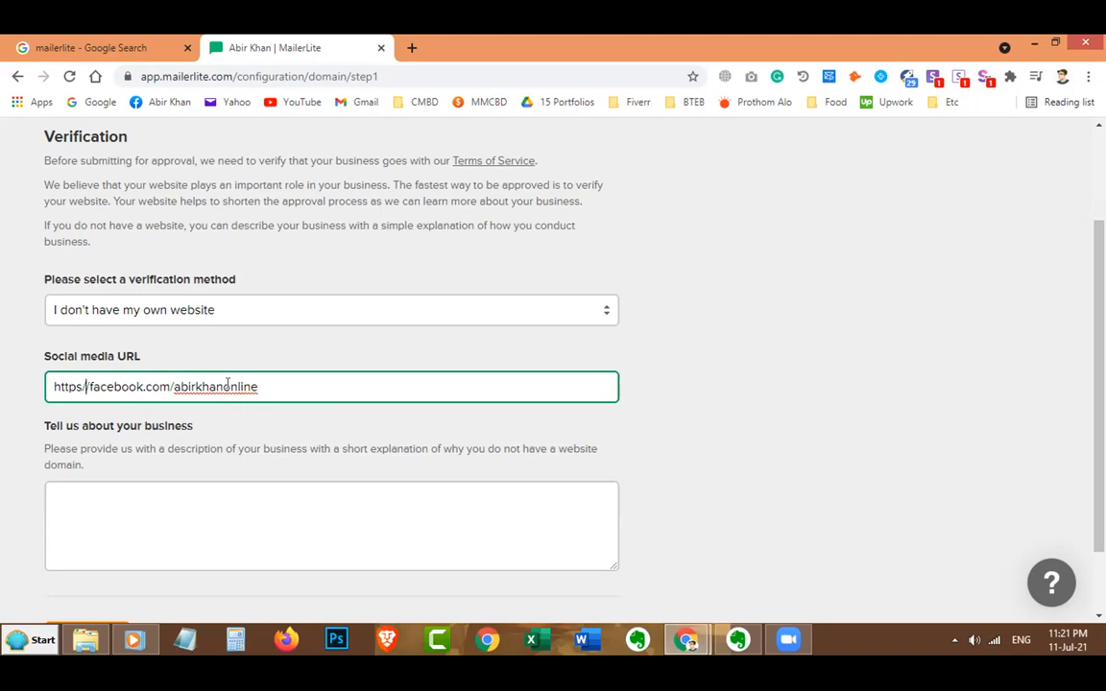
pyautogui.write(':')
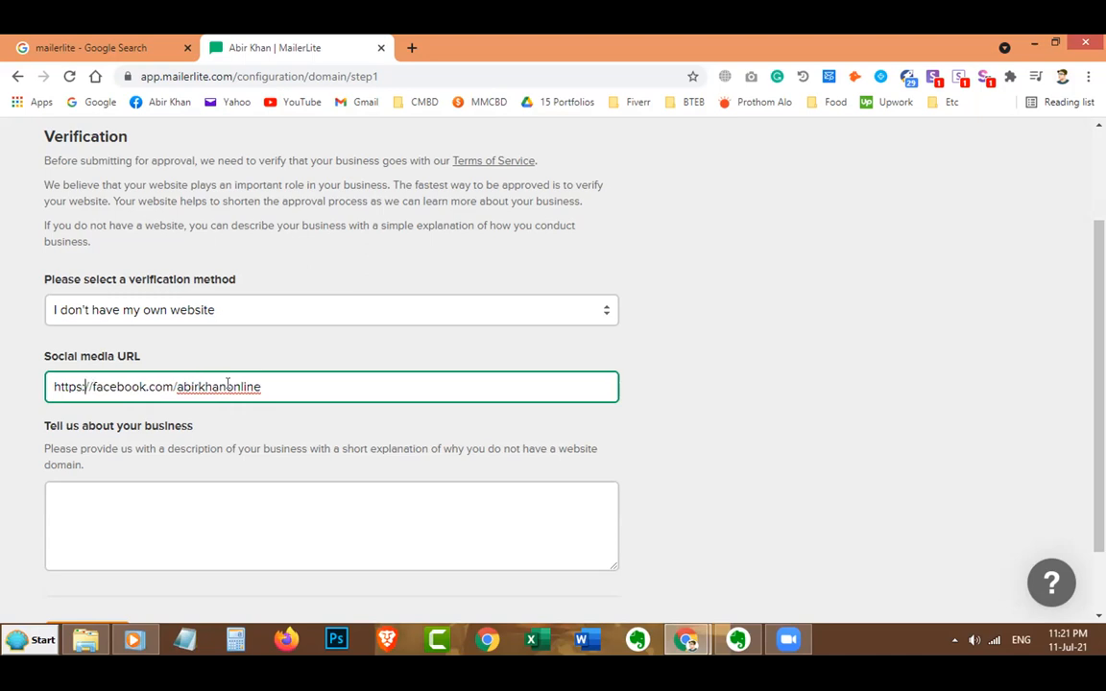
pyautogui.scroll(-2, 198, 394)
# Describe the business as a web design agency and submit for approval.
pyautogui.click(204, 410)
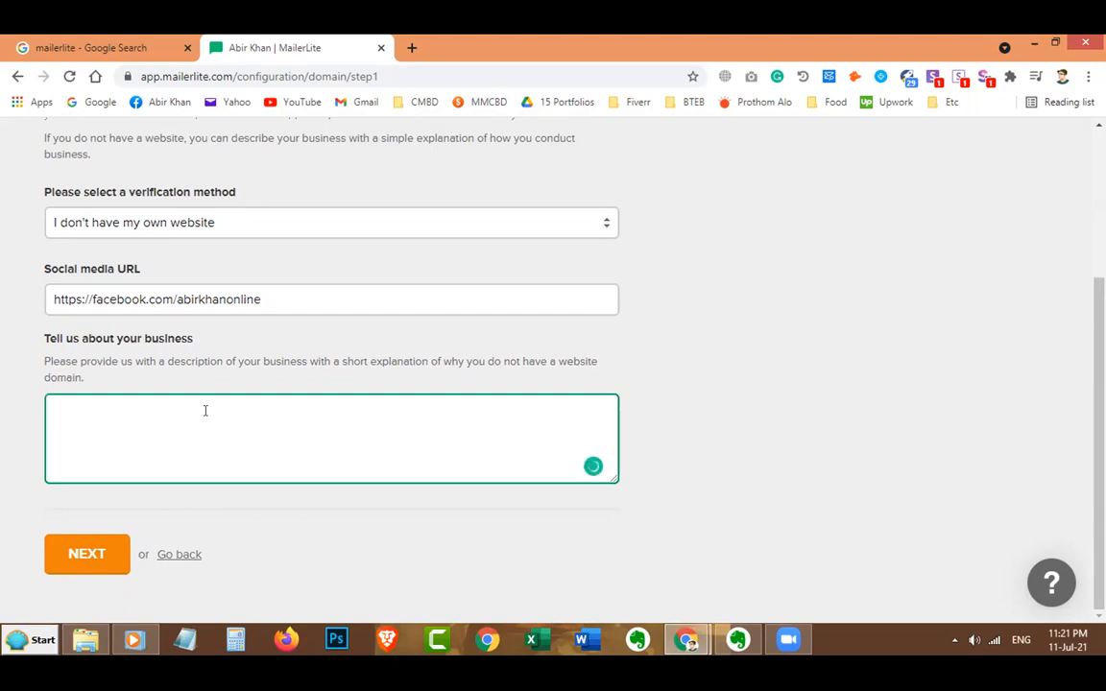
pyautogui.write('We are web design aency.')
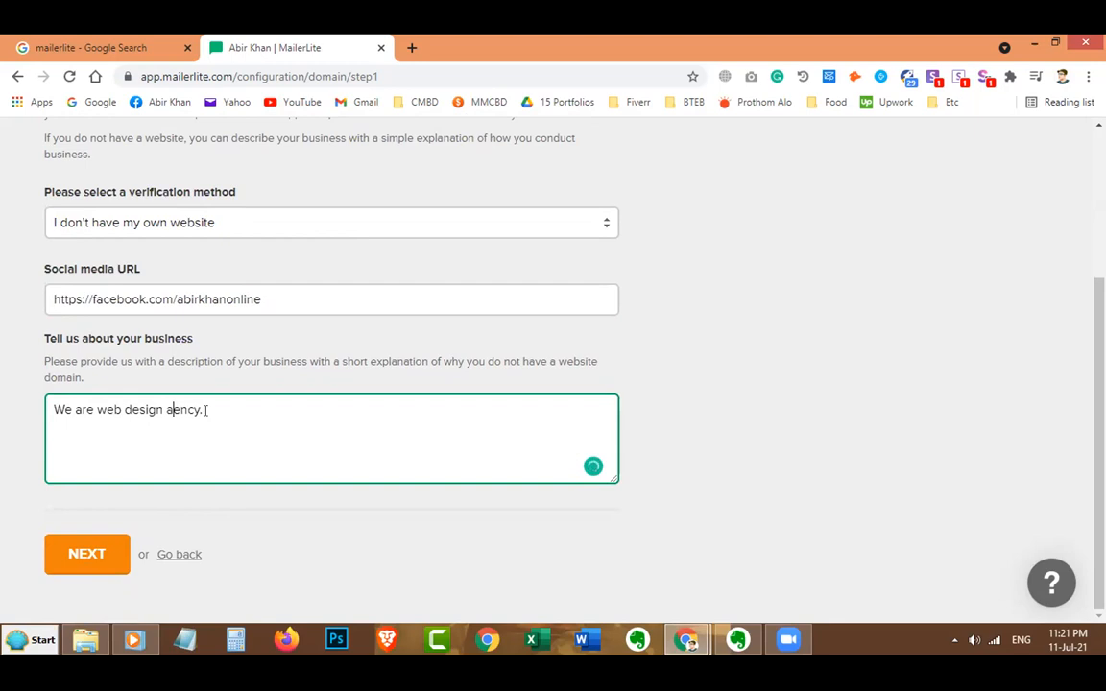
pyautogui.write('g')
pyautogui.click(88, 554)
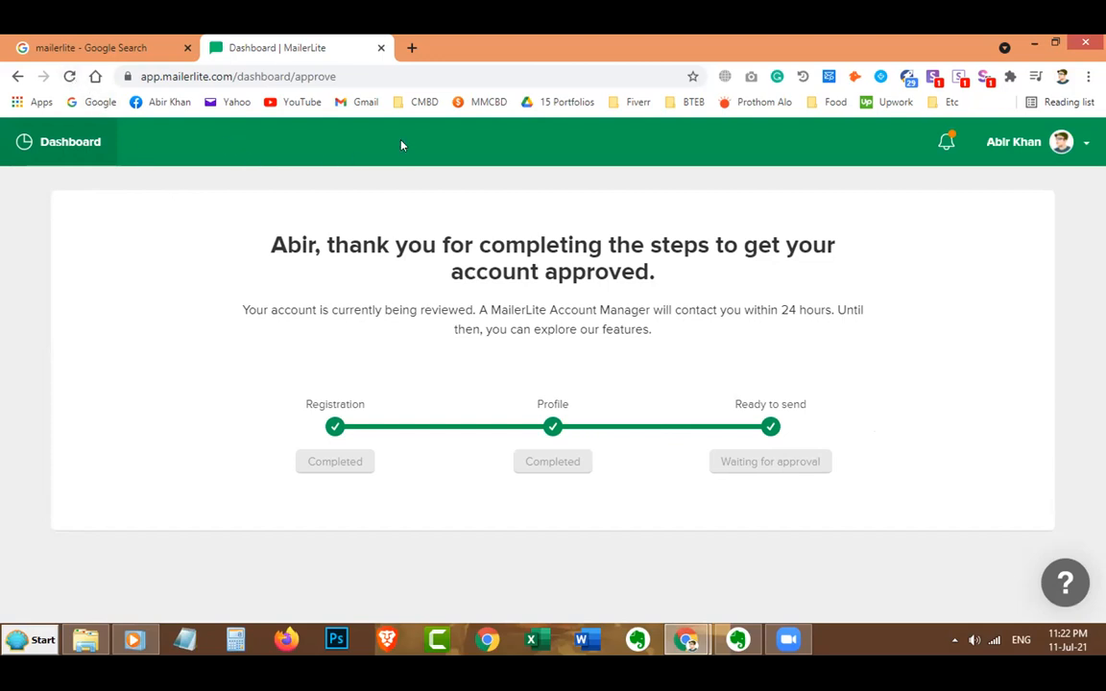
# Switch to the other Chrome window and cycle through Facebook, Yahoo Mail, Drive and Gmail tabs.
pyautogui.moveTo(688, 638)
pyautogui.click(571, 515)
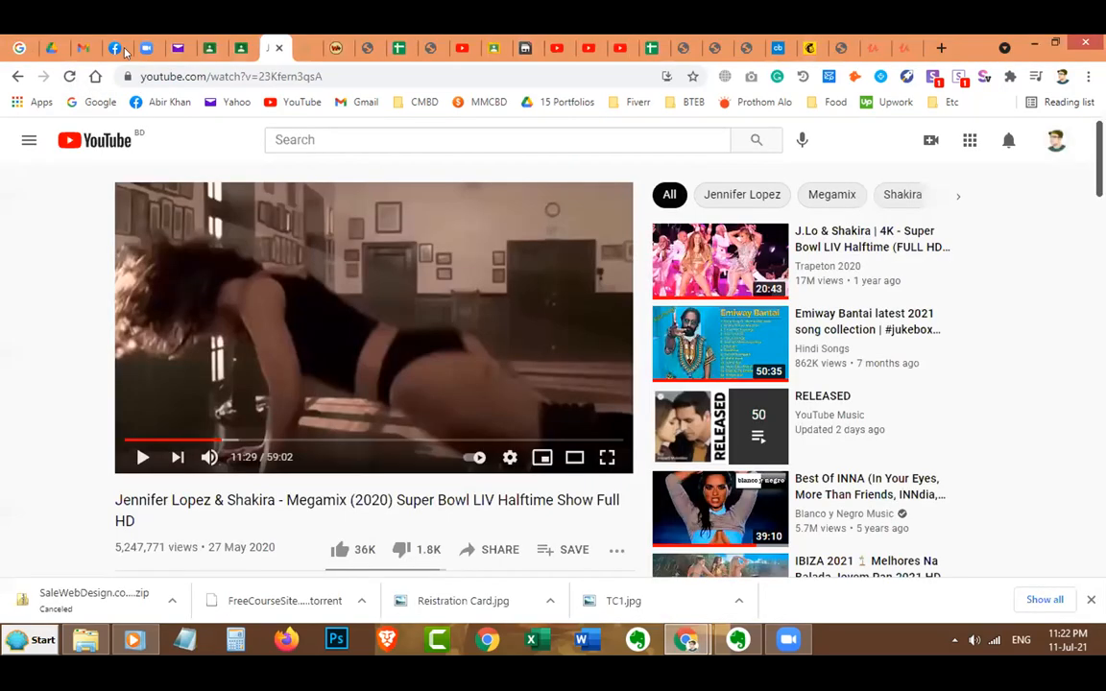
pyautogui.click(114, 46)
pyautogui.click(173, 46)
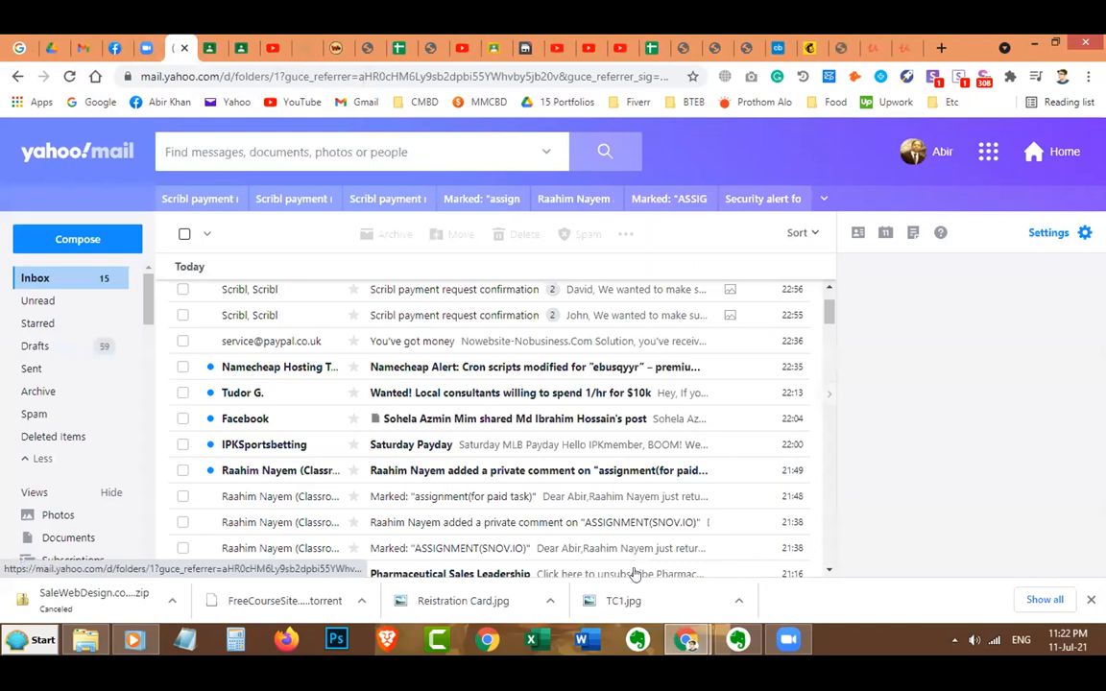
pyautogui.click(69, 76)
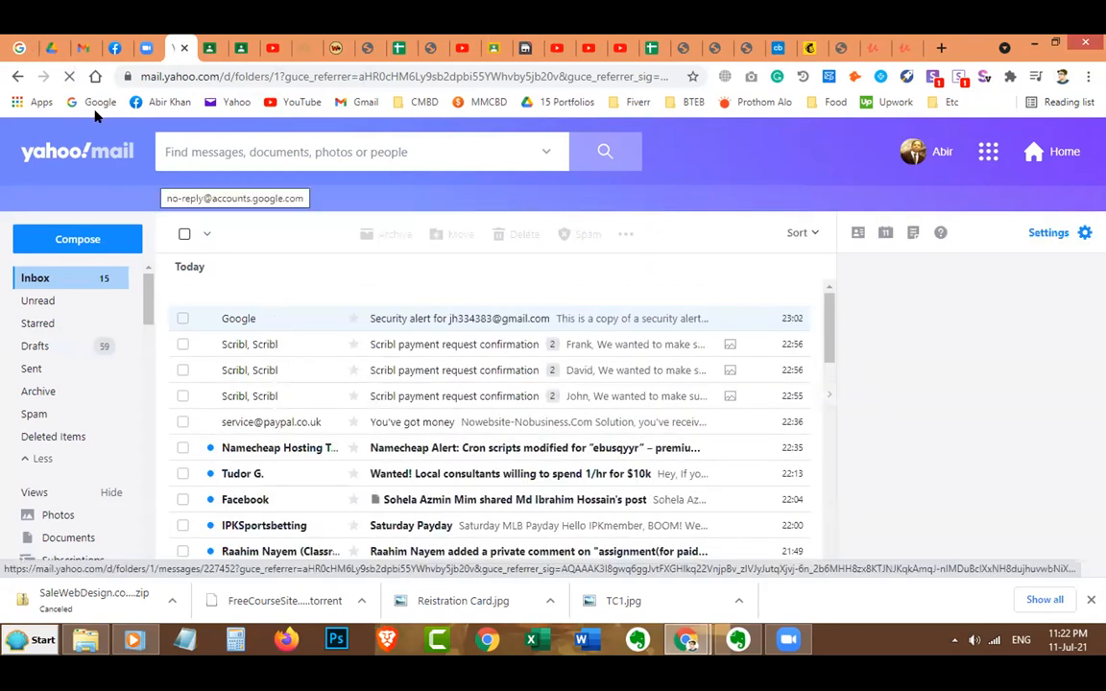
pyautogui.click(48, 47)
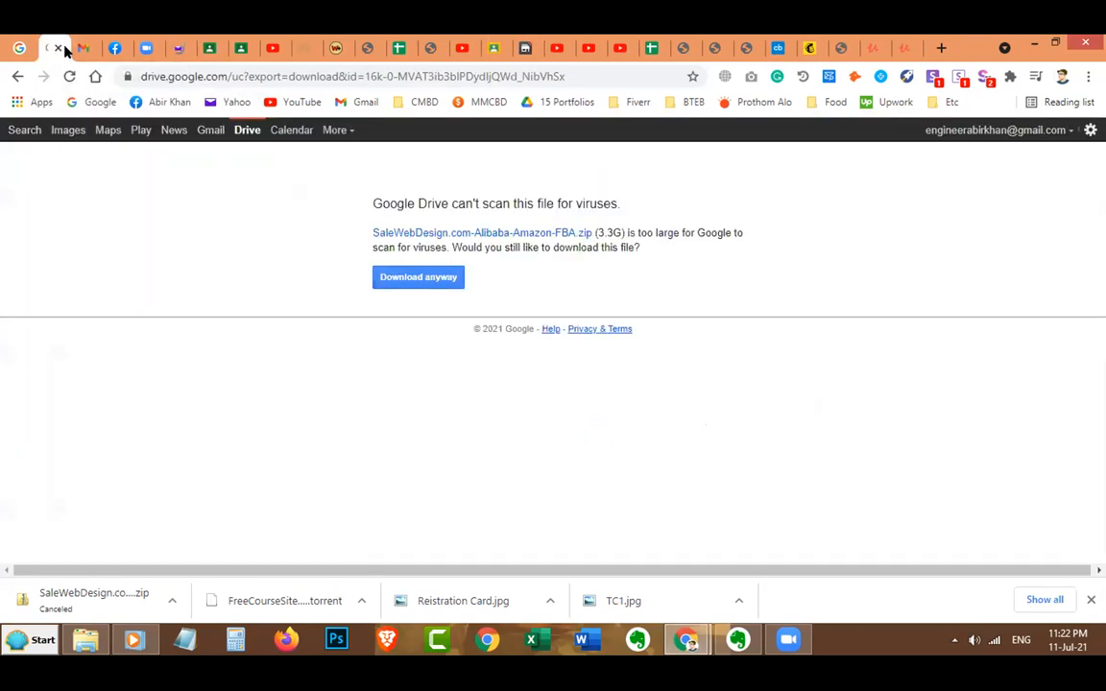
pyautogui.click(87, 53)
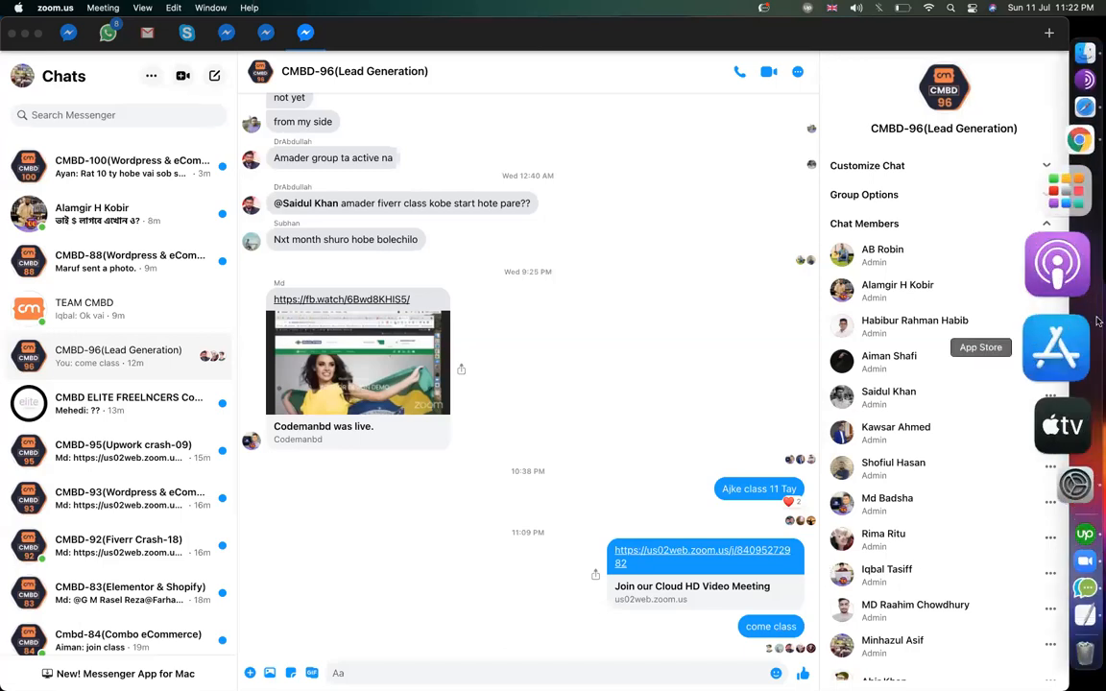
# Browse Fiverr's 'mailerlite' gig results past the popup, then return to the MailerLite tab.
pyautogui.click(1085, 246)
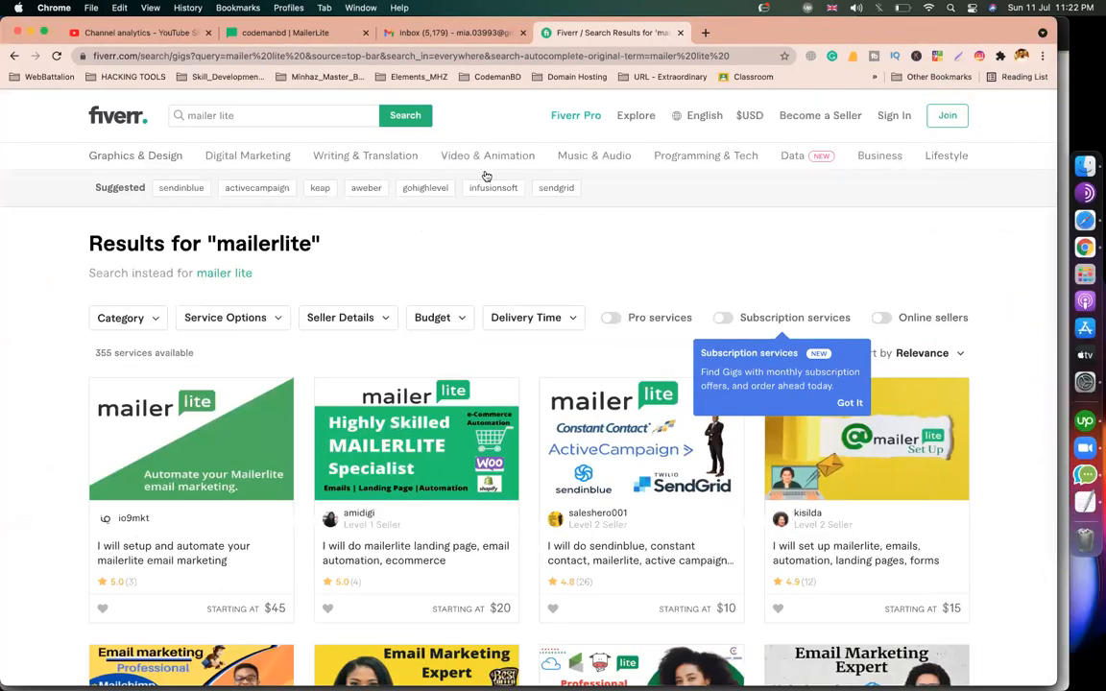
pyautogui.click(542, 260)
pyautogui.scroll(-3, 526, 269)
pyautogui.scroll(3, 511, 276)
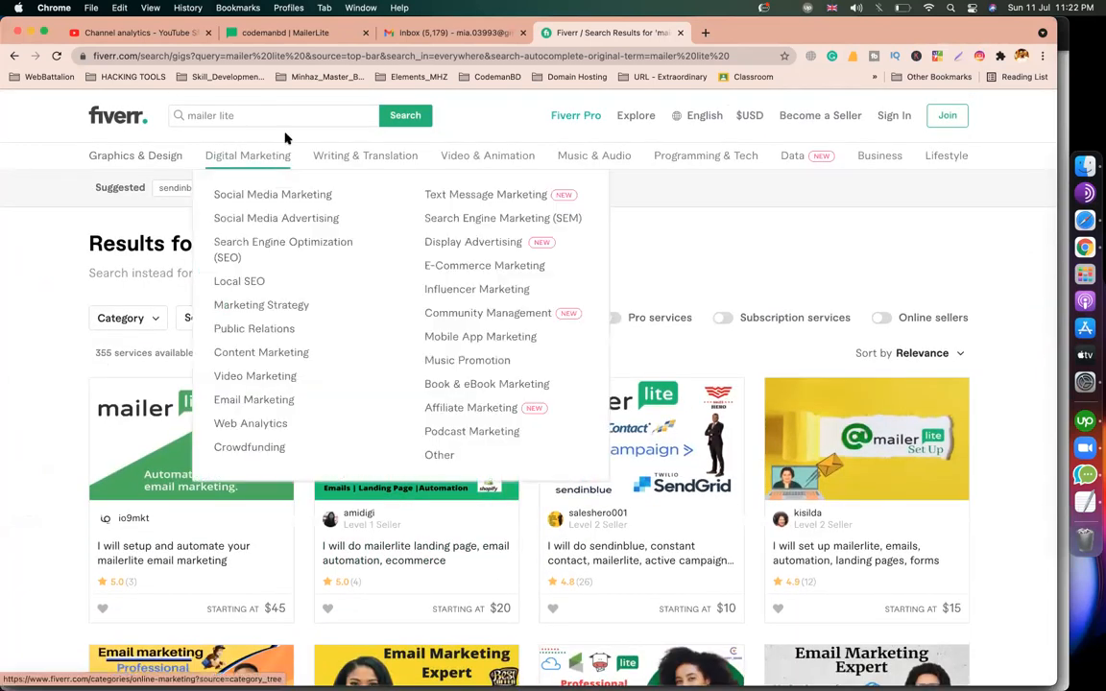
pyautogui.scroll(-5, 192, 500)
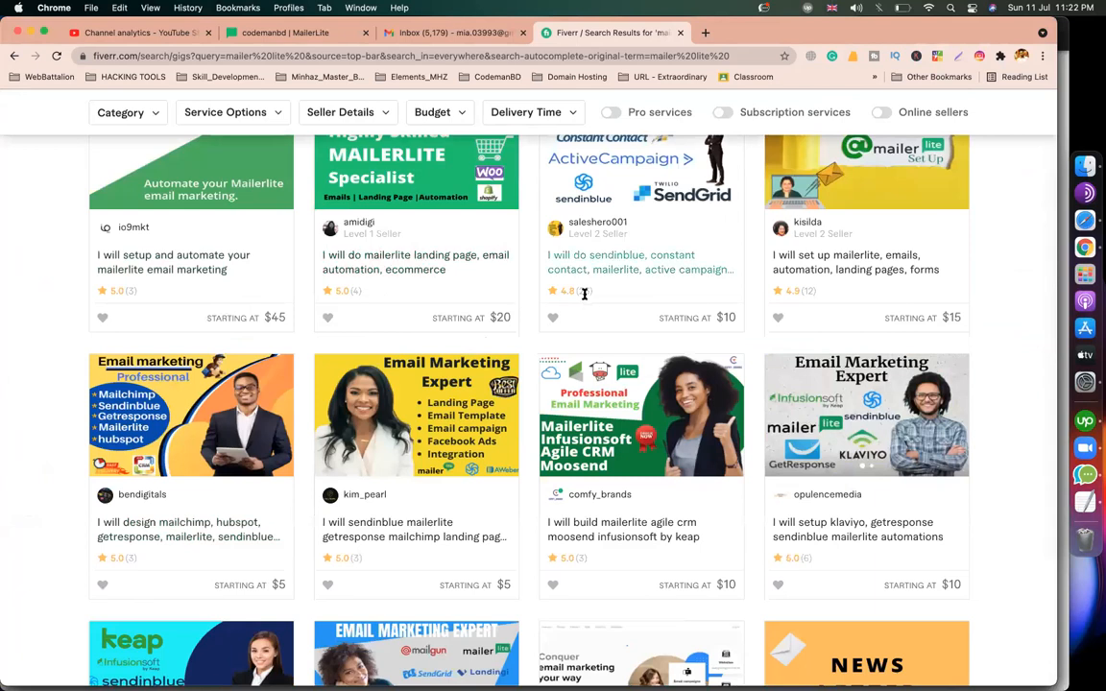
pyautogui.scroll(-3, 412, 494)
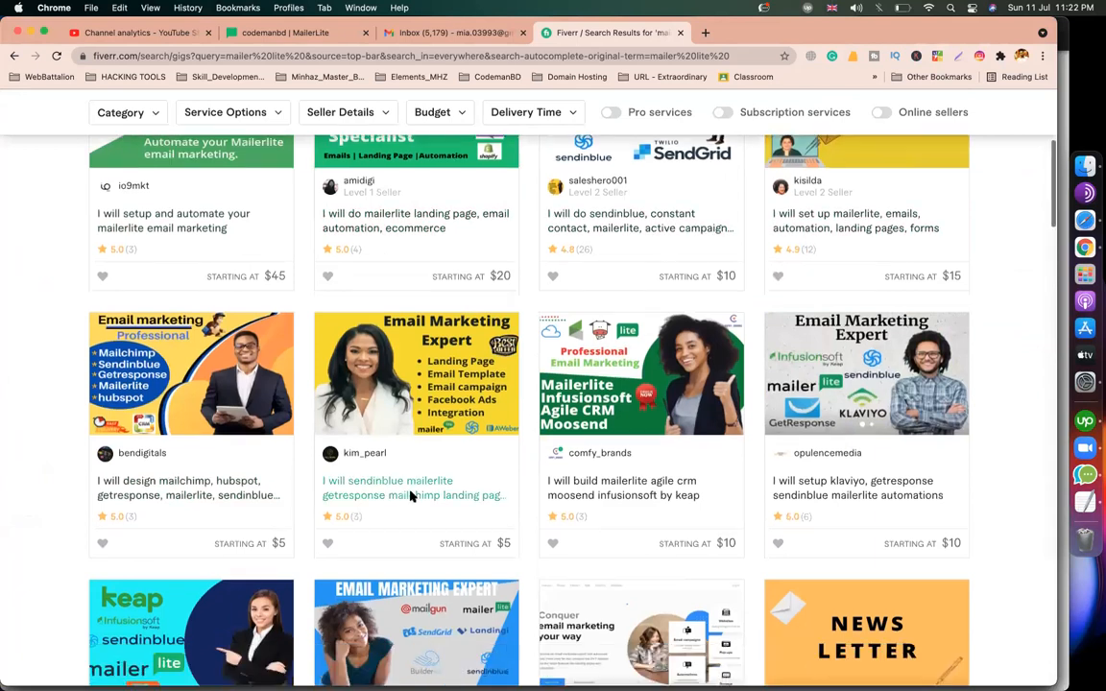
pyautogui.scroll(5, 152, 388)
pyautogui.scroll(3, 208, 398)
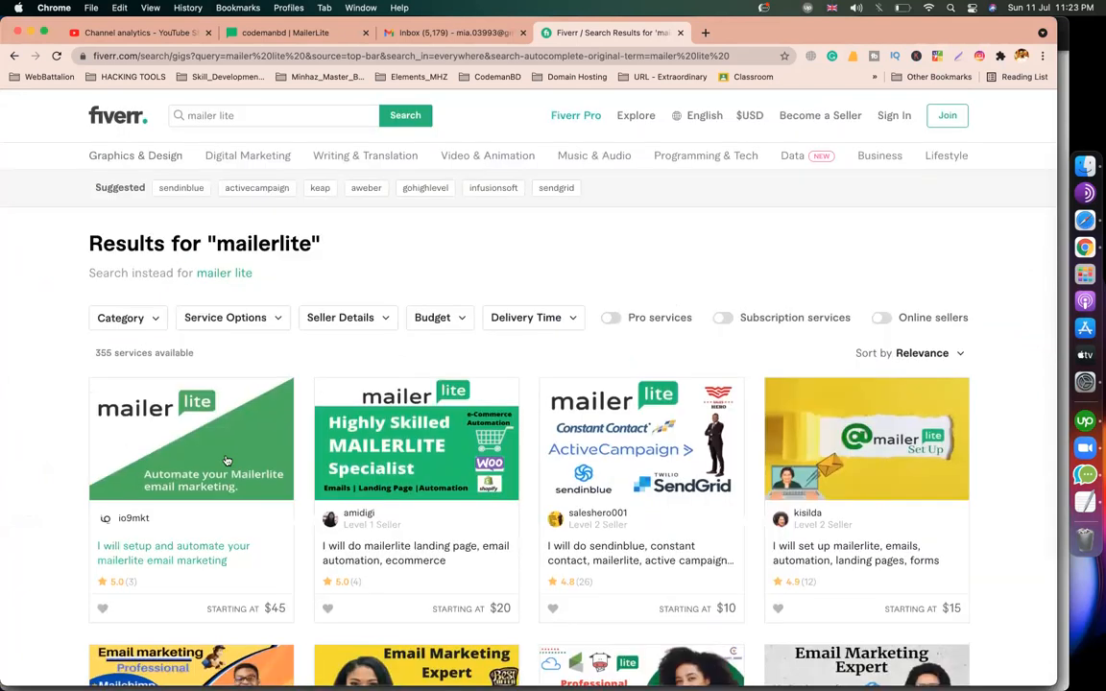
pyautogui.scroll(-5, 403, 452)
pyautogui.scroll(-5, 418, 423)
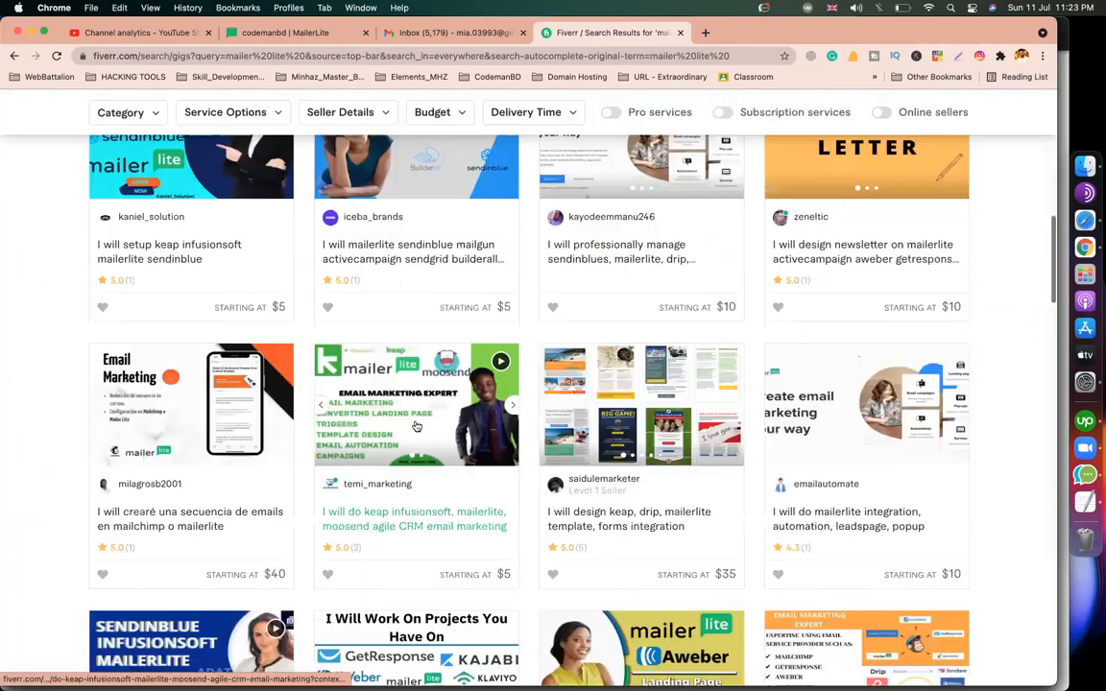
pyautogui.scroll(3, 415, 425)
pyautogui.scroll(-1, 416, 425)
pyautogui.scroll(4, 419, 419)
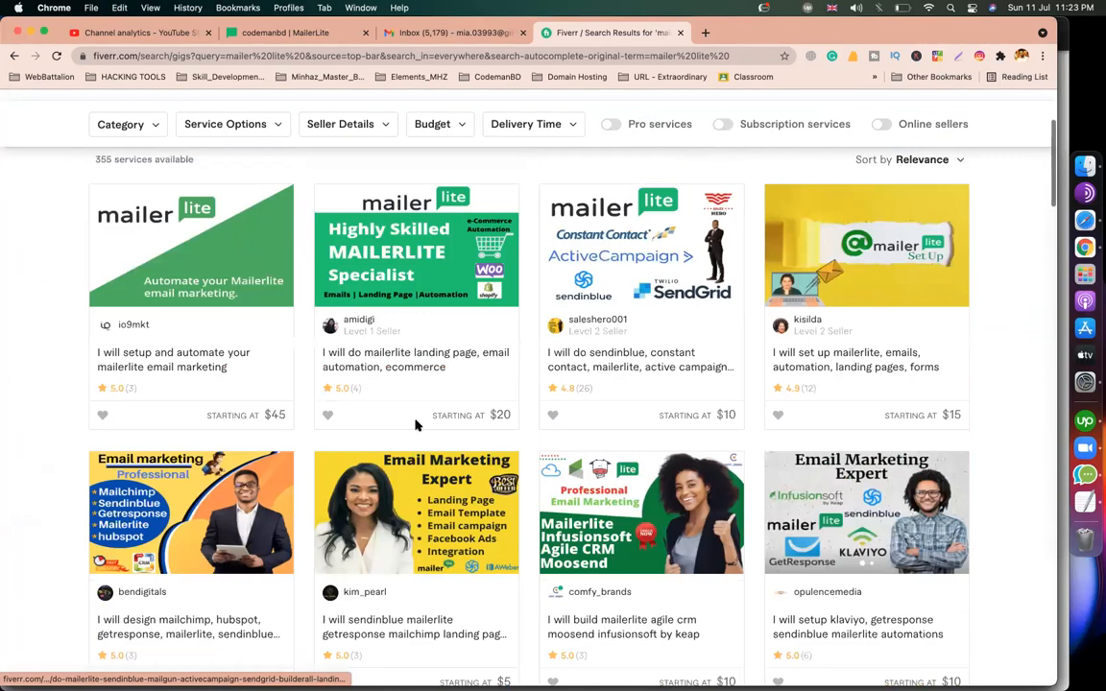
pyautogui.scroll(2, 514, 105)
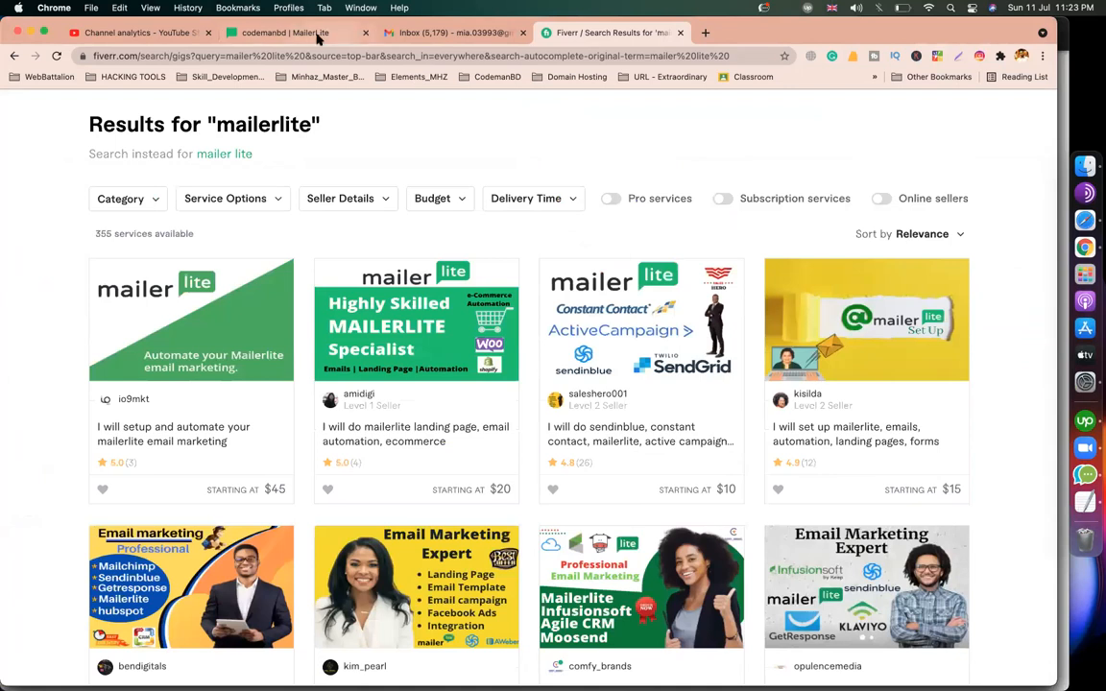
pyautogui.click(286, 32)
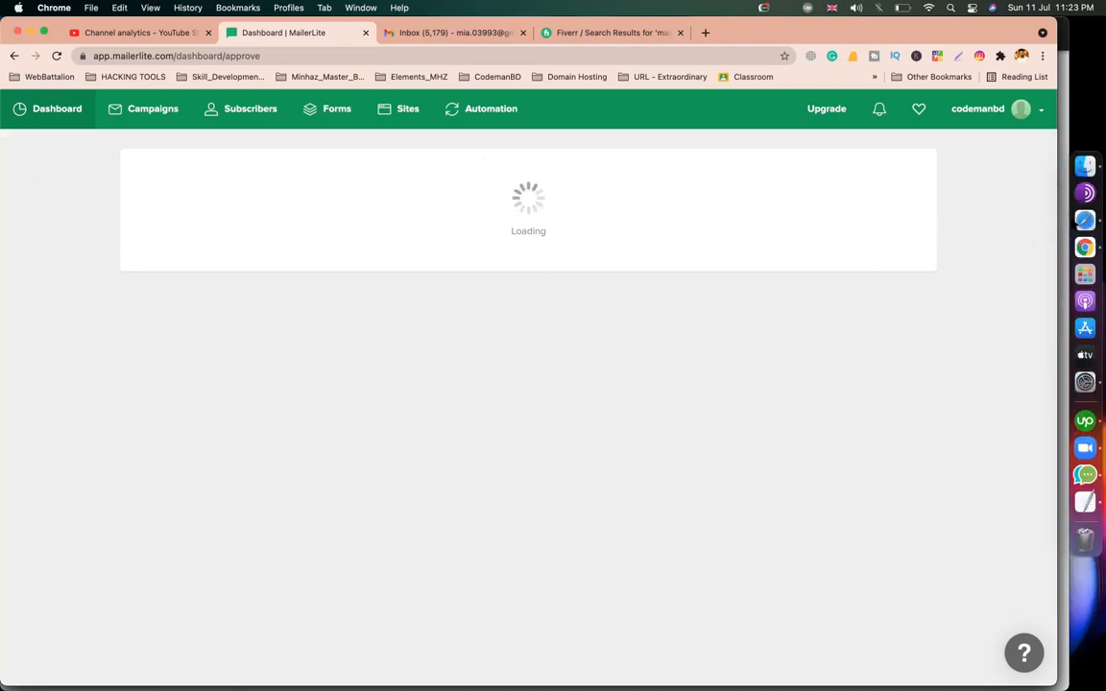
pyautogui.click(1060, 219)
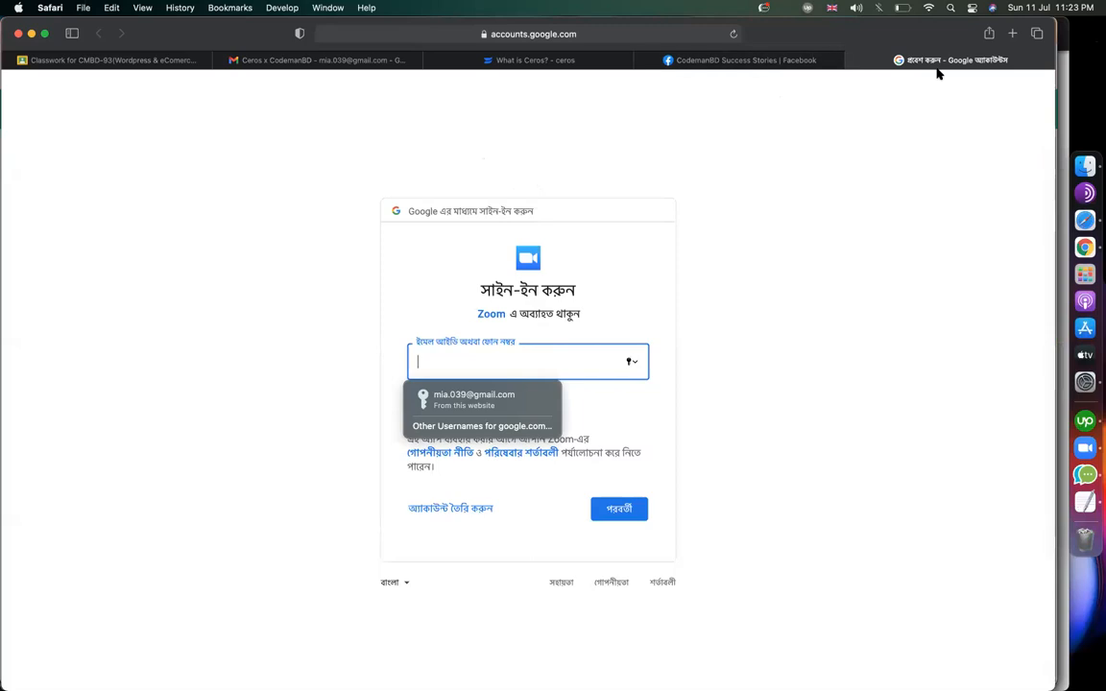
pyautogui.click(120, 61)
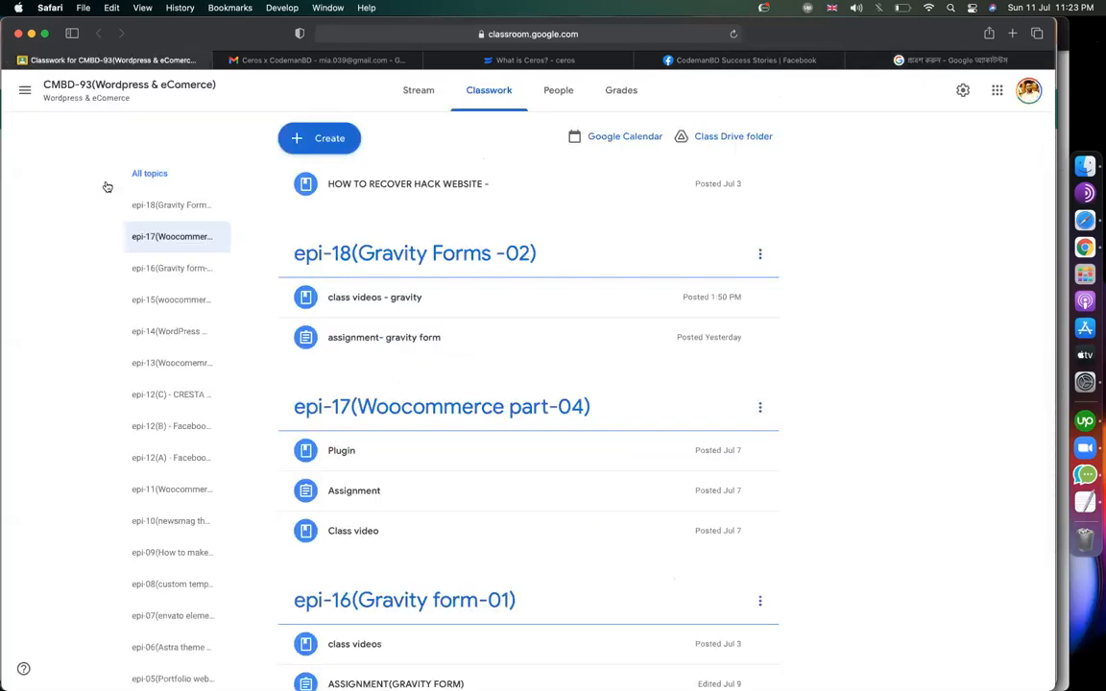
pyautogui.click(25, 90)
pyautogui.scroll(-4, 75, 459)
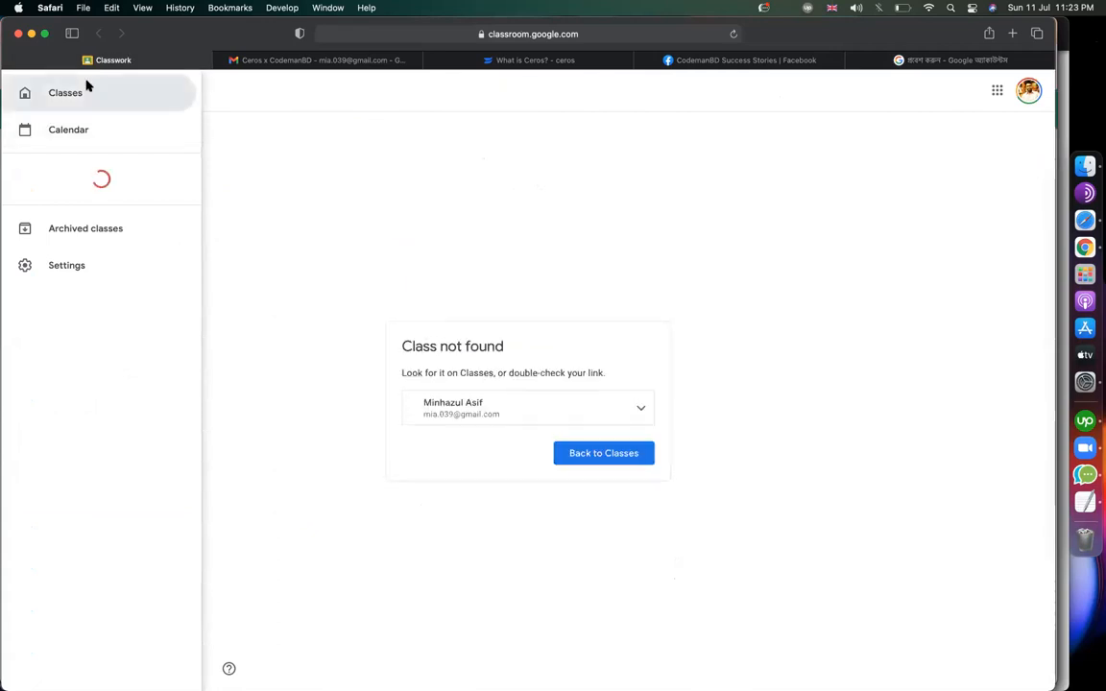
pyautogui.click(87, 83)
pyautogui.click(26, 92)
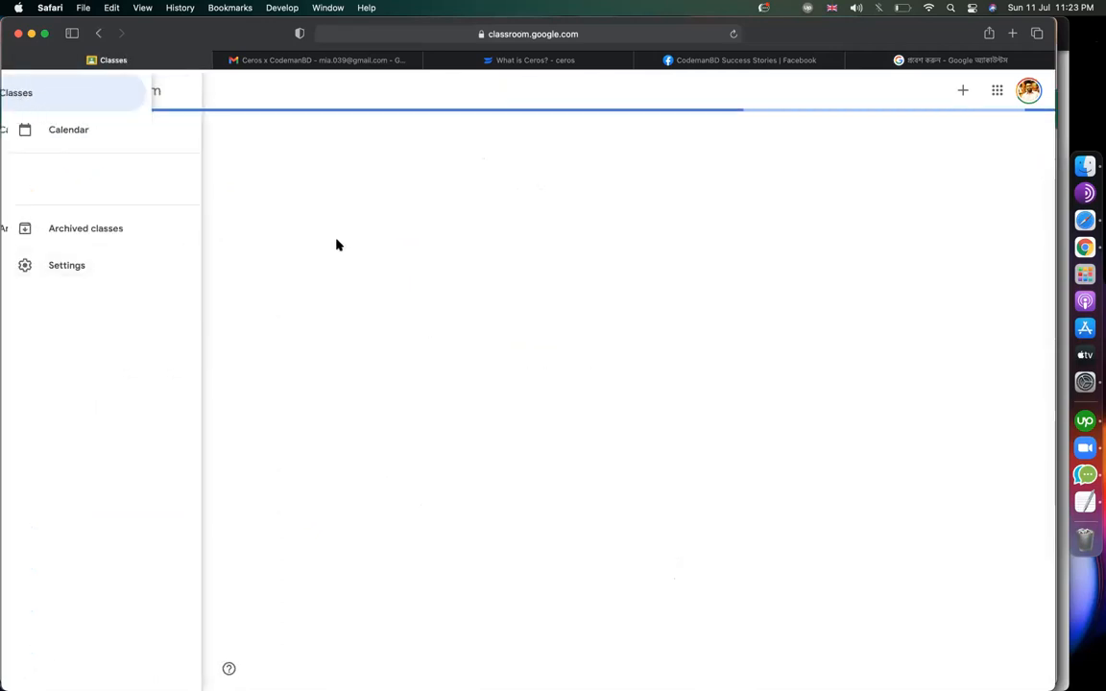
pyautogui.click(25, 90)
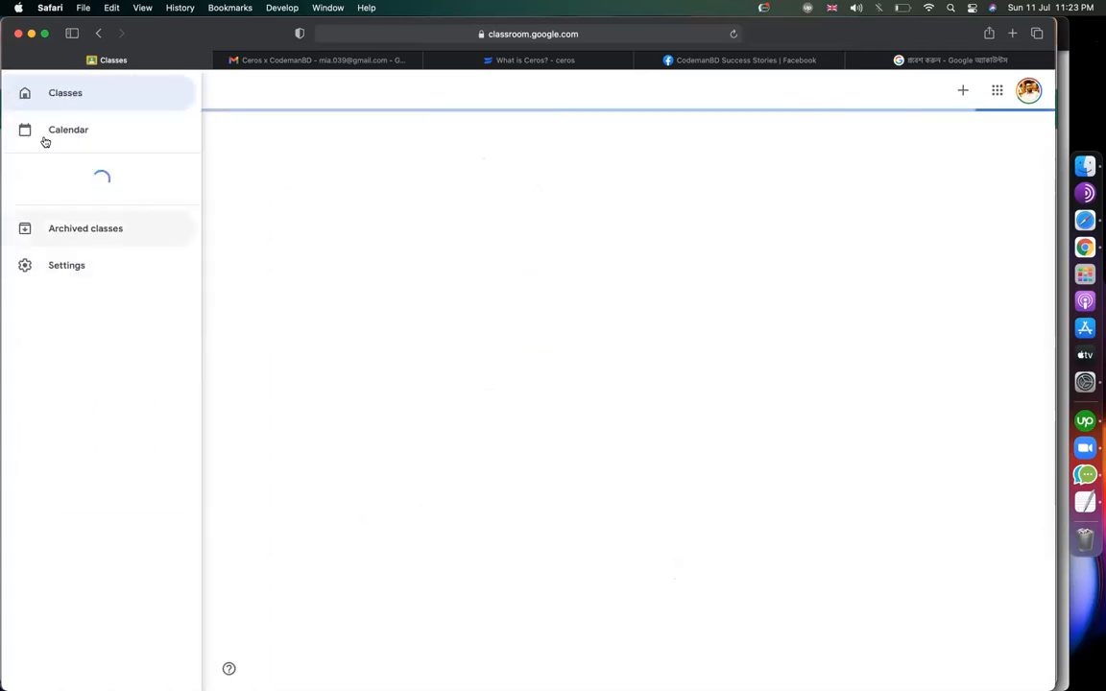
pyautogui.click(52, 103)
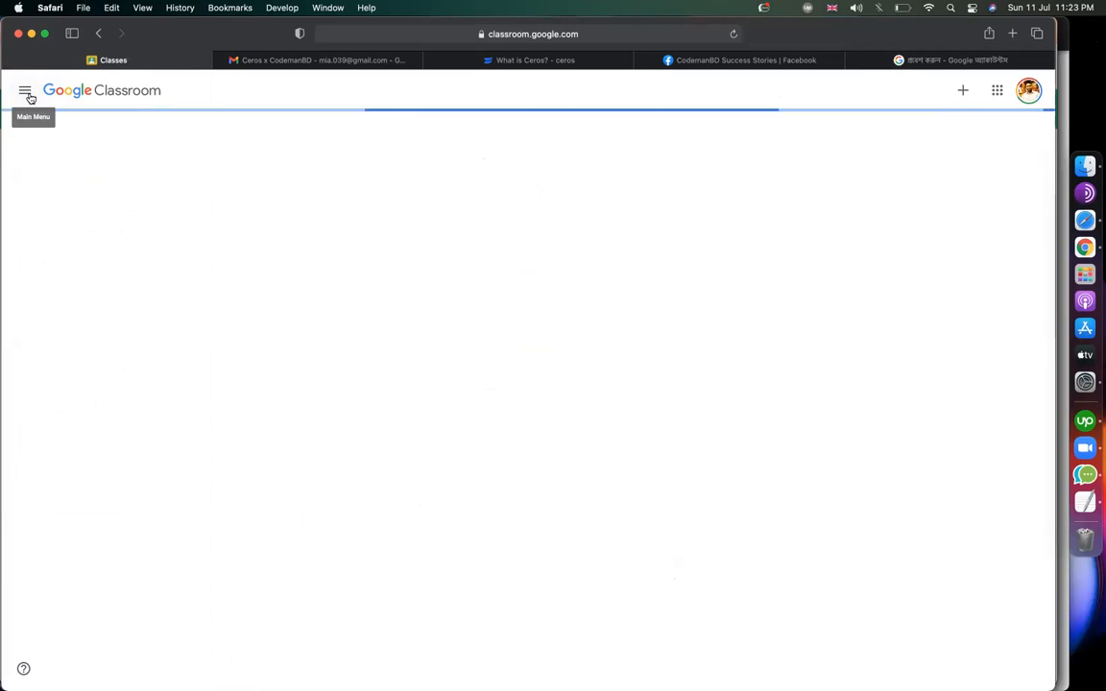
pyautogui.click(26, 95)
pyautogui.click(389, 214)
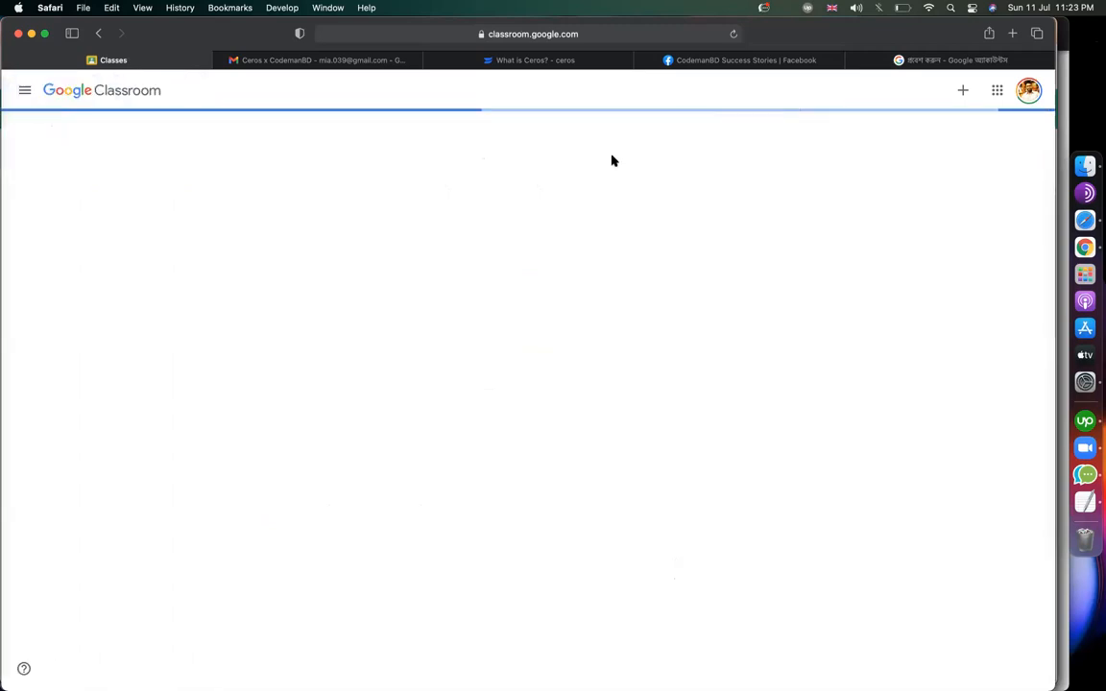
pyautogui.click(944, 58)
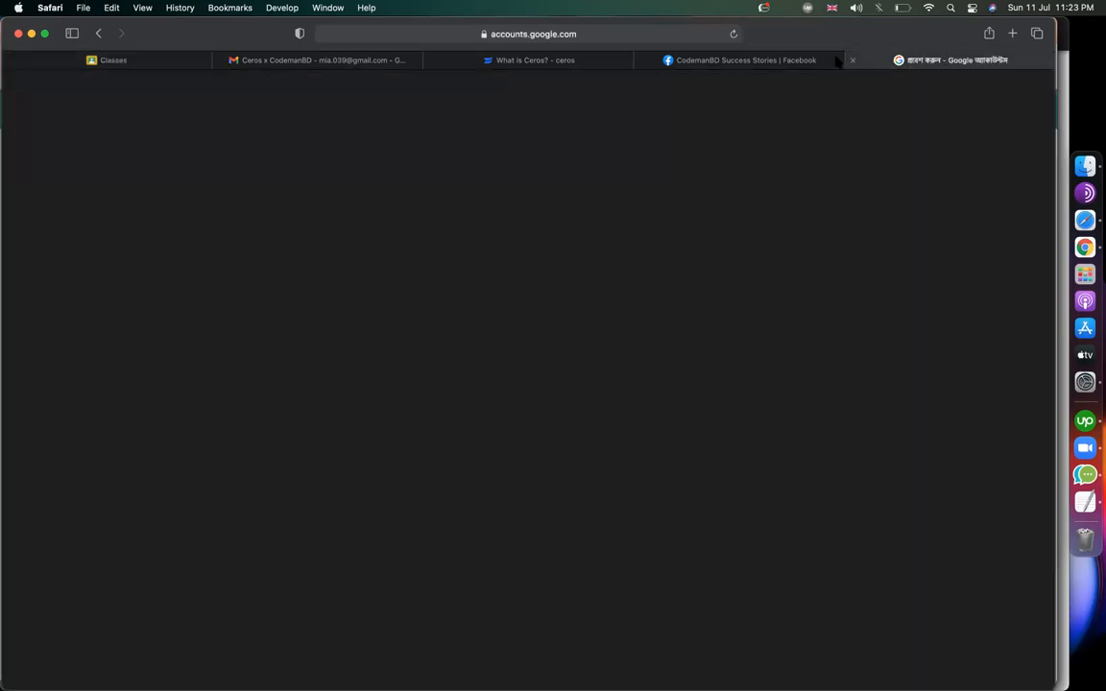
pyautogui.click(461, 35)
pyautogui.write('drive')
pyautogui.press('Return')
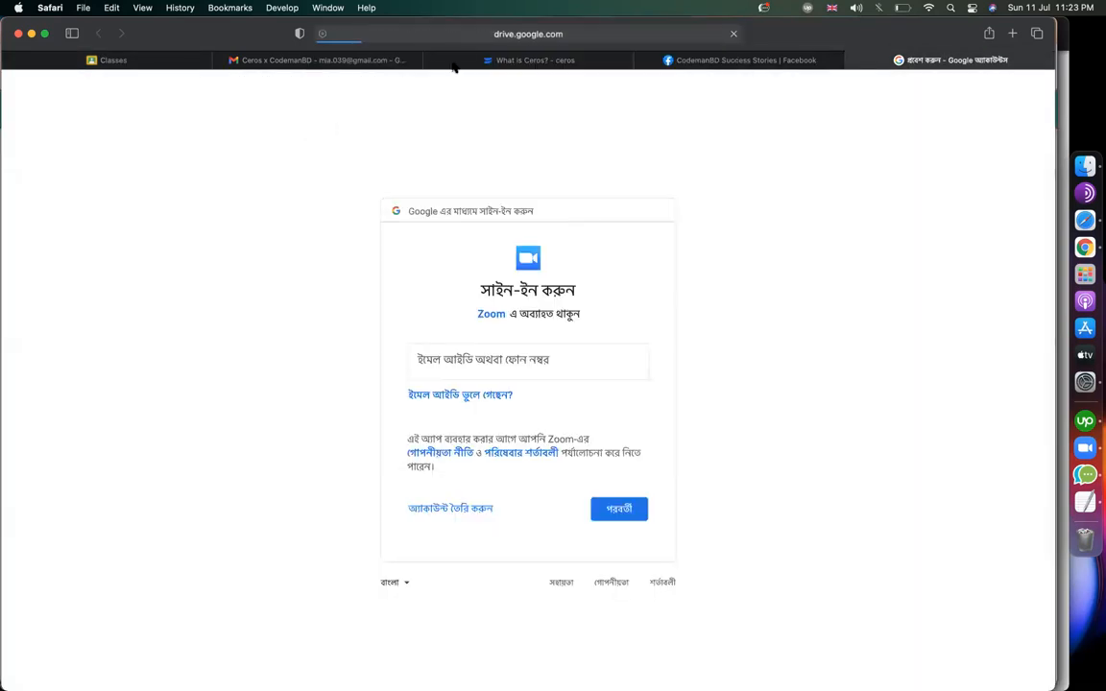
pyautogui.click(120, 61)
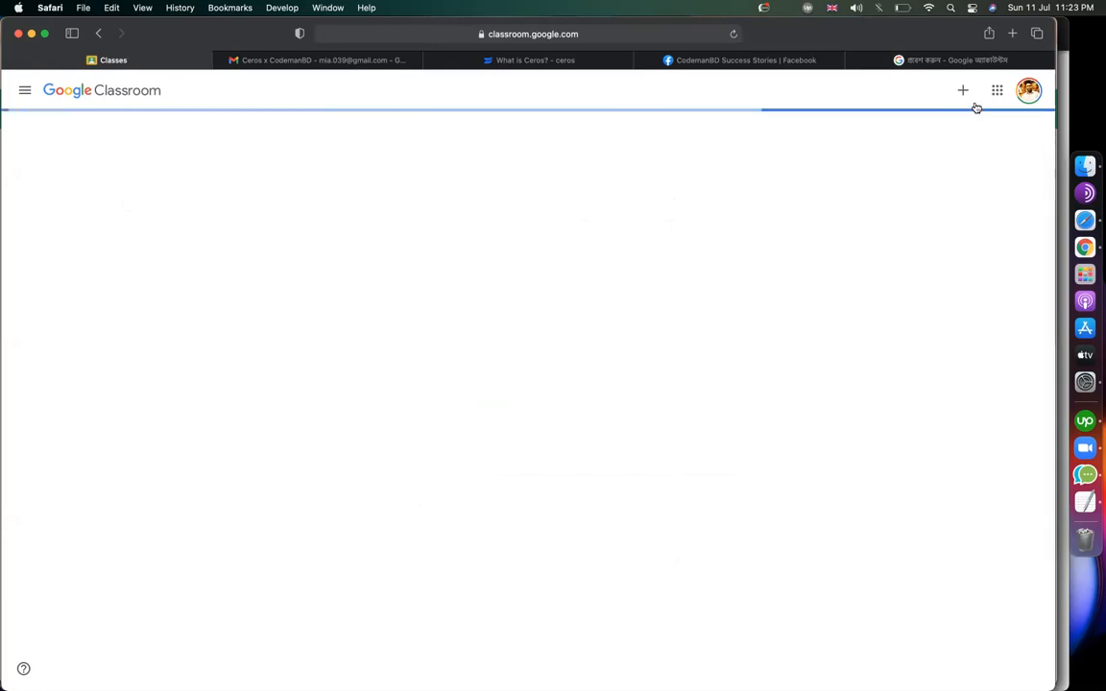
pyautogui.click(944, 60)
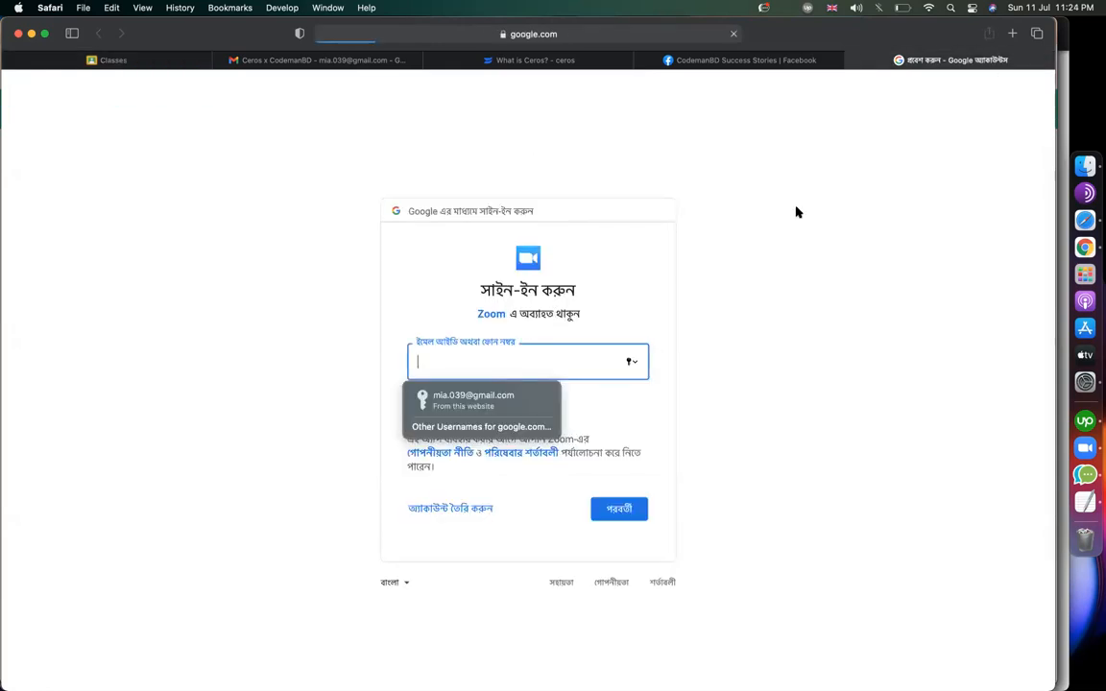
pyautogui.click(154, 65)
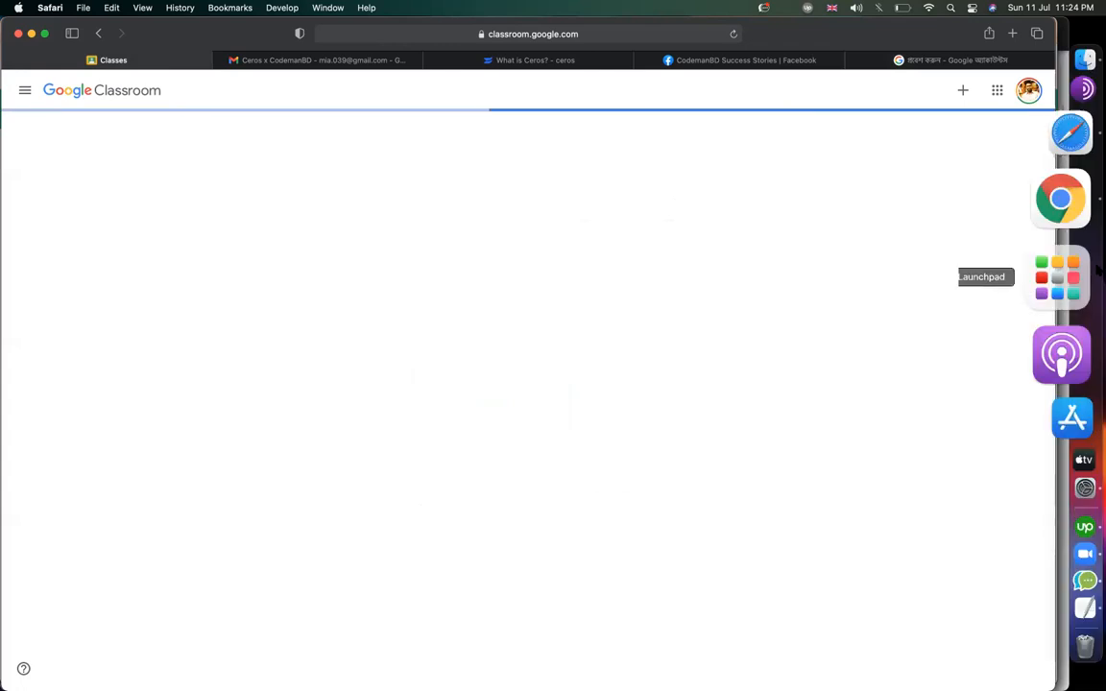
pyautogui.click(1056, 250)
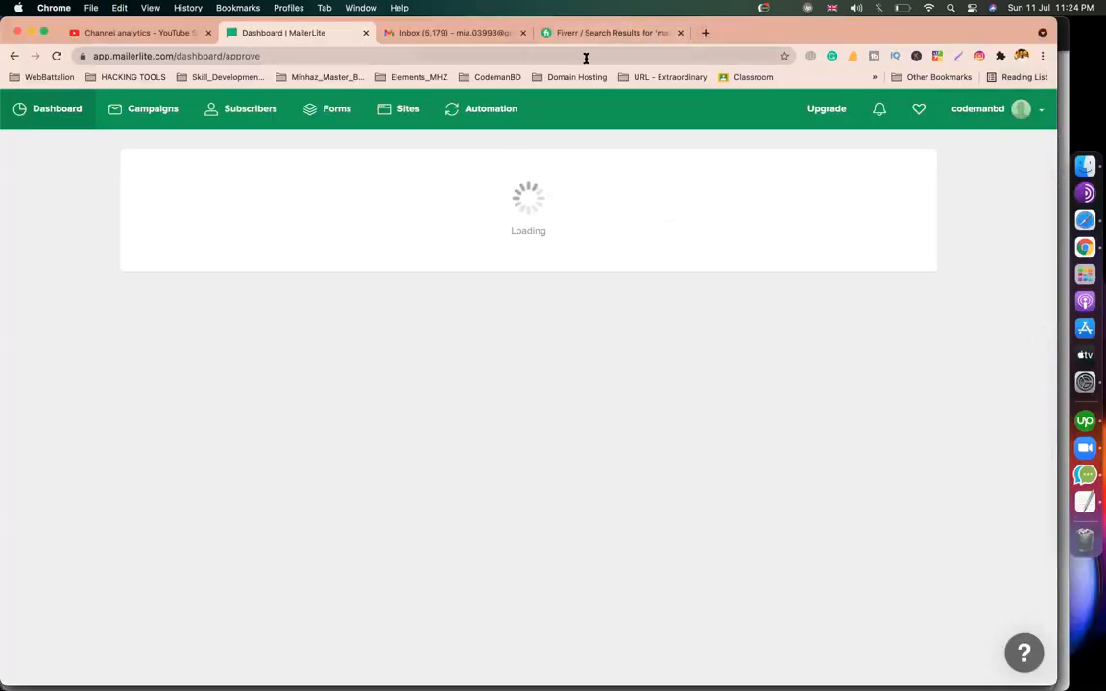
# Open Google Drive, look inside the lead sample portfolio folder, and return to My Drive.
pyautogui.write('drive')
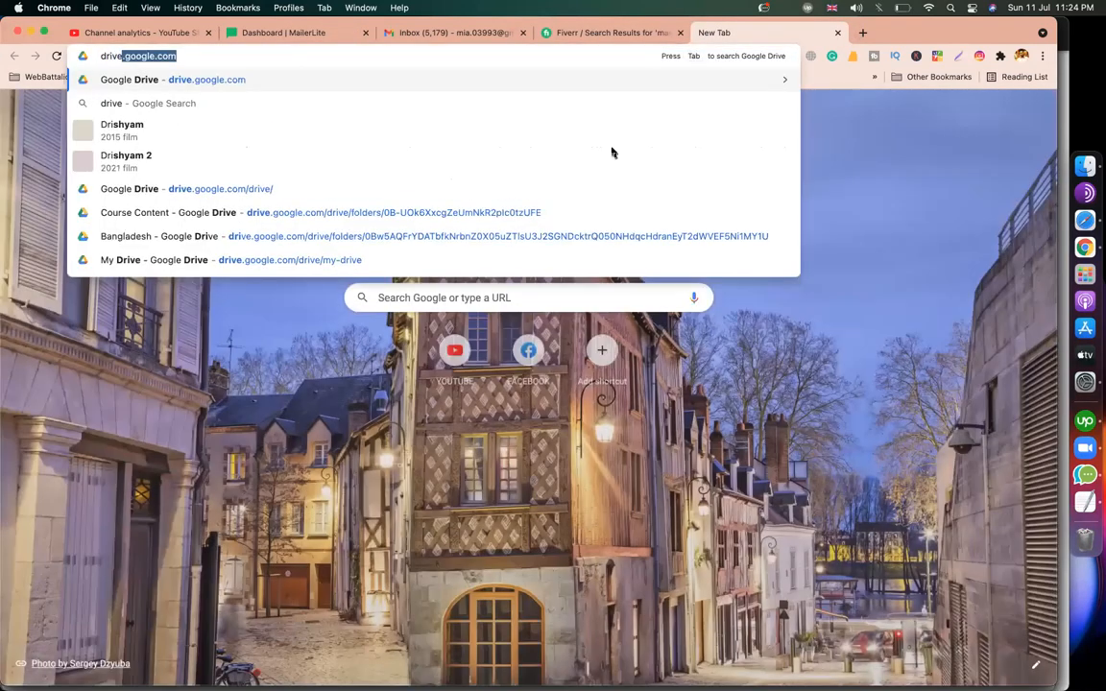
pyautogui.press('Return')
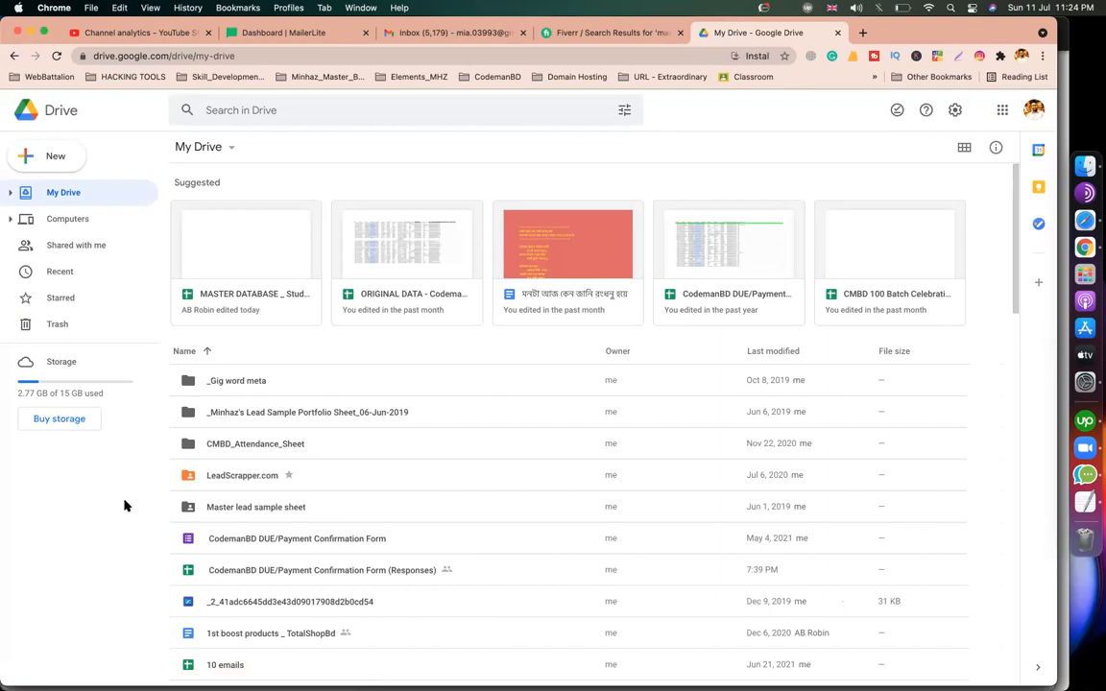
pyautogui.click(392, 409)
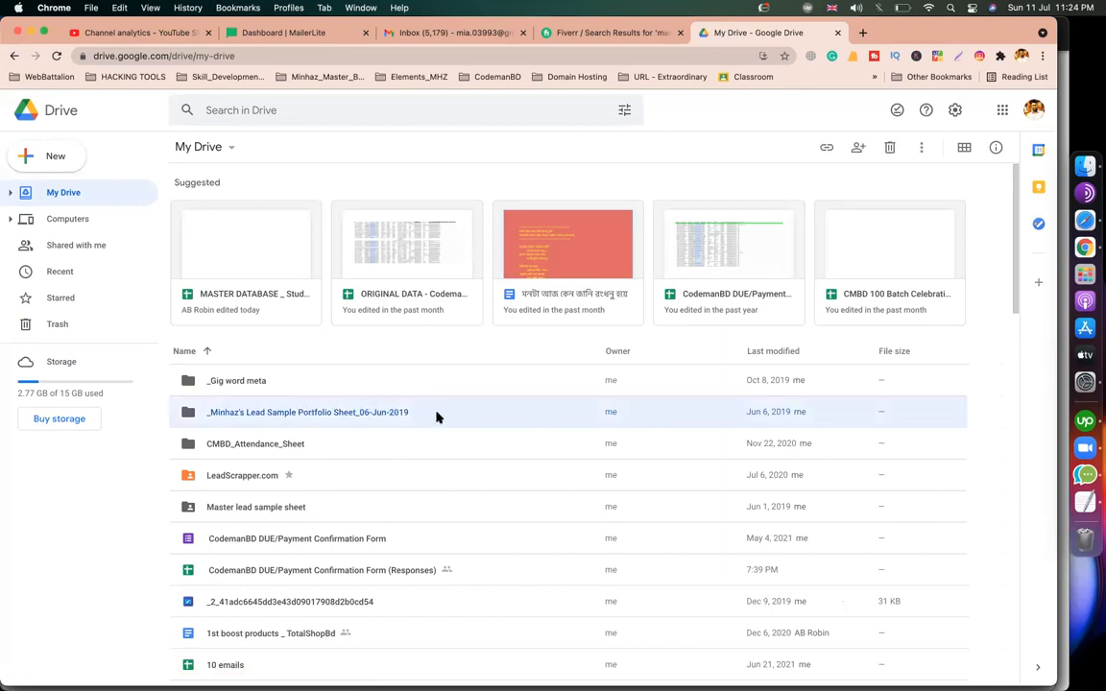
pyautogui.doubleClick(437, 415)
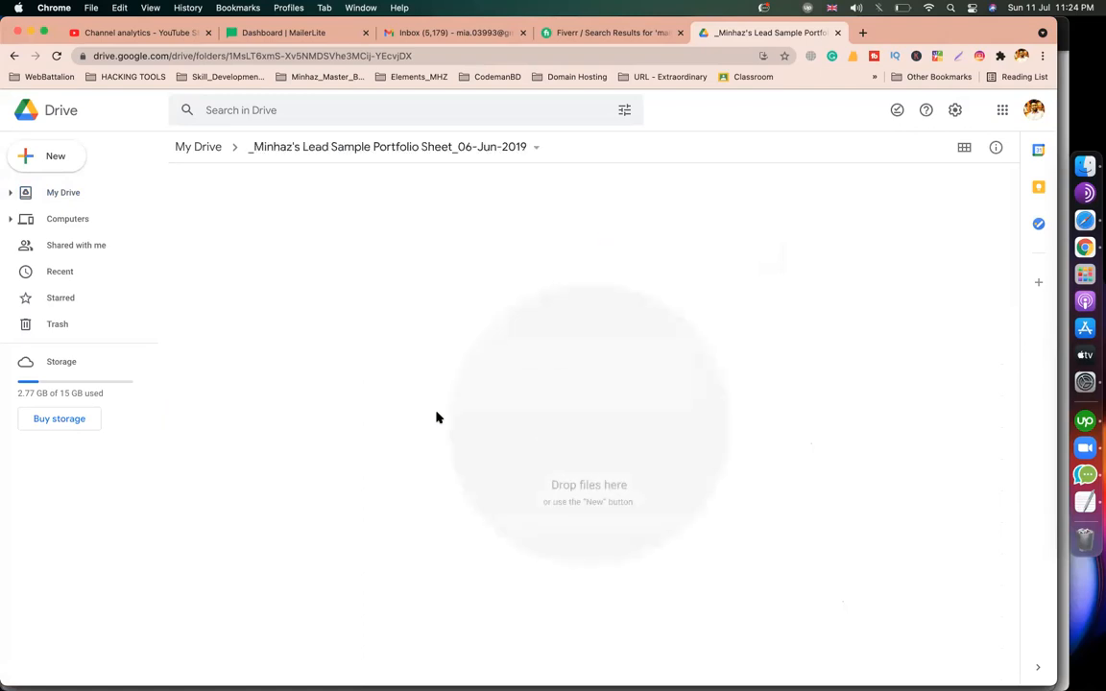
pyautogui.click(181, 146)
# Search Drive for 'lead' and open the 'find exact email for below leads - 10 leads' sheet.
pyautogui.click(320, 107)
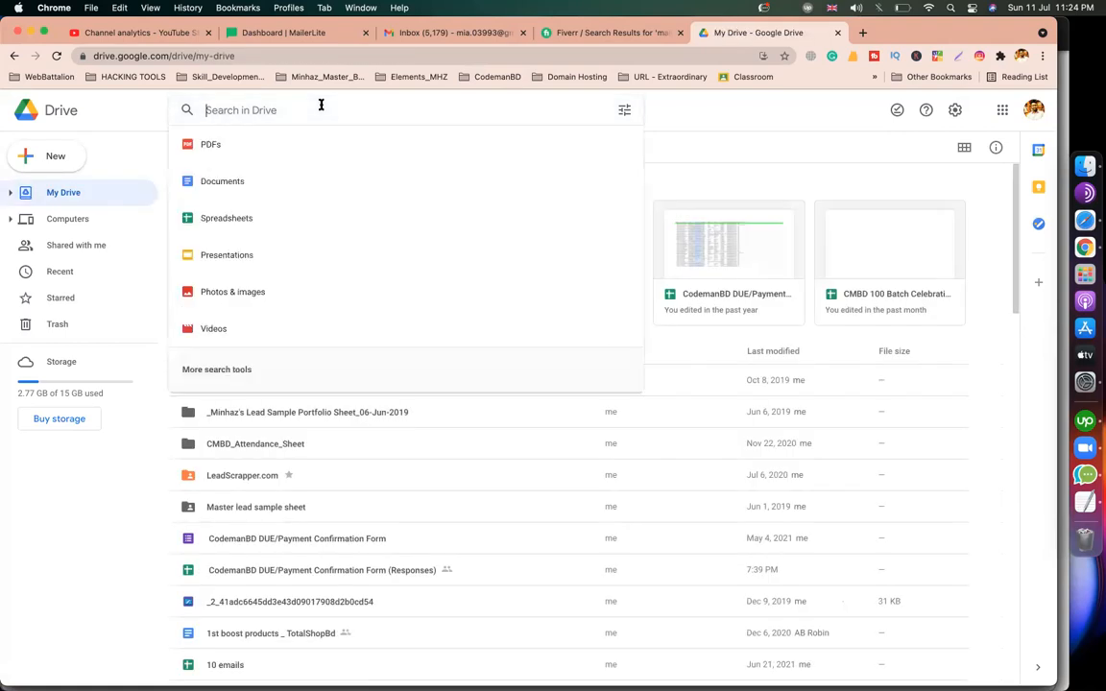
pyautogui.write('lead')
pyautogui.press('Return')
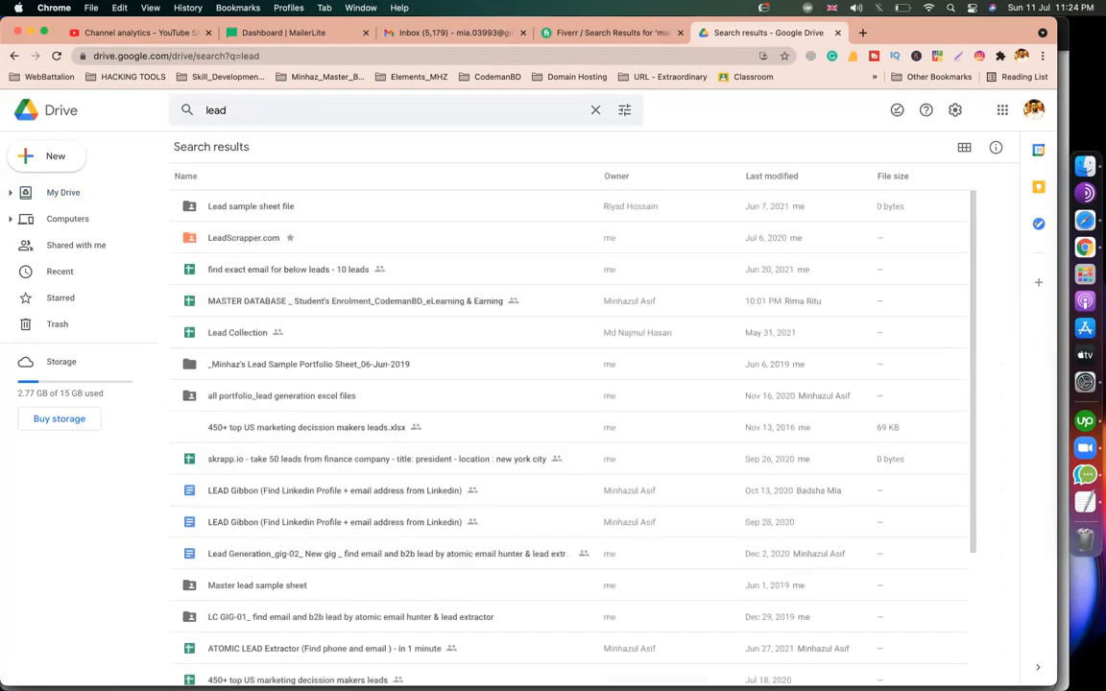
pyautogui.doubleClick(299, 273)
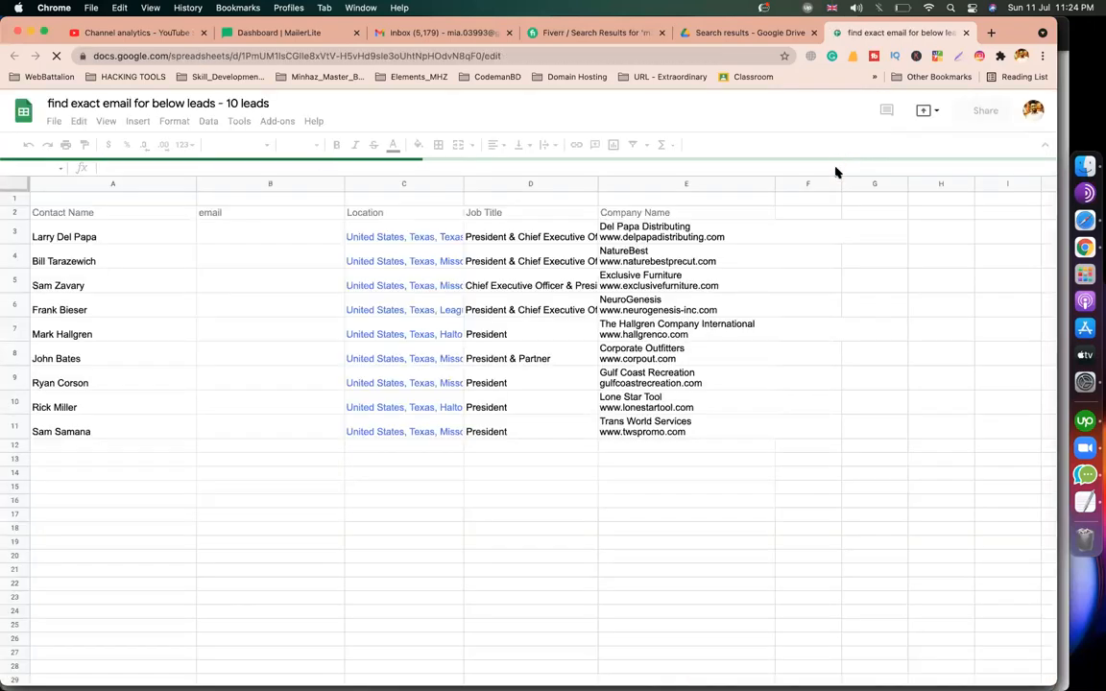
# Open the Lead Collection spreadsheet and view its Sheet5, 2 and Instruction sheets.
pyautogui.click(892, 404)
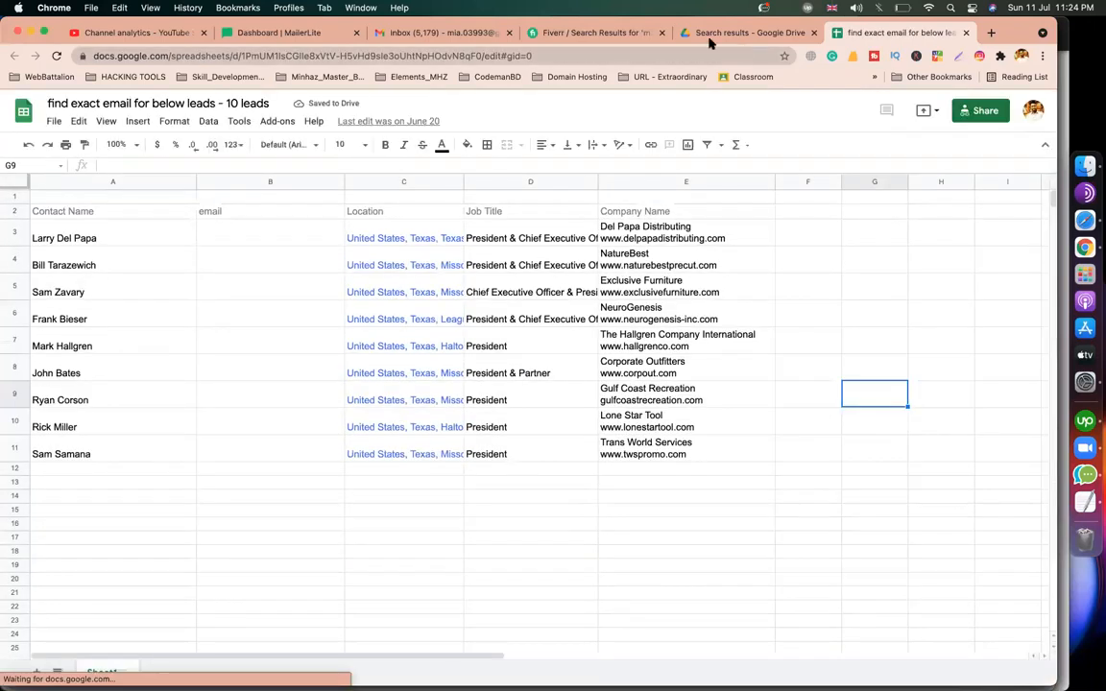
pyautogui.click(711, 35)
pyautogui.click(338, 299)
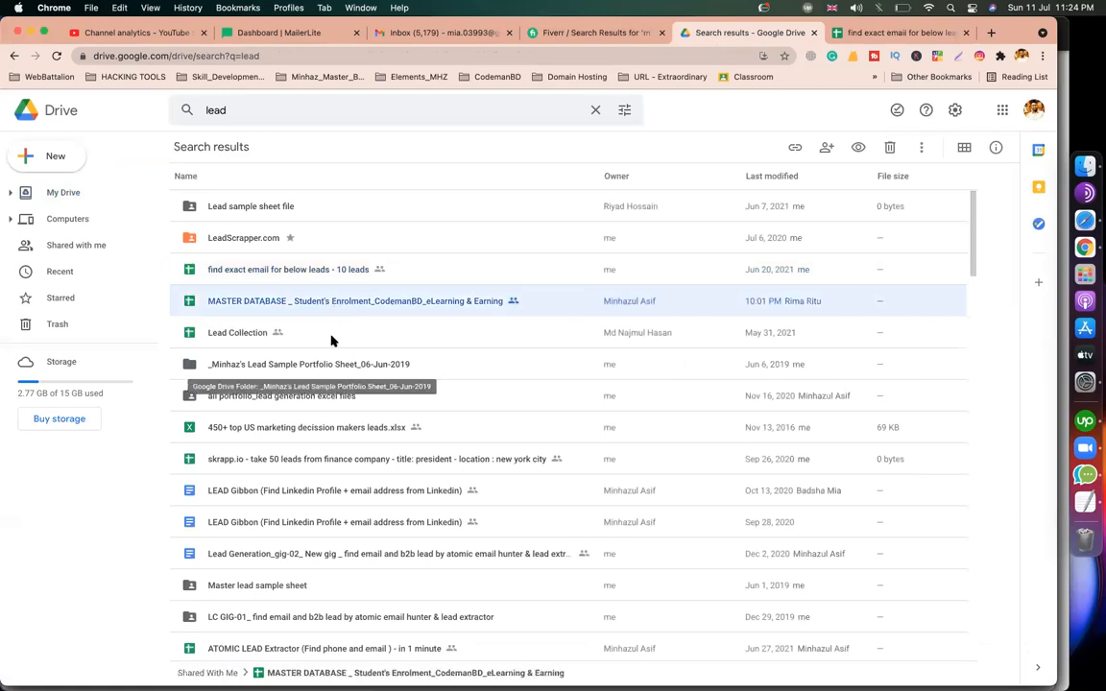
pyautogui.doubleClick(331, 338)
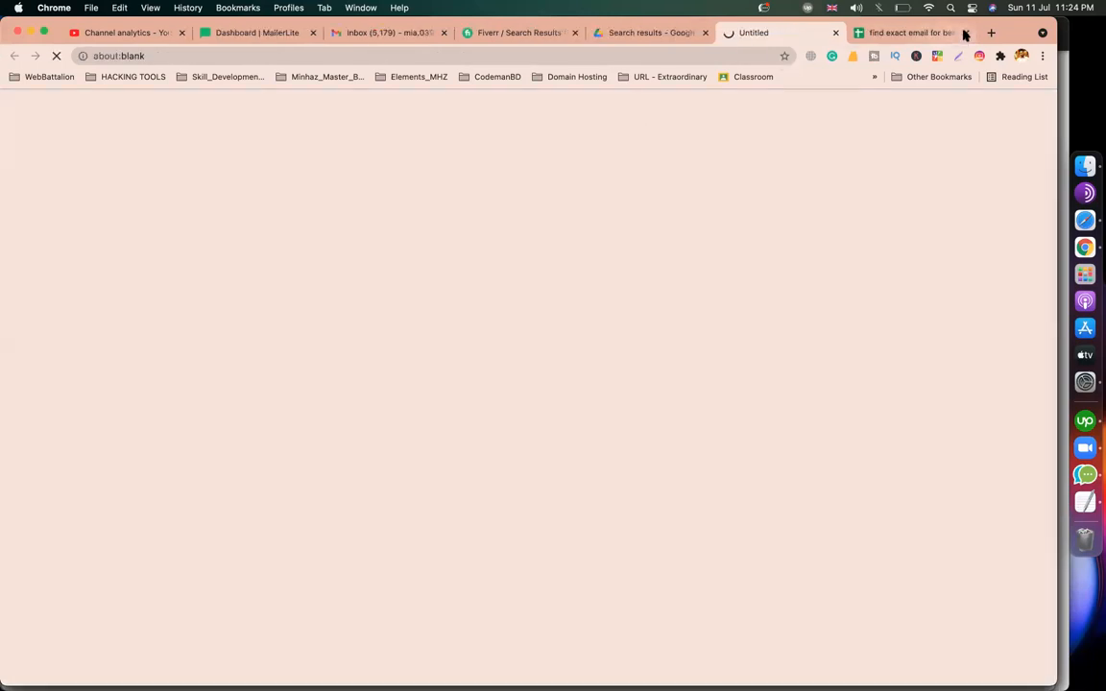
pyautogui.click(965, 34)
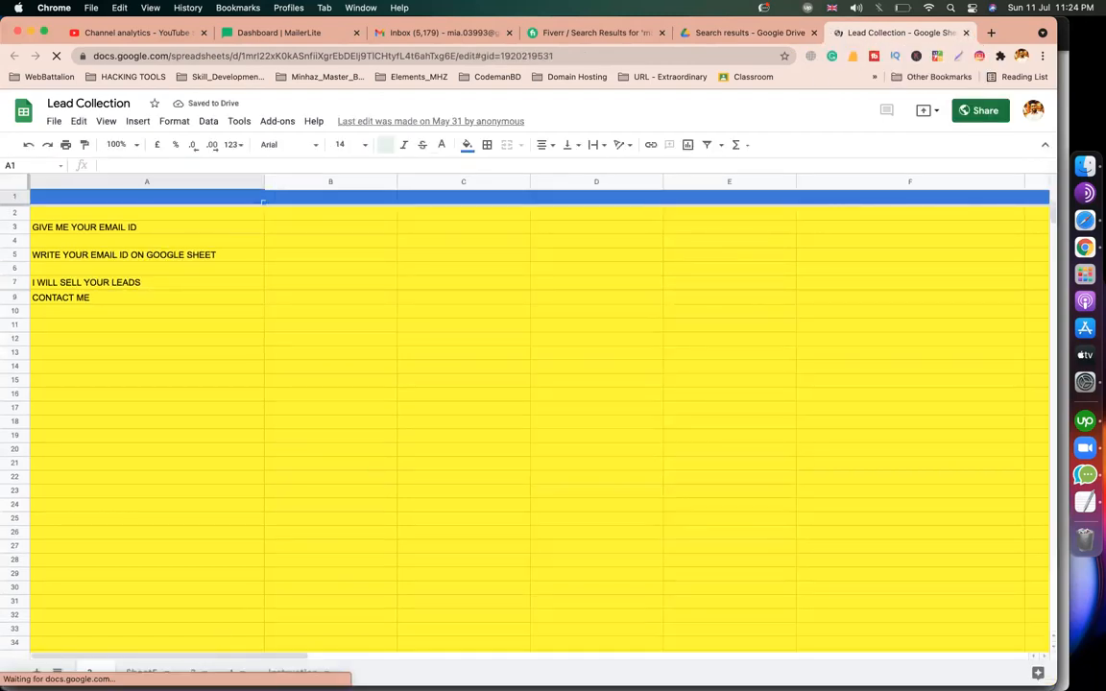
pyautogui.click(160, 672)
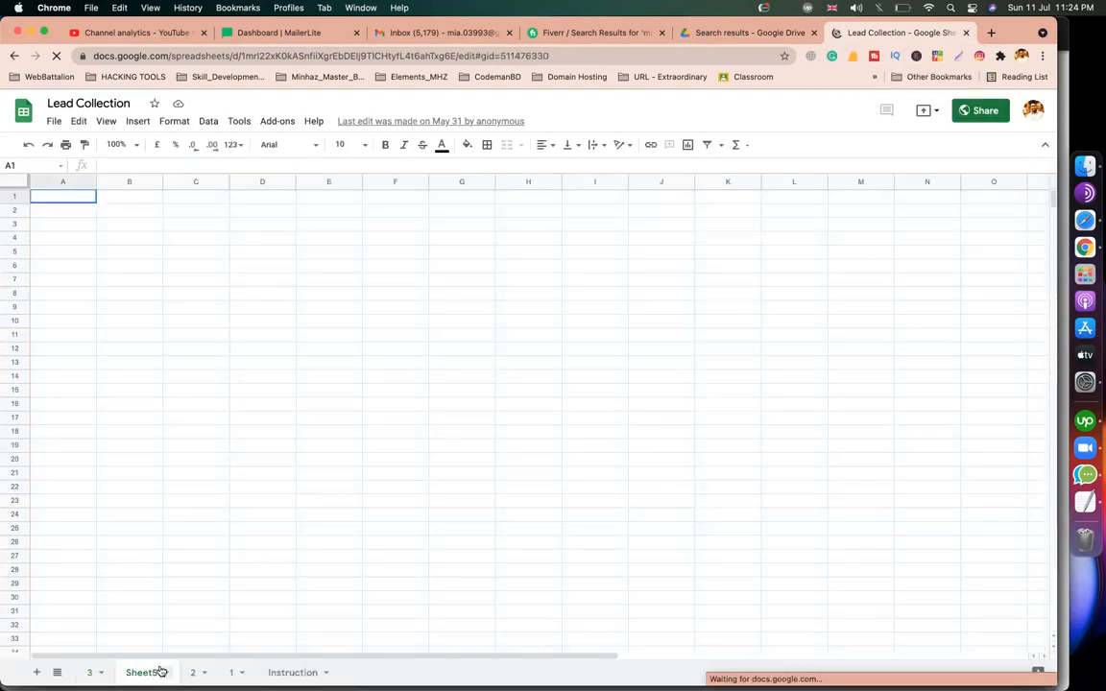
pyautogui.click(197, 675)
pyautogui.click(293, 673)
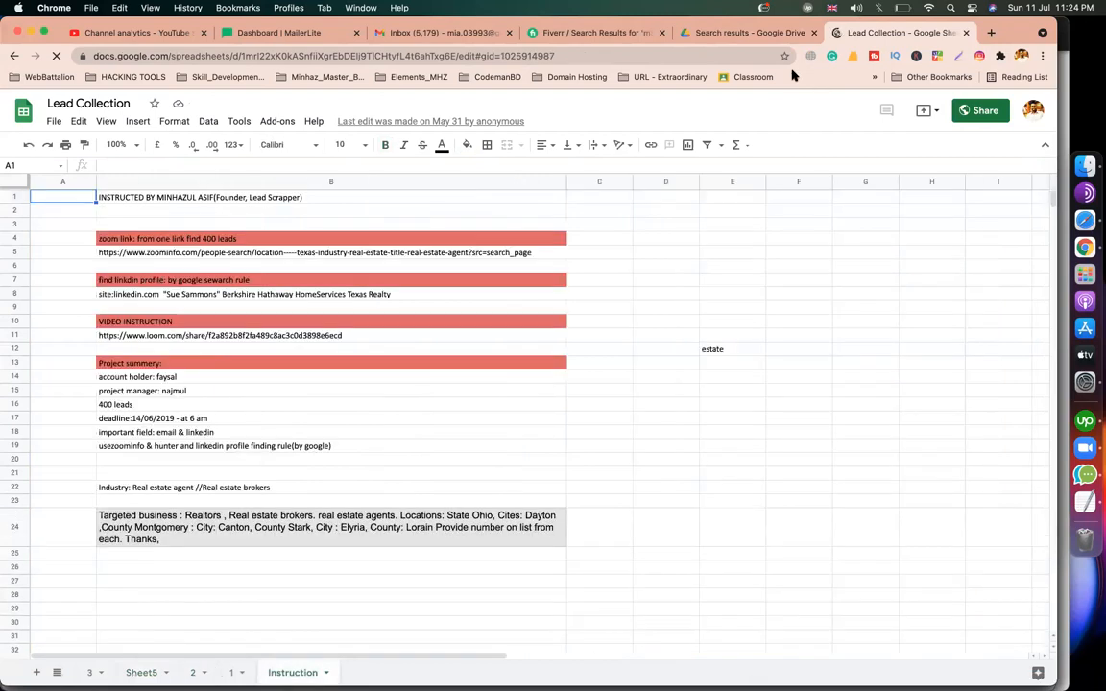
# Open the 450+ top US marketing leads xlsx, check its company emails, then go back to MailerLite.
pyautogui.click(704, 36)
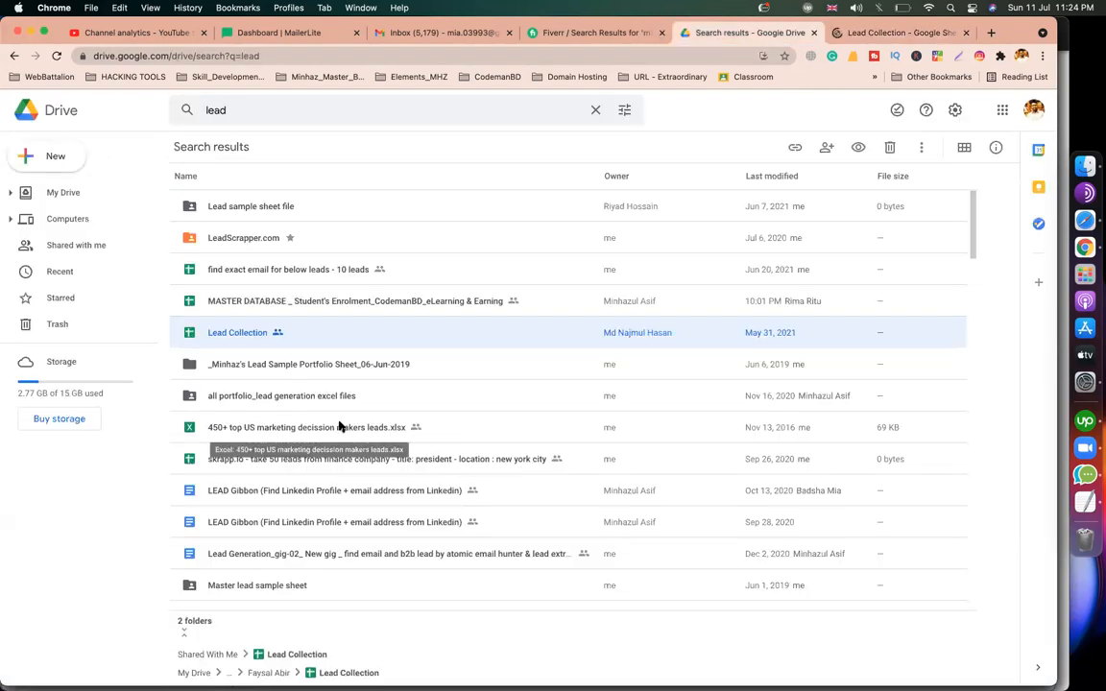
pyautogui.click(339, 427)
pyautogui.doubleClick(338, 426)
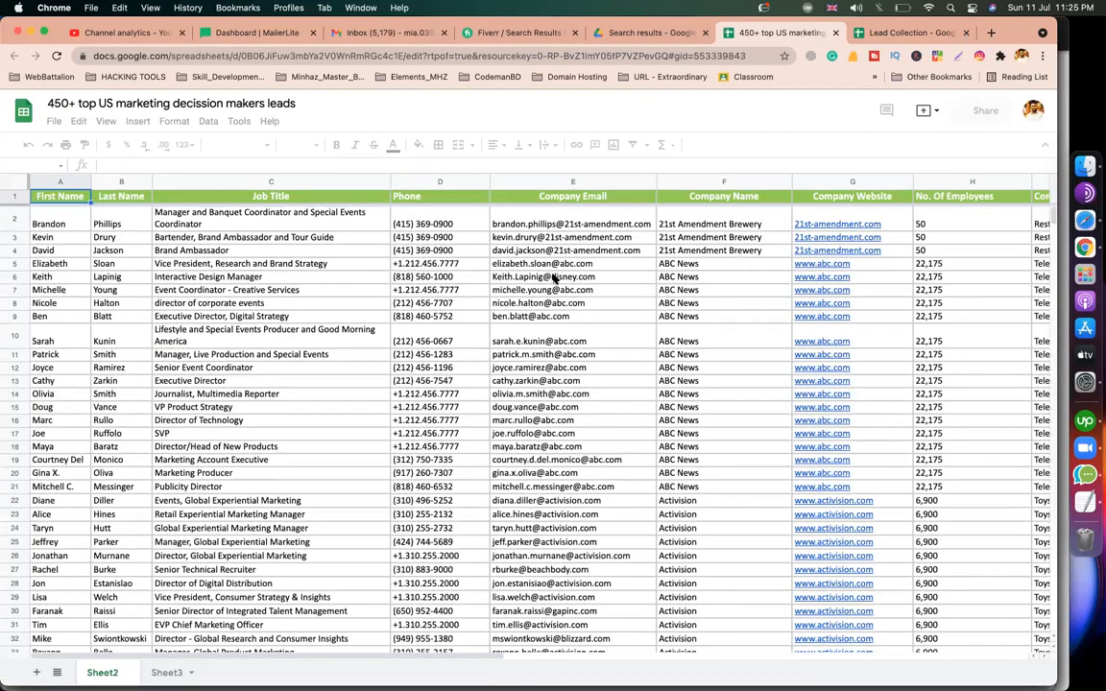
pyautogui.click(579, 382)
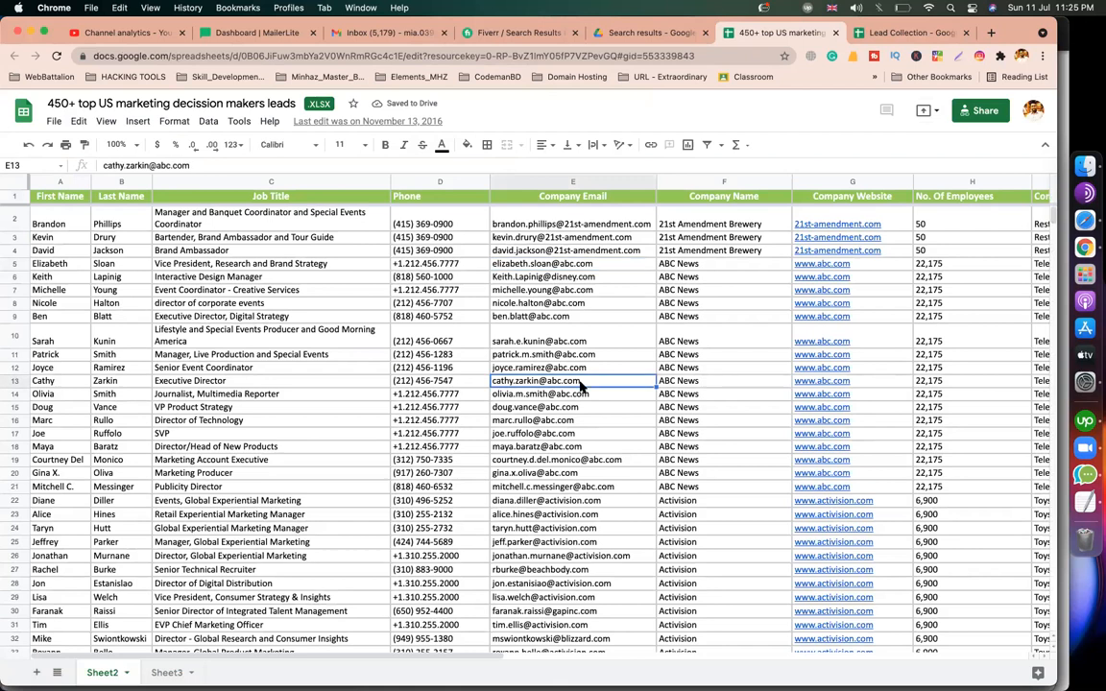
pyautogui.scroll(-2, 579, 384)
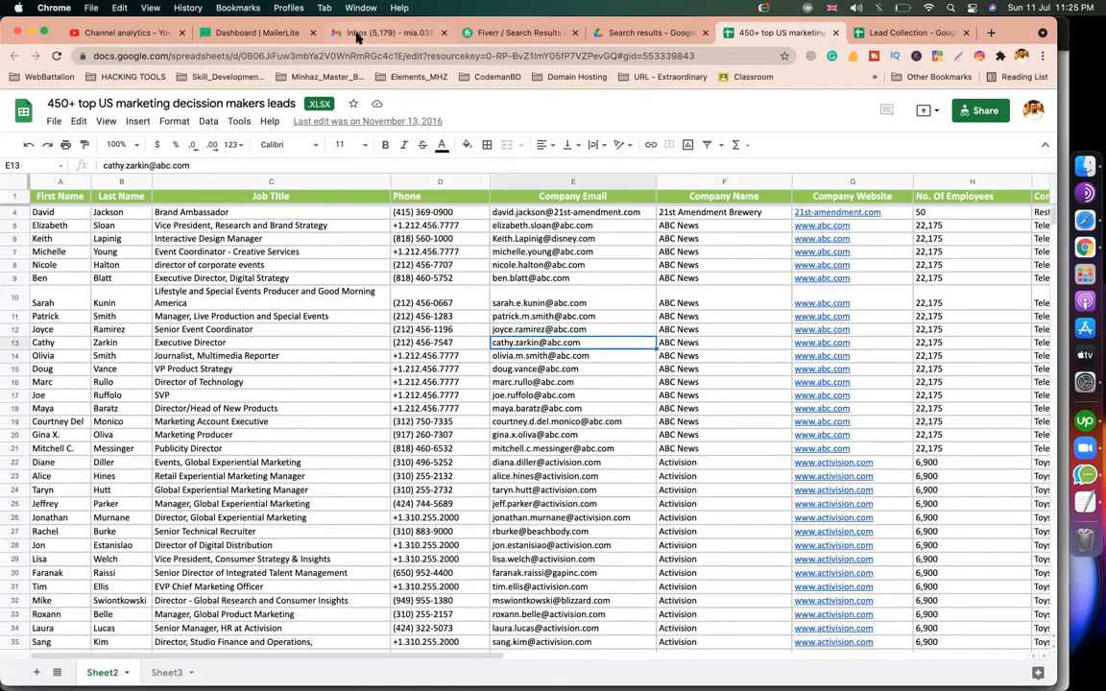
pyautogui.click(272, 35)
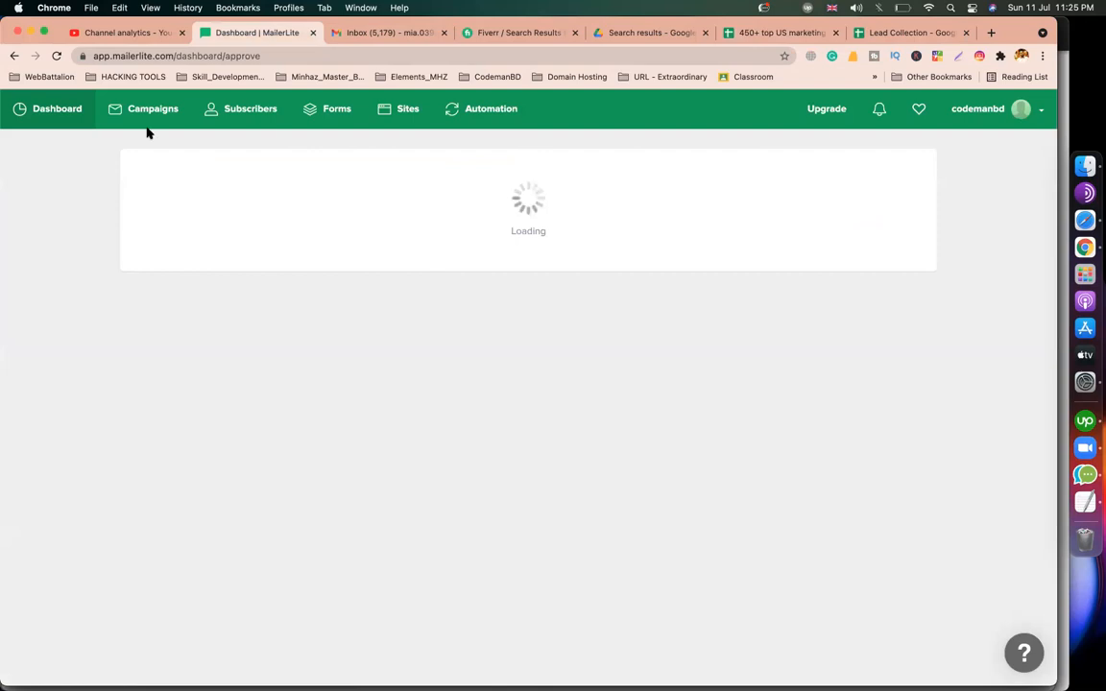
# View MailerLite's empty Subscribers list, dismiss the 'Oh snap!' error, and go back to Fiverr's mailerlite results.
pyautogui.click(249, 110)
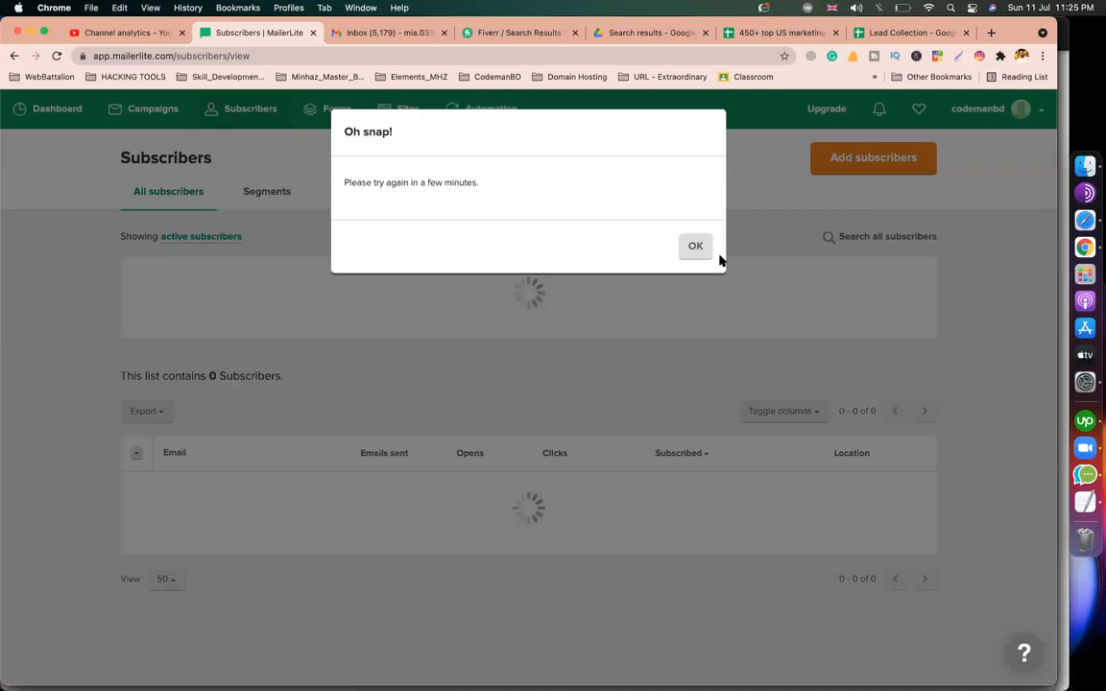
pyautogui.click(695, 247)
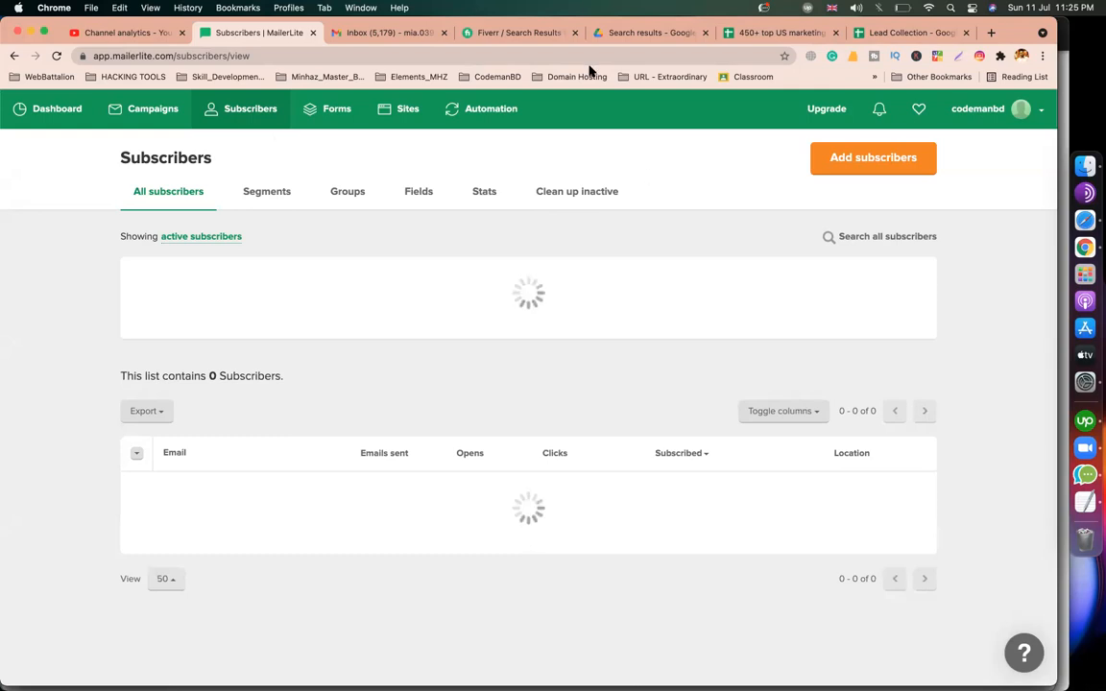
pyautogui.click(536, 32)
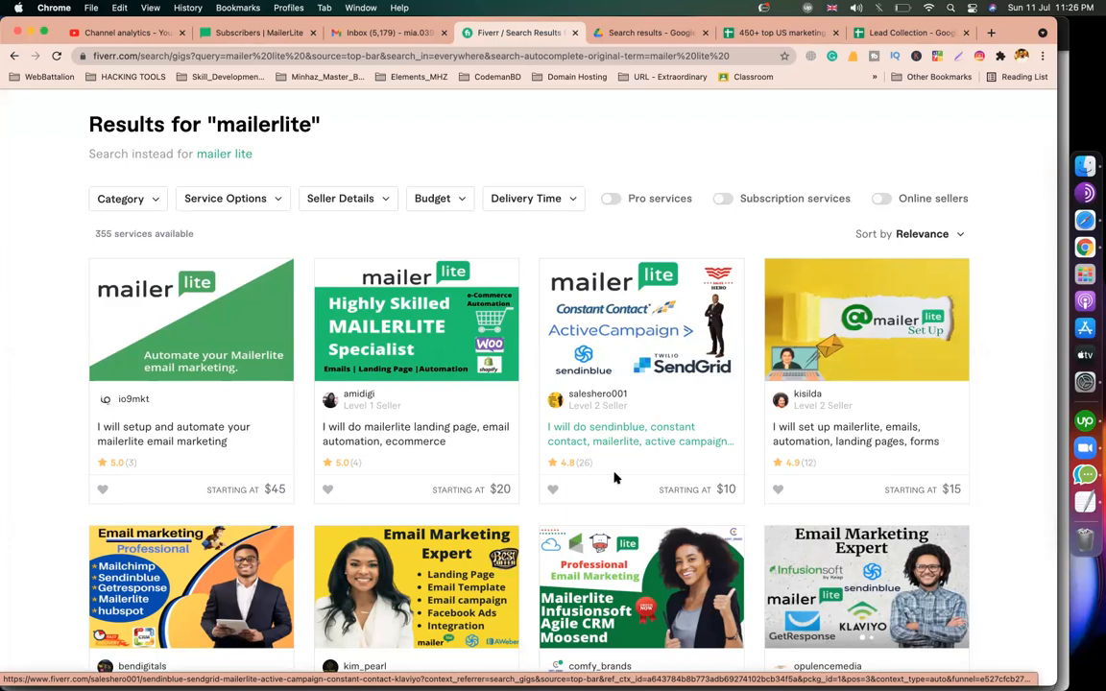
# Scroll through Fiverr's mailerlite gig listings, then go back to the MailerLite tab.
pyautogui.scroll(-2, 577, 478)
pyautogui.scroll(-8, 616, 478)
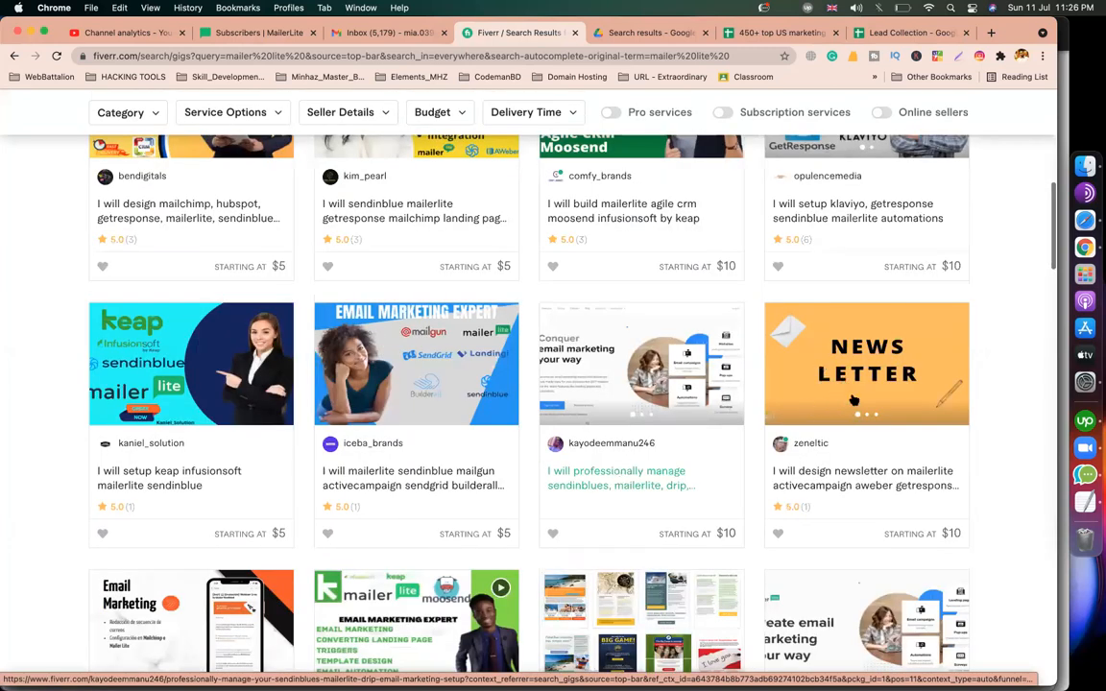
pyautogui.scroll(5, 861, 400)
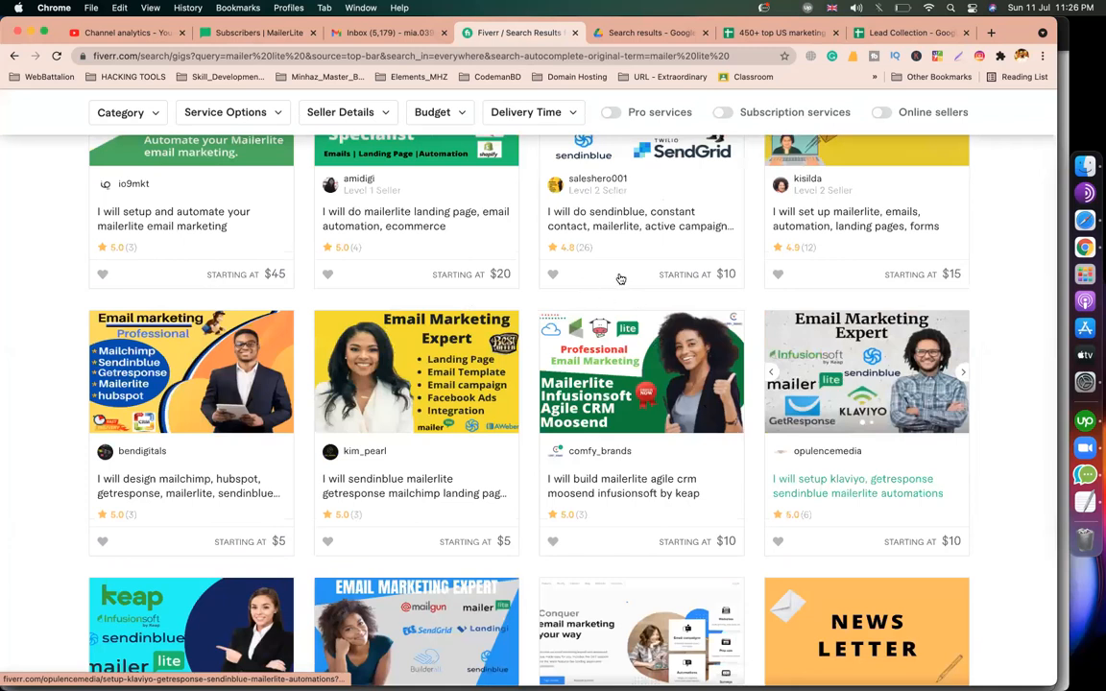
pyautogui.scroll(3, 620, 279)
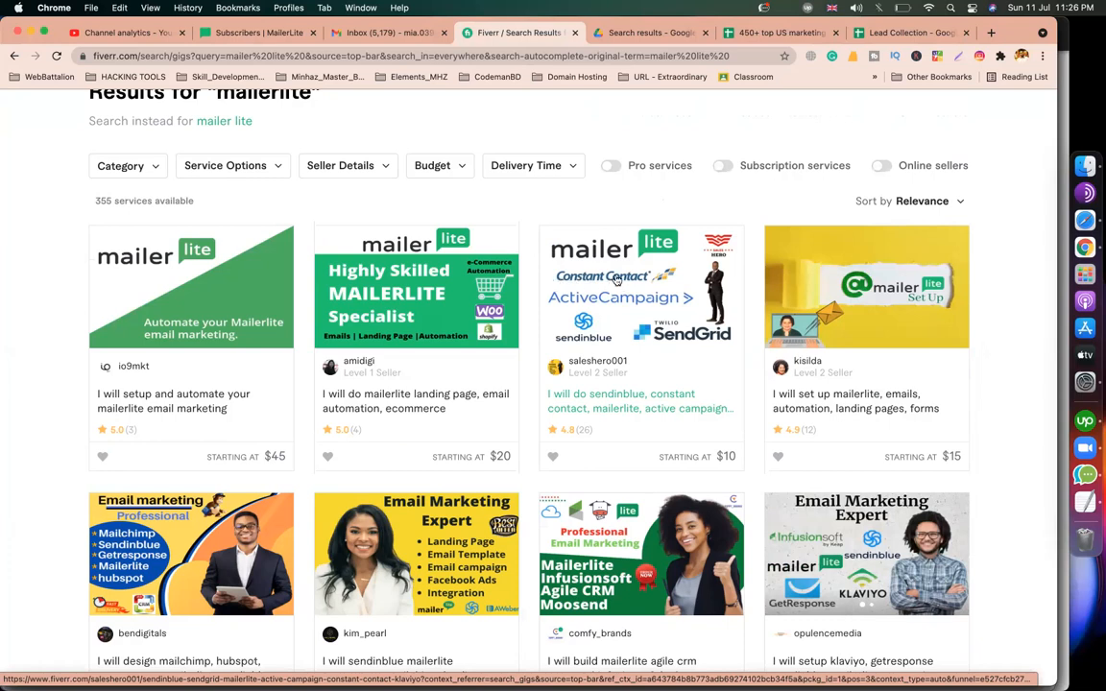
pyautogui.click(254, 37)
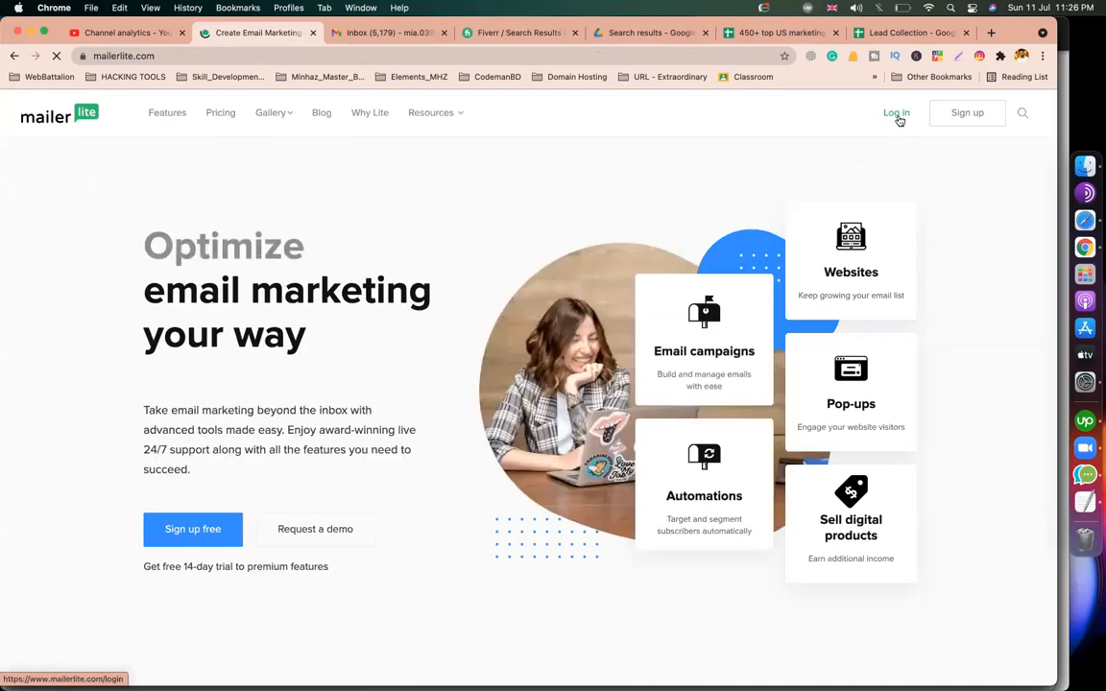
# Move between MailerLite's login page and free signup form, closing battery settings opened by mistake.
pyautogui.click(899, 119)
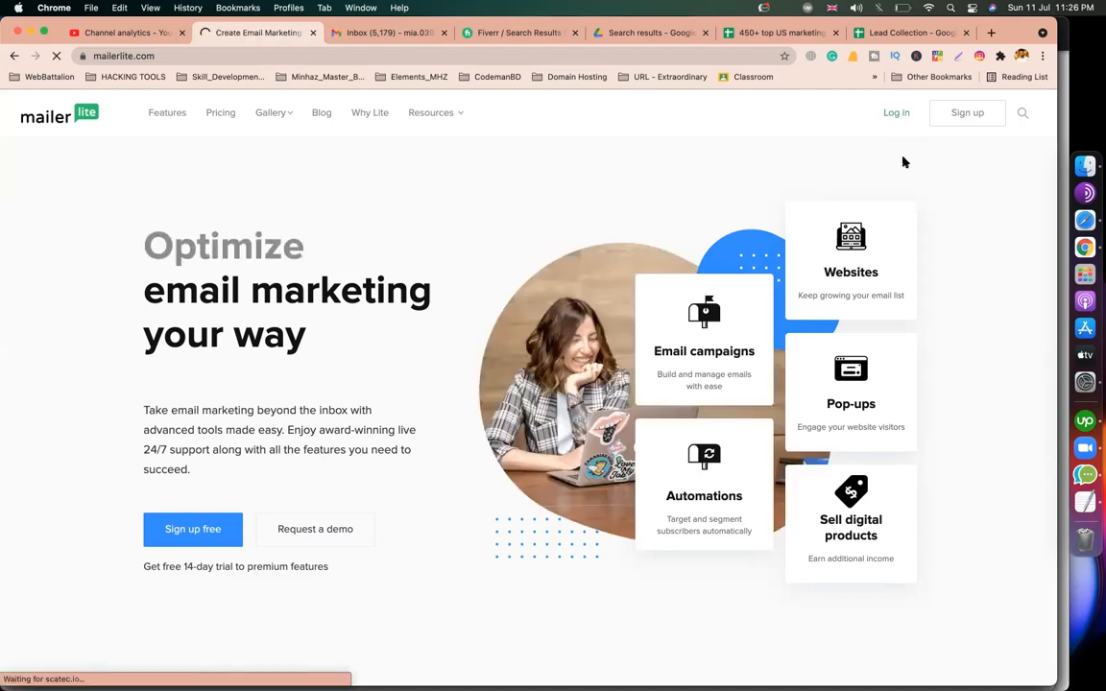
pyautogui.click(995, 119)
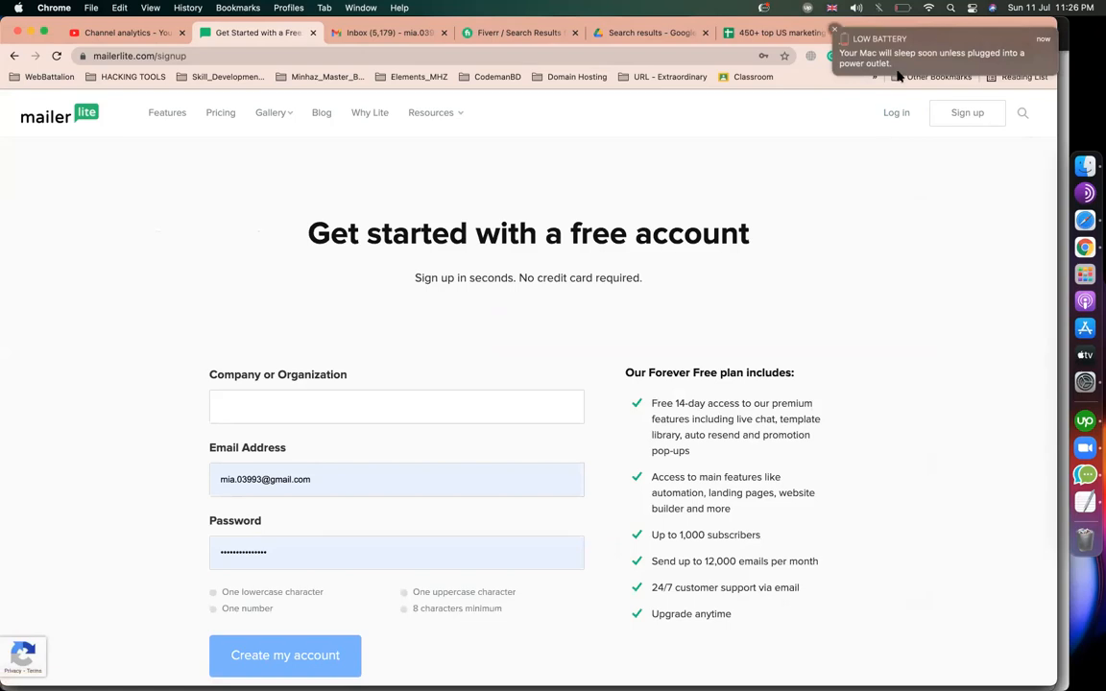
pyautogui.click(899, 69)
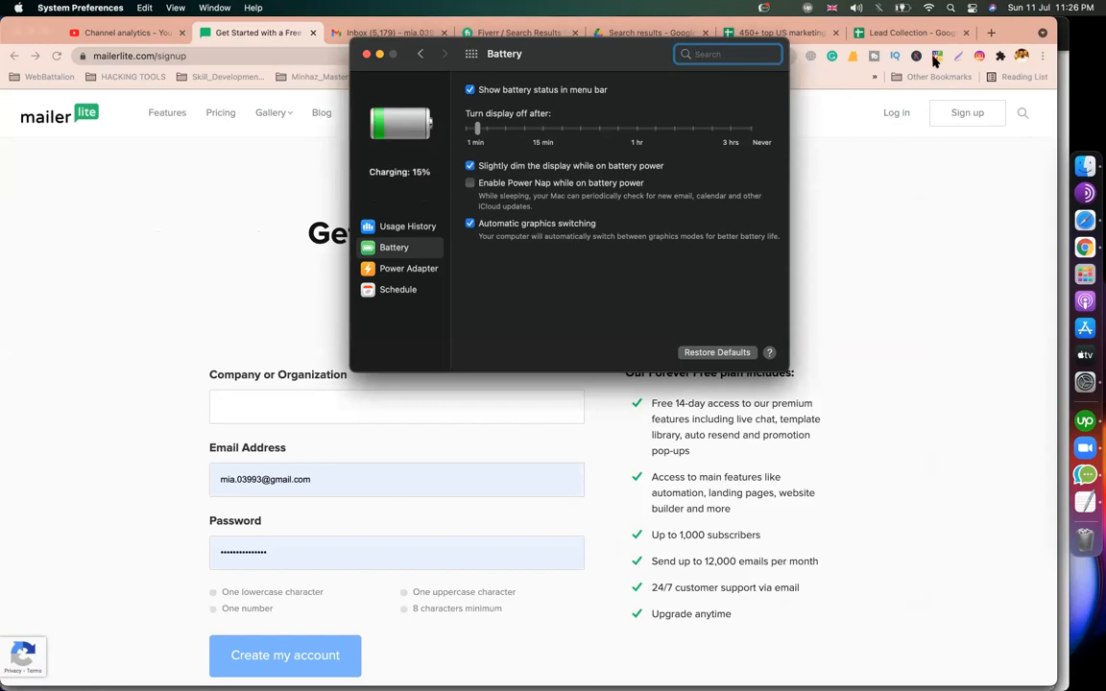
pyautogui.click(366, 54)
pyautogui.click(894, 118)
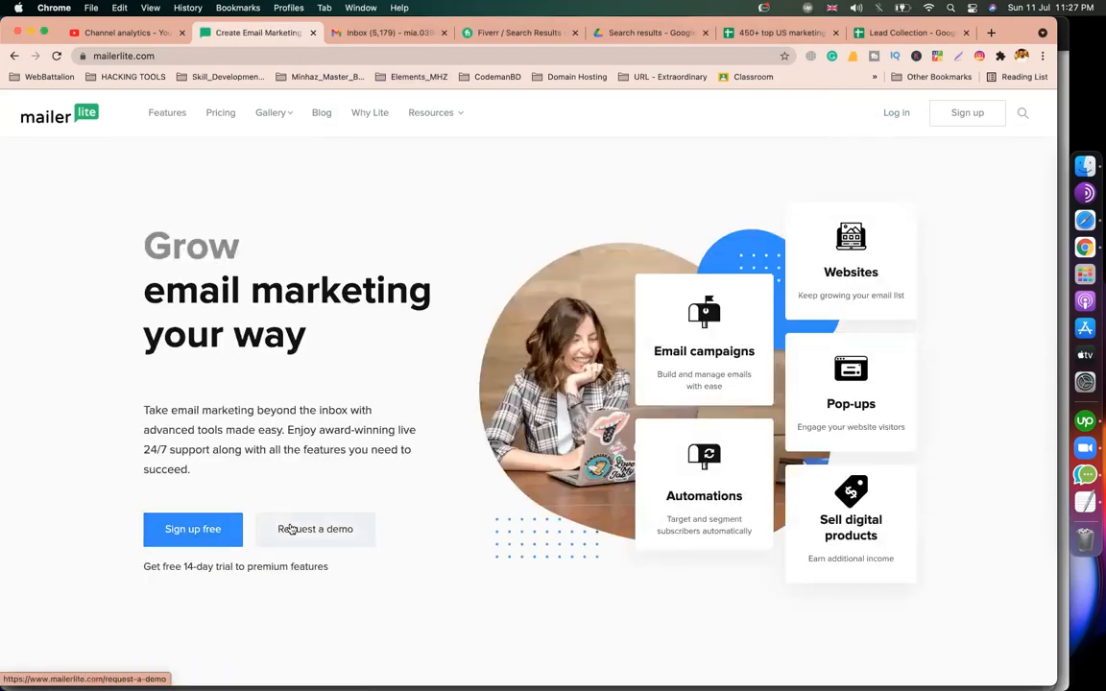
pyautogui.click(903, 117)
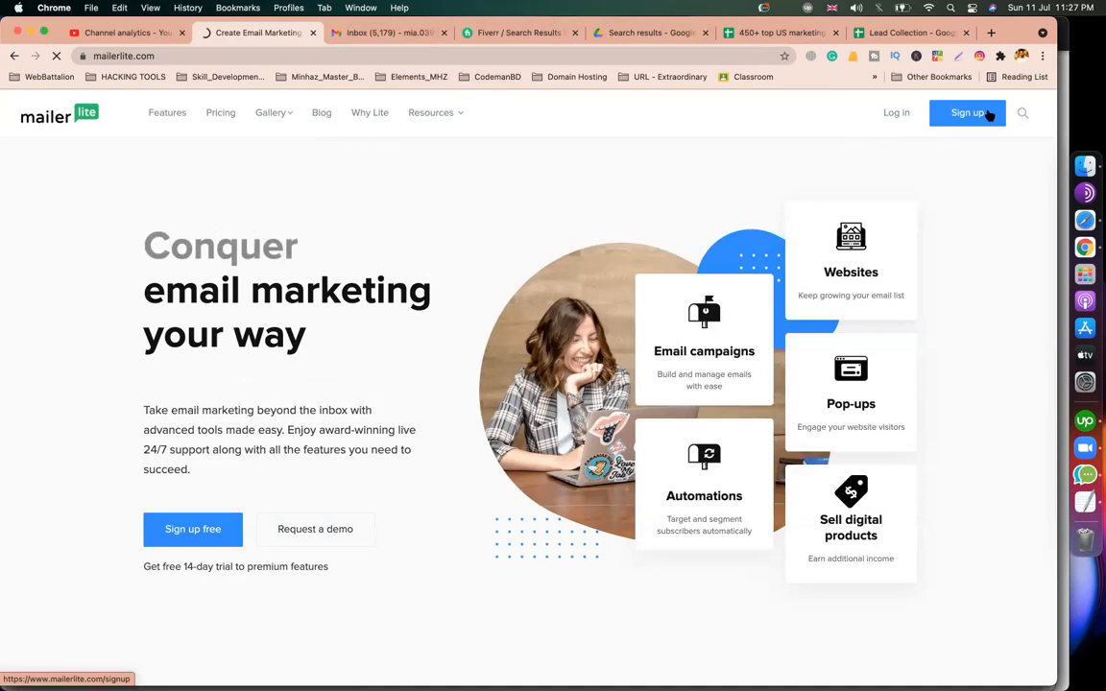
pyautogui.click(989, 114)
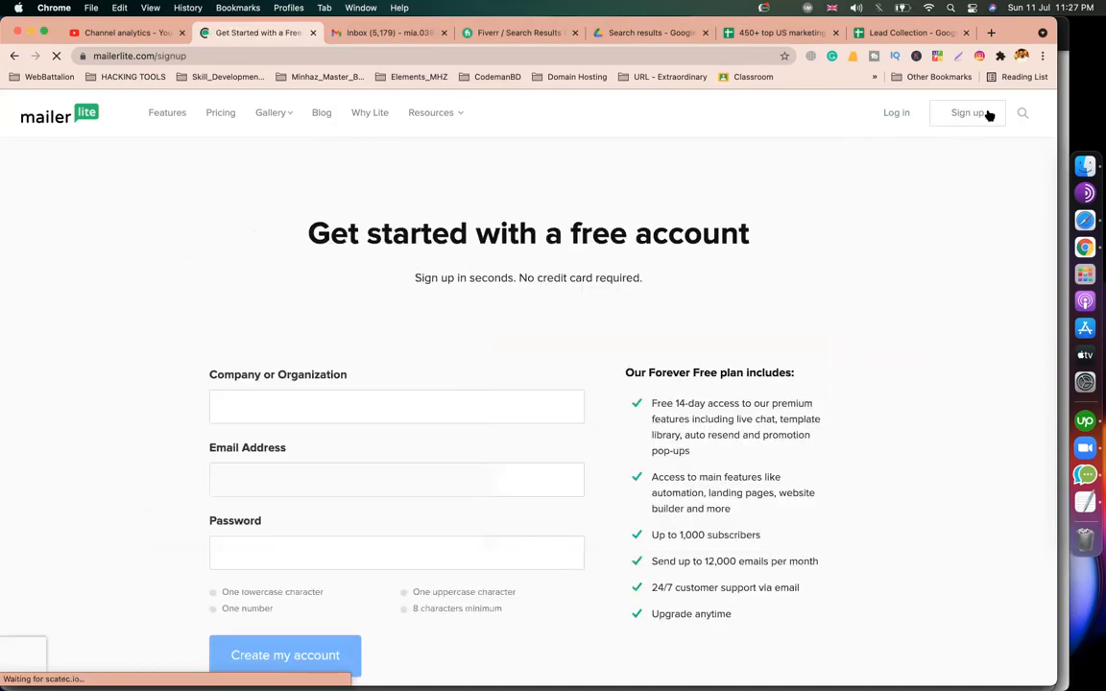
pyautogui.scroll(-2, 587, 344)
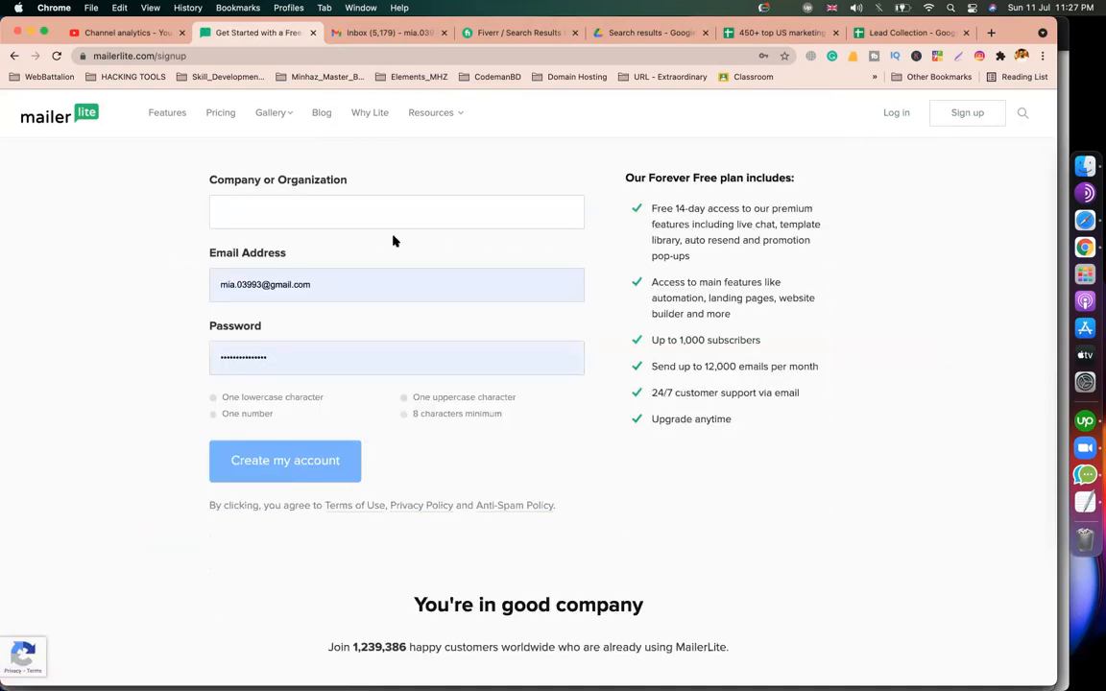
pyautogui.click(366, 227)
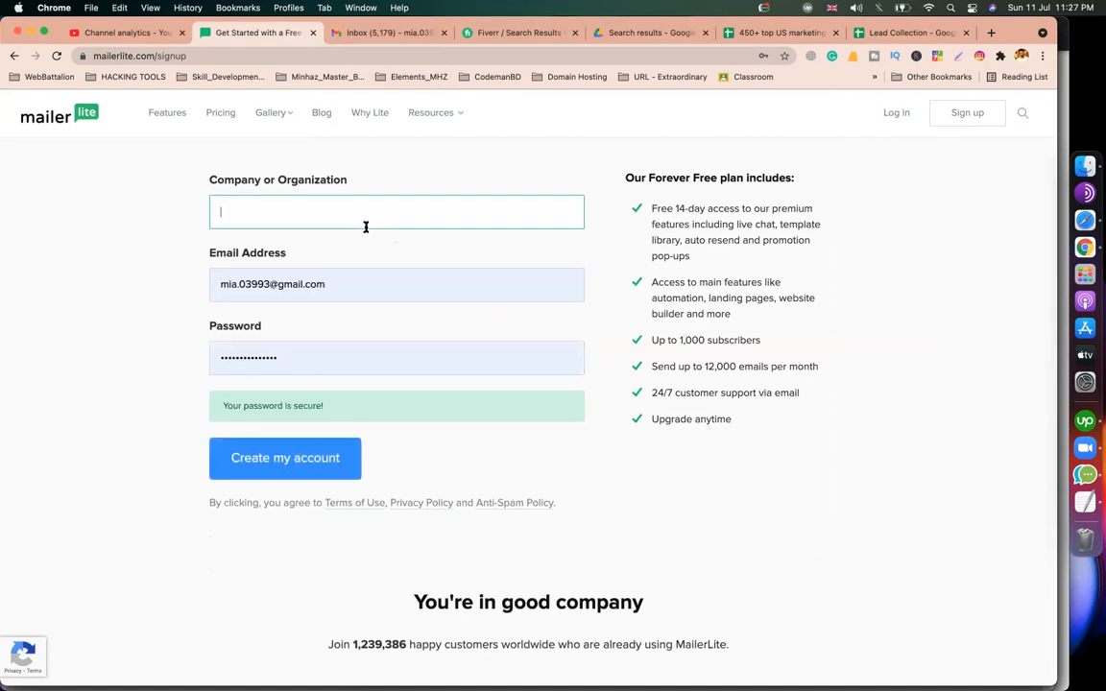
# Submit the free account signup, then sign in from the login page to reach the Welcome dashboard.
pyautogui.click(896, 113)
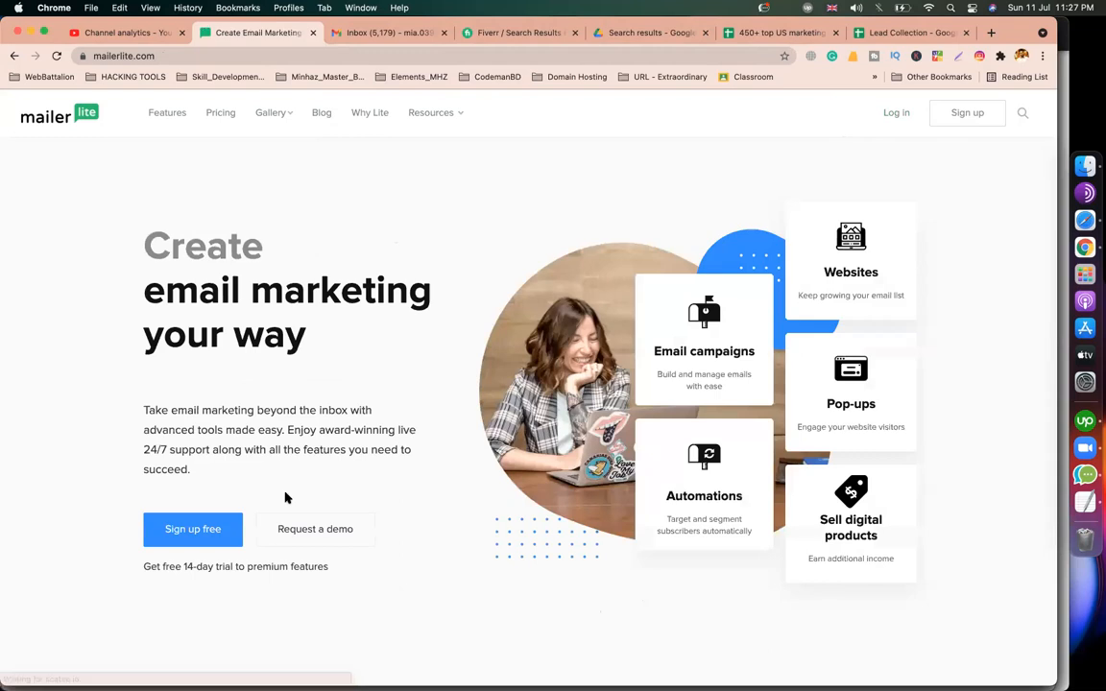
pyautogui.scroll(-5, 286, 499)
pyautogui.scroll(5, 285, 499)
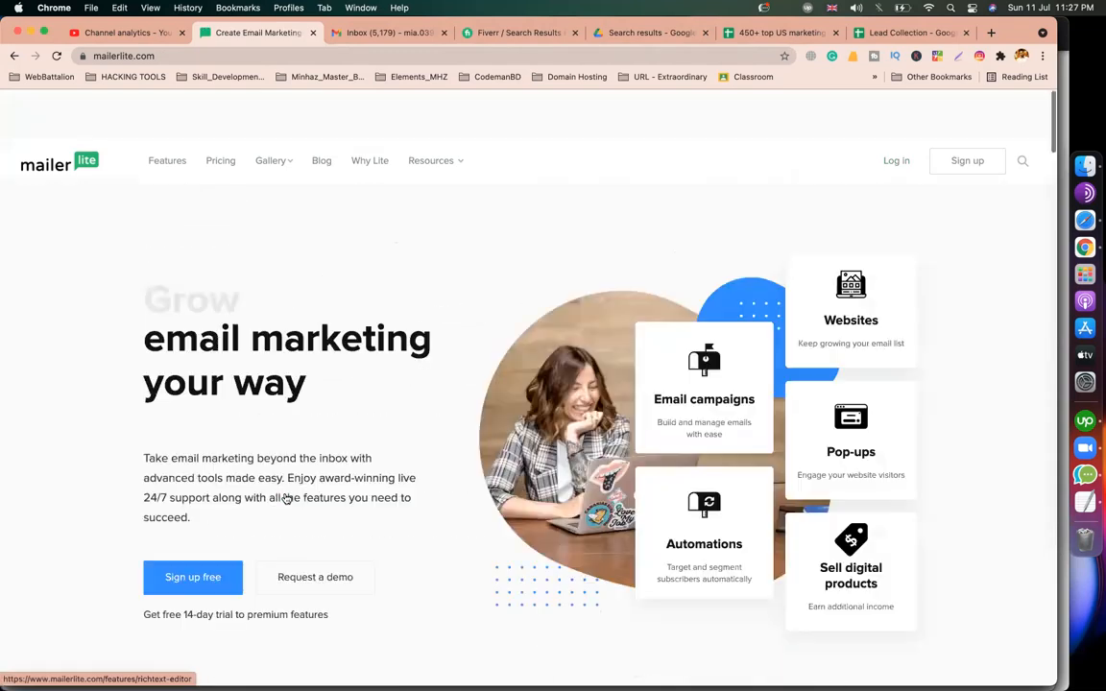
pyautogui.scroll(-1, 285, 500)
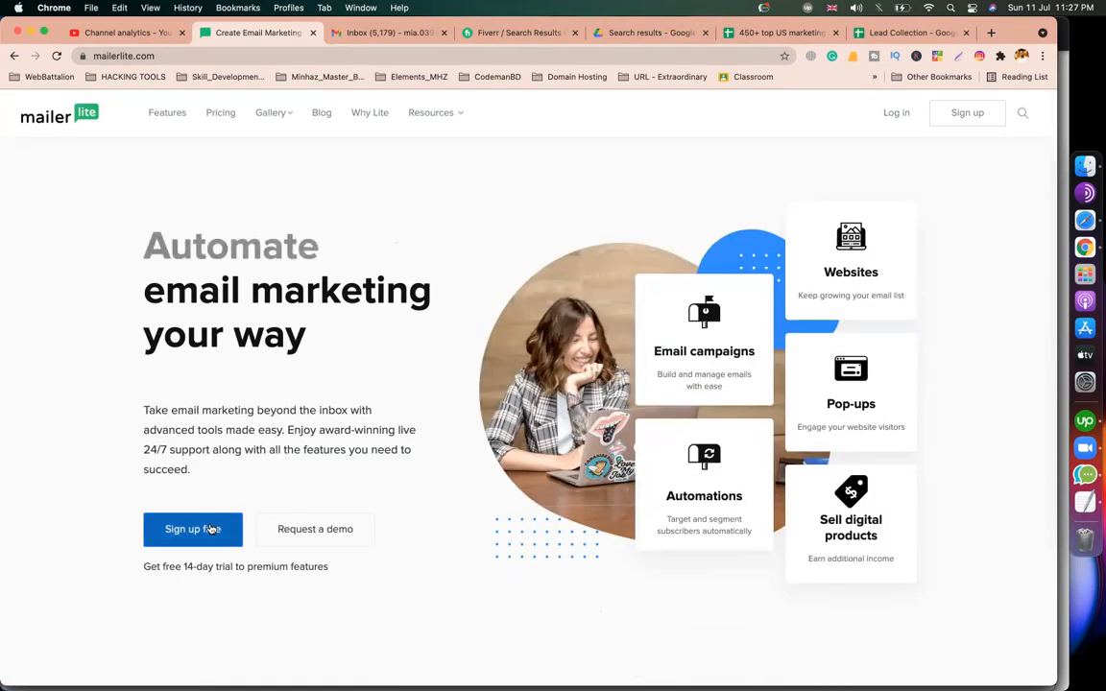
pyautogui.click(210, 529)
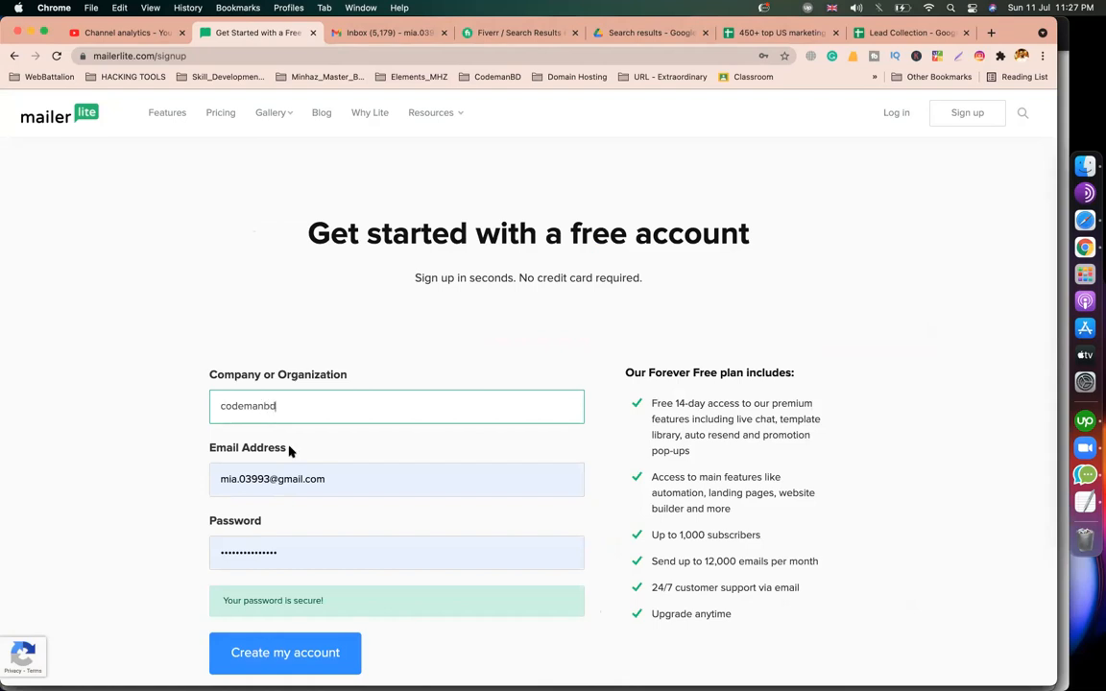
pyautogui.scroll(-3, 290, 451)
pyautogui.click(291, 519)
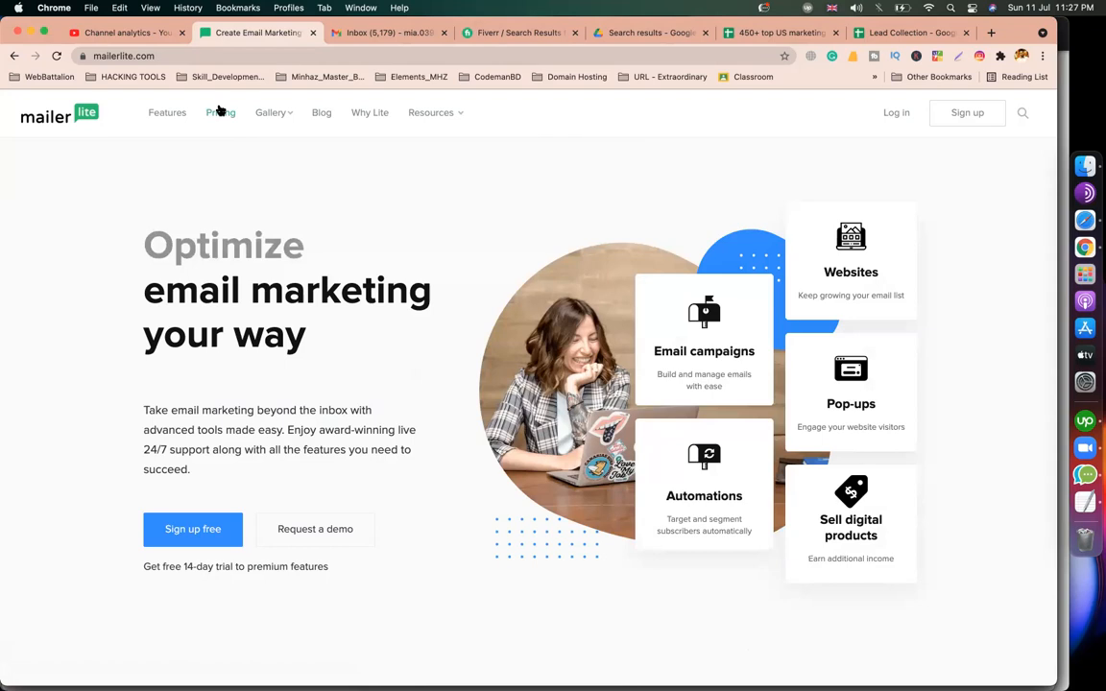
pyautogui.click(191, 56)
pyautogui.click(370, 227)
pyautogui.click(894, 114)
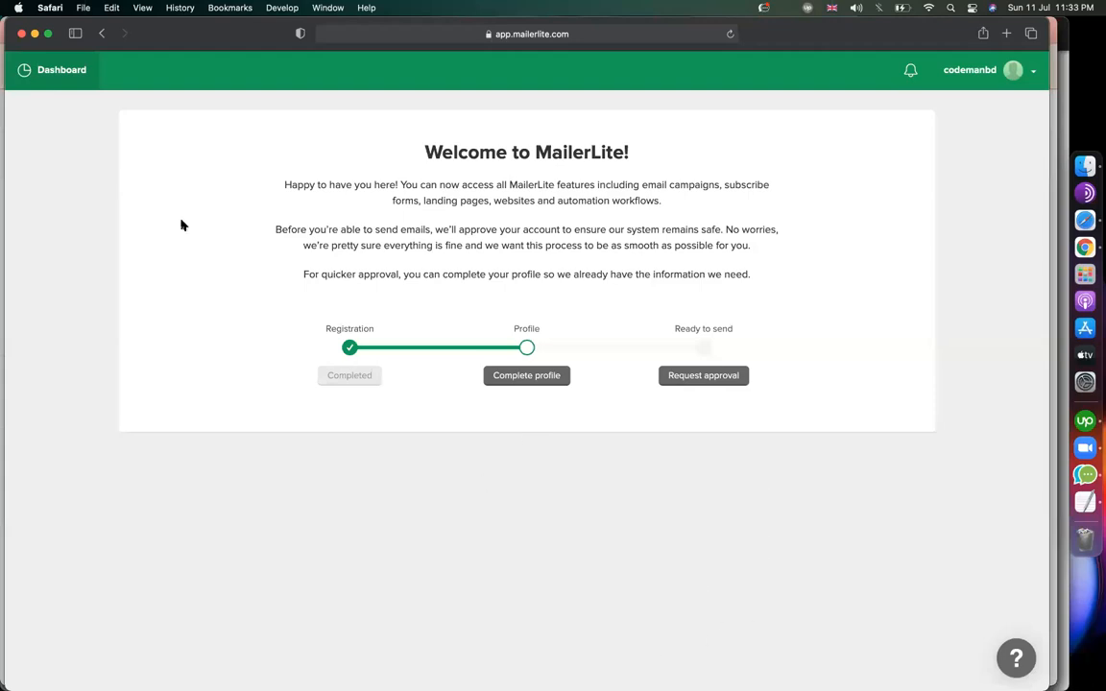
# Log out from the account menu and log back in with the Keychain-saved credentials.
pyautogui.click(984, 75)
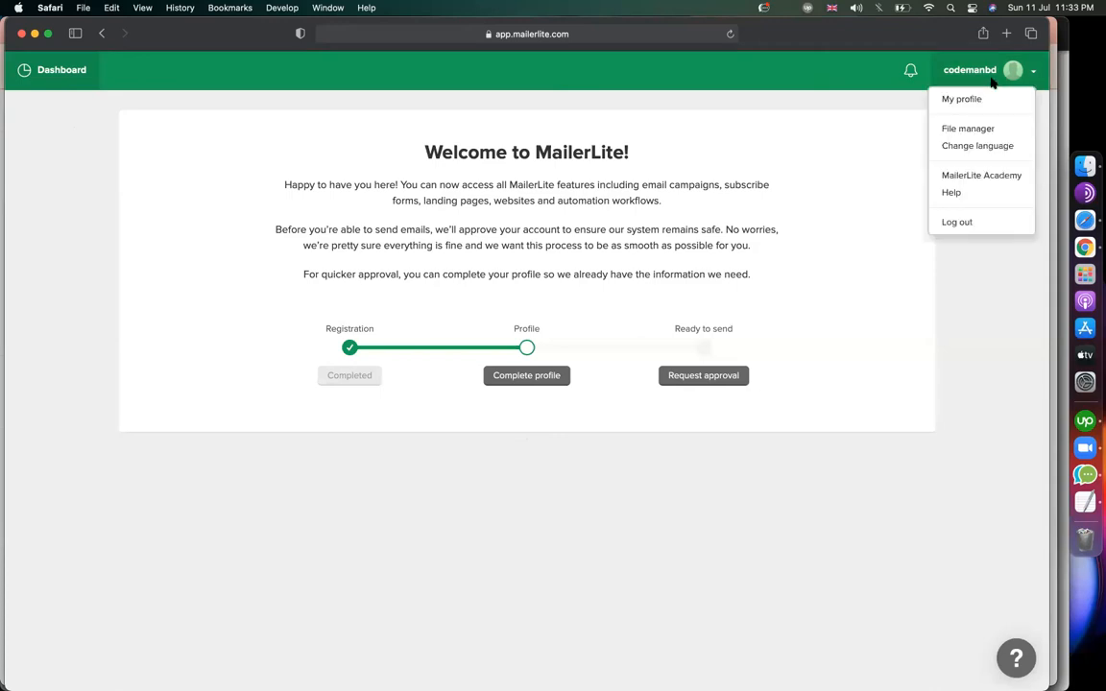
pyautogui.click(963, 223)
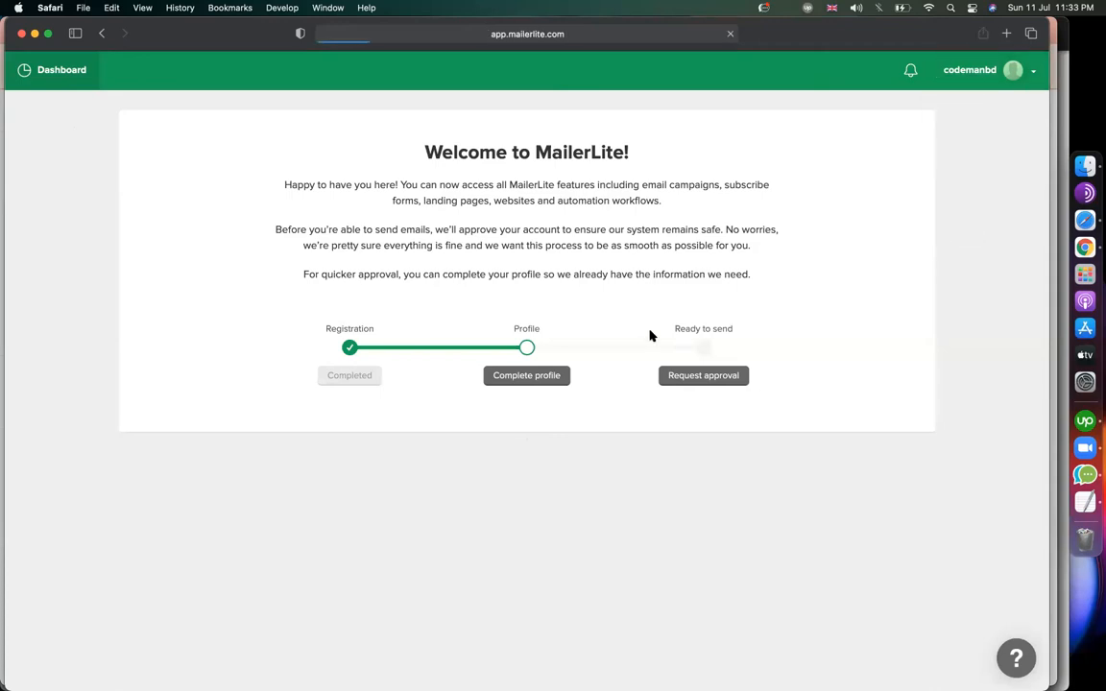
pyautogui.click(484, 401)
pyautogui.click(434, 507)
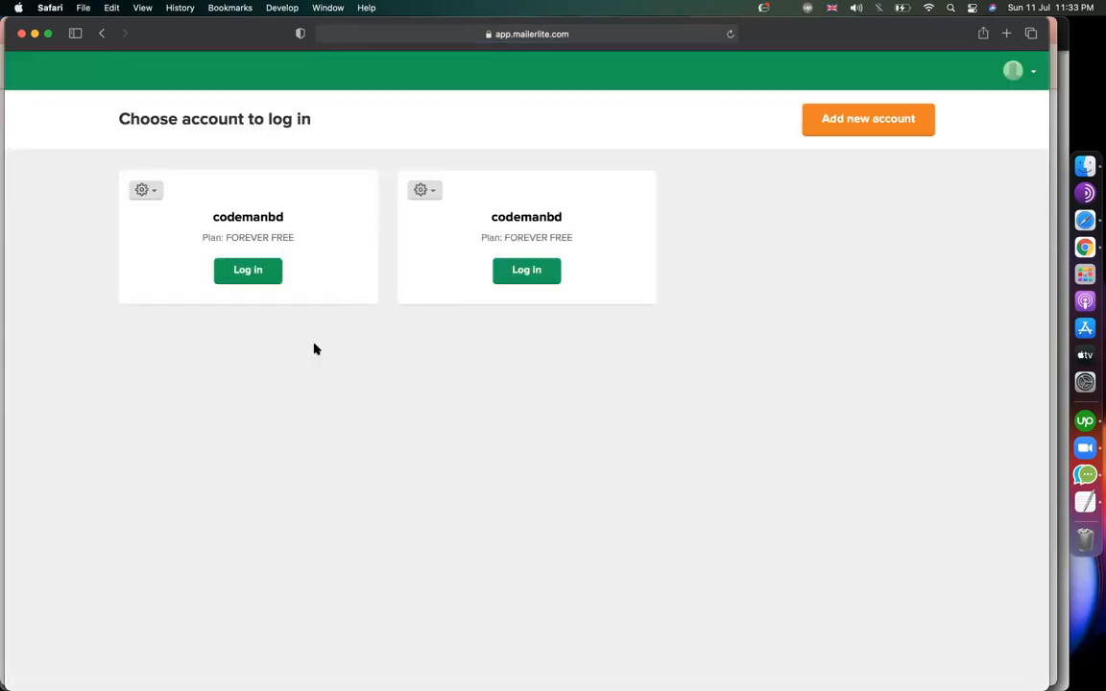
pyautogui.click(240, 272)
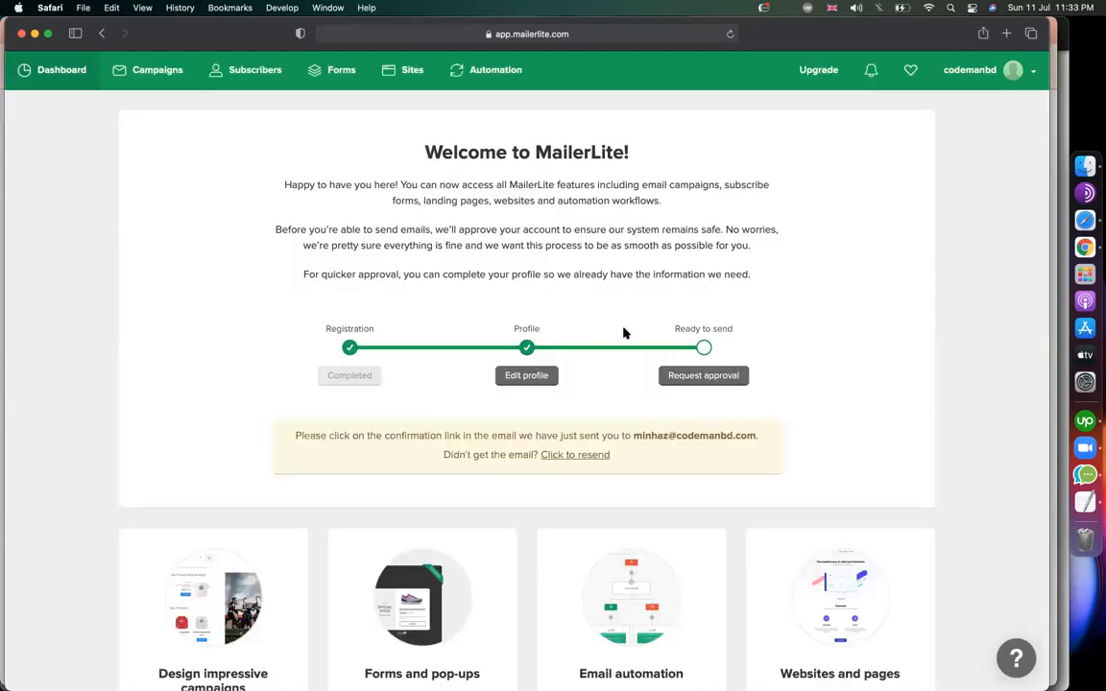
pyautogui.scroll(-4, 744, 383)
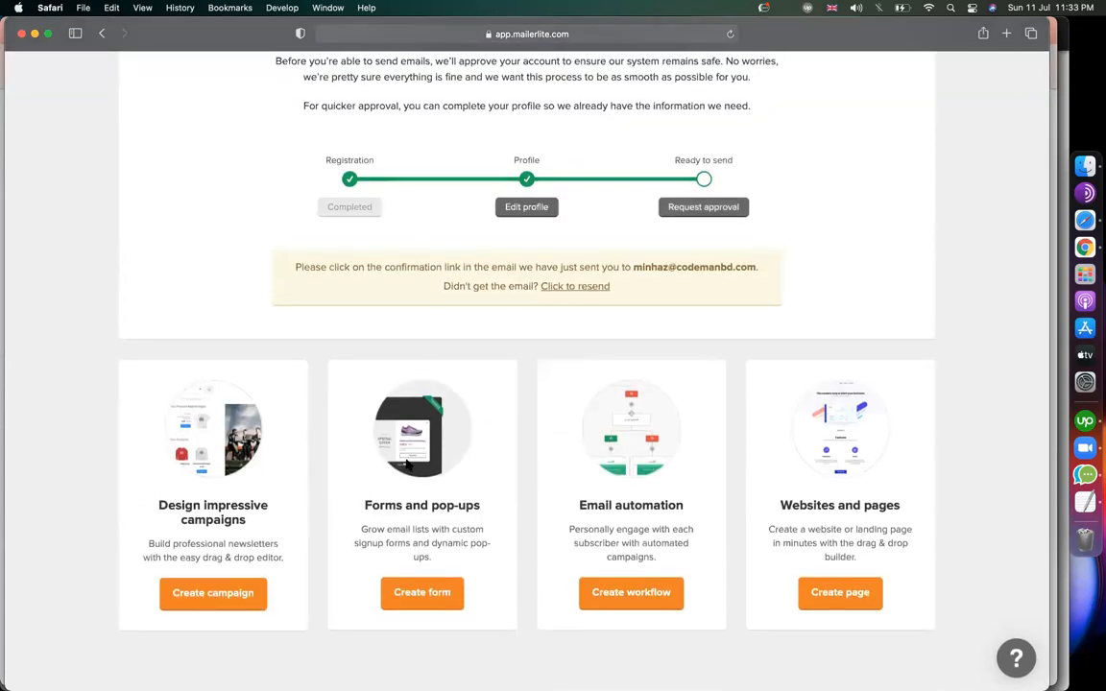
pyautogui.scroll(4, 335, 508)
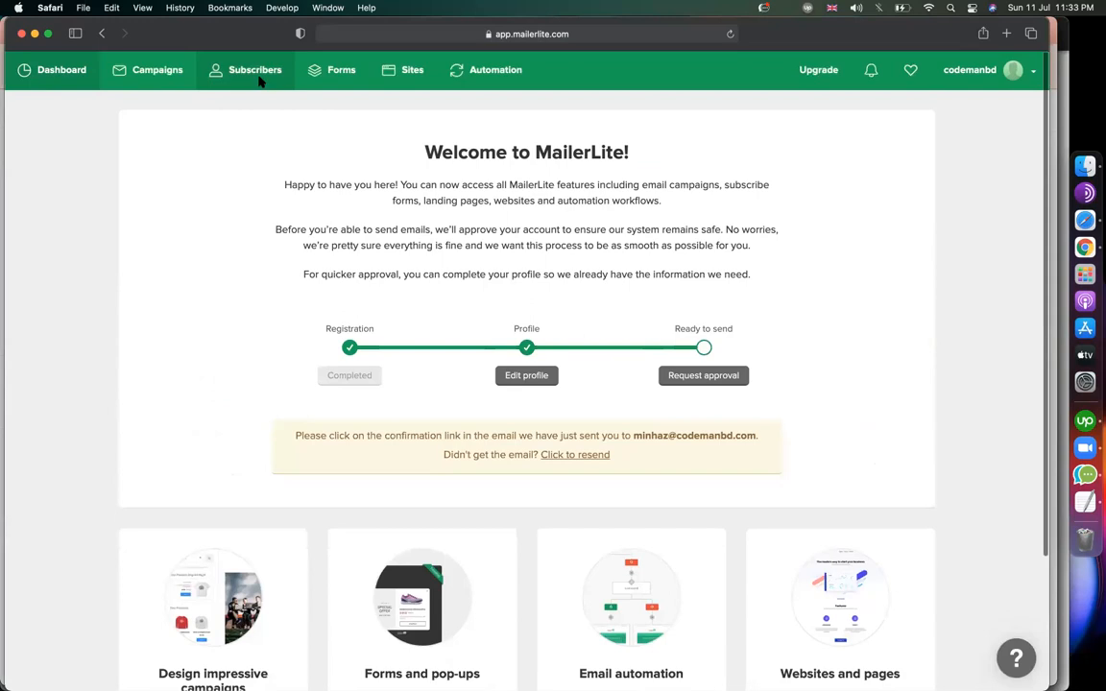
# Open the MailerLite Subscribers list and start Add subscribers.
pyautogui.click(255, 73)
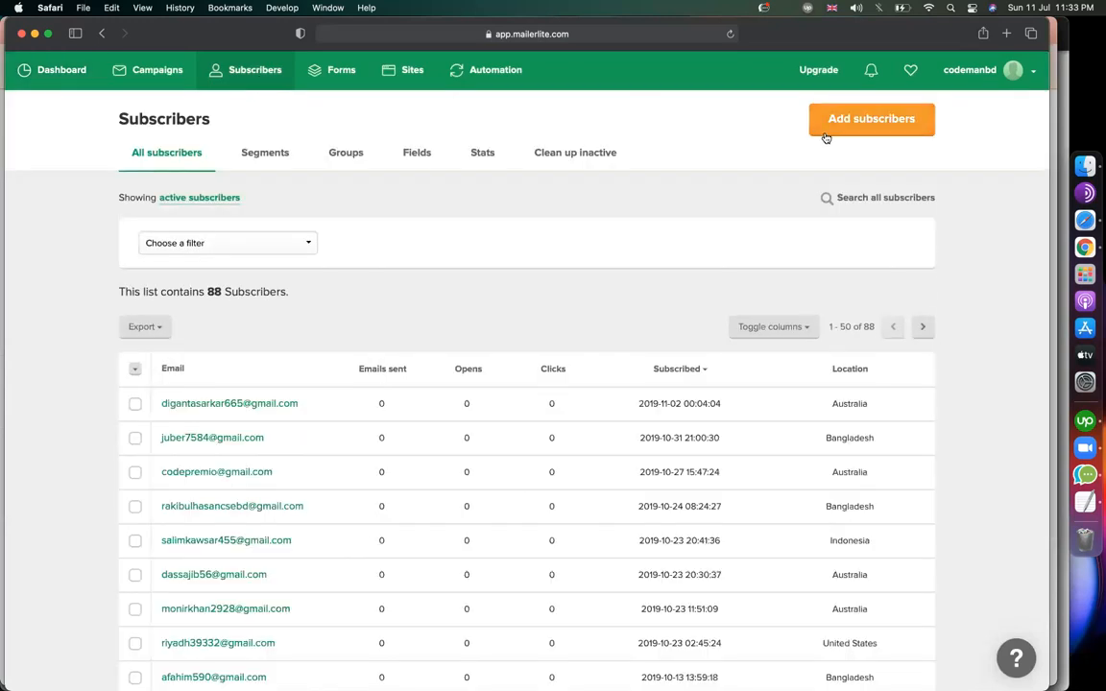
pyautogui.scroll(-5, 451, 454)
pyautogui.scroll(5, 452, 454)
pyautogui.scroll(-5, 342, 504)
pyautogui.scroll(5, 384, 452)
pyautogui.click(842, 131)
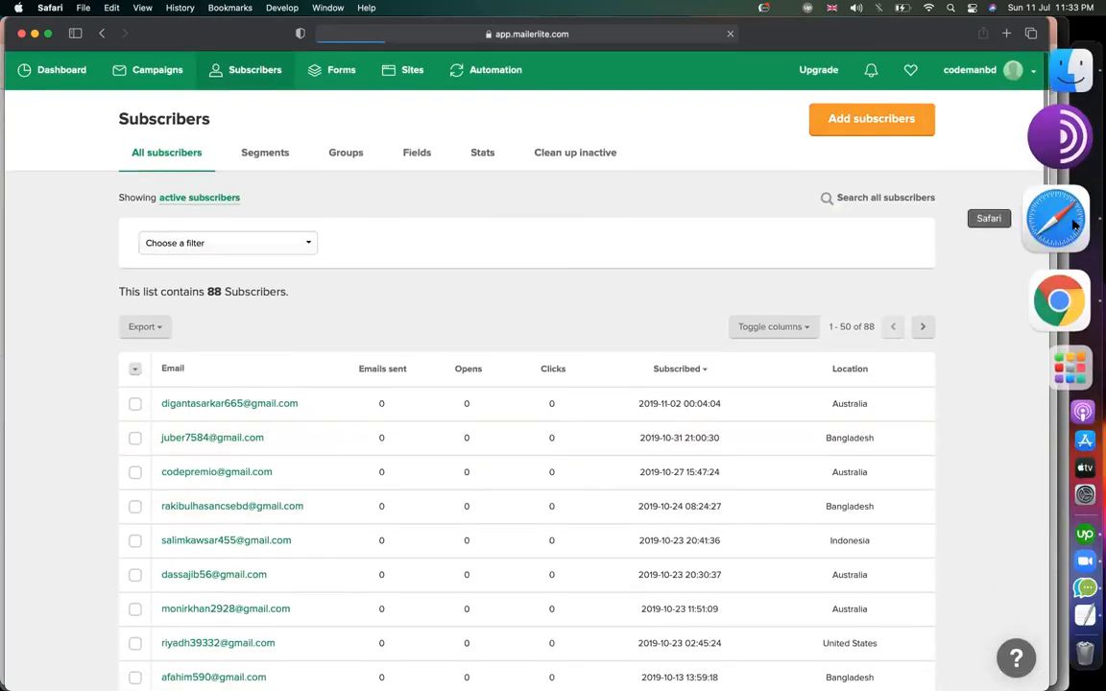
# Copy the Company Email cells E29:E36 from the 450+ marketing leads sheet.
pyautogui.click(1056, 251)
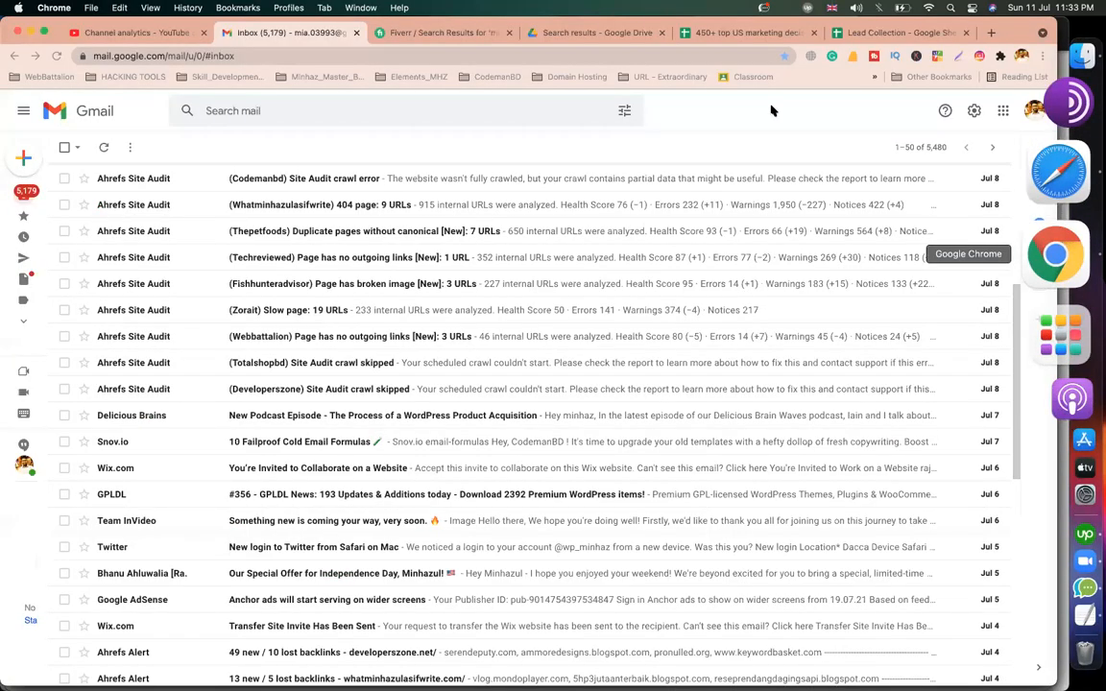
pyautogui.click(753, 33)
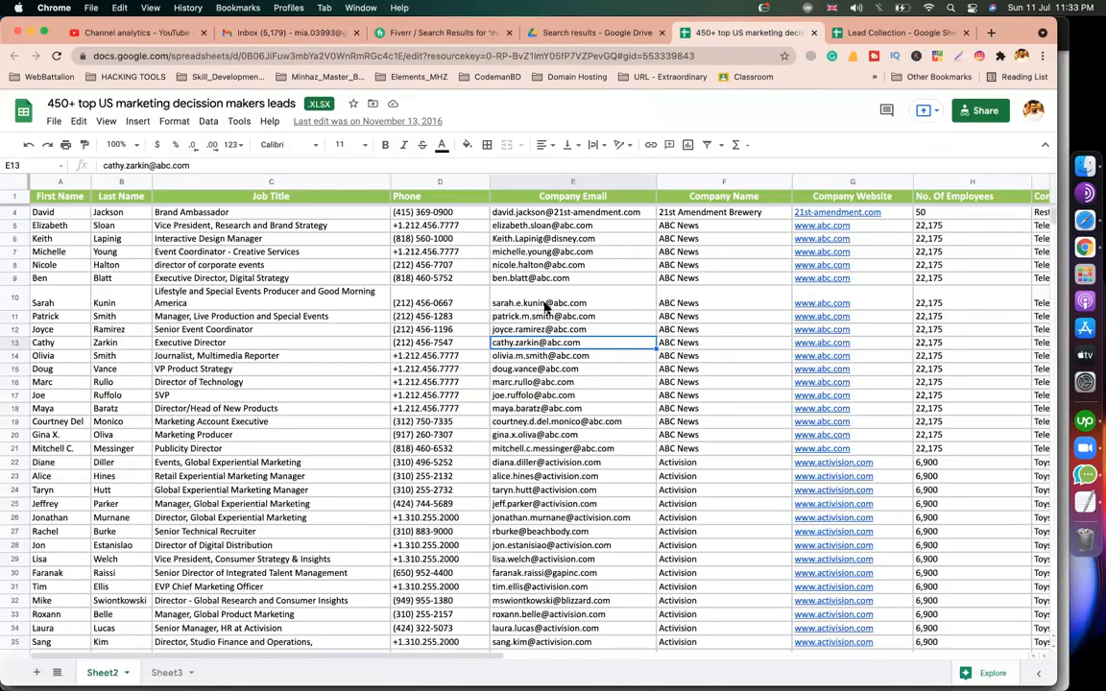
pyautogui.scroll(-3, 549, 343)
pyautogui.scroll(-3, 548, 418)
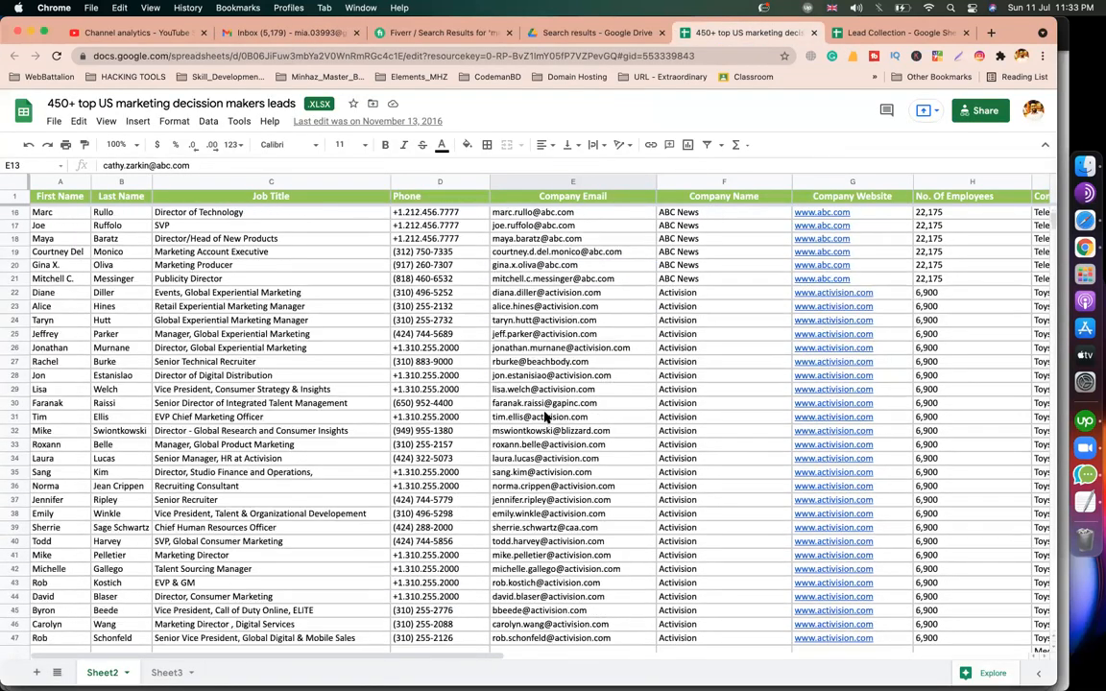
pyautogui.moveTo(548, 389); pyautogui.dragTo(549, 490)
pyautogui.hotkey('ctrl', 'c')
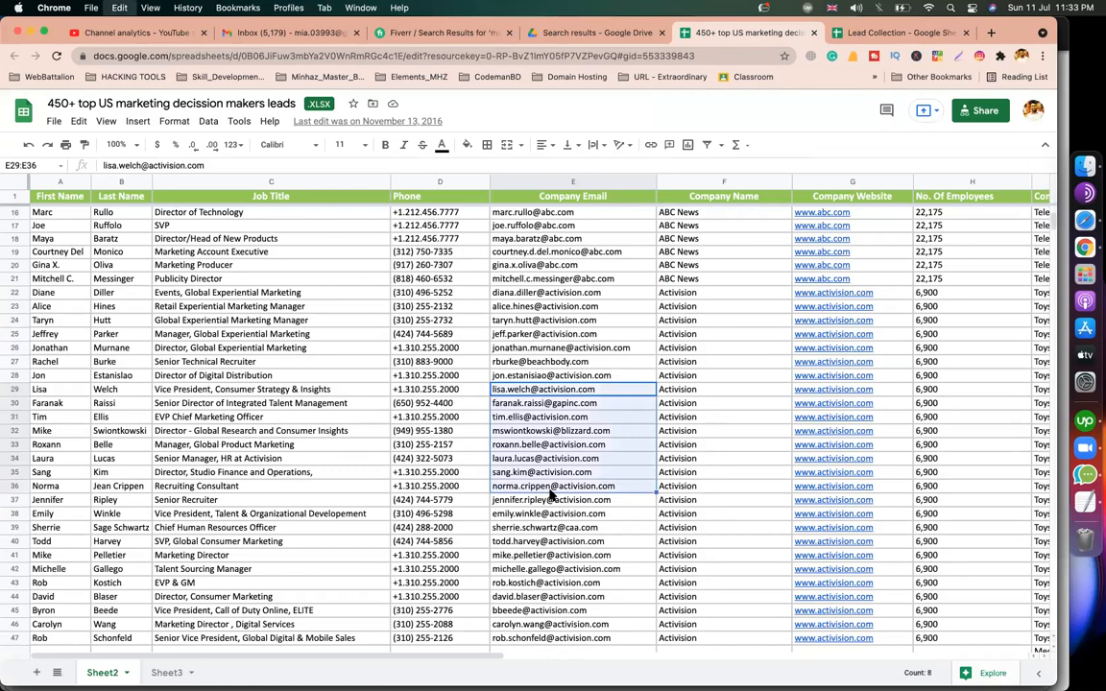
# Paste the eight emails under Copy/paste from Excel and import them as 8 new subscribers.
pyautogui.click(1066, 206)
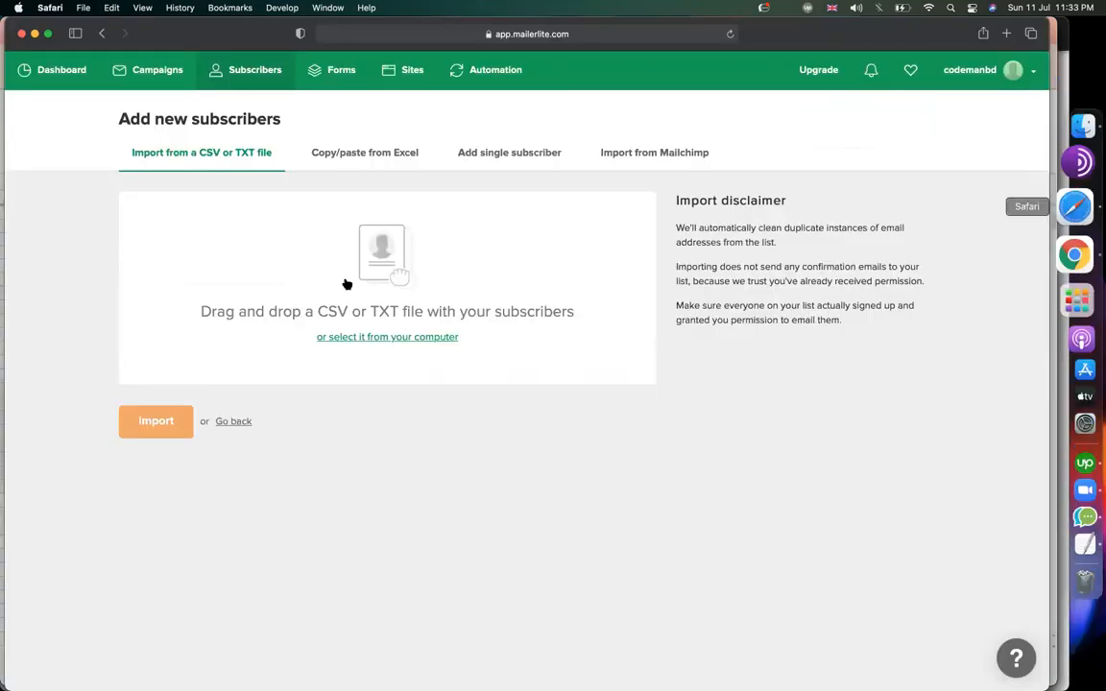
pyautogui.click(381, 154)
pyautogui.press('super+v')
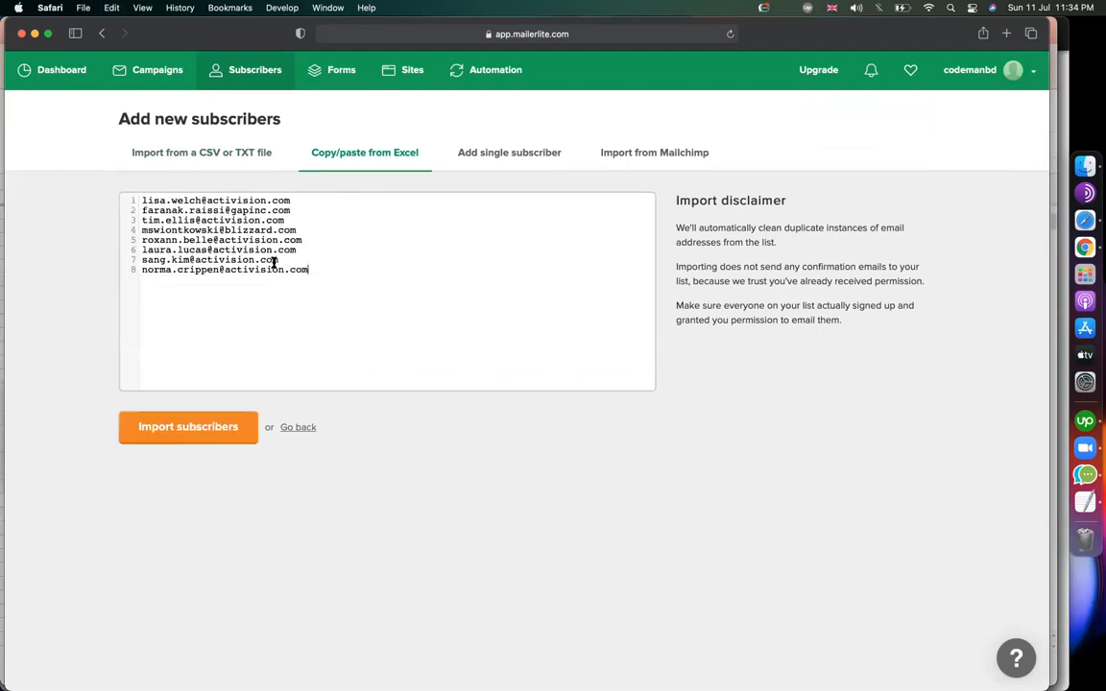
pyautogui.click(149, 425)
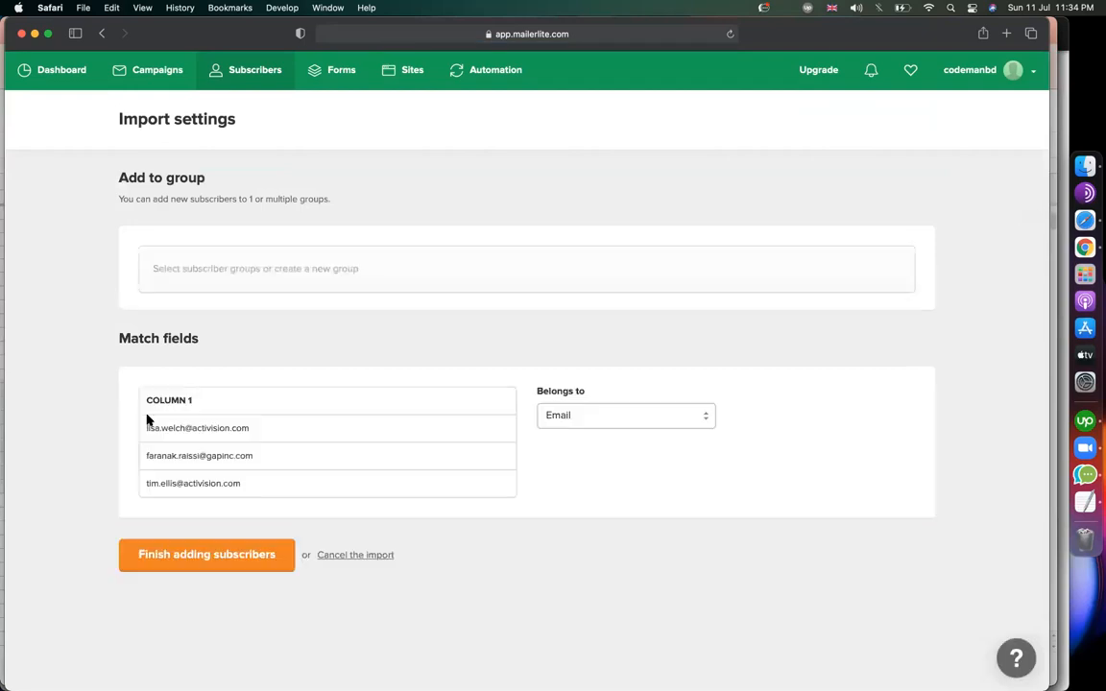
pyautogui.click(209, 562)
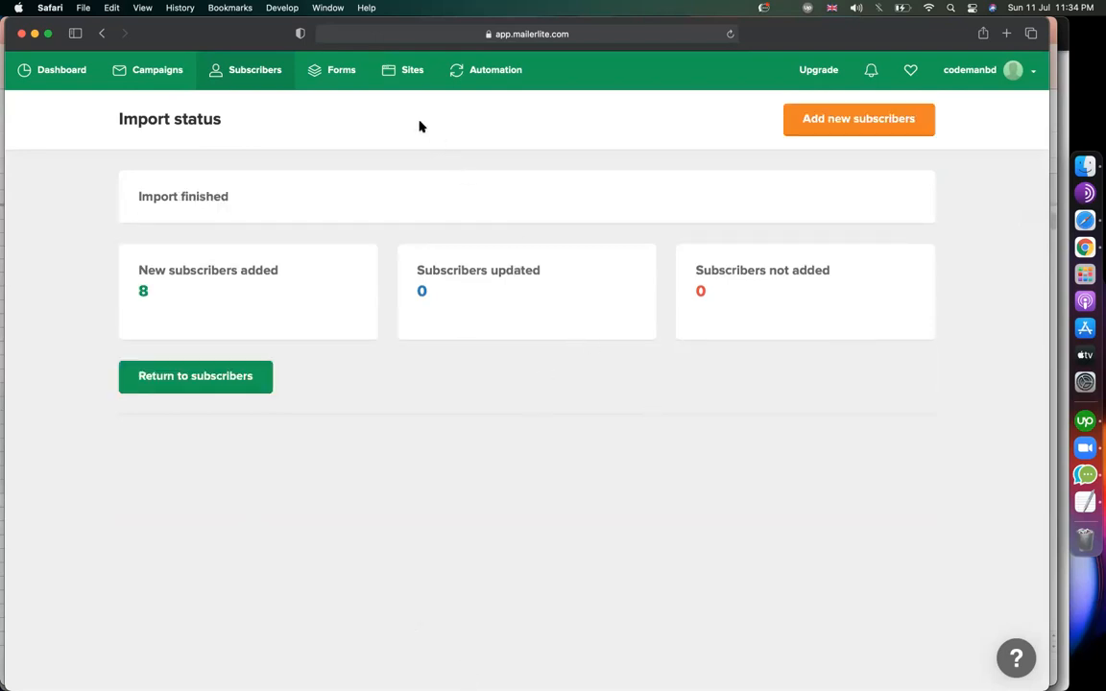
# From Campaigns, create a new Regular campaign and put the cursor in its name field.
pyautogui.click(158, 73)
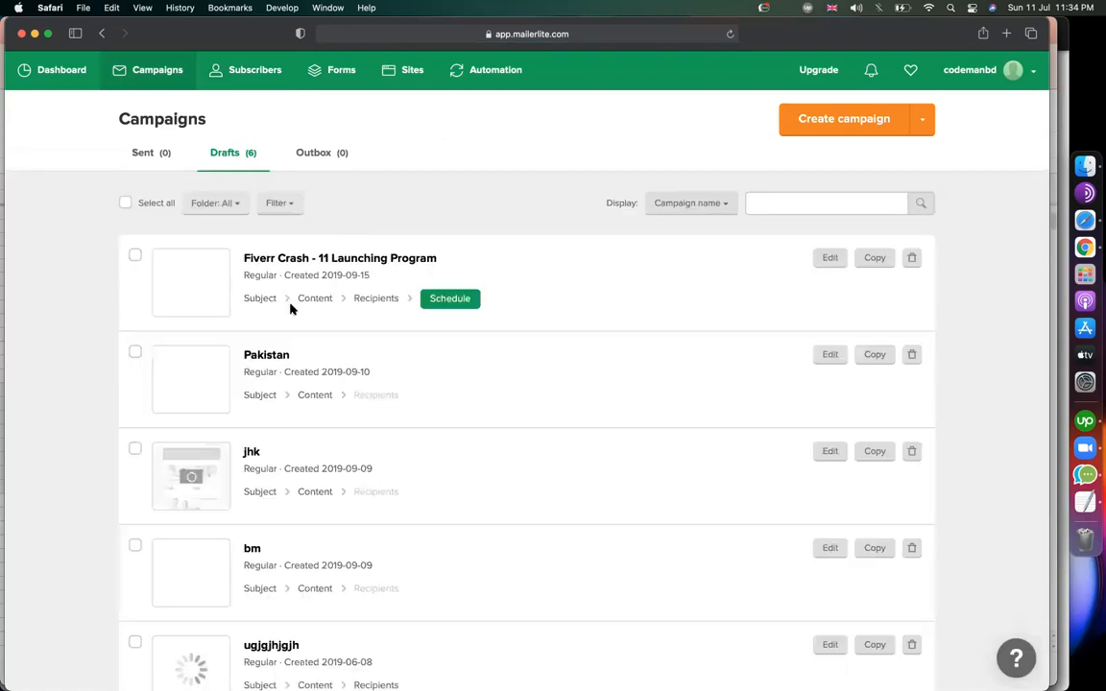
pyautogui.click(817, 128)
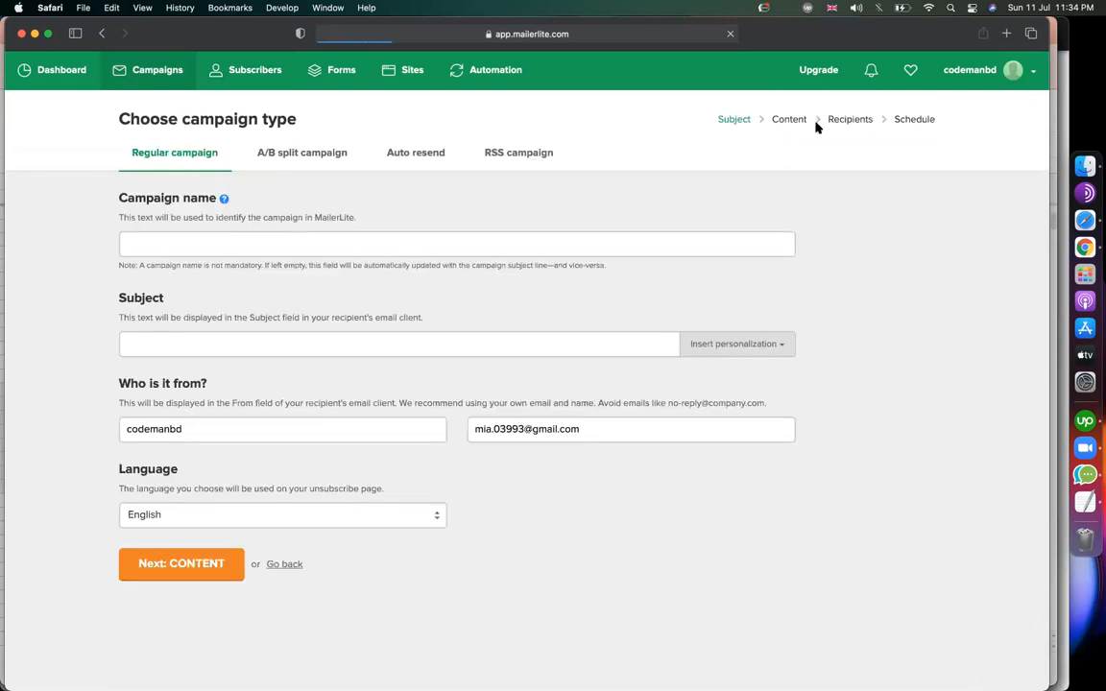
pyautogui.click(484, 238)
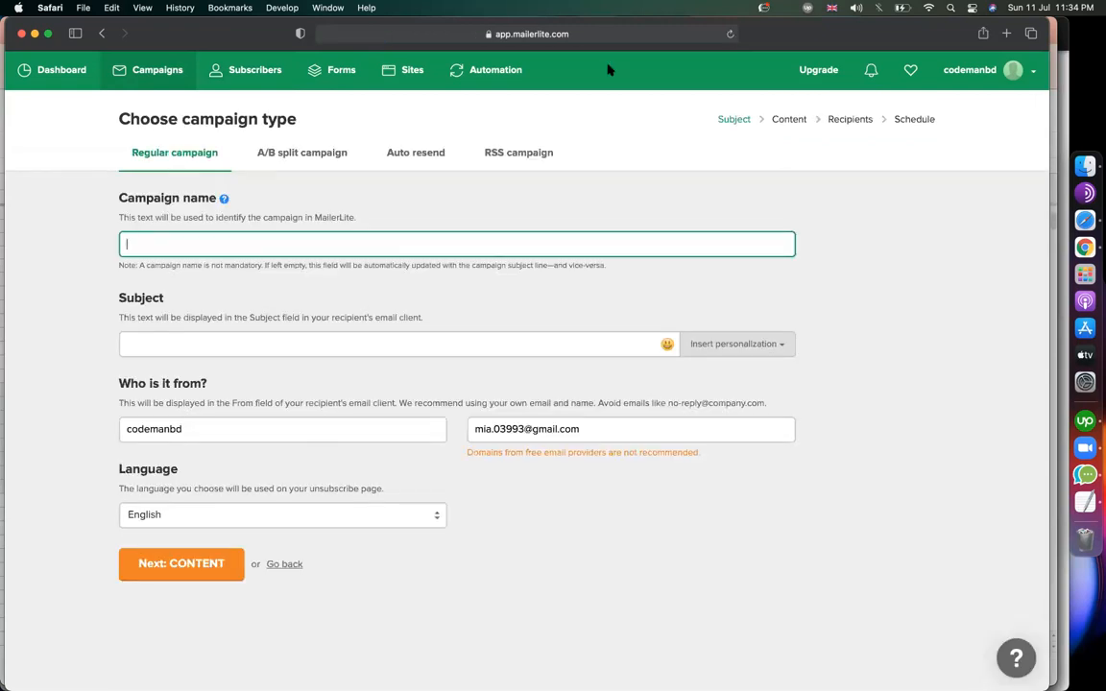
# Load plumbing.webbattalion.co in a new Safari tab.
pyautogui.click(1007, 35)
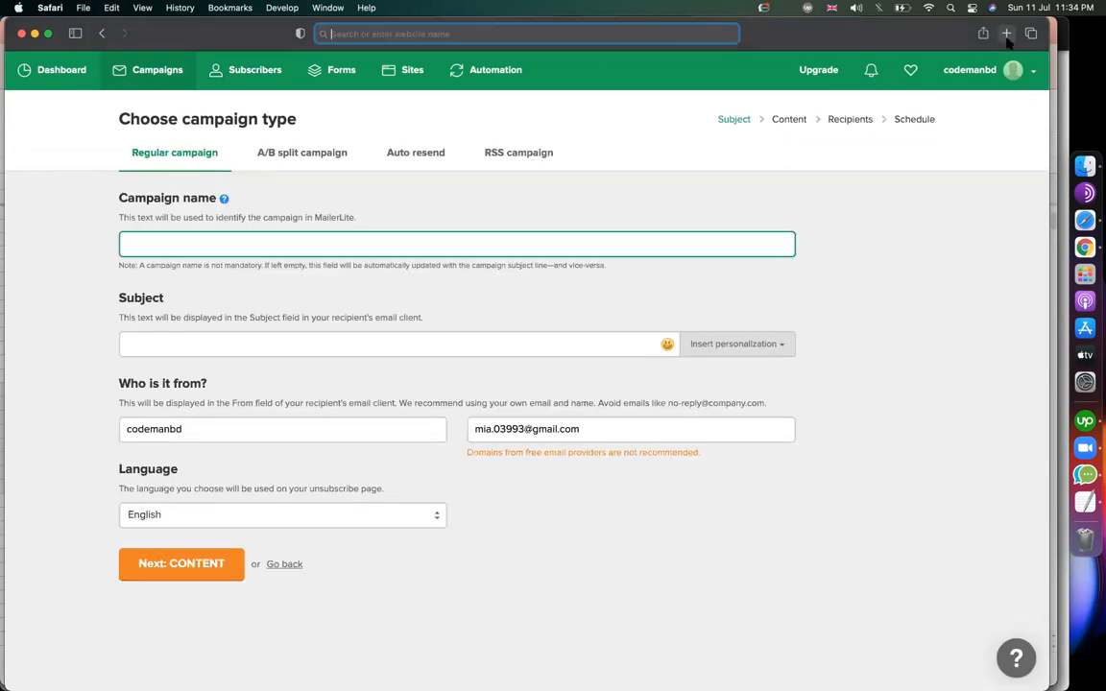
pyautogui.write('webba')
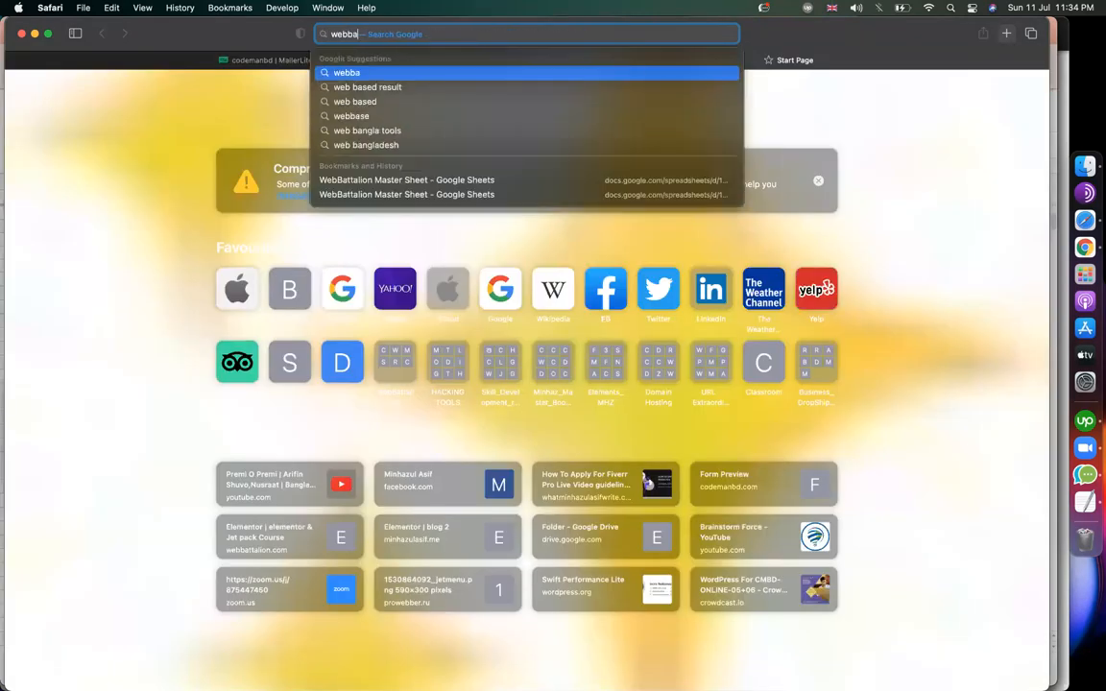
pyautogui.write('tta')
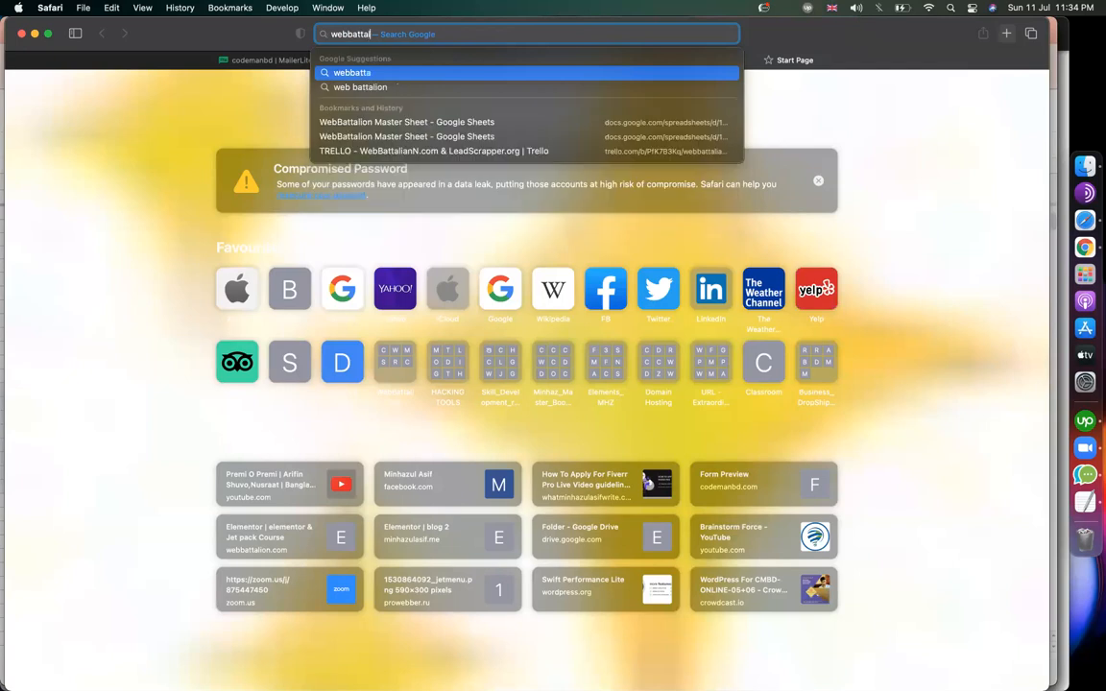
pyautogui.write('lion.co')
pyautogui.press('super+BackSpace')
pyautogui.write('p')
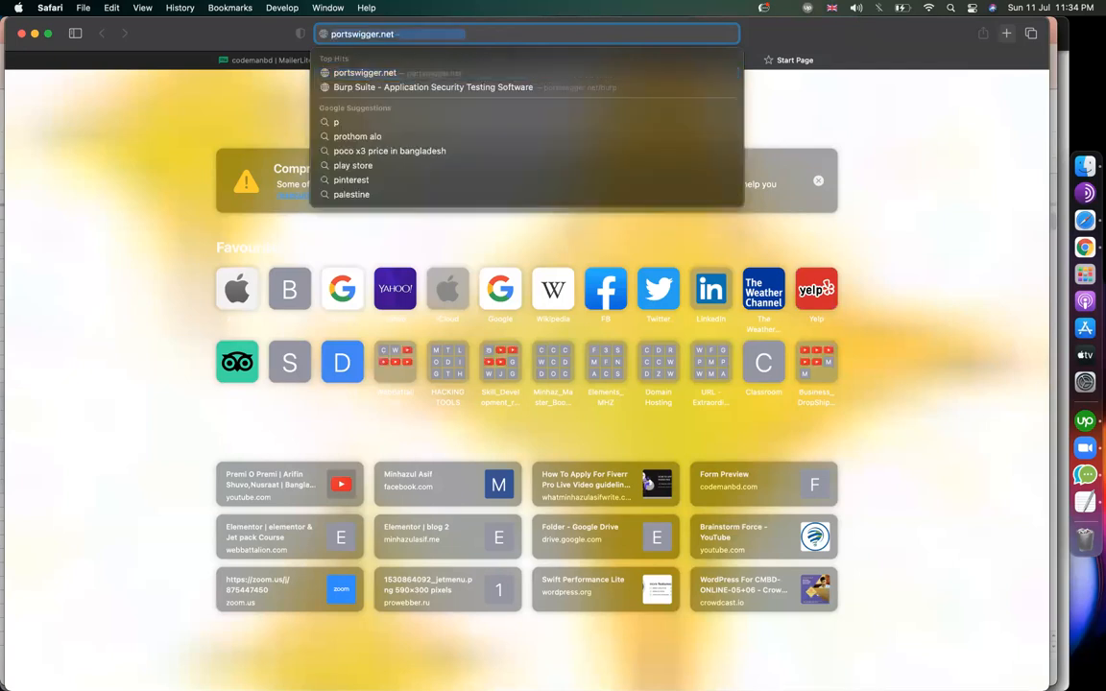
pyautogui.press('BackSpace')
pyautogui.press('BackSpace')
pyautogui.write('webpagetest.org/')
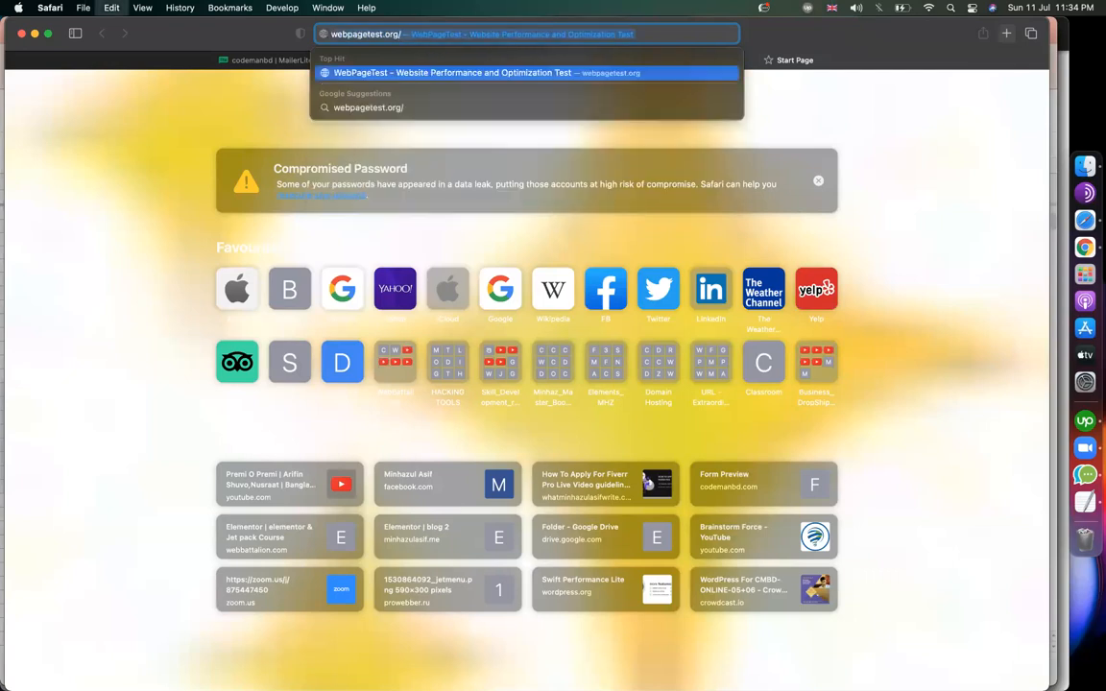
pyautogui.press('BackSpace')
pyautogui.press('BackSpace')
pyautogui.press('BackSpace')
pyautogui.press('BackSpace')
pyautogui.press('BackSpace')
pyautogui.press('BackSpace')
pyautogui.press('BackSpace')
pyautogui.press('BackSpace')
pyautogui.press('BackSpace')
pyautogui.press('BackSpace')
pyautogui.press('BackSpace')
pyautogui.press('BackSpace')
pyautogui.press('BackSpace')
pyautogui.write('battalion.co')
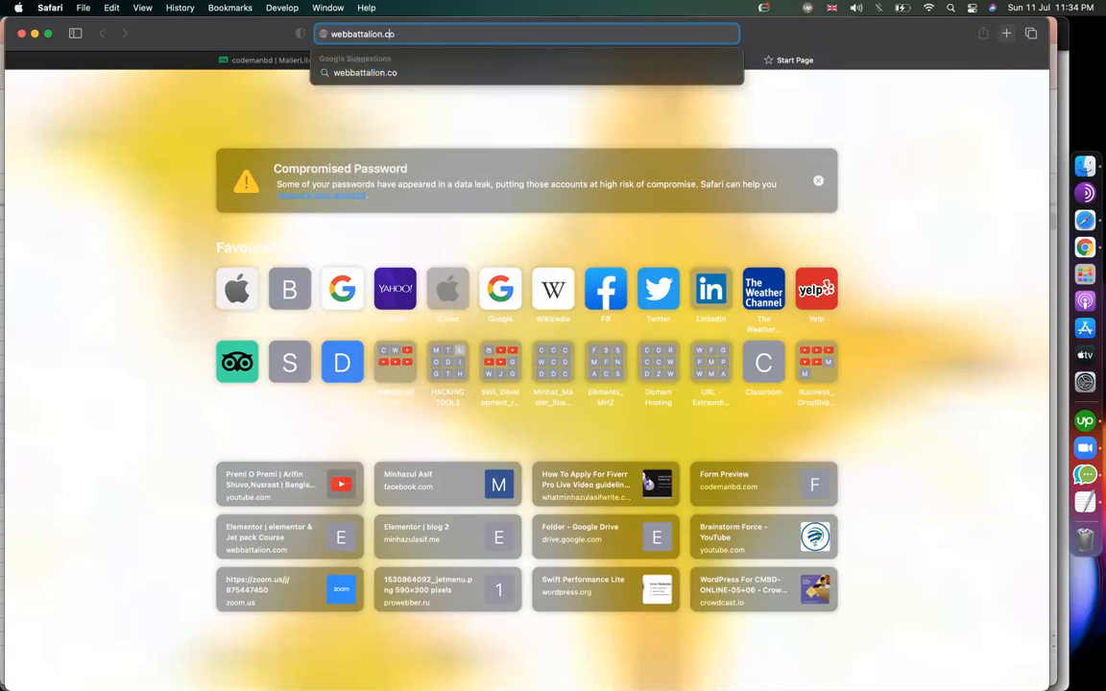
pyautogui.write('plumb')
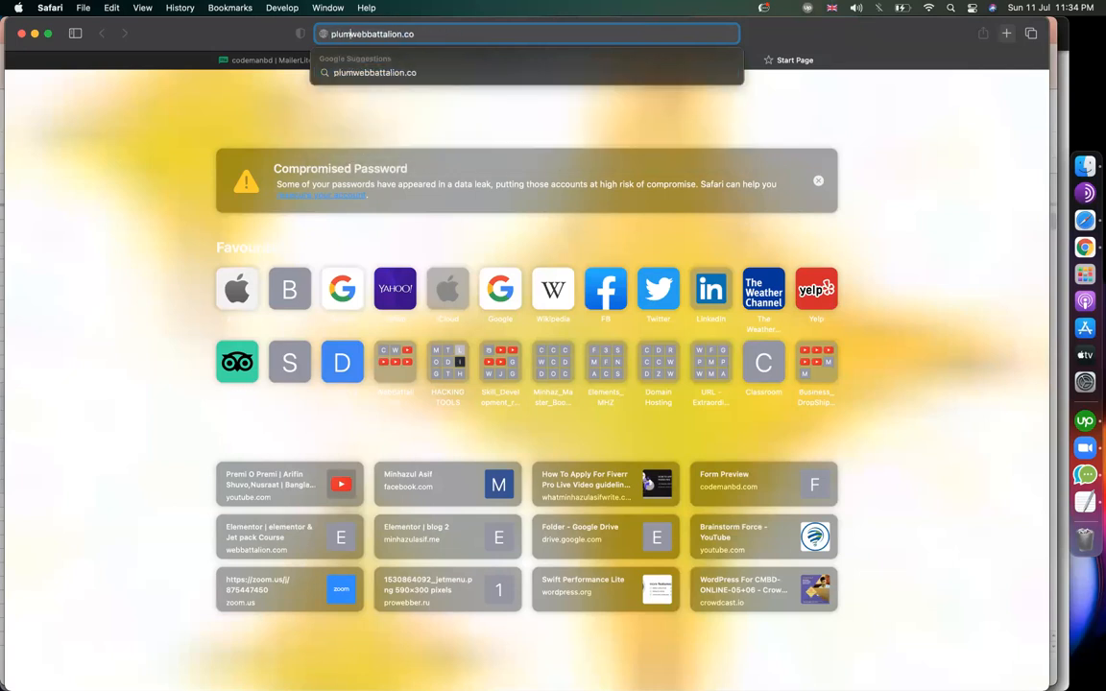
pyautogui.write('ing.')
pyautogui.press('Return')
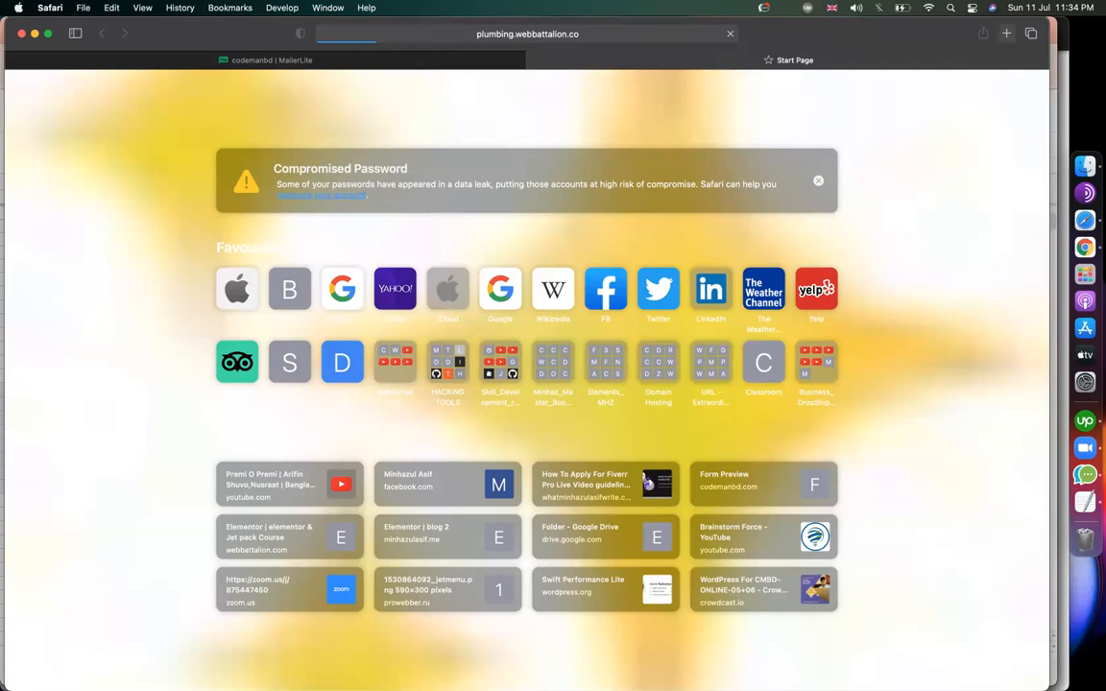
# Scroll the Web Battalion plumbing site's showcase, clients and pricing, then go back to MailerLite's campaign form.
pyautogui.scroll(-15, 372, 460)
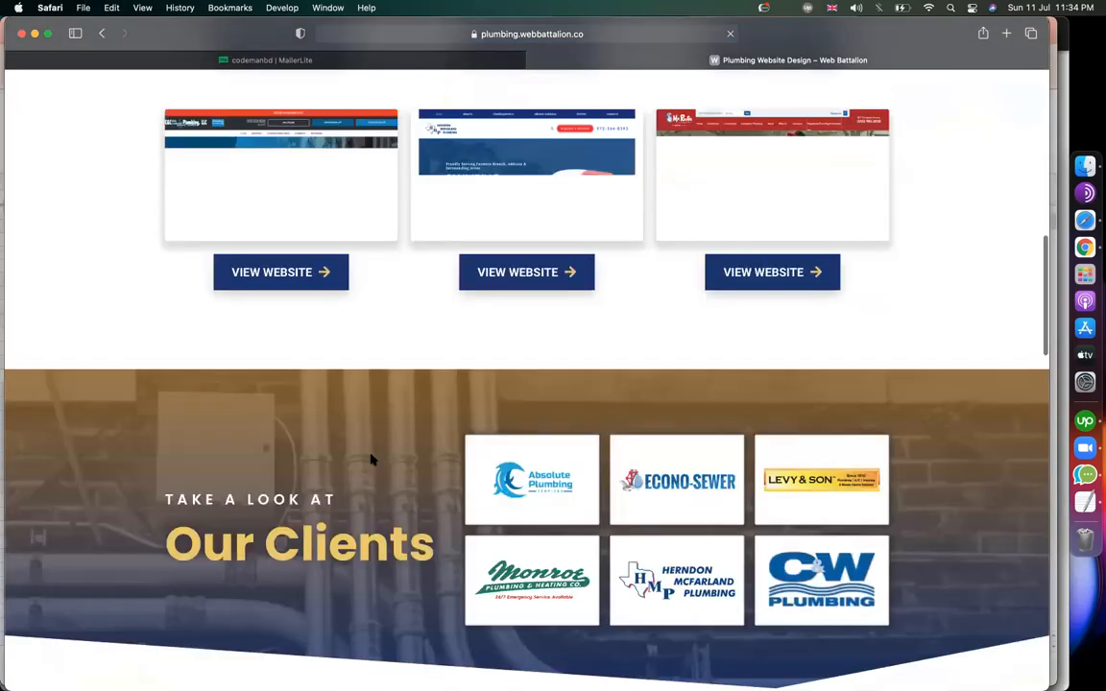
pyautogui.scroll(20, 372, 460)
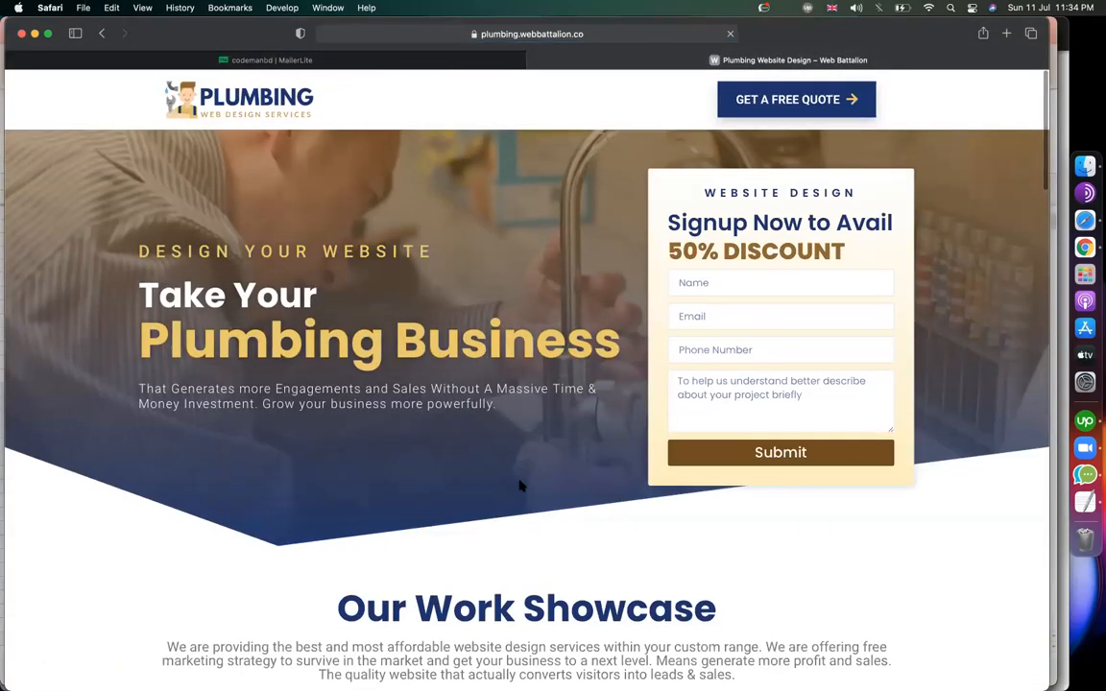
pyautogui.scroll(-15, 520, 487)
pyautogui.scroll(-5, 519, 487)
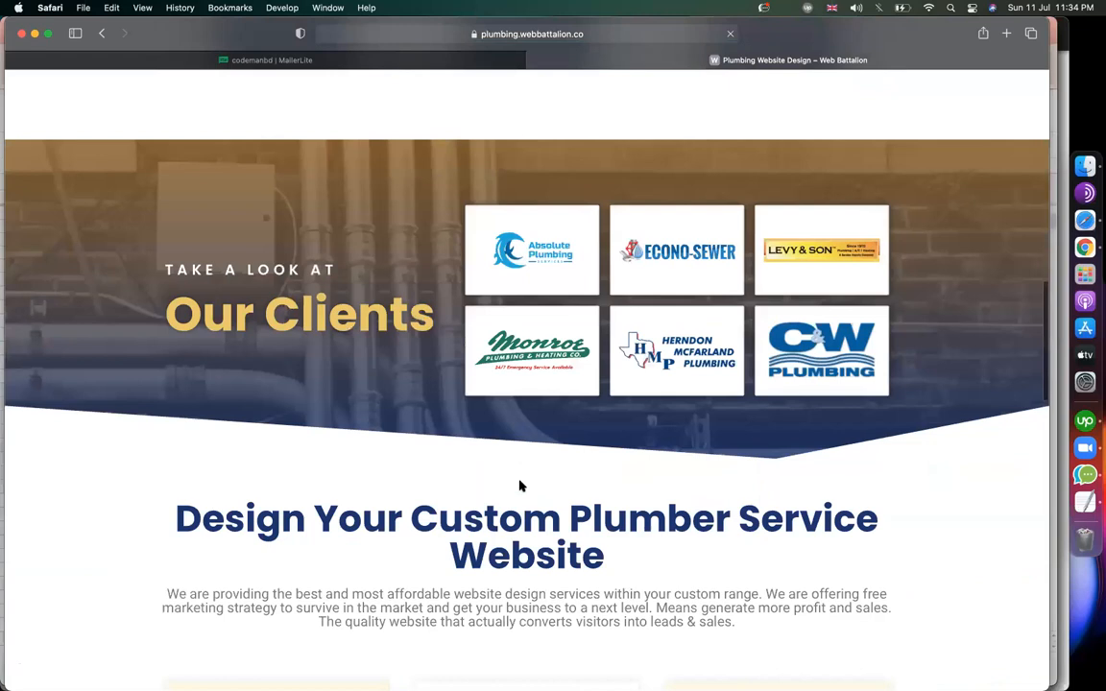
pyautogui.scroll(15, 520, 487)
pyautogui.scroll(-5, 519, 485)
pyautogui.scroll(-10, 520, 483)
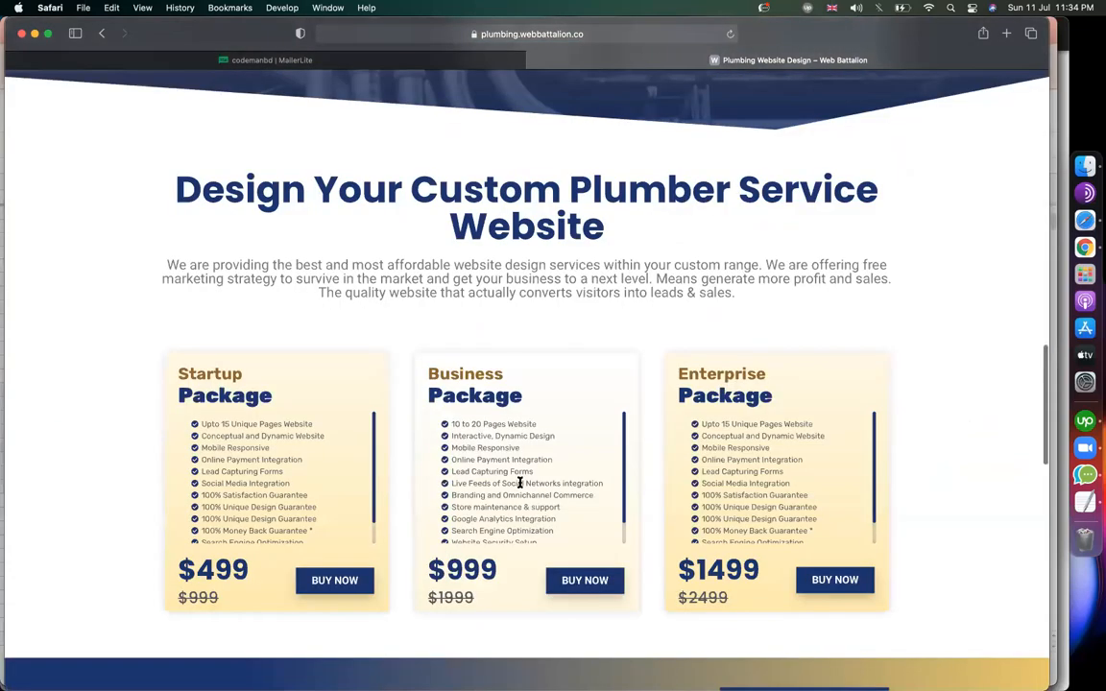
pyautogui.scroll(-5, 419, 342)
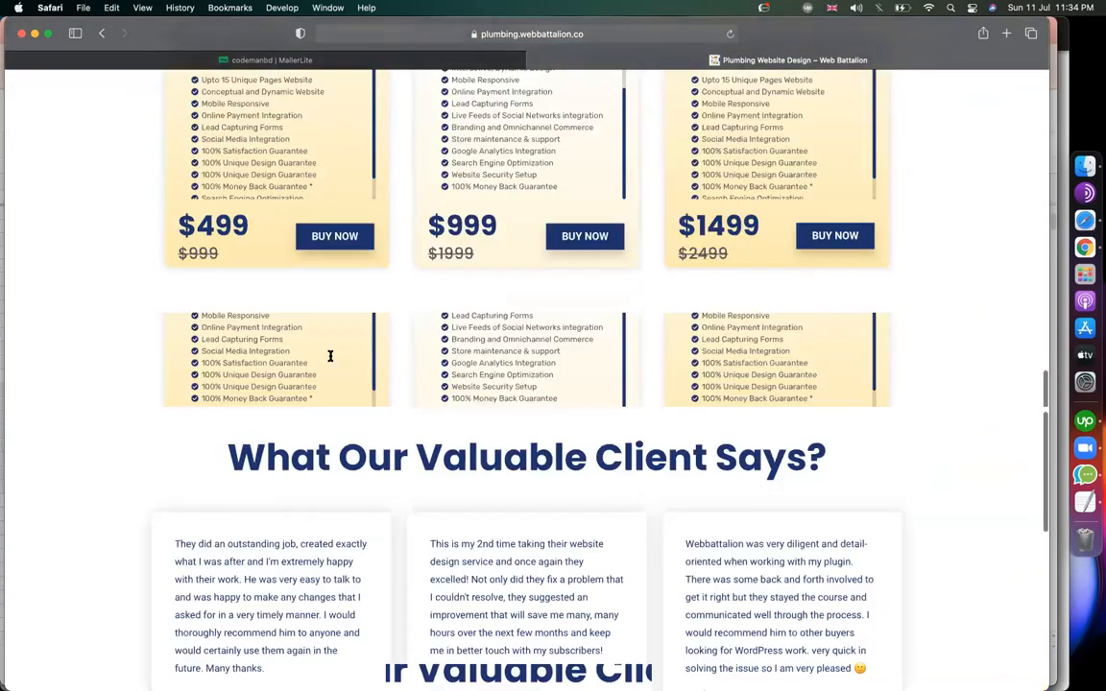
pyautogui.scroll(15, 331, 356)
pyautogui.click(272, 59)
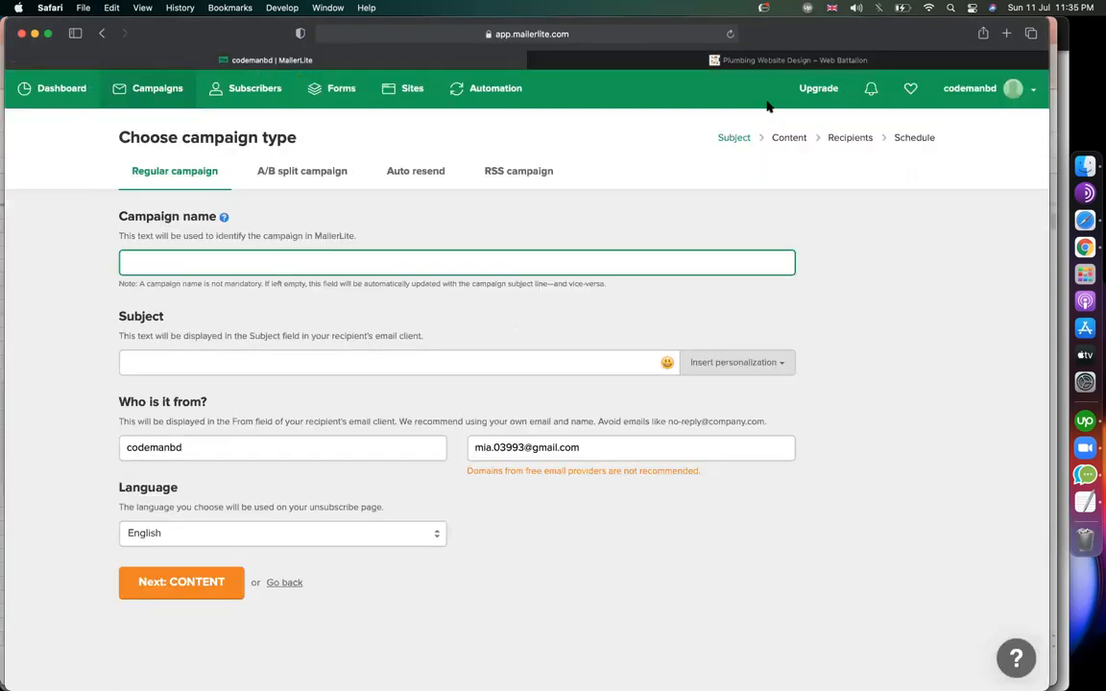
# Enter 'free audit for website' as the campaign name, checking the plumbing site for reference.
pyautogui.click(736, 63)
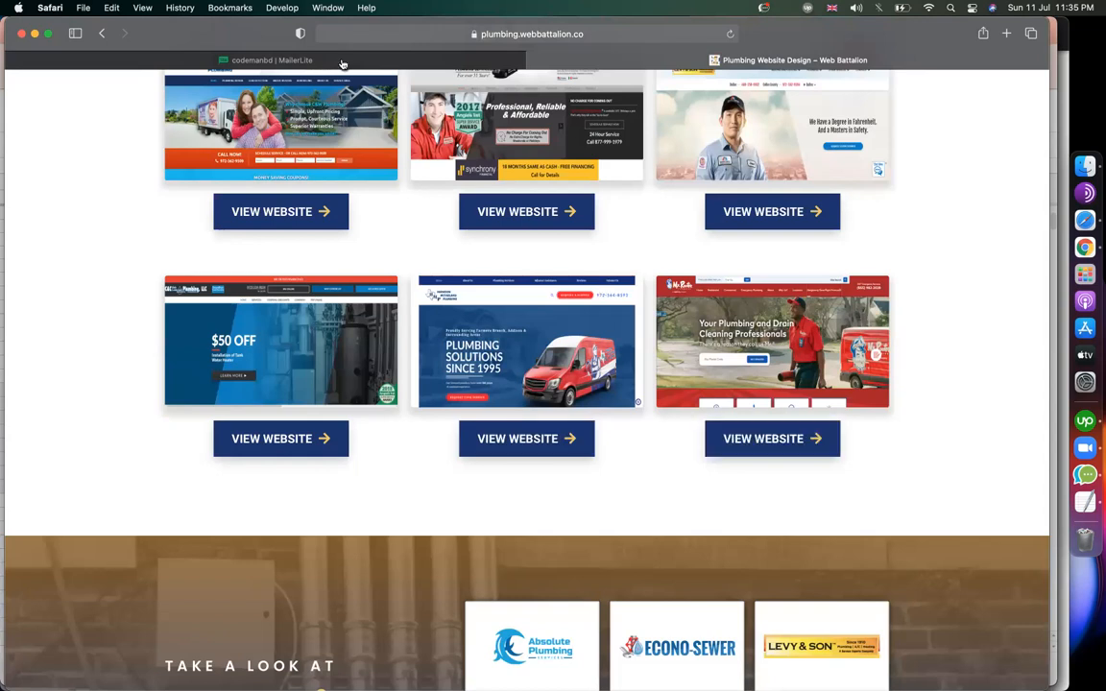
pyautogui.click(307, 60)
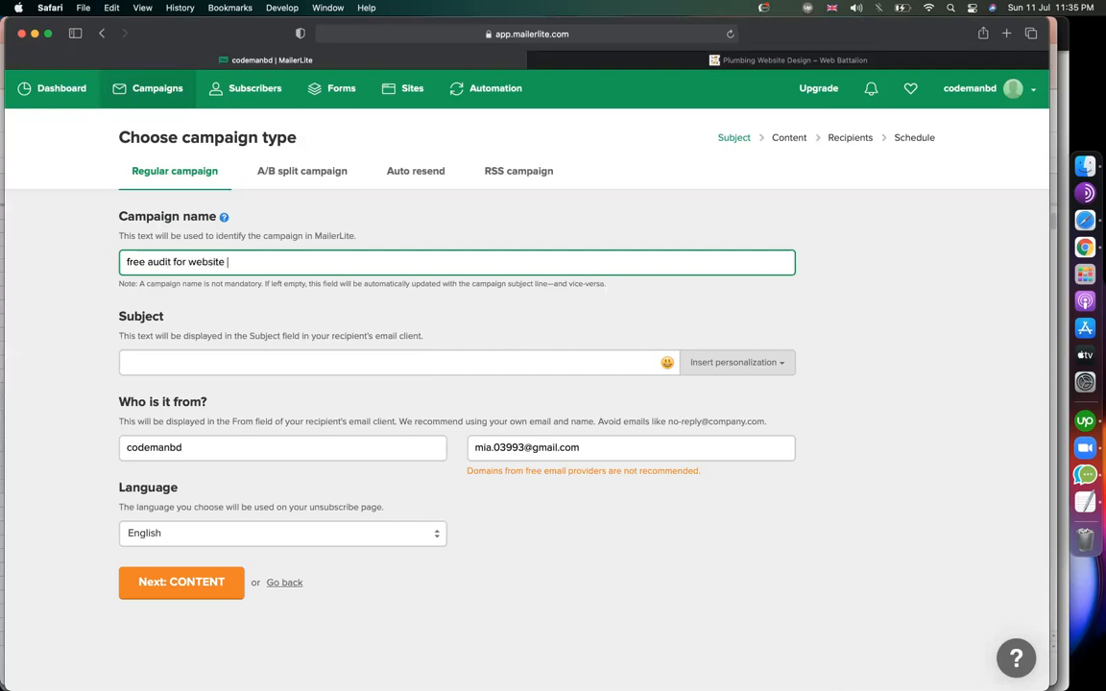
pyautogui.press('super+a')
pyautogui.click(187, 365)
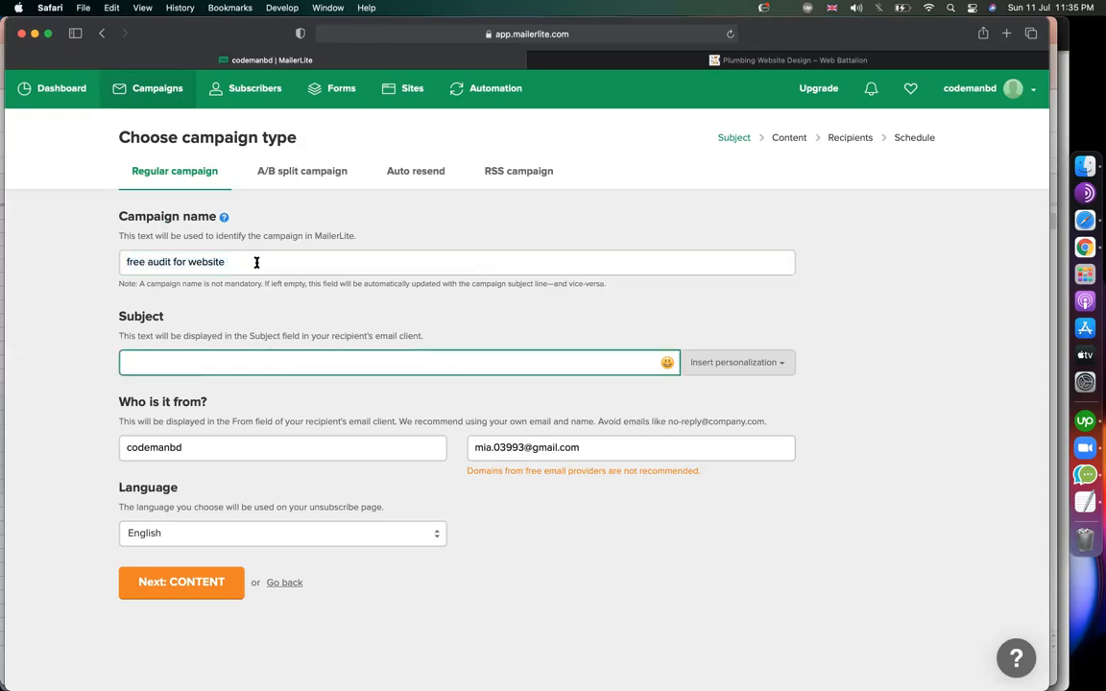
pyautogui.moveTo(256, 262); pyautogui.dragTo(74, 260)
# Set the subject line to 'Get free audit for your website and solve the issues'.
pyautogui.click(198, 370)
pyautogui.write('get free audit for your webs')
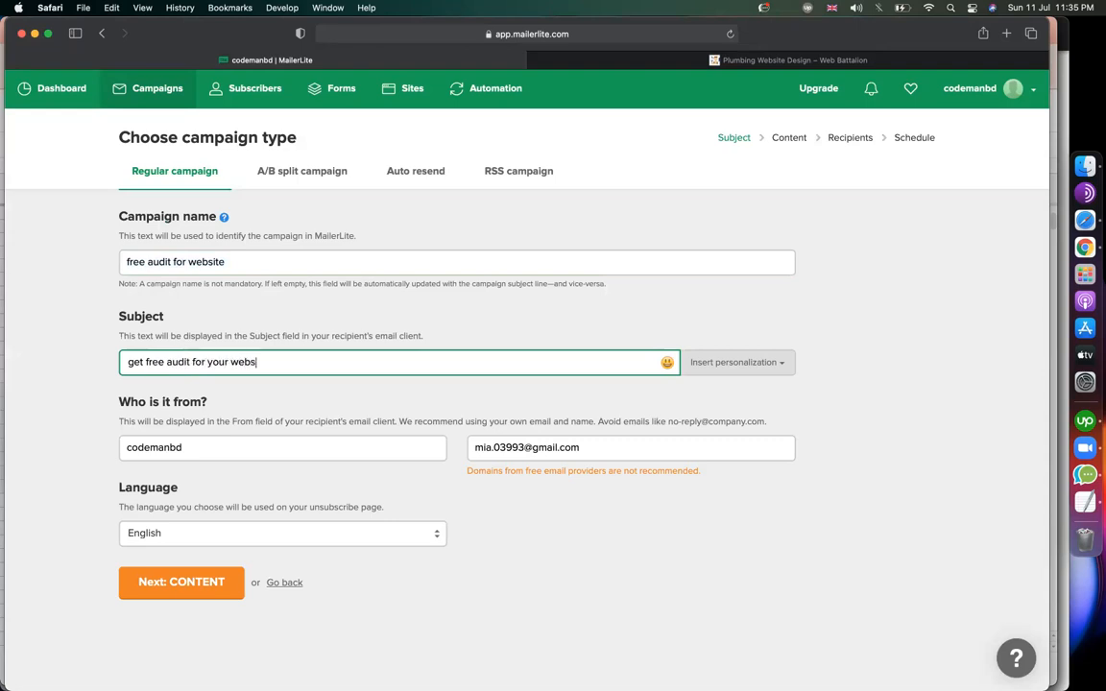
pyautogui.write('ite and solve the issues')
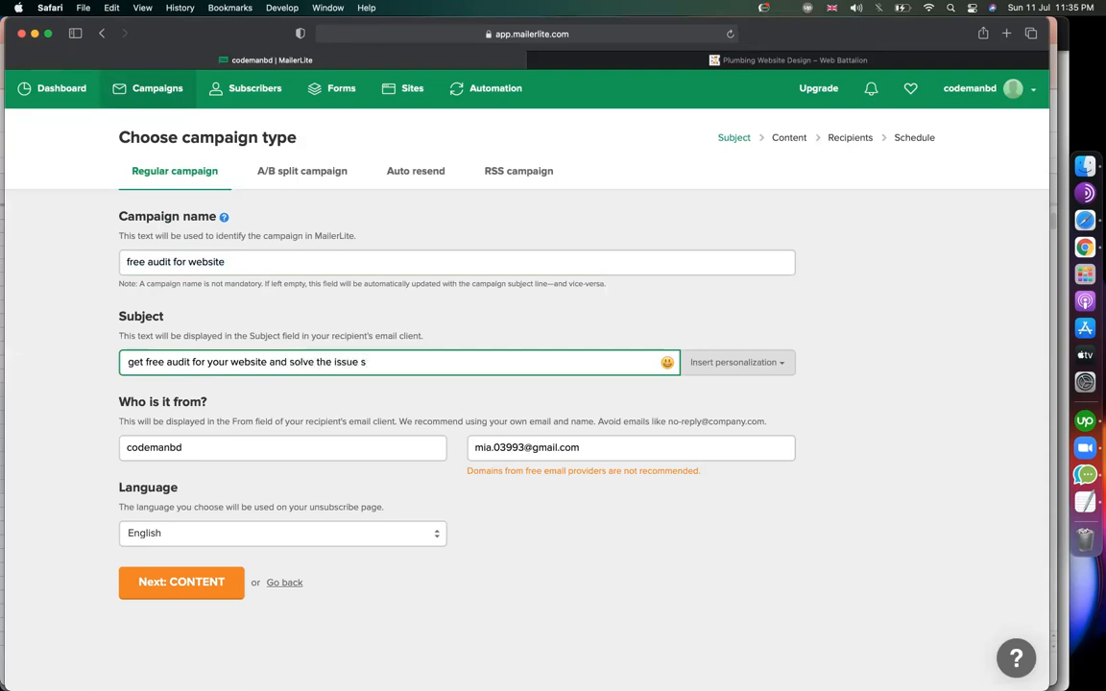
pyautogui.click(129, 362)
pyautogui.press('Delete')
pyautogui.write('G')
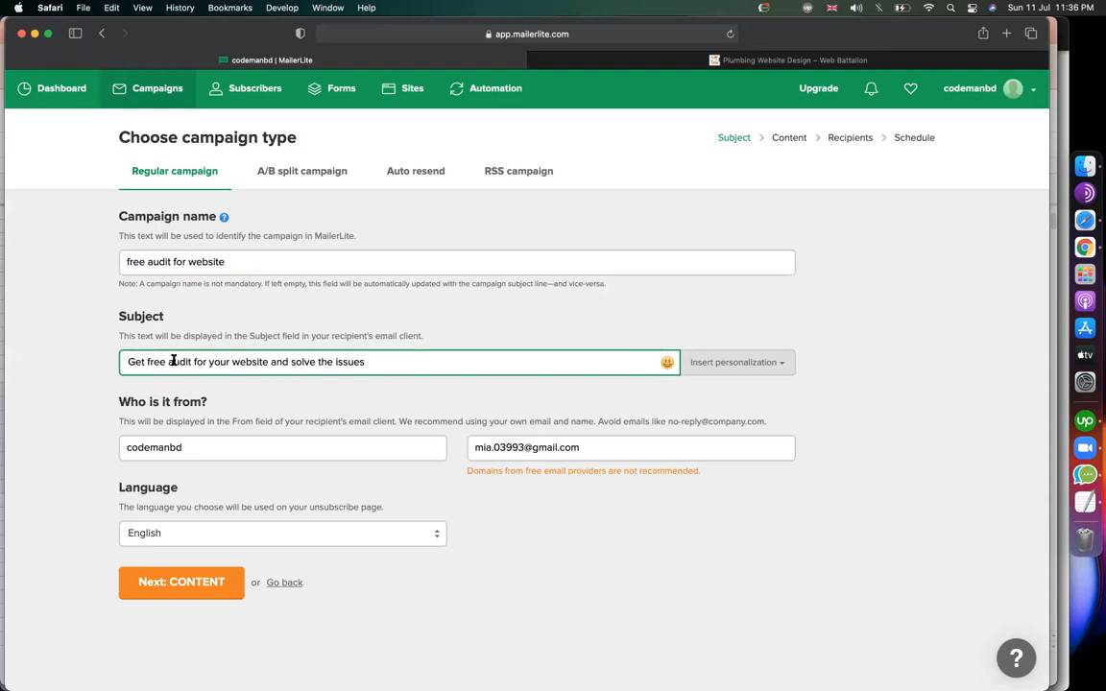
pyautogui.moveTo(383, 354); pyautogui.dragTo(116, 355)
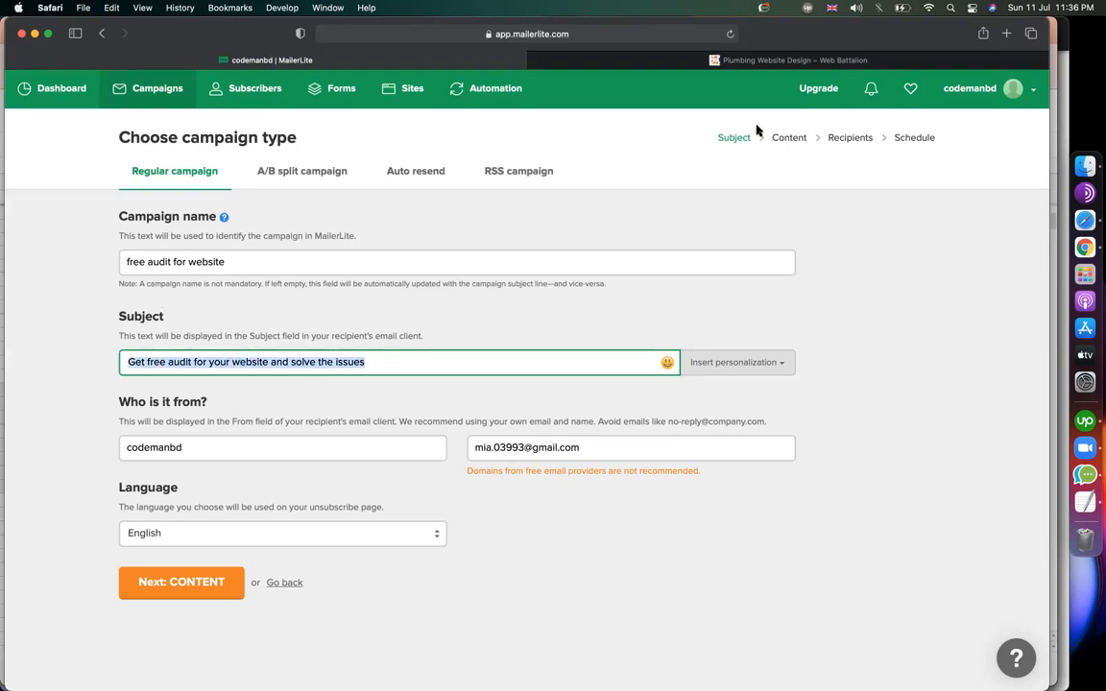
# Recheck the plumbing site against the subject line, then continue to the email content step.
pyautogui.click(727, 60)
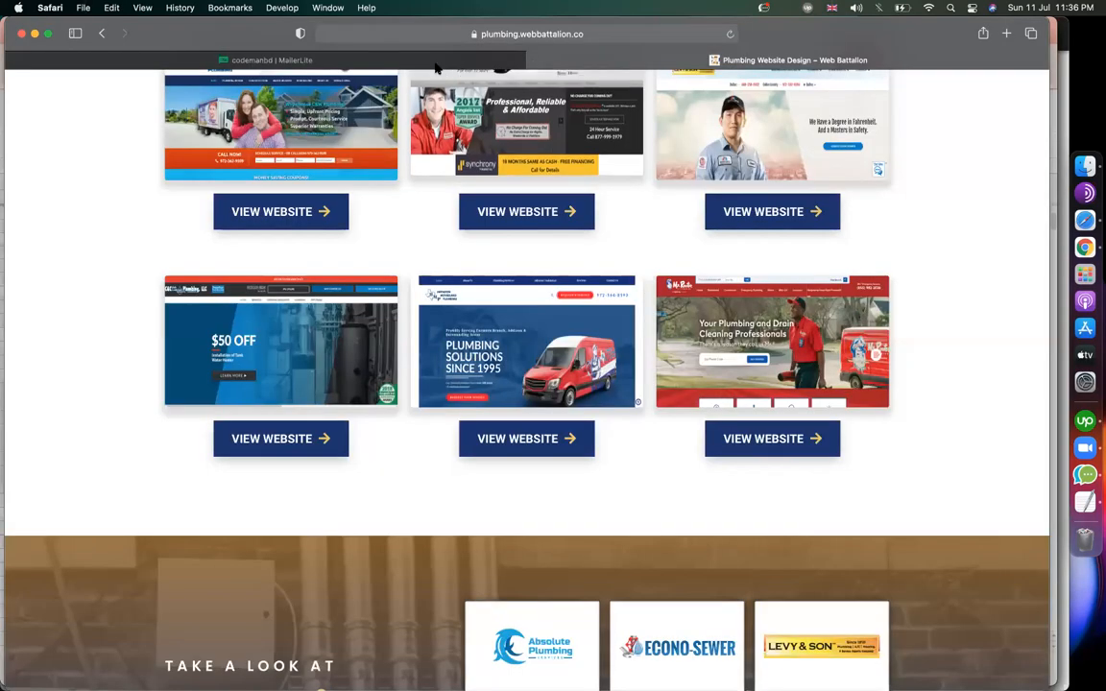
pyautogui.click(435, 63)
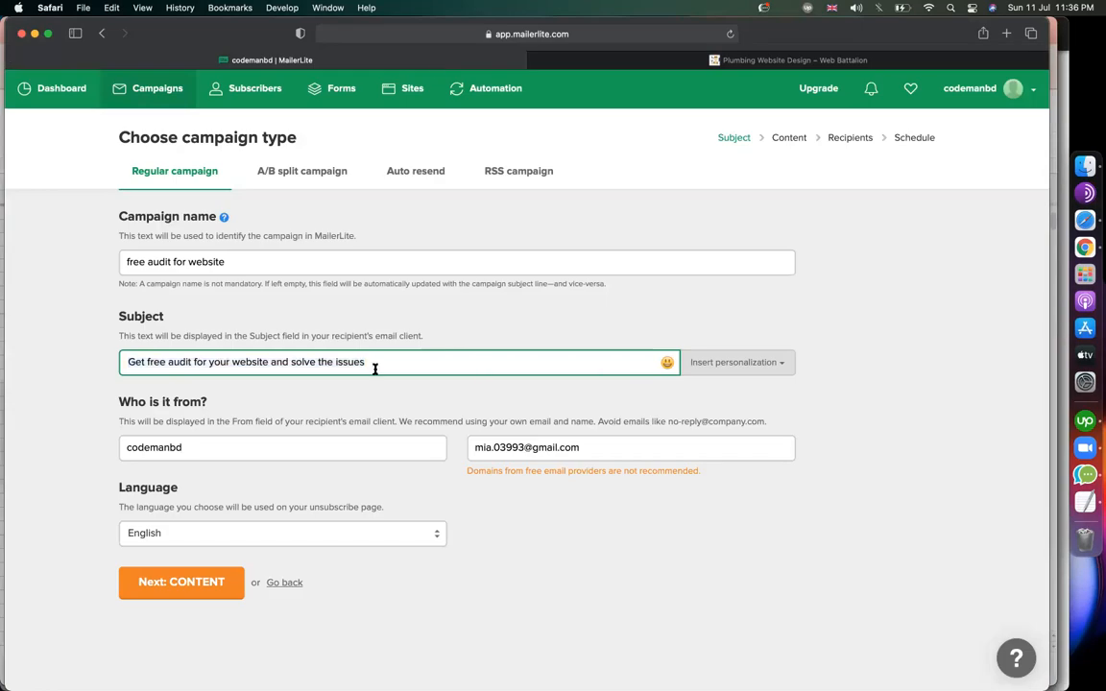
pyautogui.moveTo(166, 361); pyautogui.dragTo(74, 384)
pyautogui.click(116, 431)
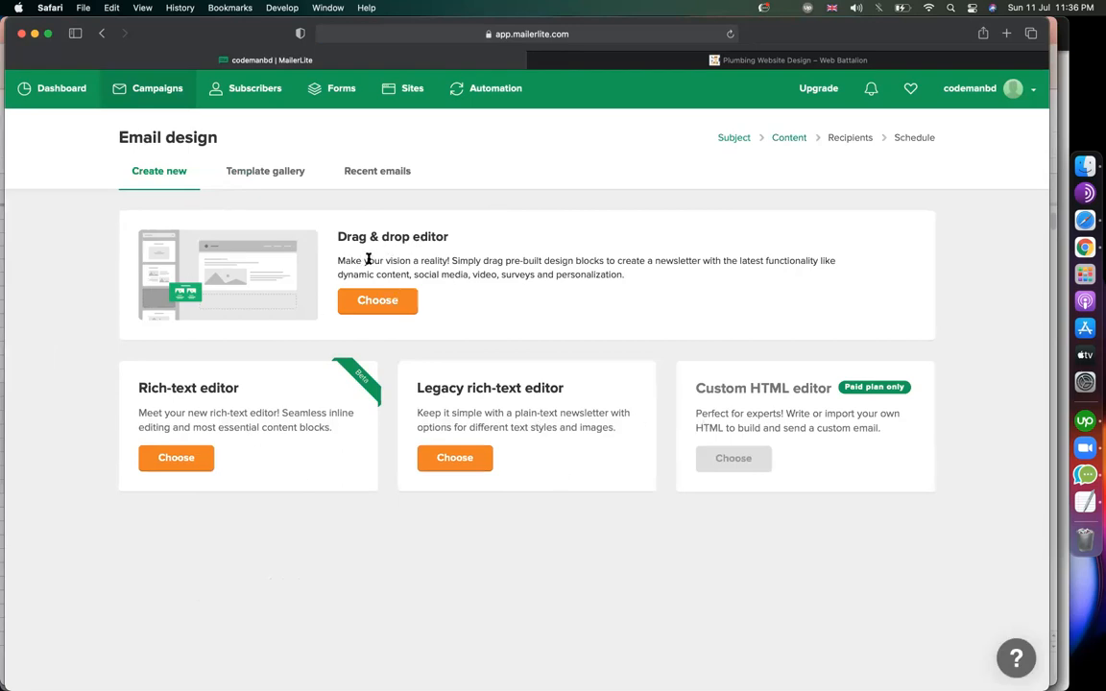
# Choose the Drag & drop editor and wait for its starter newsletter template to load.
pyautogui.click(362, 304)
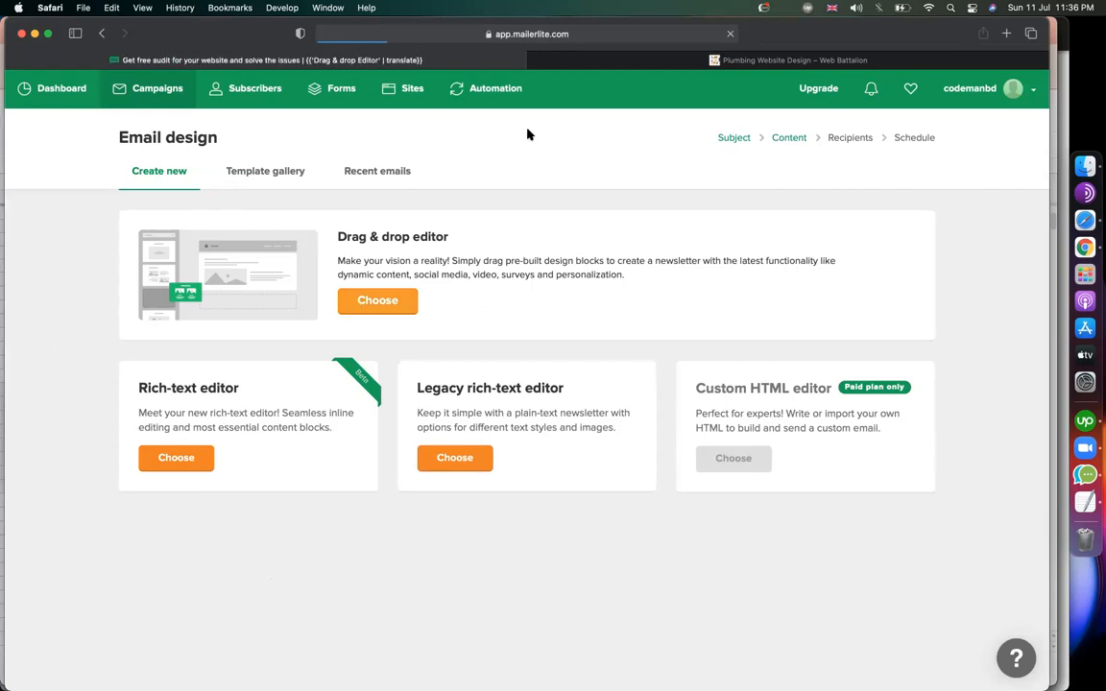
pyautogui.click(807, 59)
pyautogui.scroll(10, 596, 336)
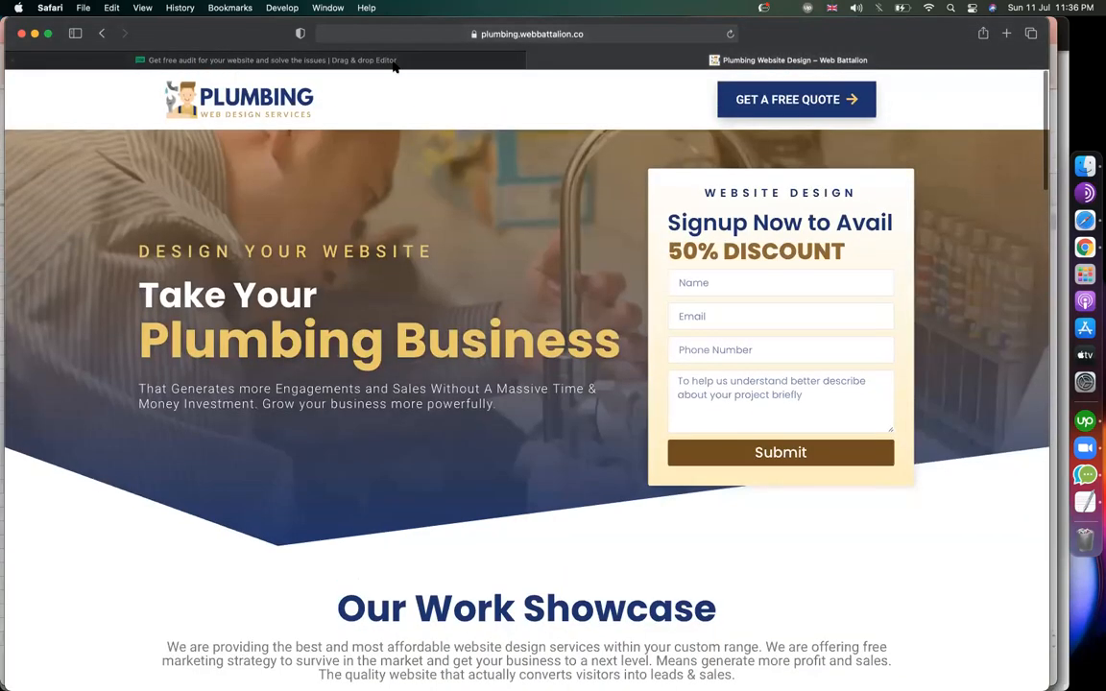
pyautogui.click(395, 61)
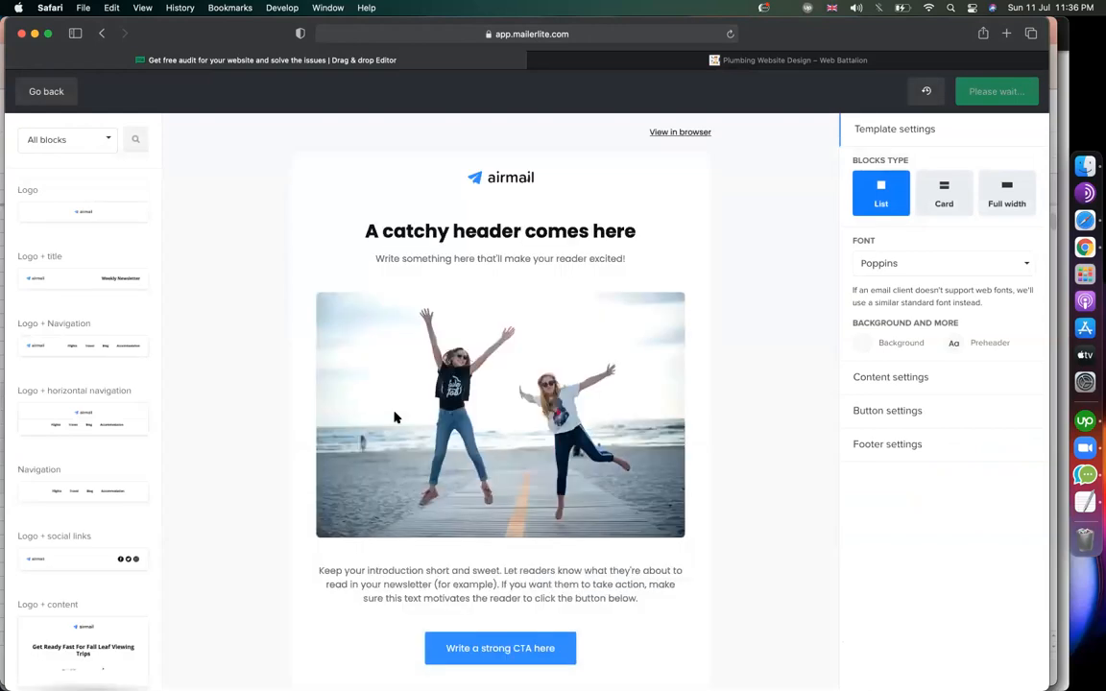
# Delete the intro text, survey, call-to-action, empty and beach photo blocks from the template.
pyautogui.scroll(-5, 540, 410)
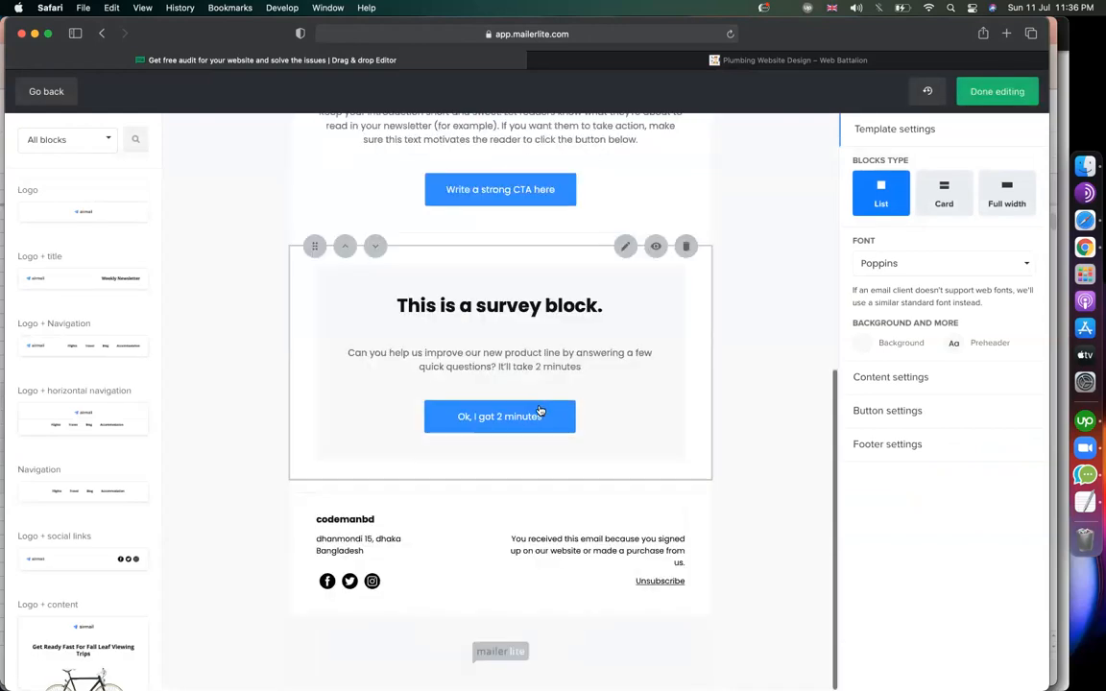
pyautogui.scroll(5, 541, 410)
pyautogui.scroll(-4, 537, 464)
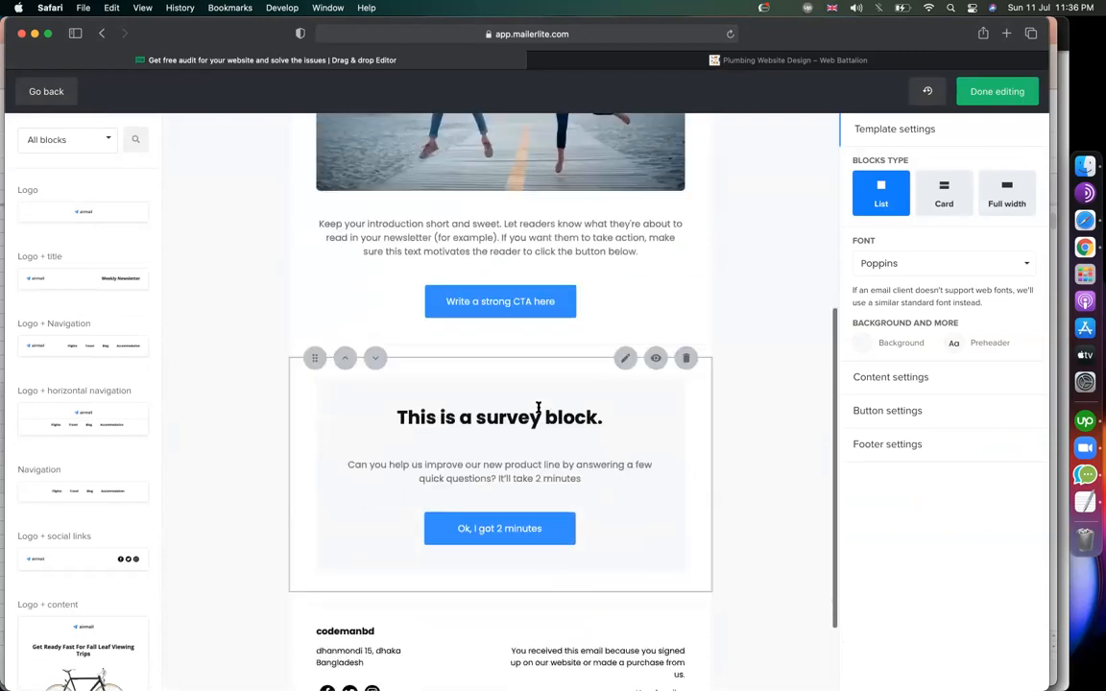
pyautogui.click(685, 188)
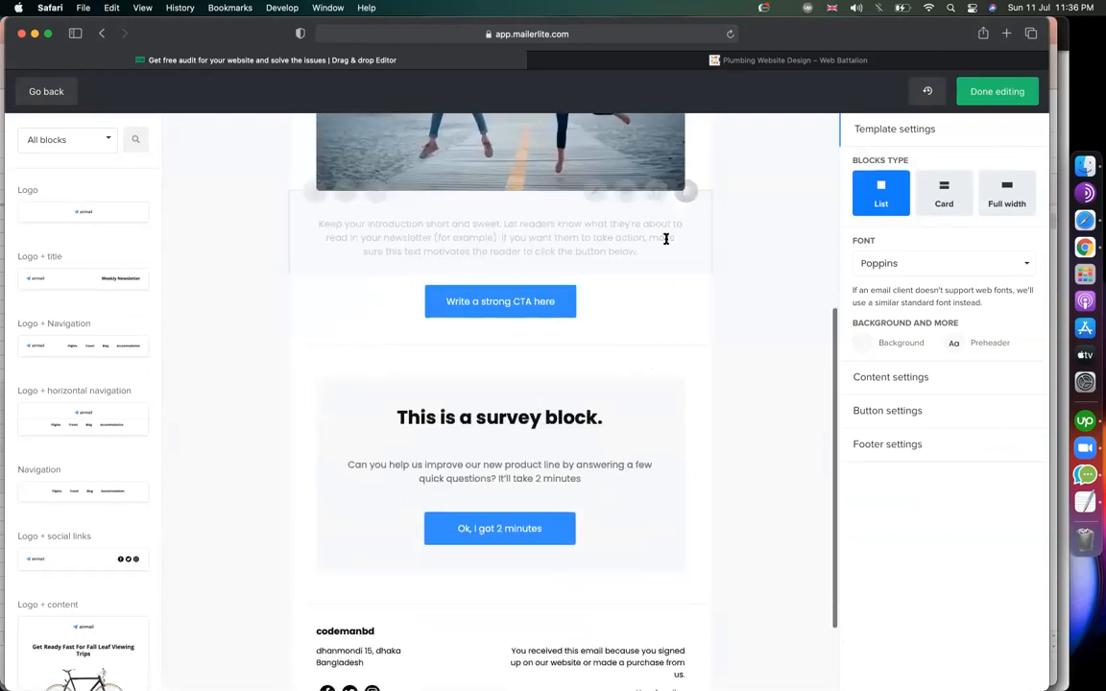
pyautogui.click(685, 279)
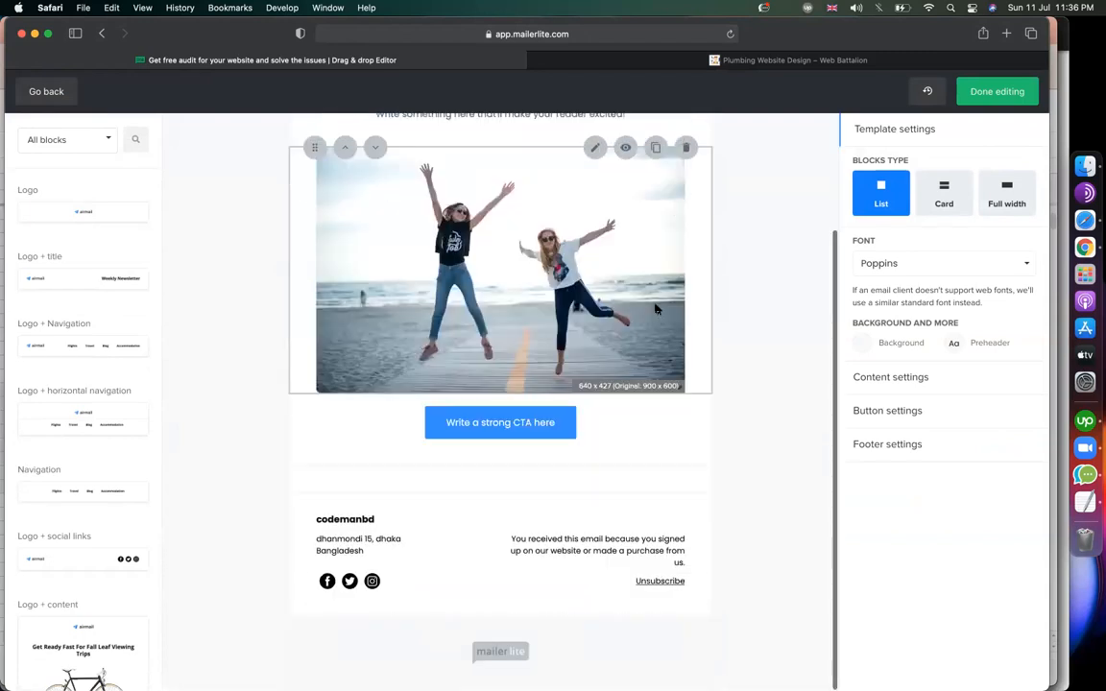
pyautogui.click(686, 393)
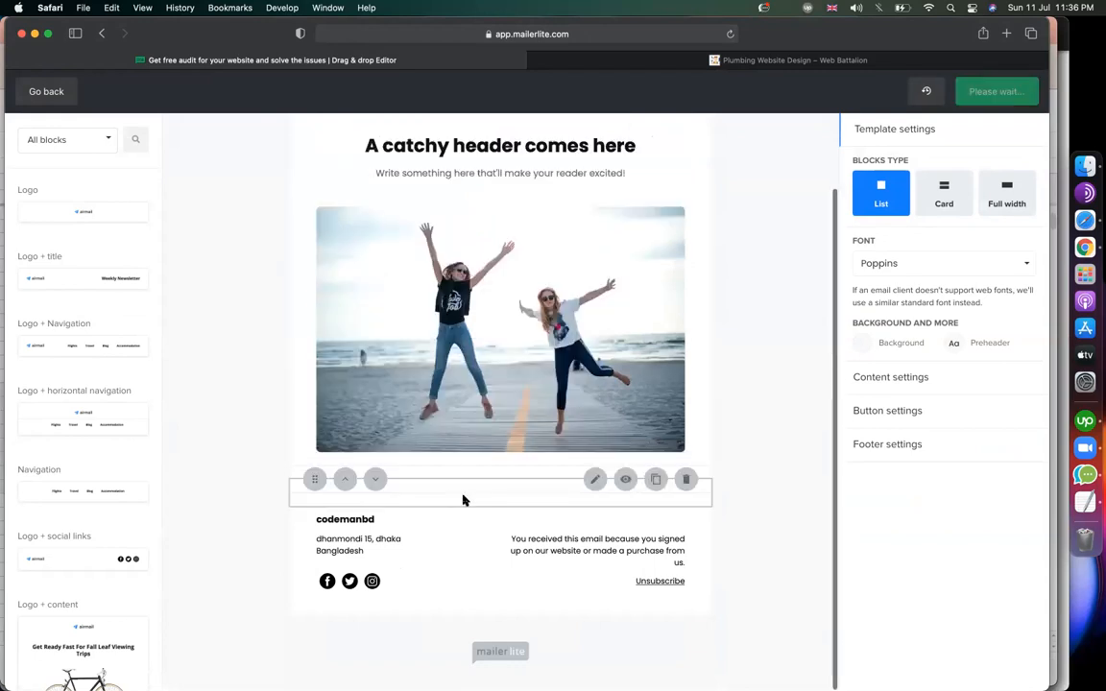
pyautogui.click(685, 479)
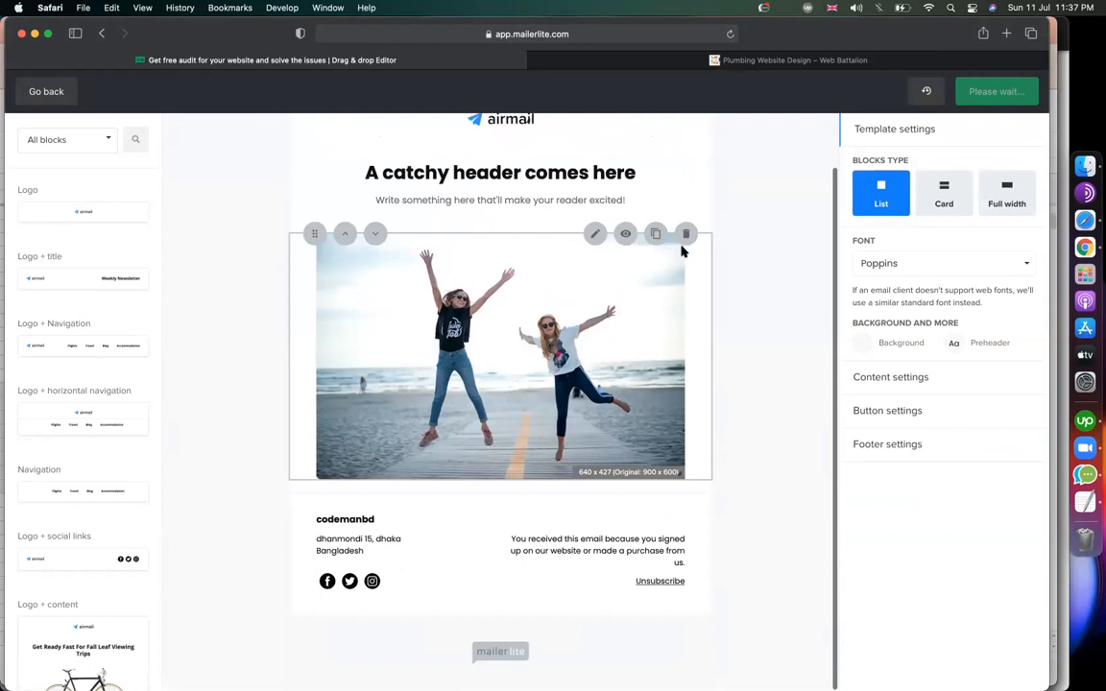
pyautogui.click(656, 276)
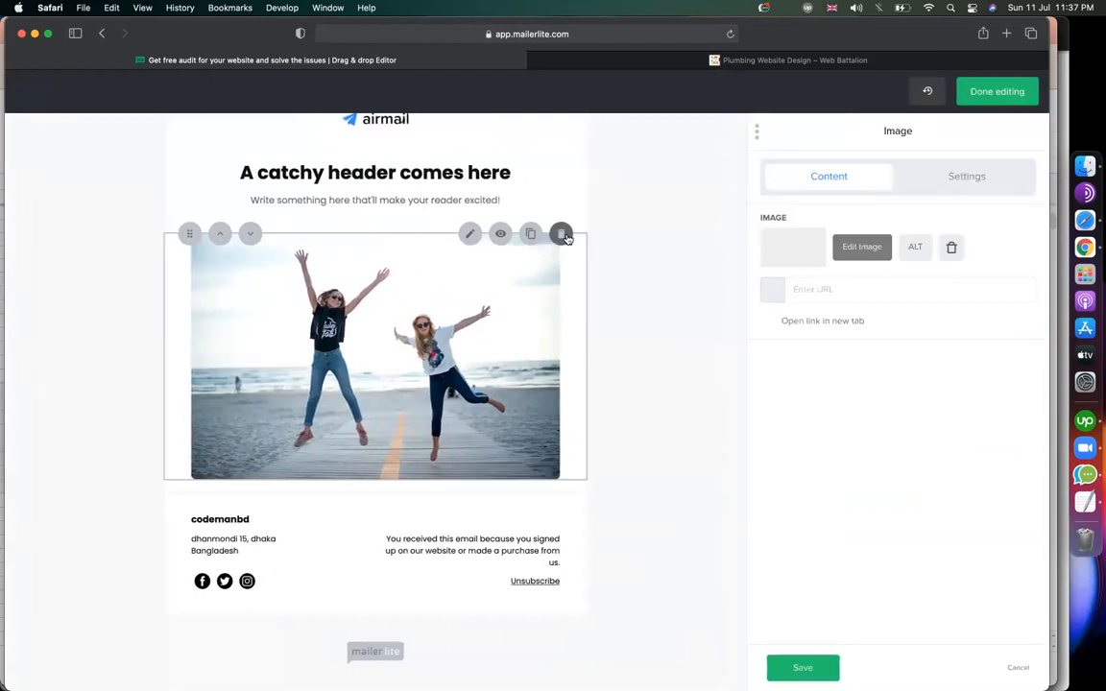
pyautogui.click(685, 233)
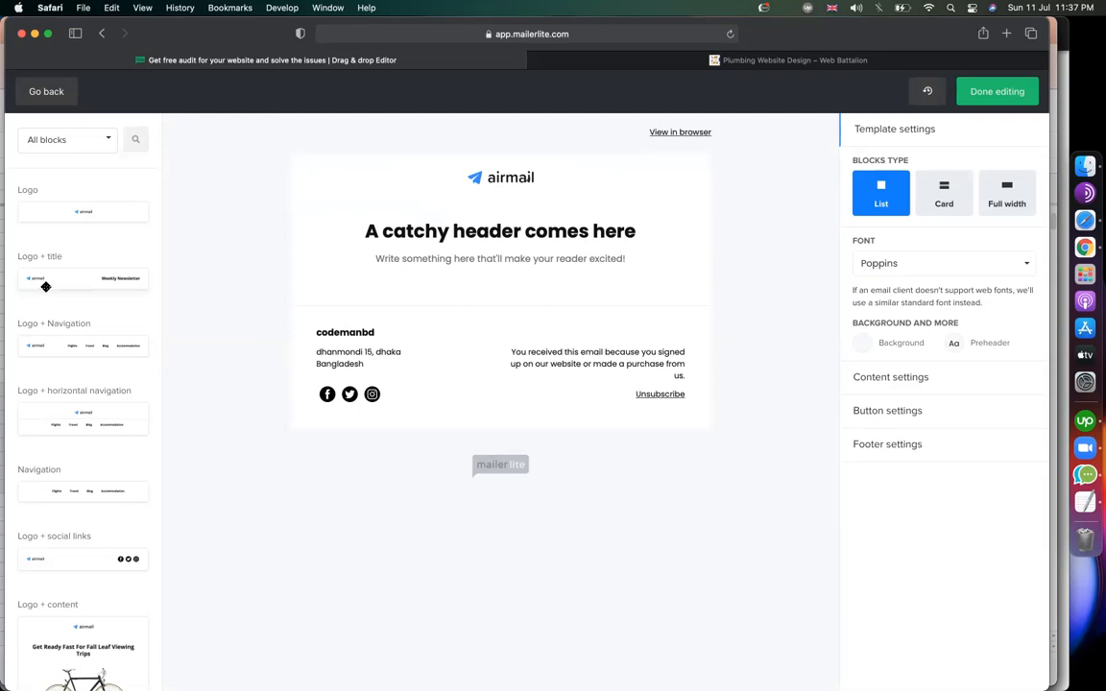
# Try adding a Logo + title block under the logo, remove it, and return to the plumbing site.
pyautogui.moveTo(96, 281); pyautogui.dragTo(482, 211)
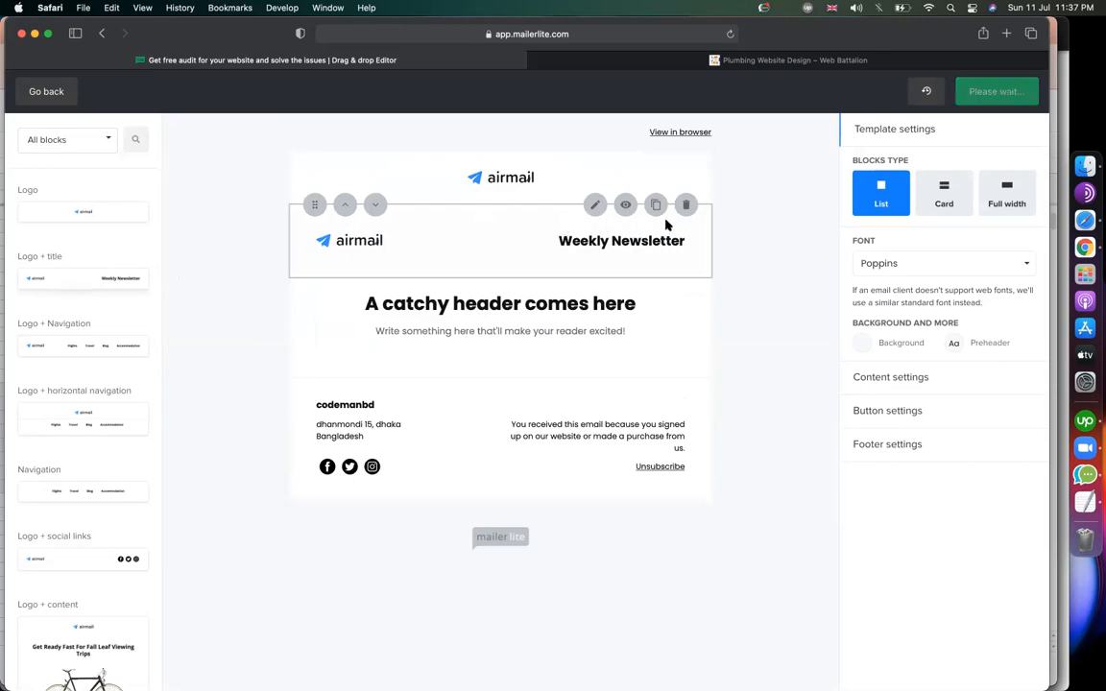
pyautogui.click(685, 205)
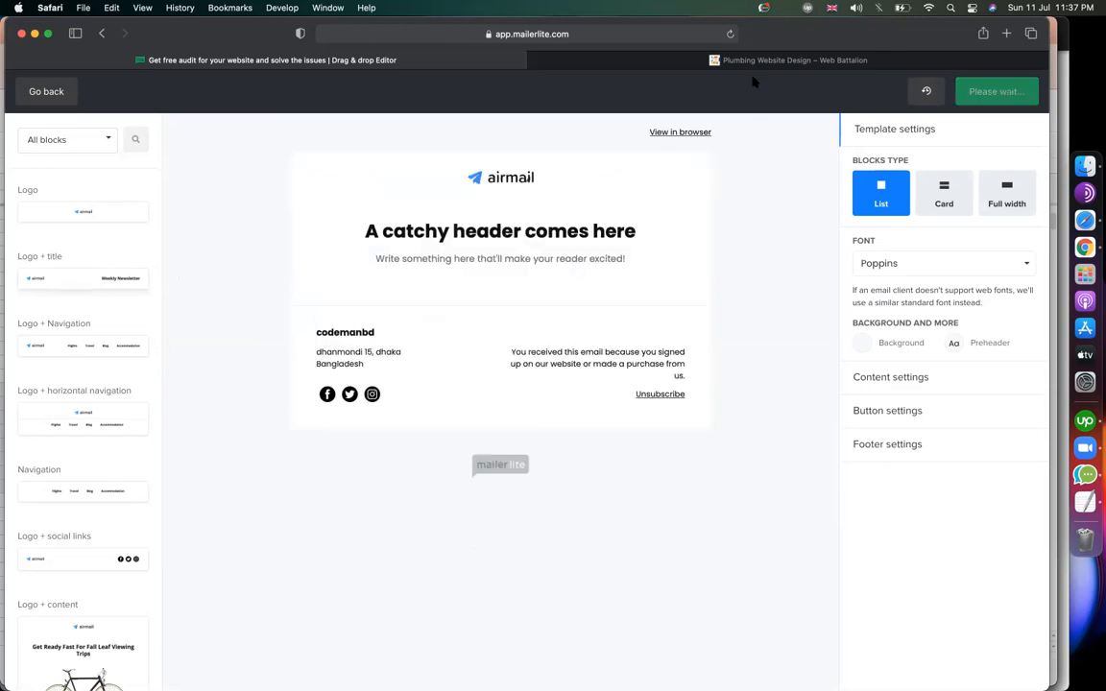
pyautogui.click(640, 61)
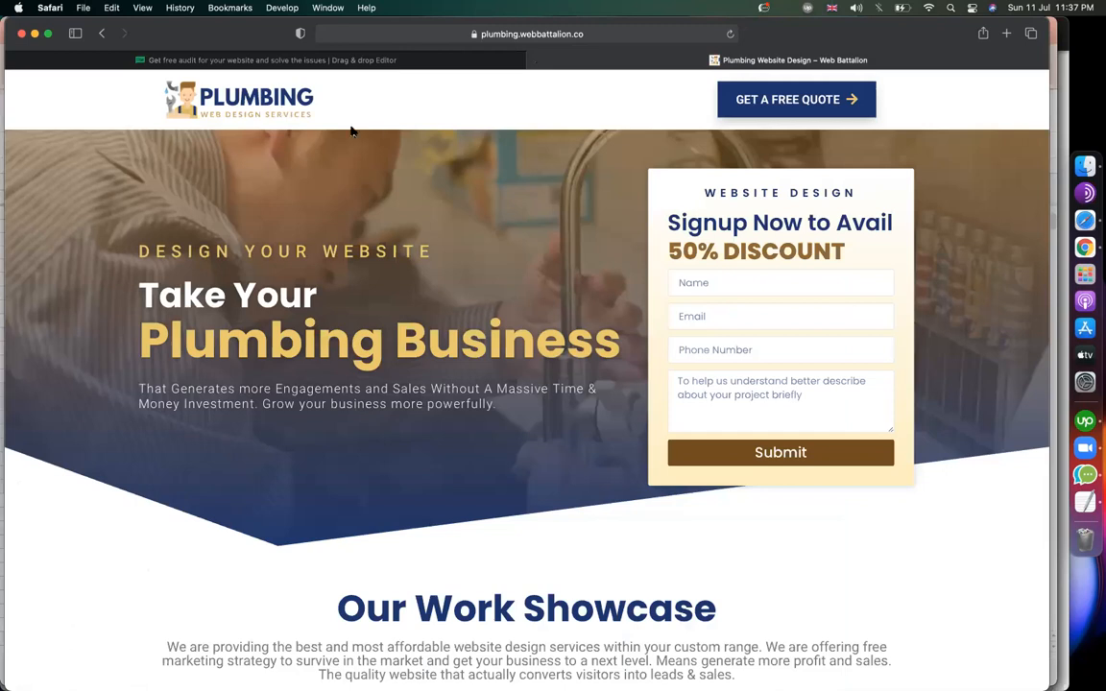
# Save the plumbing site's logo image to Downloads, then go back to the MailerLite editor.
pyautogui.press('super+shift+5')
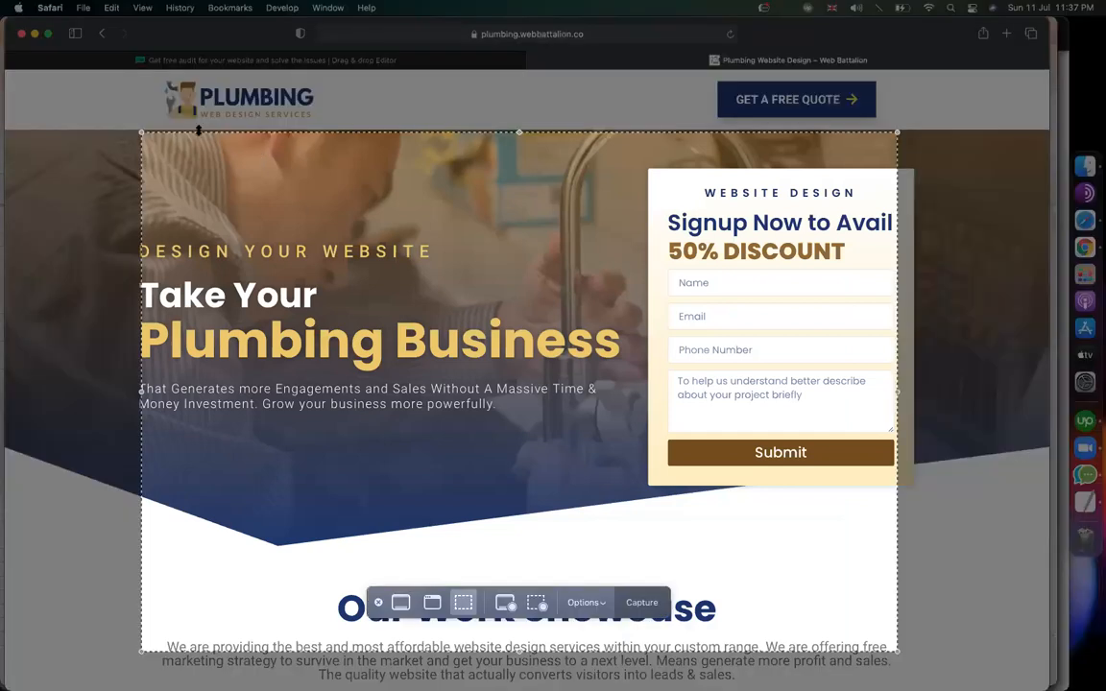
pyautogui.press('Escape')
pyautogui.rightClick(241, 91)
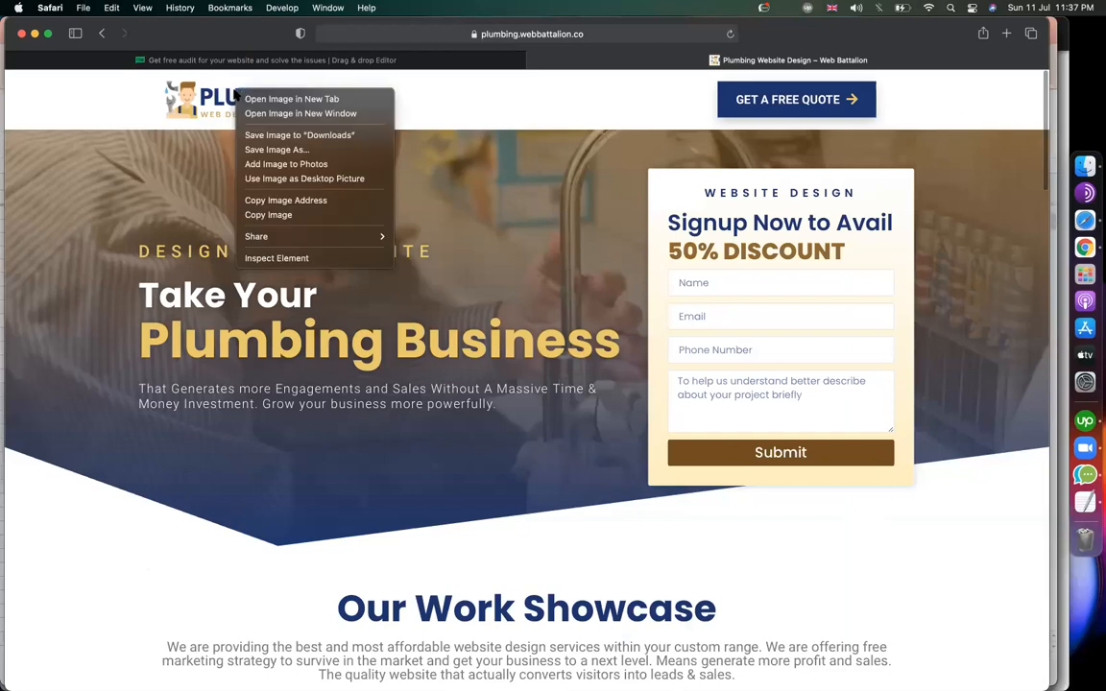
pyautogui.click(272, 150)
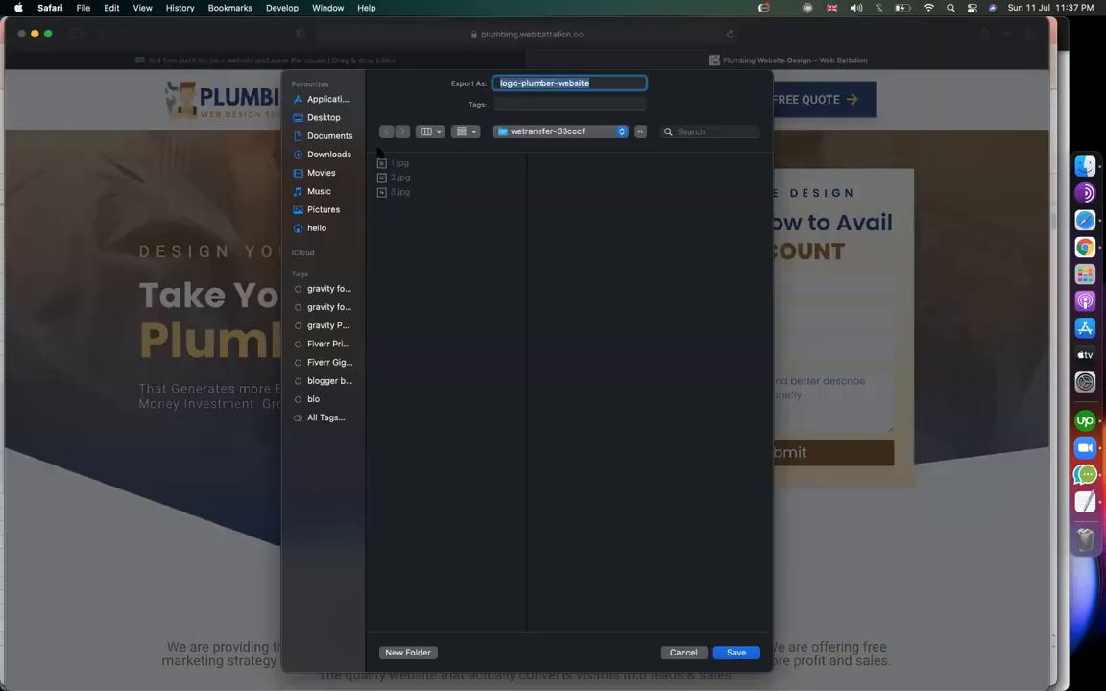
pyautogui.click(334, 155)
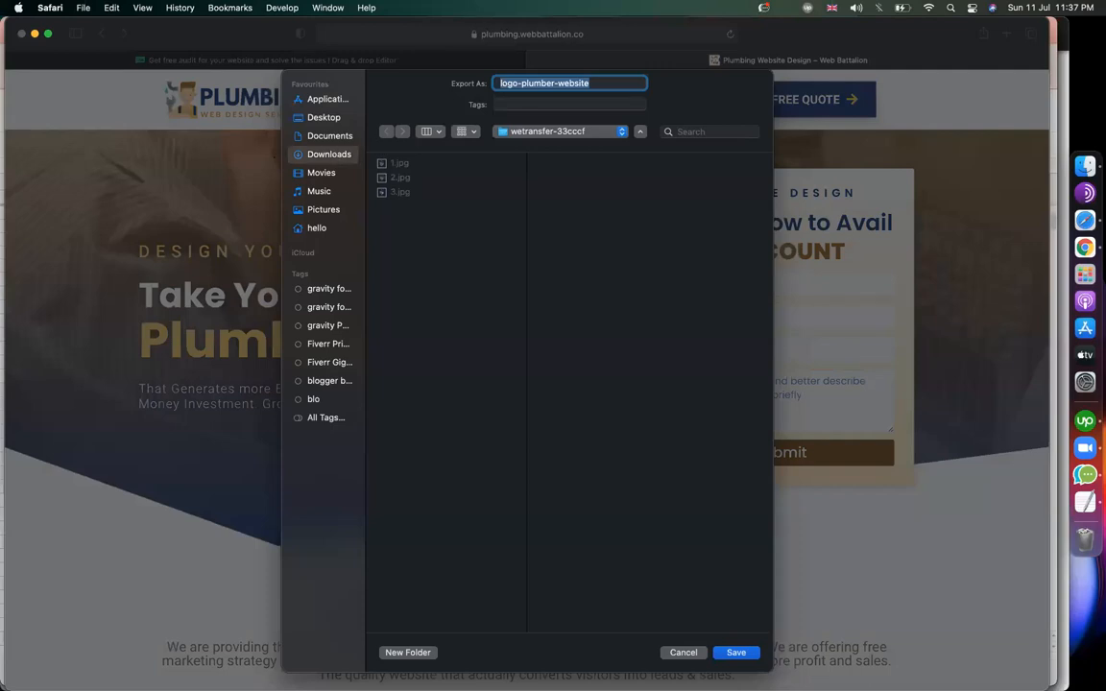
pyautogui.click(389, 60)
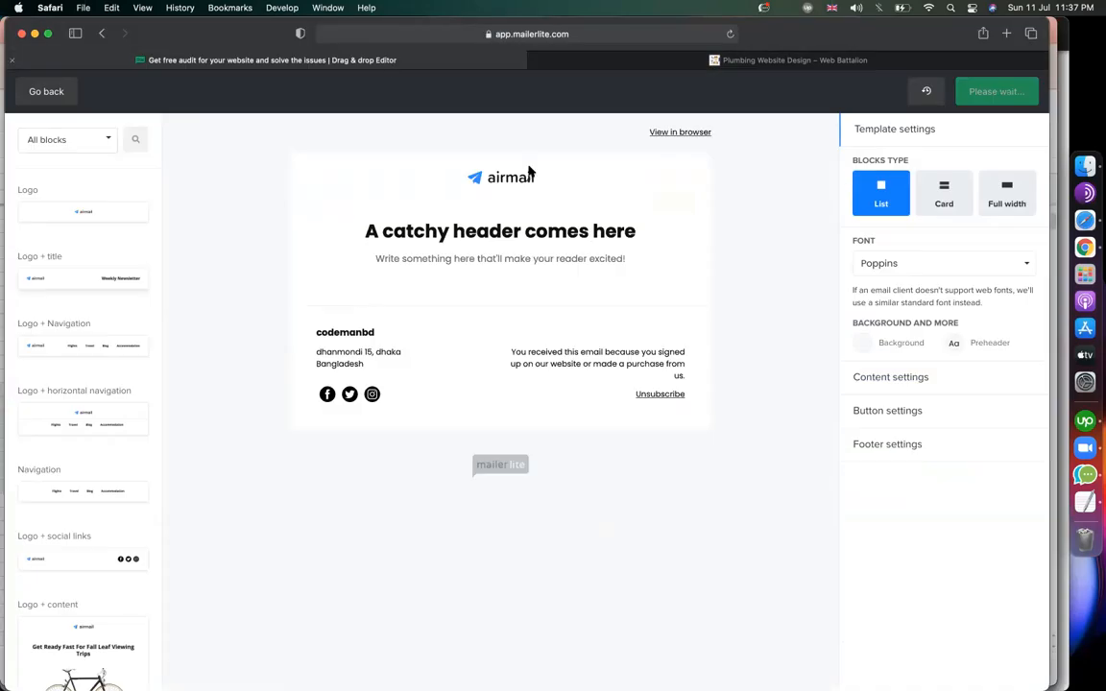
# Open the Logo block's image replacement upload, browse Downloads for the logo file, then cancel.
pyautogui.moveTo(525, 158)
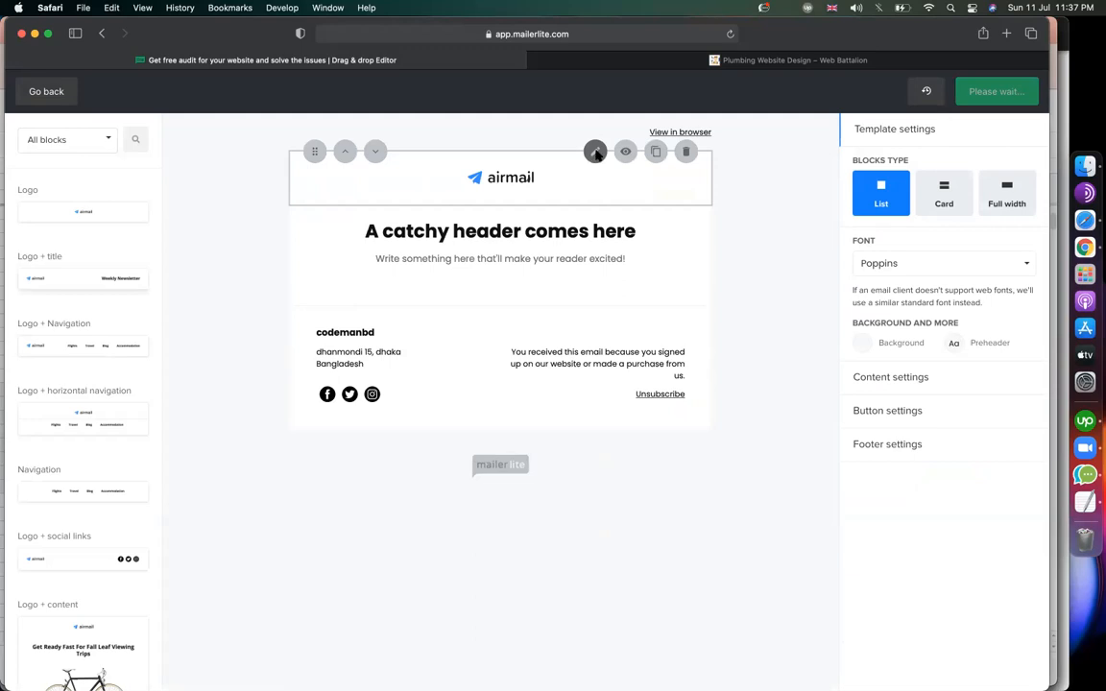
pyautogui.click(595, 153)
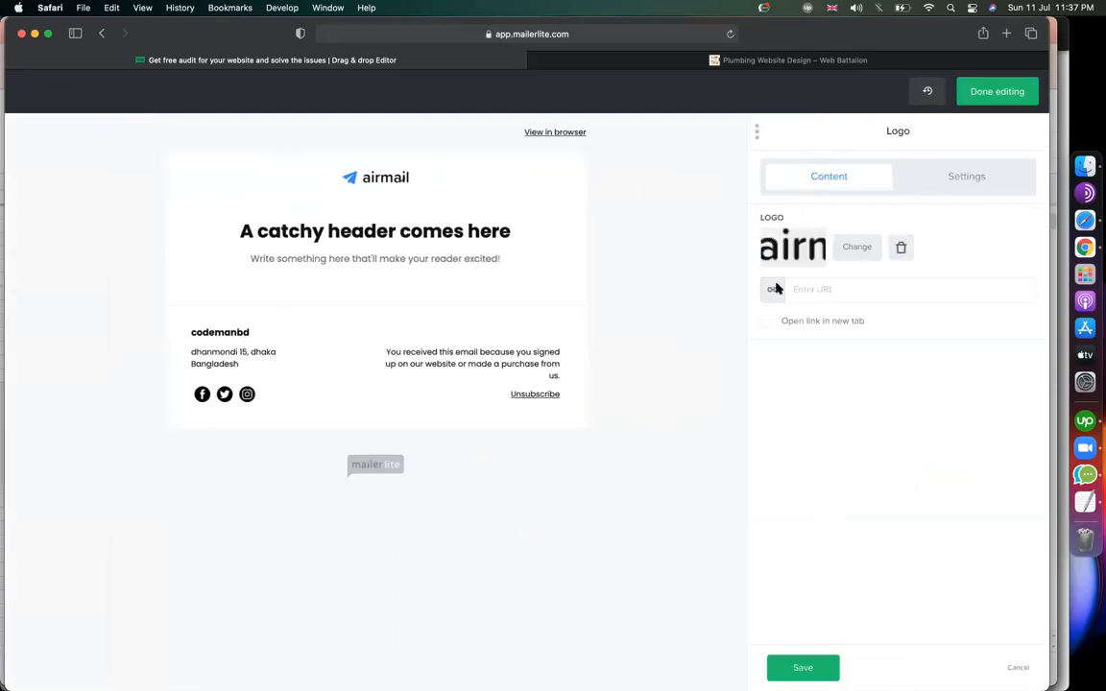
pyautogui.click(858, 247)
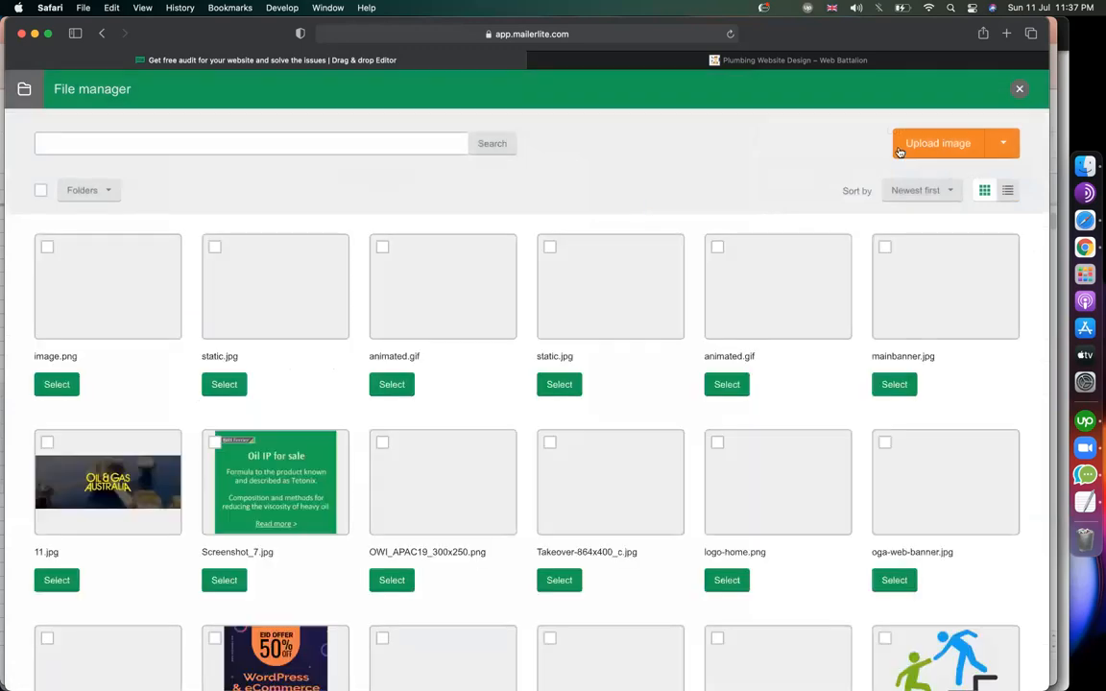
pyautogui.click(928, 148)
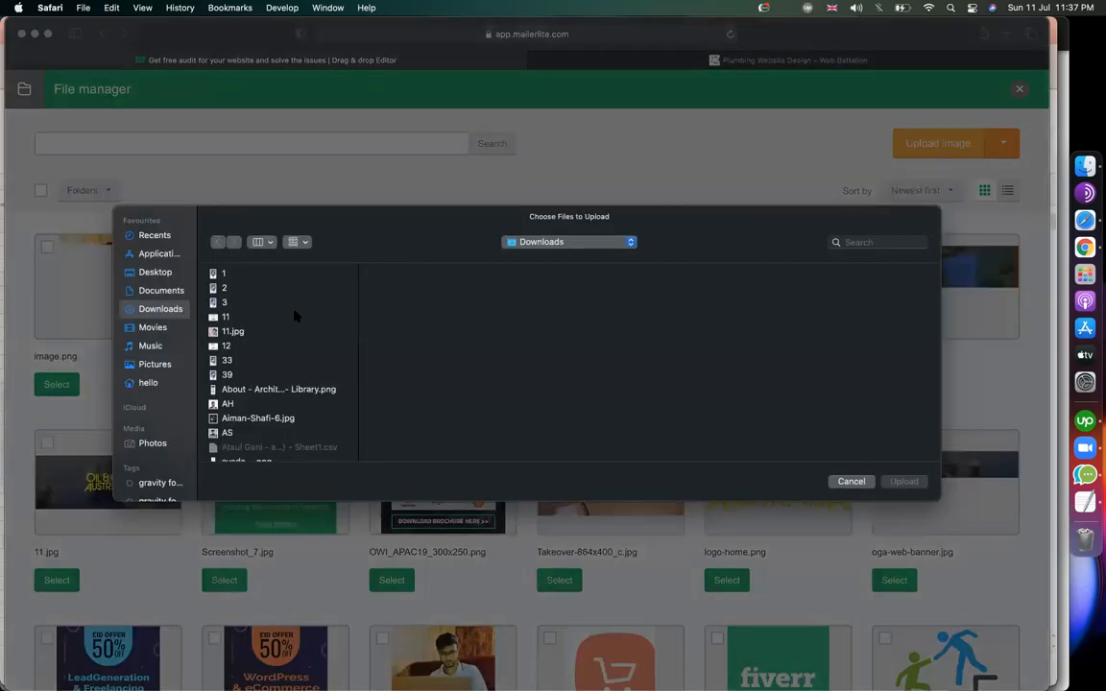
pyautogui.click(297, 316)
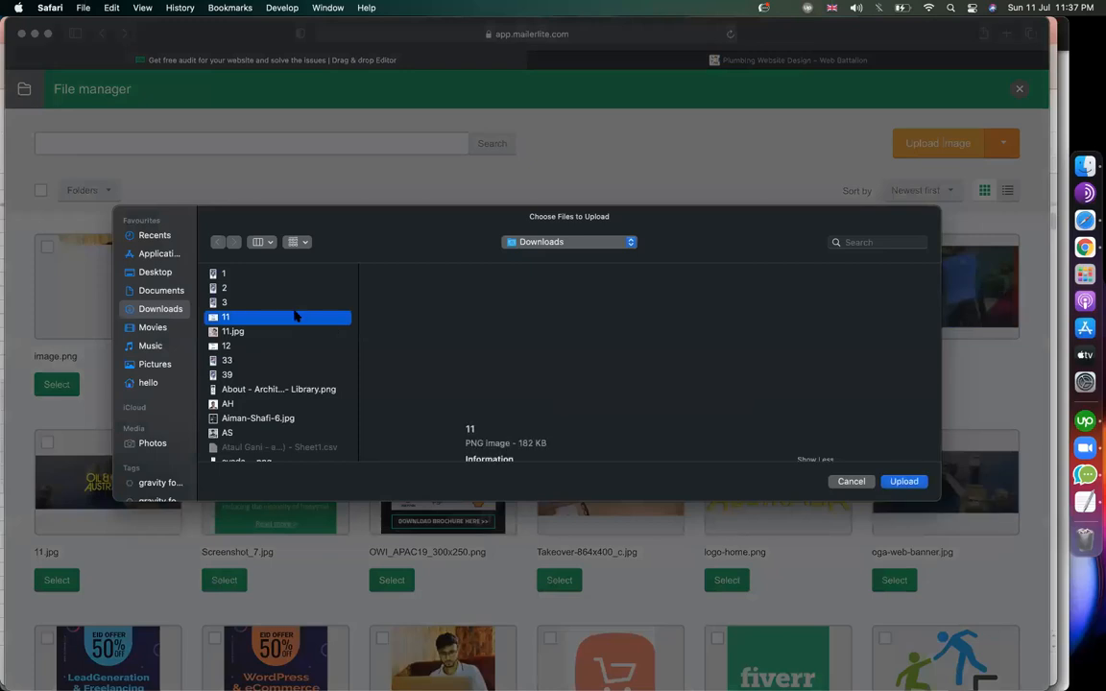
pyautogui.write('we')
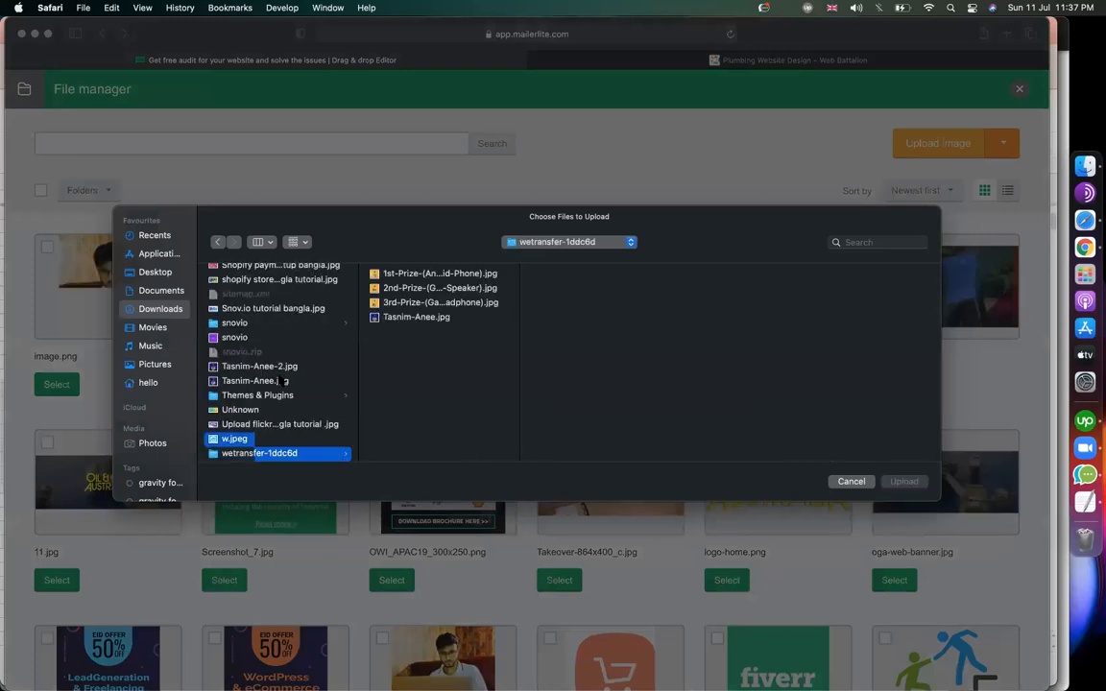
pyautogui.scroll(-5, 282, 381)
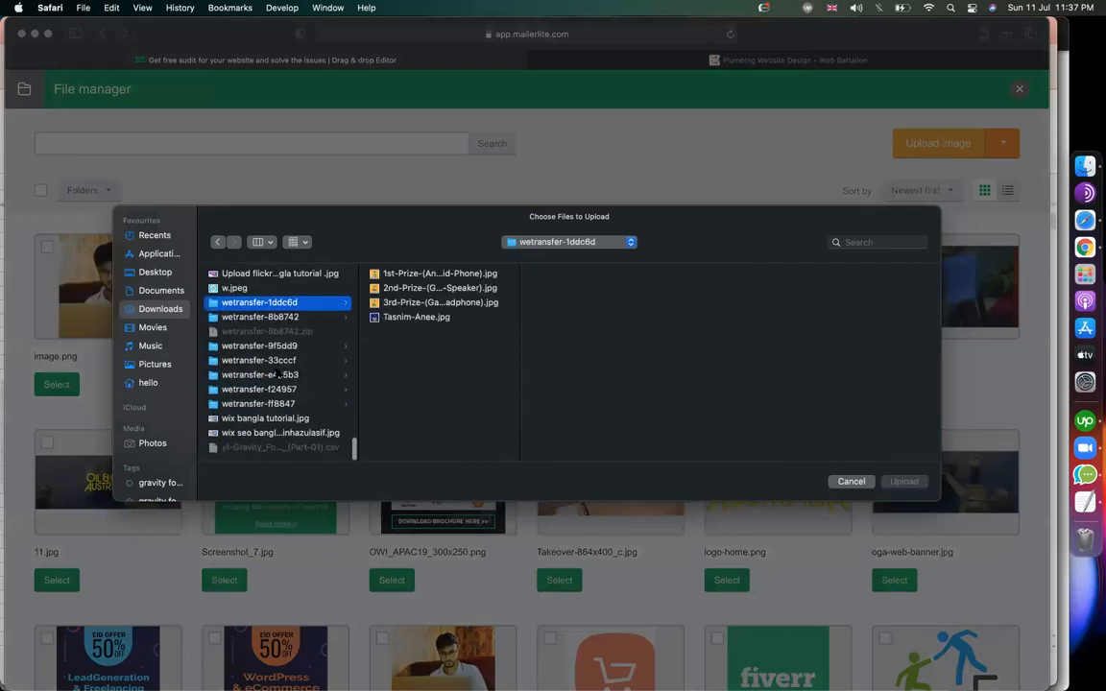
pyautogui.scroll(10, 277, 379)
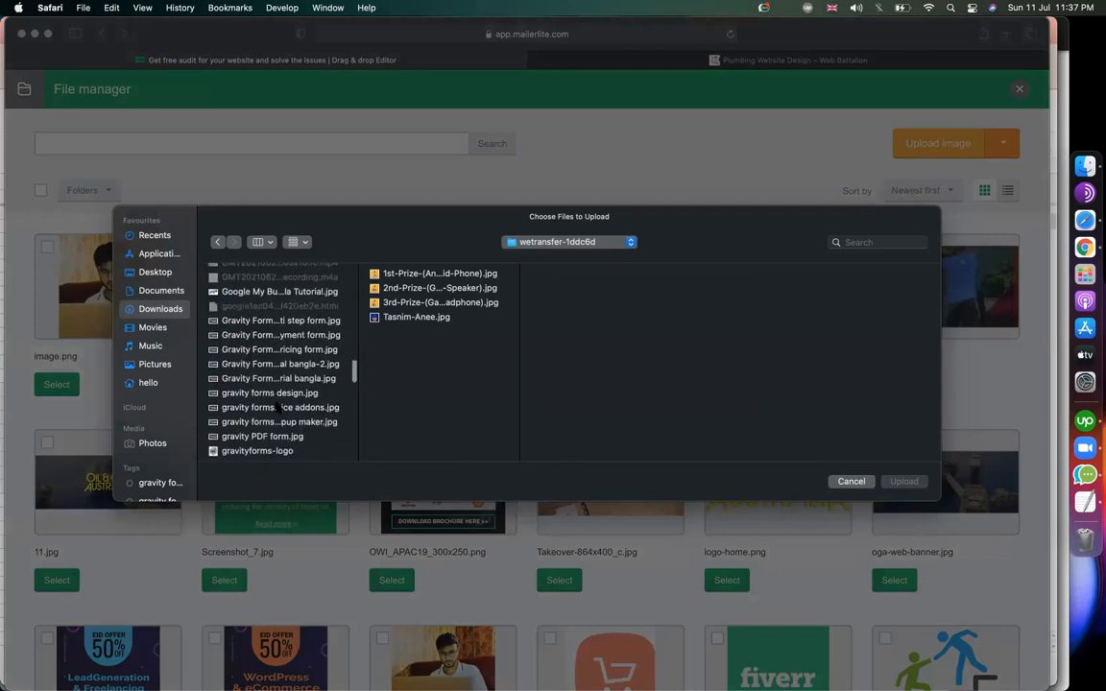
pyautogui.click(851, 482)
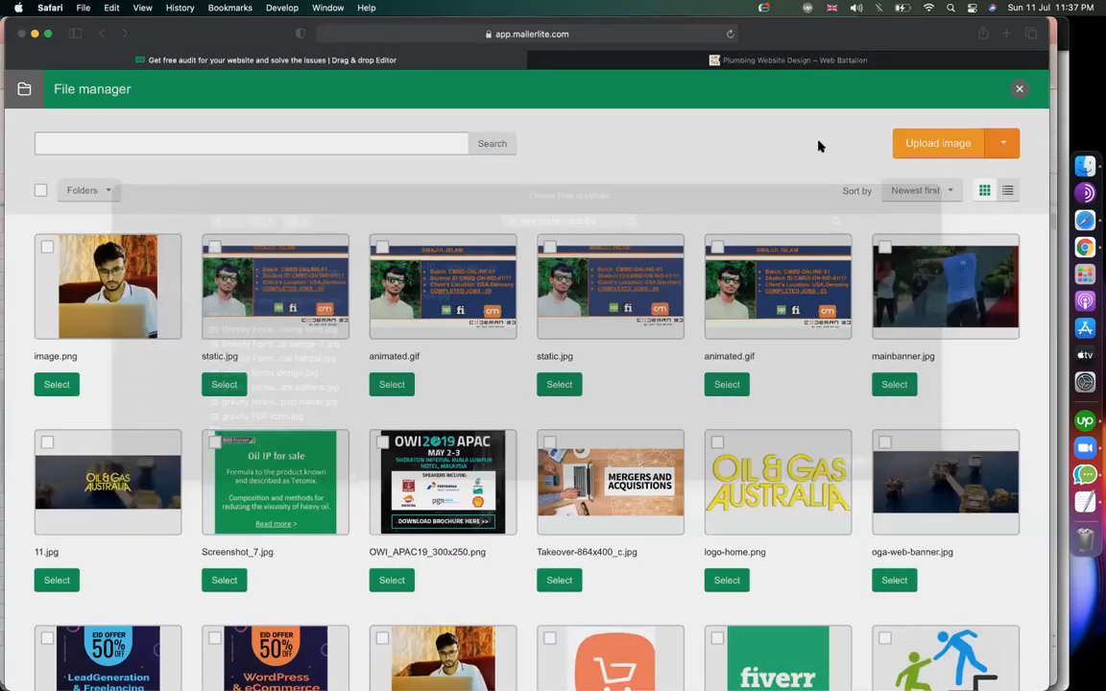
# Save the plumbing site's logo image as logo-plumber-website.
pyautogui.hotkey('ctrl', 'Tab')
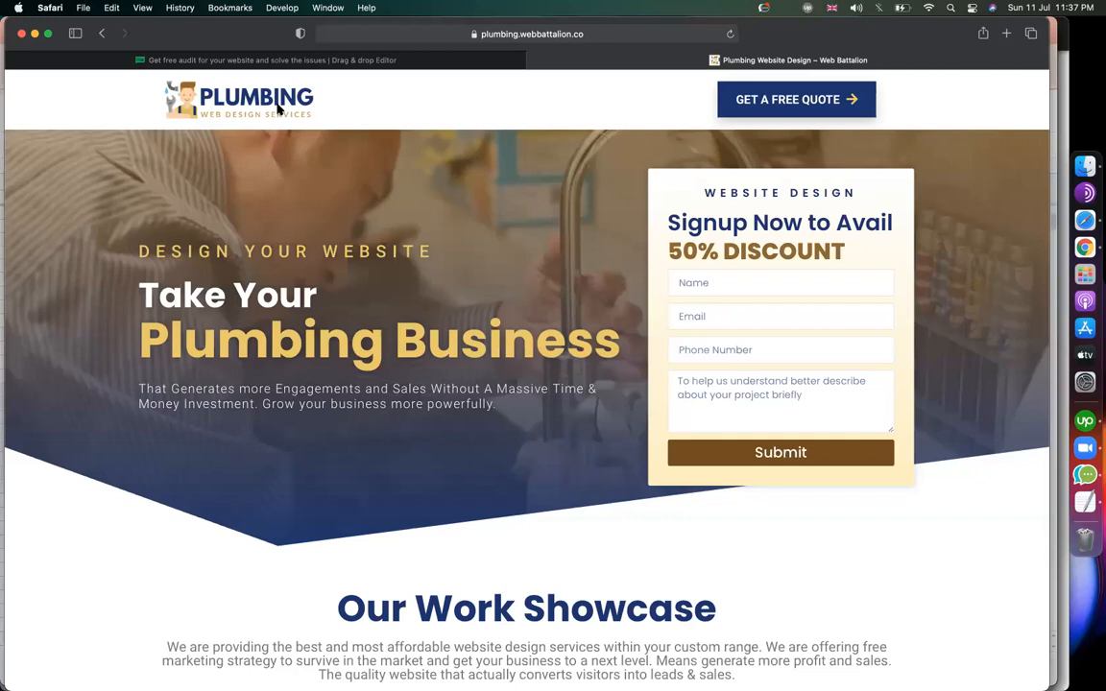
pyautogui.rightClick(329, 175)
pyautogui.click(323, 167)
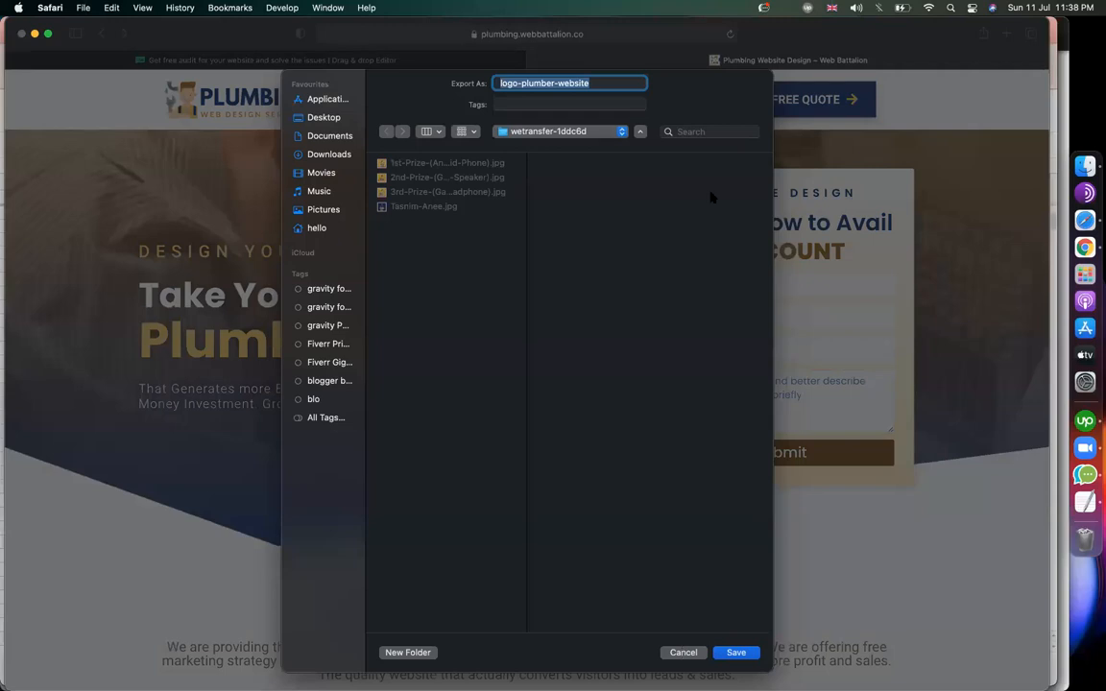
pyautogui.press('Return')
# Upload logo-plumber-website from Downloads and select it to replace the airmail logo.
pyautogui.click(459, 63)
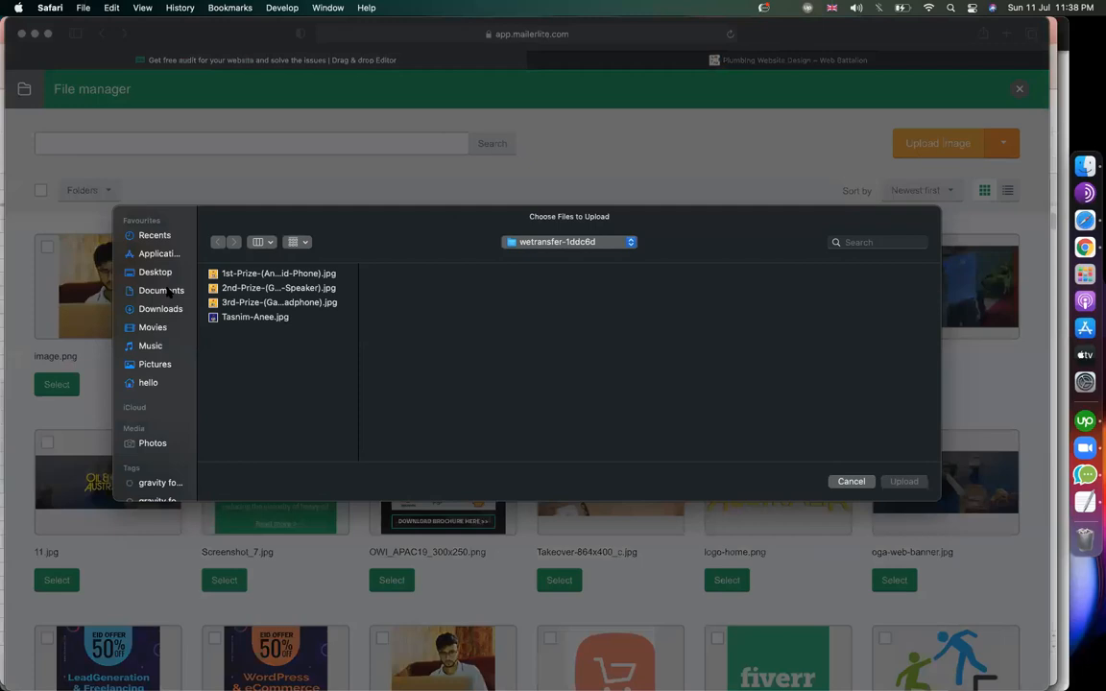
pyautogui.click(162, 309)
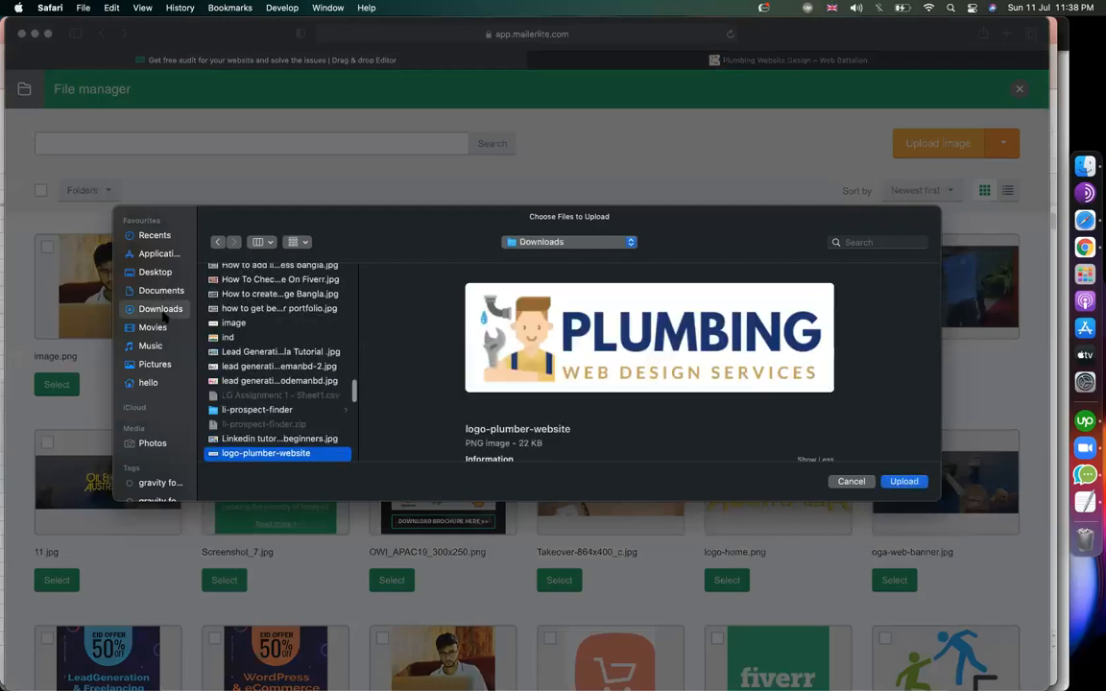
pyautogui.press('Return')
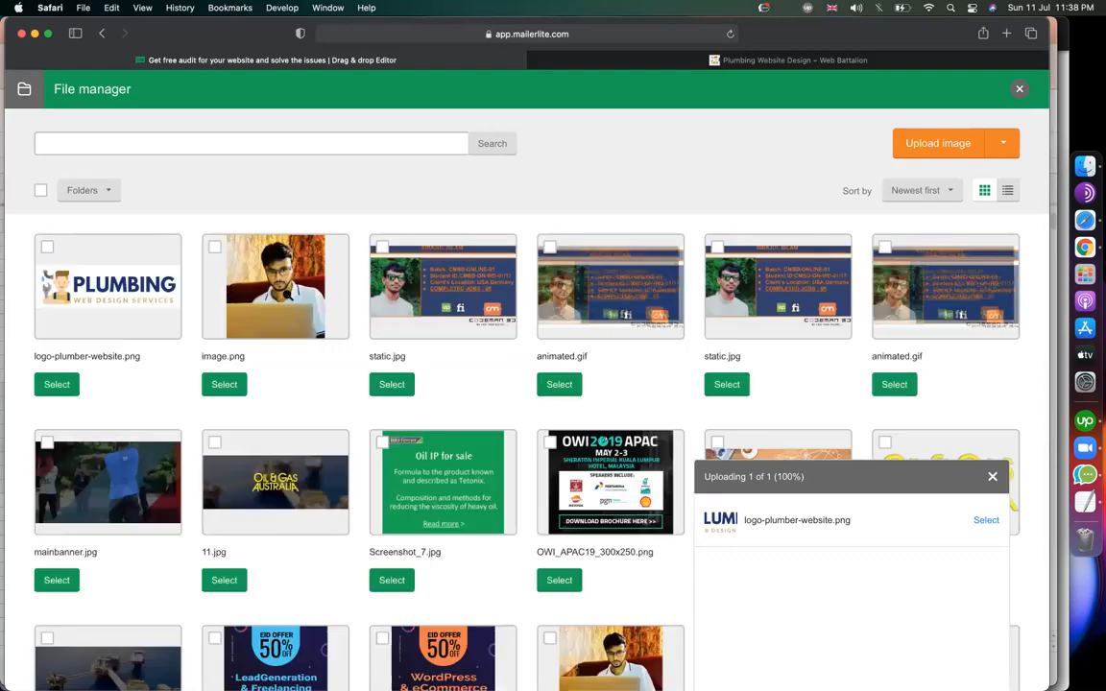
pyautogui.click(49, 383)
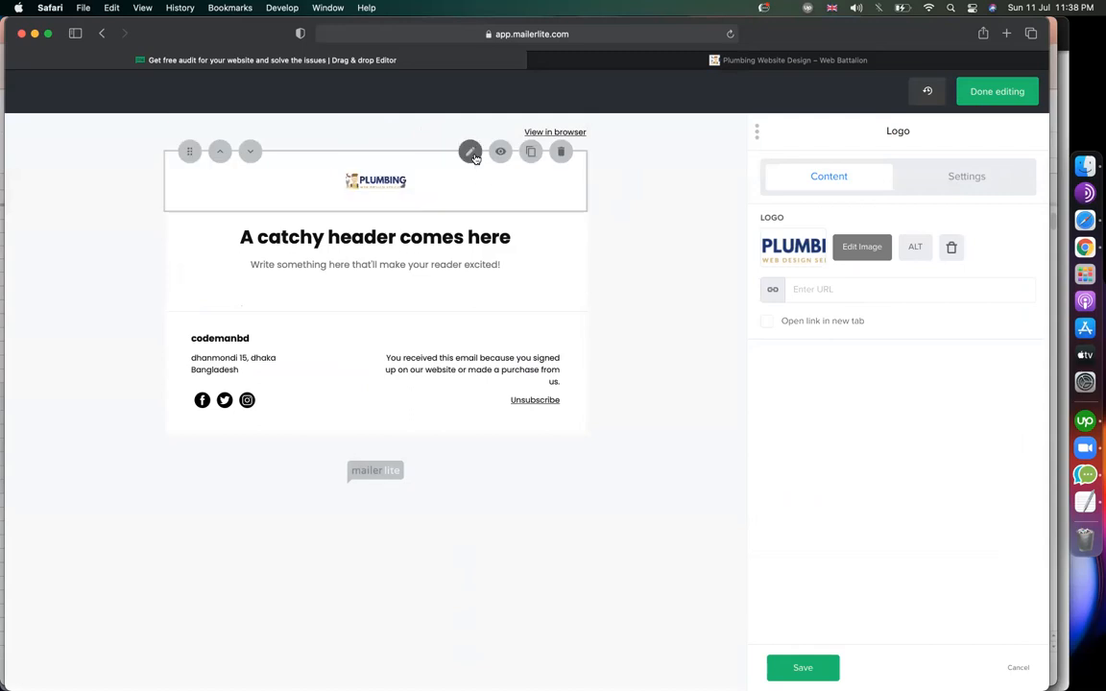
# Keep the PLUMBING logo centre-aligned, raise its top padding to 40, and save the logo block.
pyautogui.click(981, 177)
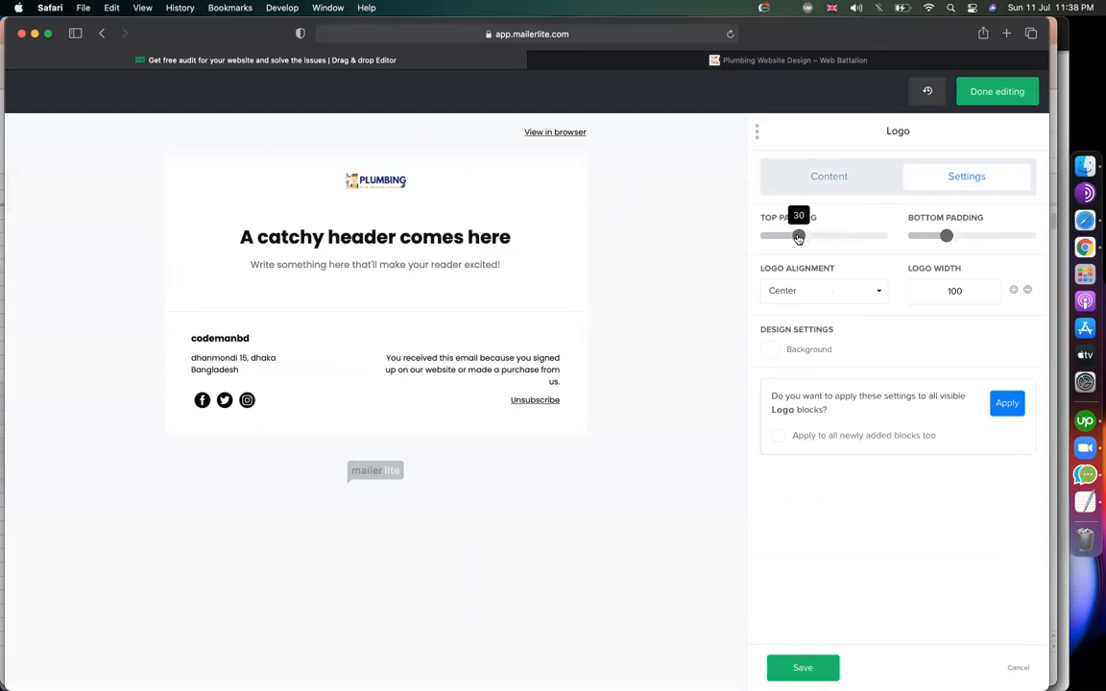
pyautogui.click(796, 293)
pyautogui.click(793, 317)
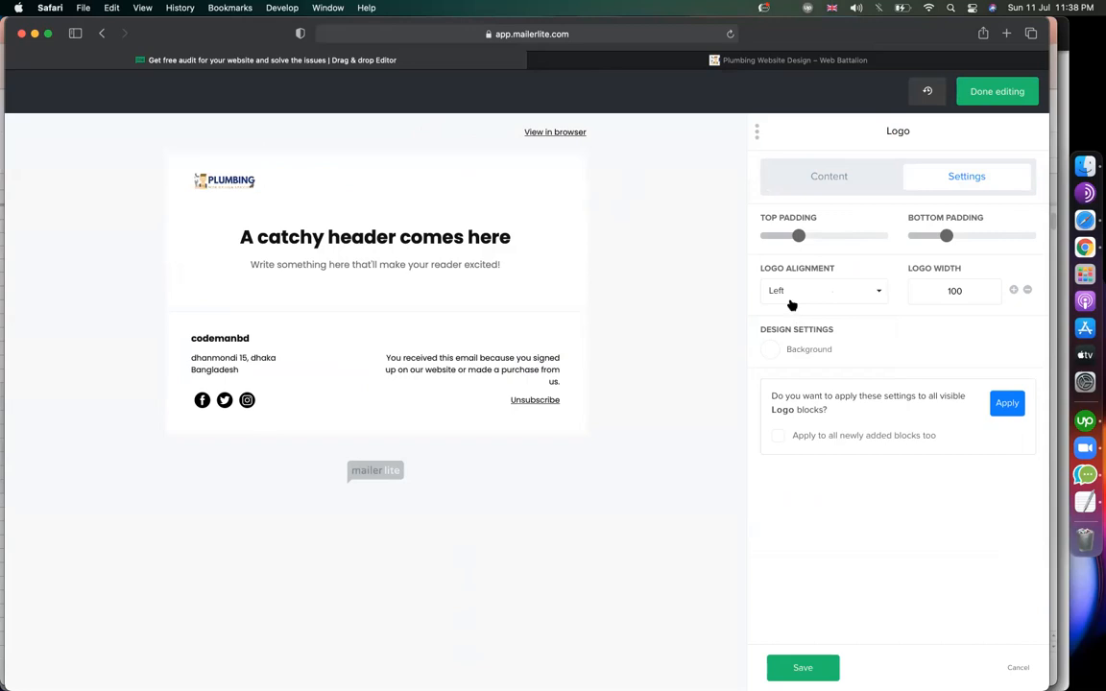
pyautogui.click(792, 299)
pyautogui.click(789, 339)
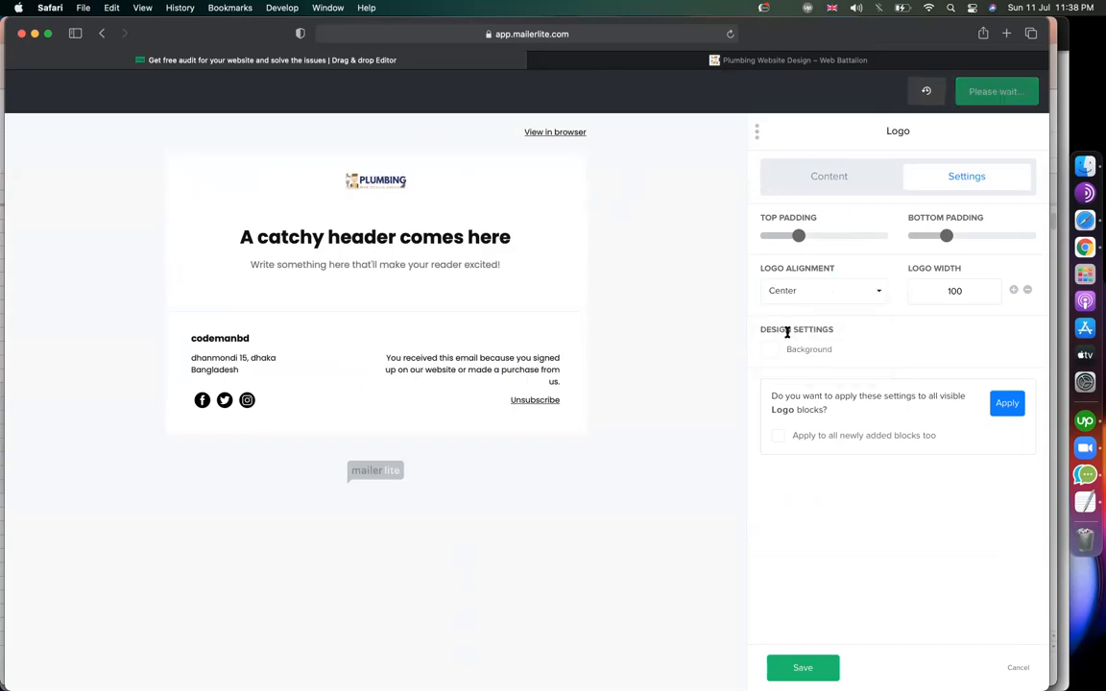
pyautogui.doubleClick(949, 291)
pyautogui.moveTo(949, 235)
pyautogui.mouseDown()
pyautogui.moveTo(970, 237)
pyautogui.moveTo(946, 236)
pyautogui.mouseUp()
pyautogui.moveTo(807, 240)
pyautogui.moveTo(808, 241); pyautogui.dragTo(801, 240)
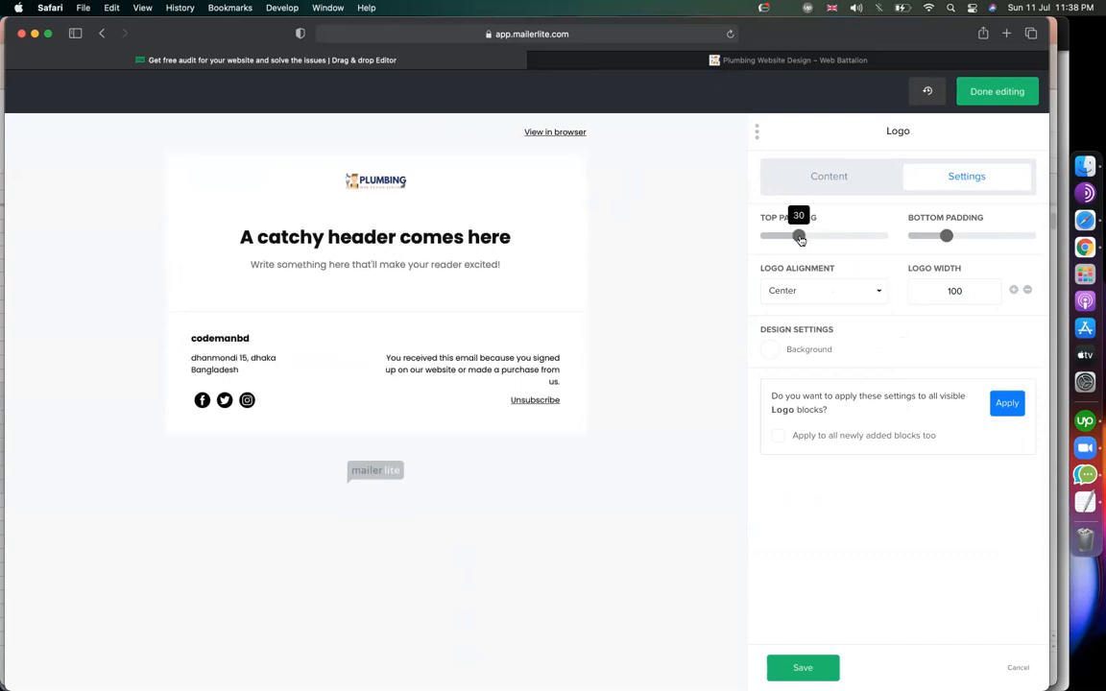
pyautogui.click(803, 668)
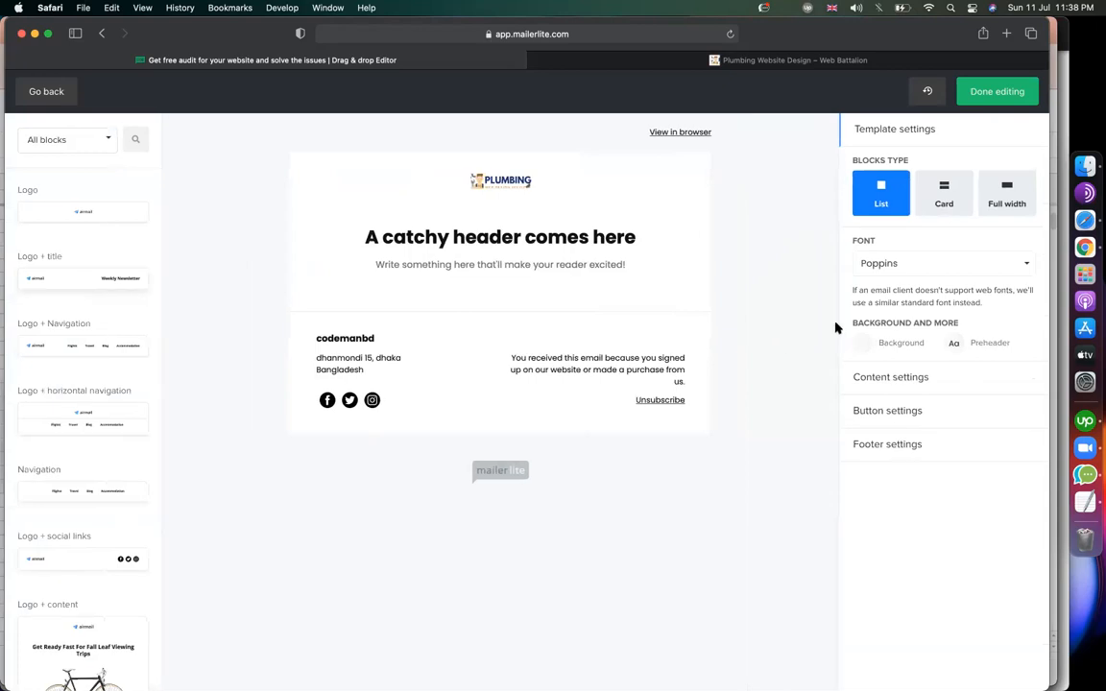
# Compare the Card and List block types, finally setting the email blocks to Full width.
pyautogui.click(942, 200)
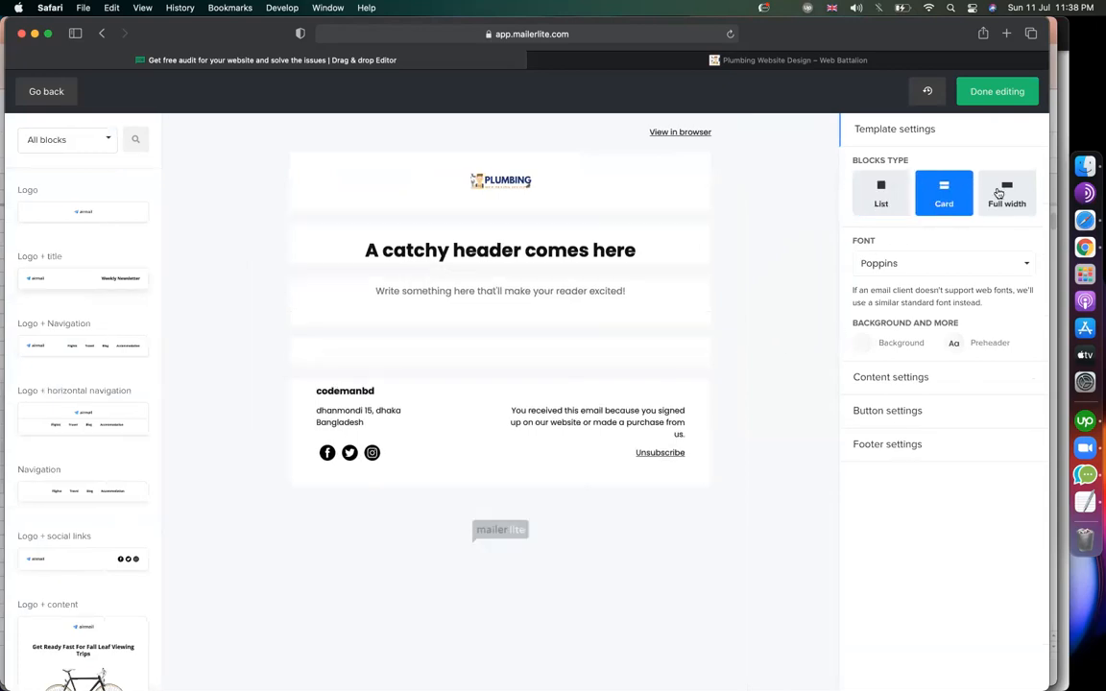
pyautogui.click(999, 193)
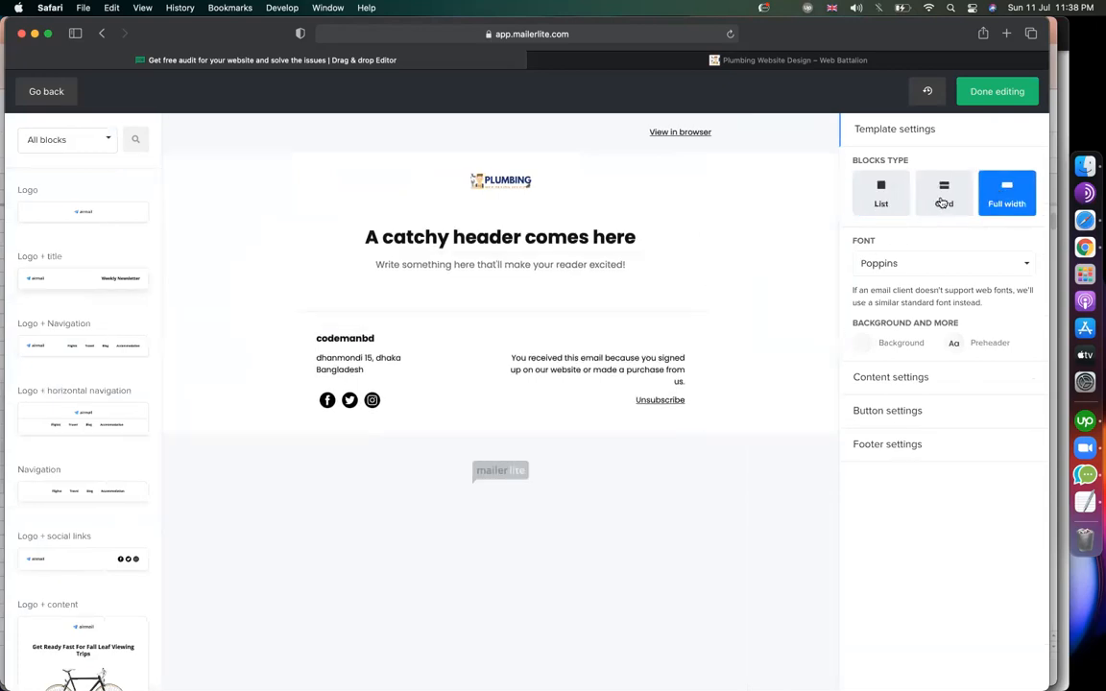
pyautogui.click(933, 202)
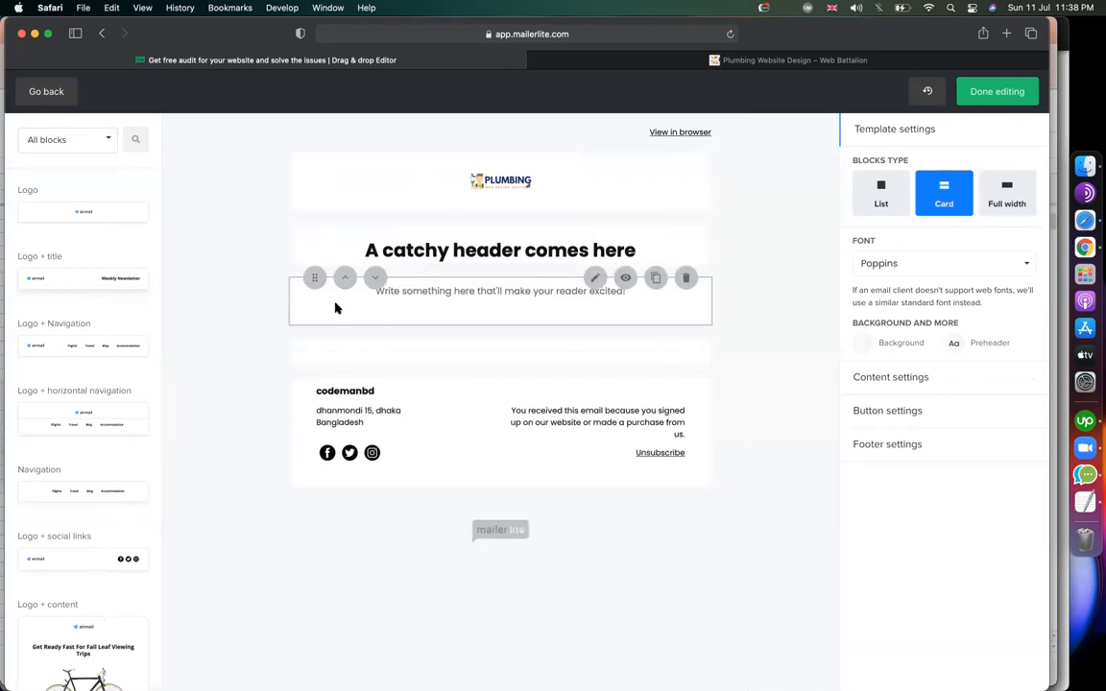
pyautogui.click(876, 194)
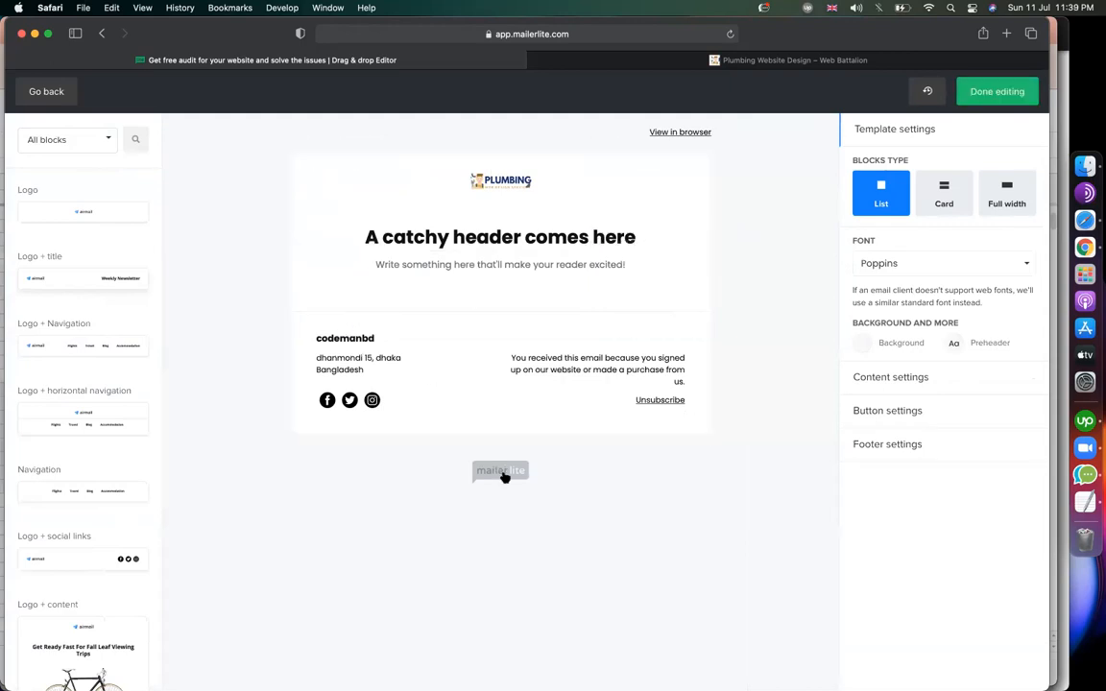
pyautogui.click(942, 197)
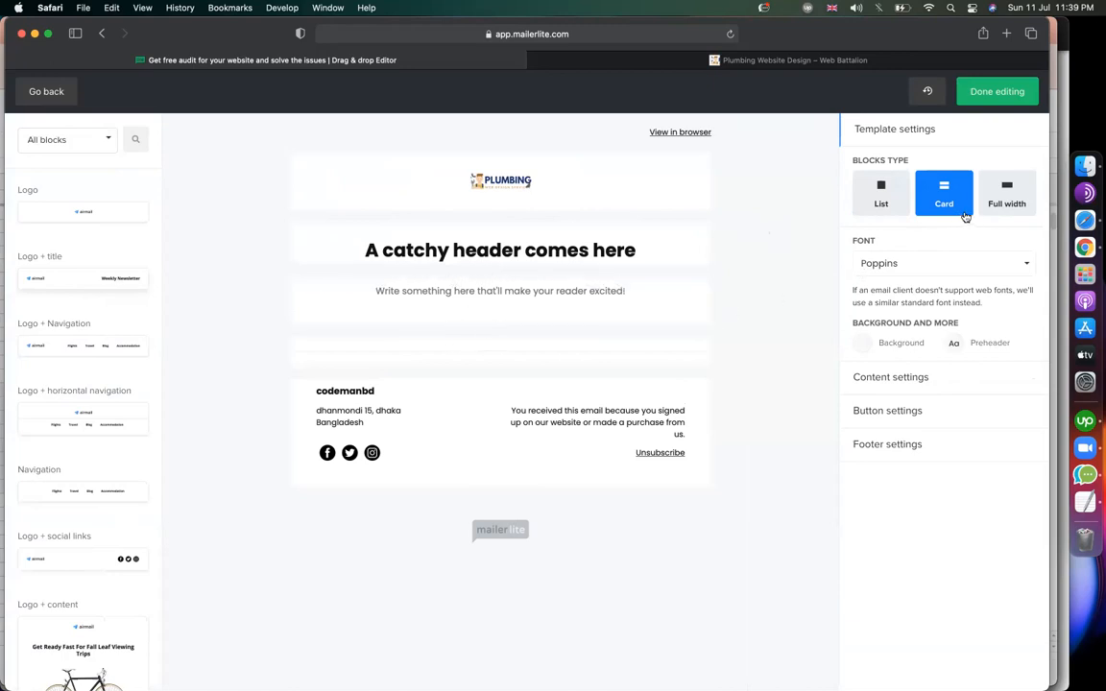
pyautogui.click(1001, 199)
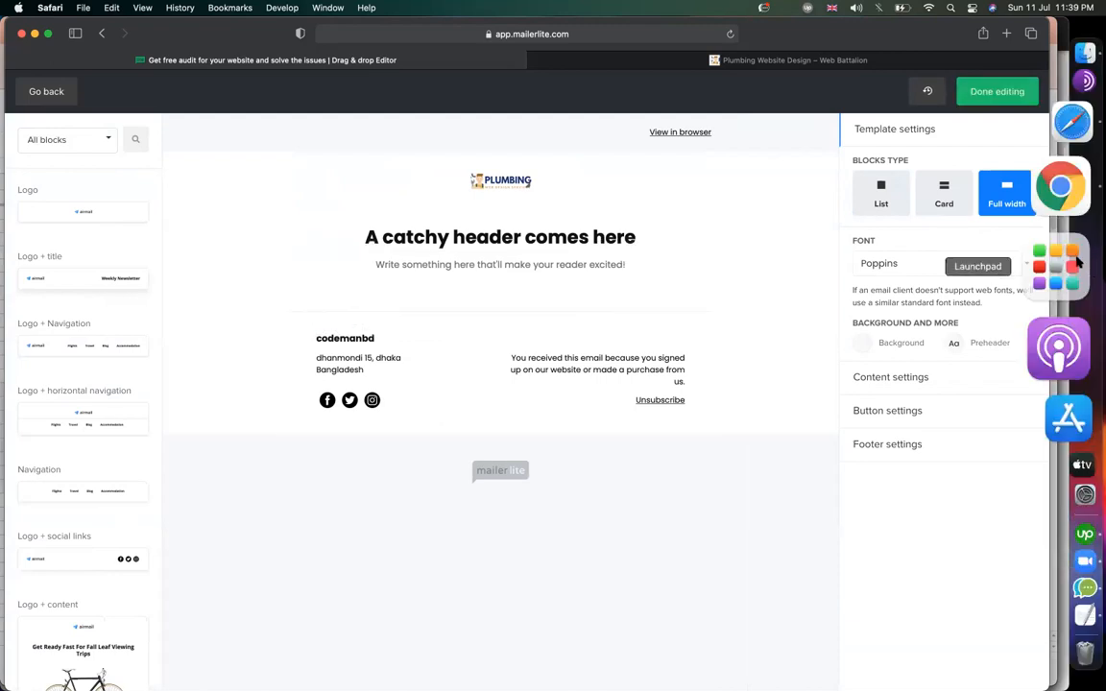
# Open Gmail in Chrome and read through the Google Analytics snapshot email.
pyautogui.click(1056, 224)
pyautogui.click(254, 31)
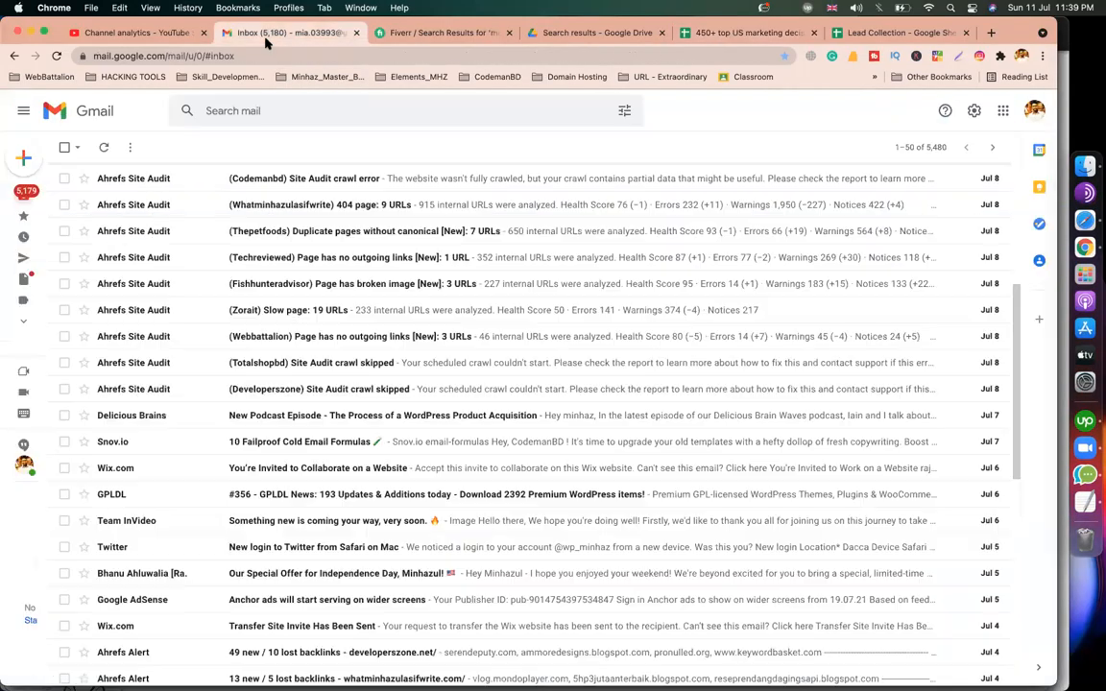
pyautogui.click(319, 176)
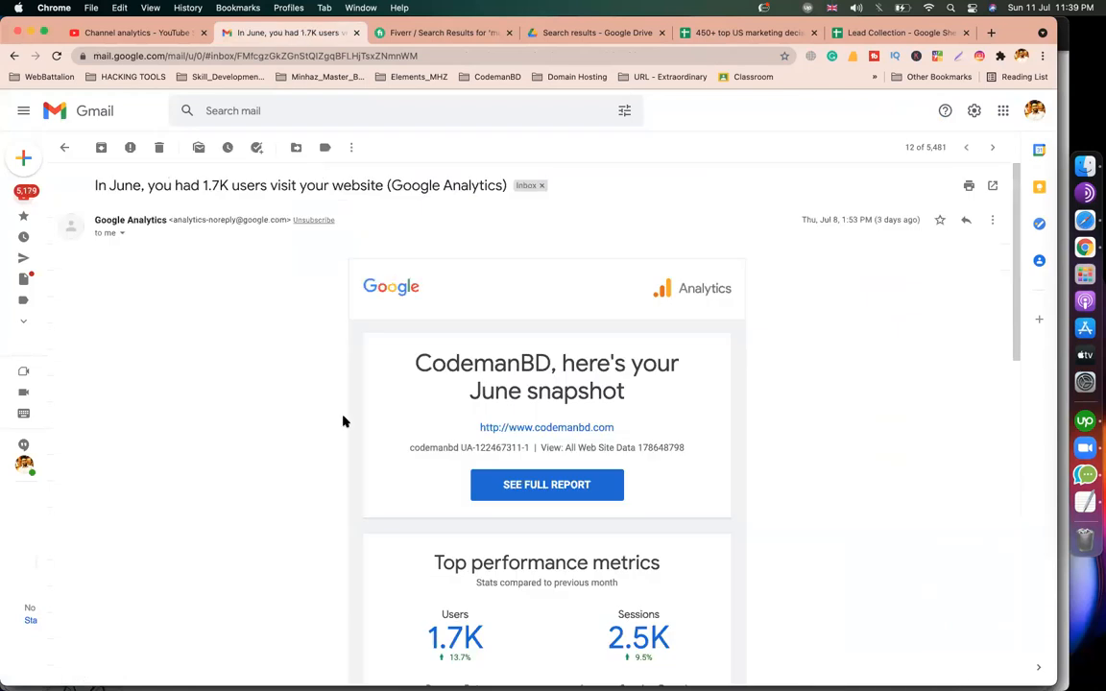
pyautogui.scroll(-5, 344, 421)
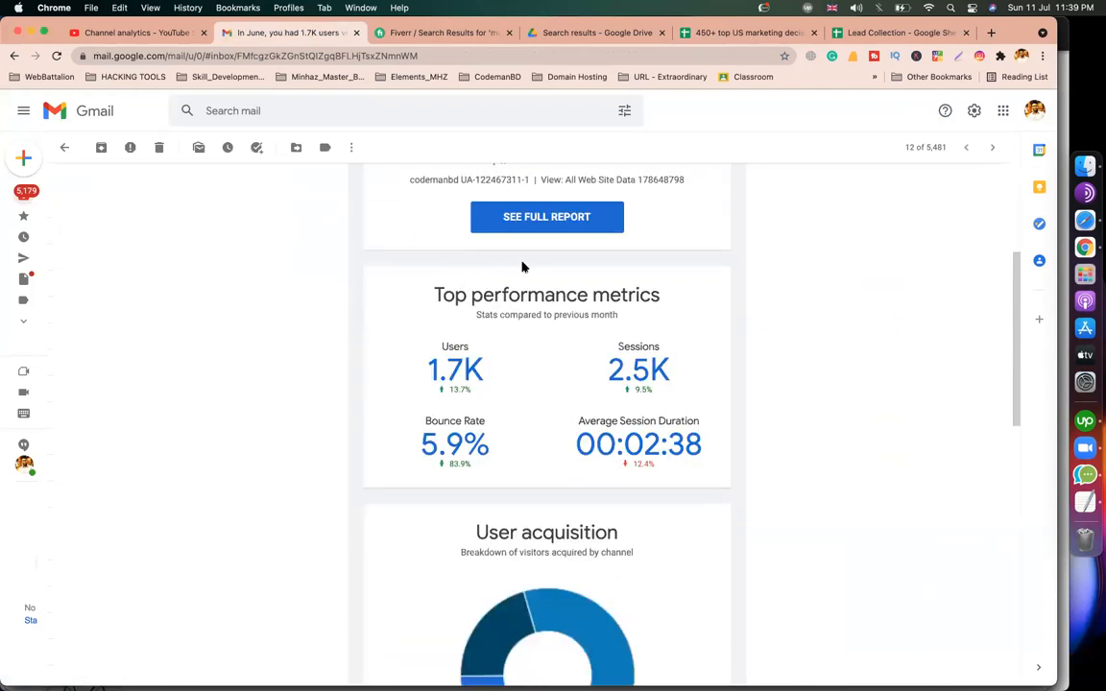
pyautogui.scroll(3, 523, 267)
pyautogui.scroll(3, 523, 267)
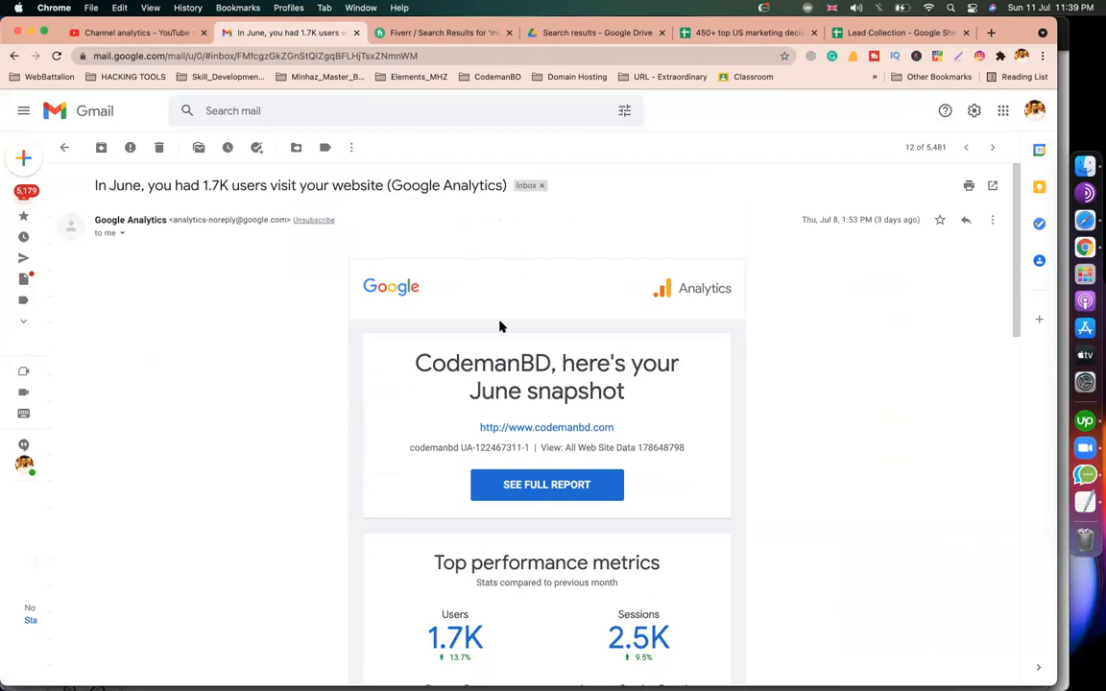
pyautogui.scroll(-2, 441, 403)
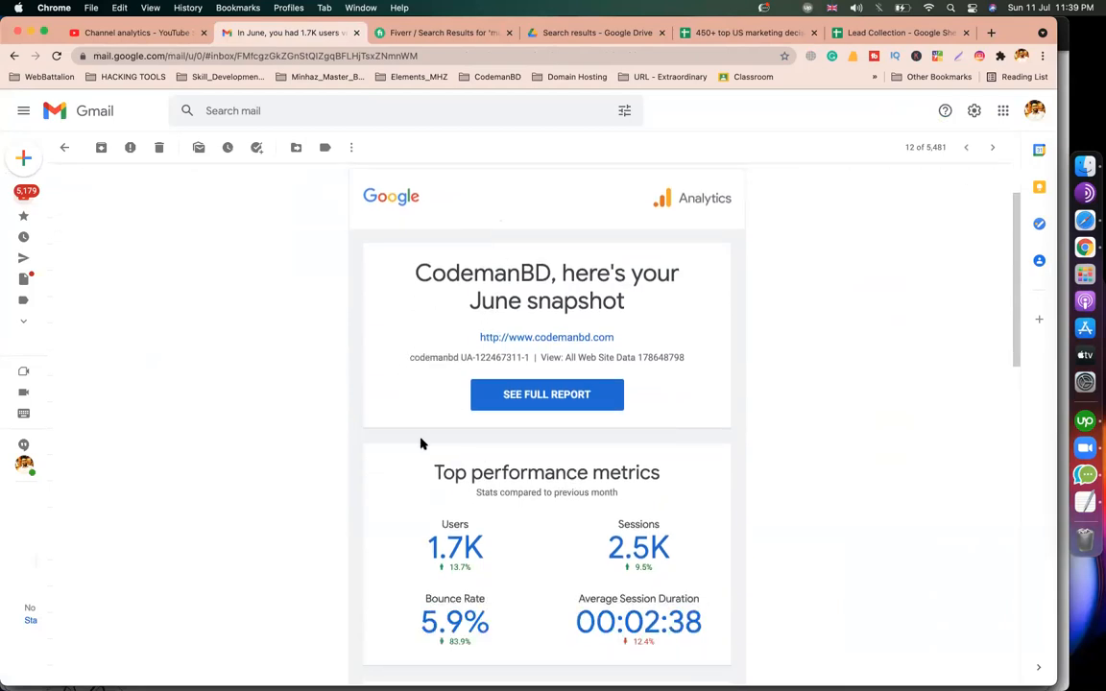
pyautogui.scroll(-4, 421, 443)
pyautogui.moveTo(23, 192)
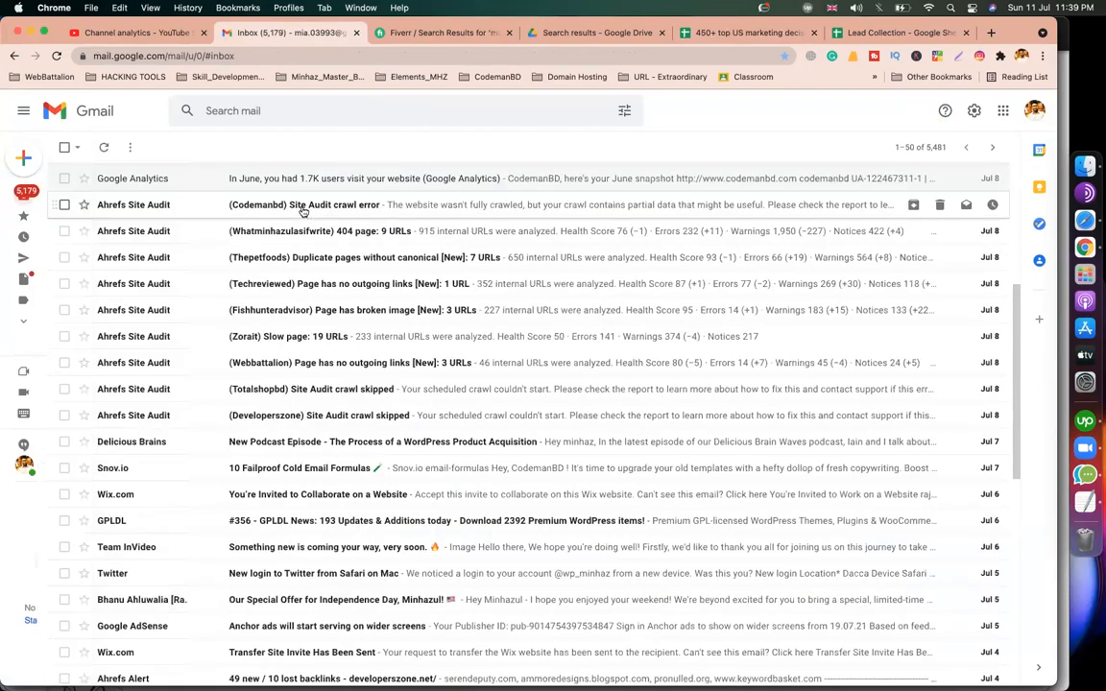
# Read the crawl error, 404 pages and duplicate pages site audit emails, then return to MailerLite.
pyautogui.click(302, 205)
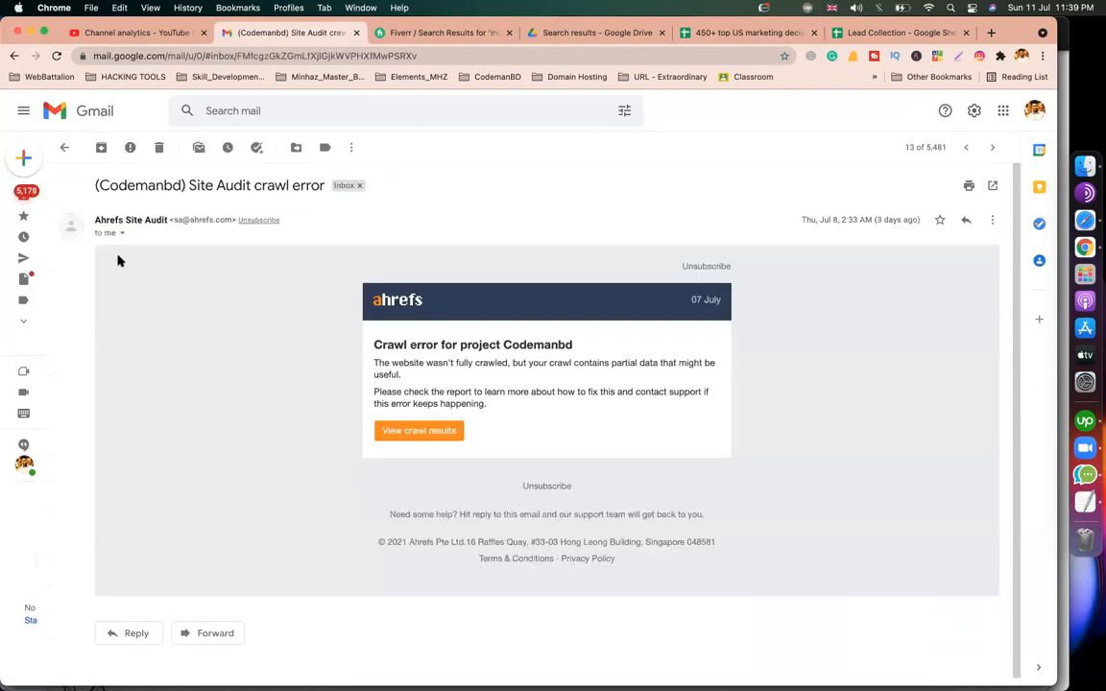
pyautogui.click(27, 195)
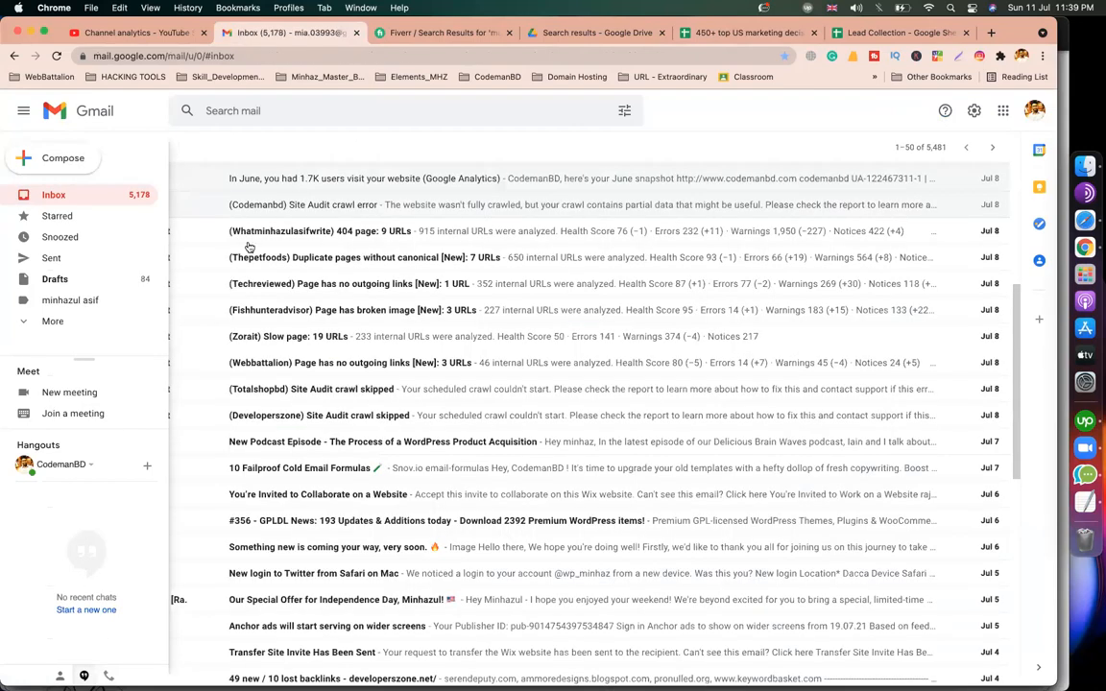
pyautogui.click(254, 239)
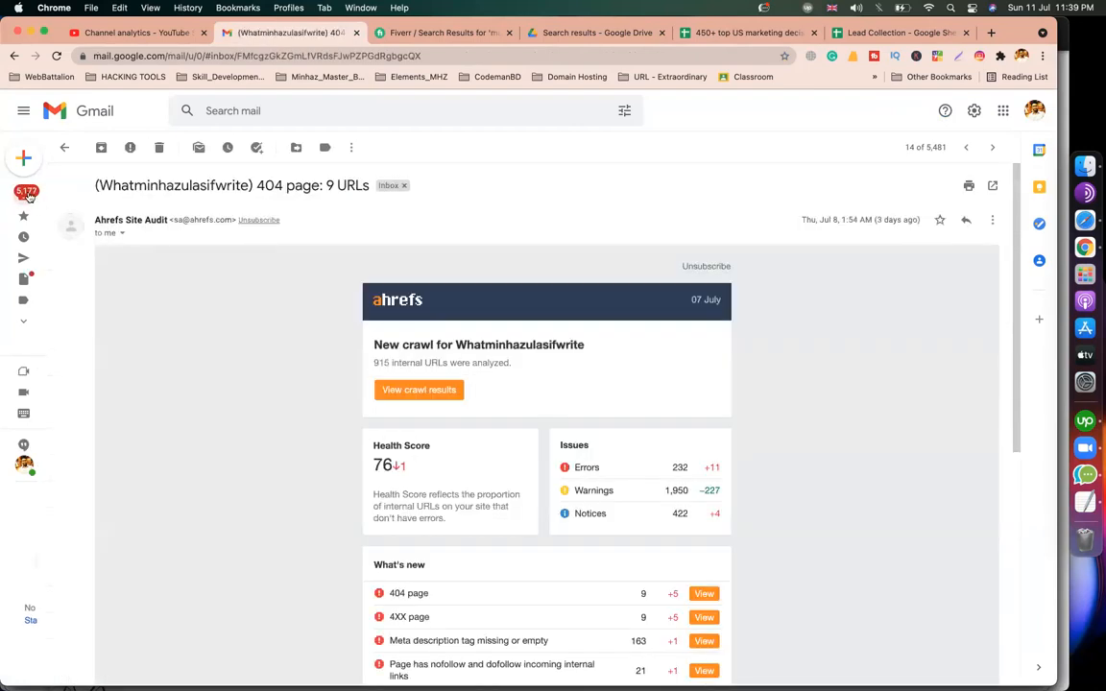
pyautogui.click(26, 180)
pyautogui.click(261, 259)
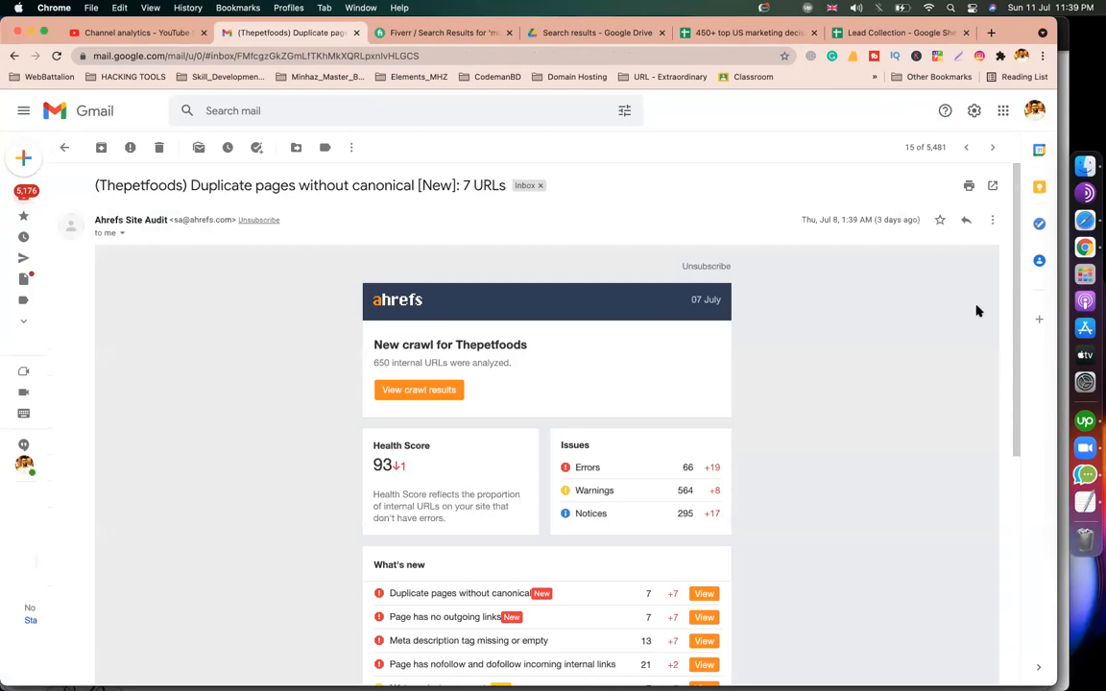
pyautogui.click(1084, 220)
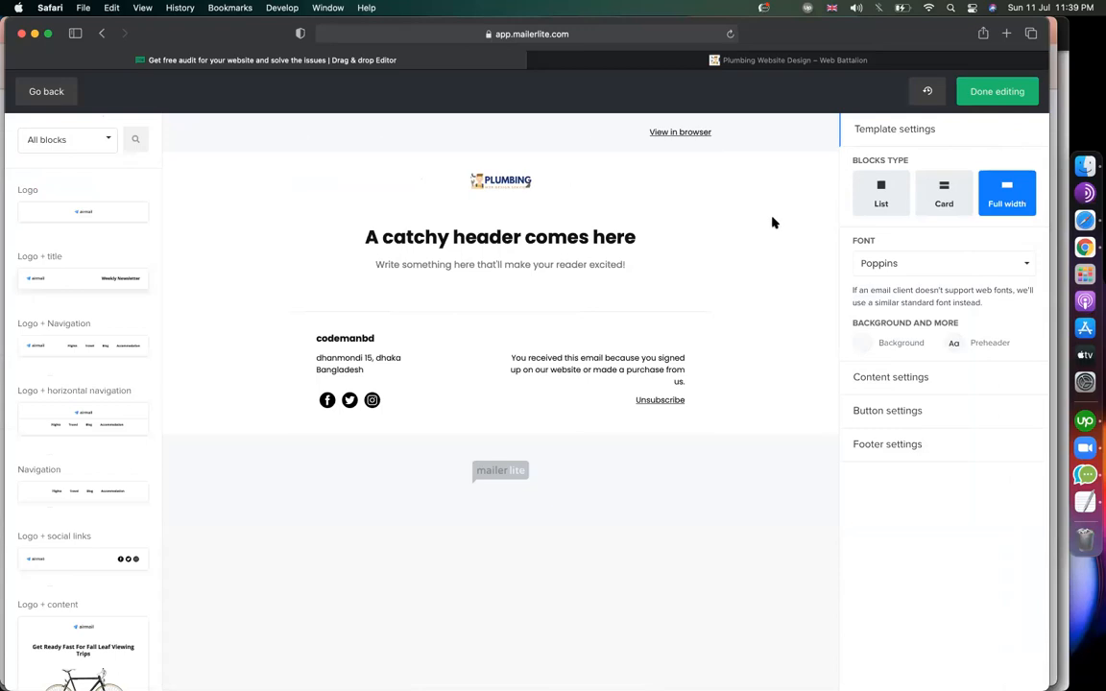
# Switch the email blocks to List and set the email font to Helvetica after trying Arial.
pyautogui.click(940, 197)
pyautogui.click(881, 200)
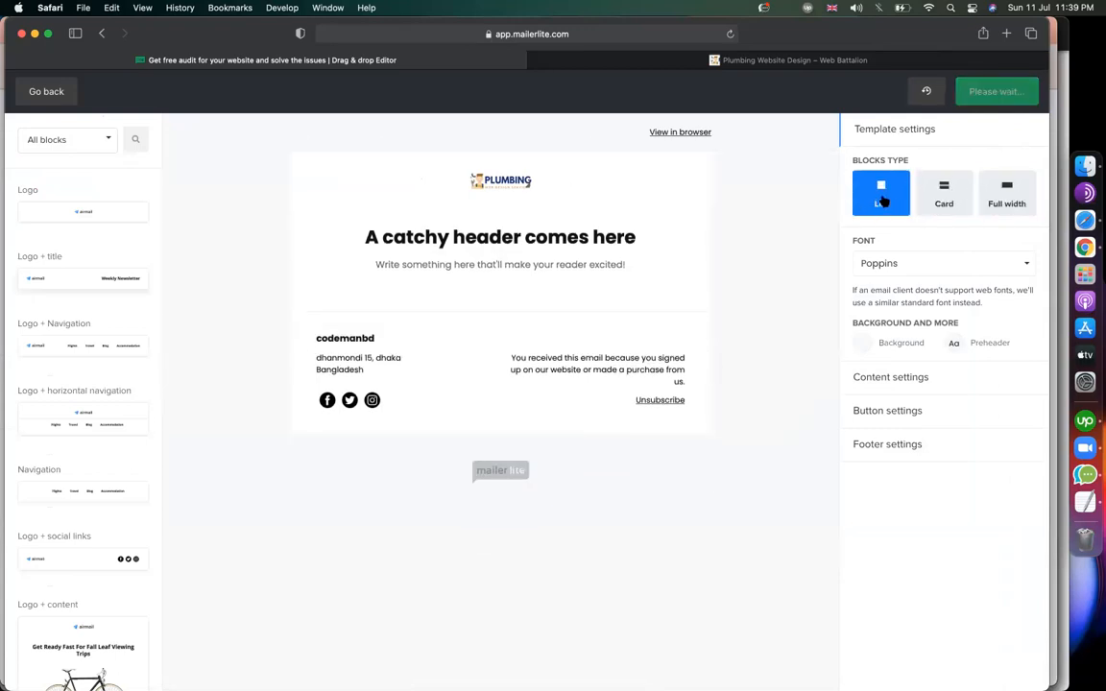
pyautogui.click(884, 269)
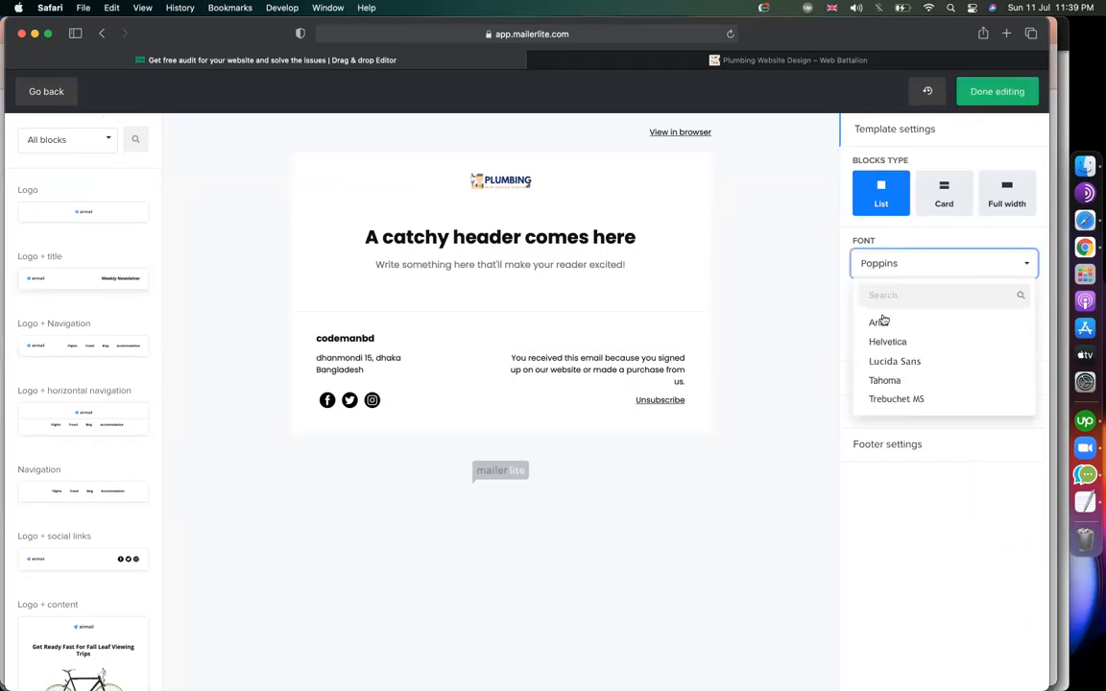
pyautogui.click(879, 322)
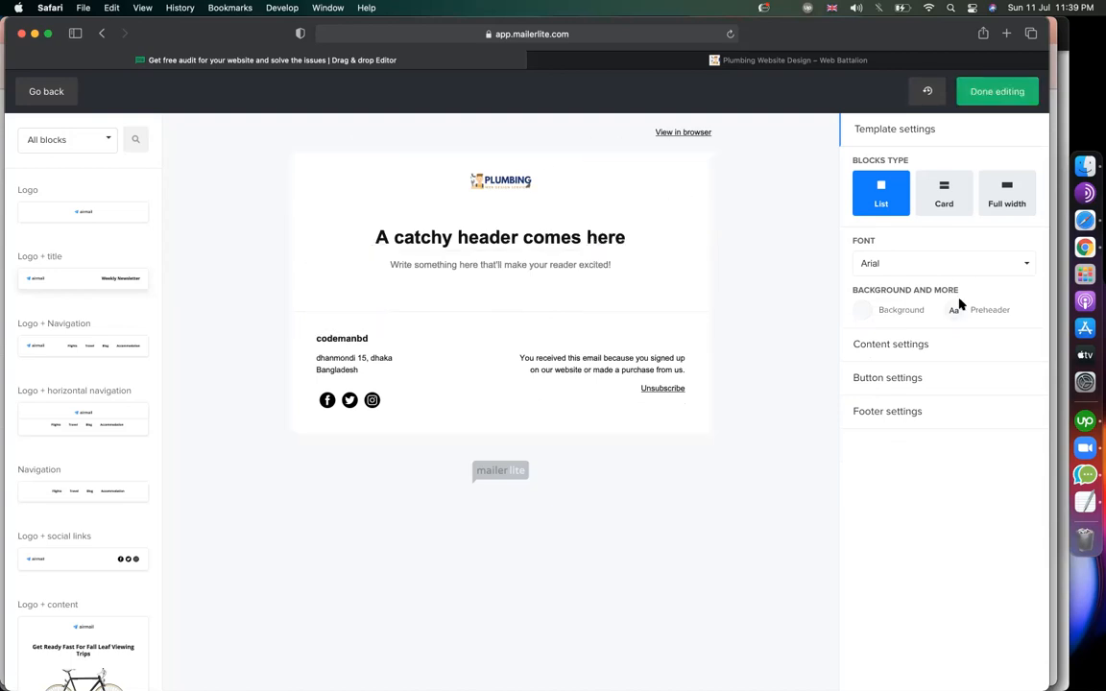
pyautogui.click(946, 267)
pyautogui.click(928, 340)
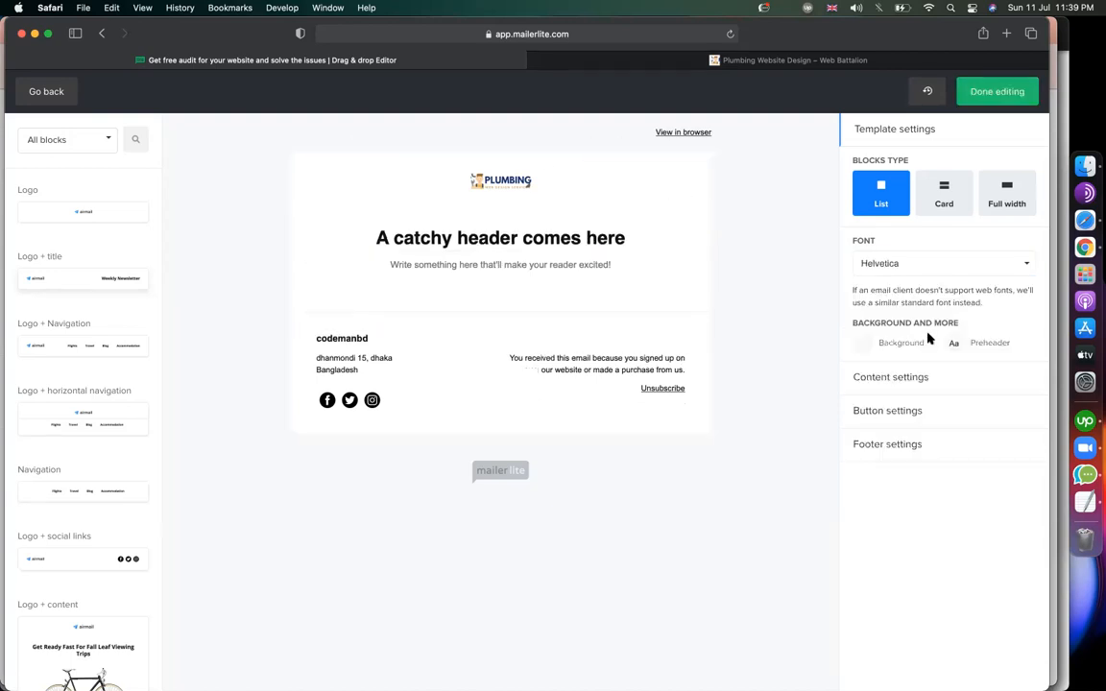
# Set the email background to light blue #e6f2ff, then view the Content and Button style settings.
pyautogui.click(868, 352)
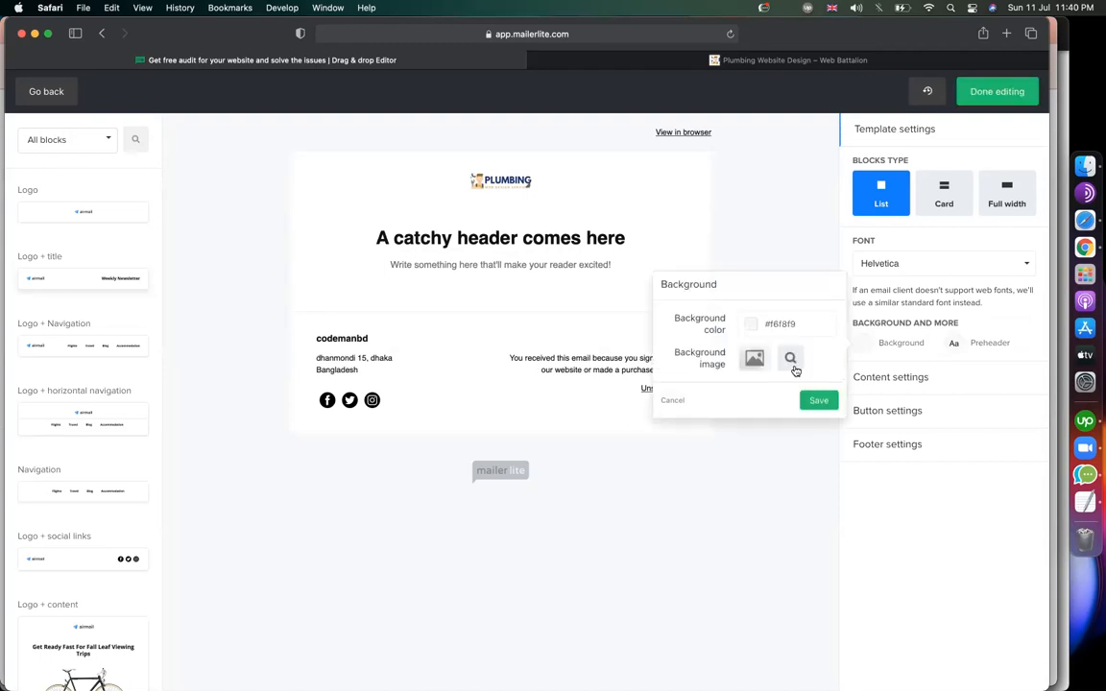
pyautogui.click(750, 326)
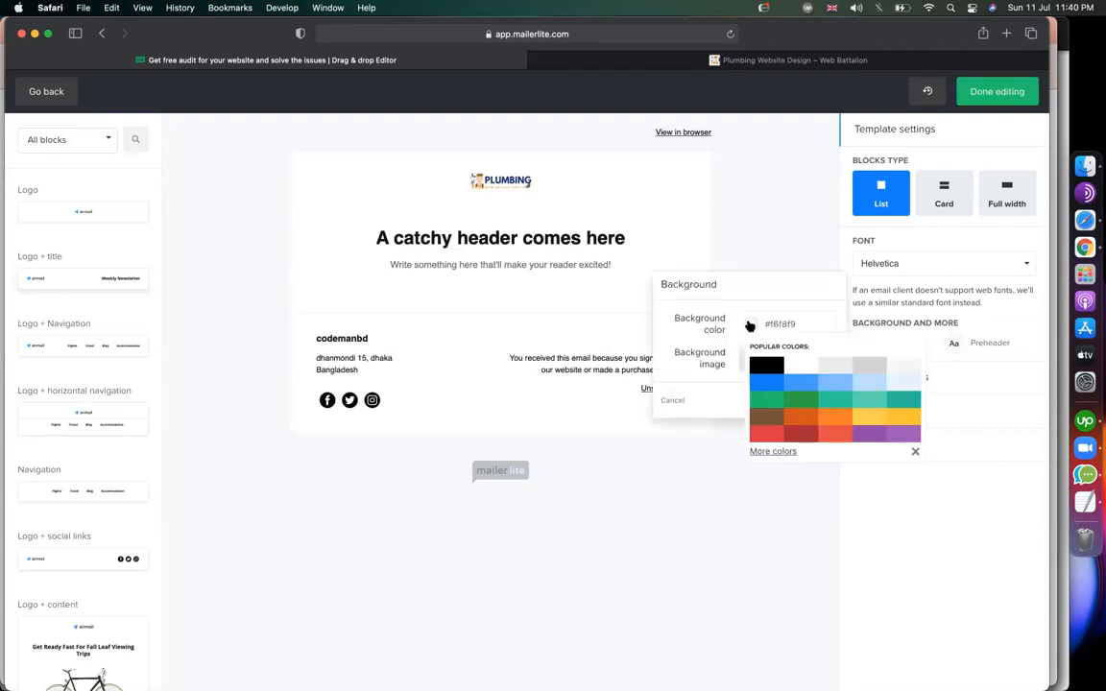
pyautogui.click(915, 385)
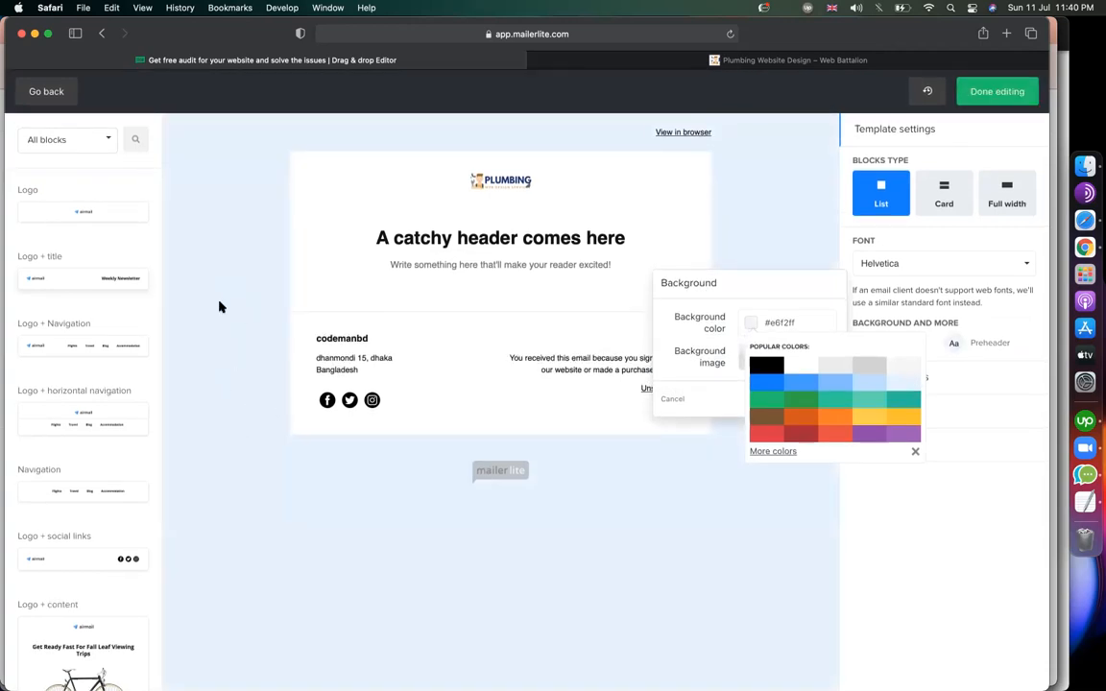
pyautogui.click(851, 372)
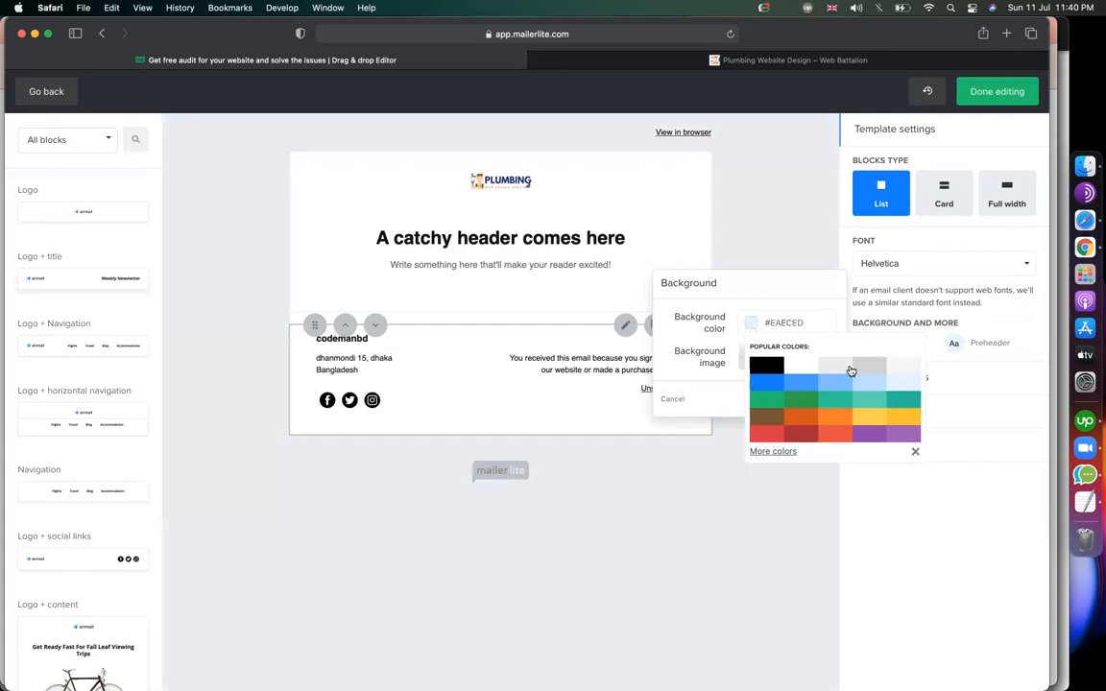
pyautogui.click(908, 384)
pyautogui.click(779, 516)
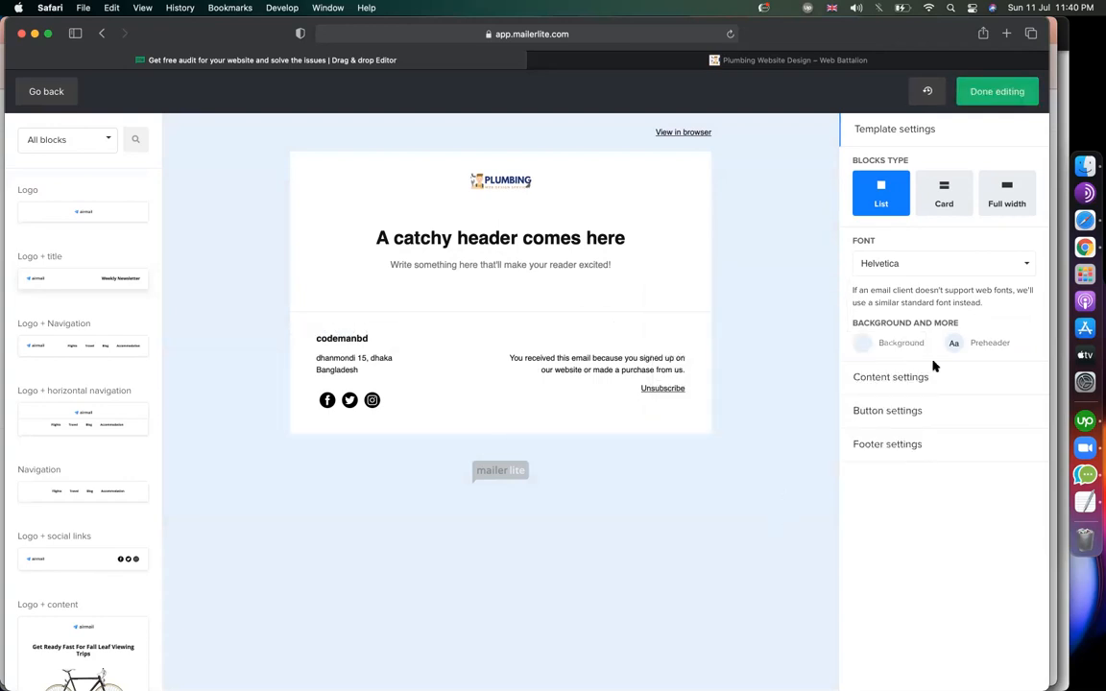
pyautogui.click(869, 377)
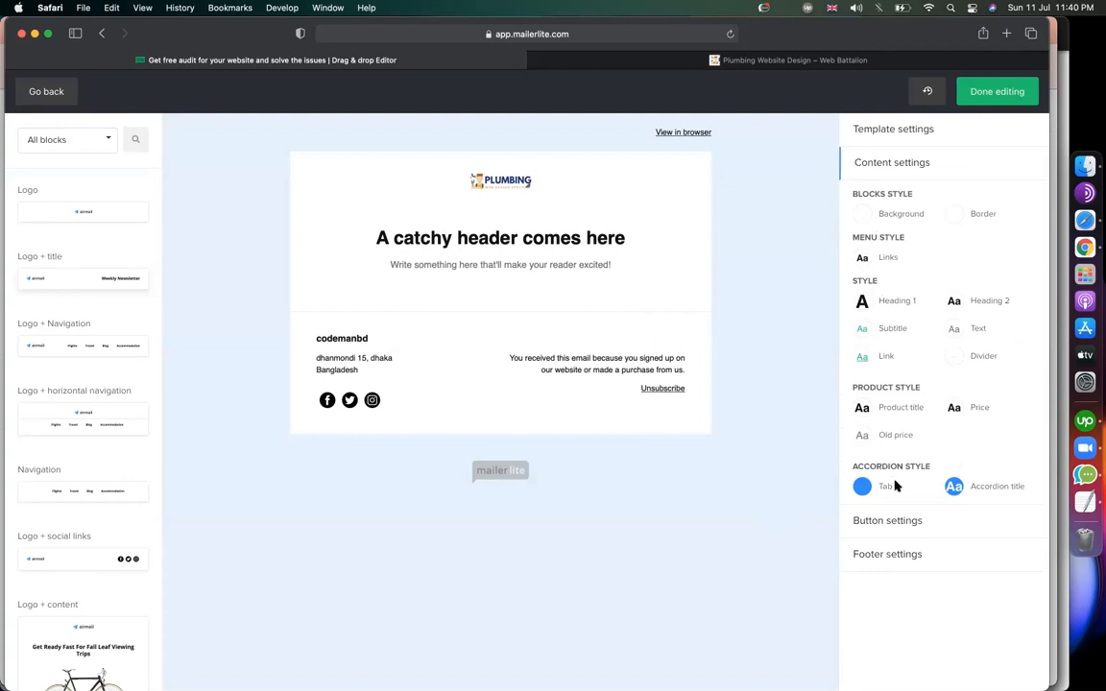
pyautogui.click(906, 535)
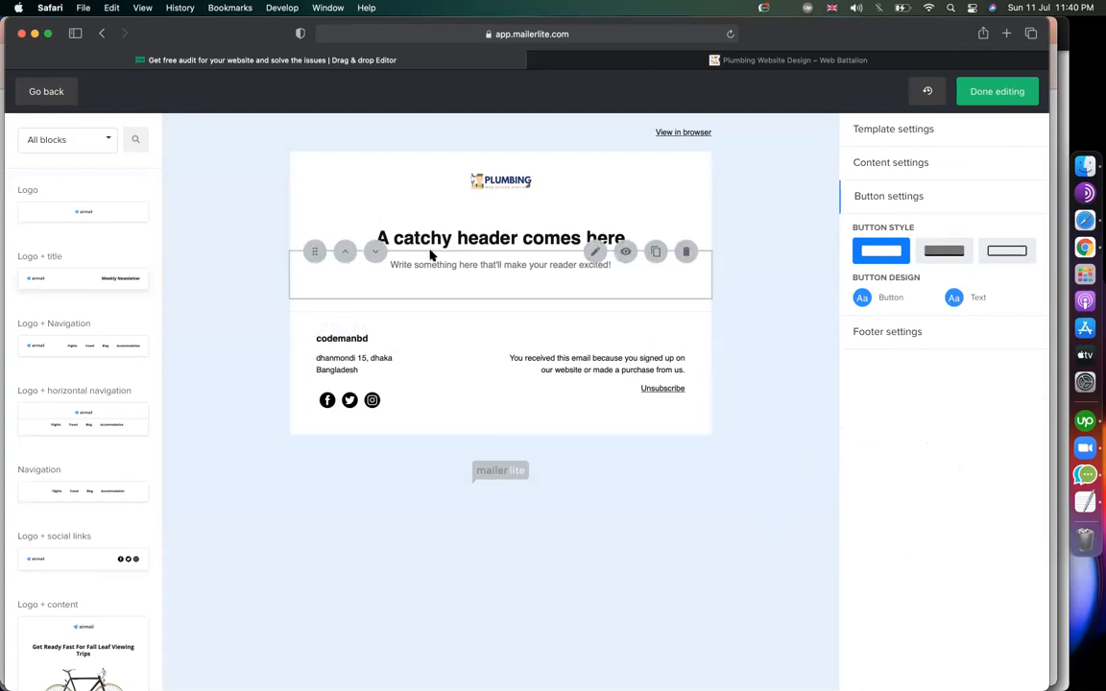
# Replace the placeholder header with 'Get your website audit free' and save the block.
pyautogui.click(596, 211)
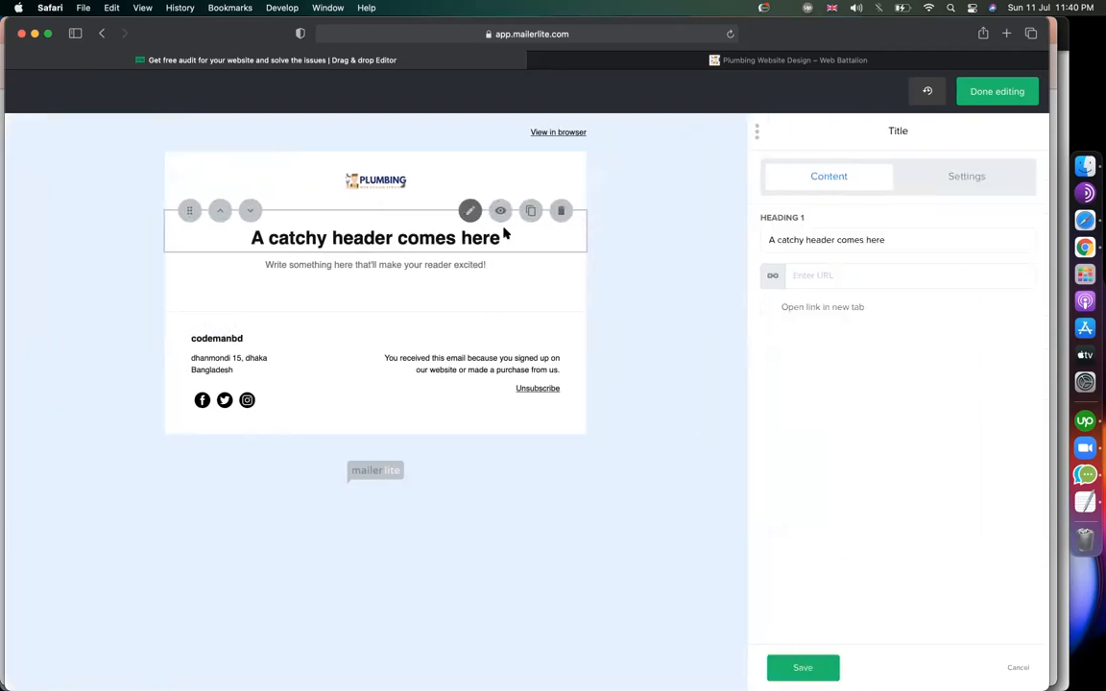
pyautogui.tripleClick(906, 241)
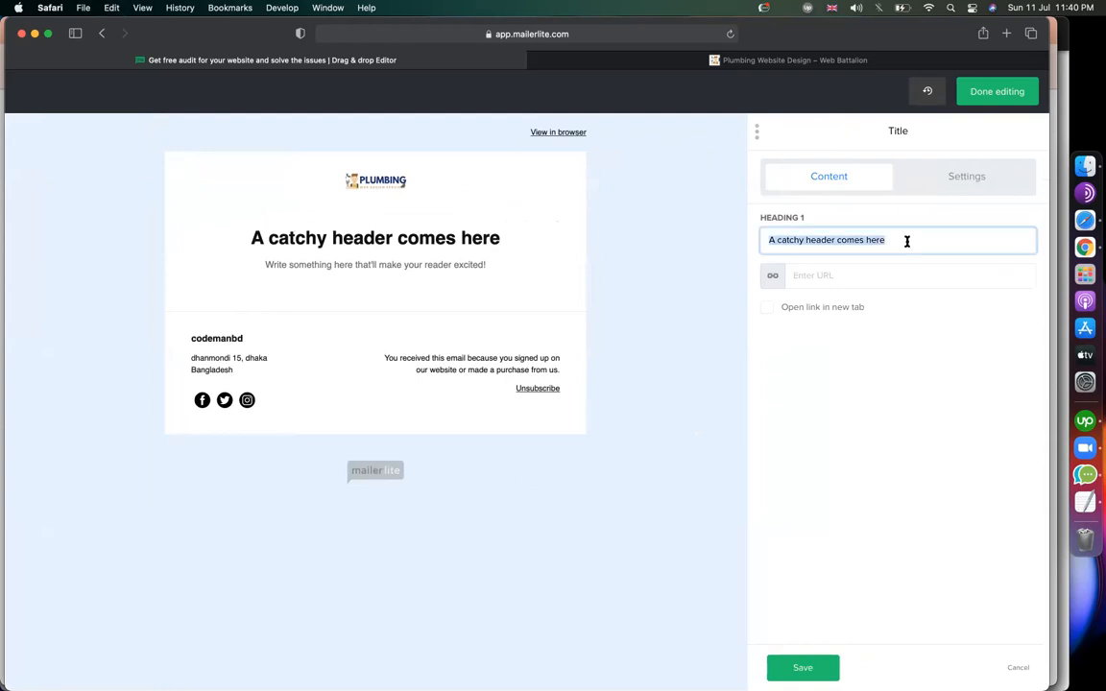
pyautogui.write('Get ')
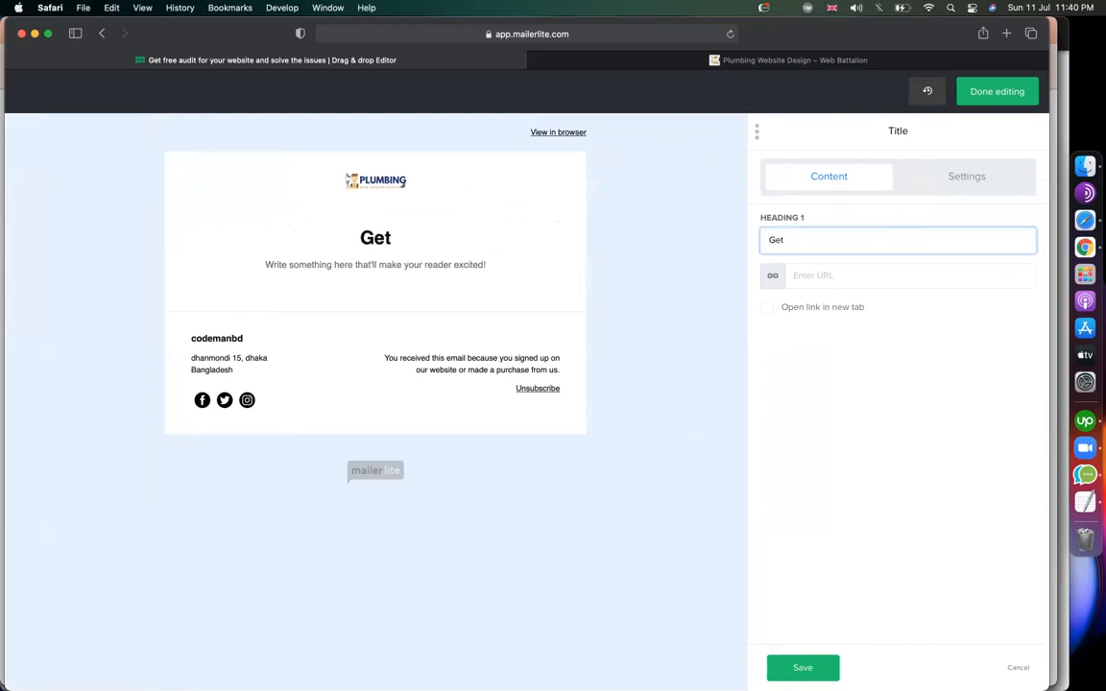
pyautogui.write('your website audit free')
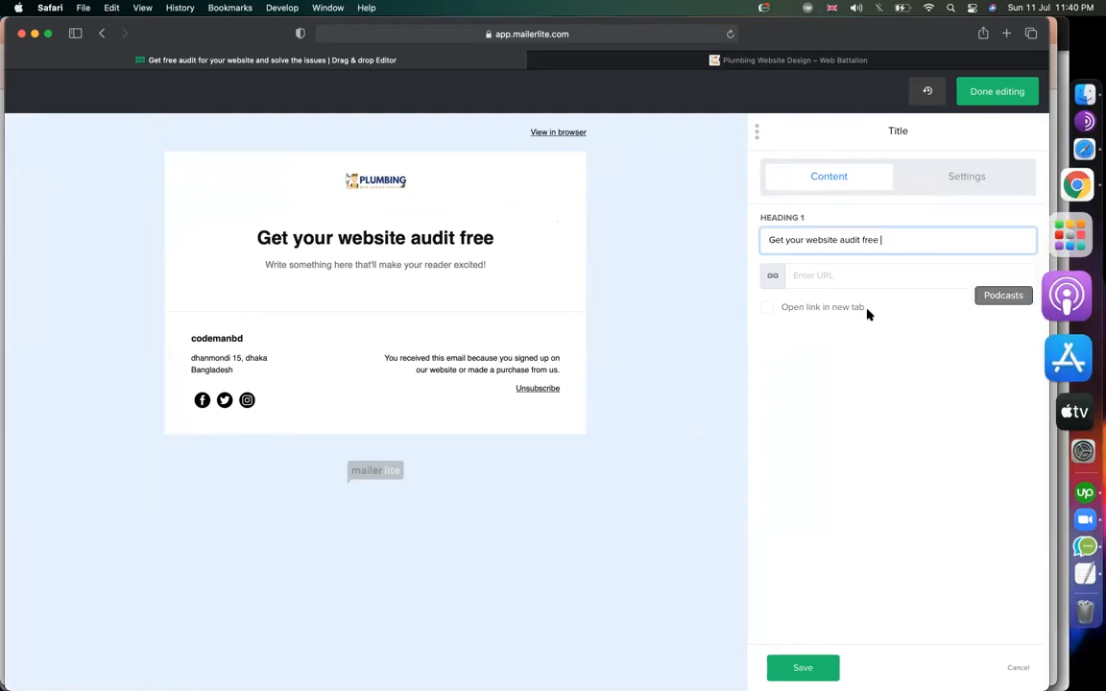
pyautogui.click(813, 669)
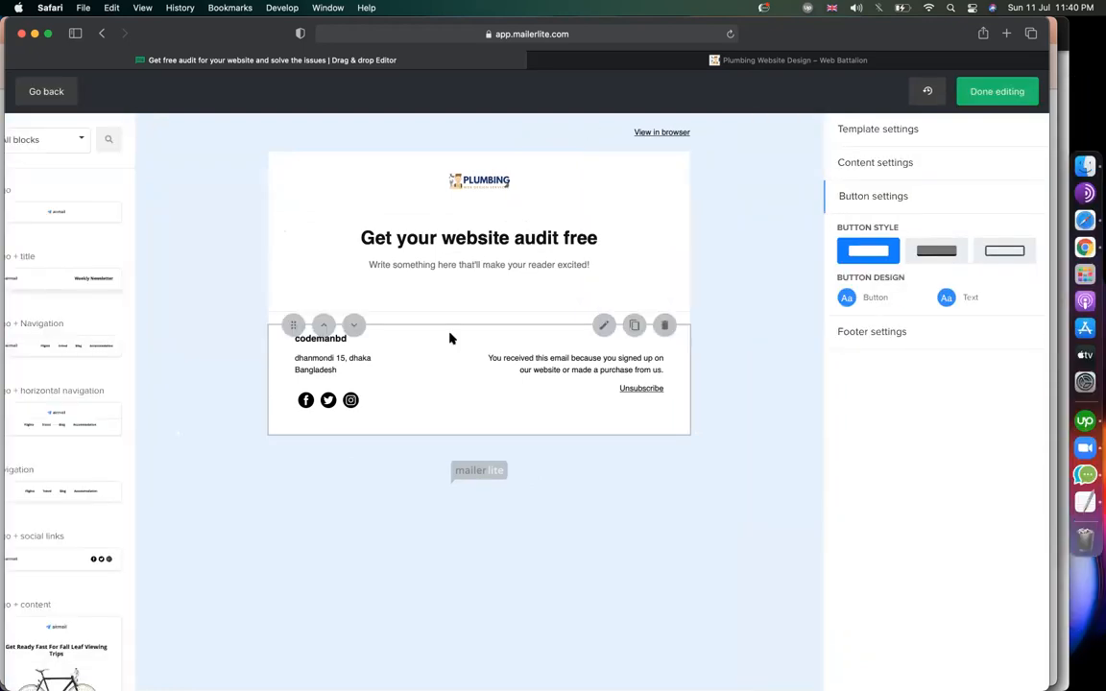
# Rewrite the intro paragraph, correct 'coppering' to 'offering', and save the text.
pyautogui.click(468, 280)
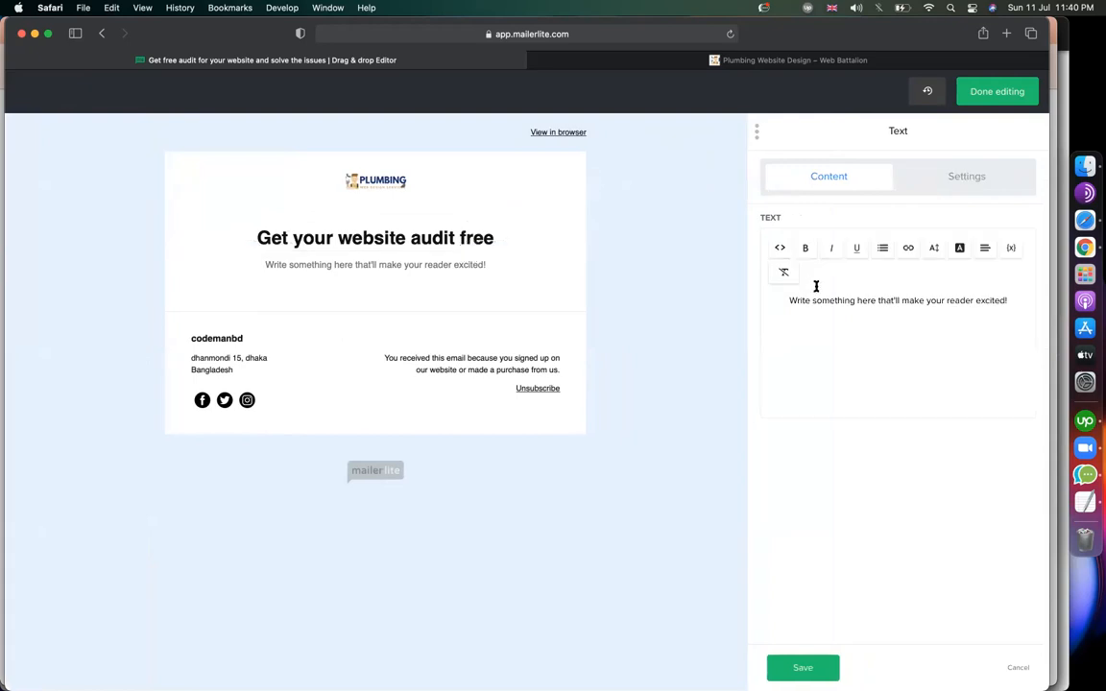
pyautogui.tripleClick(815, 286)
pyautogui.write('we ar')
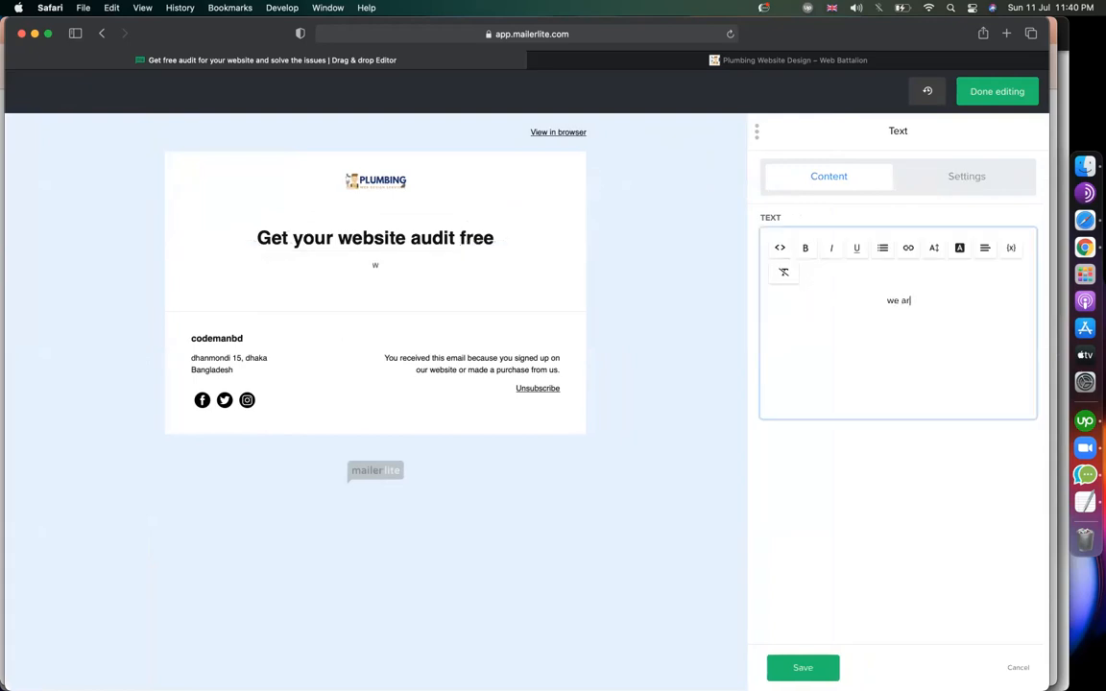
pyautogui.write('e web design comp')
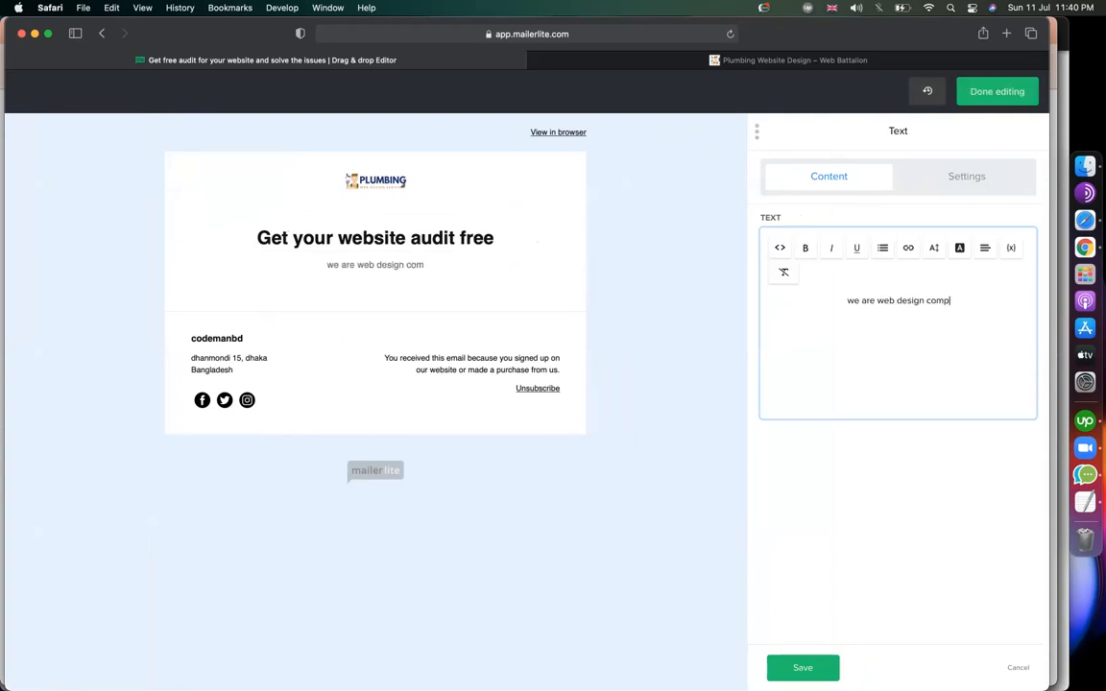
pyautogui.write('any and we will')
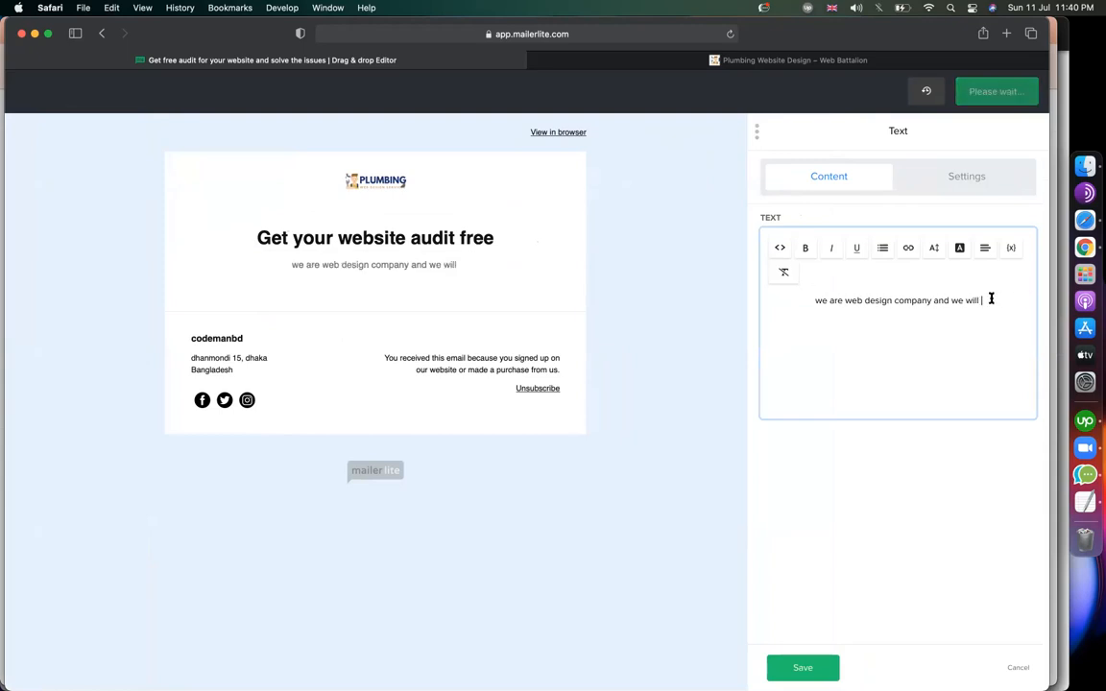
pyautogui.press('BackSpace')
pyautogui.press('BackSpace')
pyautogui.press('BackSpace')
pyautogui.press('BackSpace')
pyautogui.write('are coppering f')
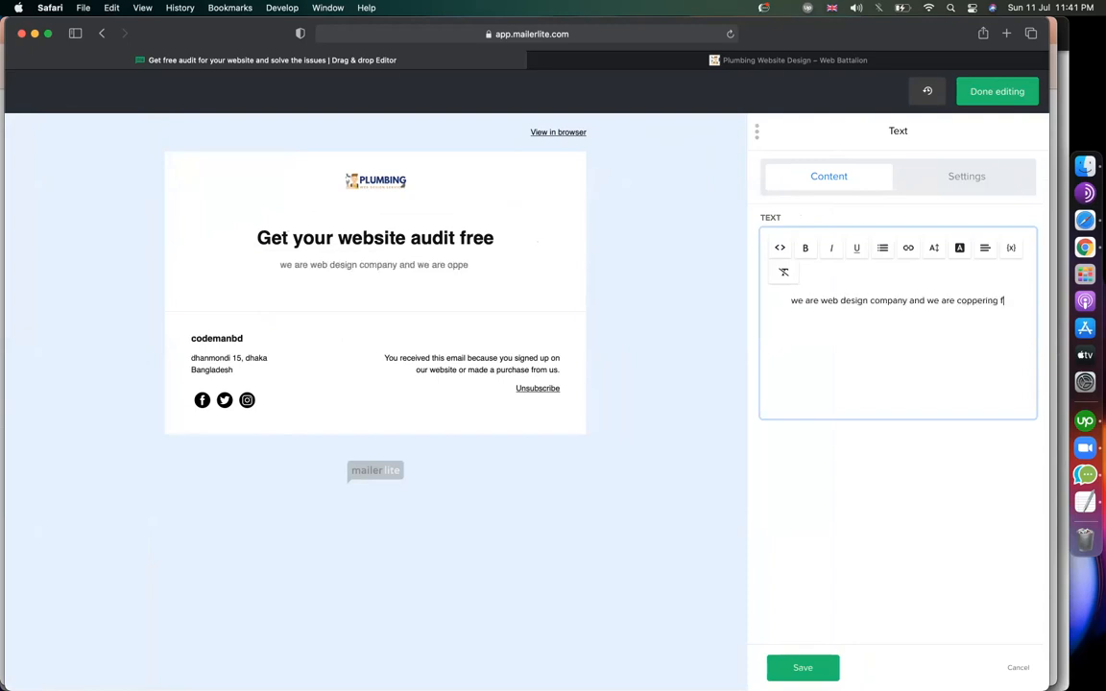
pyautogui.write('ree se')
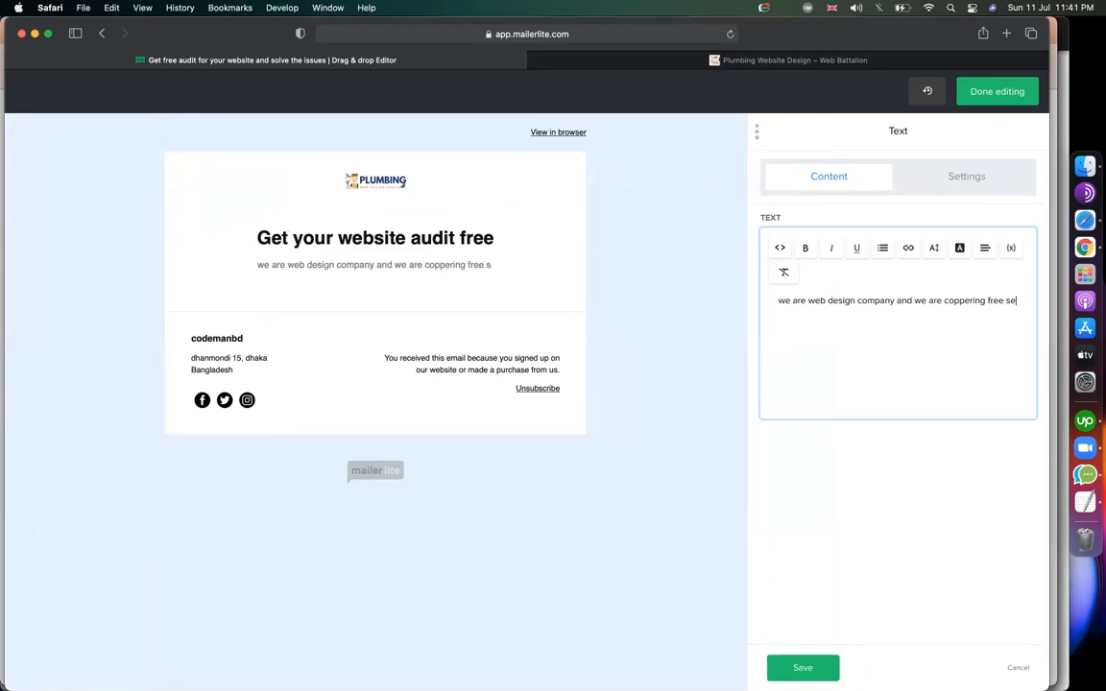
pyautogui.write('rvices')
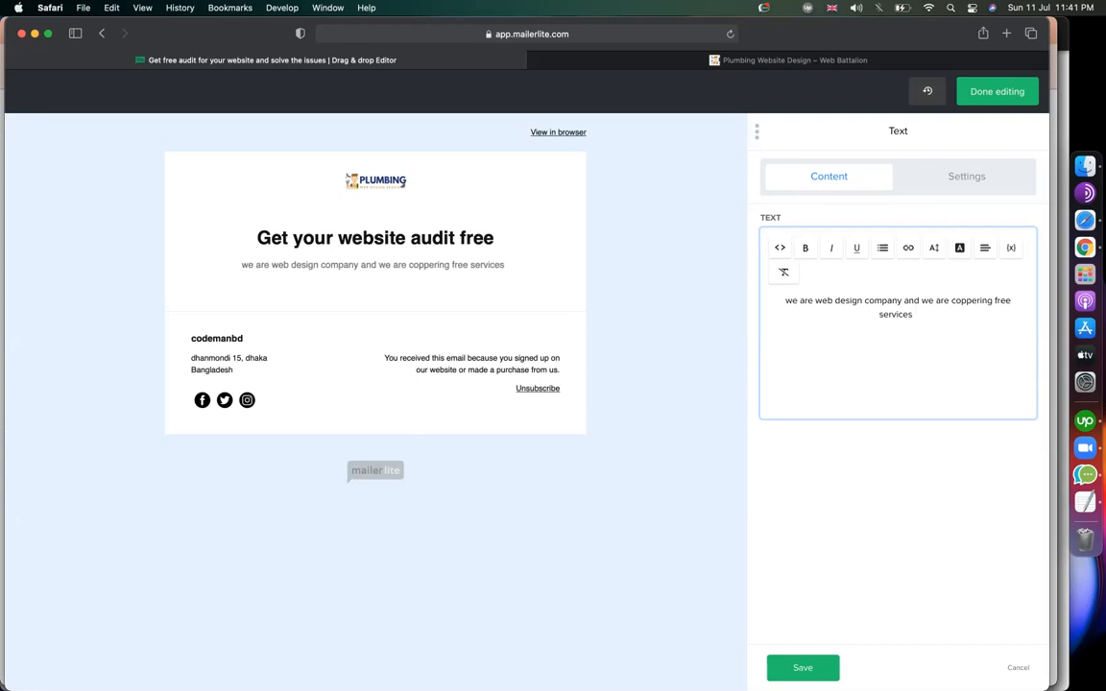
pyautogui.write(' for now.')
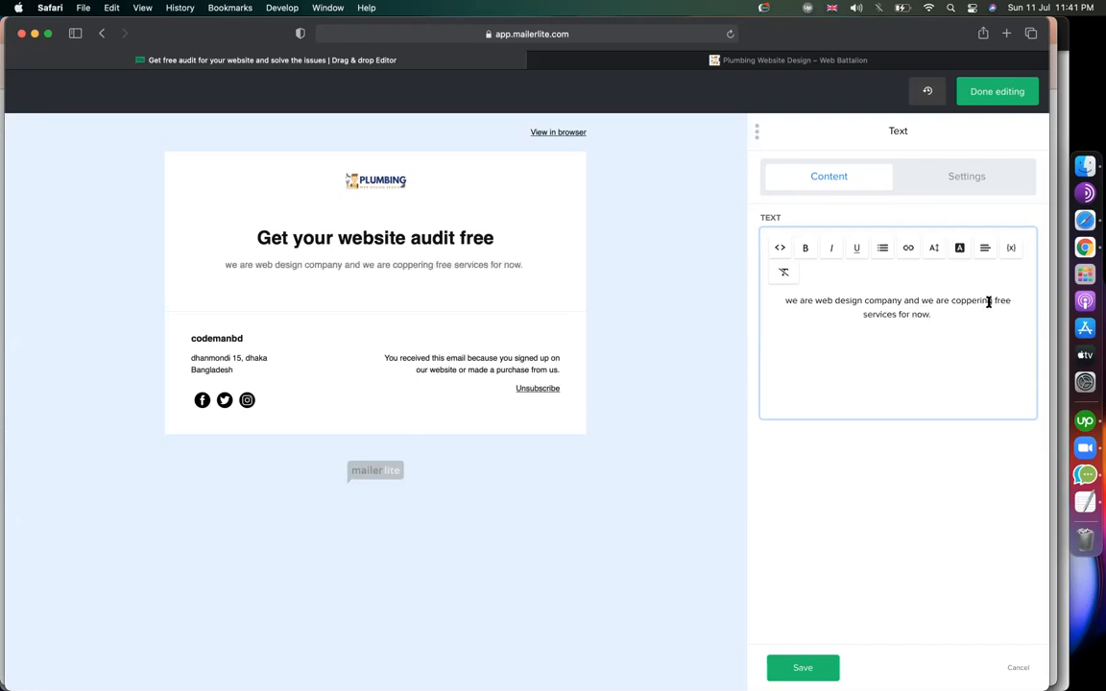
pyautogui.doubleClick(971, 304)
pyautogui.write('offerin')
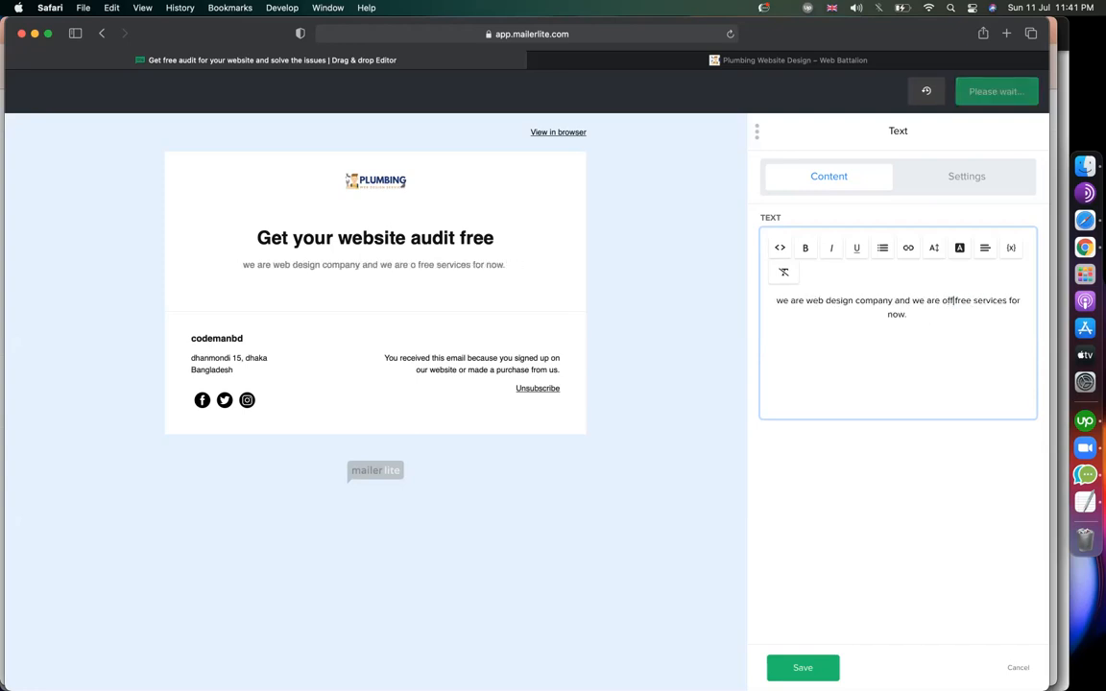
pyautogui.write('g')
pyautogui.click(913, 337)
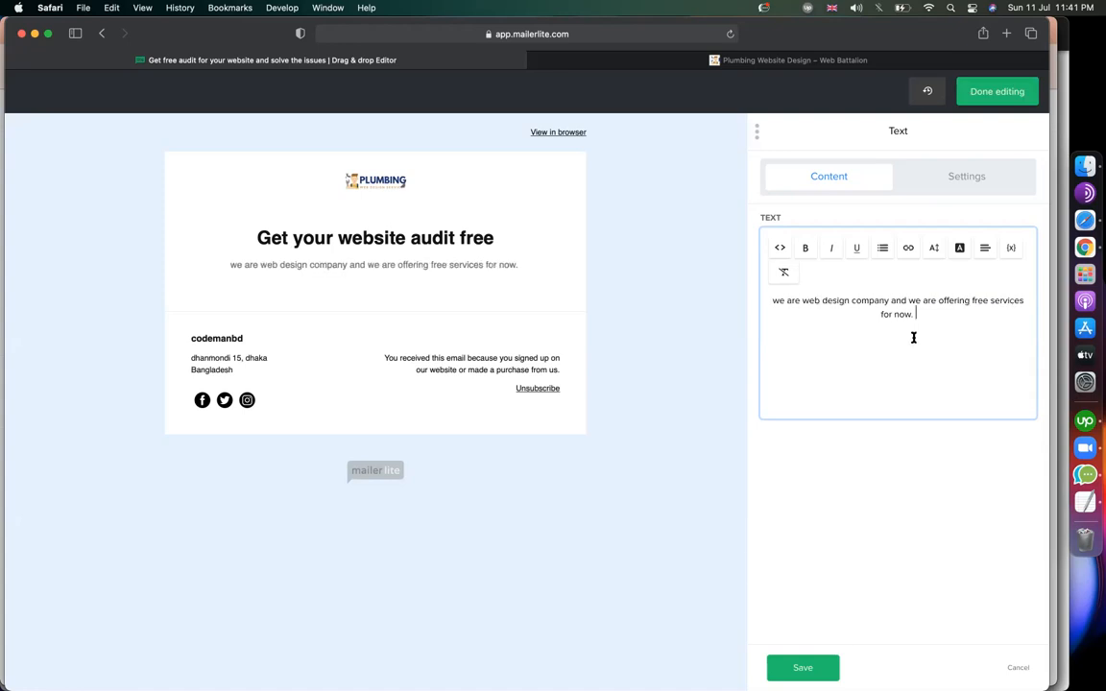
pyautogui.click(799, 666)
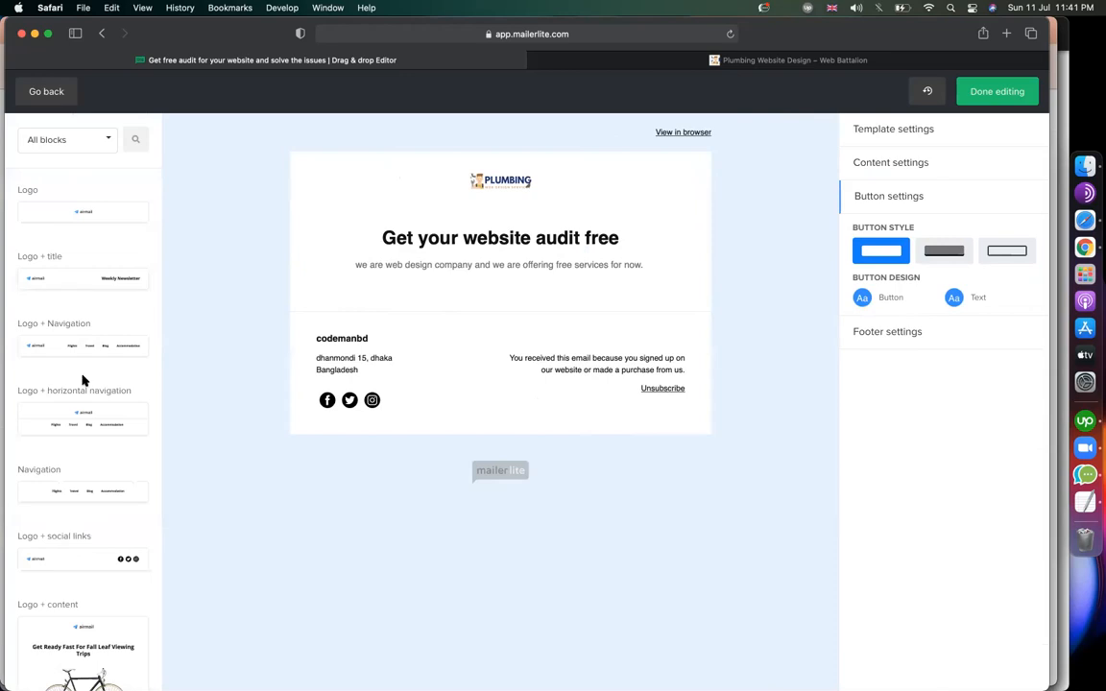
pyautogui.scroll(-10, 83, 381)
pyautogui.scroll(-15, 82, 381)
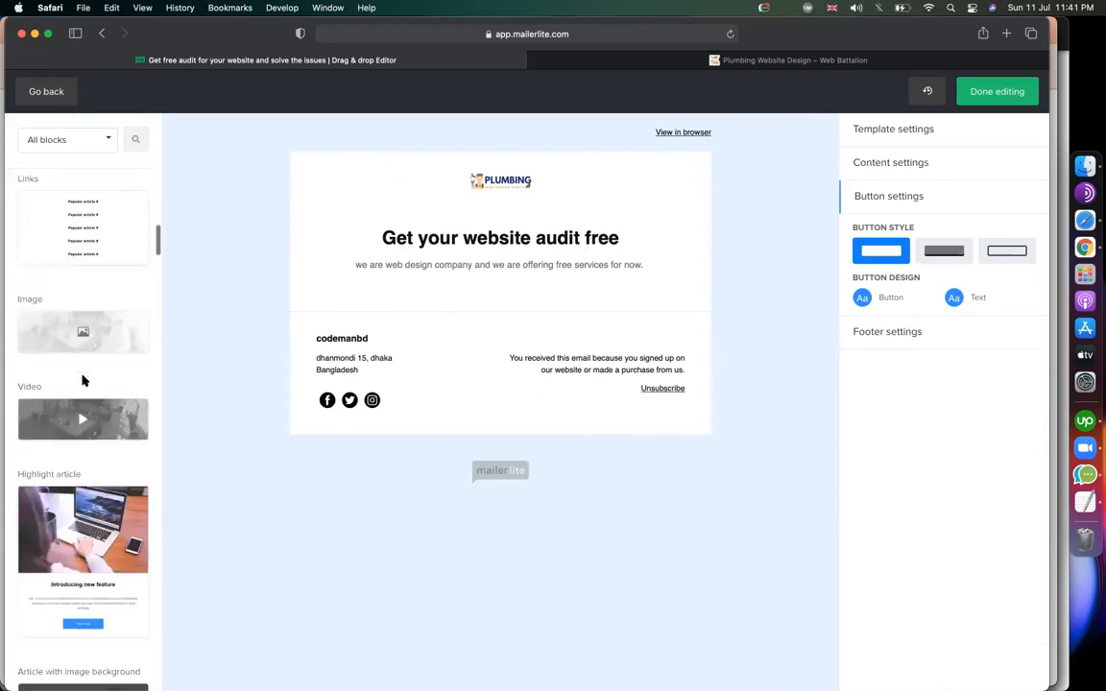
pyautogui.scroll(-10, 80, 415)
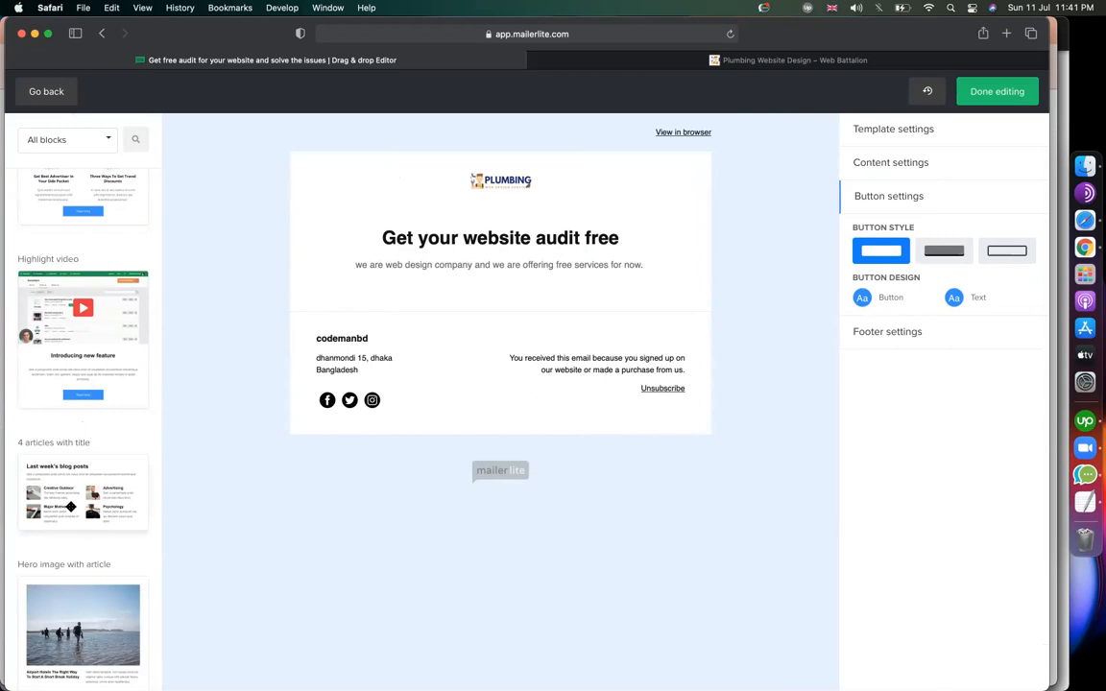
pyautogui.scroll(-10, 53, 352)
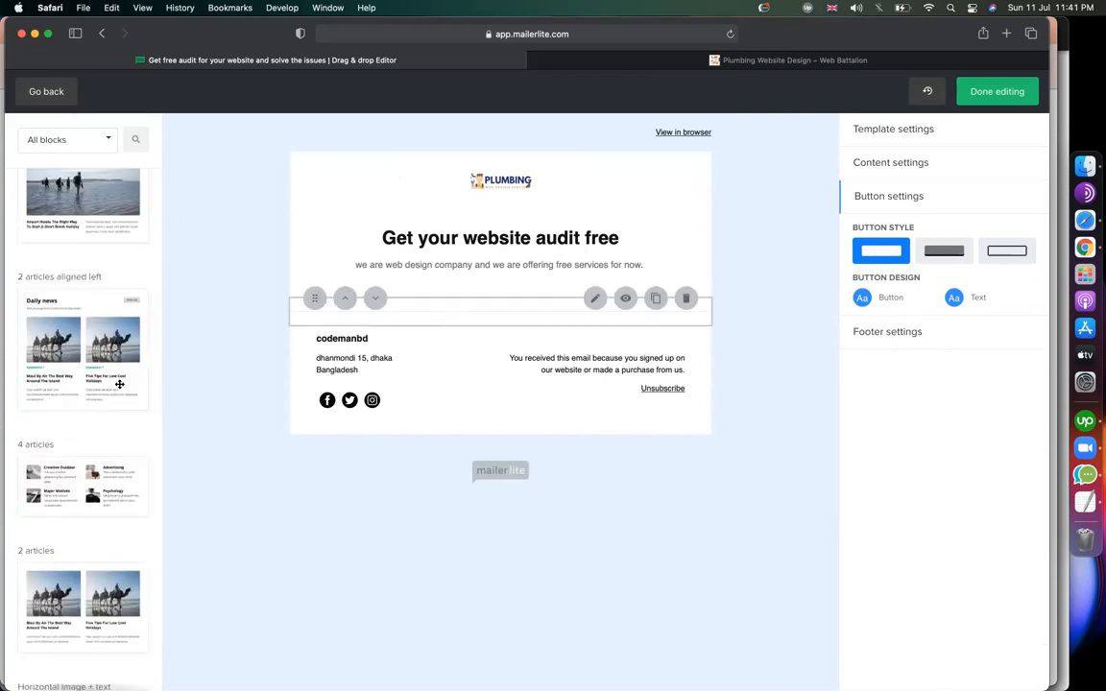
pyautogui.scroll(-5, 86, 527)
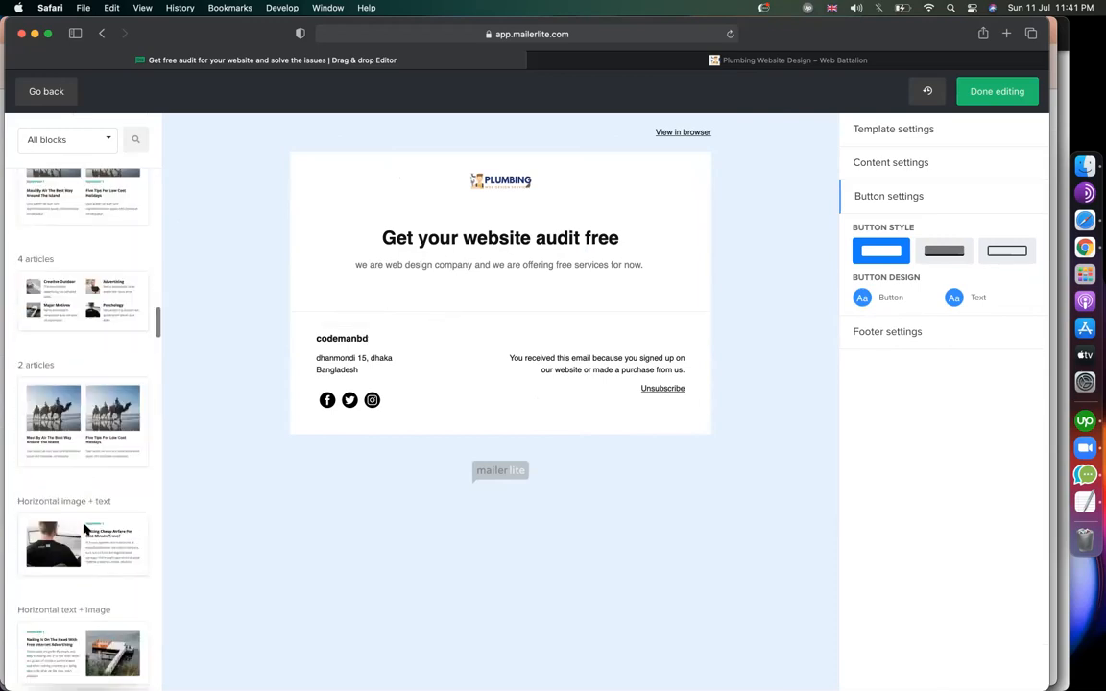
pyautogui.click(747, 60)
pyautogui.scroll(-6, 593, 384)
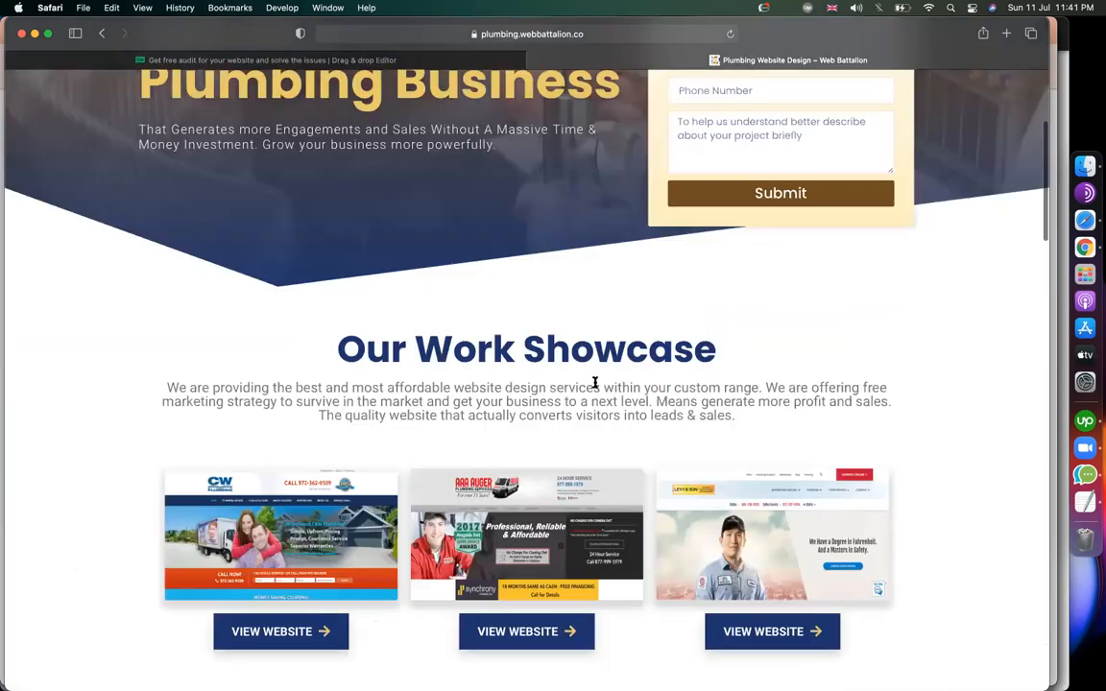
pyautogui.scroll(6, 596, 386)
pyautogui.scroll(-8, 595, 386)
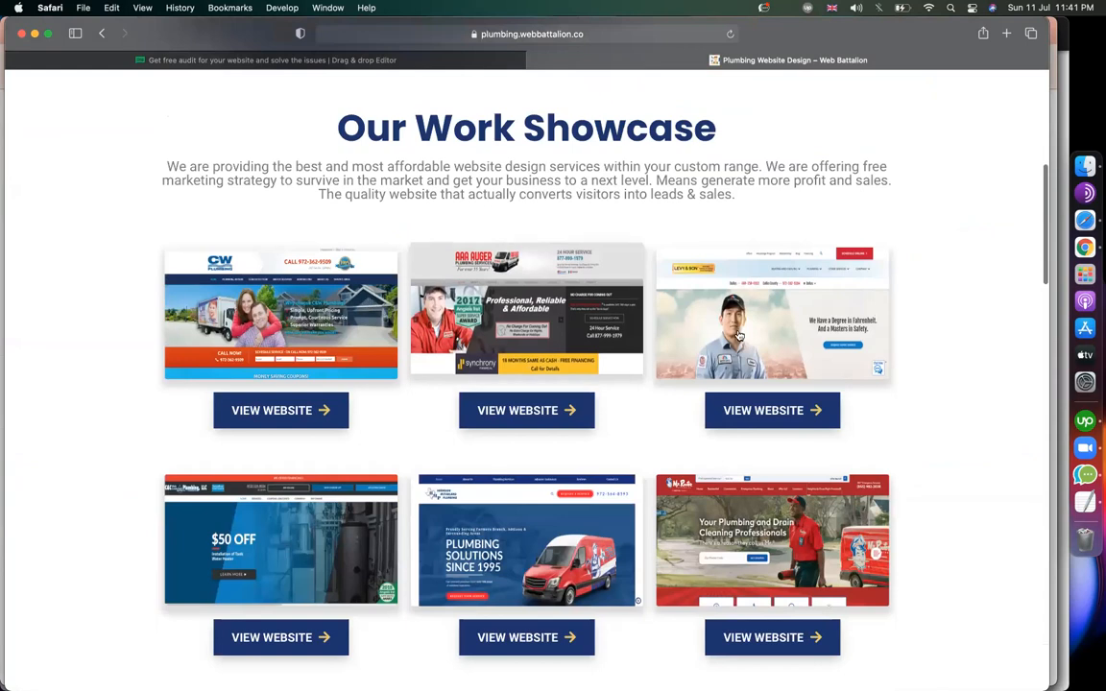
pyautogui.click(444, 67)
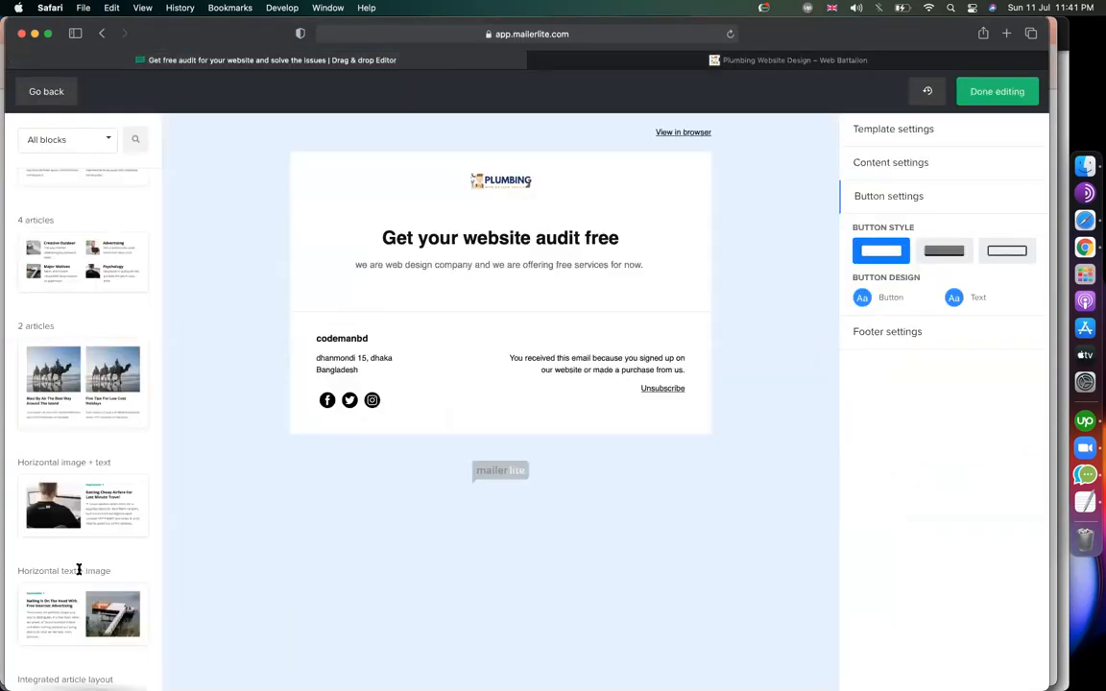
pyautogui.scroll(-5, 55, 419)
pyautogui.scroll(4, 52, 365)
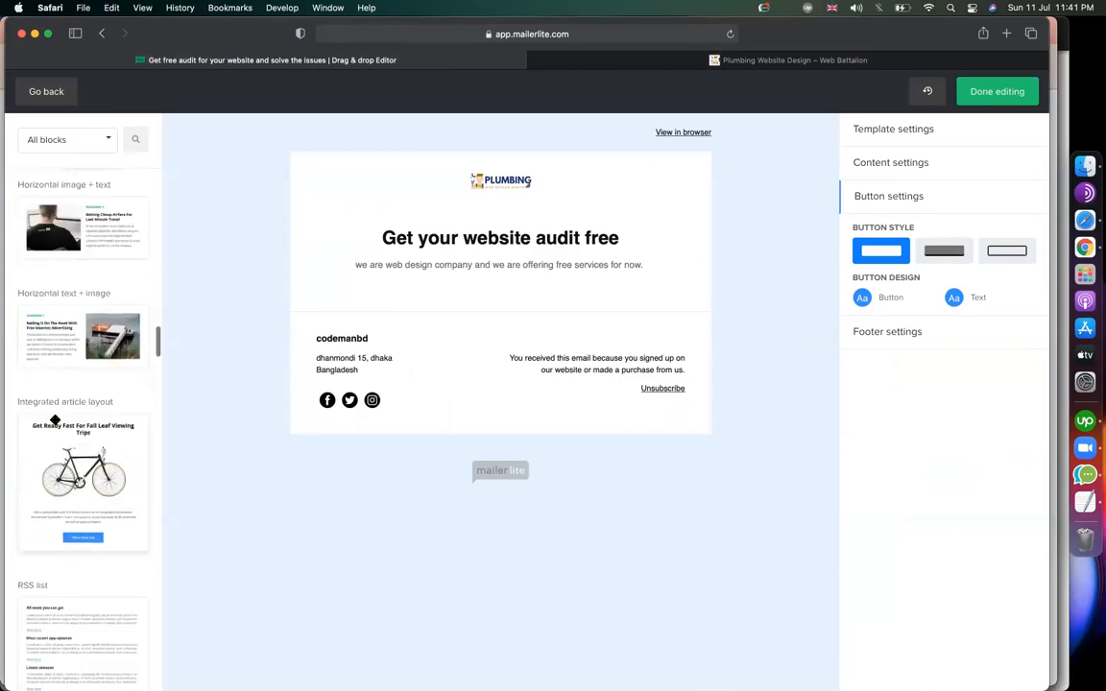
pyautogui.scroll(5, 64, 313)
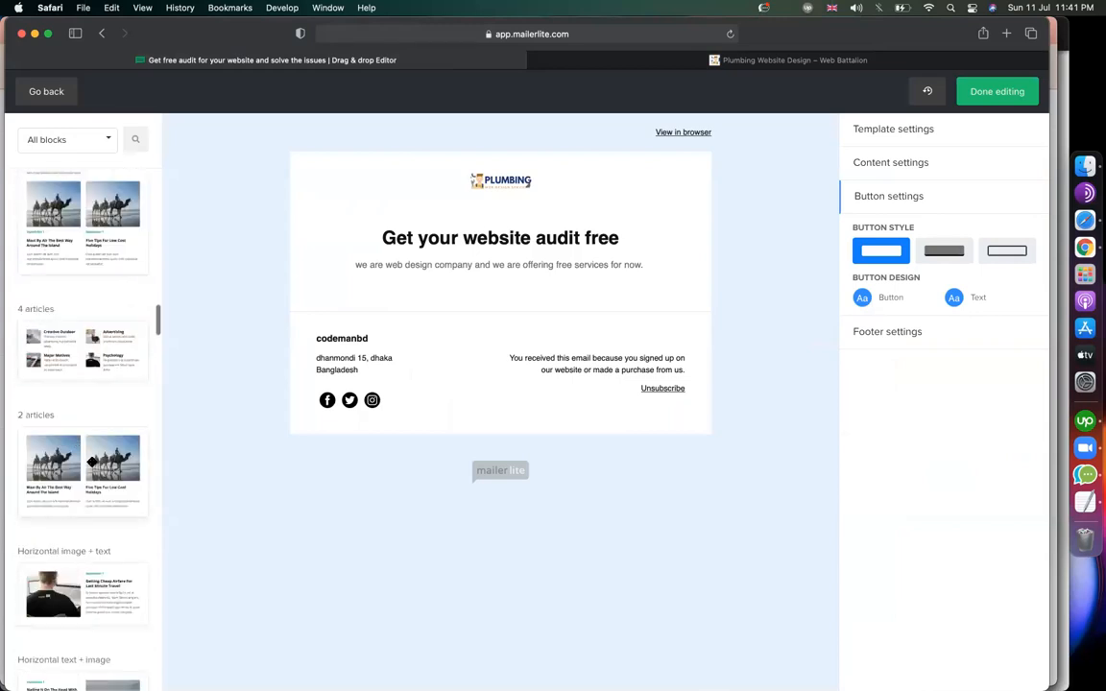
pyautogui.moveTo(88, 432); pyautogui.dragTo(509, 302)
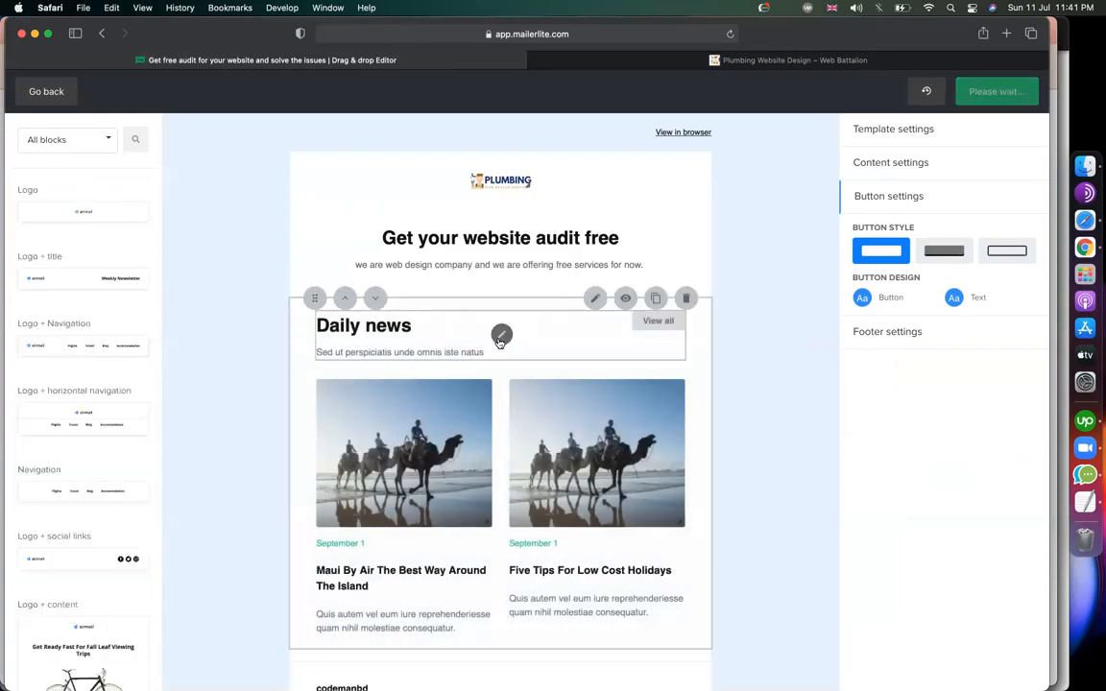
# Retitle the Daily news heading 'Our previous works' and replace its paragraph with 'see some sample website done'.
pyautogui.click(500, 335)
pyautogui.moveTo(822, 239); pyautogui.dragTo(757, 240)
pyautogui.write('Our previous ')
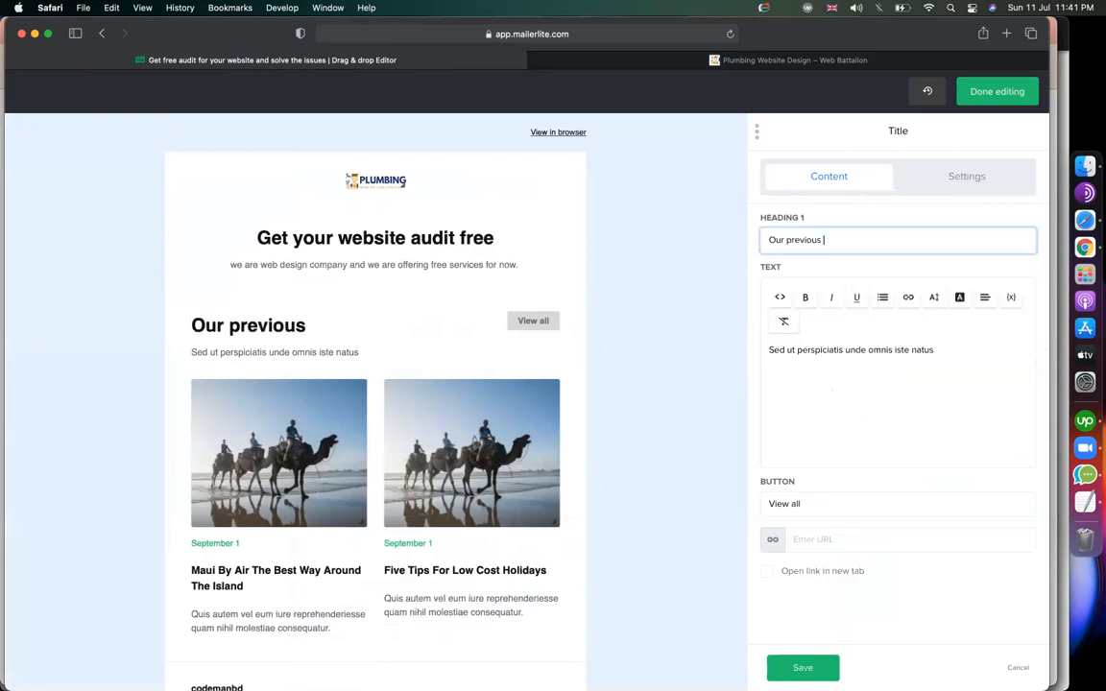
pyautogui.write('works')
pyautogui.tripleClick(891, 346)
pyautogui.write('see some ')
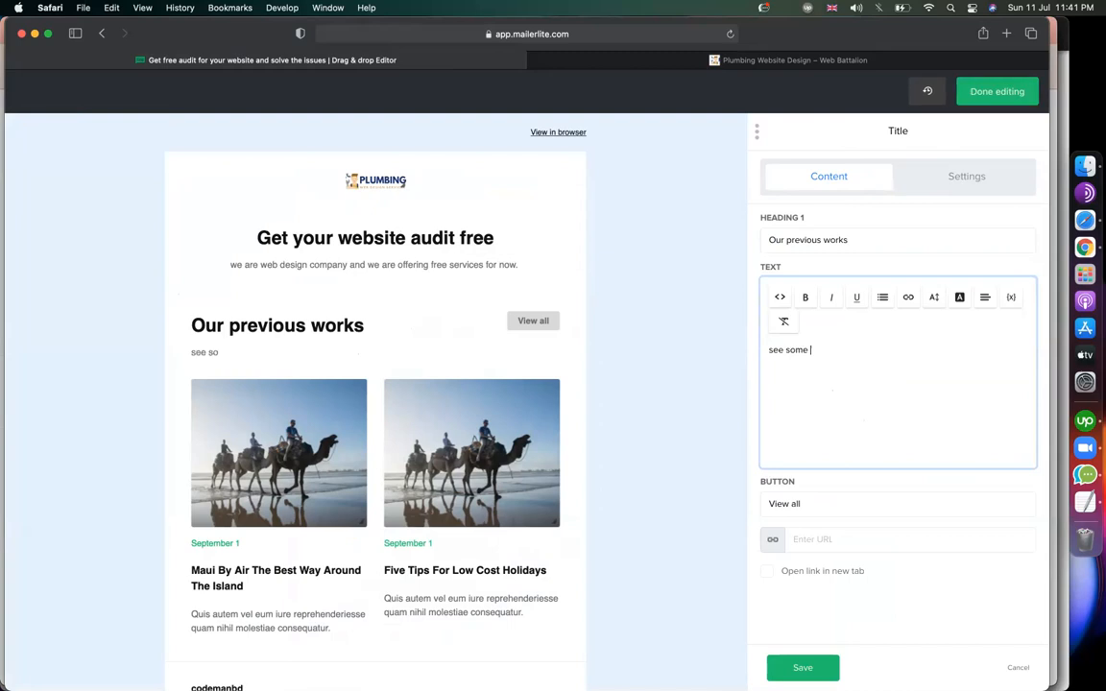
pyautogui.write('sample web')
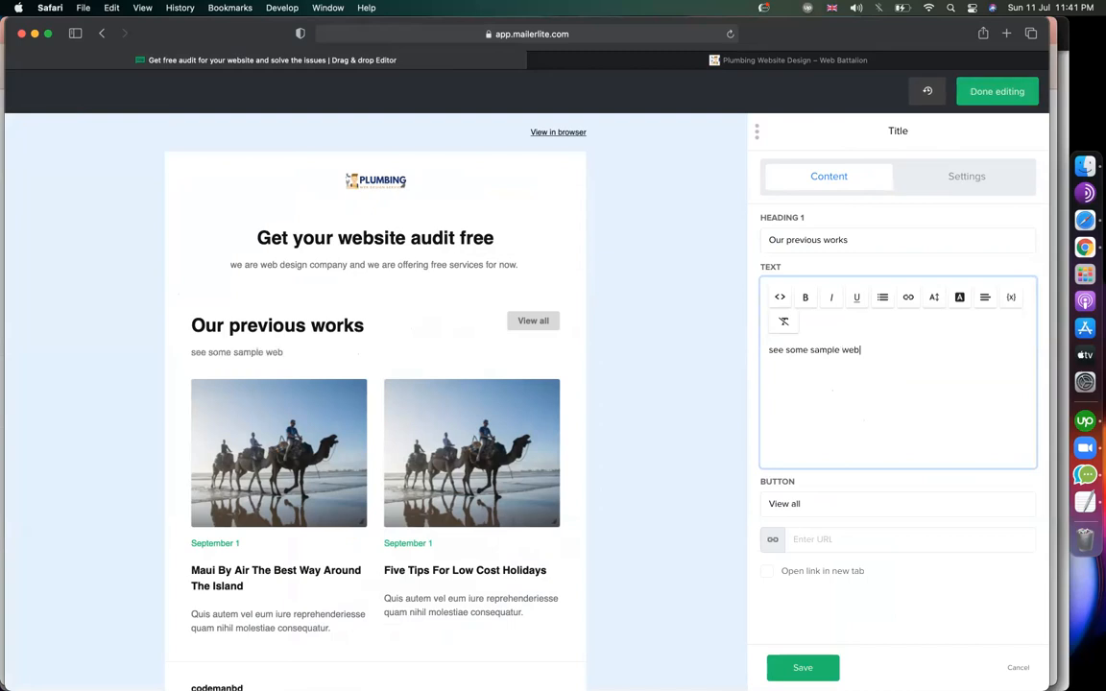
pyautogui.write('site done by us.')
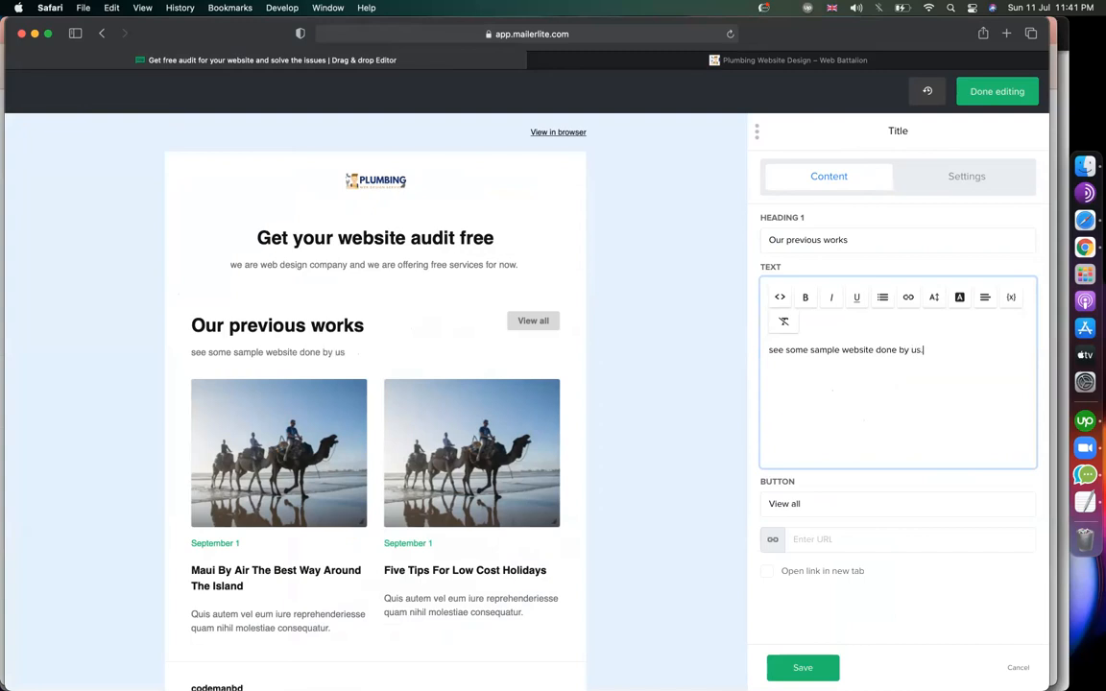
pyautogui.scroll(-3, 733, 388)
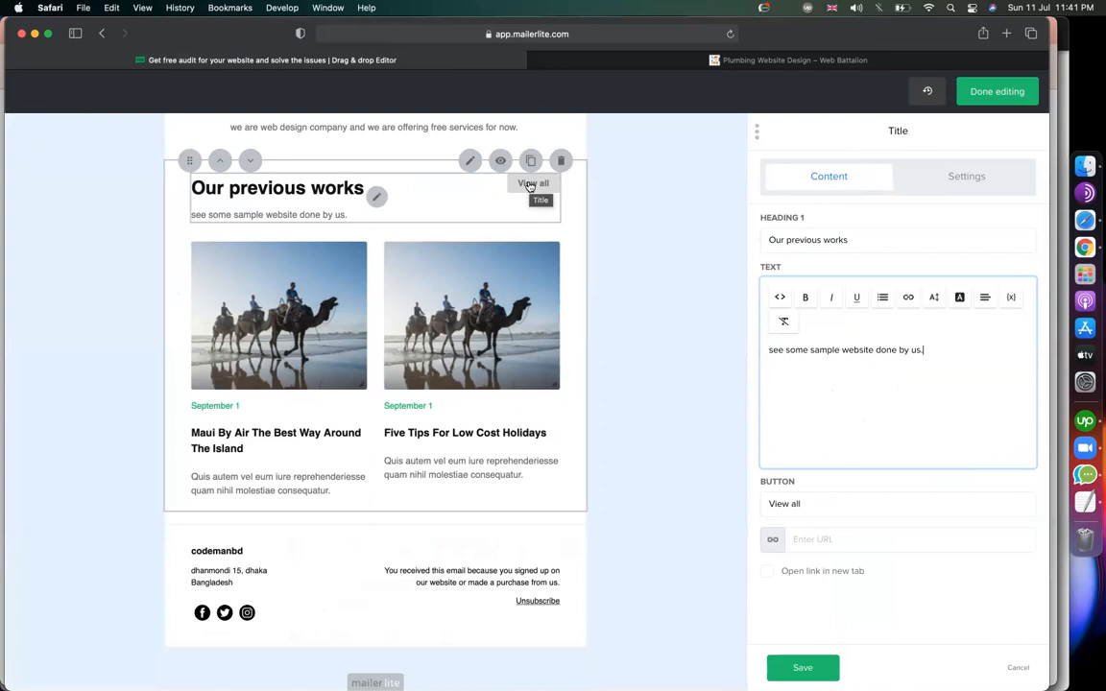
pyautogui.click(720, 61)
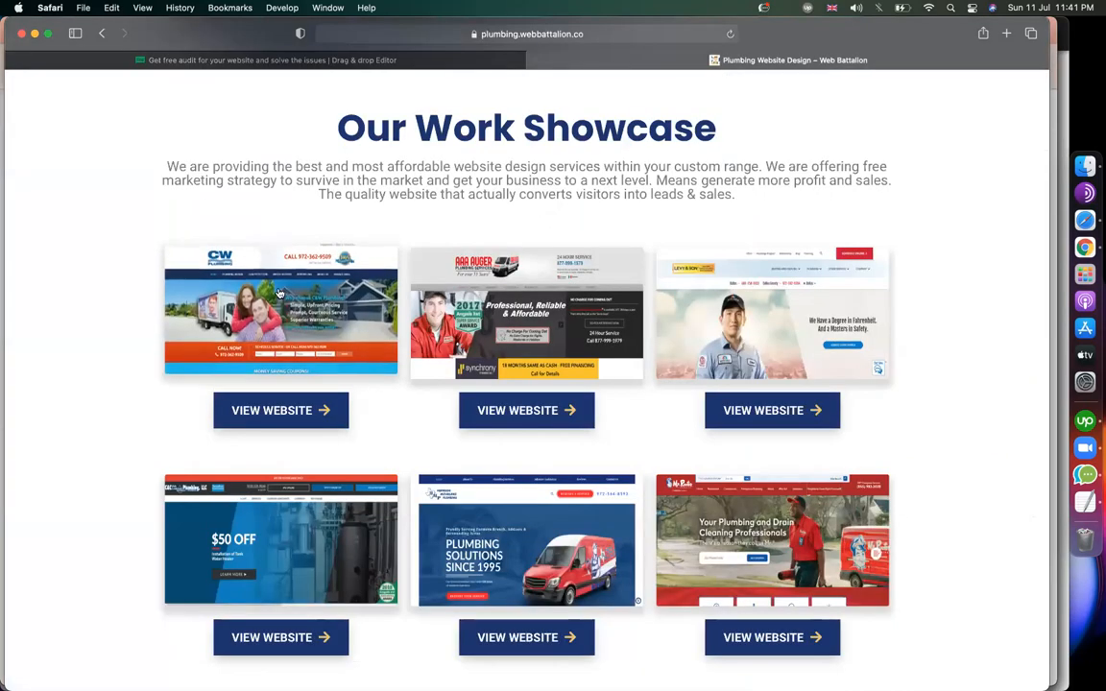
pyautogui.click(406, 62)
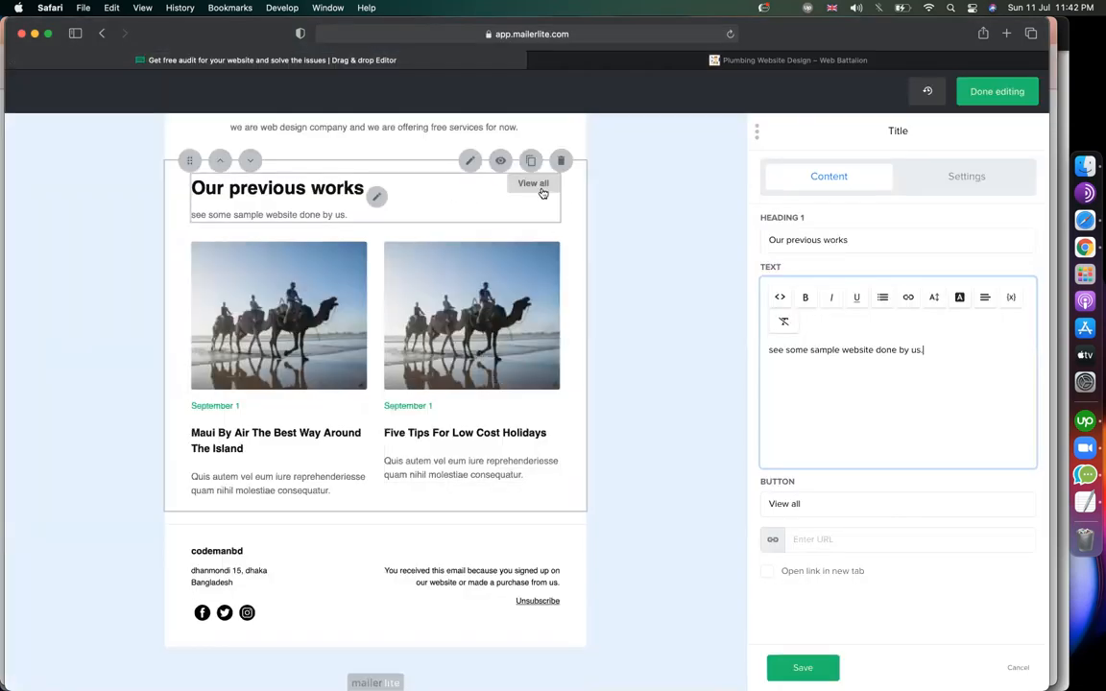
pyautogui.click(815, 506)
pyautogui.click(817, 545)
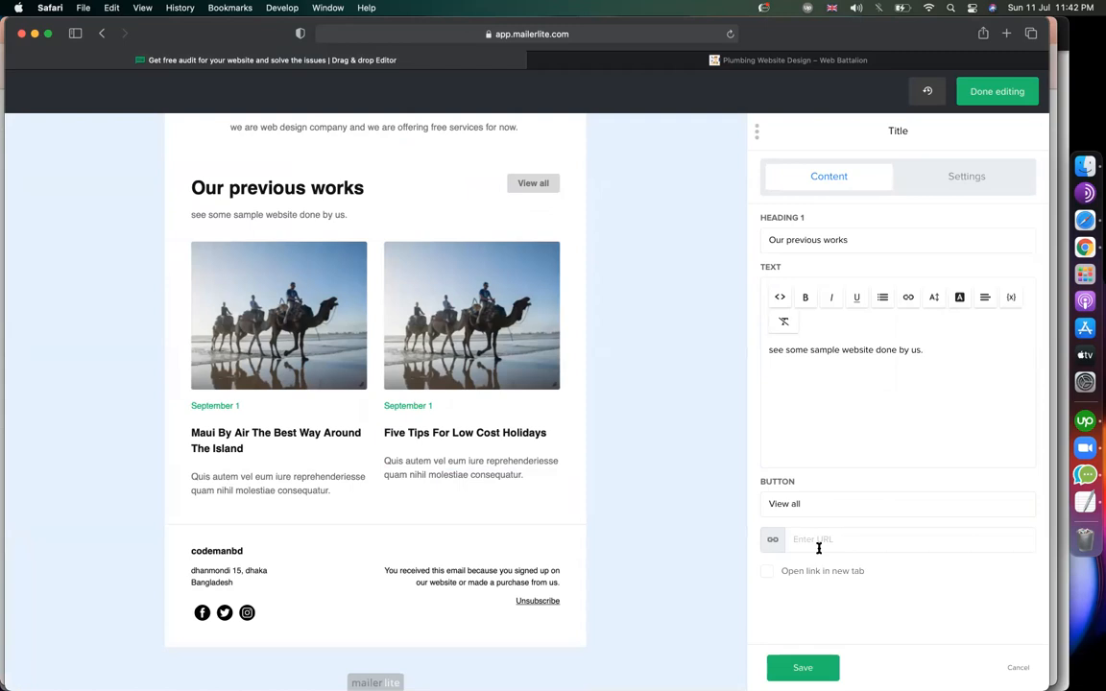
pyautogui.click(846, 60)
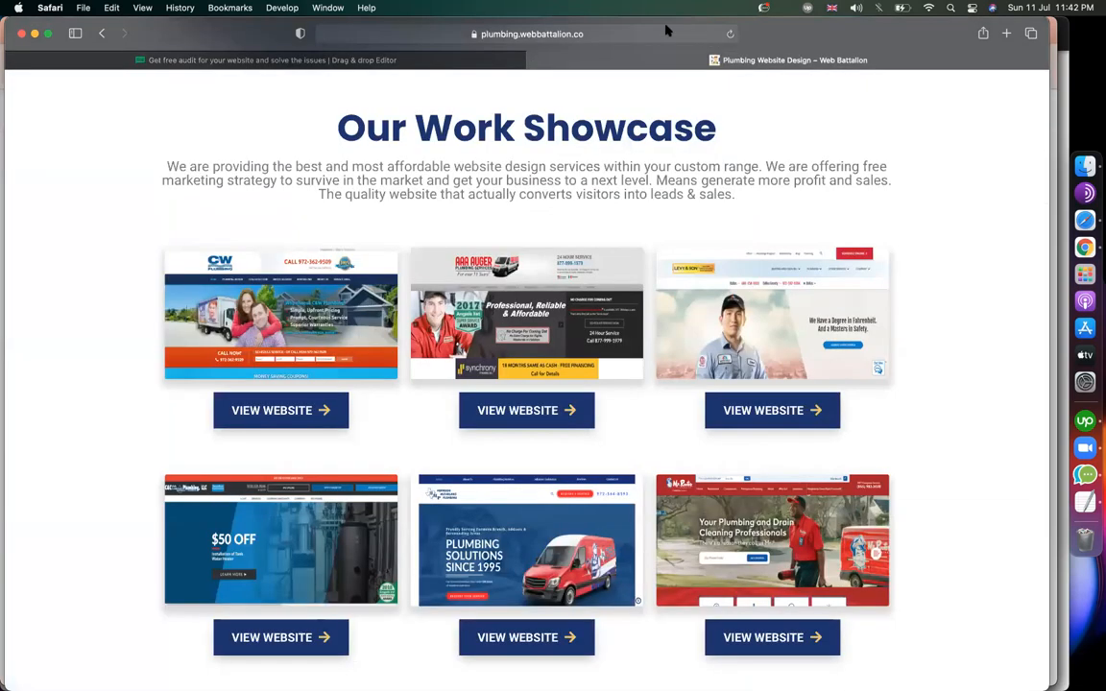
pyautogui.click(666, 32)
pyautogui.press('super+c')
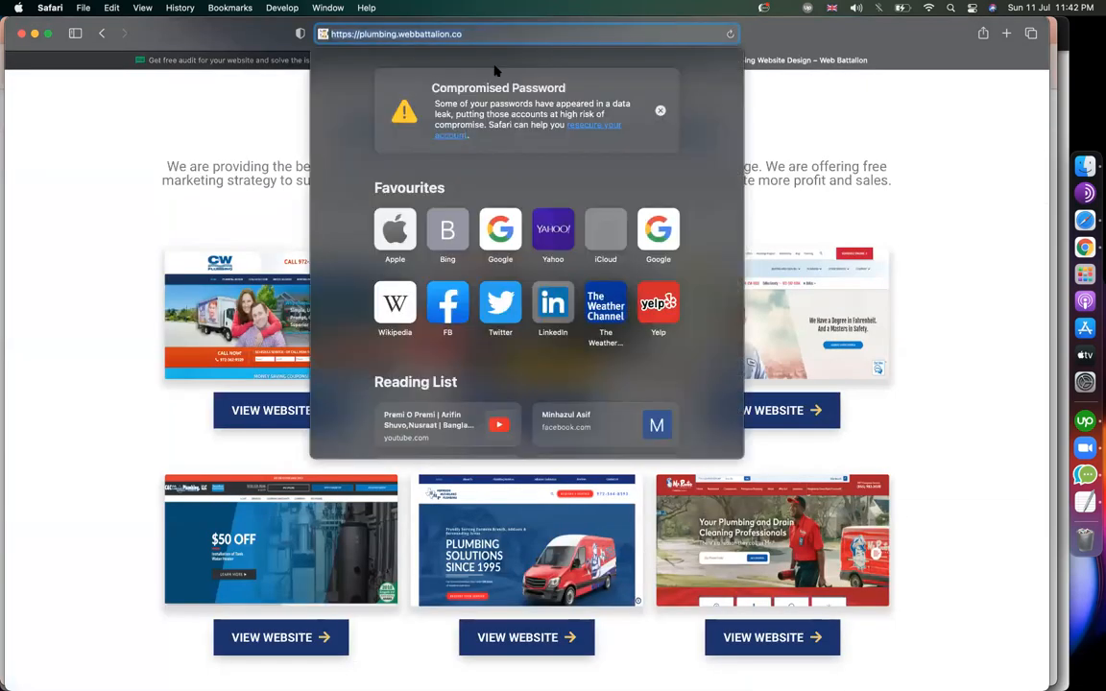
pyautogui.click(245, 125)
pyautogui.click(277, 61)
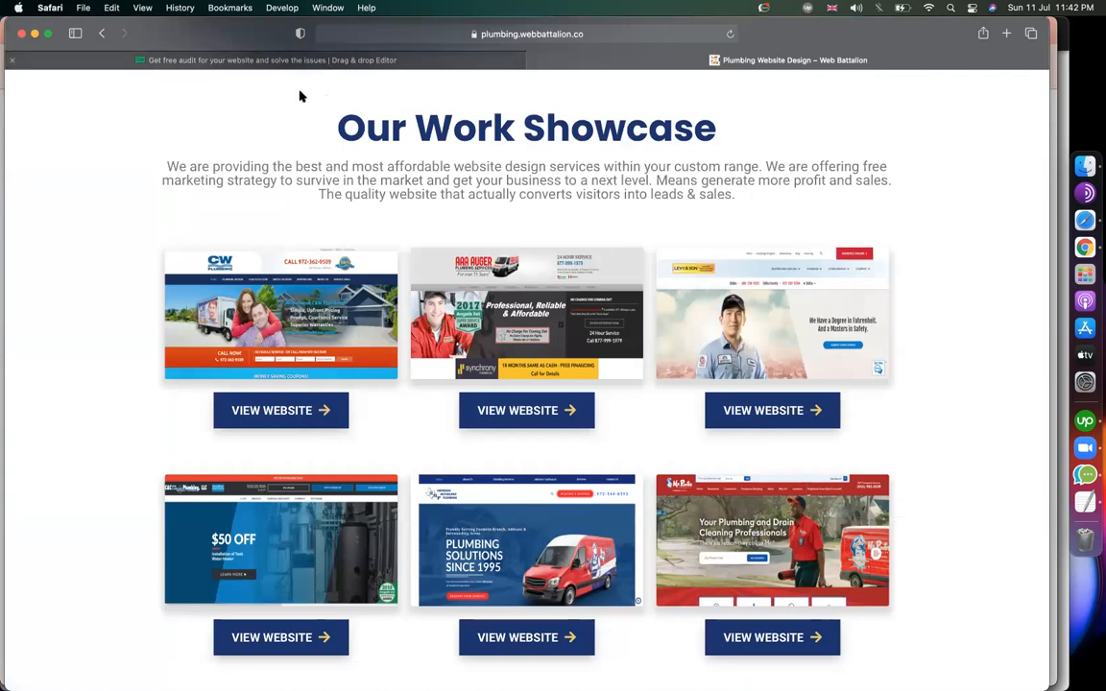
pyautogui.press('super+v')
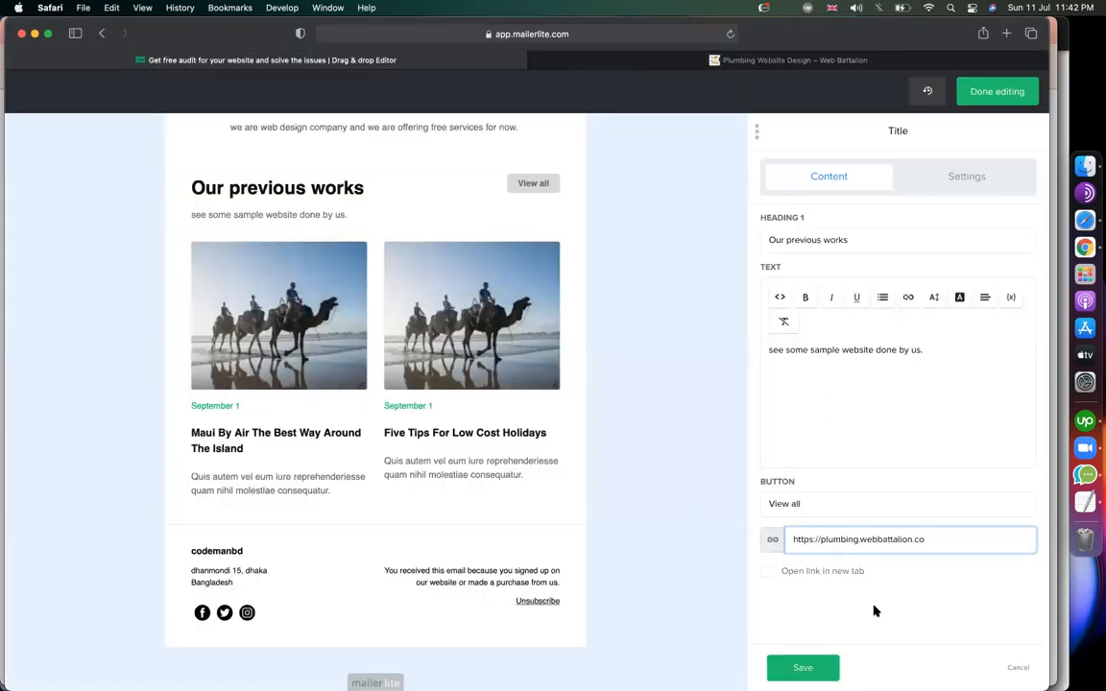
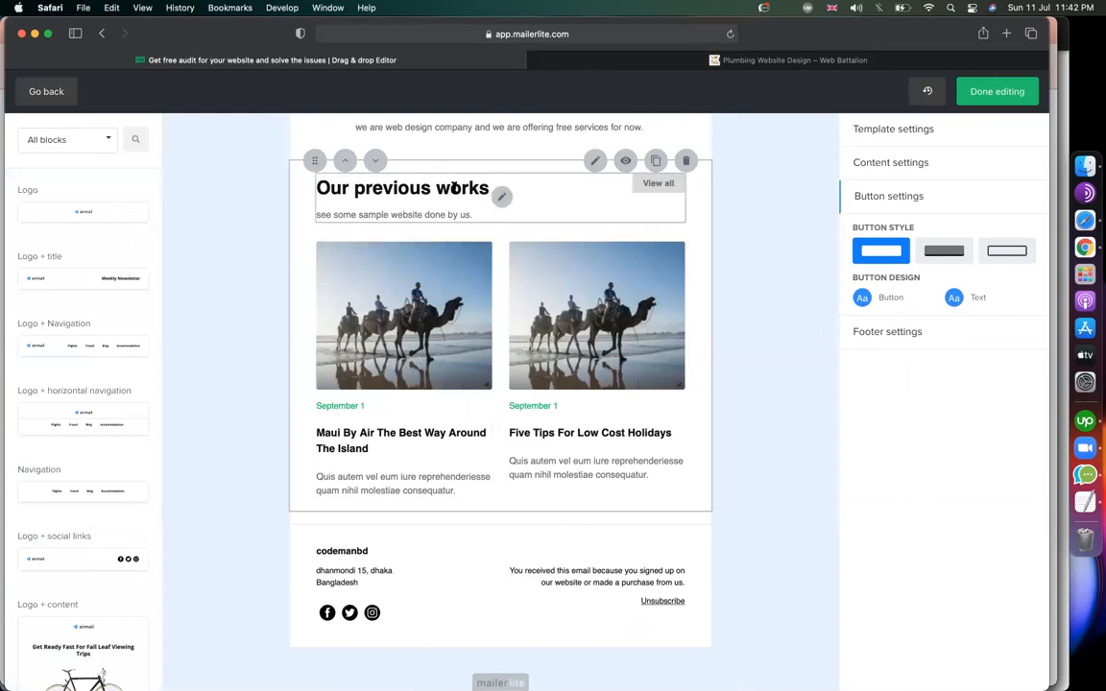
# Open the first work card's content panel, then bring up the Web Battalion showcase page.
pyautogui.click(408, 372)
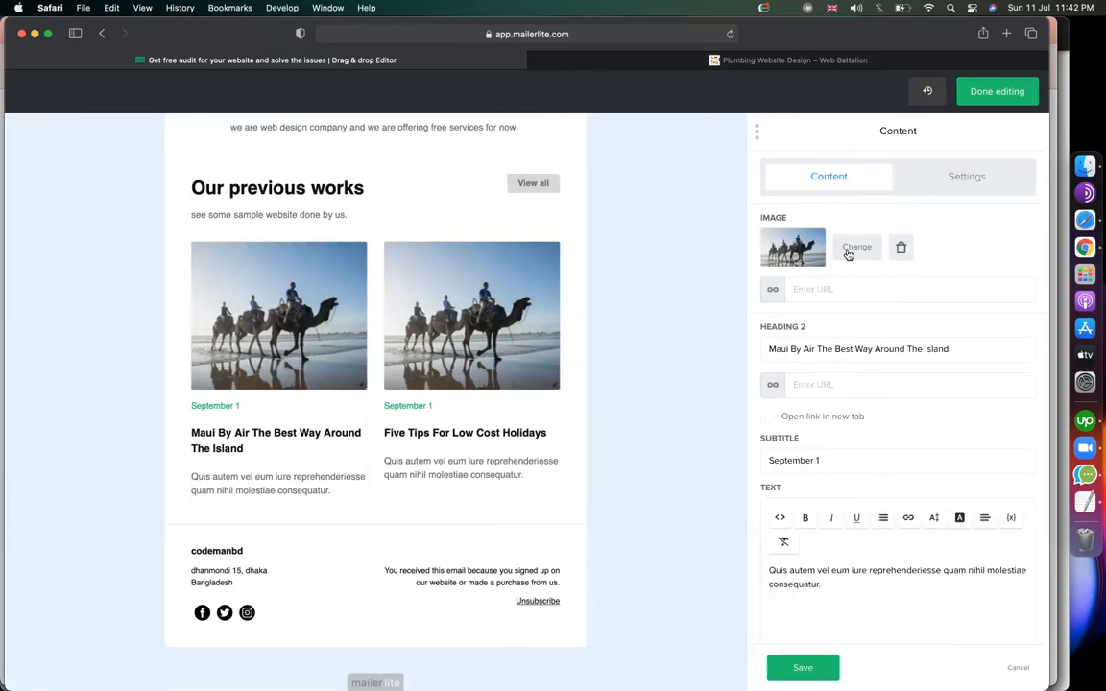
pyautogui.click(787, 60)
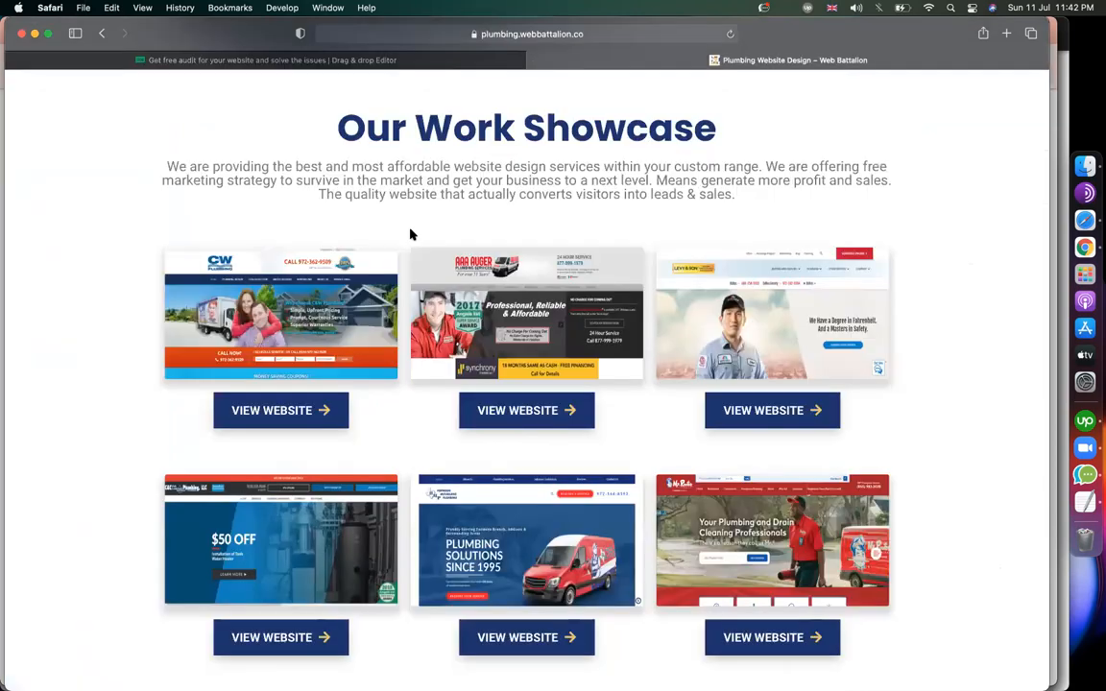
# Save the first showcase website image from Safari to Downloads as sam.
pyautogui.rightClick(352, 282)
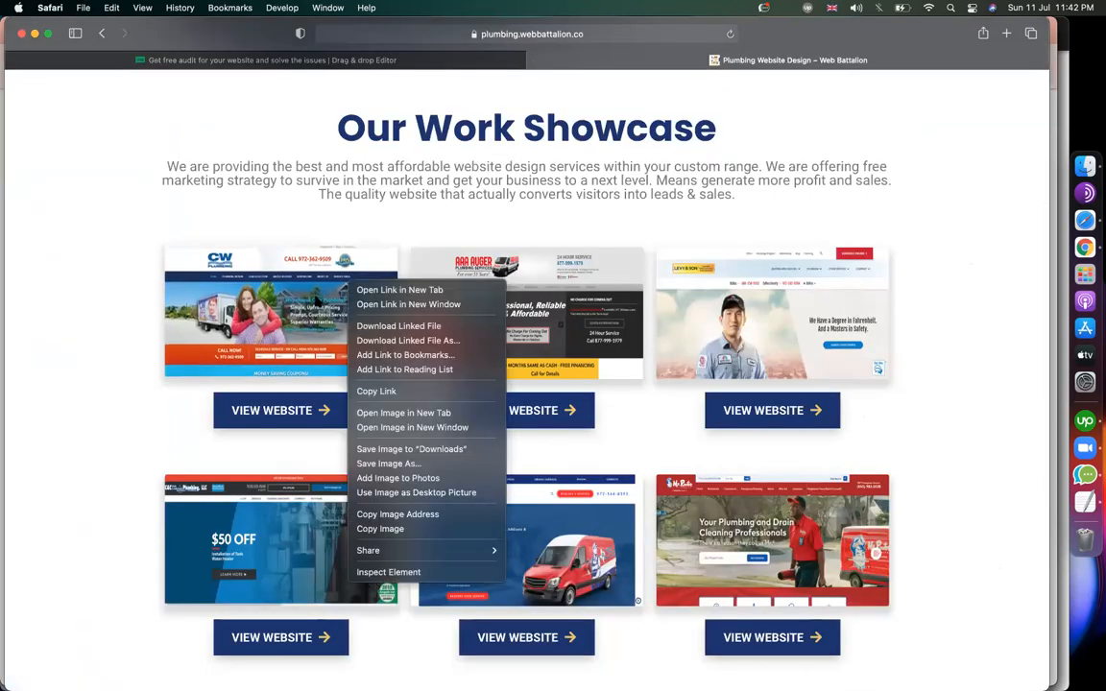
pyautogui.click(388, 463)
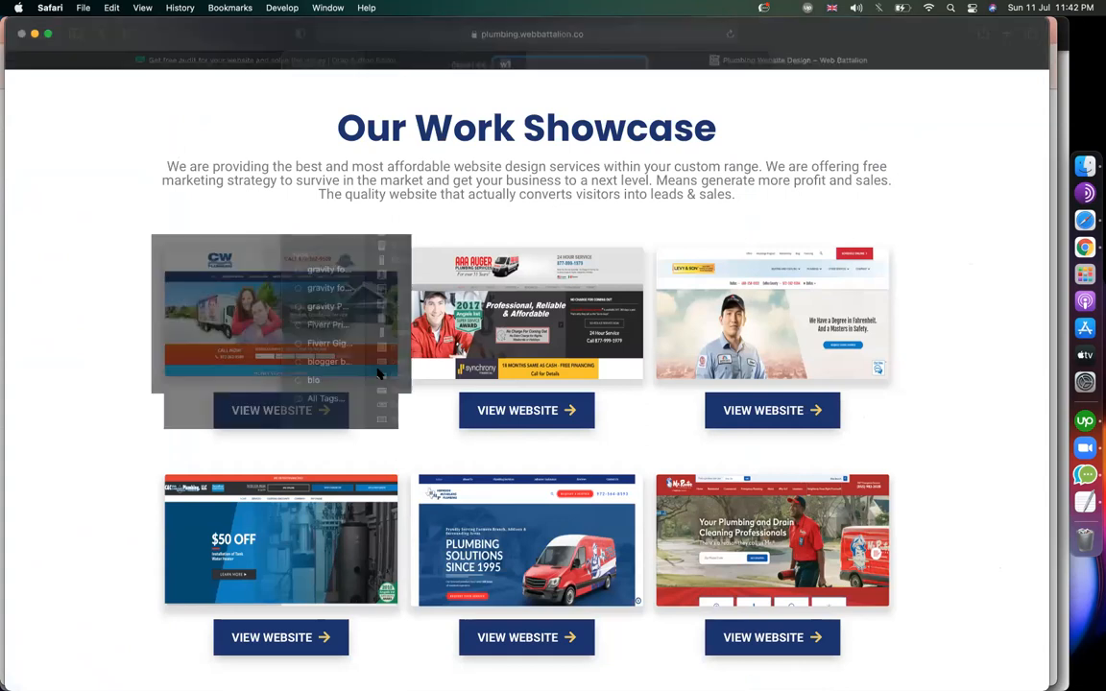
pyautogui.write('s')
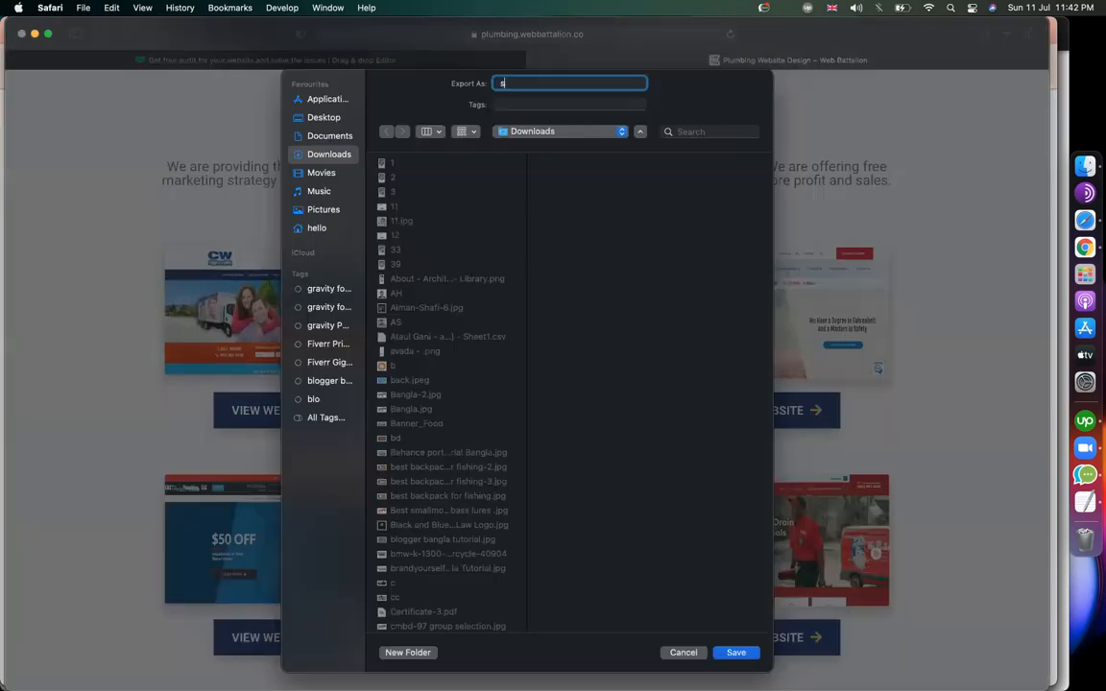
pyautogui.write('am')
pyautogui.press('Return')
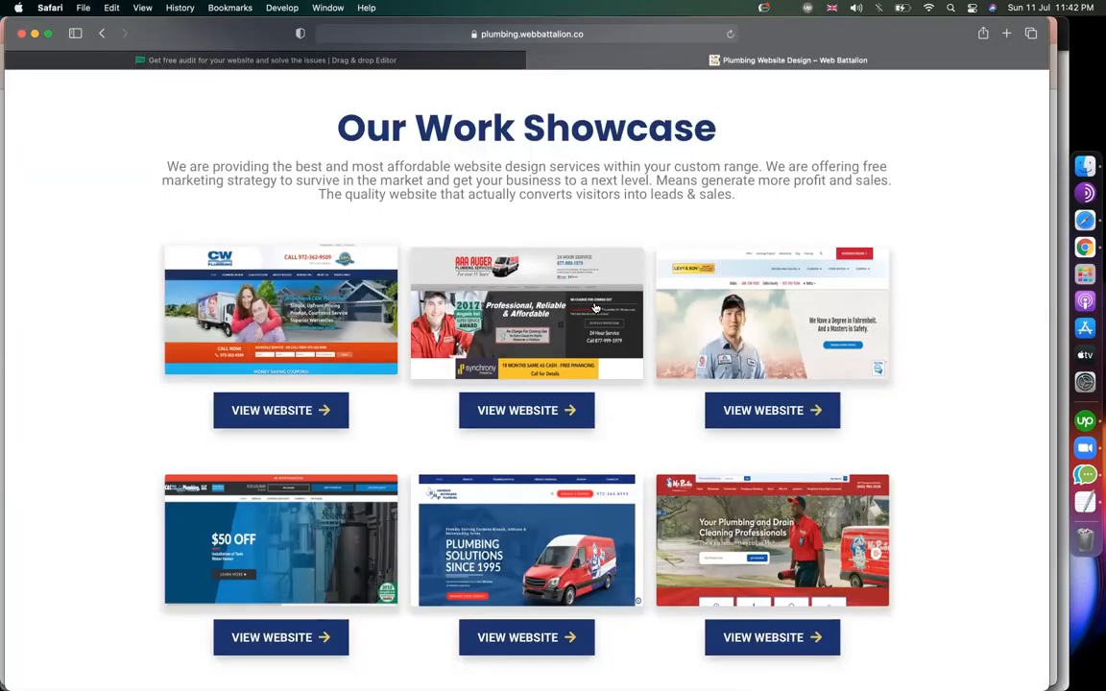
# Save the second showcase image as sam2, then open MailerLite's file manager for the card image.
pyautogui.rightClick(597, 304)
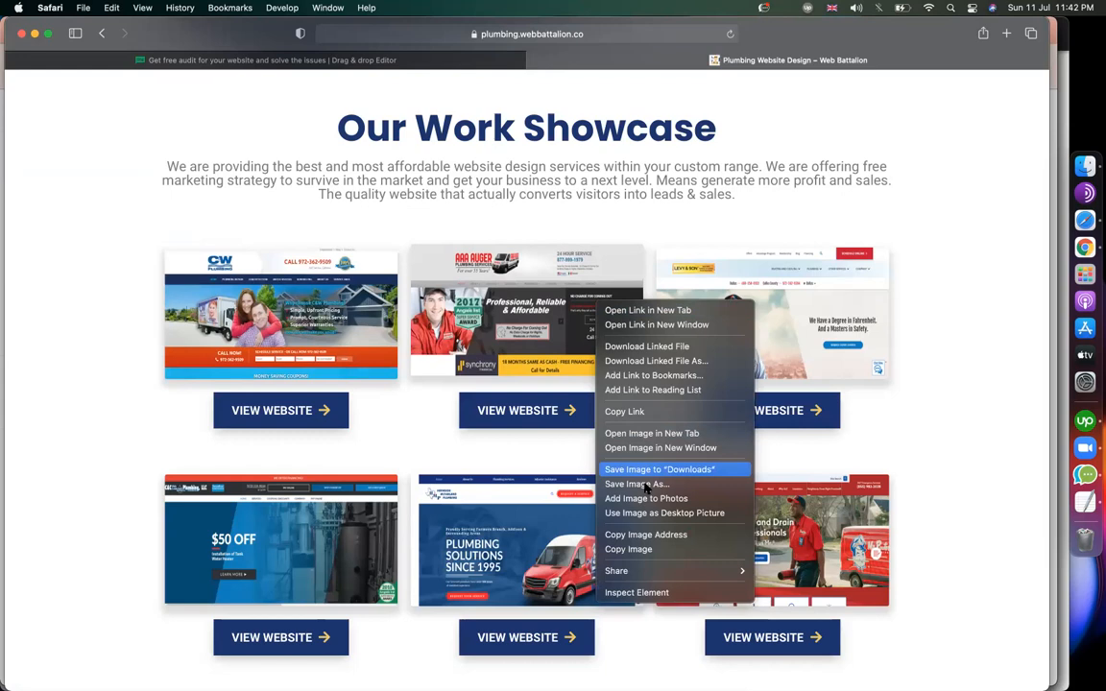
pyautogui.click(646, 488)
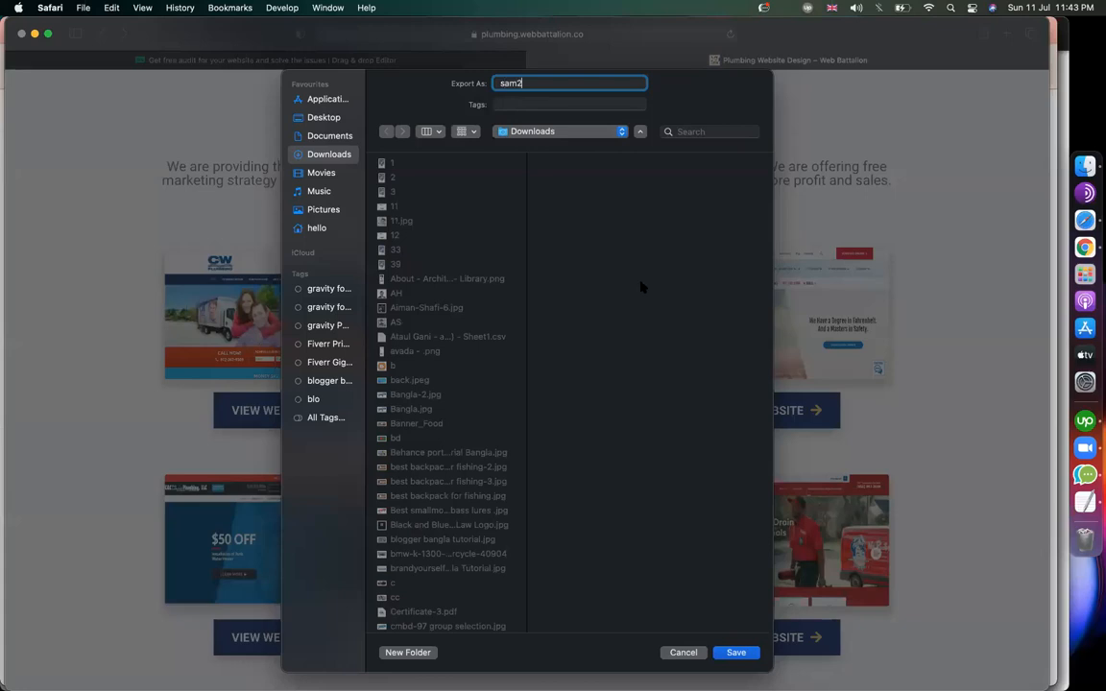
pyautogui.press('Return')
pyautogui.click(412, 61)
pyautogui.click(861, 250)
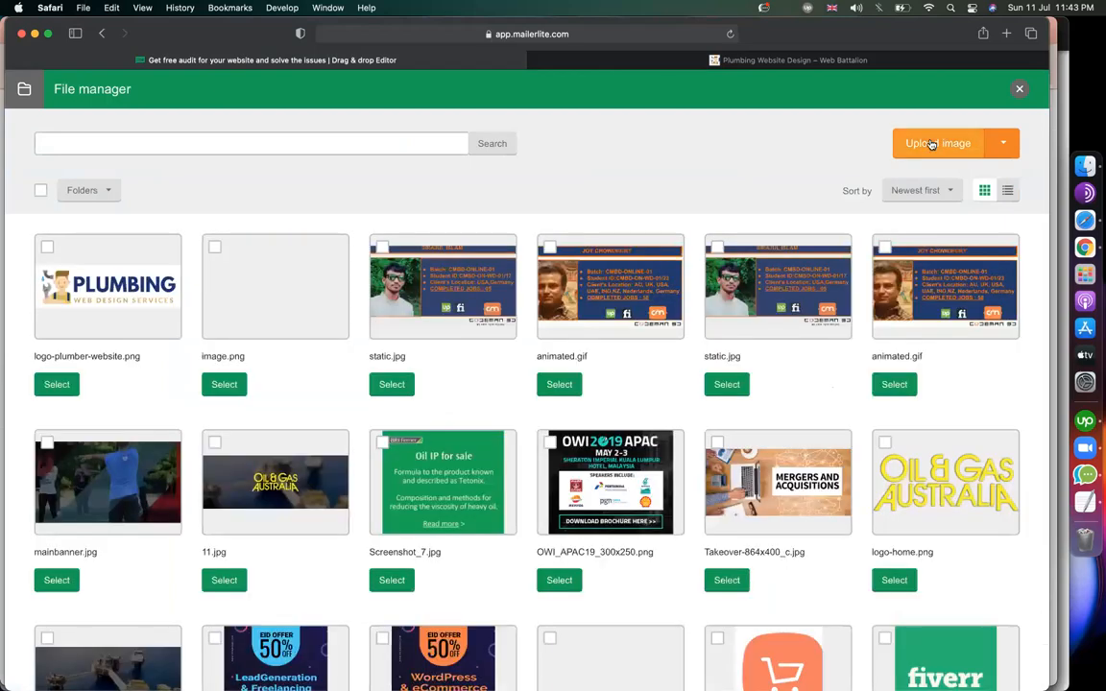
# Upload sam from Downloads and use sam.png as the first card's image instead of the camel photo.
pyautogui.click(930, 144)
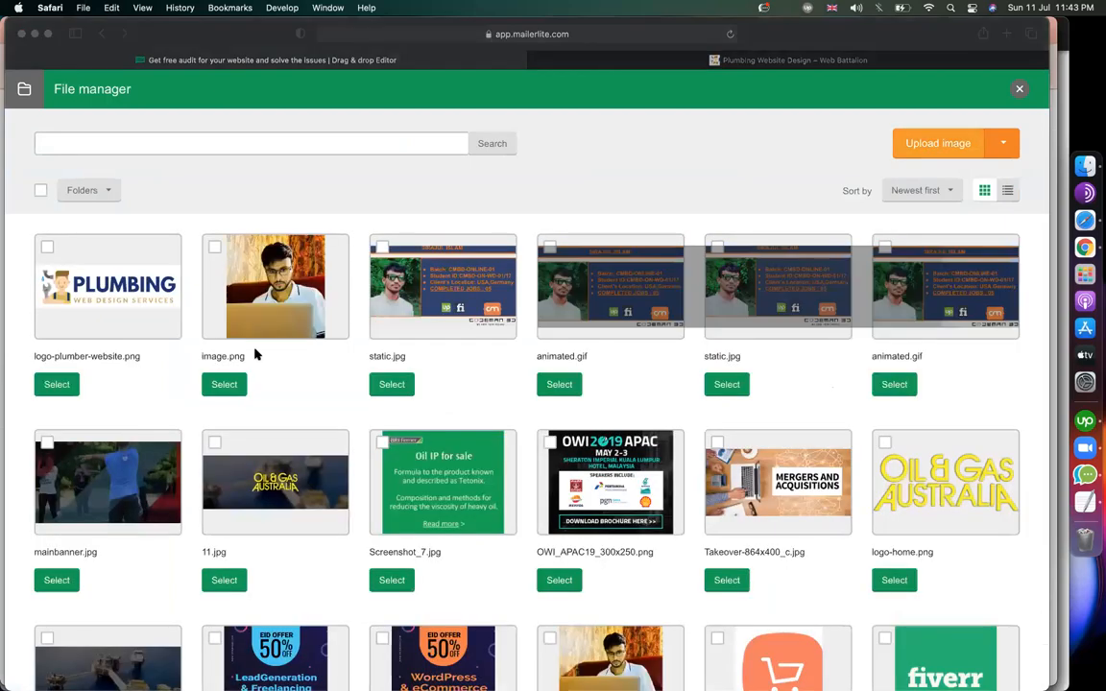
pyautogui.click(255, 352)
pyautogui.write('sam')
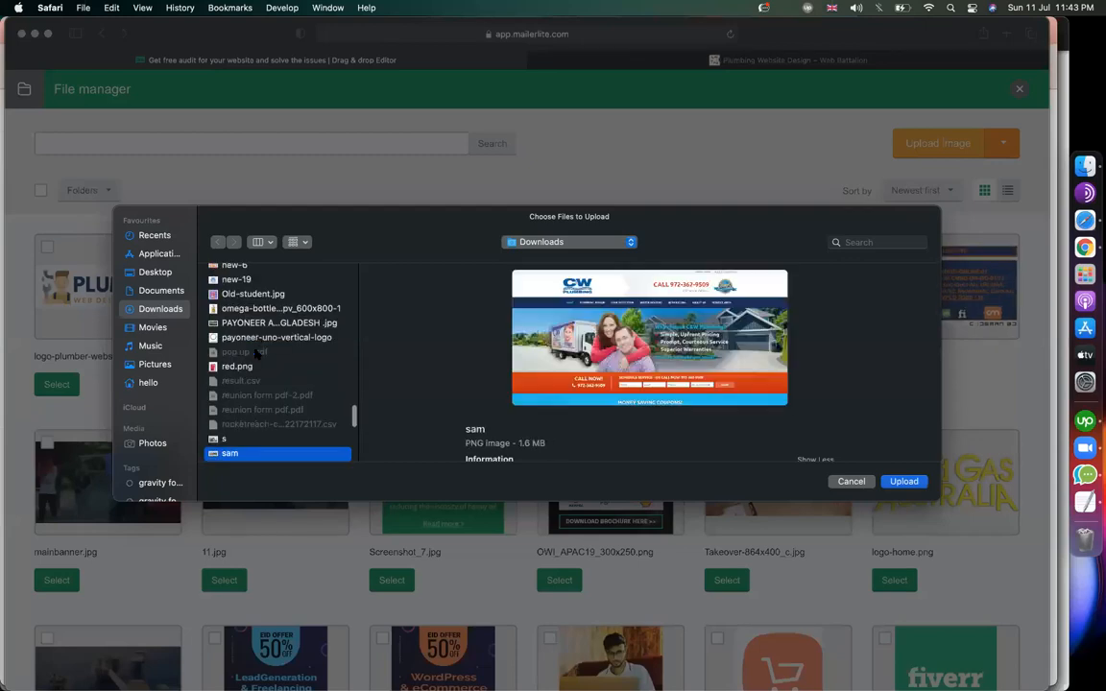
pyautogui.press('Return')
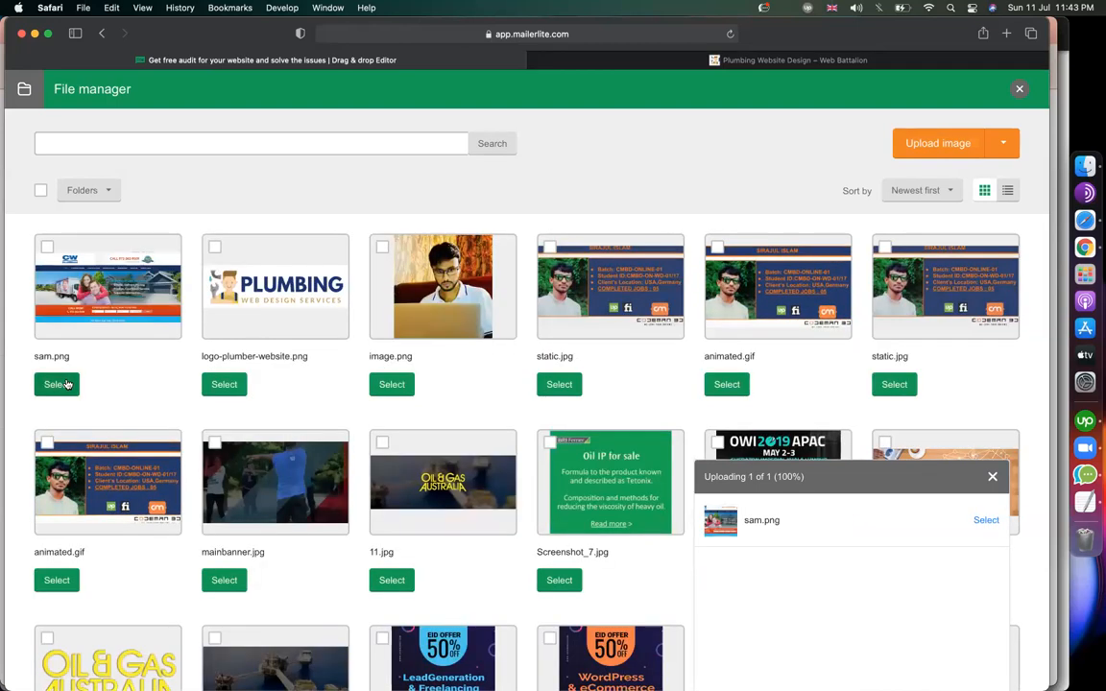
pyautogui.click(59, 384)
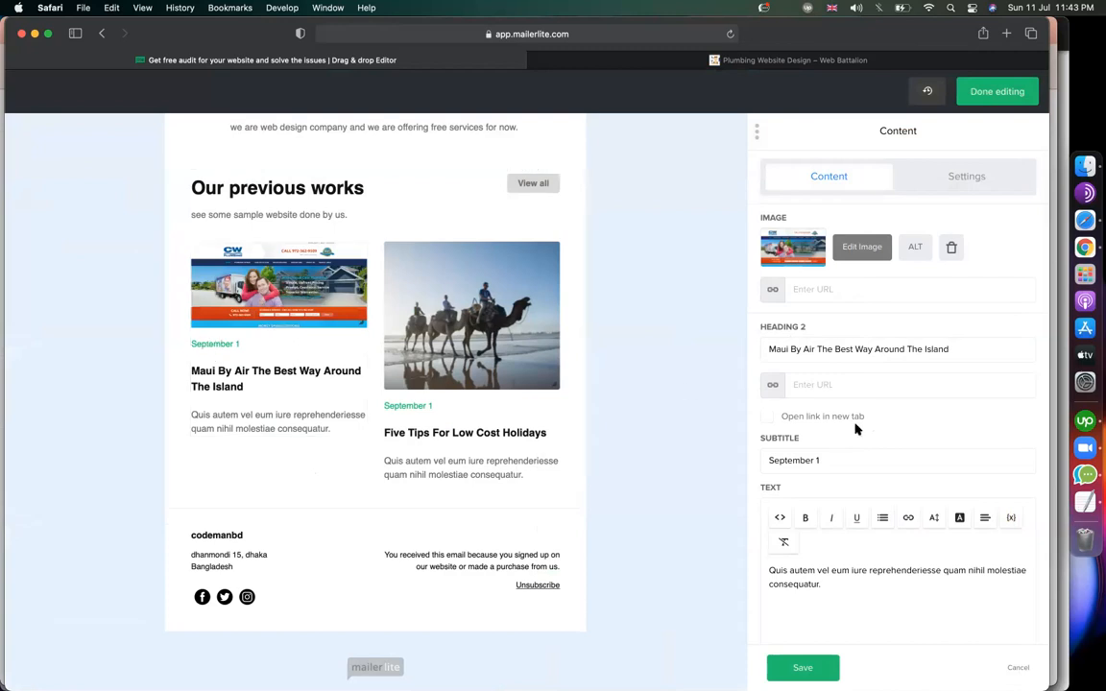
# Delete the first card's September 1 subtitle and retitle the card CW Plumbing.
pyautogui.moveTo(851, 461); pyautogui.dragTo(729, 462)
pyautogui.press('BackSpace')
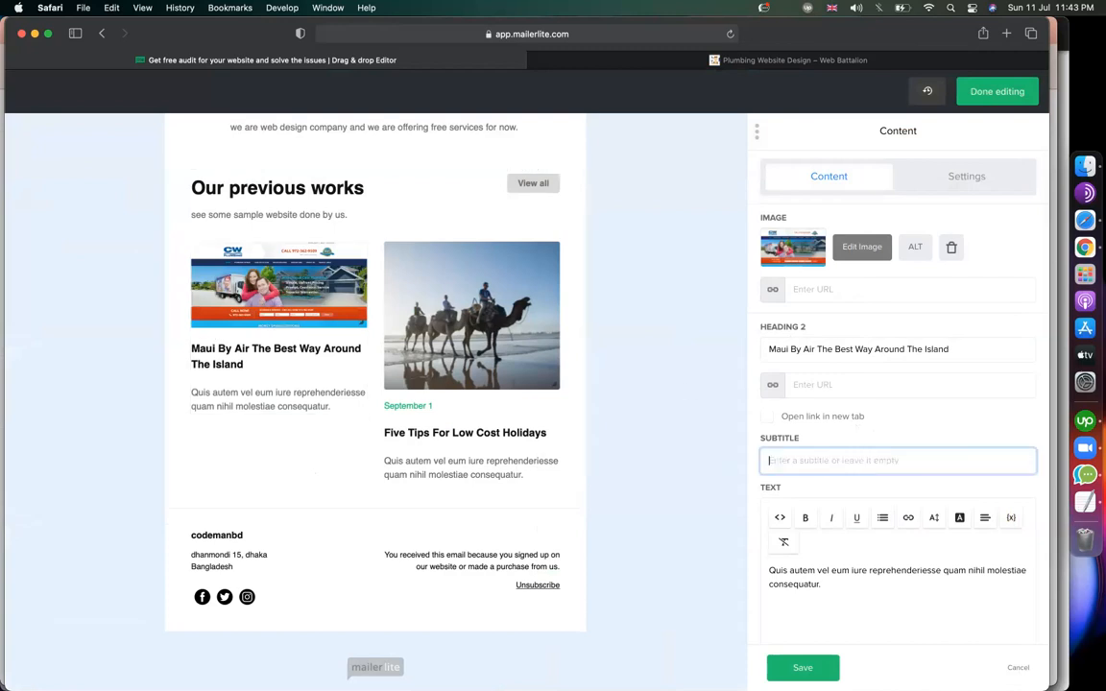
pyautogui.click(653, 59)
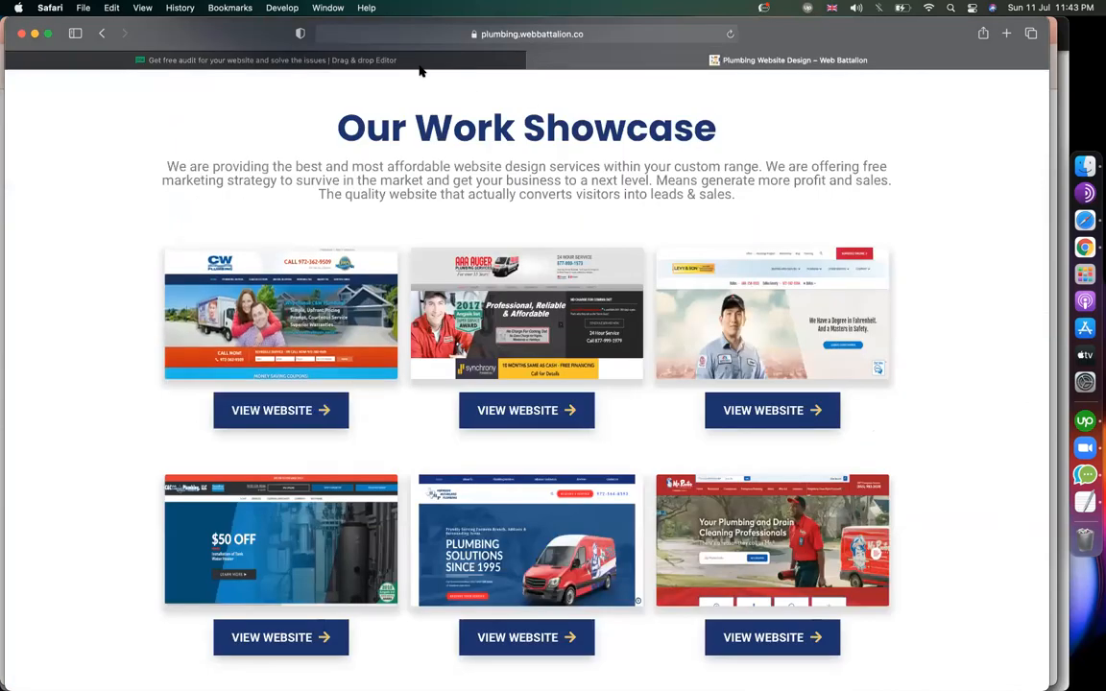
pyautogui.moveTo(418, 65)
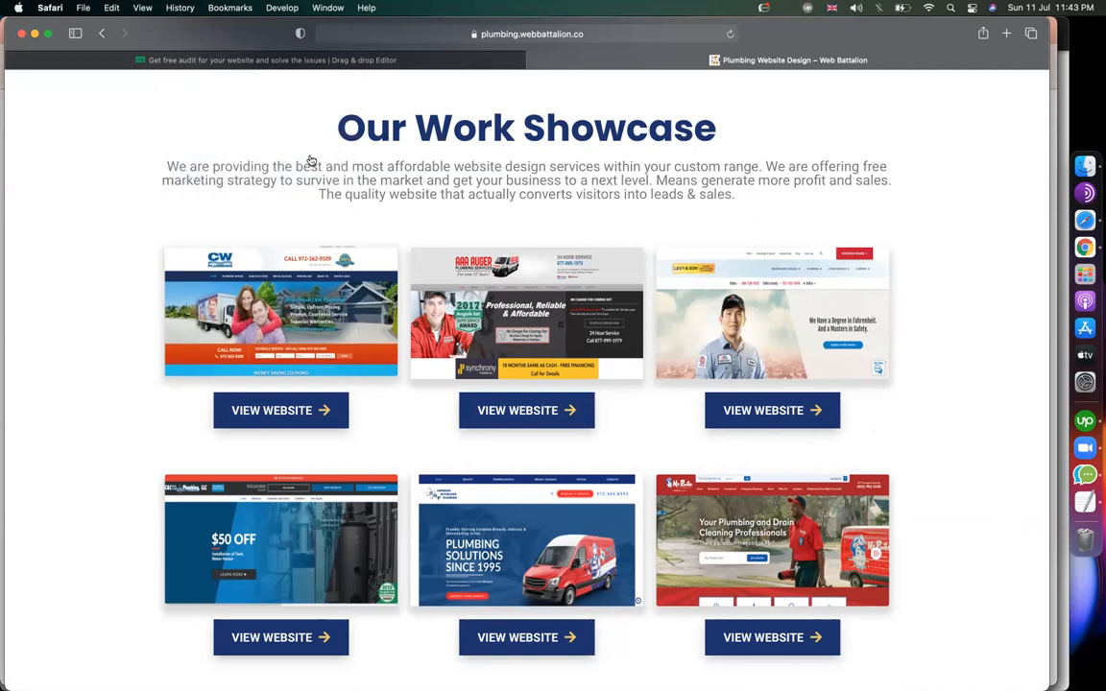
pyautogui.click(342, 61)
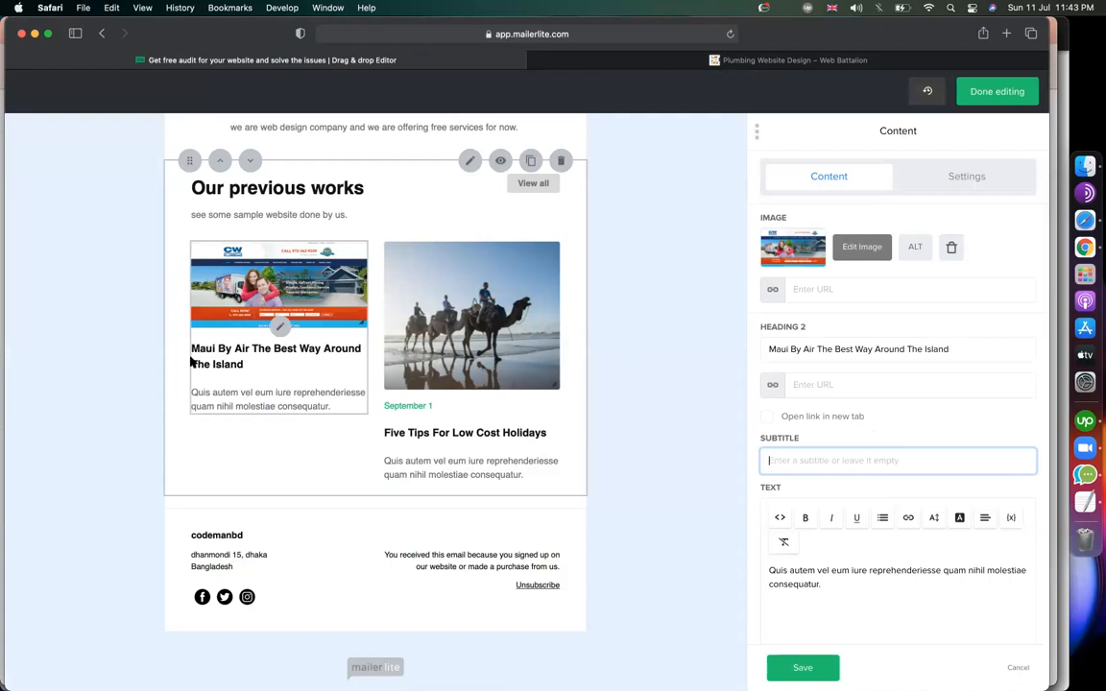
pyautogui.moveTo(963, 348); pyautogui.dragTo(732, 356)
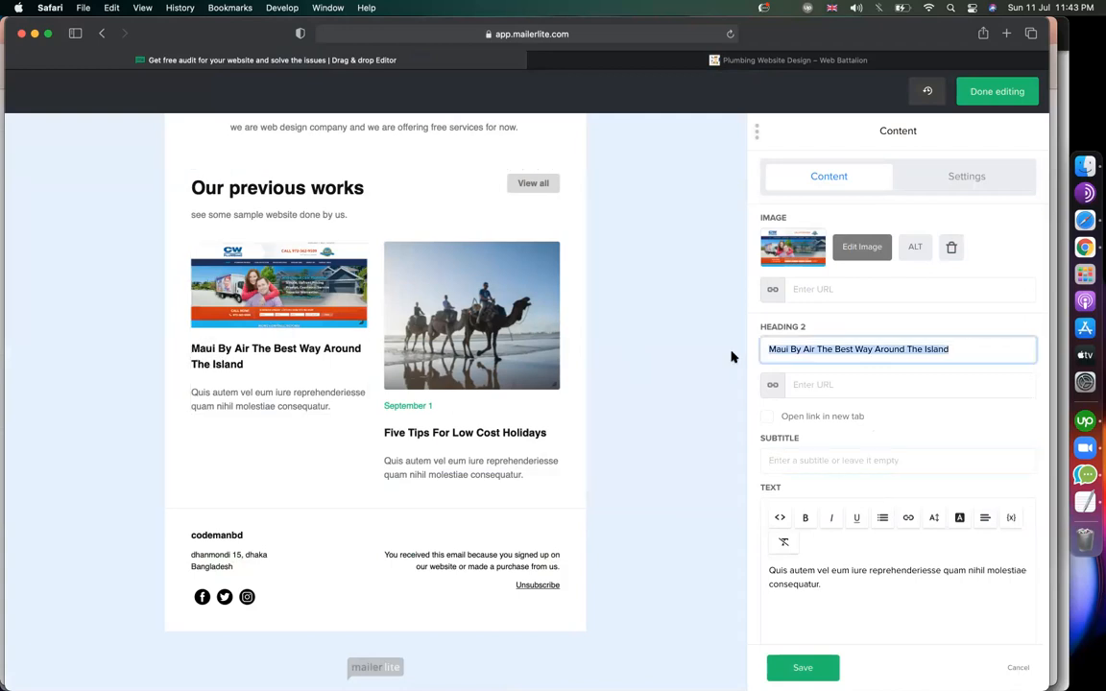
pyautogui.write('CW Plumbing')
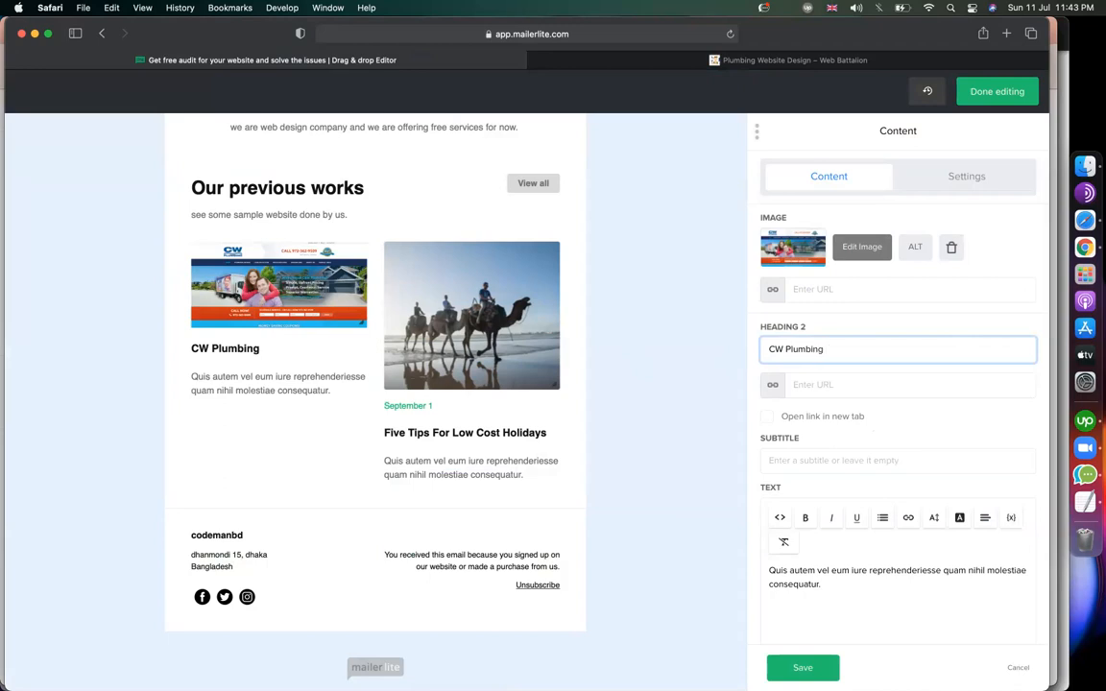
pyautogui.click(827, 61)
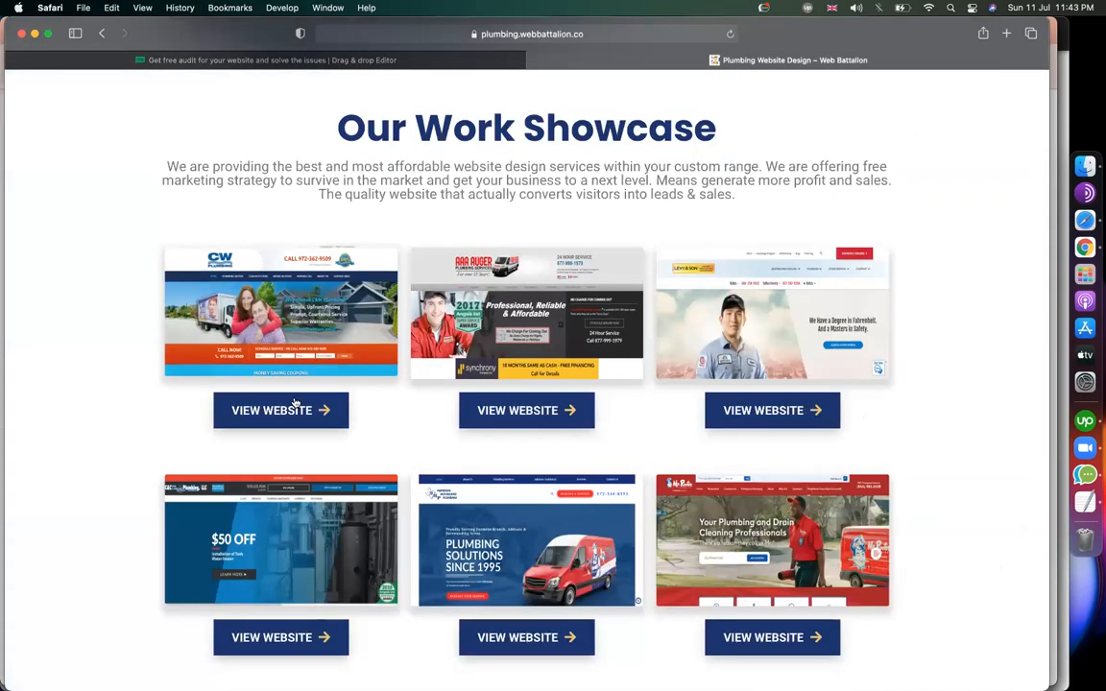
pyautogui.rightClick(290, 403)
pyautogui.click(345, 510)
pyautogui.click(371, 63)
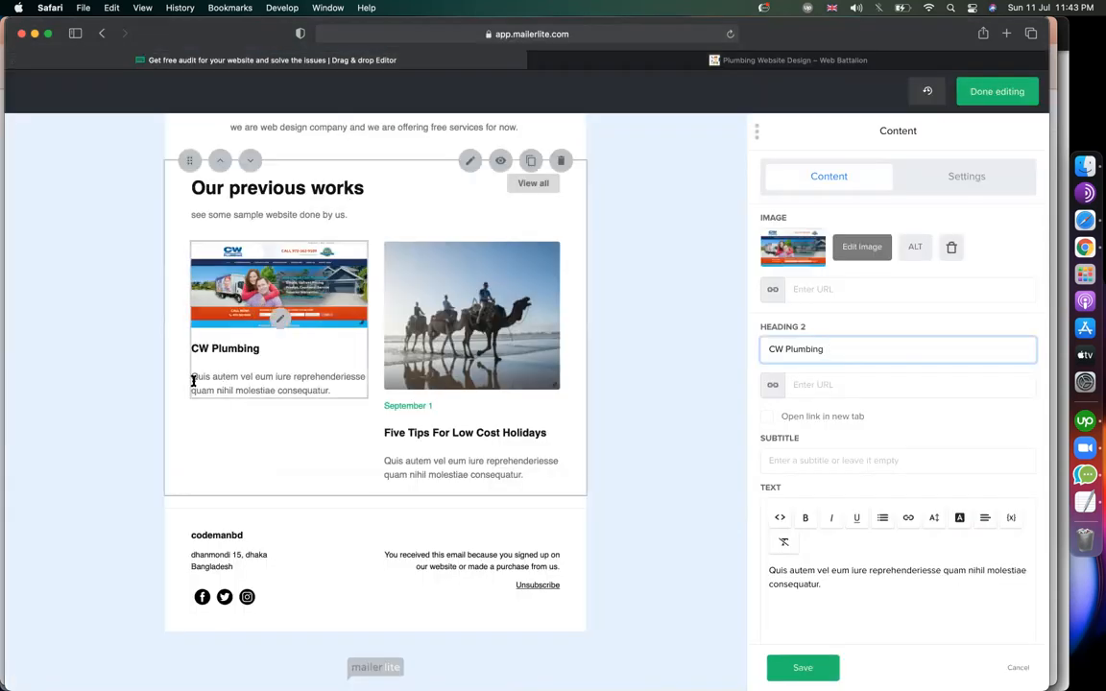
pyautogui.click(759, 572)
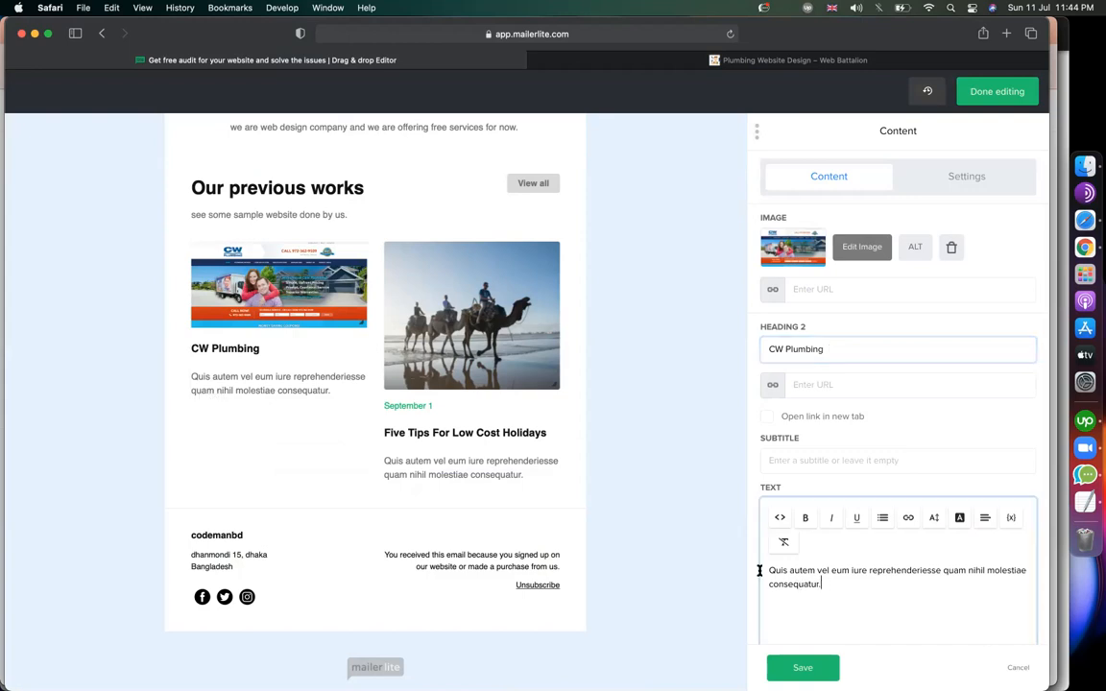
pyautogui.press('super+a')
pyautogui.press('super+v')
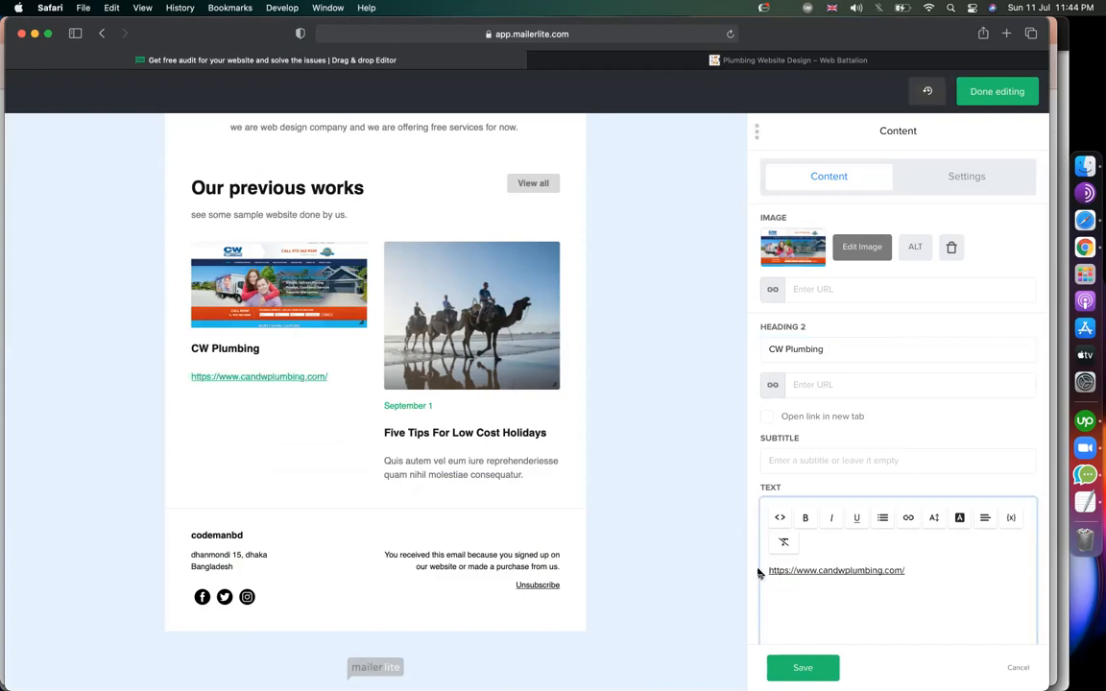
pyautogui.click(773, 570)
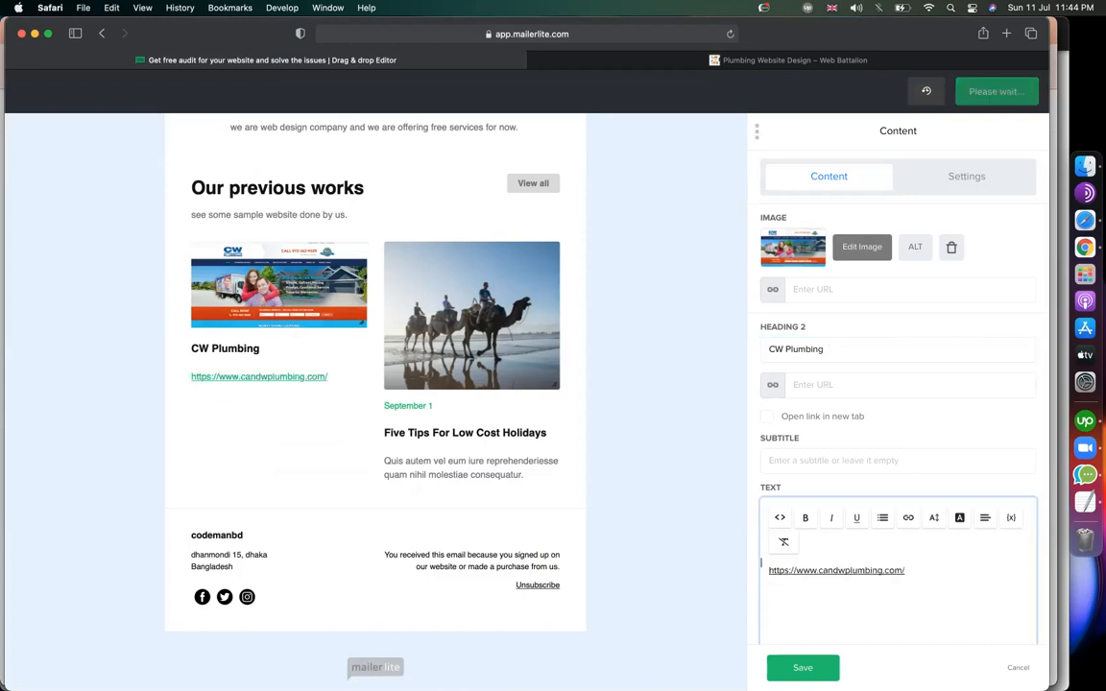
pyautogui.write('link:')
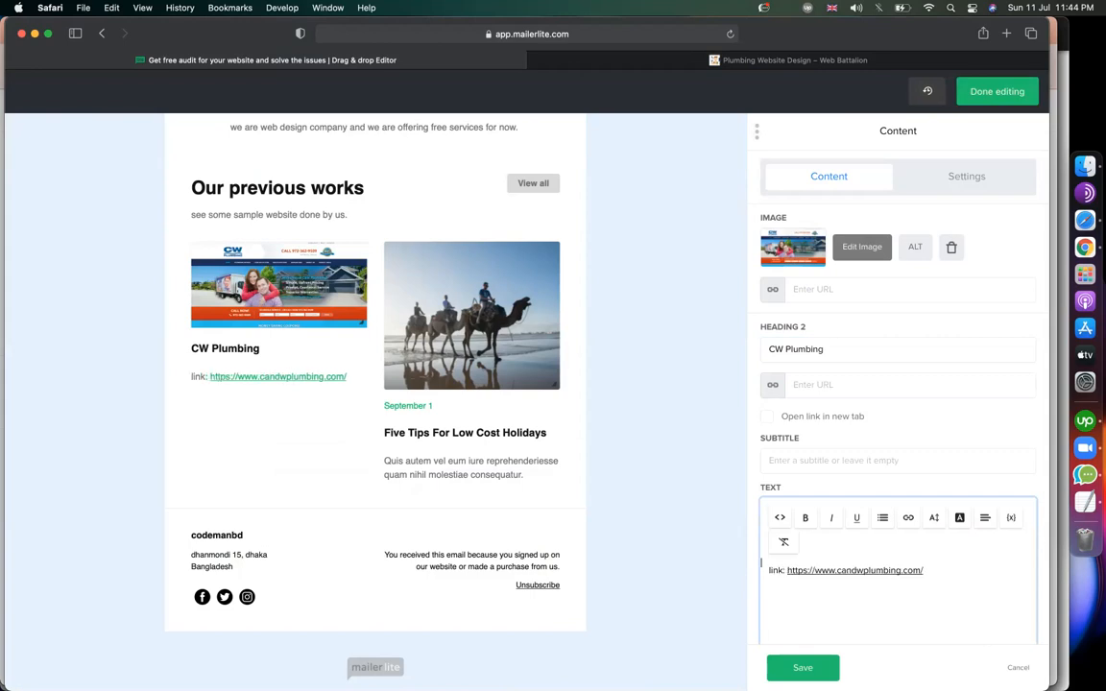
pyautogui.press('Delete')
pyautogui.write('L')
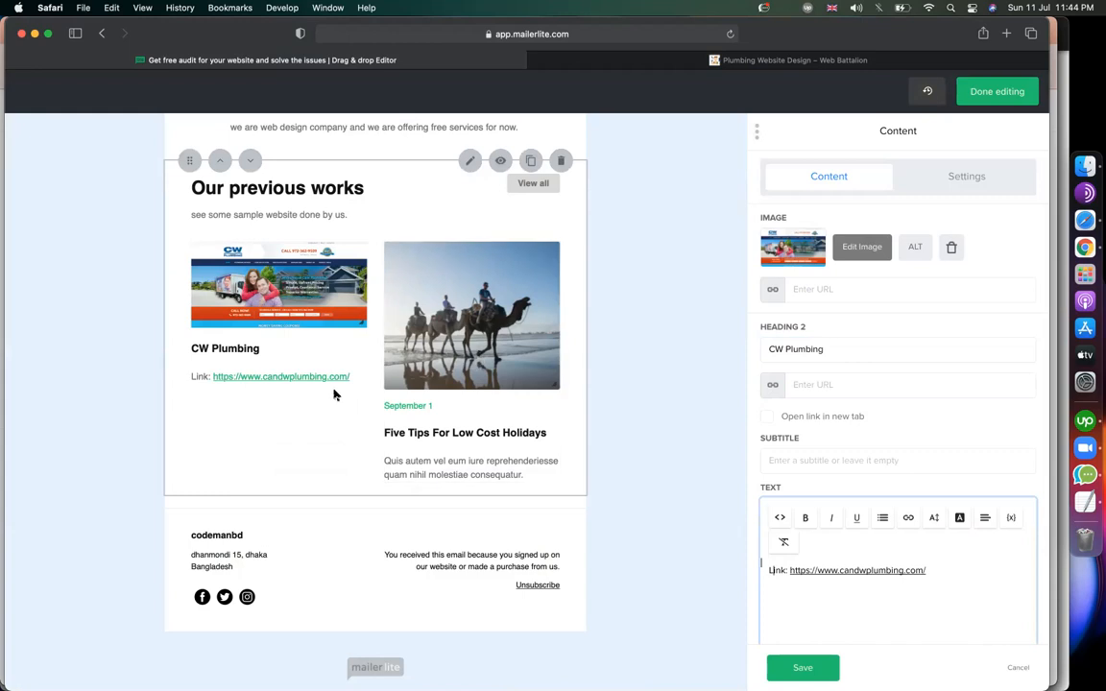
pyautogui.click(472, 364)
# Delete the second card's September 1 subtitle and replace its camel photo with uploaded sam2.png.
pyautogui.doubleClick(817, 460)
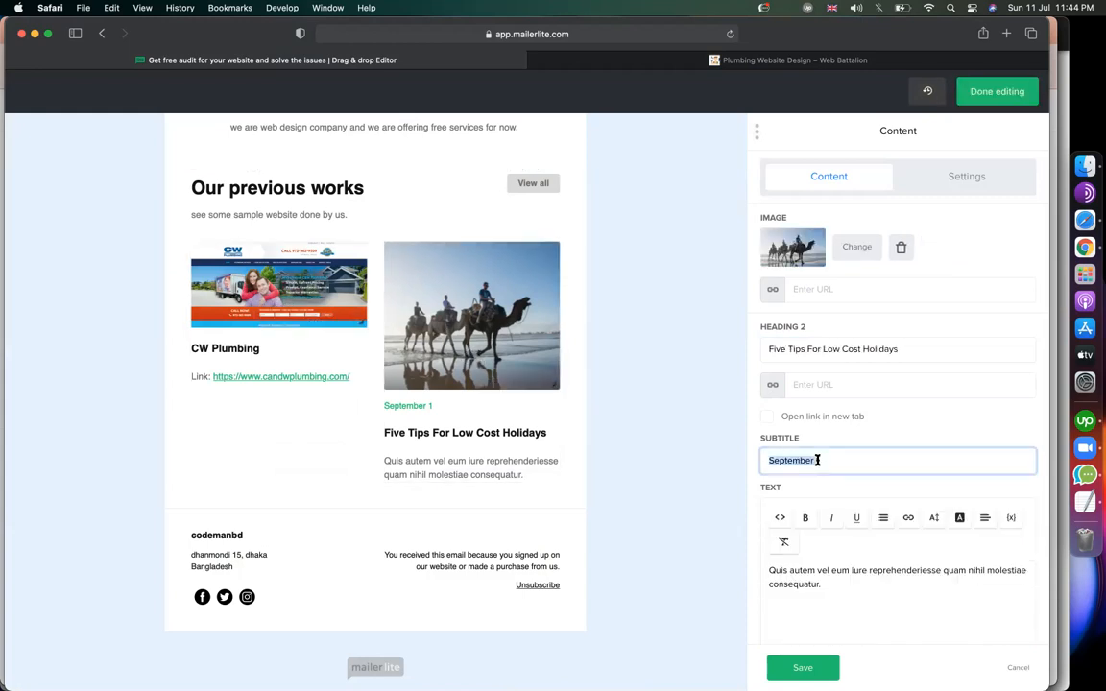
pyautogui.press('BackSpace')
pyautogui.click(853, 249)
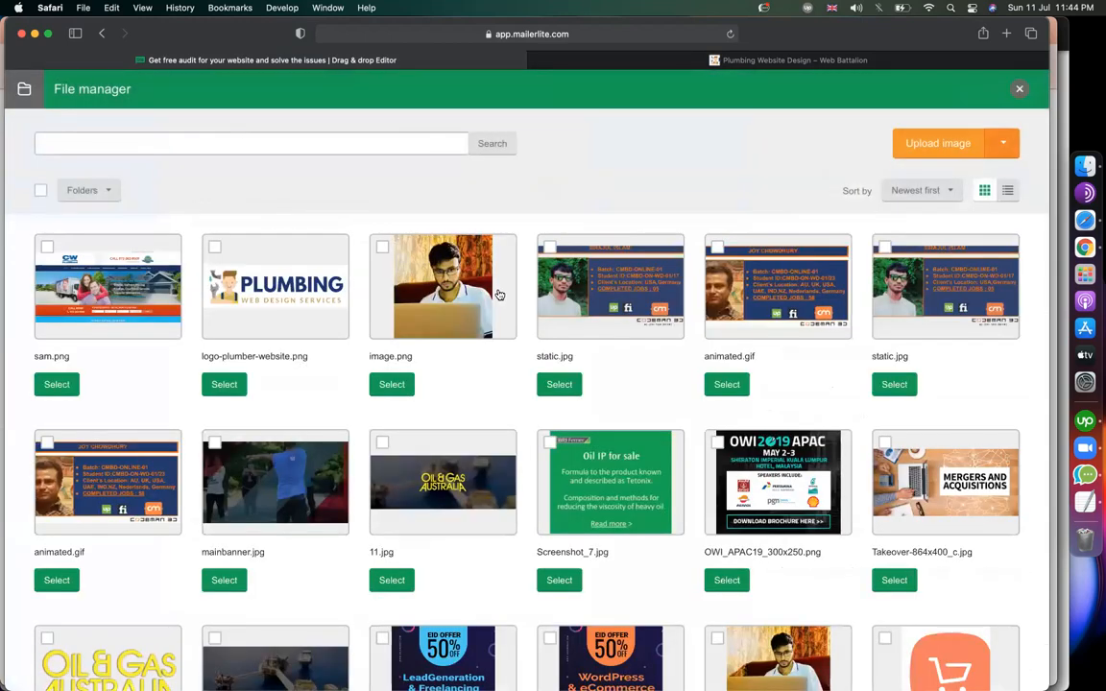
pyautogui.click(917, 140)
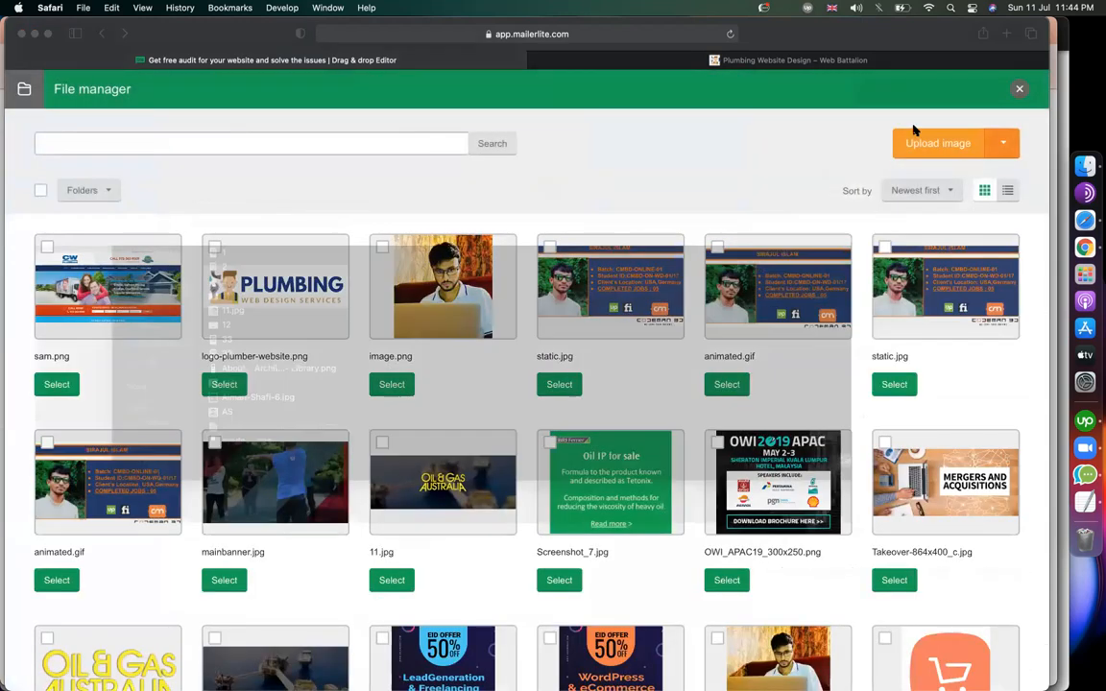
pyautogui.write('sam2')
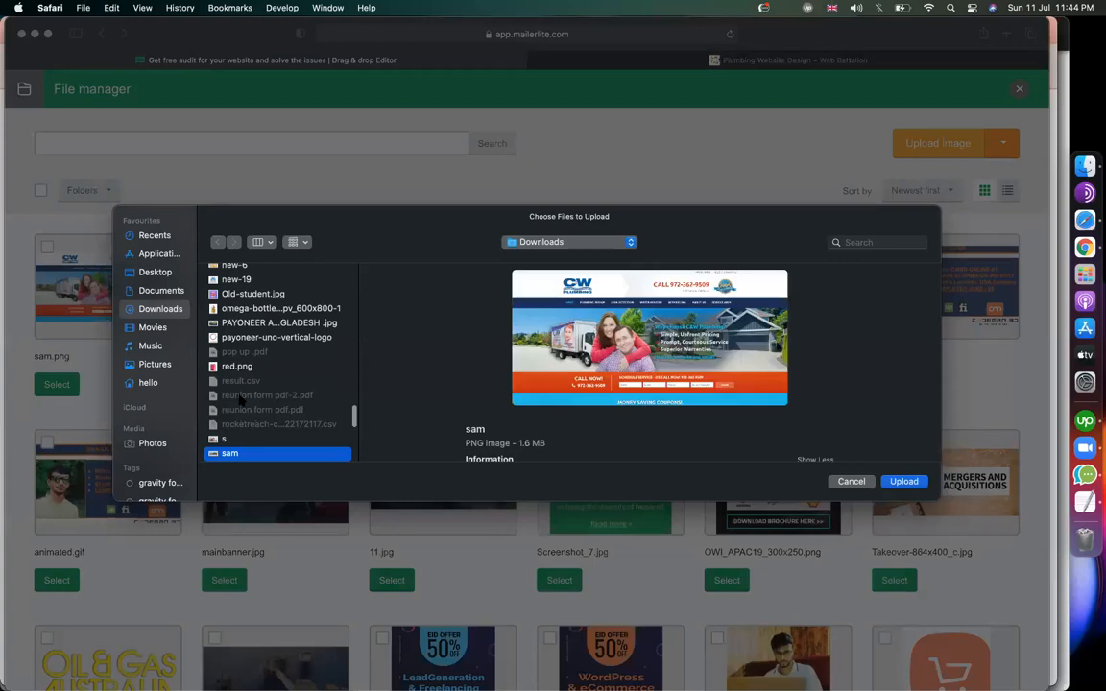
pyautogui.press('Return')
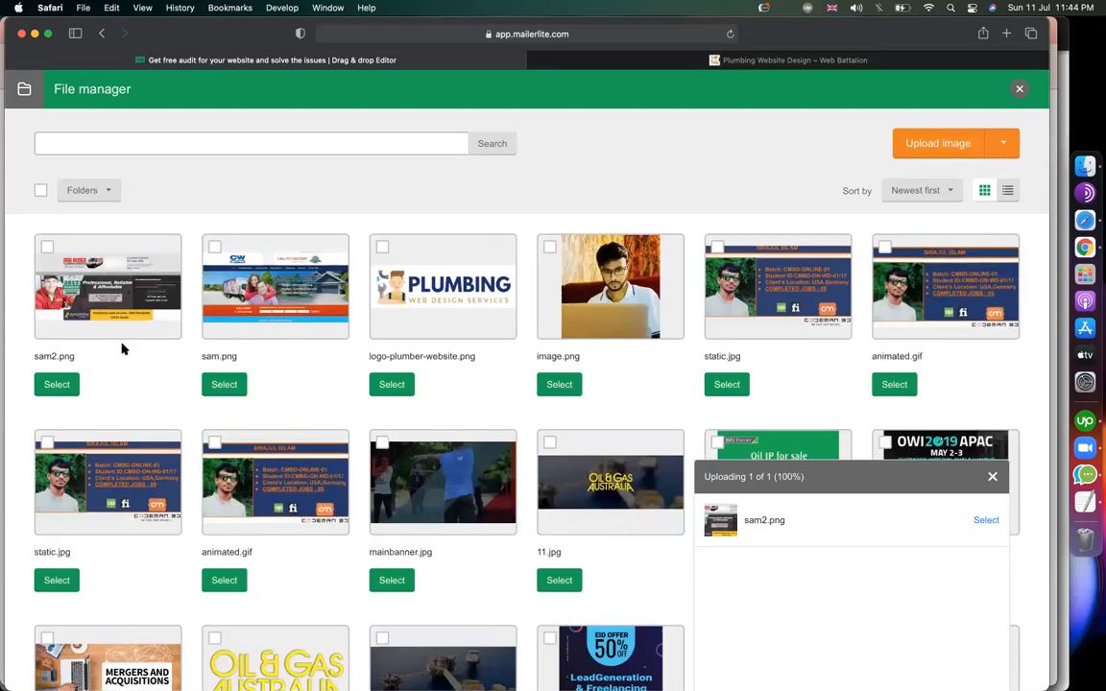
pyautogui.click(55, 385)
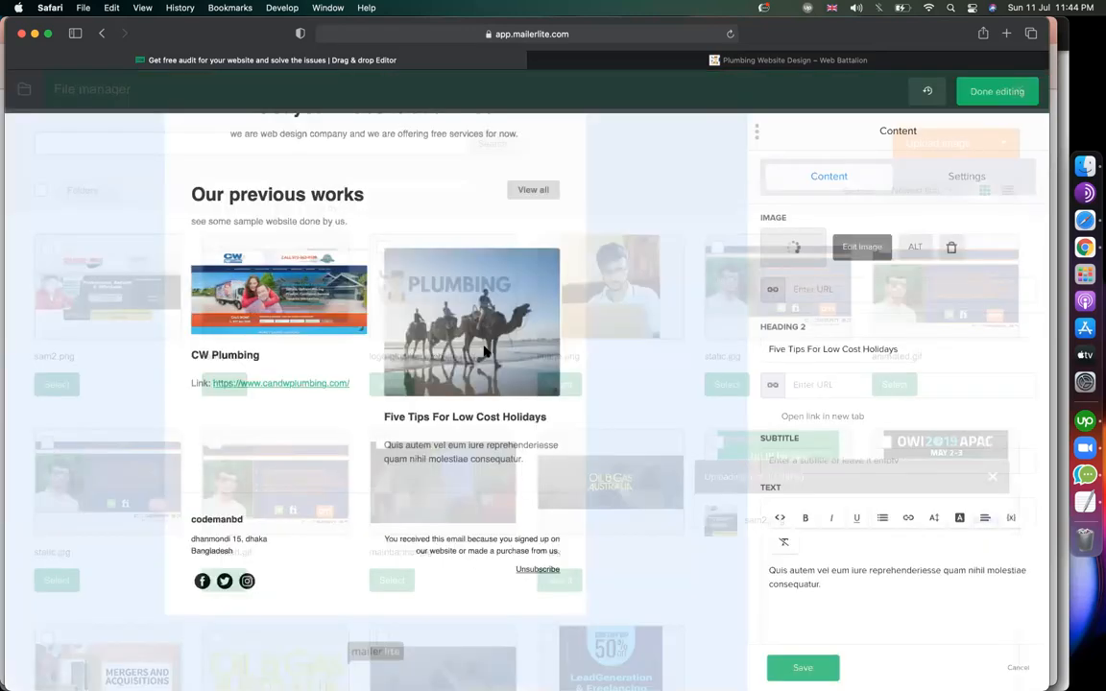
pyautogui.moveTo(924, 349); pyautogui.dragTo(652, 343)
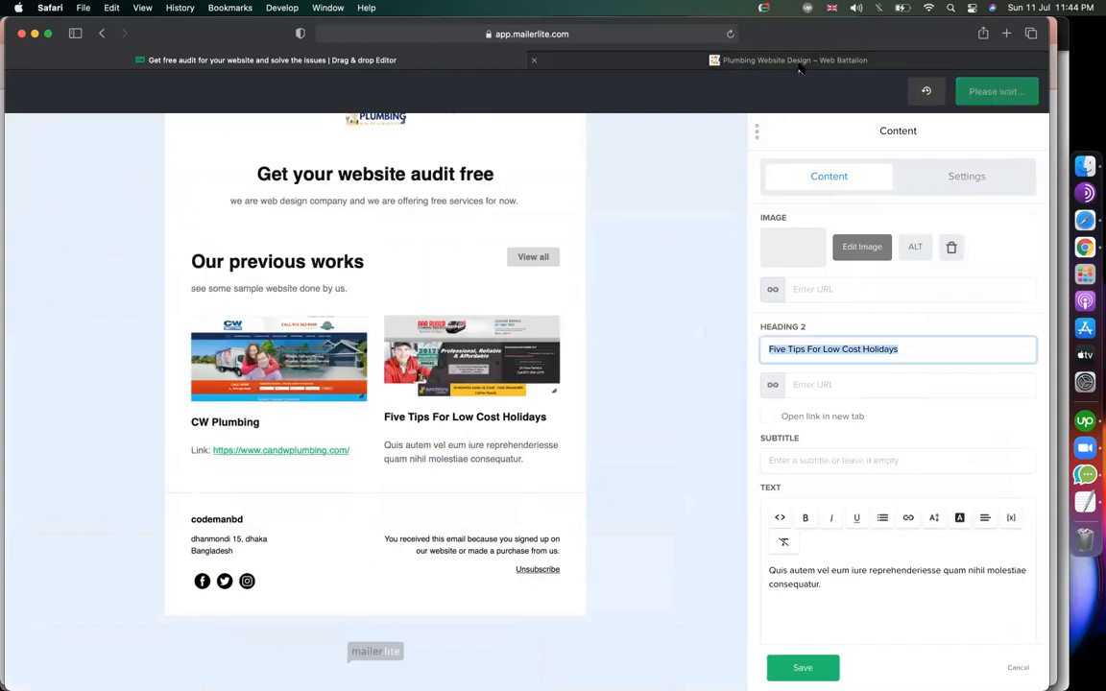
pyautogui.write('A')
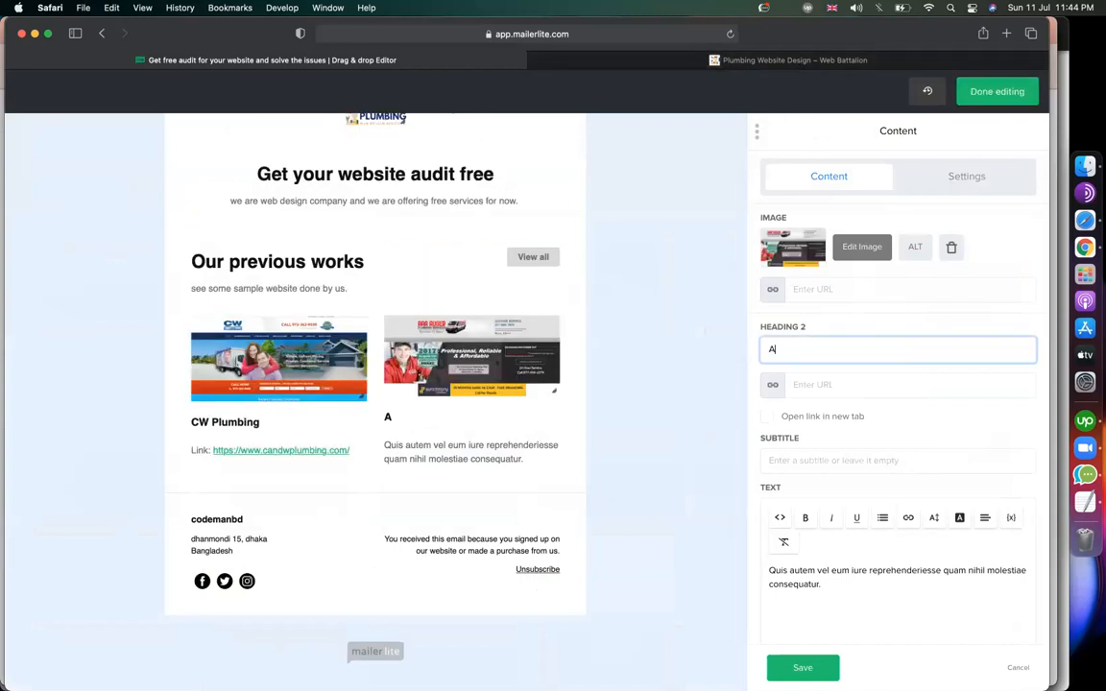
pyautogui.write('AA Auger Plumbing')
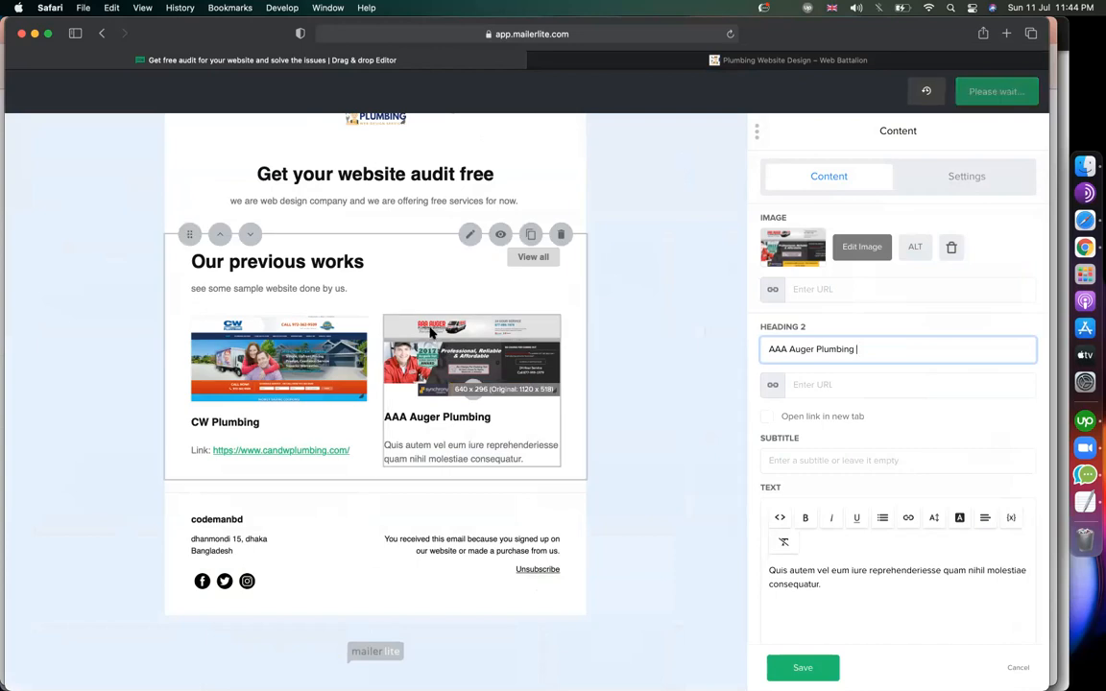
pyautogui.click(730, 63)
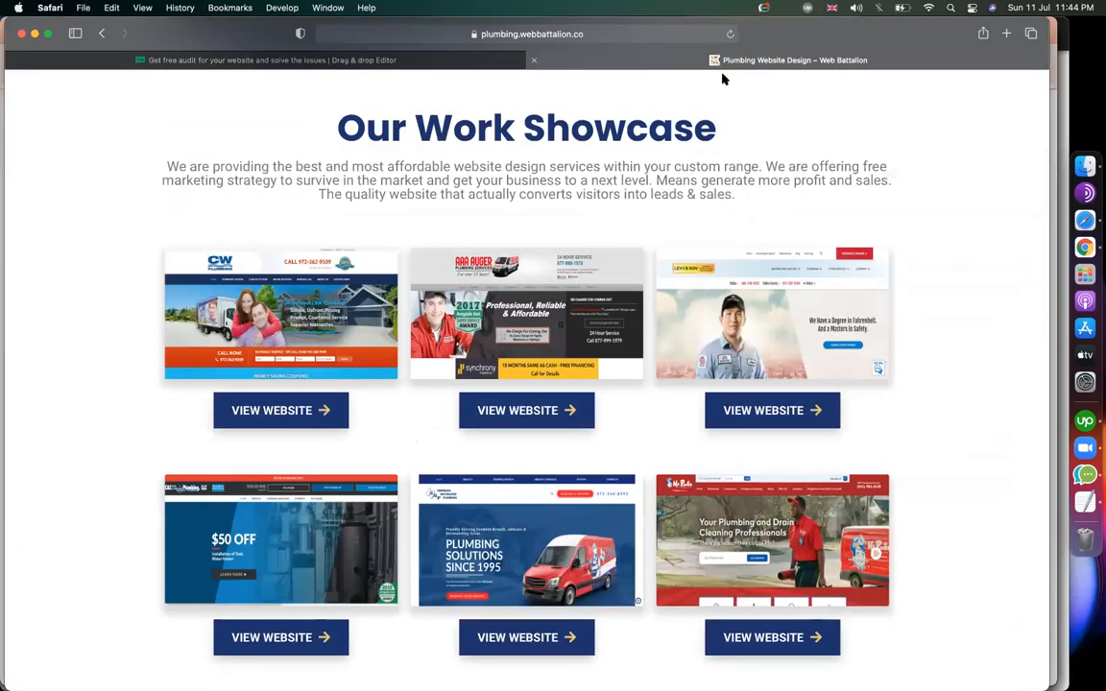
pyautogui.rightClick(492, 415)
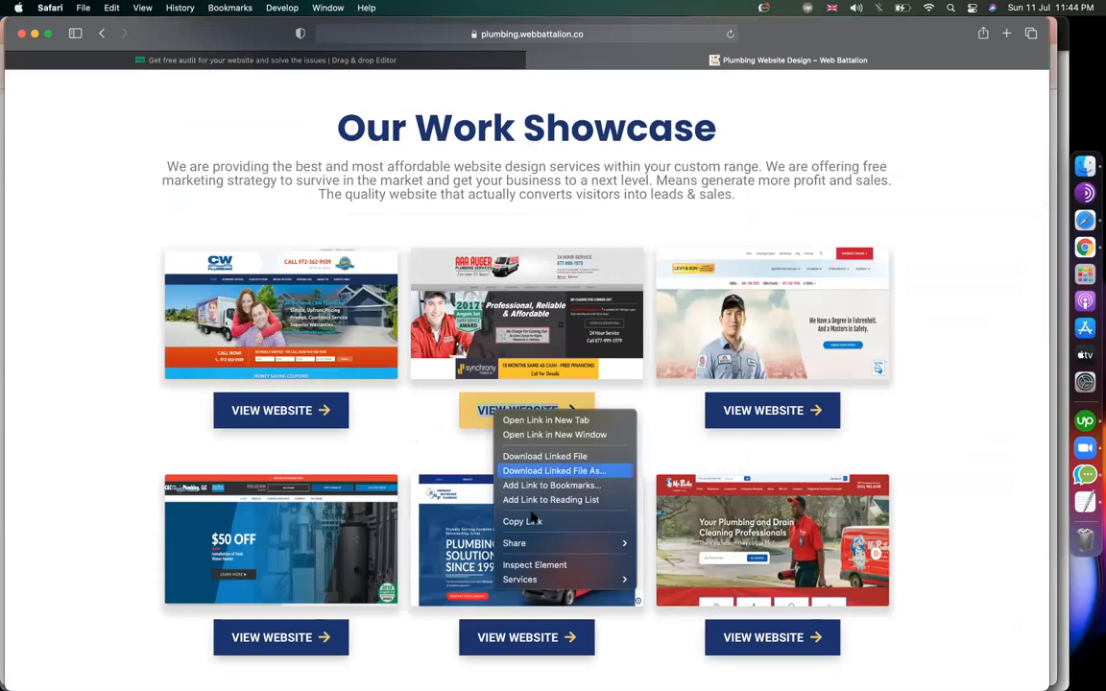
pyautogui.click(534, 516)
pyautogui.click(394, 64)
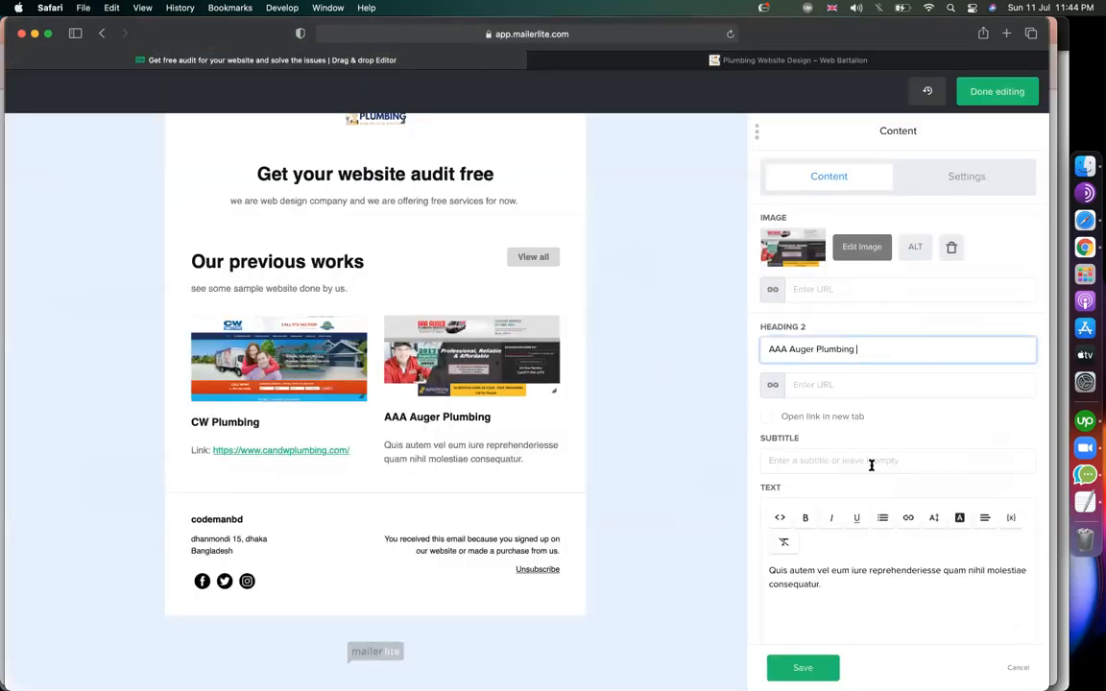
pyautogui.tripleClick(845, 575)
pyautogui.write('Link:')
pyautogui.press('super+v')
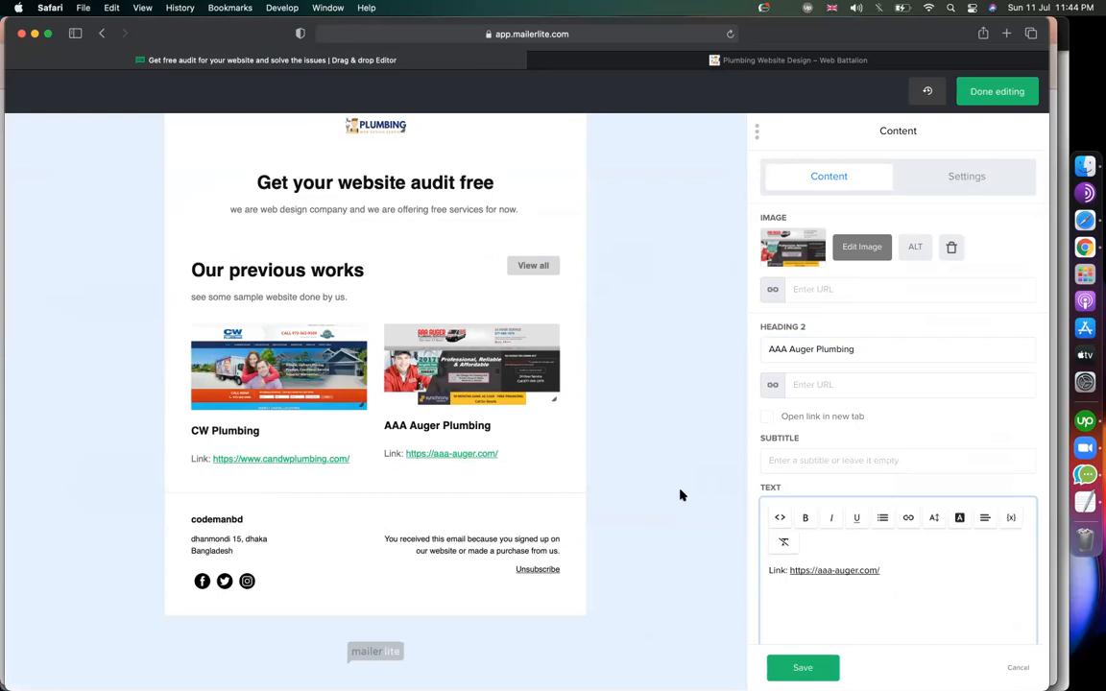
pyautogui.click(728, 605)
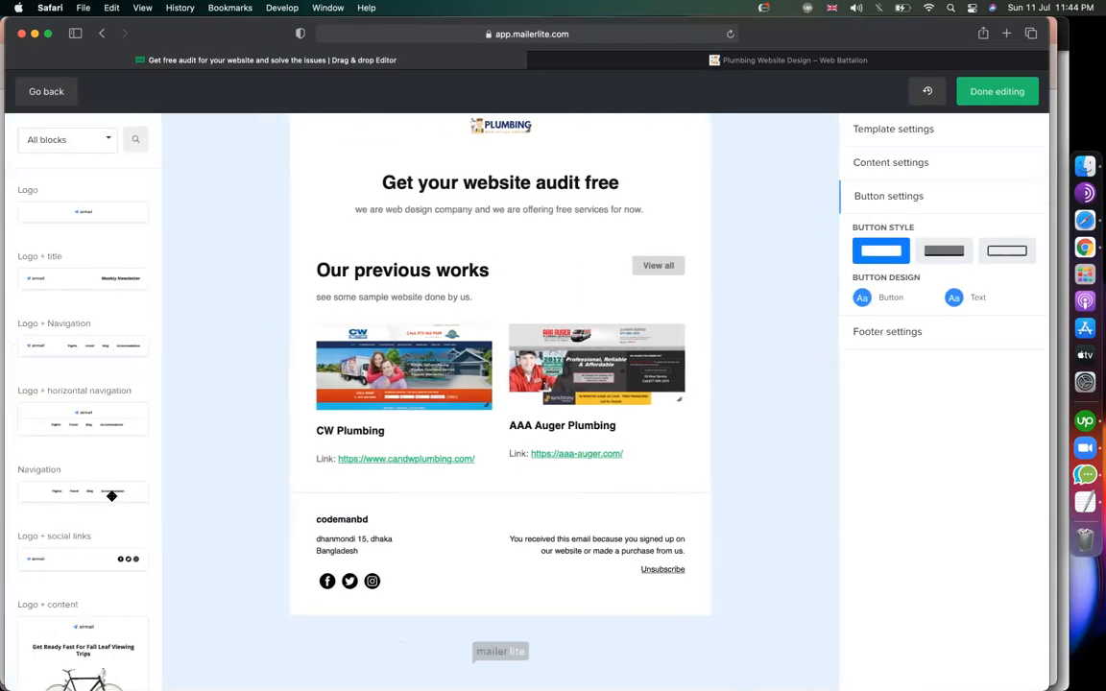
# Scroll the Web Battalion site to its Startup $499, Business $999 and Enterprise $1499 pricing packages.
pyautogui.click(611, 62)
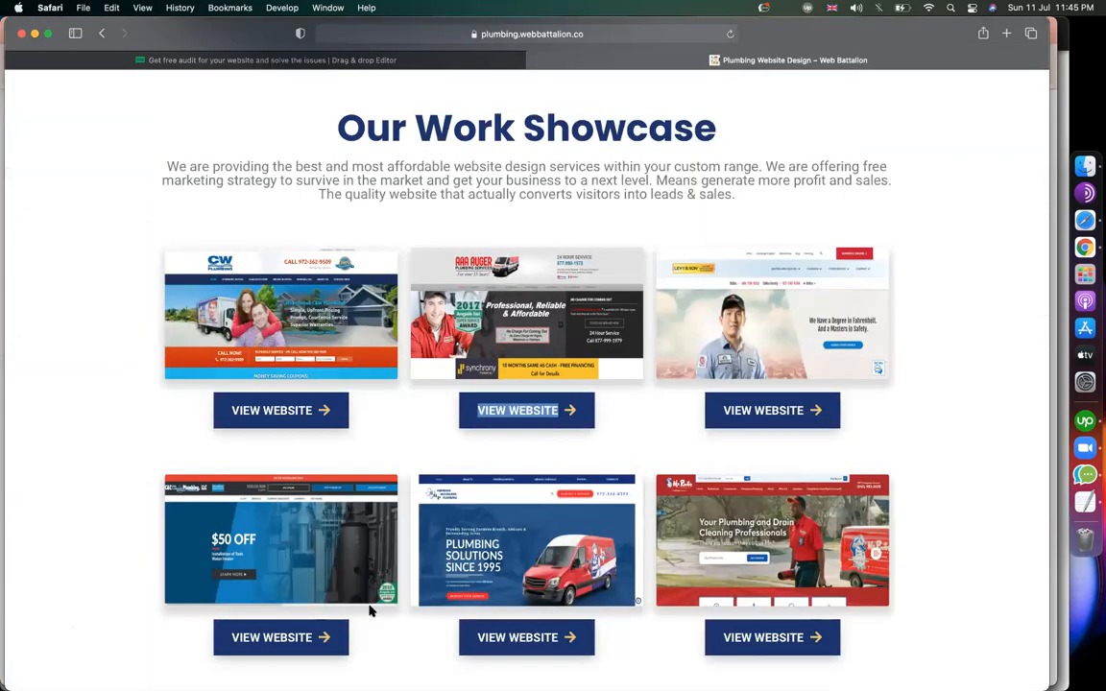
pyautogui.scroll(-10, 355, 595)
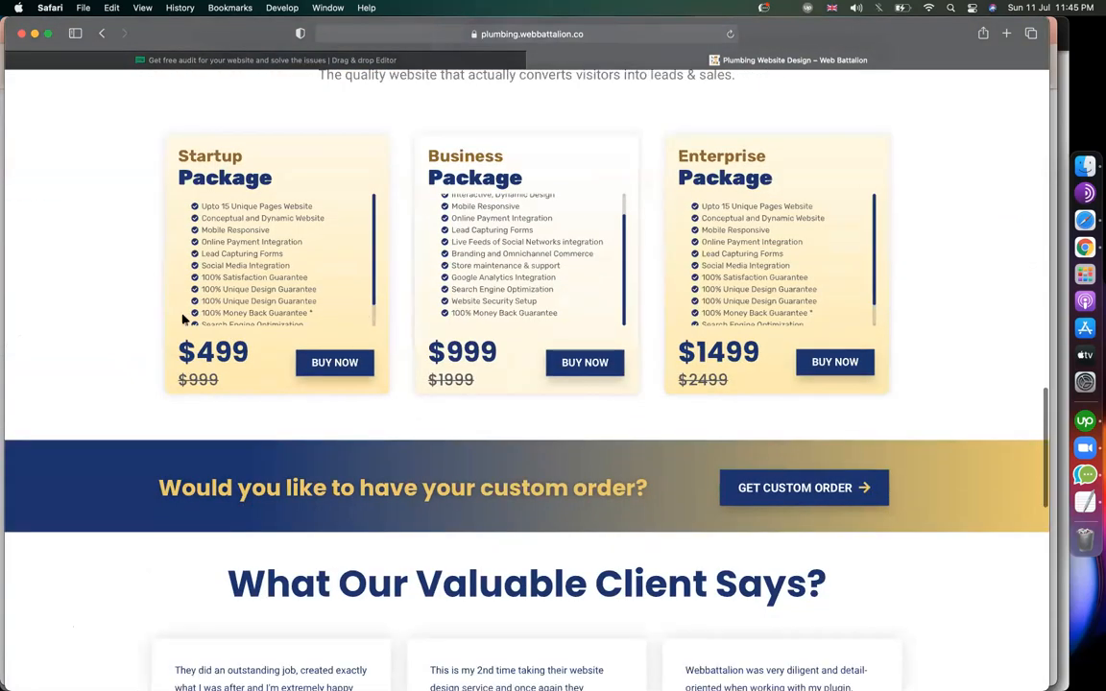
pyautogui.scroll(1, 343, 301)
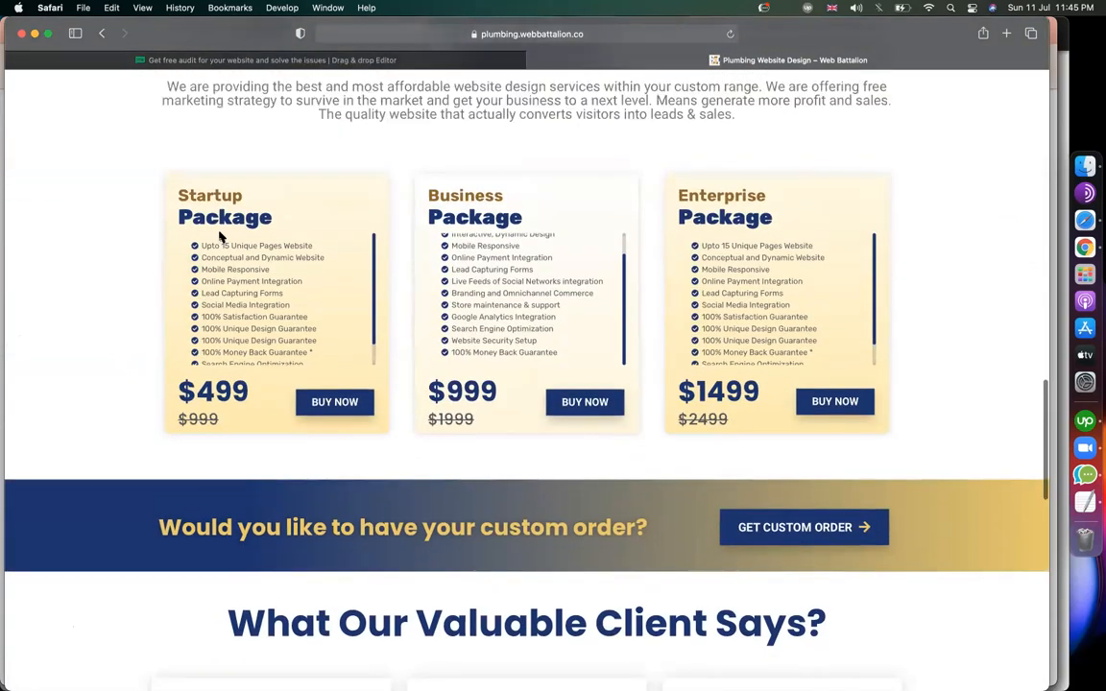
pyautogui.click(477, 59)
pyautogui.click(632, 61)
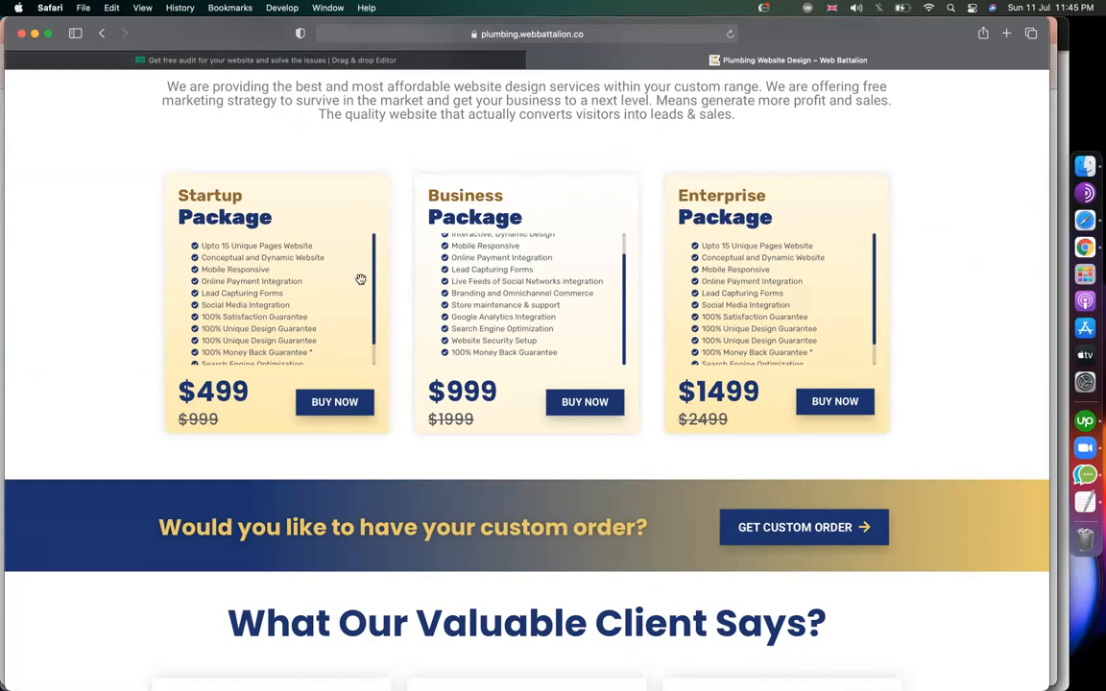
# Capture a region screenshot of the Startup Package $499 pricing card.
pyautogui.press('super+shift+5')
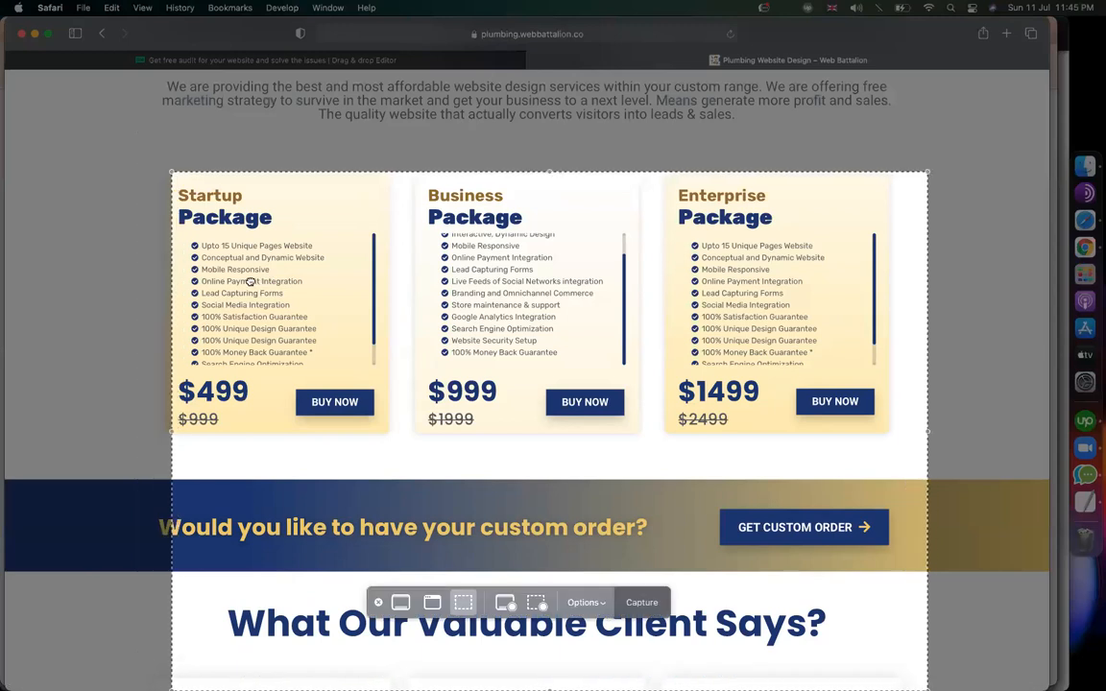
pyautogui.moveTo(160, 171); pyautogui.dragTo(391, 426)
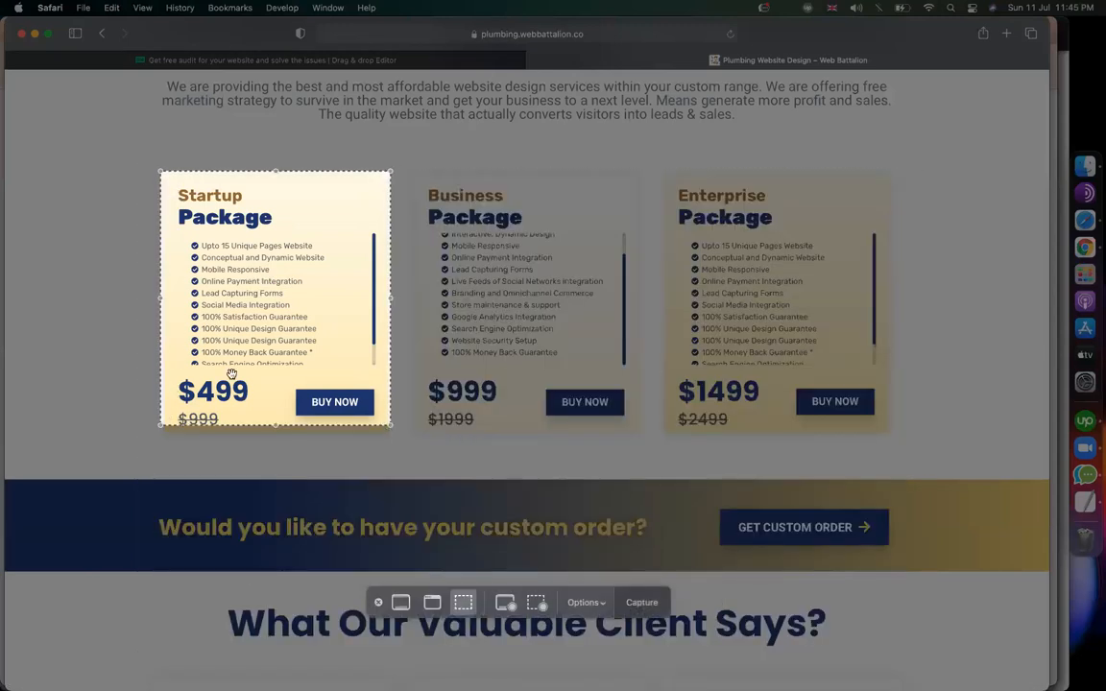
pyautogui.moveTo(168, 355); pyautogui.dragTo(206, 364)
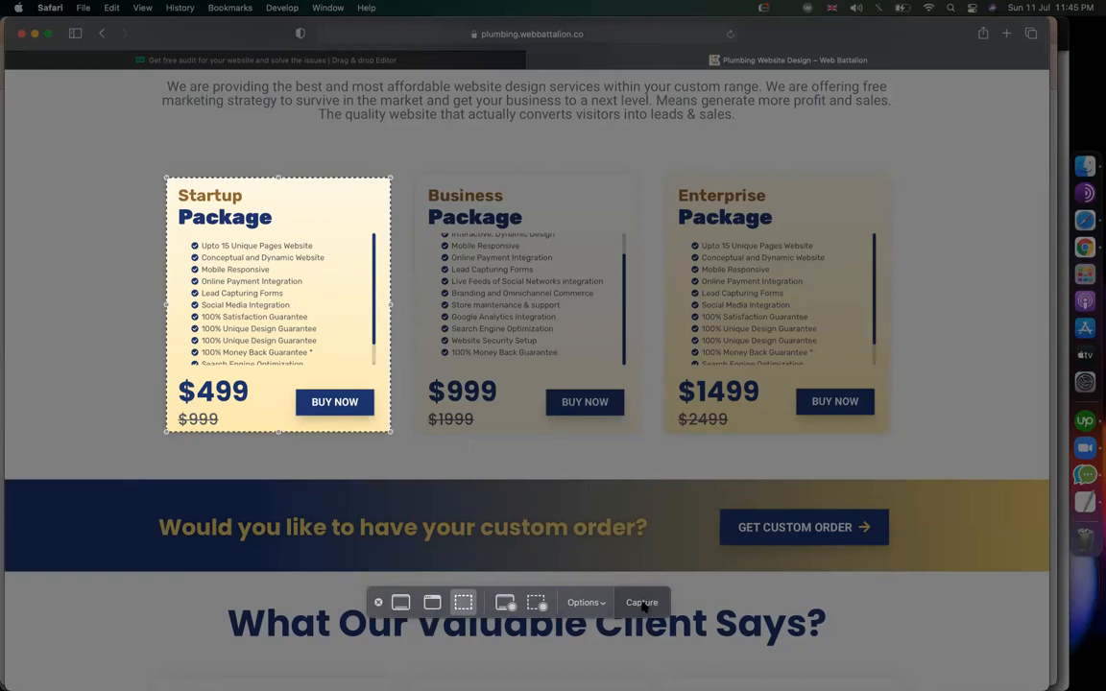
pyautogui.click(643, 603)
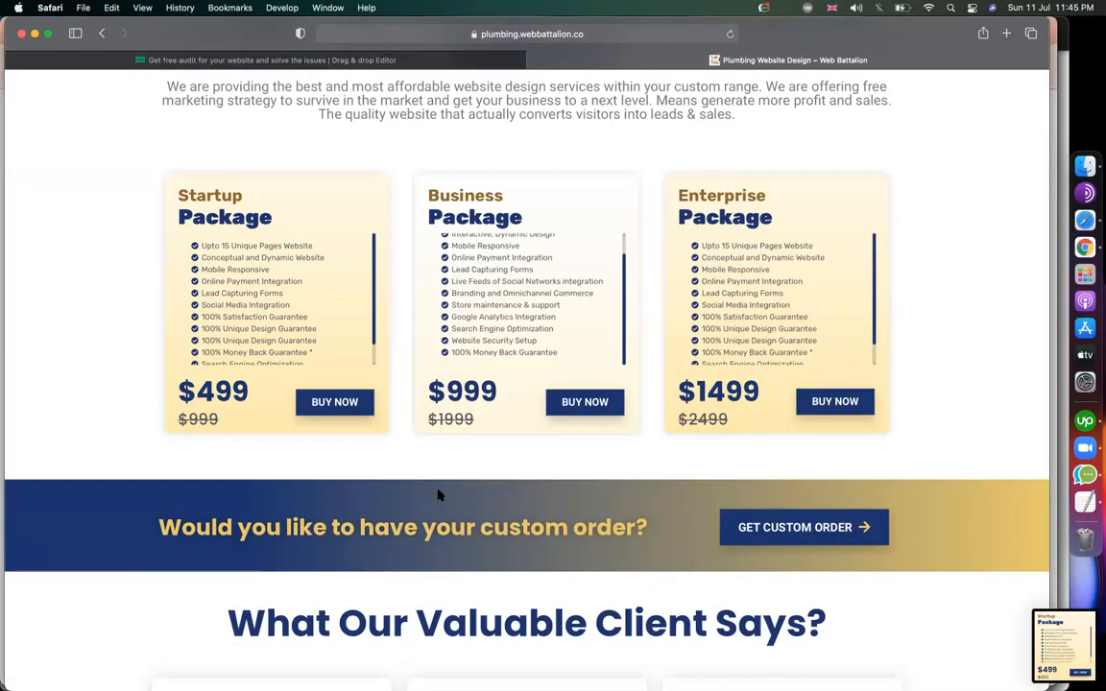
# Capture a second screenshot of the Business Package $999 pricing card.
pyautogui.press('super+shift+5')
pyautogui.moveTo(259, 363); pyautogui.dragTo(515, 359)
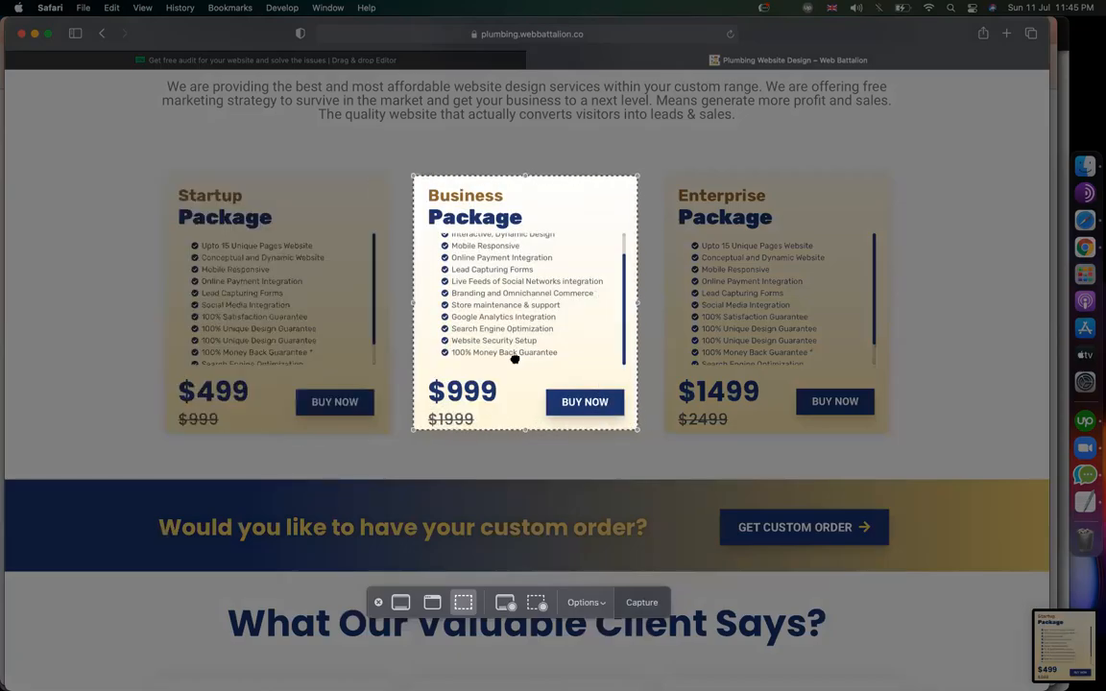
pyautogui.click(639, 602)
# Add a '2 articles with title' block below the Our previous works section.
pyautogui.click(348, 60)
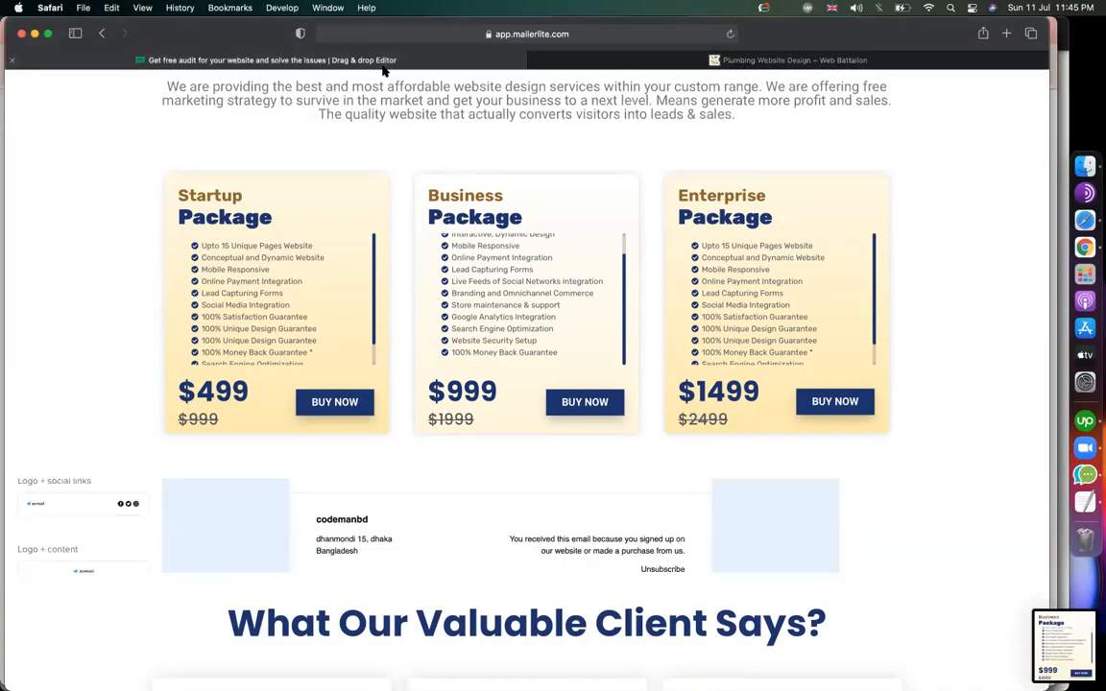
pyautogui.scroll(-10, 123, 490)
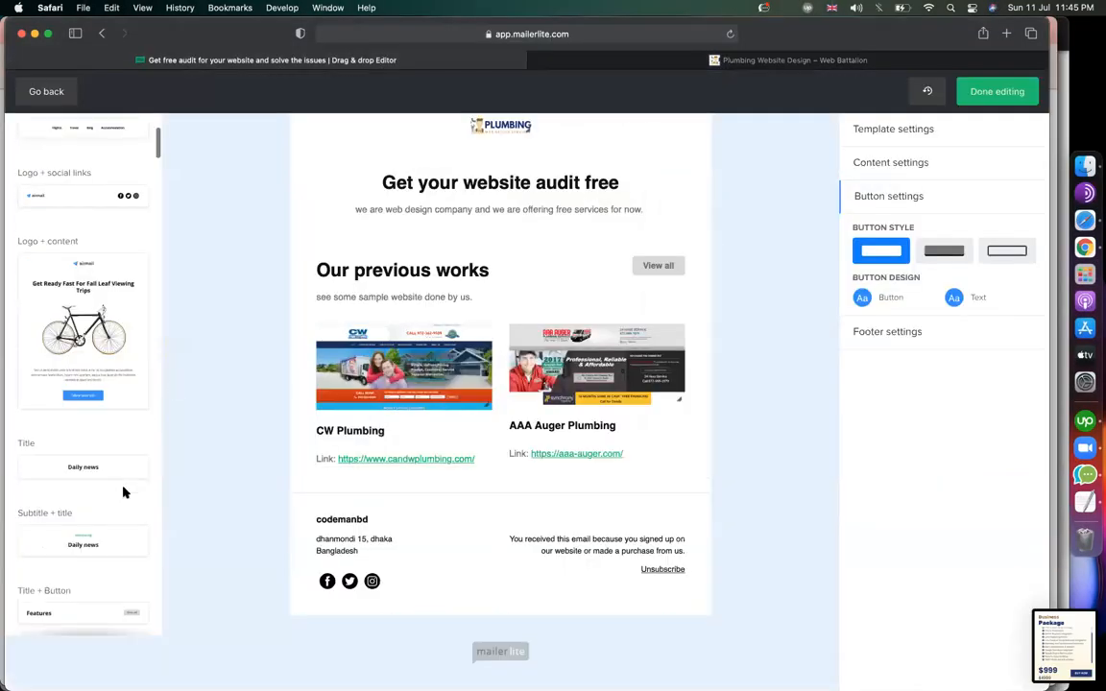
pyautogui.scroll(-15, 123, 487)
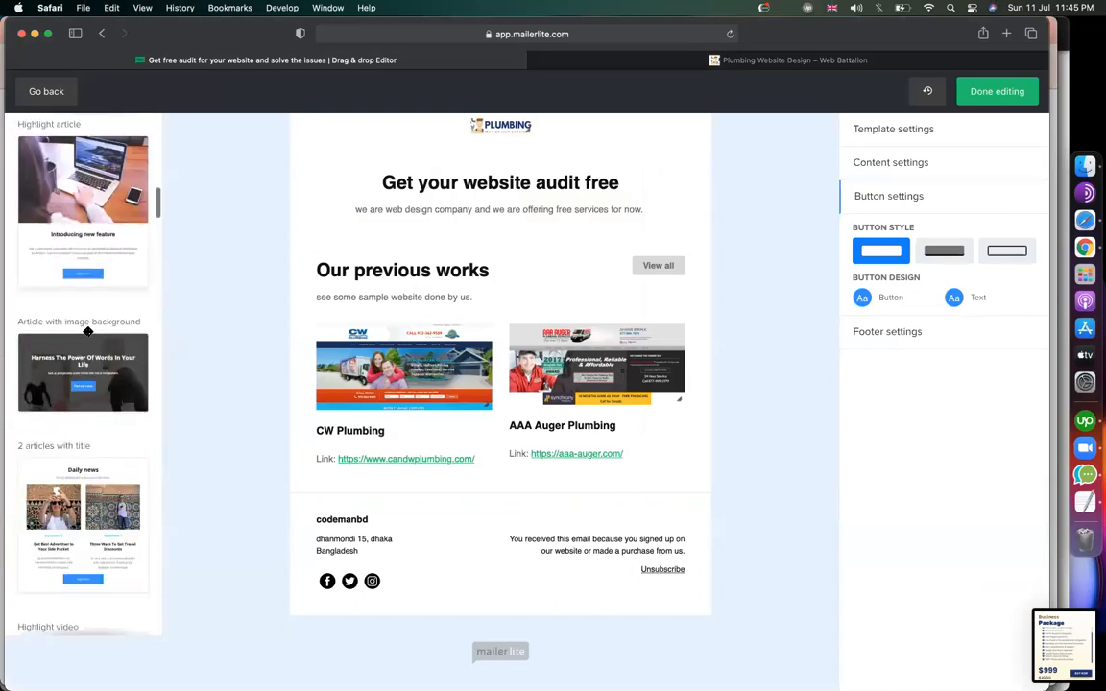
pyautogui.scroll(-3, 87, 422)
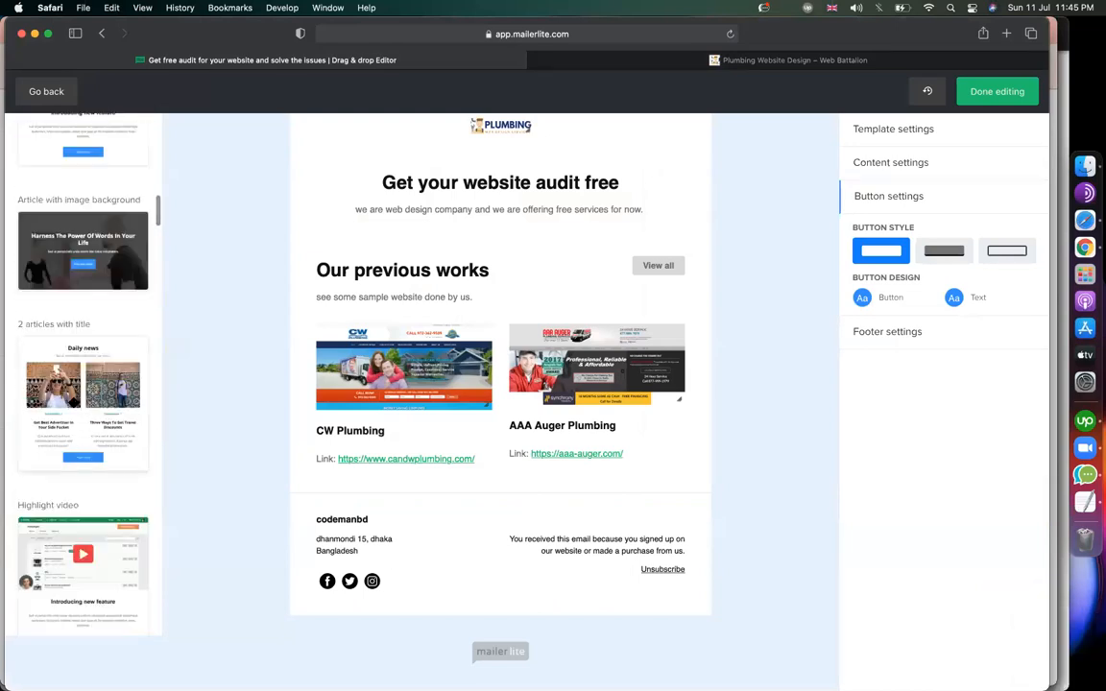
pyautogui.moveTo(124, 374); pyautogui.dragTo(487, 510)
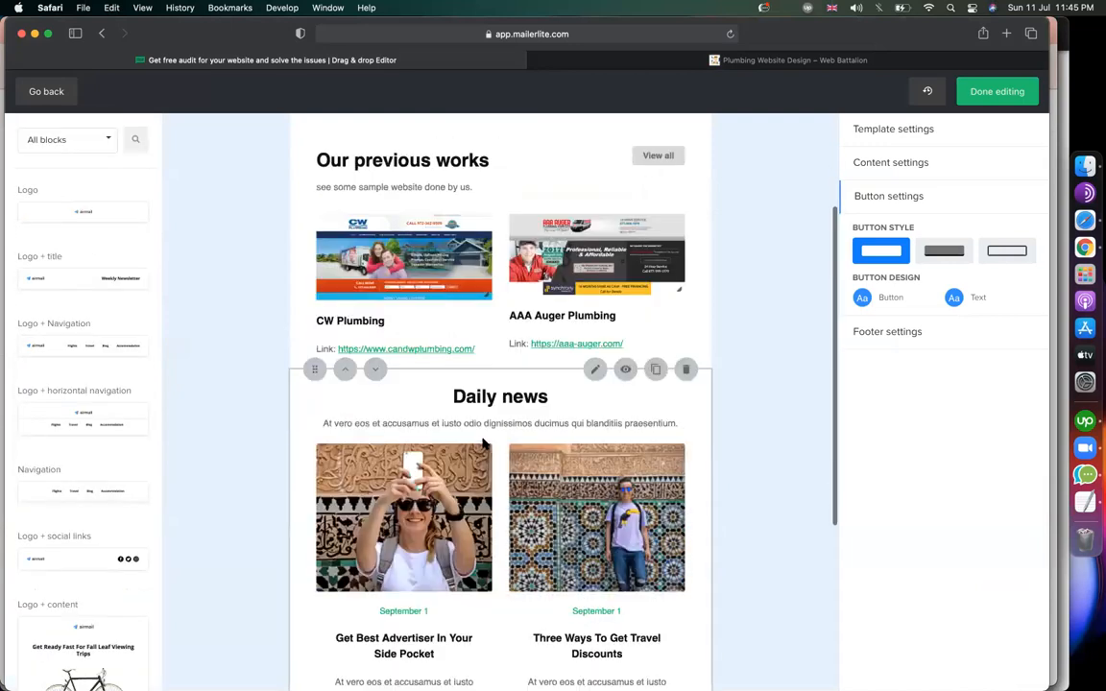
# Change the new section's Daily news heading to 'Our Pricing' and delete its intro paragraph.
pyautogui.click(472, 405)
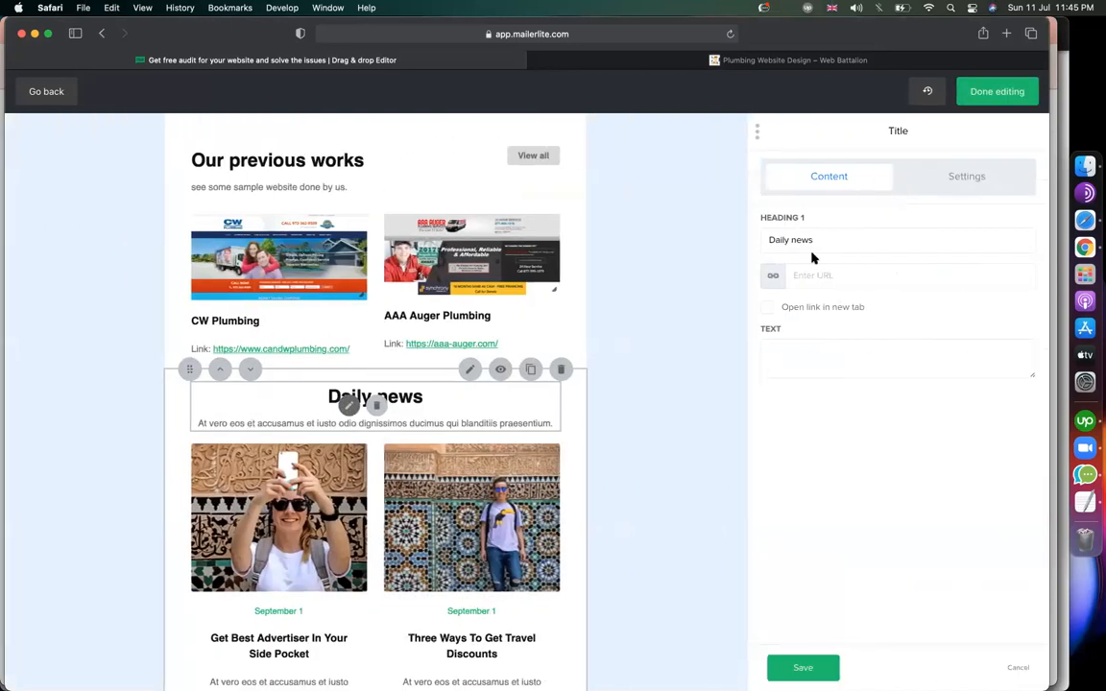
pyautogui.moveTo(806, 240); pyautogui.dragTo(728, 242)
pyautogui.write('Pricing')
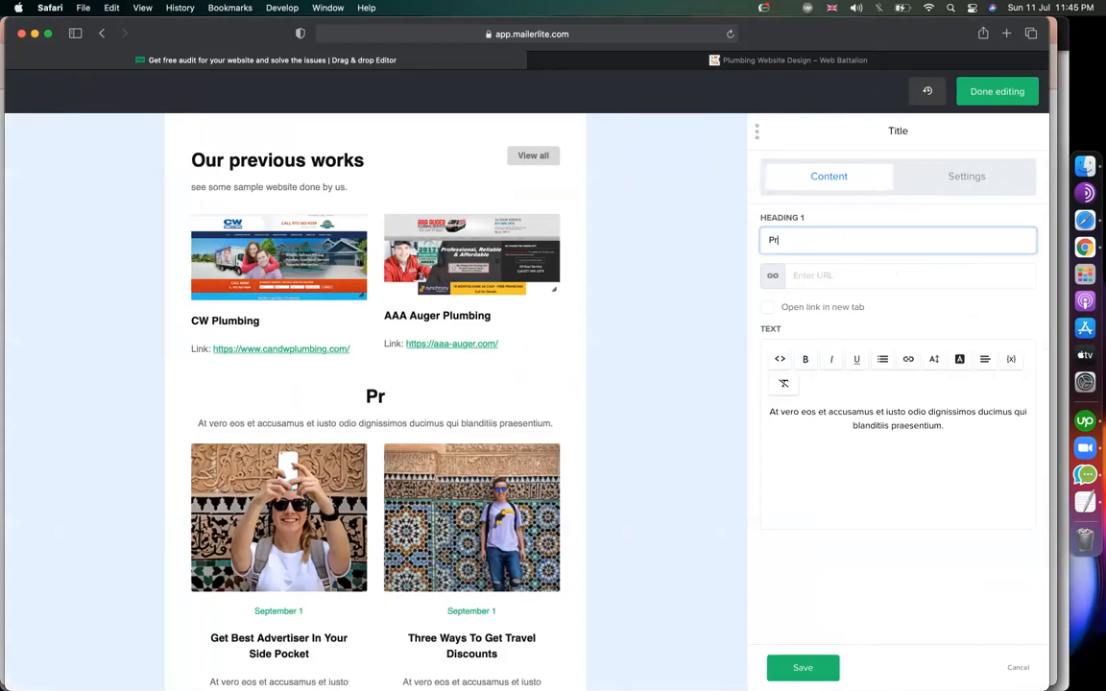
pyautogui.click(901, 428)
pyautogui.press('super+a')
pyautogui.press('BackSpace')
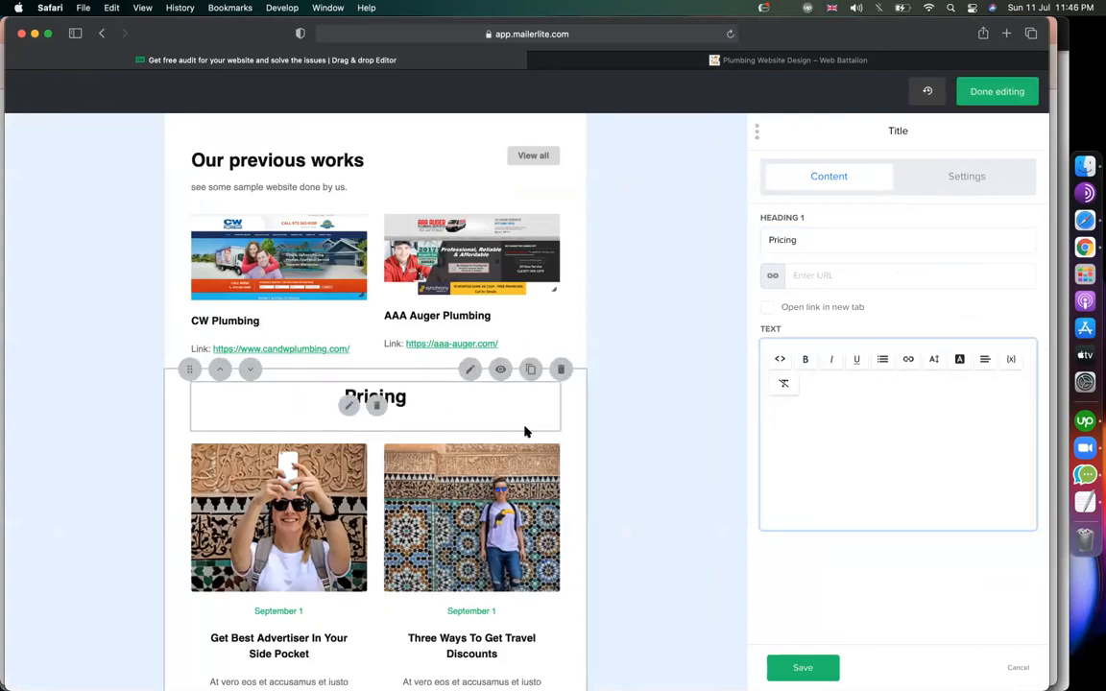
pyautogui.click(768, 240)
pyautogui.write('Our')
pyautogui.scroll(-3, 596, 314)
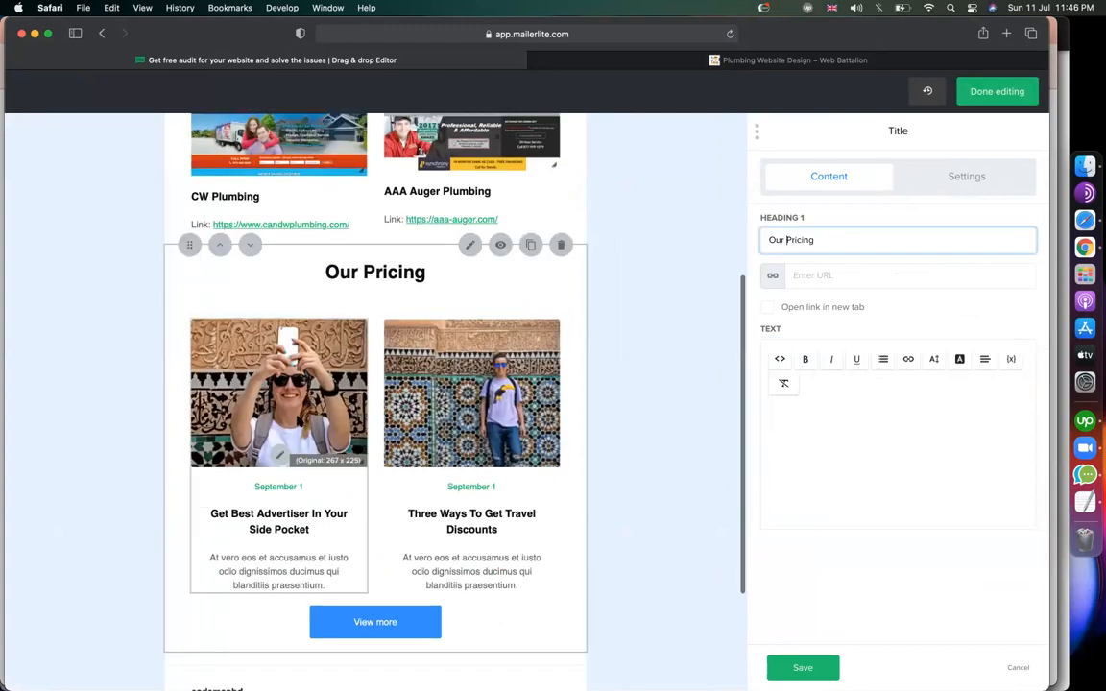
pyautogui.click(252, 411)
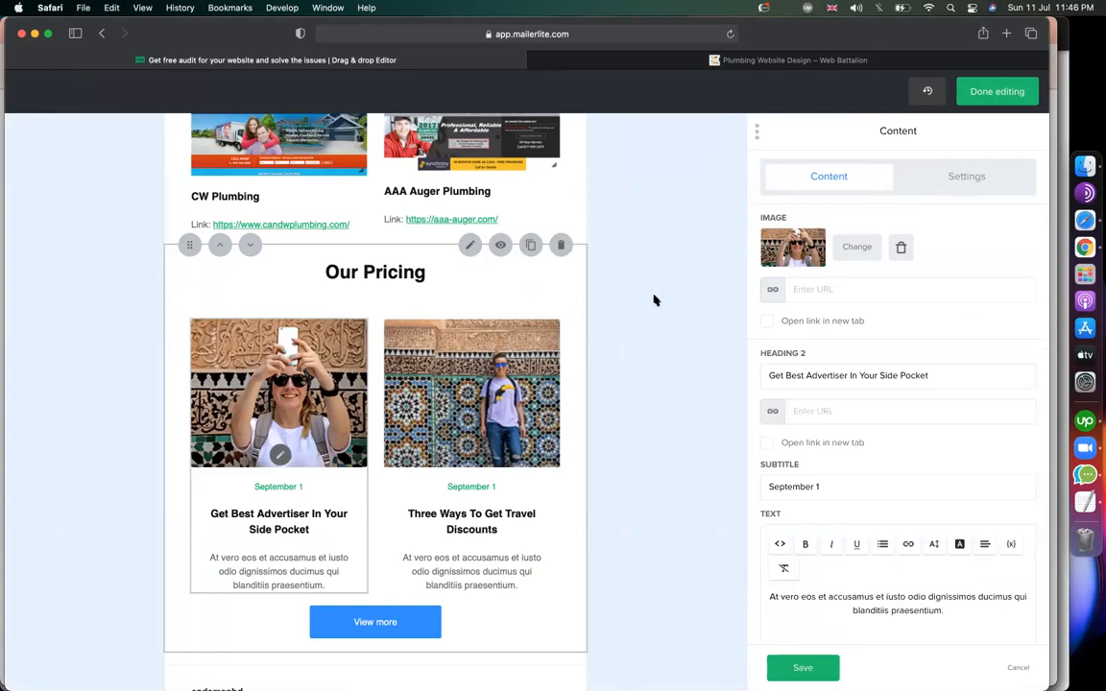
# Upload the 11.45.35 PM Startup Package screenshot from Desktop as the first pricing card's image.
pyautogui.click(858, 248)
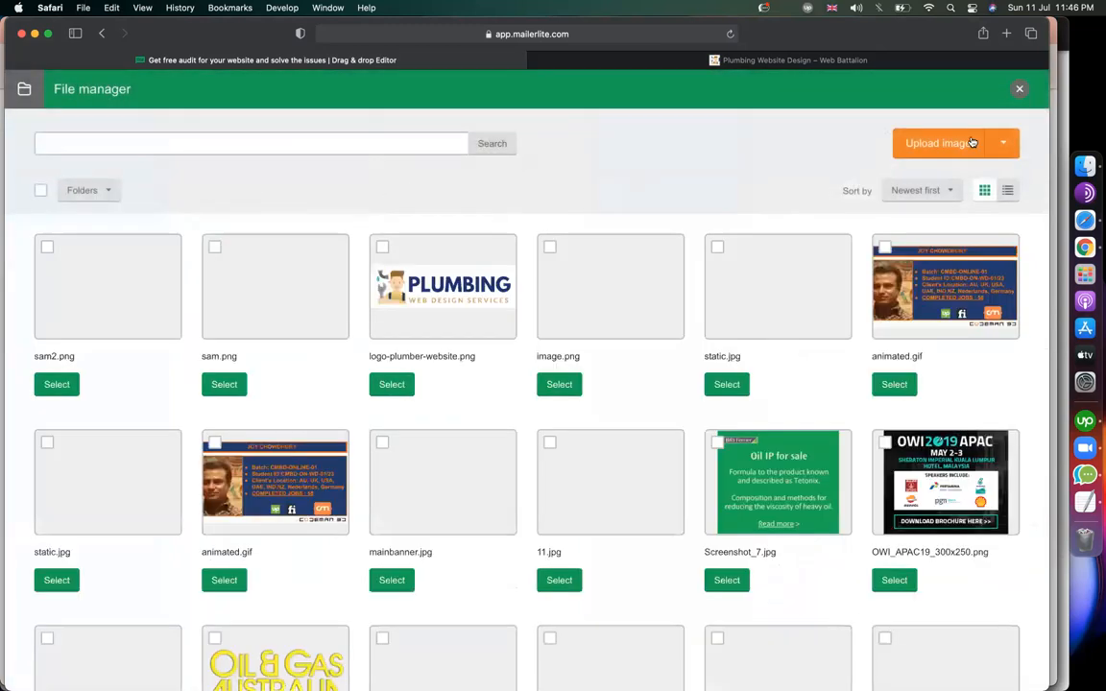
pyautogui.click(946, 152)
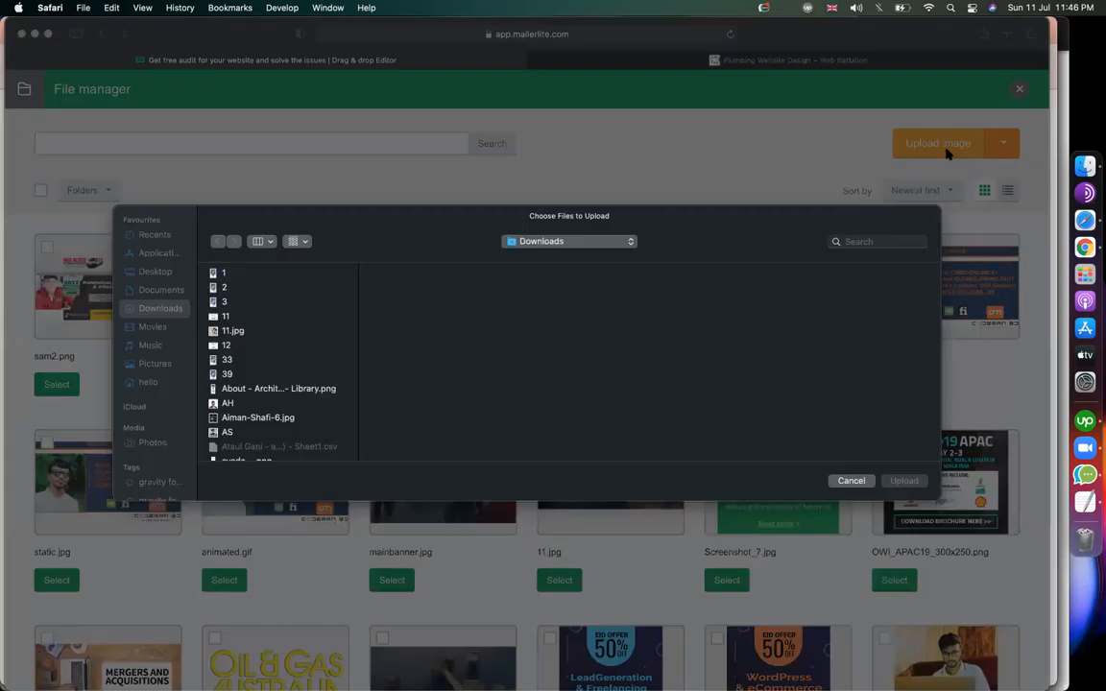
pyautogui.click(296, 345)
pyautogui.scroll(-15, 297, 345)
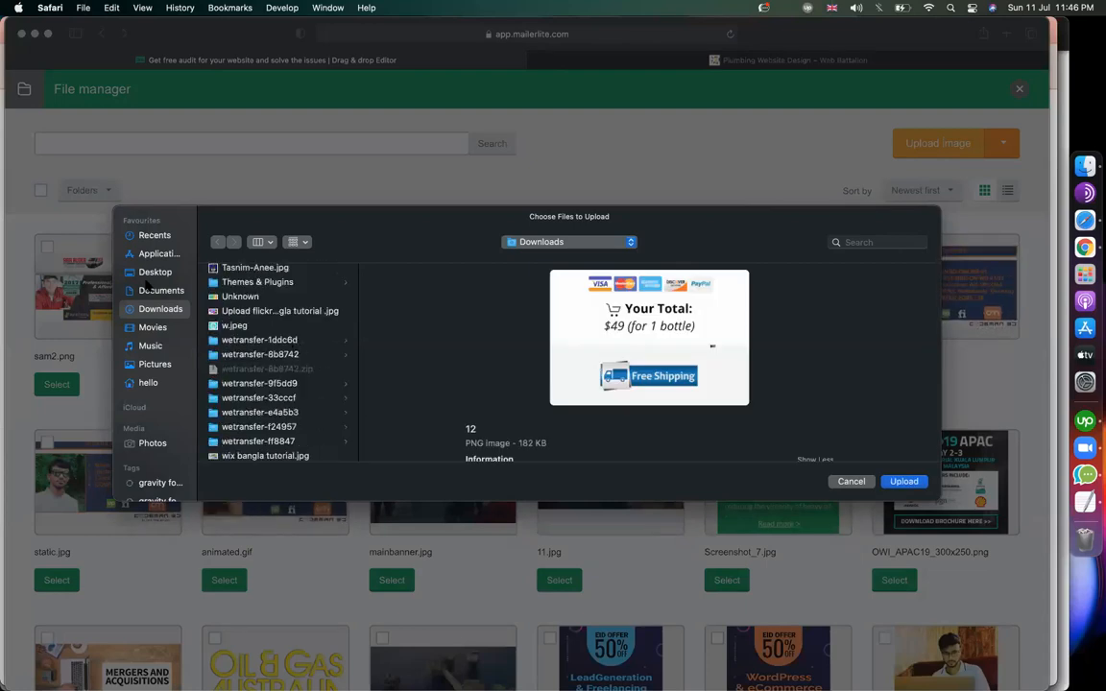
pyautogui.click(147, 289)
pyautogui.click(150, 274)
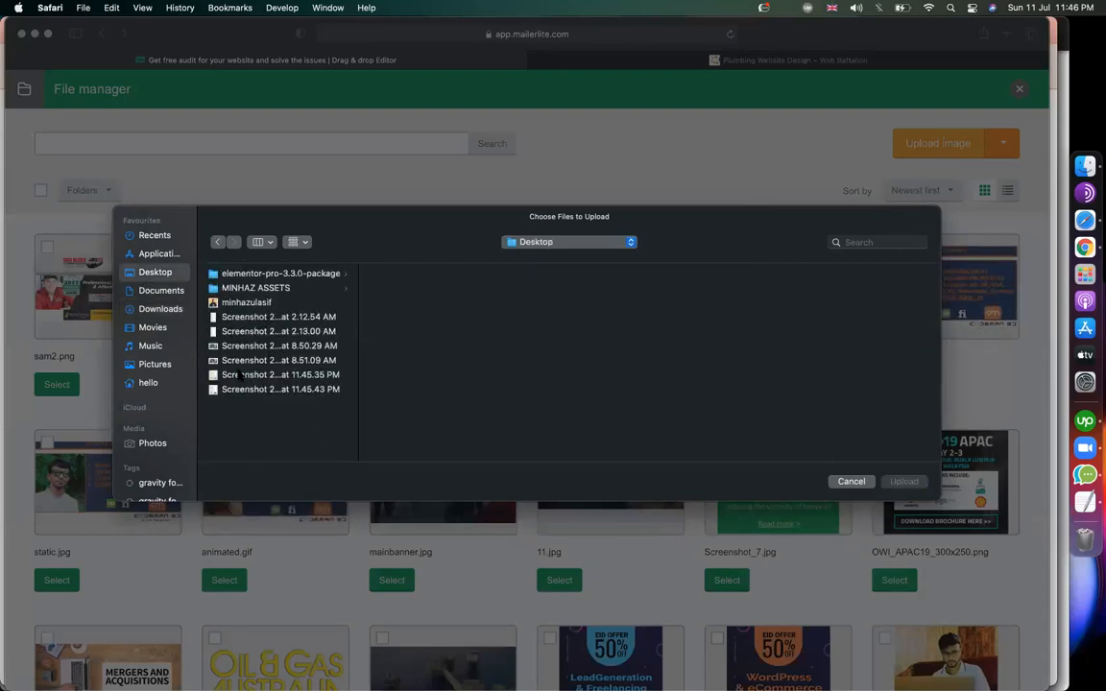
pyautogui.click(286, 374)
pyautogui.doubleClick(286, 374)
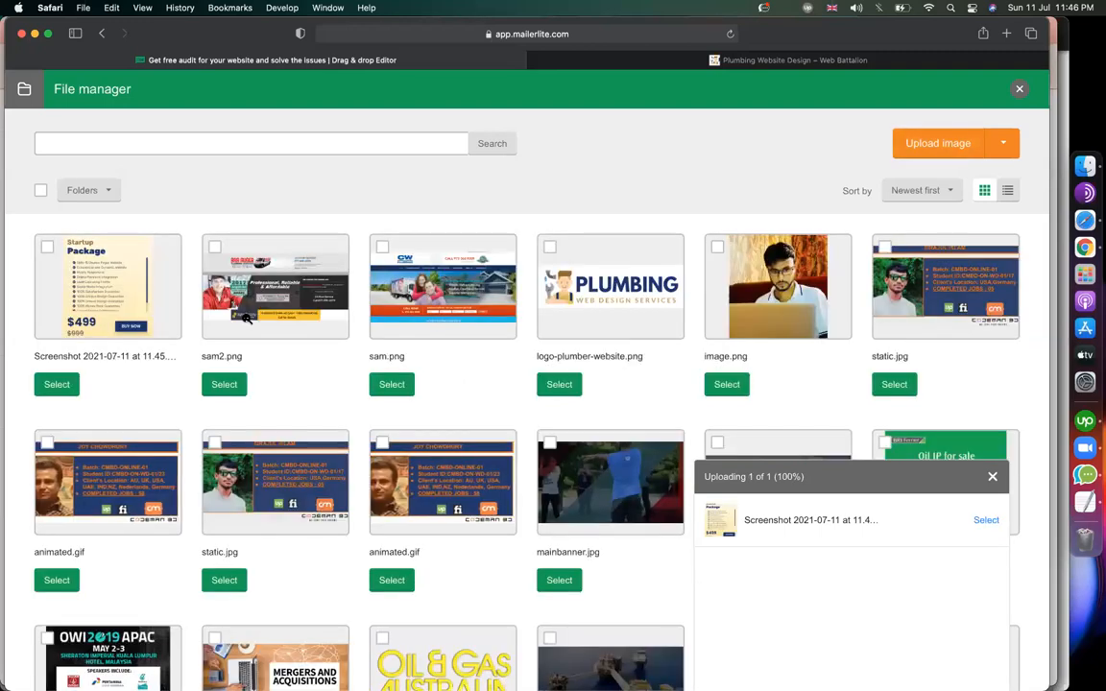
pyautogui.click(56, 385)
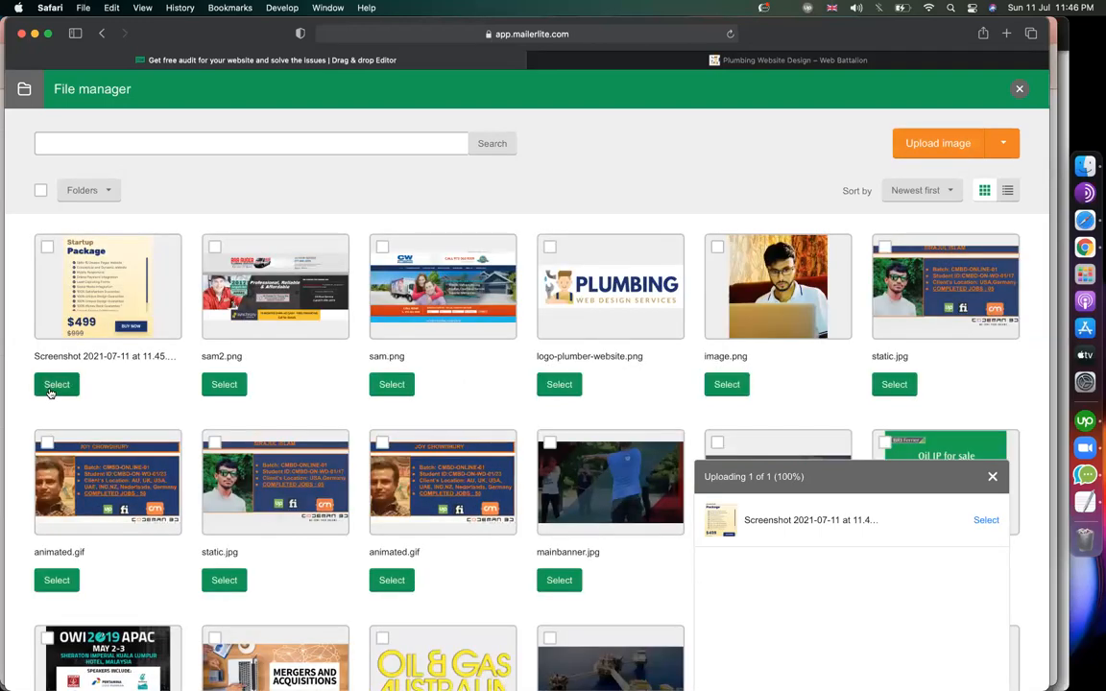
# Remove the card's September 1 subtitle and paragraph, and set its heading to 'Buy Now'.
pyautogui.scroll(-2, 327, 432)
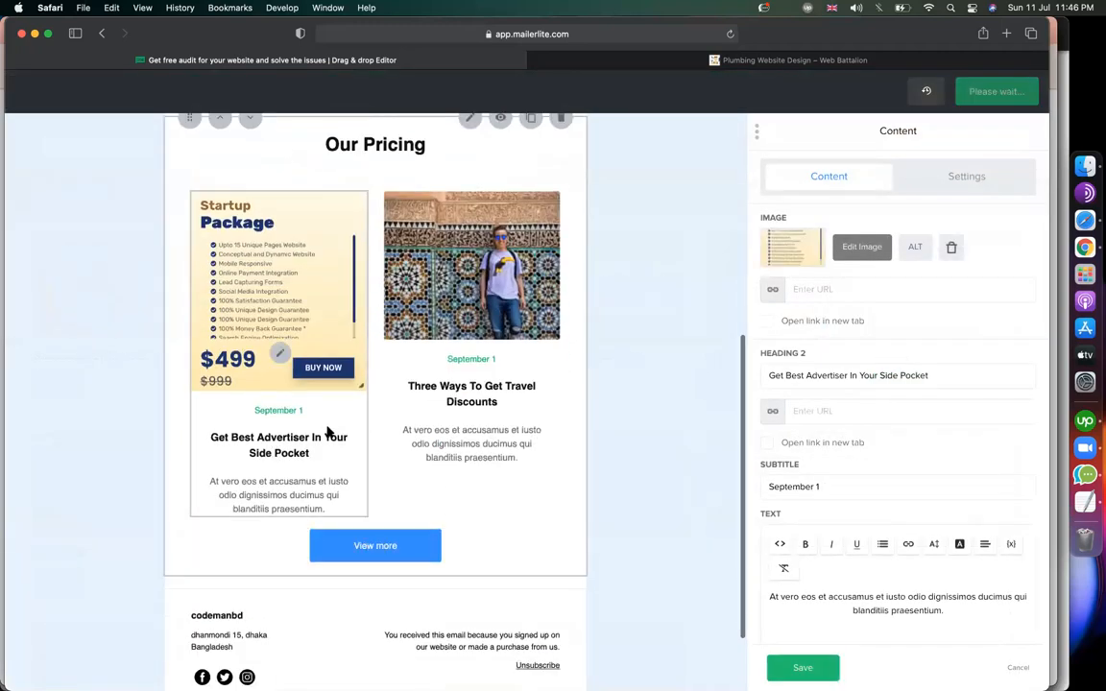
pyautogui.tripleClick(852, 487)
pyautogui.press('BackSpace')
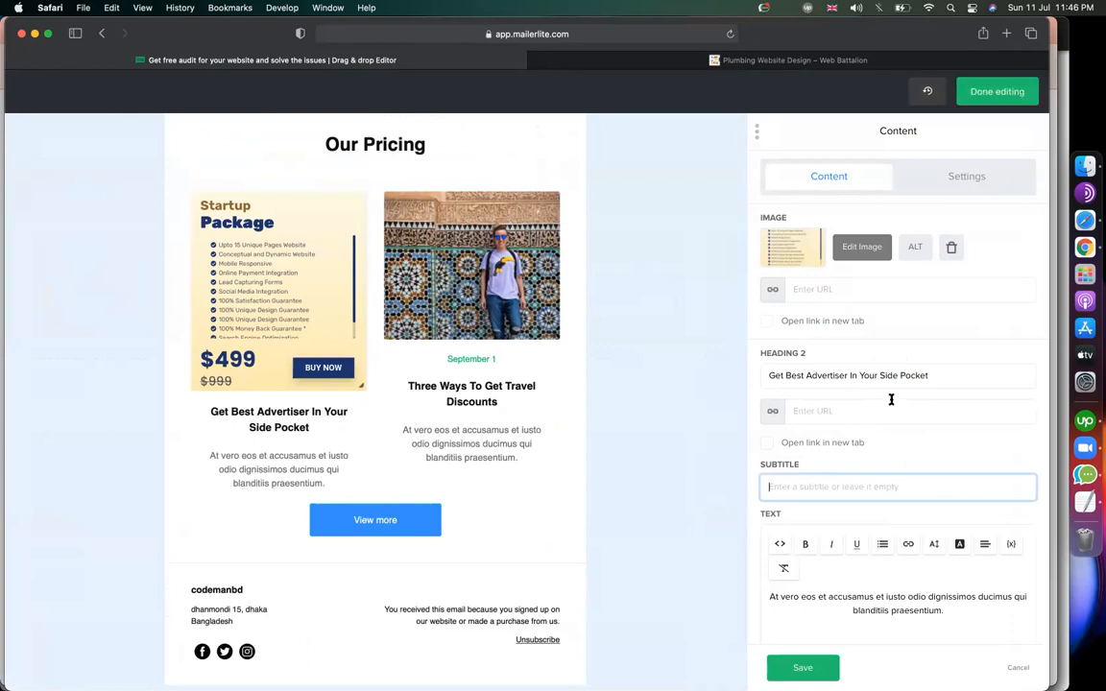
pyautogui.tripleClick(934, 376)
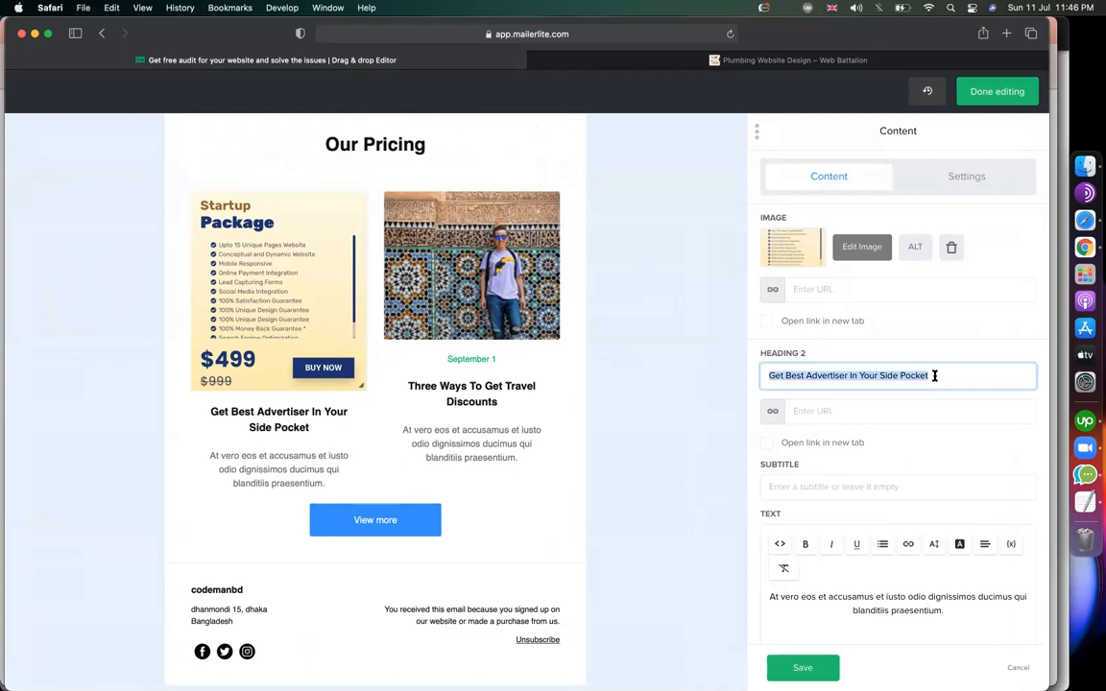
pyautogui.write('Buy Now')
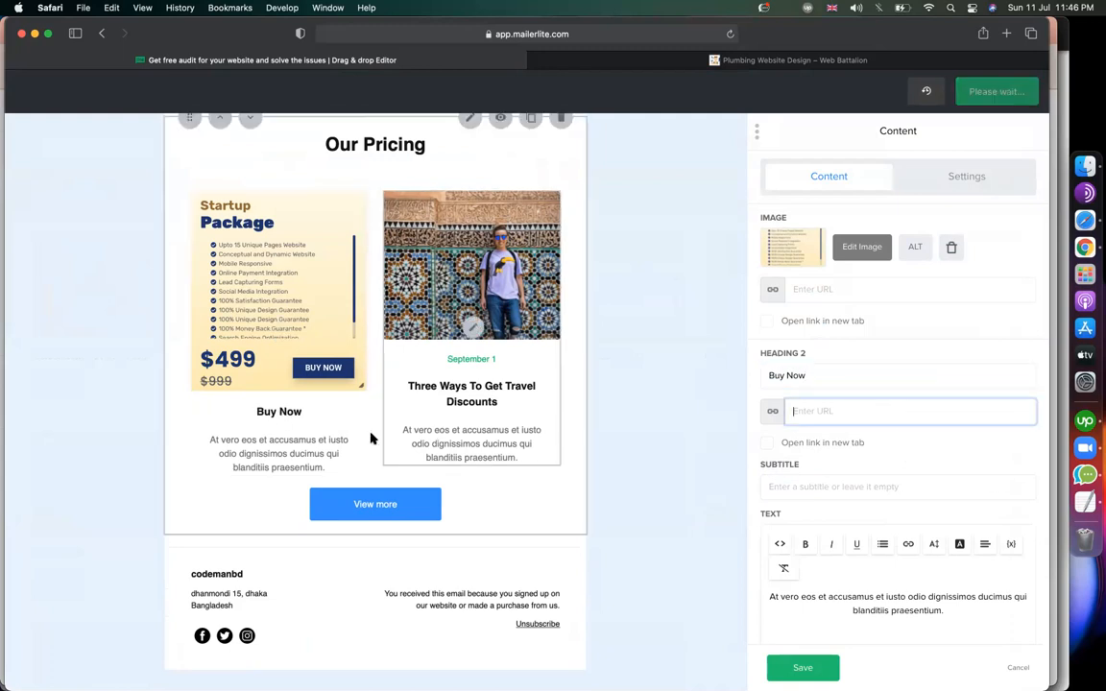
pyautogui.click(856, 587)
pyautogui.press('super+a')
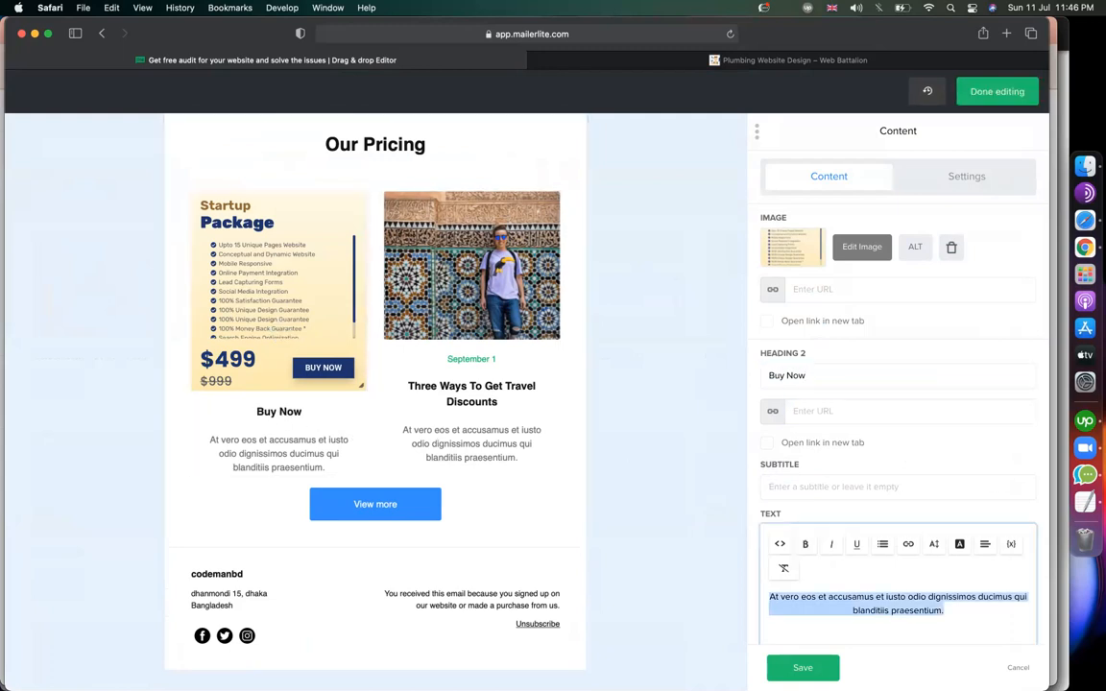
pyautogui.press('BackSpace')
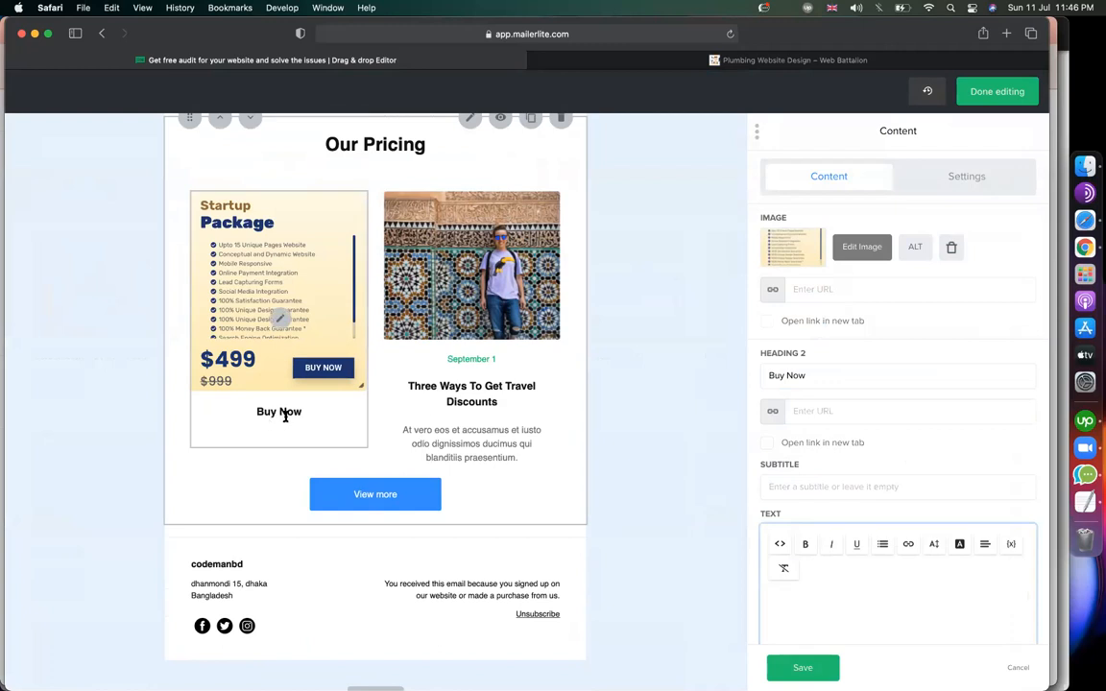
pyautogui.click(813, 411)
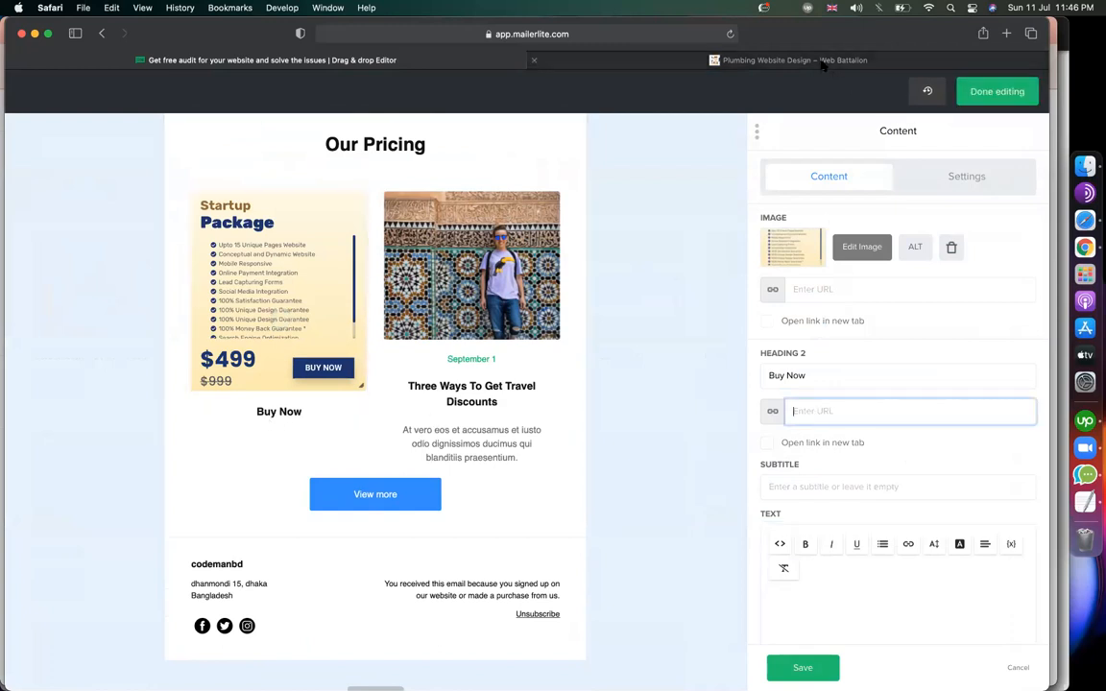
pyautogui.click(743, 59)
pyautogui.rightClick(351, 408)
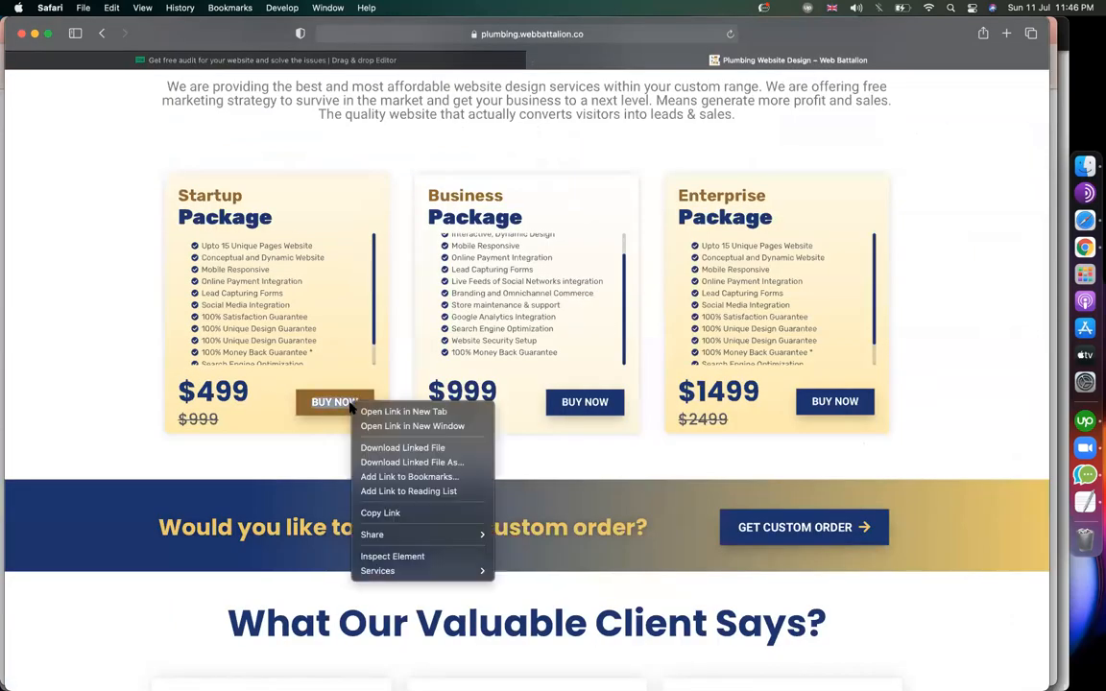
pyautogui.click(382, 513)
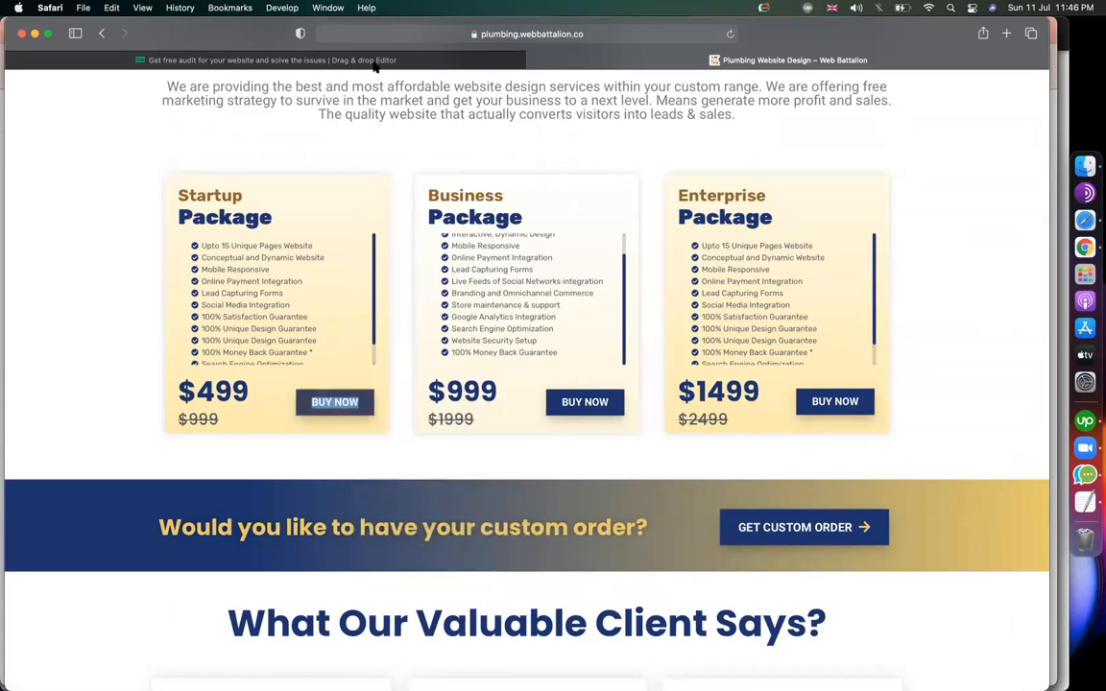
pyautogui.click(457, 58)
pyautogui.click(813, 412)
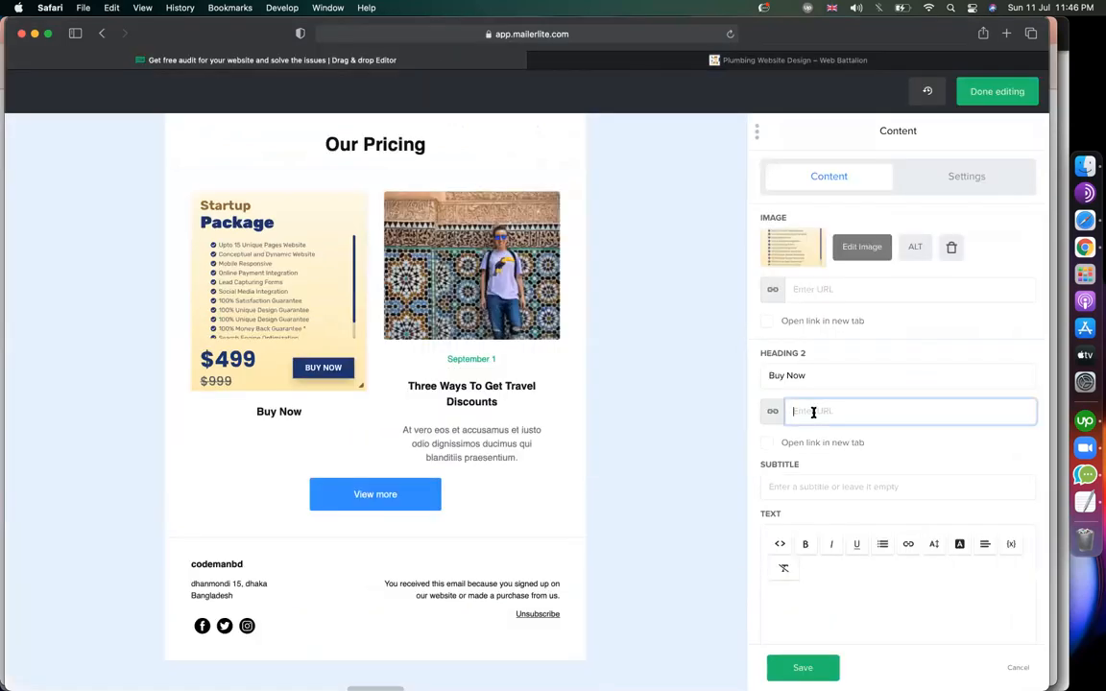
pyautogui.press('super+v')
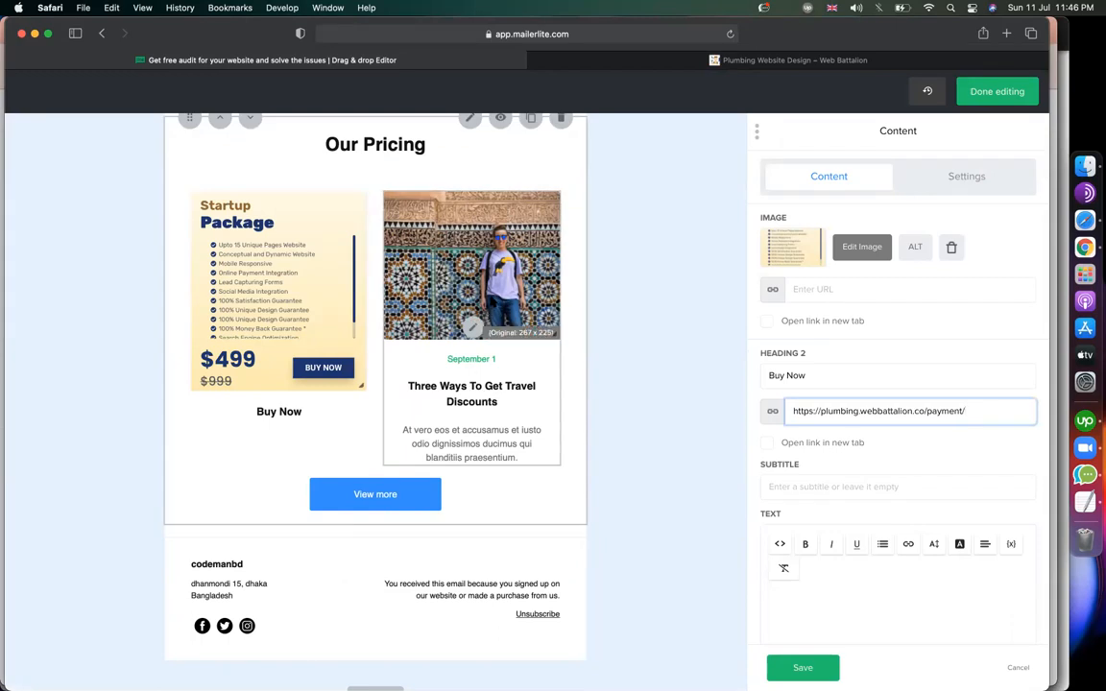
# Replace the second card's travel image with the uploaded 11.45.43 PM Business Package screenshot.
pyautogui.click(423, 302)
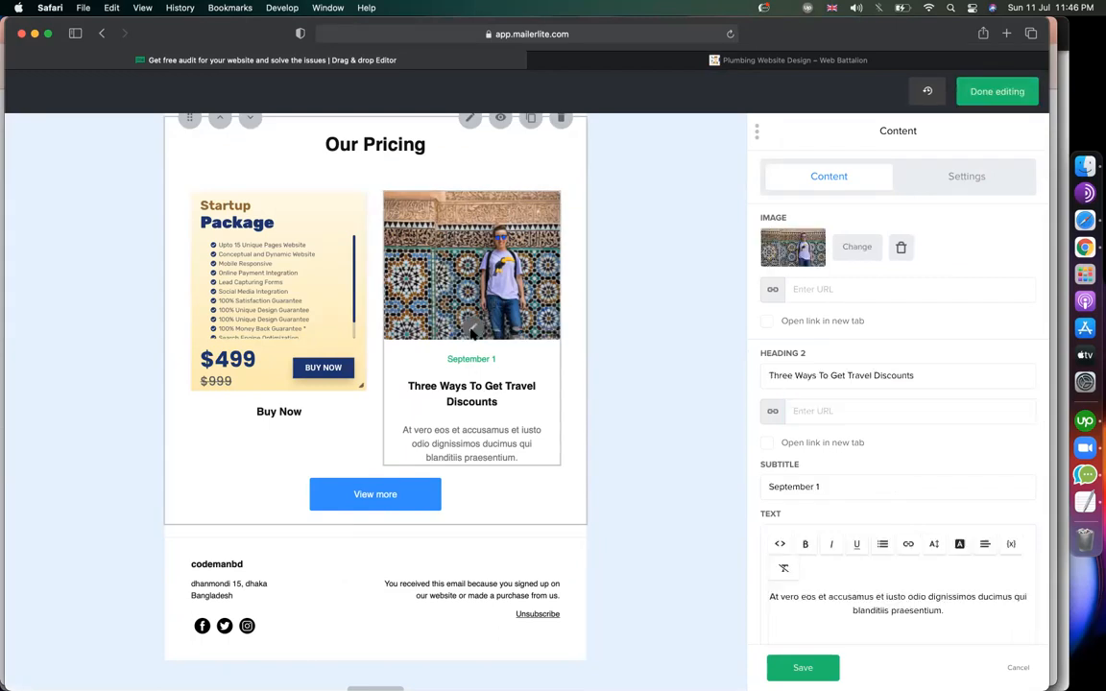
pyautogui.click(849, 246)
pyautogui.click(939, 144)
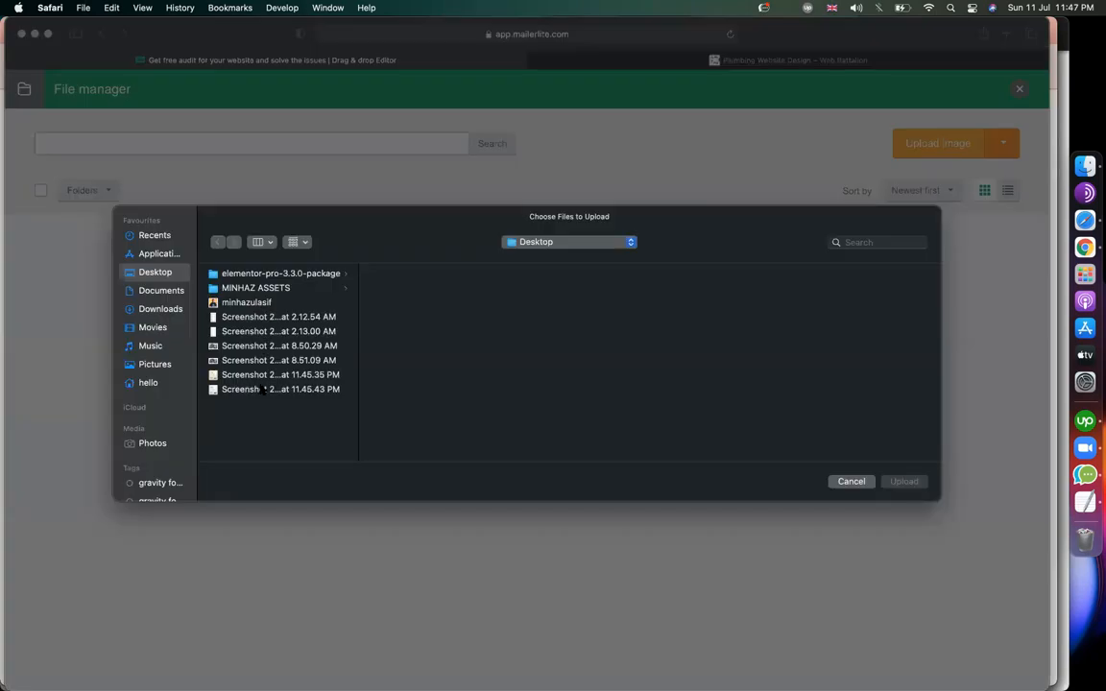
pyautogui.click(263, 389)
pyautogui.doubleClick(261, 389)
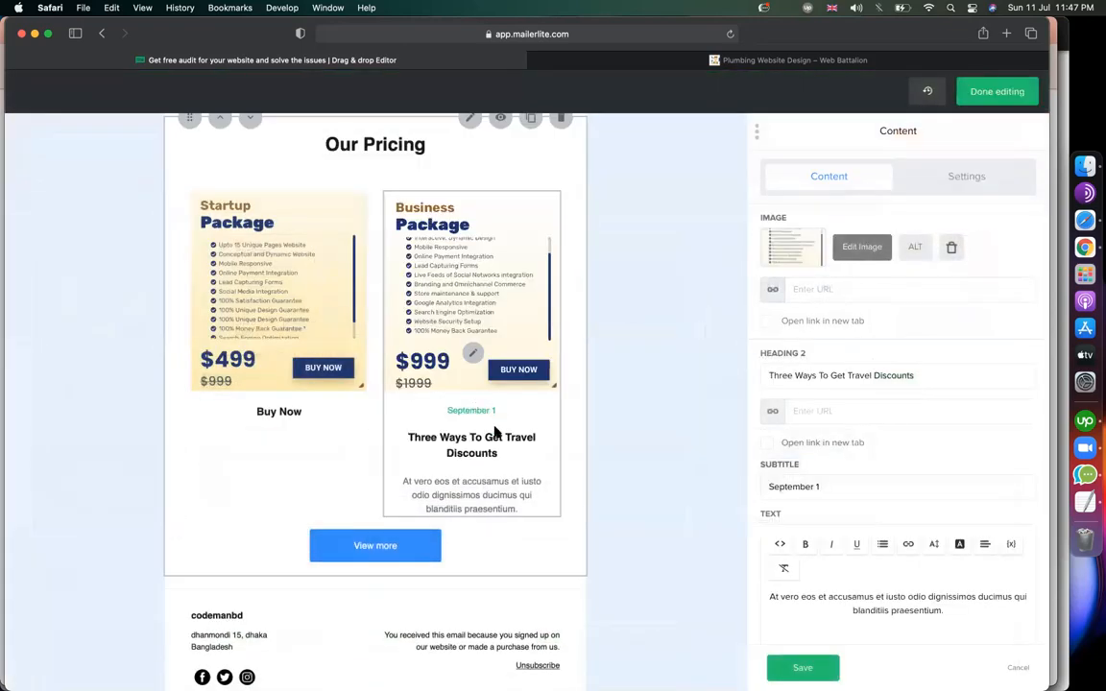
# Delete the second card's subtitle and change its heading to 'Buy Now'.
pyautogui.click(834, 376)
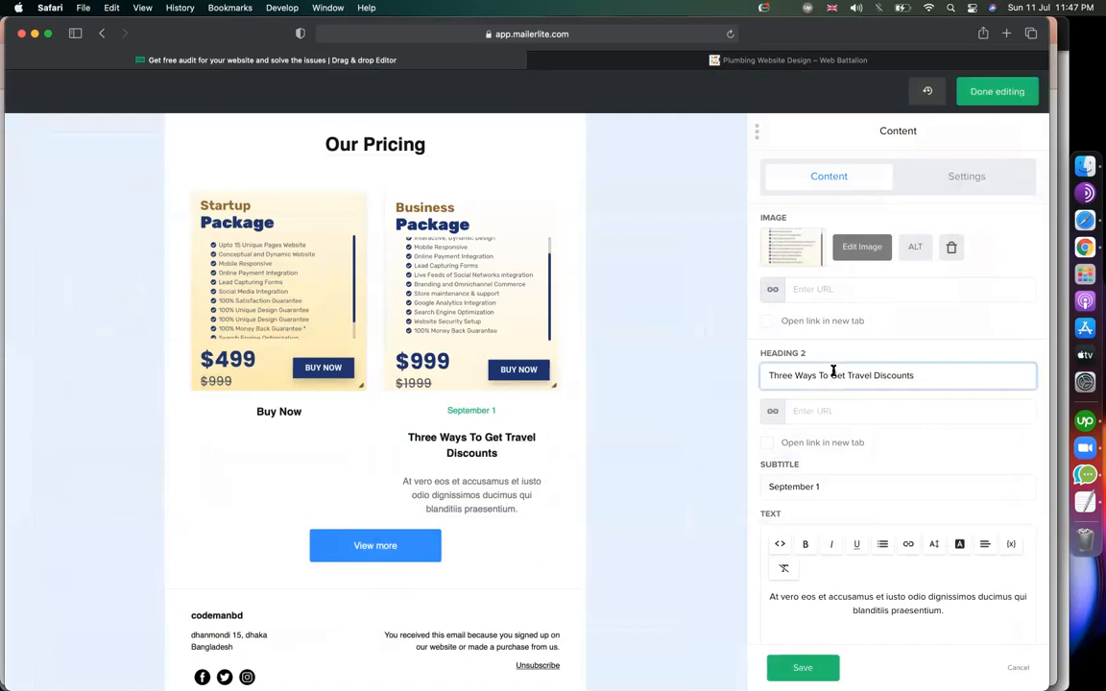
pyautogui.tripleClick(839, 486)
pyautogui.press('BackSpace')
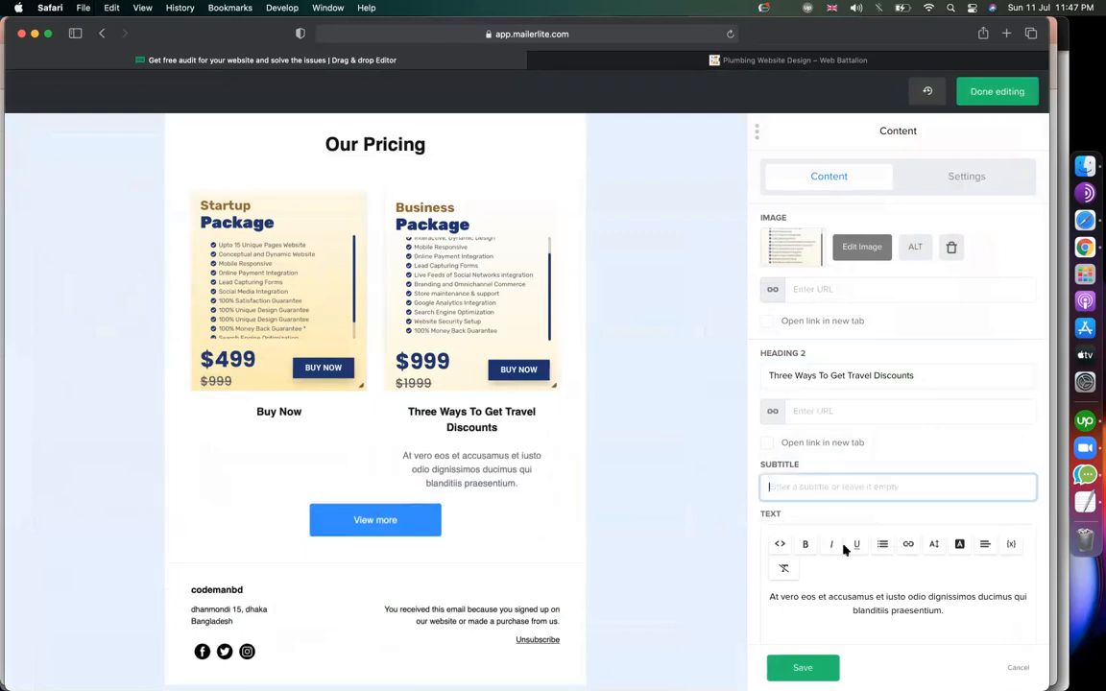
pyautogui.tripleClick(845, 376)
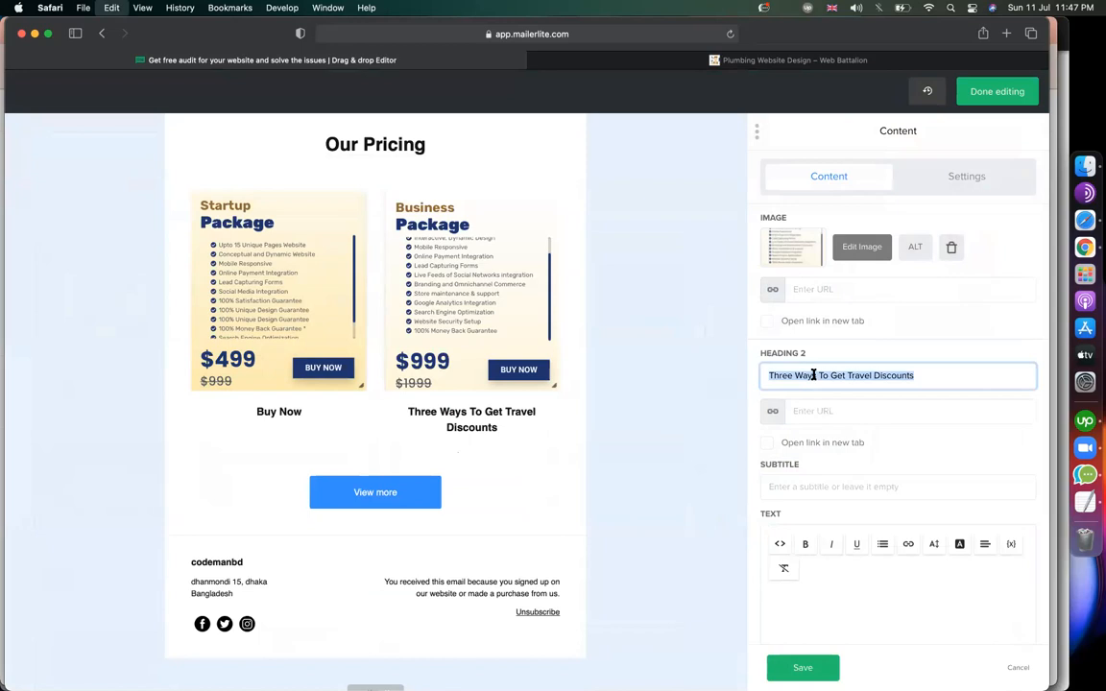
pyautogui.write('Buy Now')
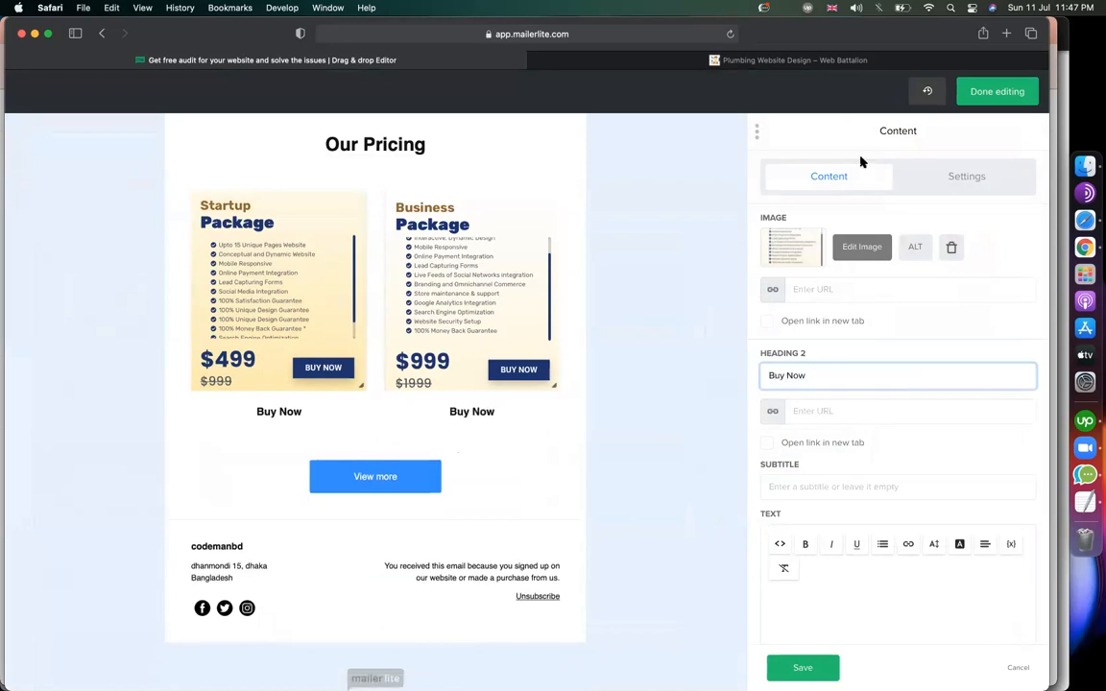
# Link the Buy Now heading to the Business BUY NOW payment page, opening in a new tab.
pyautogui.click(793, 61)
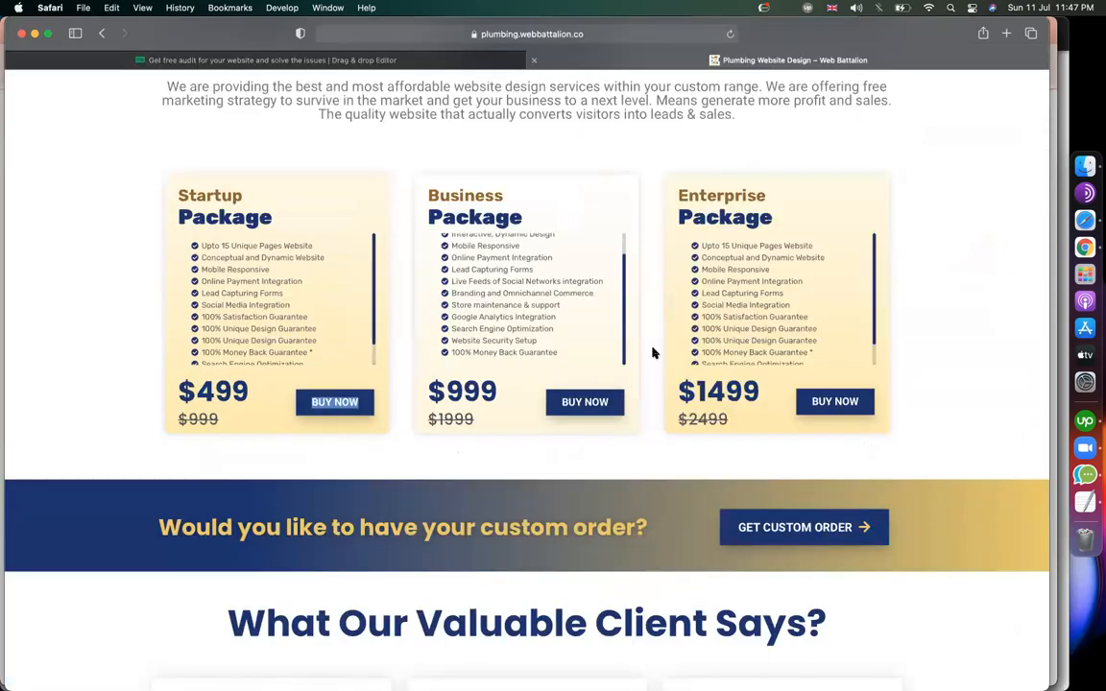
pyautogui.rightClick(574, 405)
pyautogui.click(601, 515)
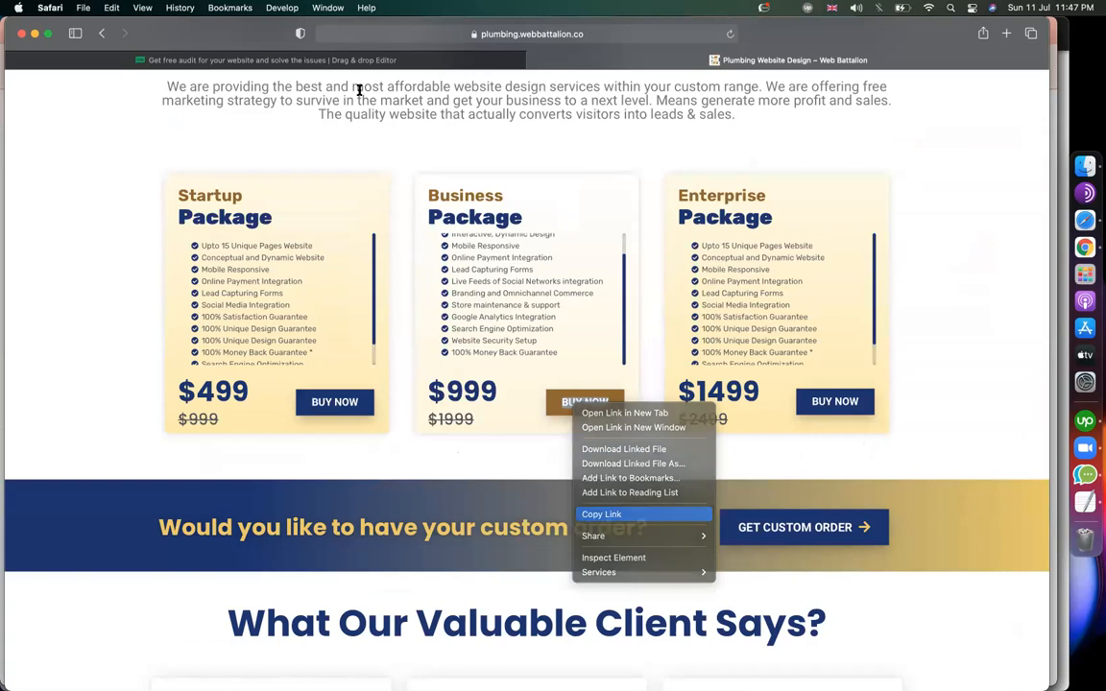
pyautogui.click(297, 59)
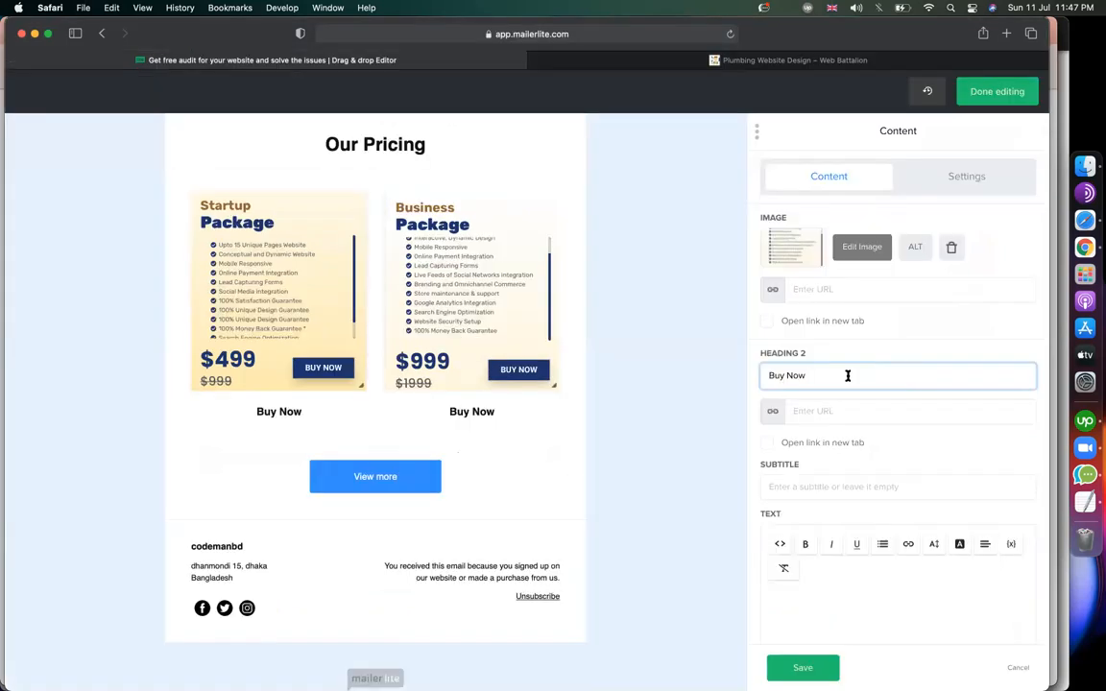
pyautogui.click(813, 412)
pyautogui.press('super+v')
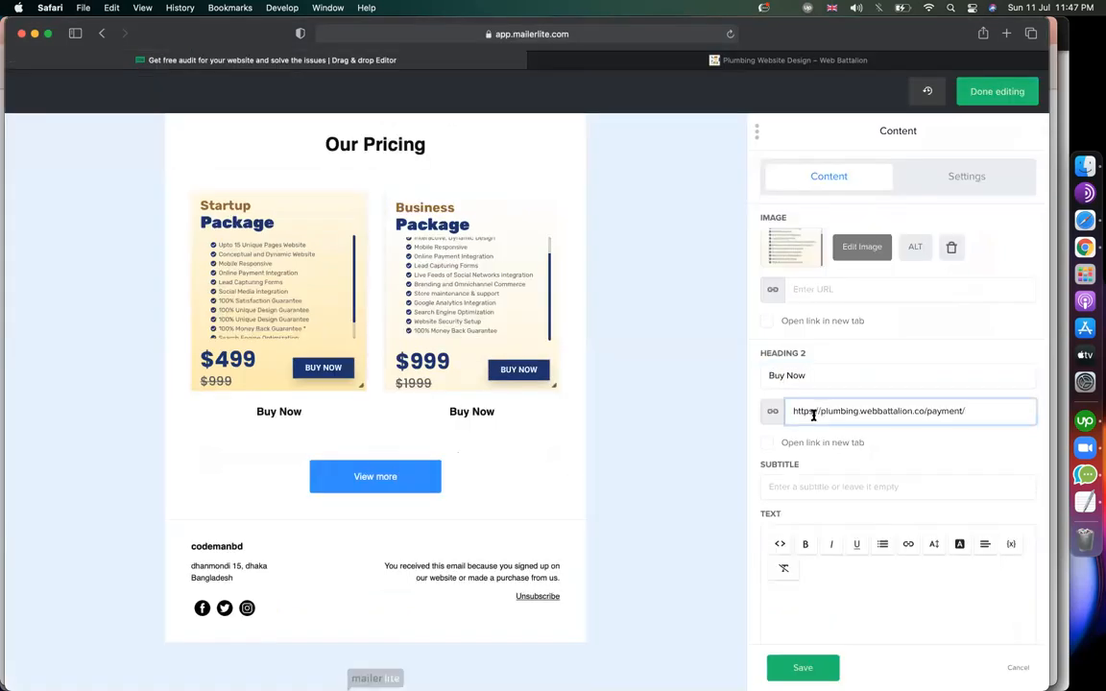
pyautogui.click(767, 444)
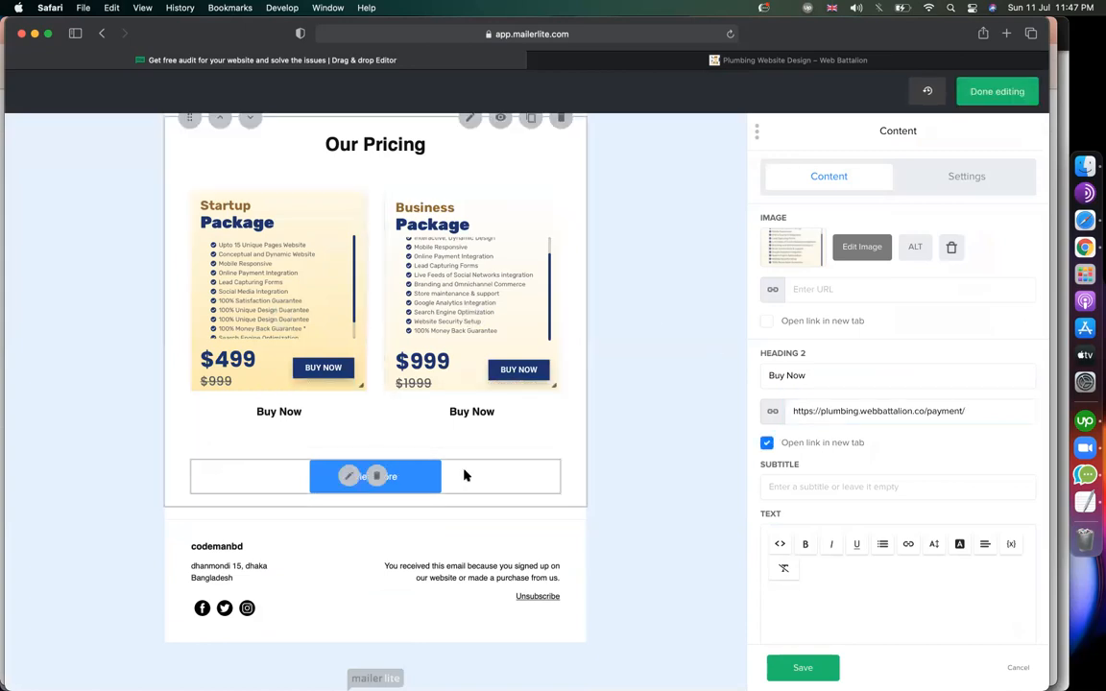
pyautogui.click(347, 480)
pyautogui.click(715, 64)
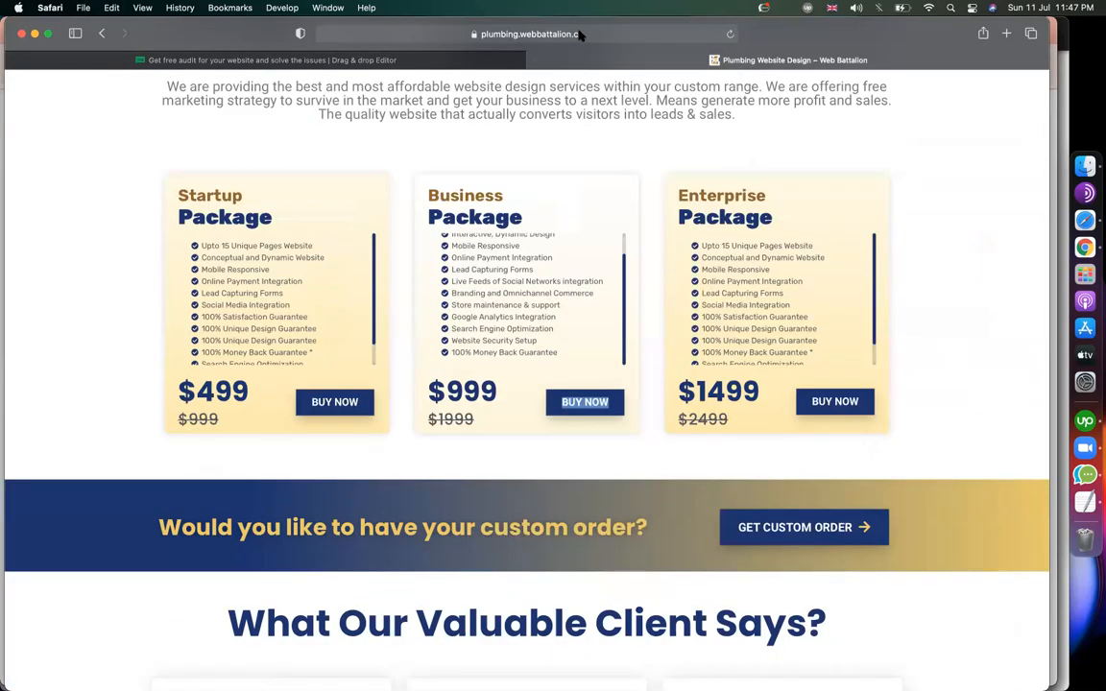
pyautogui.click(579, 34)
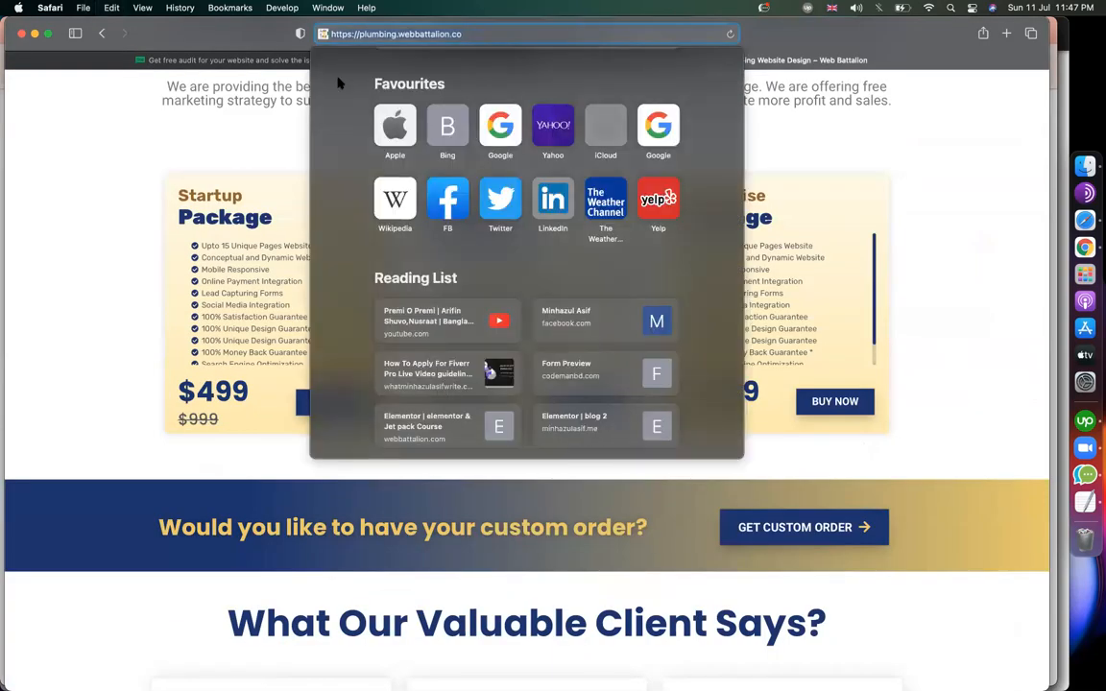
pyautogui.click(276, 60)
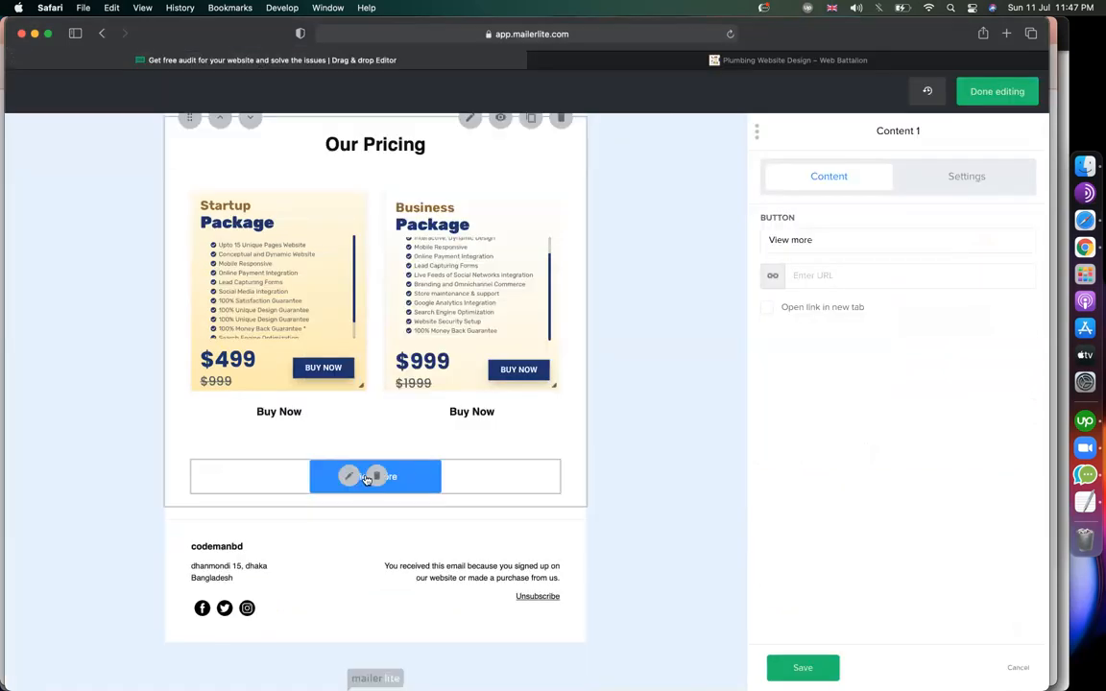
pyautogui.click(834, 245)
pyautogui.click(834, 280)
pyautogui.press('super+v')
pyautogui.click(863, 380)
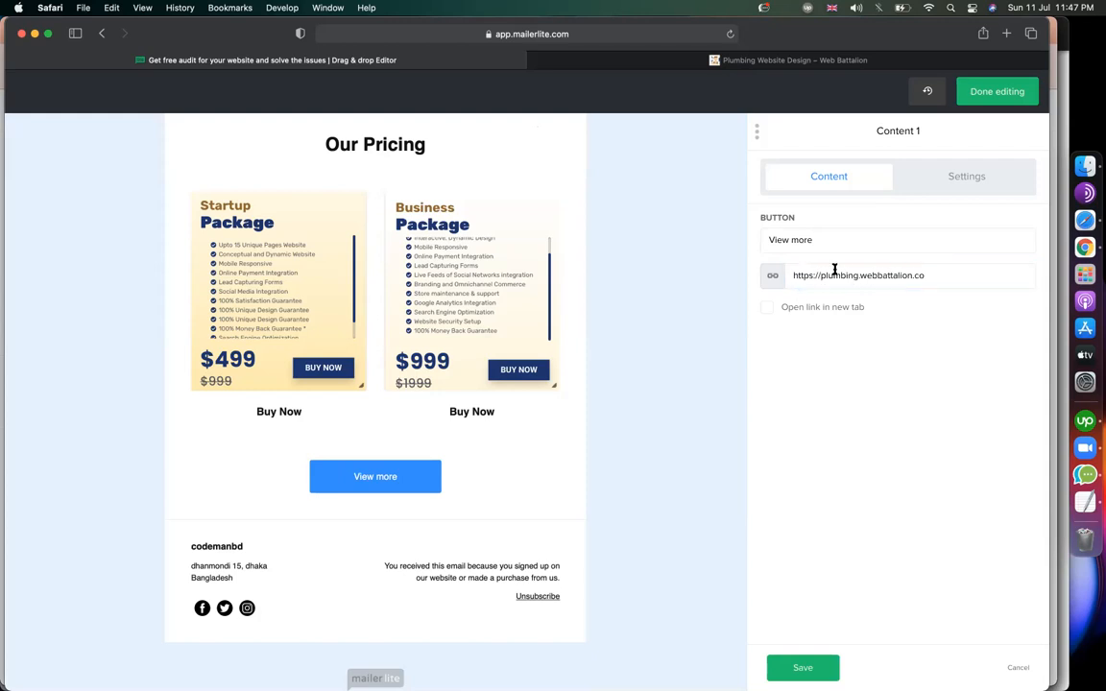
# Change the button label to 'View Offers' and save.
pyautogui.doubleClick(805, 241)
pyautogui.write('O')
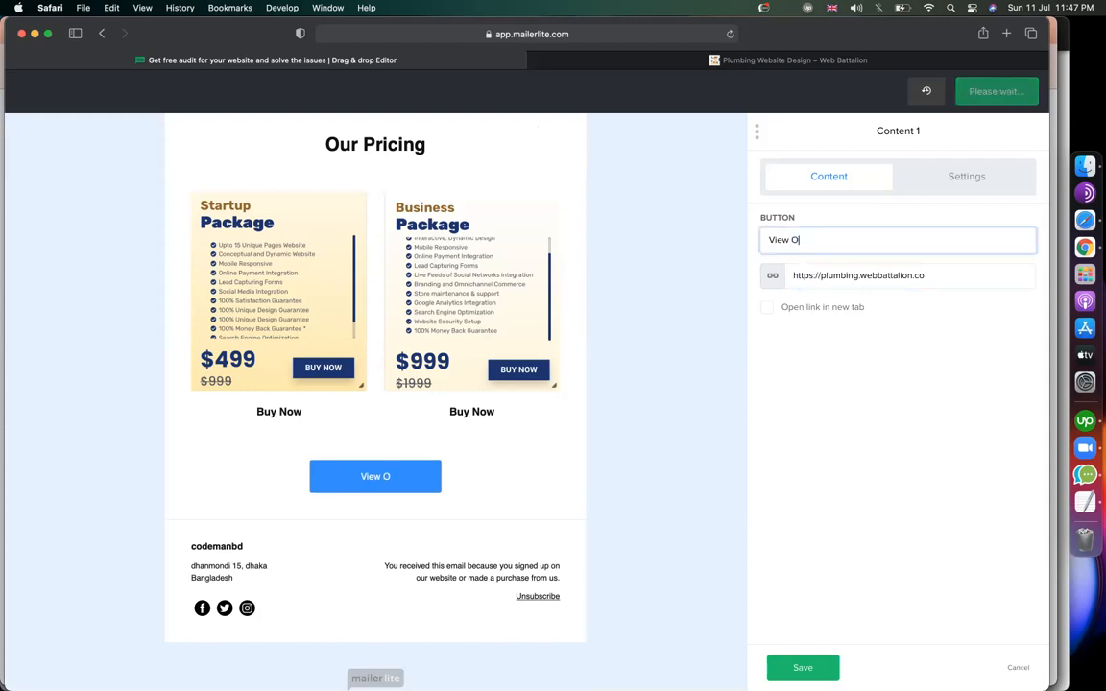
pyautogui.write('ffers')
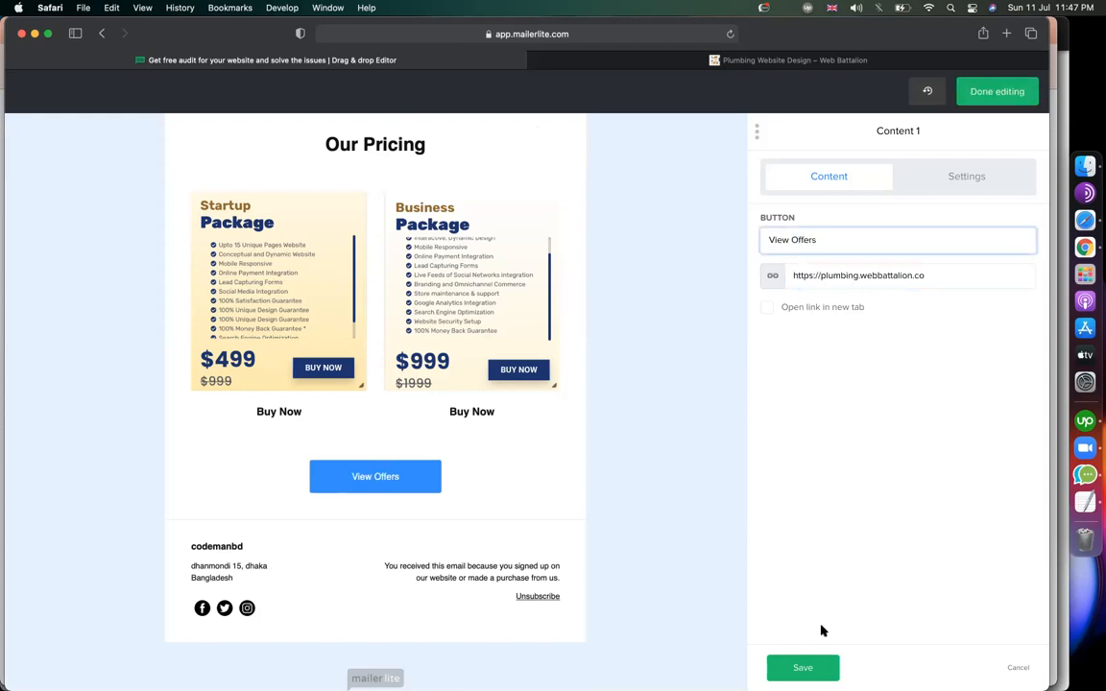
pyautogui.click(801, 667)
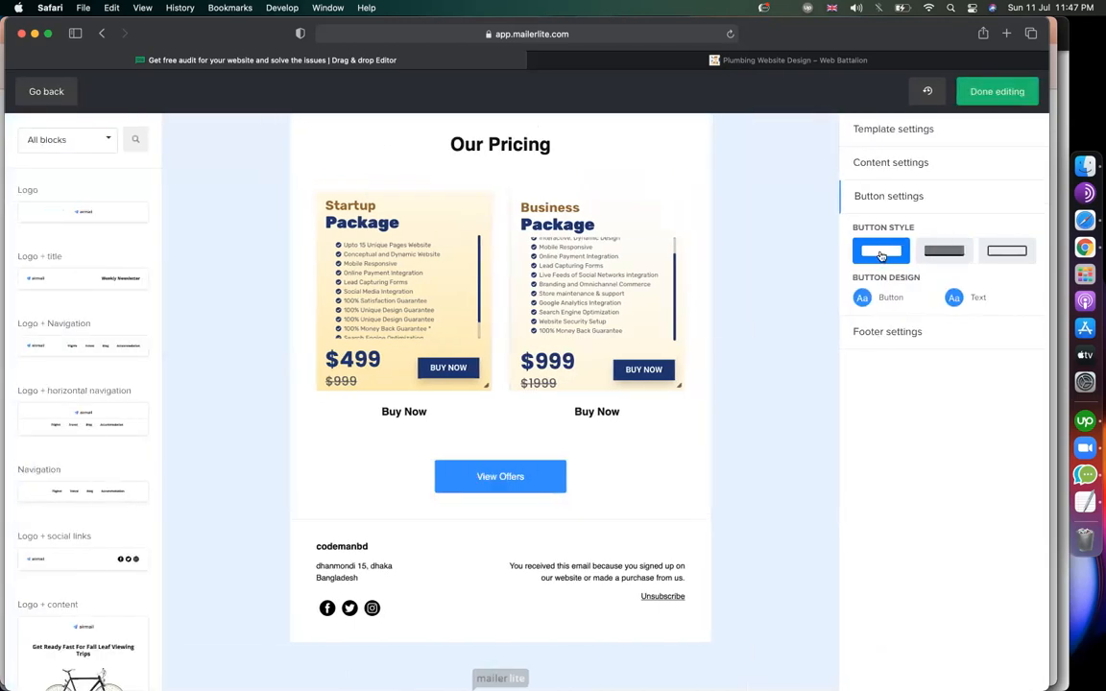
# Switch the buttons to a different button style.
pyautogui.click(944, 251)
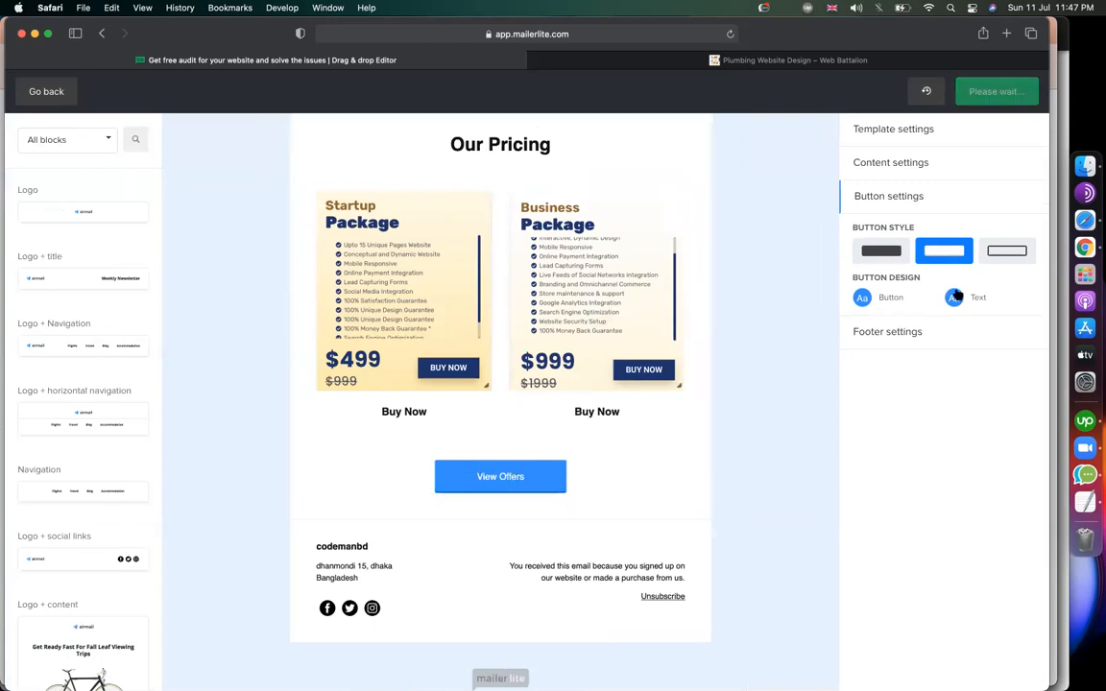
pyautogui.click(1013, 251)
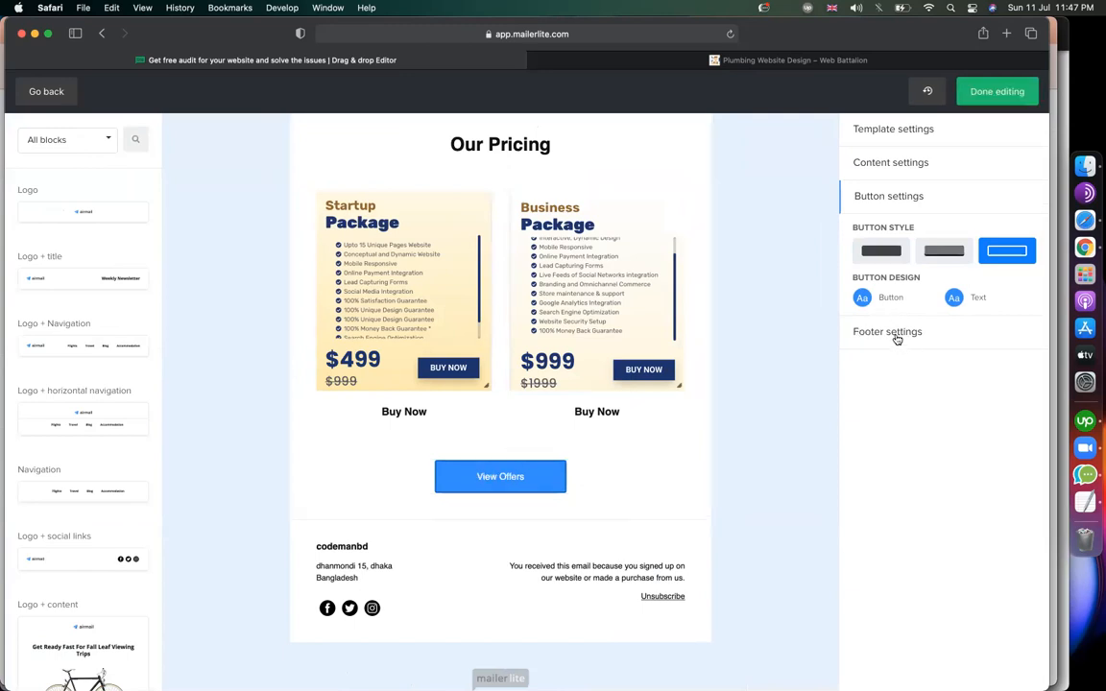
pyautogui.click(893, 200)
pyautogui.click(893, 199)
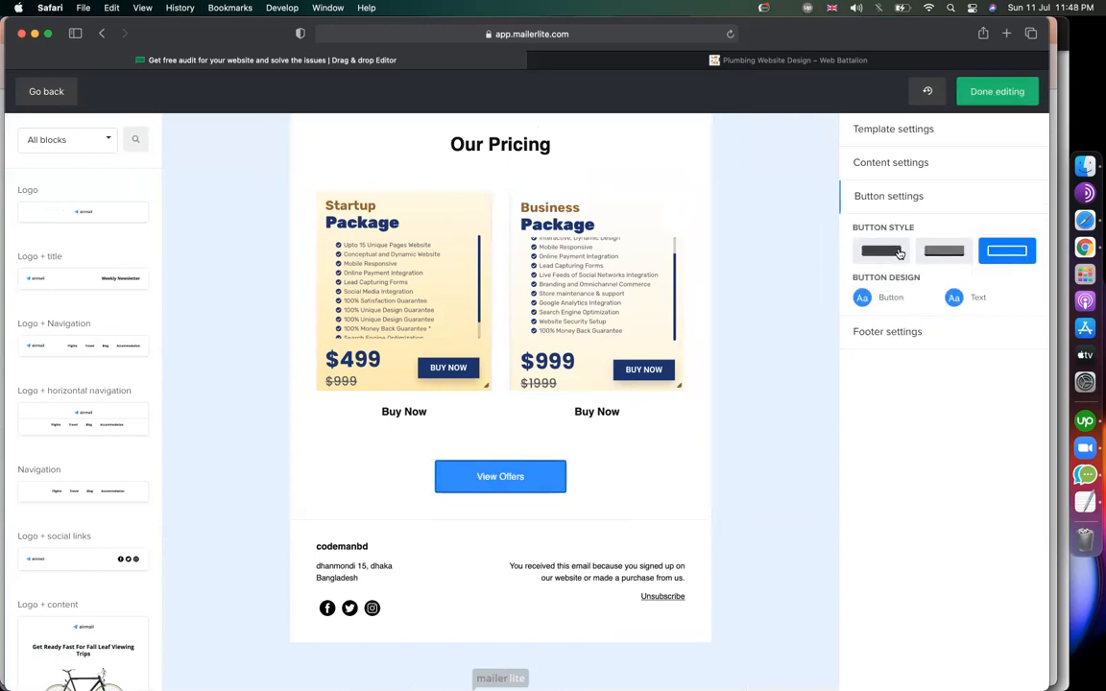
# Give the button a yellow #ffc107 background and a black border.
pyautogui.click(863, 299)
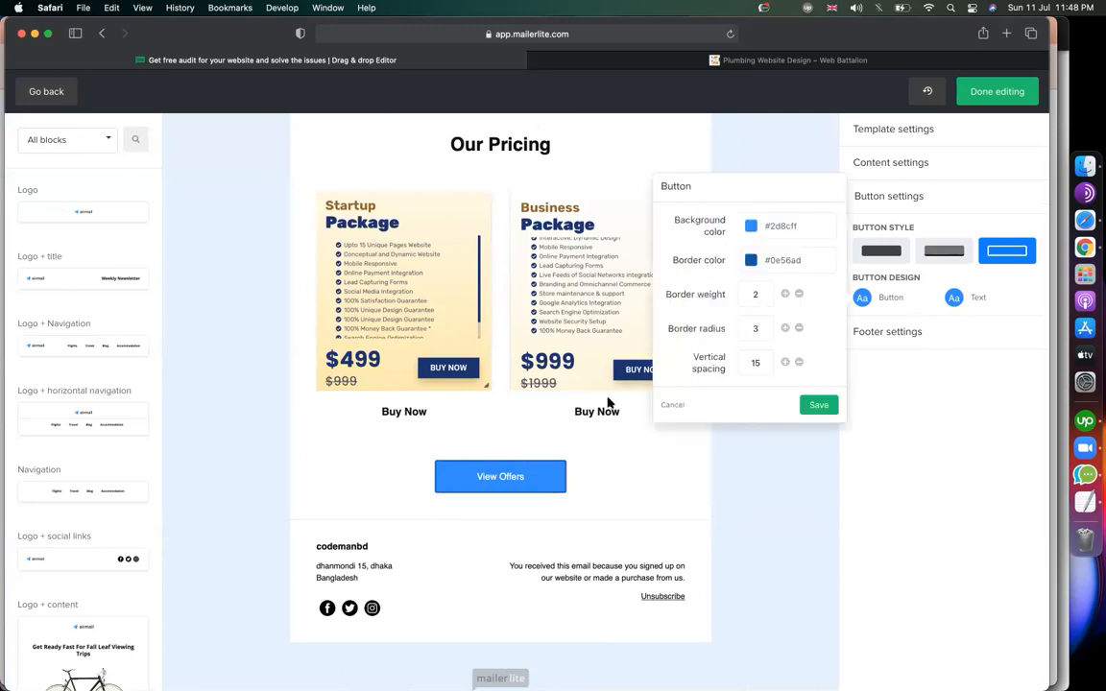
pyautogui.click(751, 226)
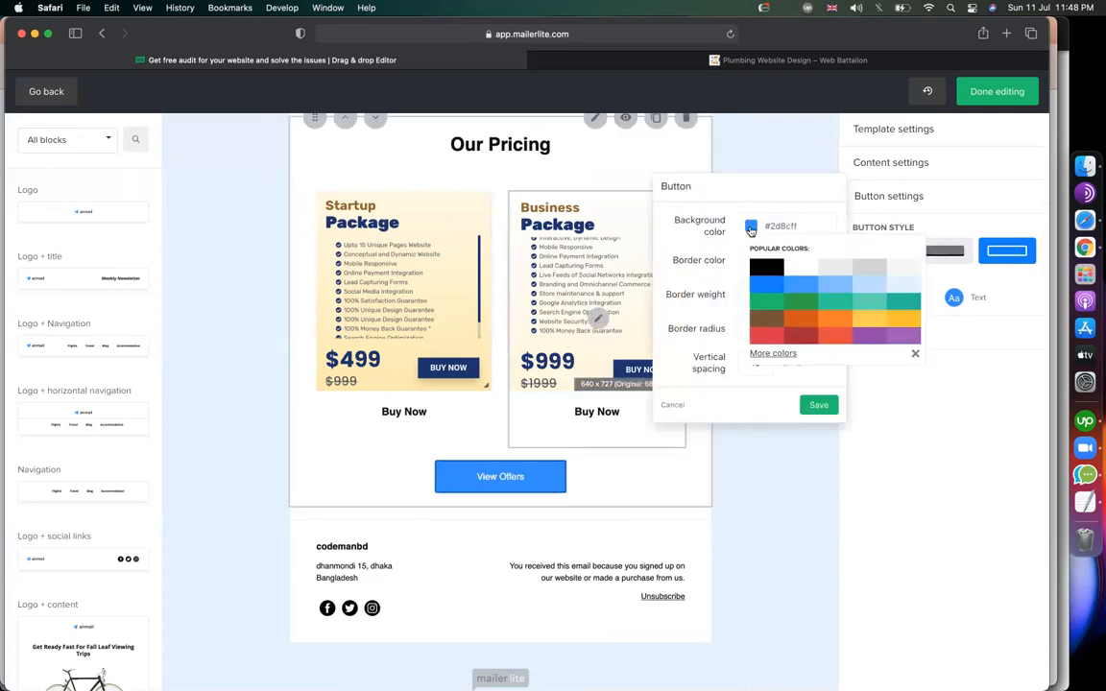
pyautogui.click(882, 321)
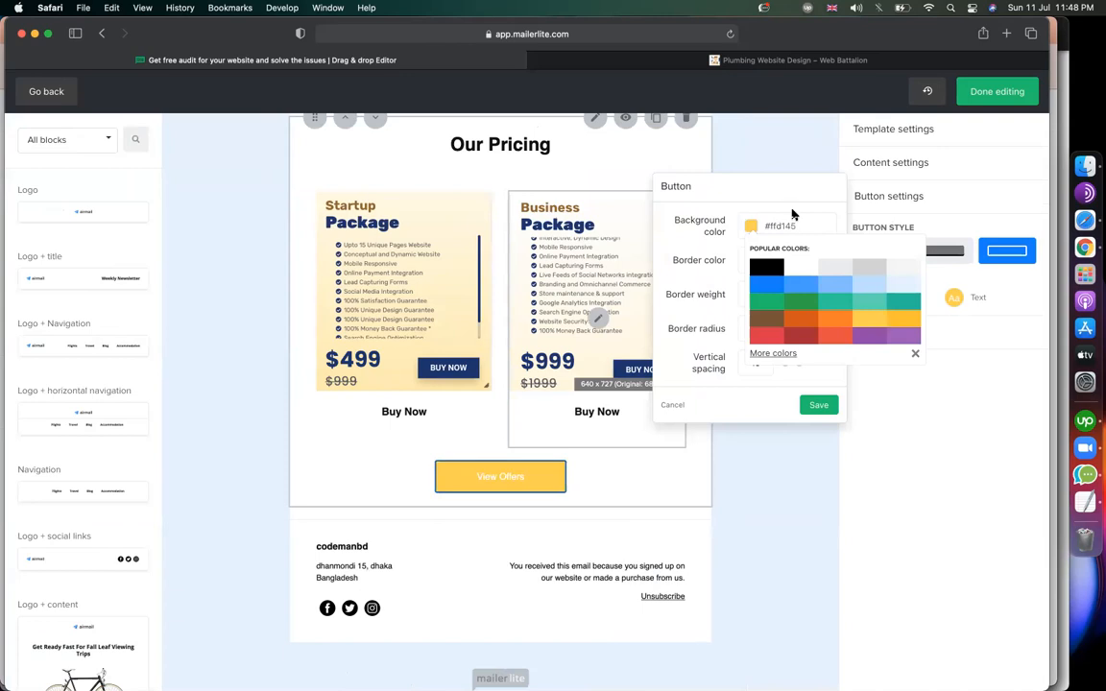
pyautogui.click(911, 323)
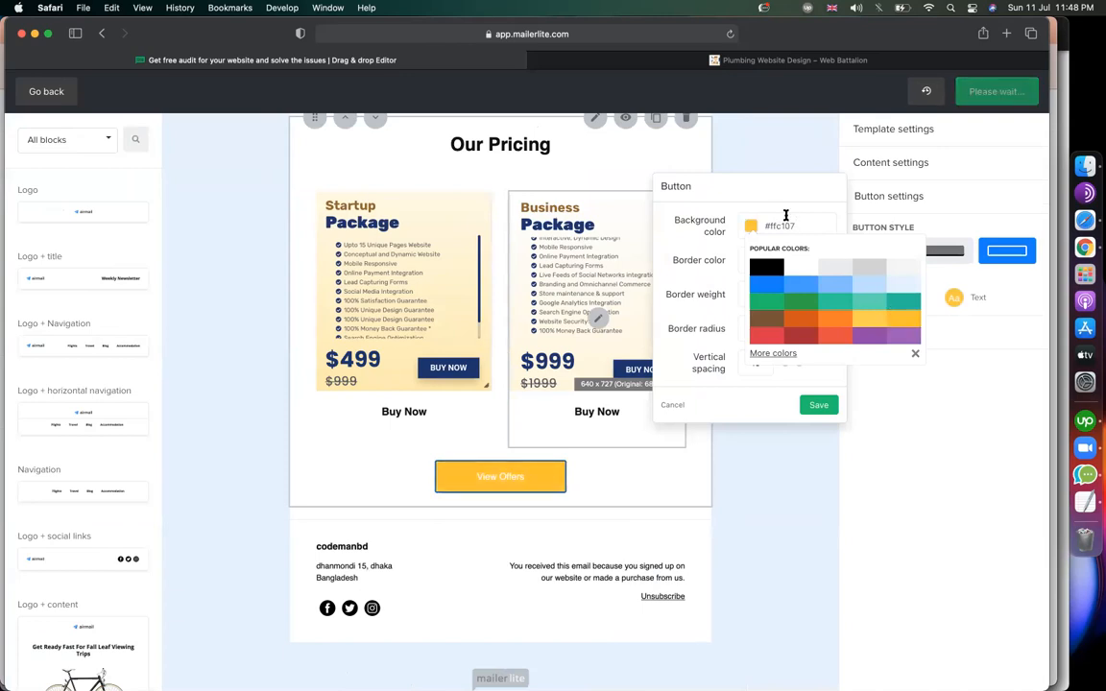
pyautogui.click(730, 257)
pyautogui.click(752, 262)
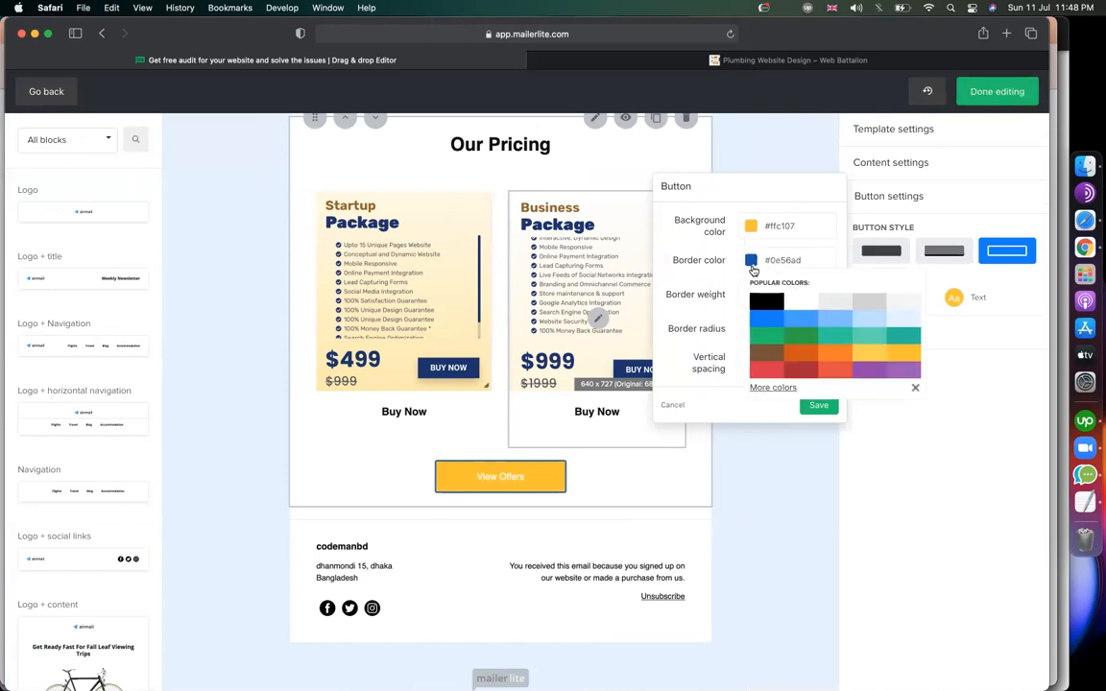
pyautogui.click(774, 306)
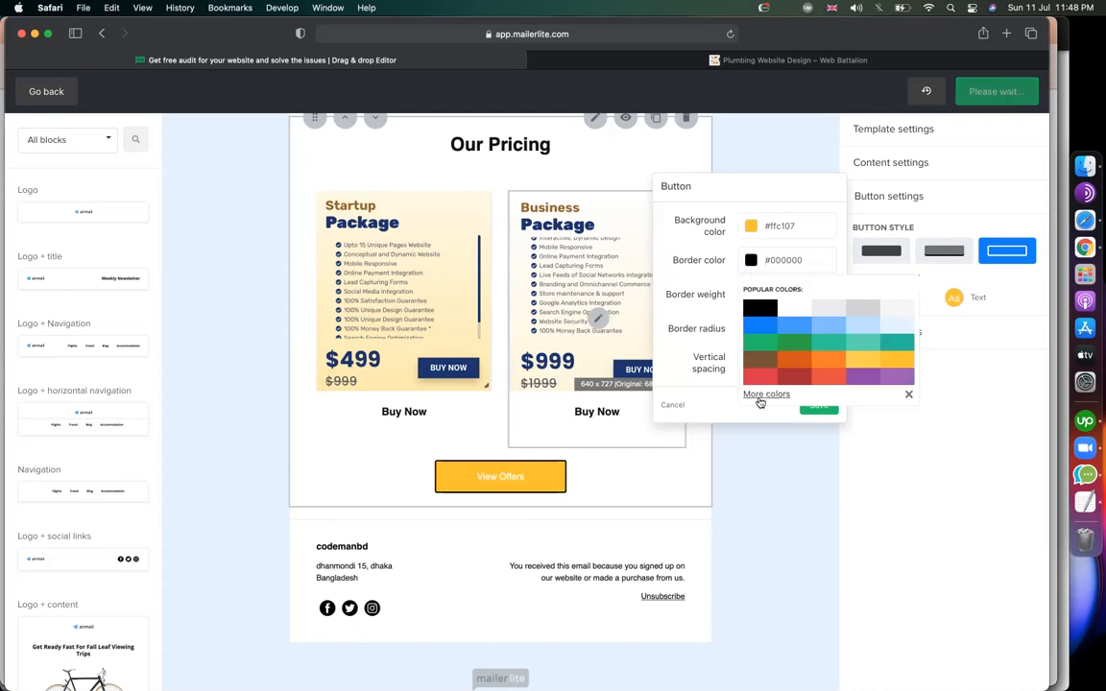
pyautogui.click(768, 443)
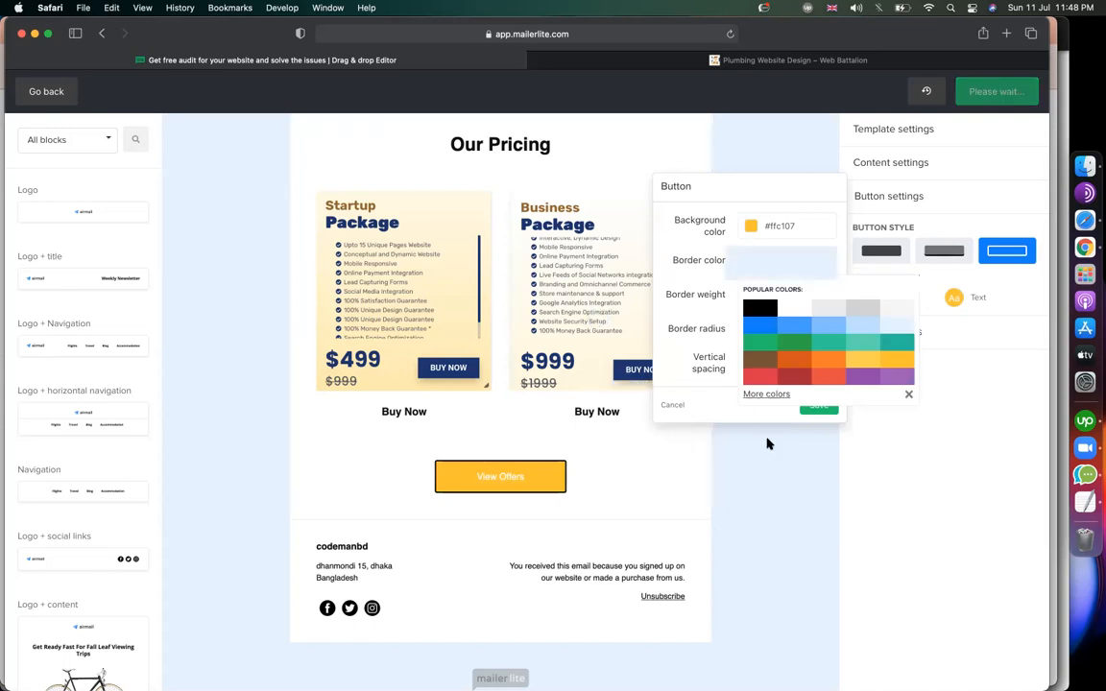
# Set the View Offers button text to black at font size 20 and save.
pyautogui.click(954, 299)
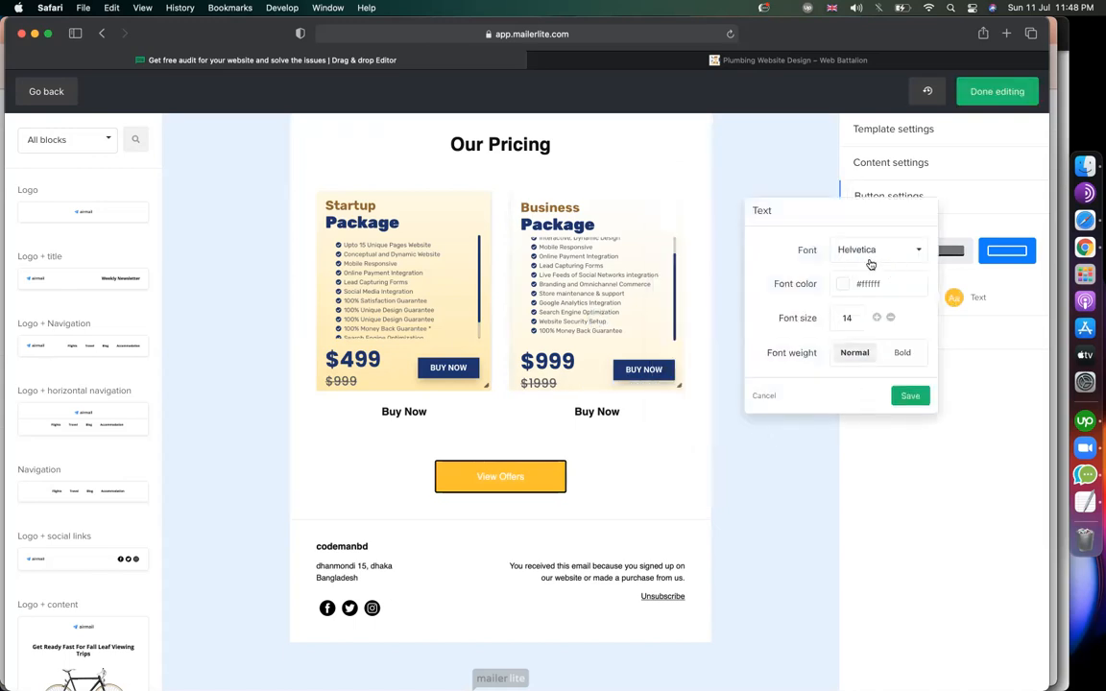
pyautogui.click(843, 285)
pyautogui.click(857, 329)
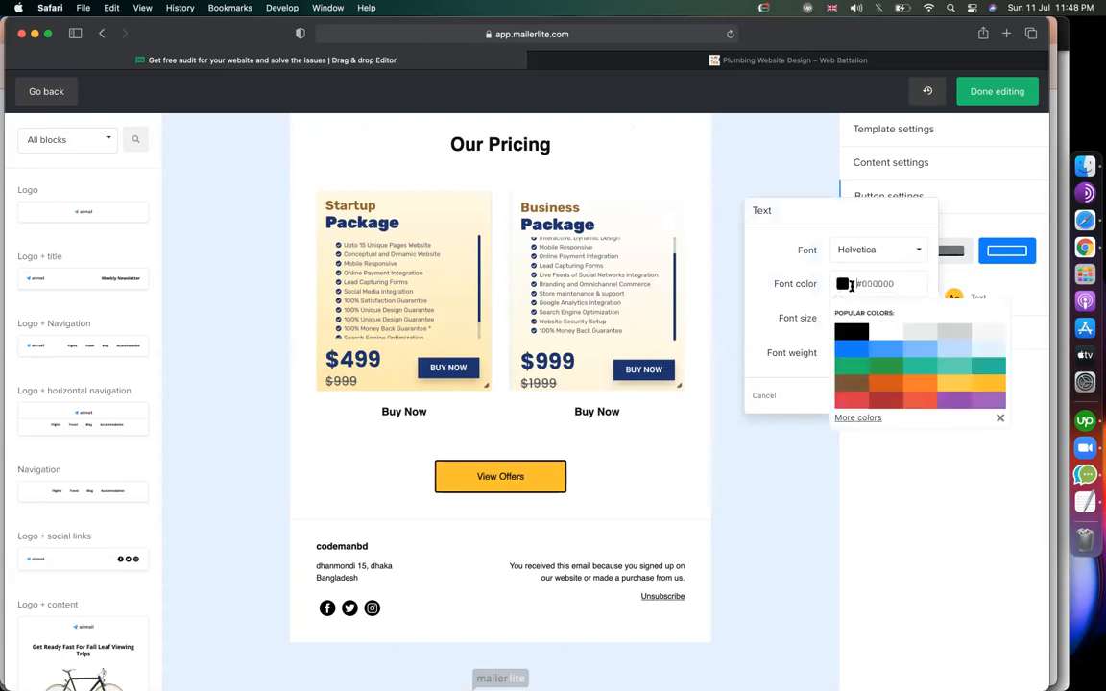
pyautogui.click(801, 325)
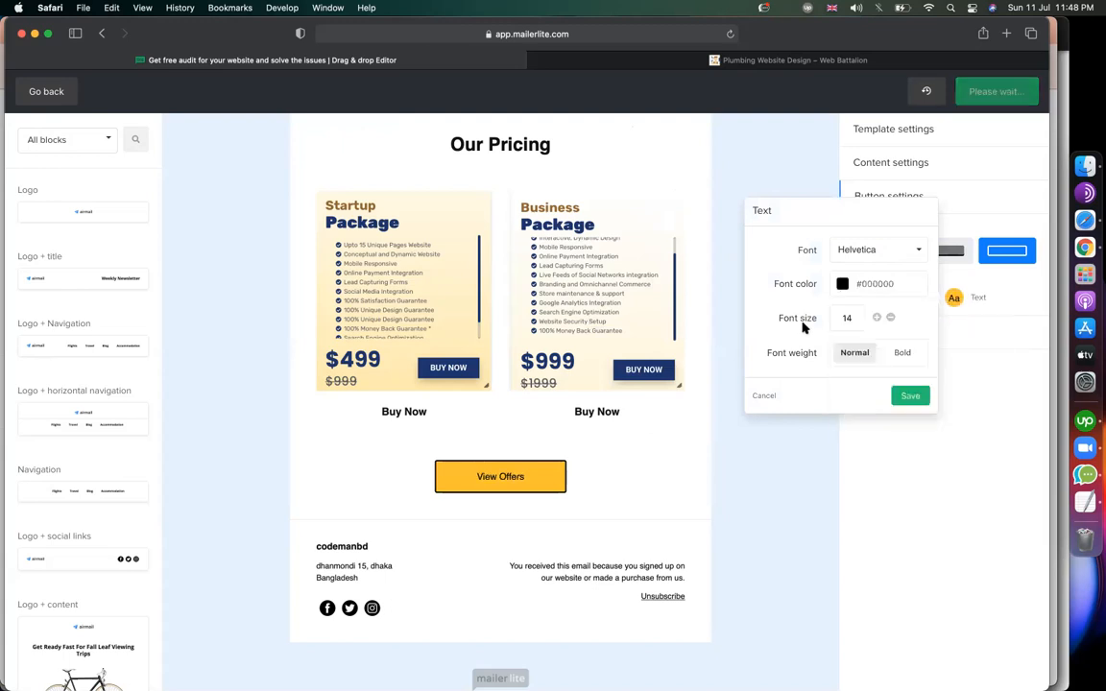
pyautogui.click(877, 318)
pyautogui.click(877, 318)
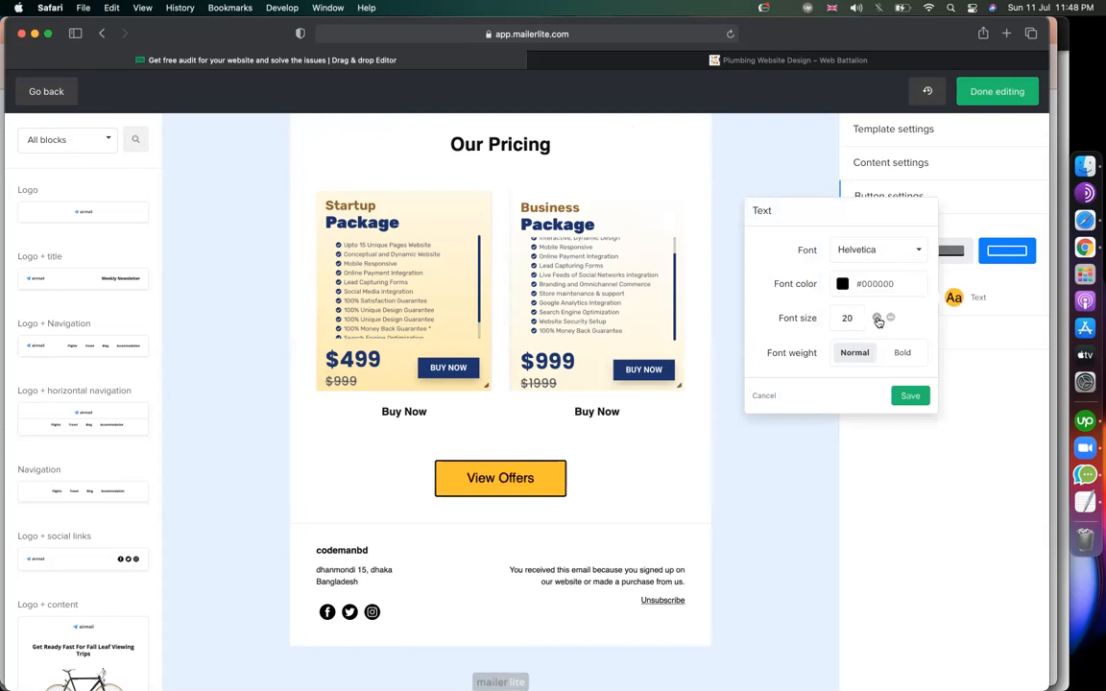
pyautogui.click(911, 395)
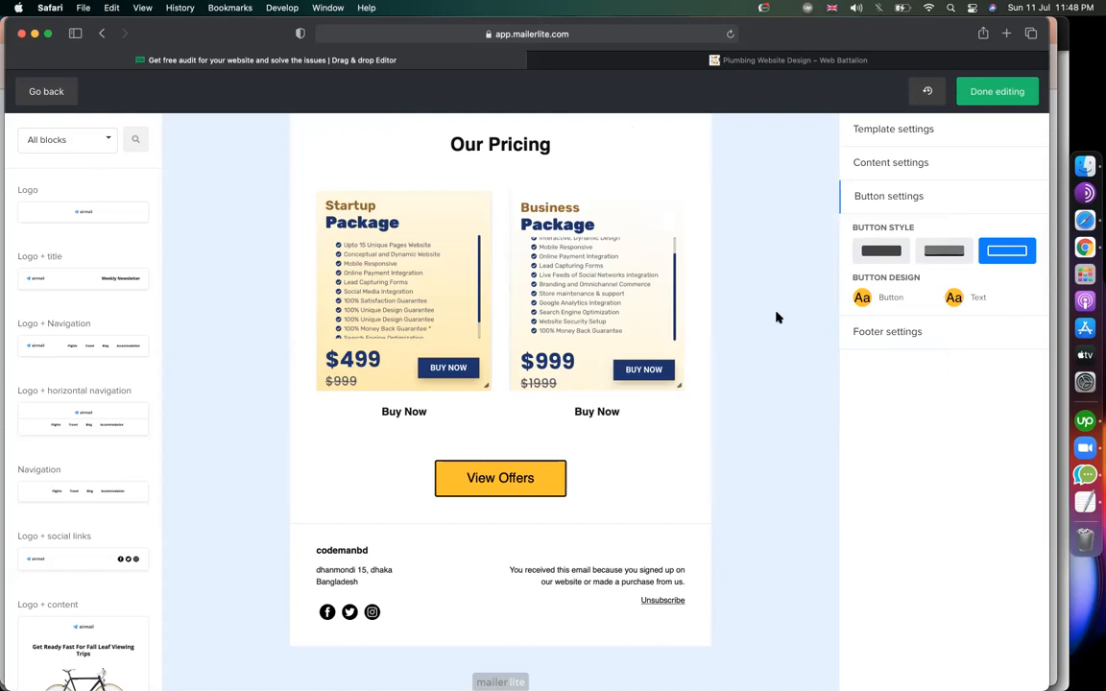
pyautogui.scroll(10, 777, 317)
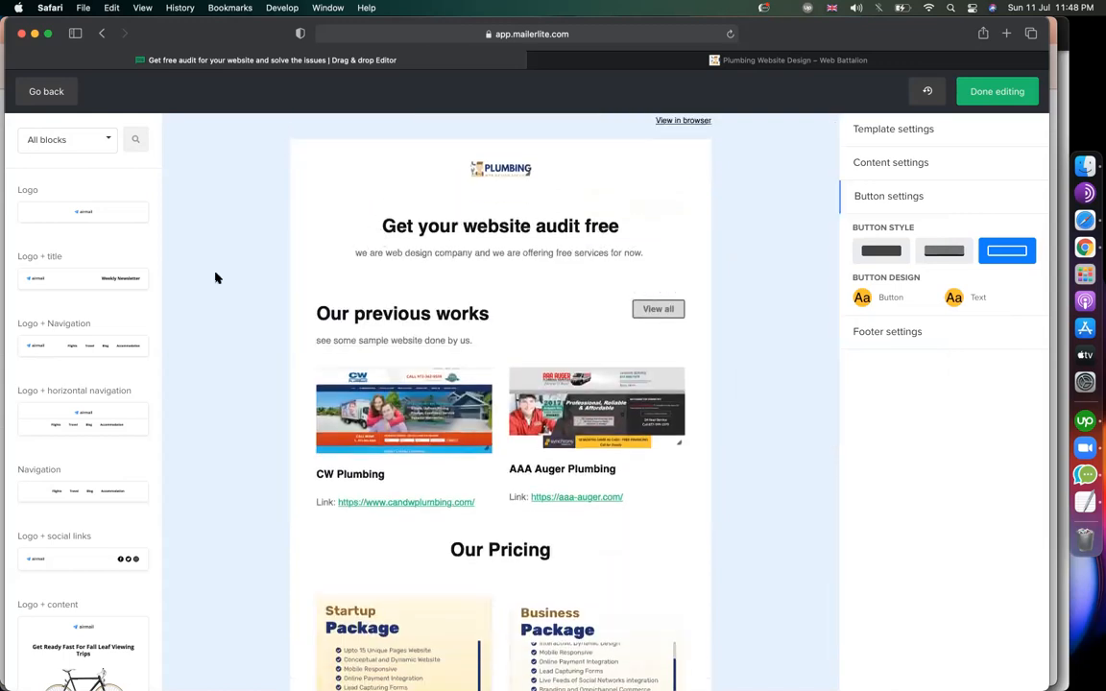
pyautogui.click(629, 60)
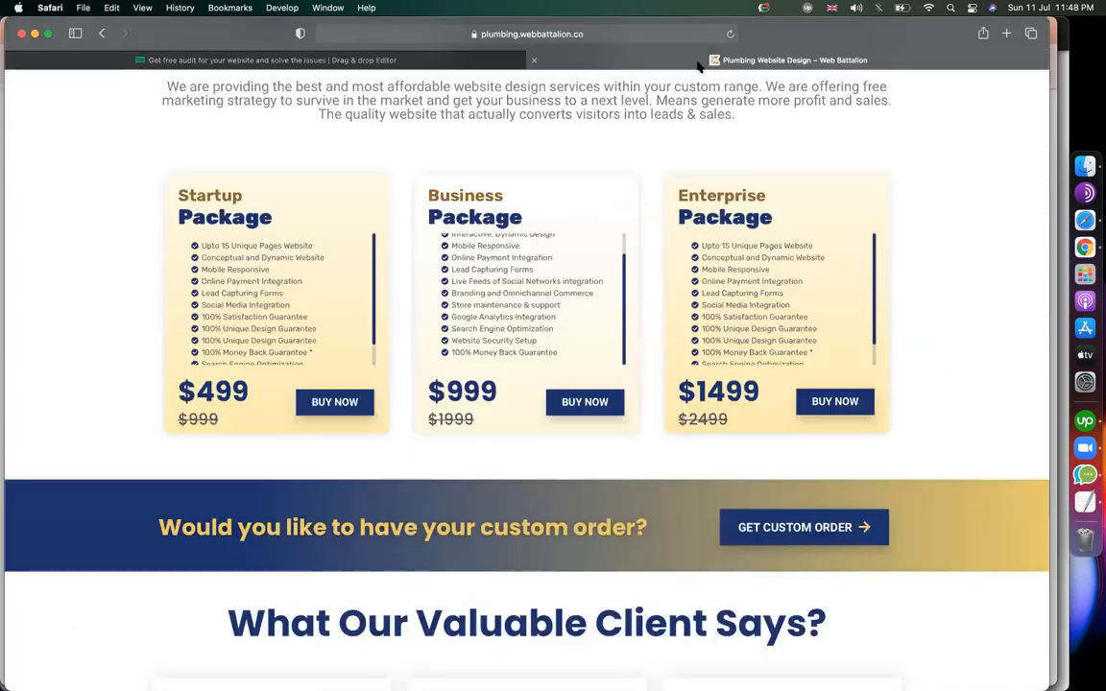
pyautogui.scroll(-10, 634, 463)
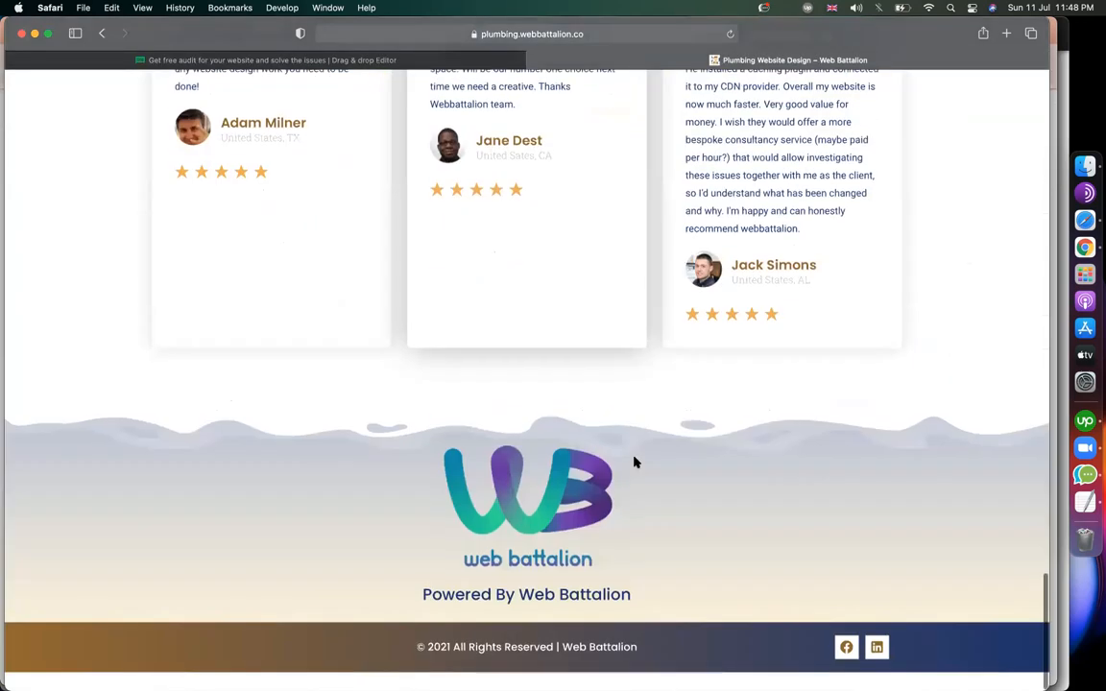
pyautogui.scroll(8, 634, 463)
pyautogui.scroll(15, 634, 462)
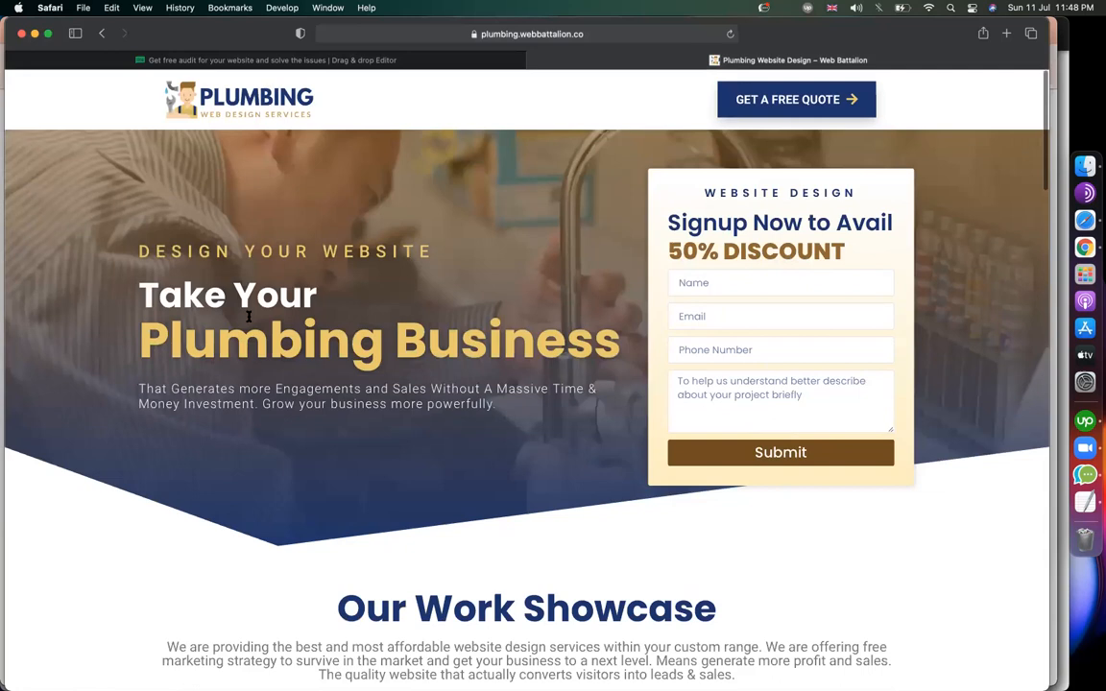
pyautogui.click(437, 61)
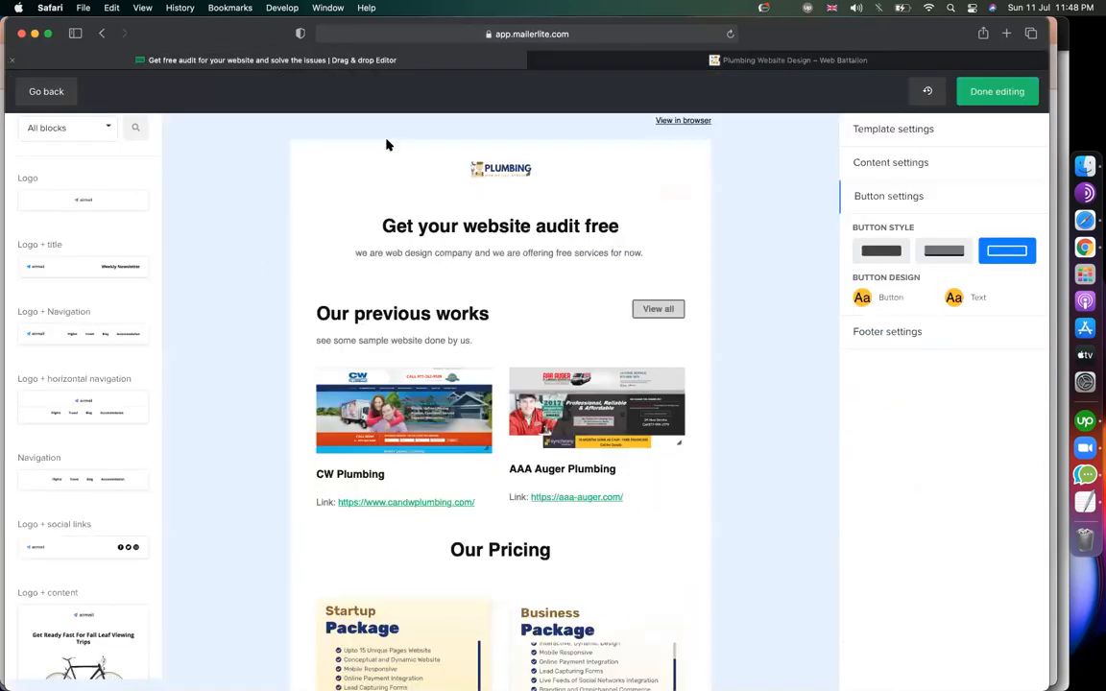
pyautogui.scroll(-10, 78, 422)
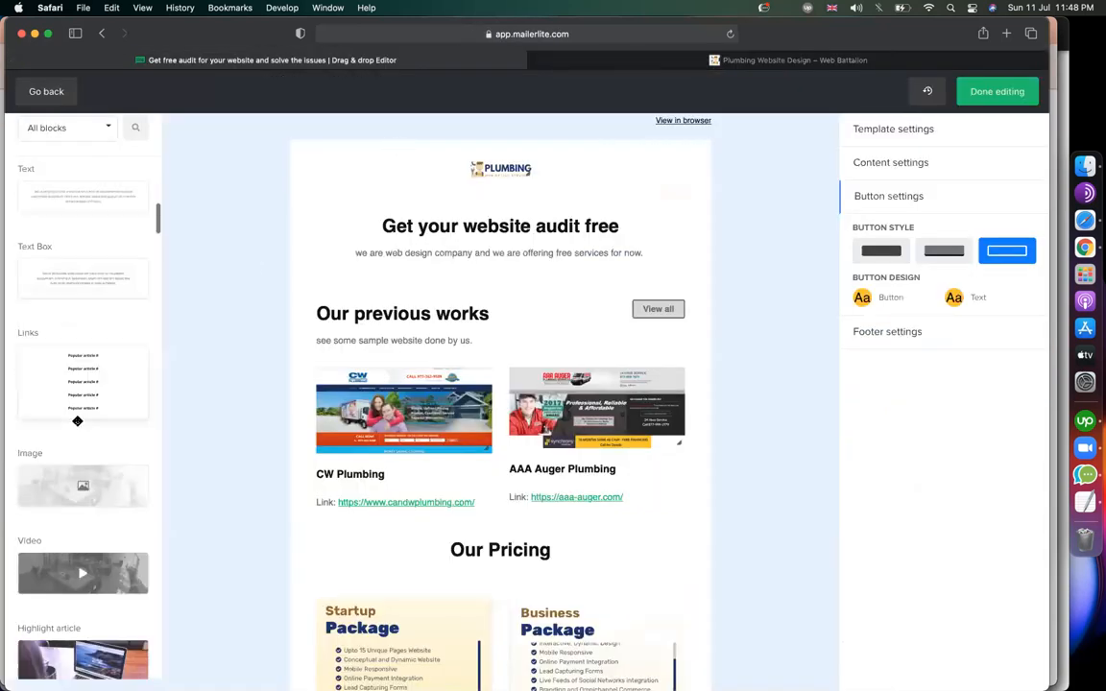
pyautogui.scroll(-8, 78, 422)
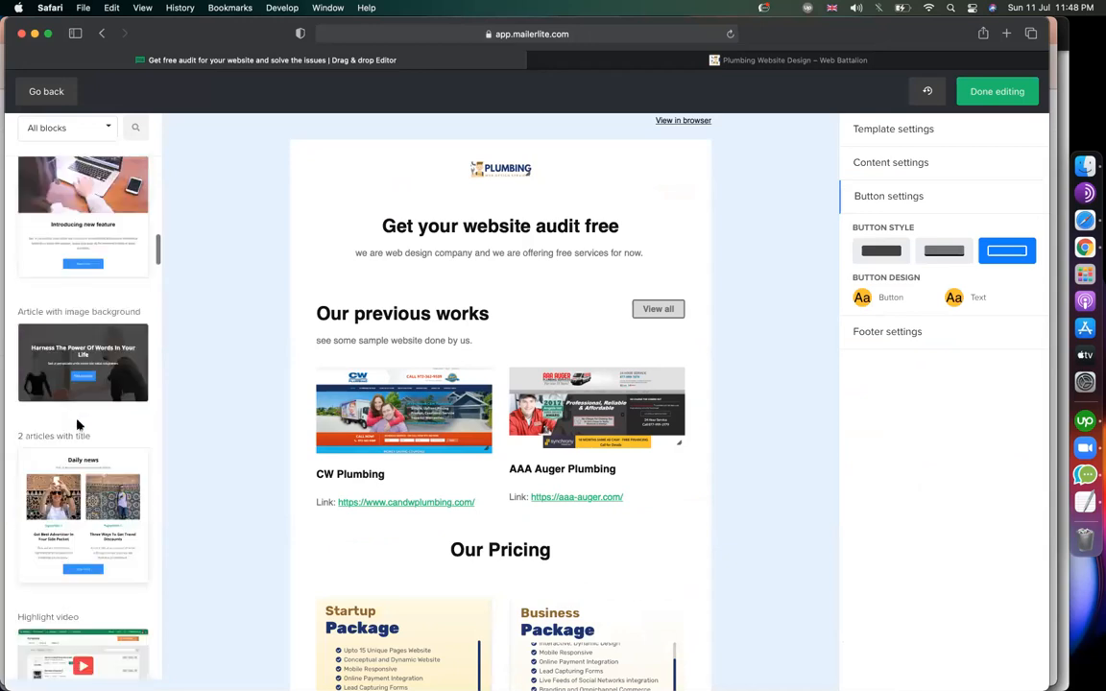
pyautogui.scroll(1, 77, 421)
pyautogui.scroll(1, 232, 352)
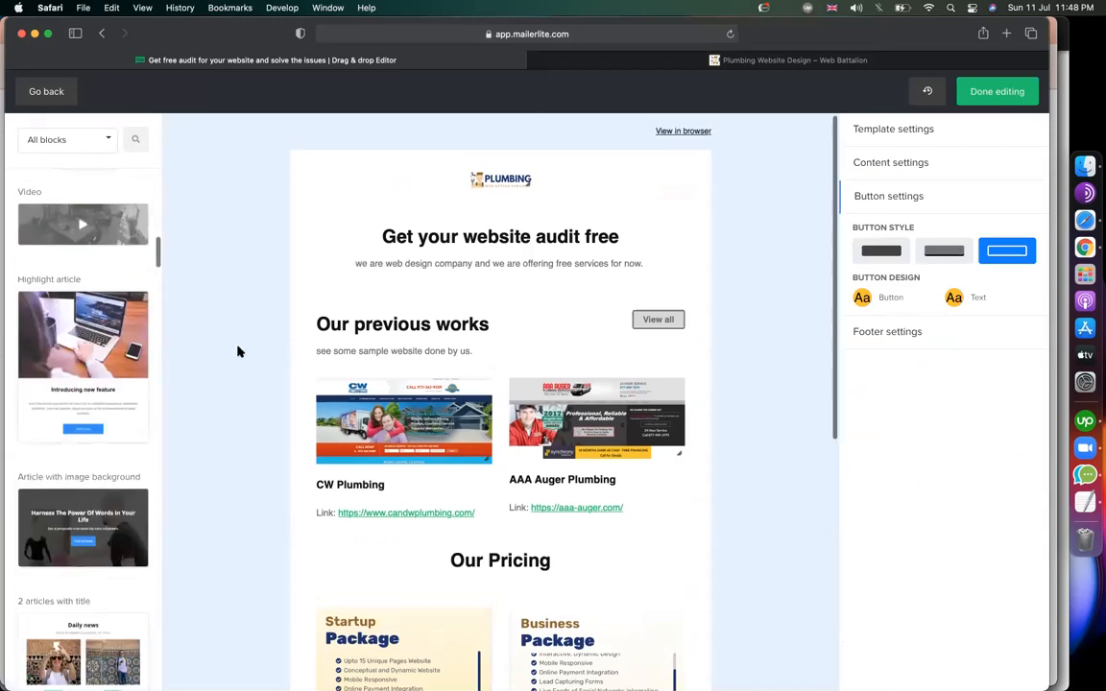
# Add a Highlight article block below the email title and open its settings.
pyautogui.moveTo(357, 330); pyautogui.dragTo(446, 363)
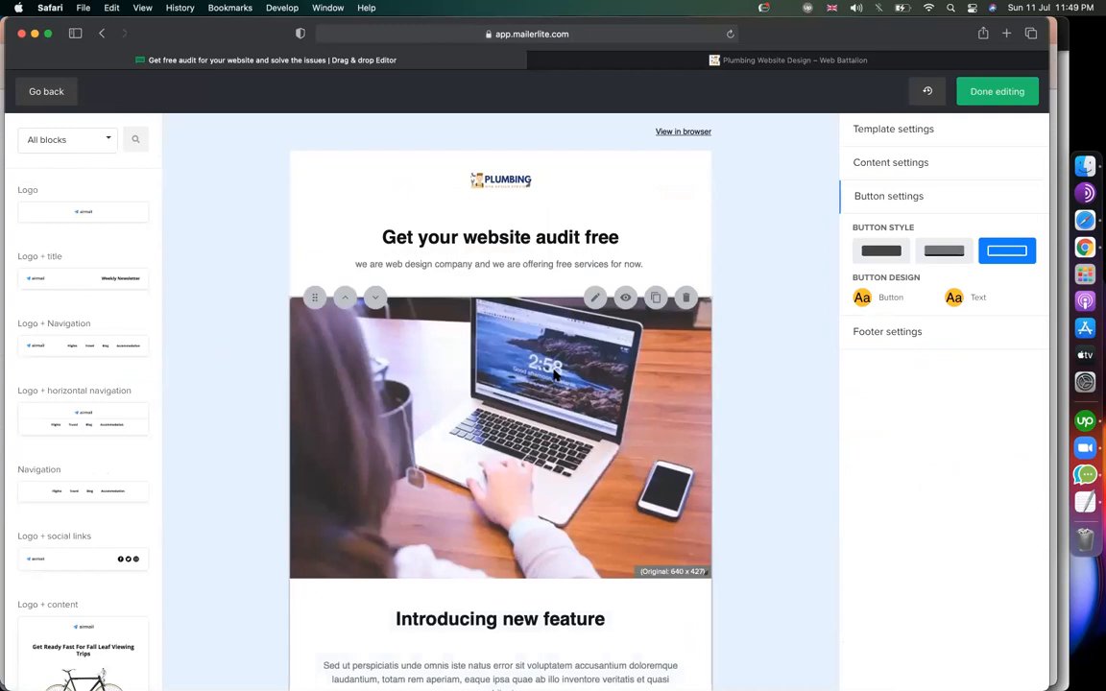
pyautogui.click(554, 376)
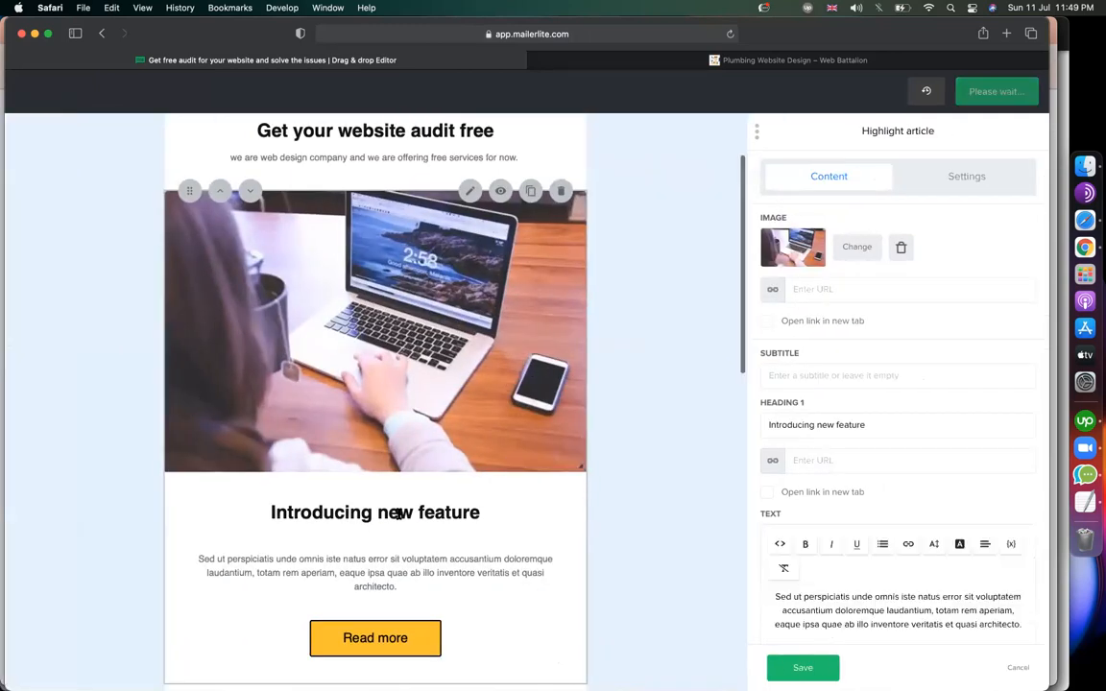
pyautogui.scroll(-2, 384, 461)
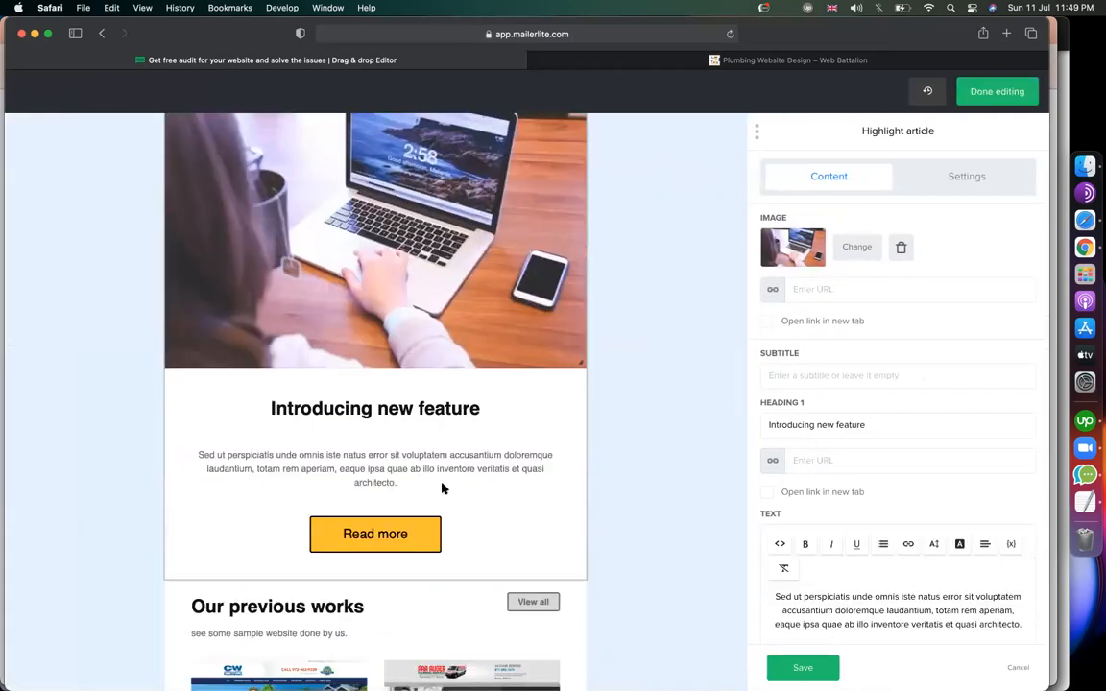
pyautogui.scroll(-5, 441, 489)
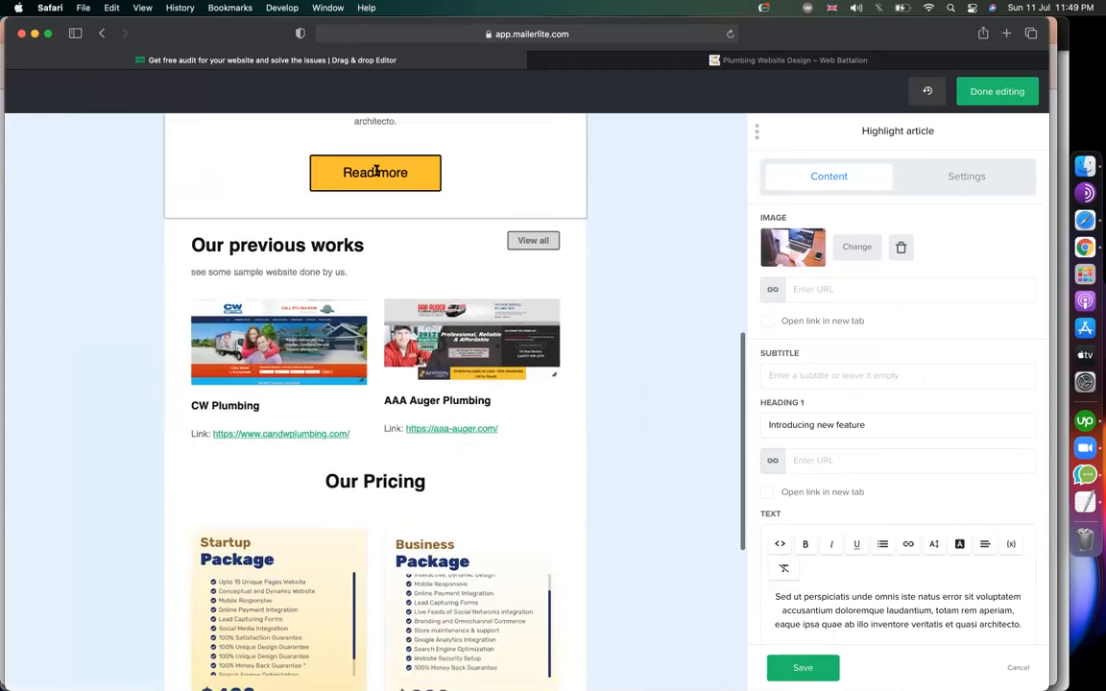
pyautogui.scroll(-5, 372, 461)
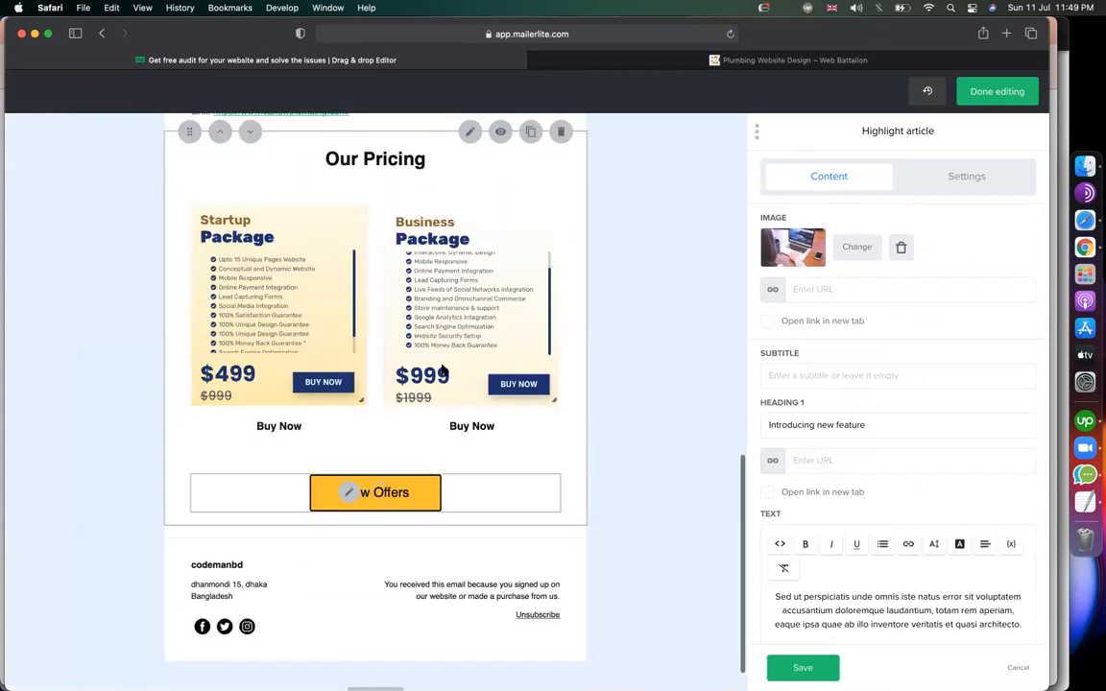
pyautogui.scroll(5, 442, 370)
pyautogui.scroll(4, 407, 291)
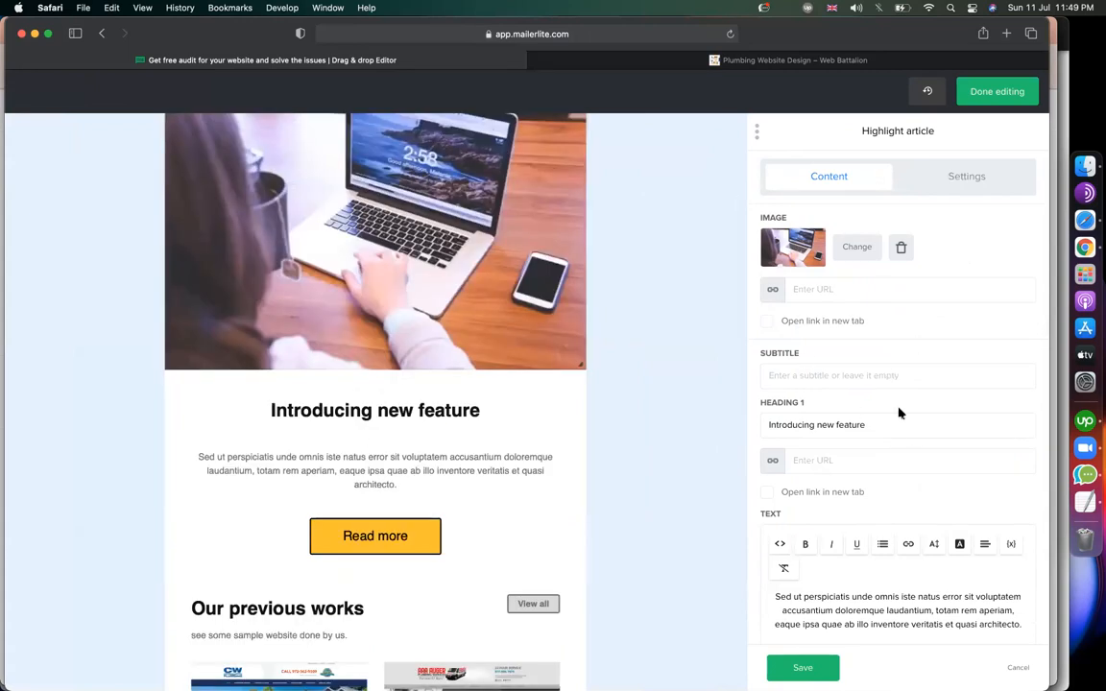
# Retitle the article heading 'Get Free Audit Now'.
pyautogui.moveTo(910, 422); pyautogui.dragTo(734, 426)
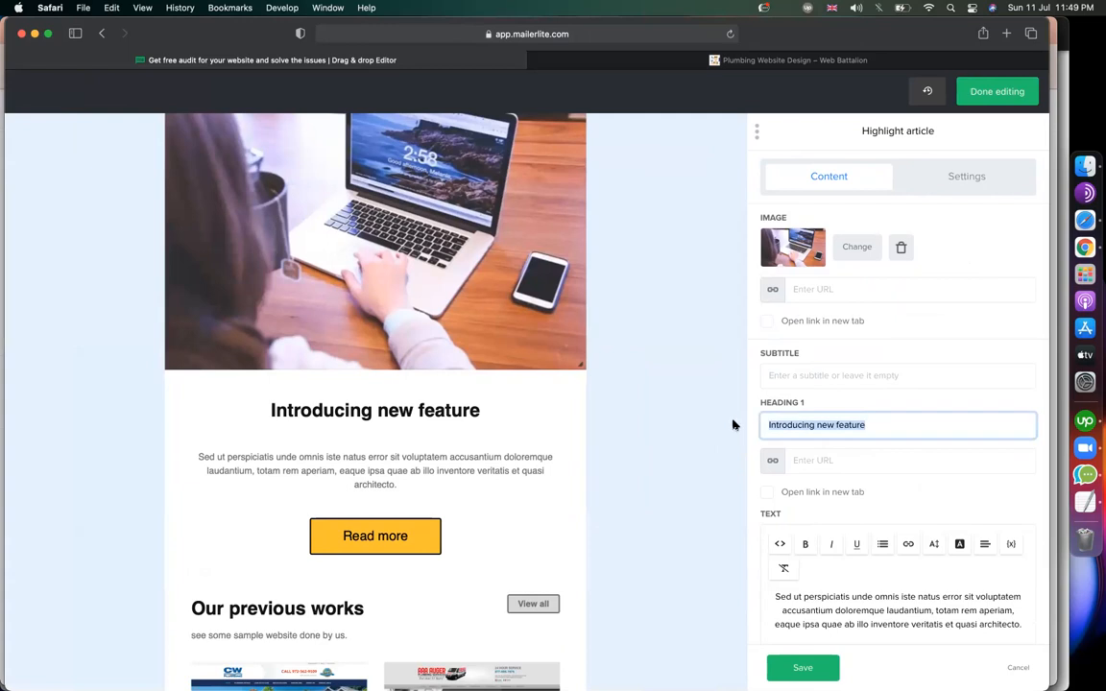
pyautogui.write('Get D')
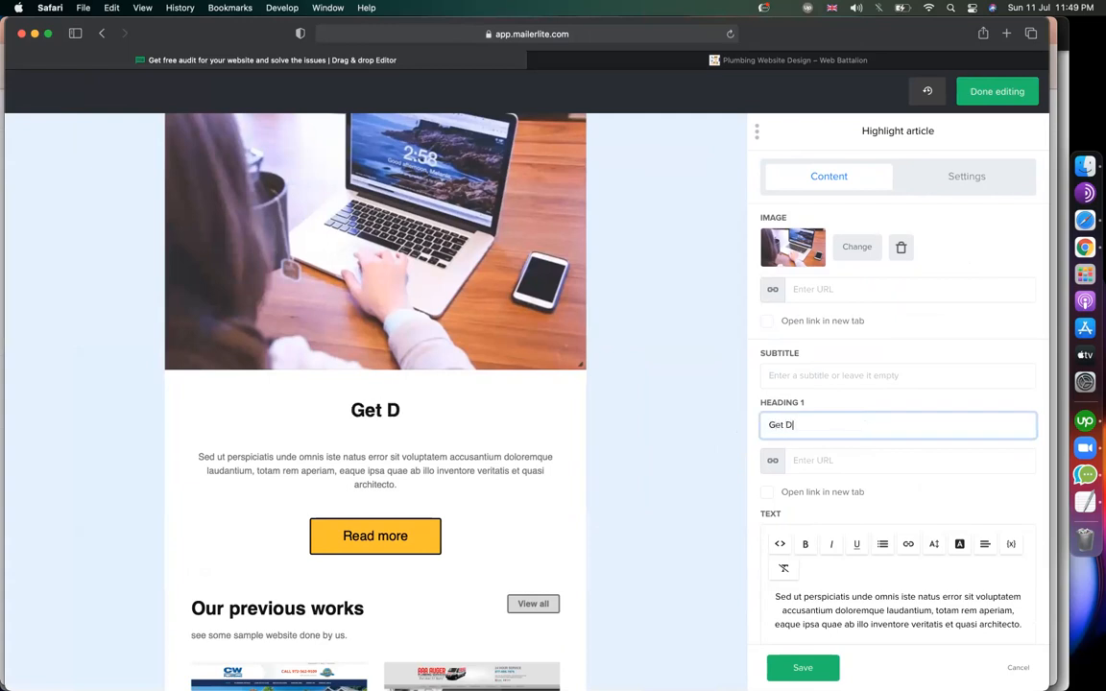
pyautogui.press('BackSpace')
pyautogui.write('Fre')
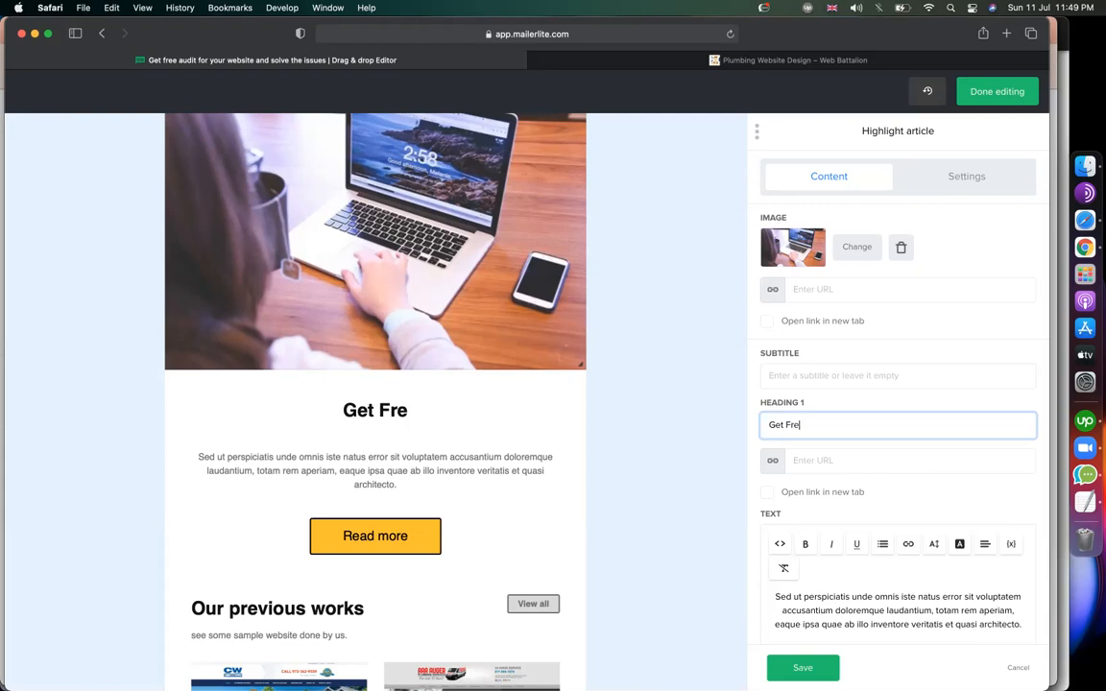
pyautogui.write('e Audit Now')
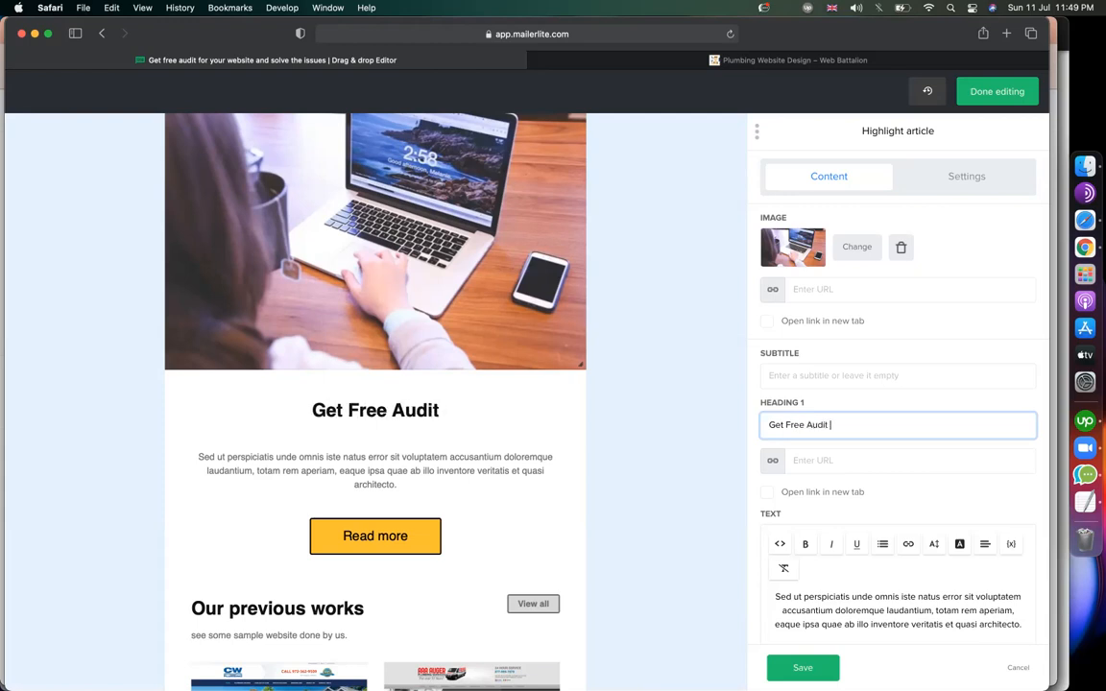
# Turn the body paragraph into a six-item bulleted list, from website design to plugins and themes updated.
pyautogui.click(832, 622)
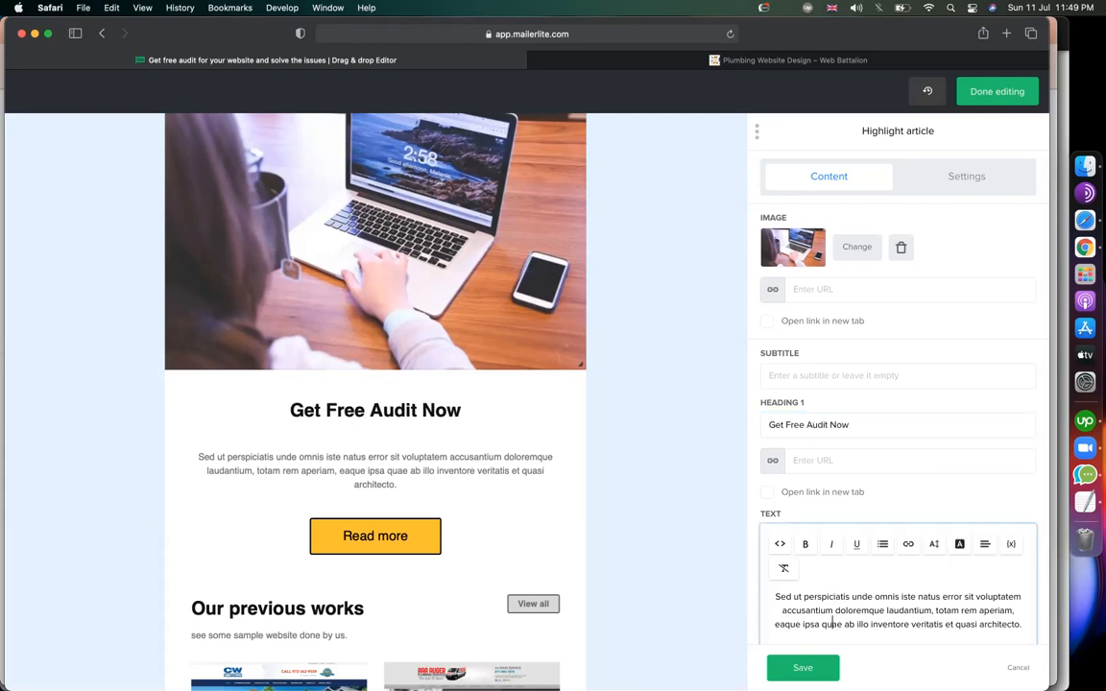
pyautogui.press('cmd+a')
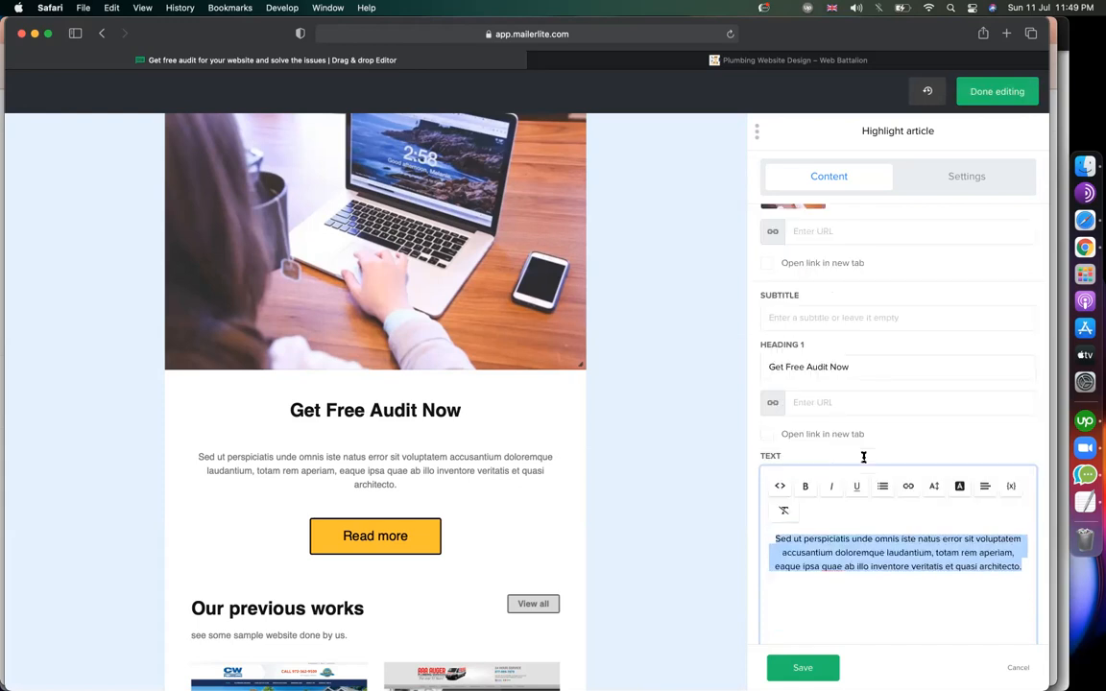
pyautogui.scroll(-3, 859, 469)
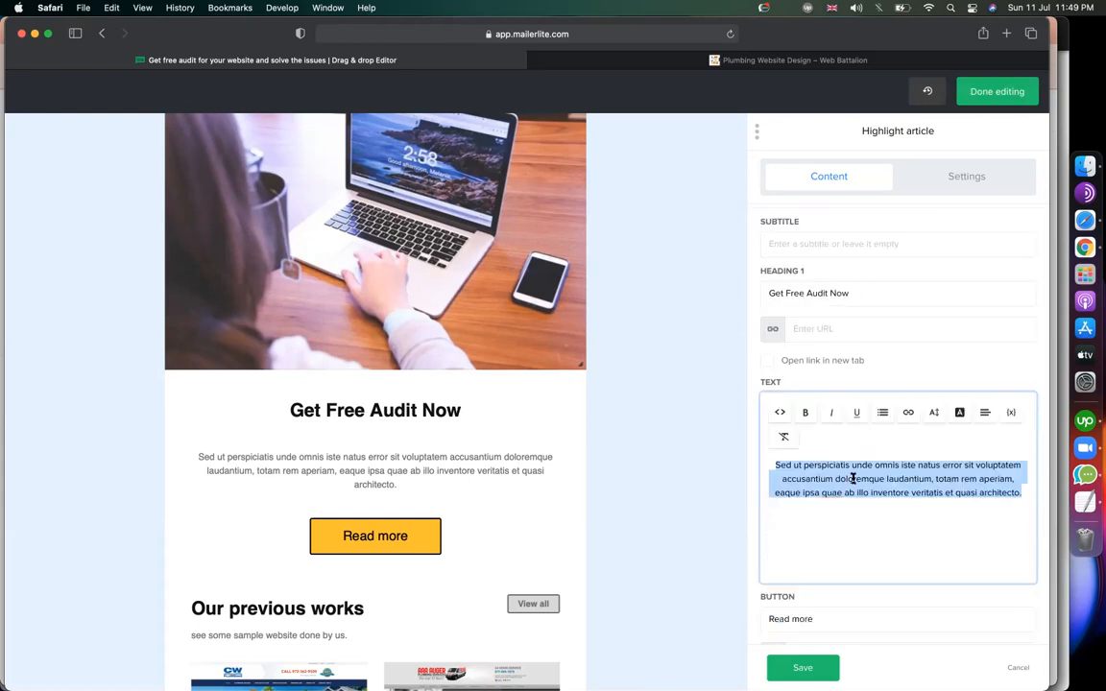
pyautogui.click(884, 415)
pyautogui.click(891, 437)
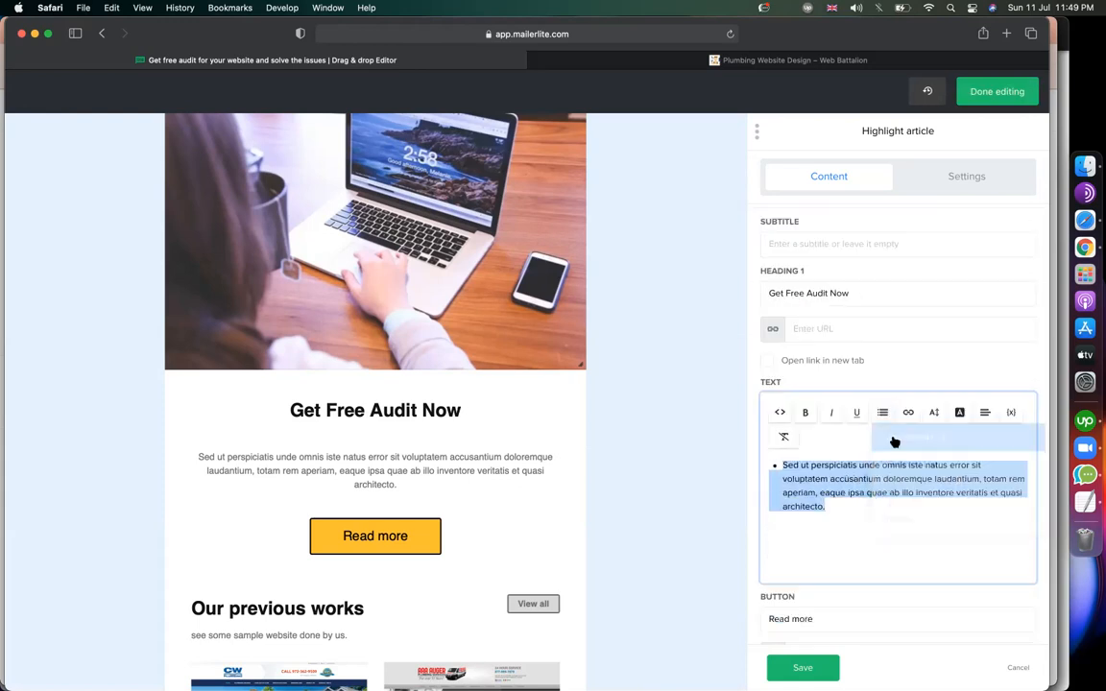
pyautogui.write('website desi')
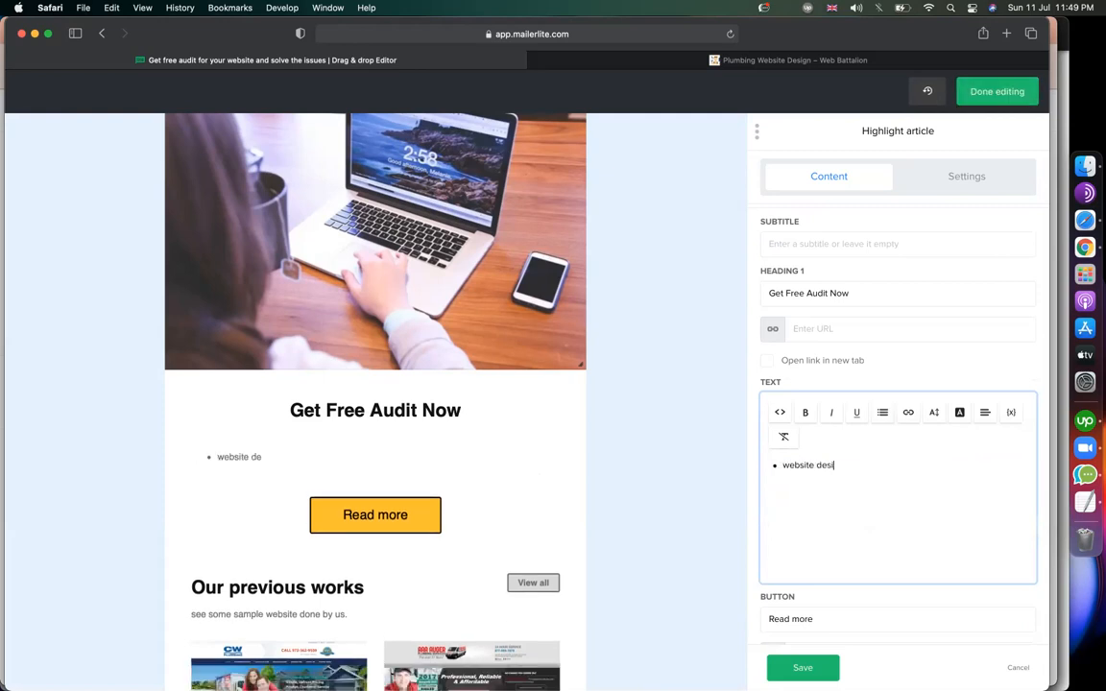
pyautogui.write('gn')
pyautogui.press('Return')
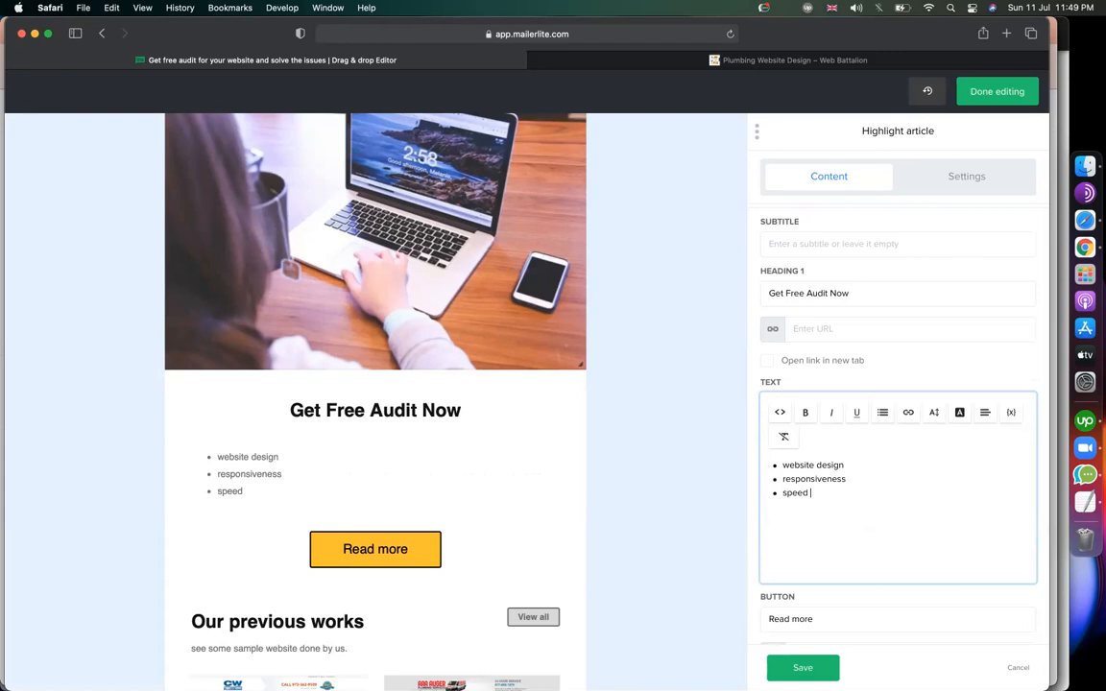
pyautogui.press('Return')
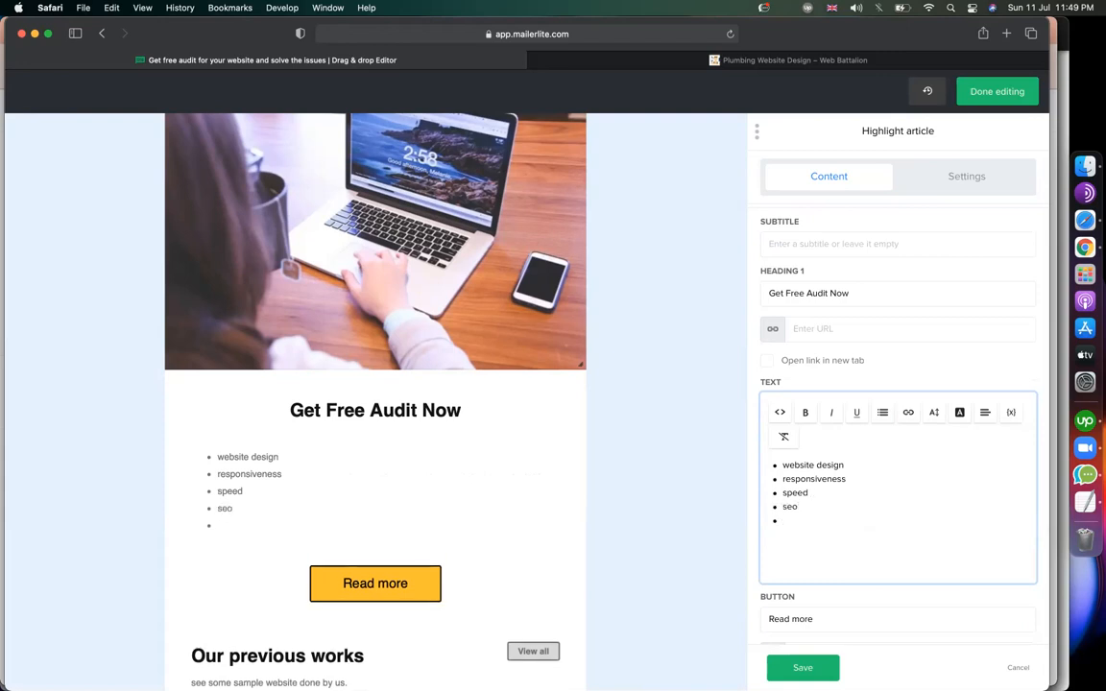
pyautogui.write('cc')
pyautogui.write('ontent man')
pyautogui.write('agement')
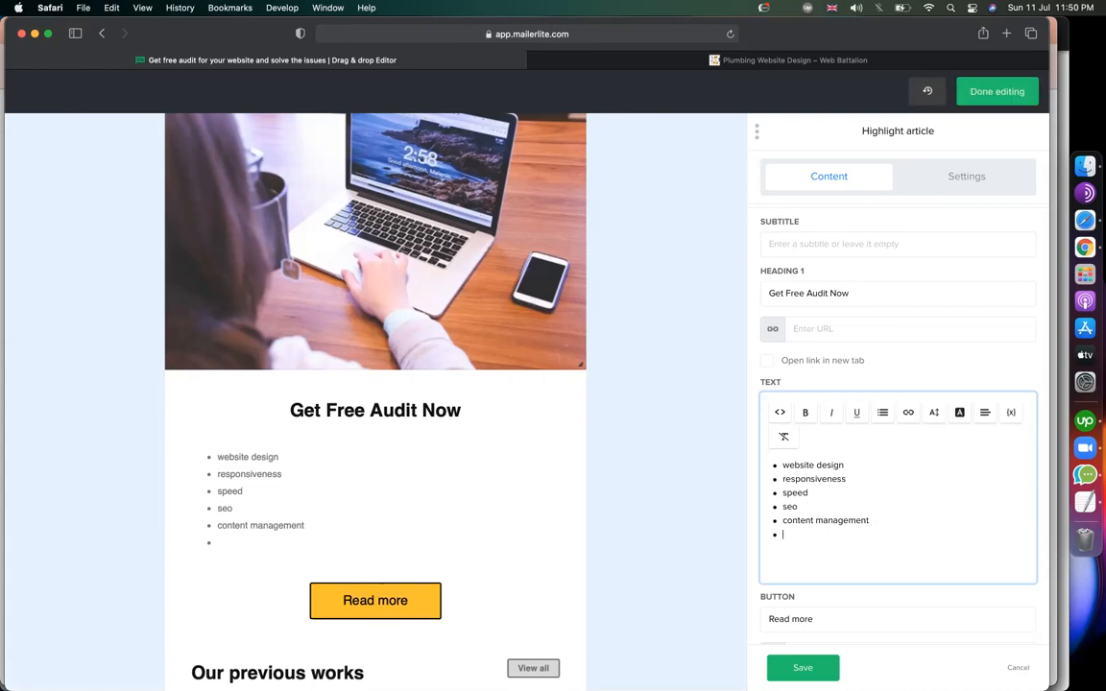
pyautogui.write('ugins and themes updated')
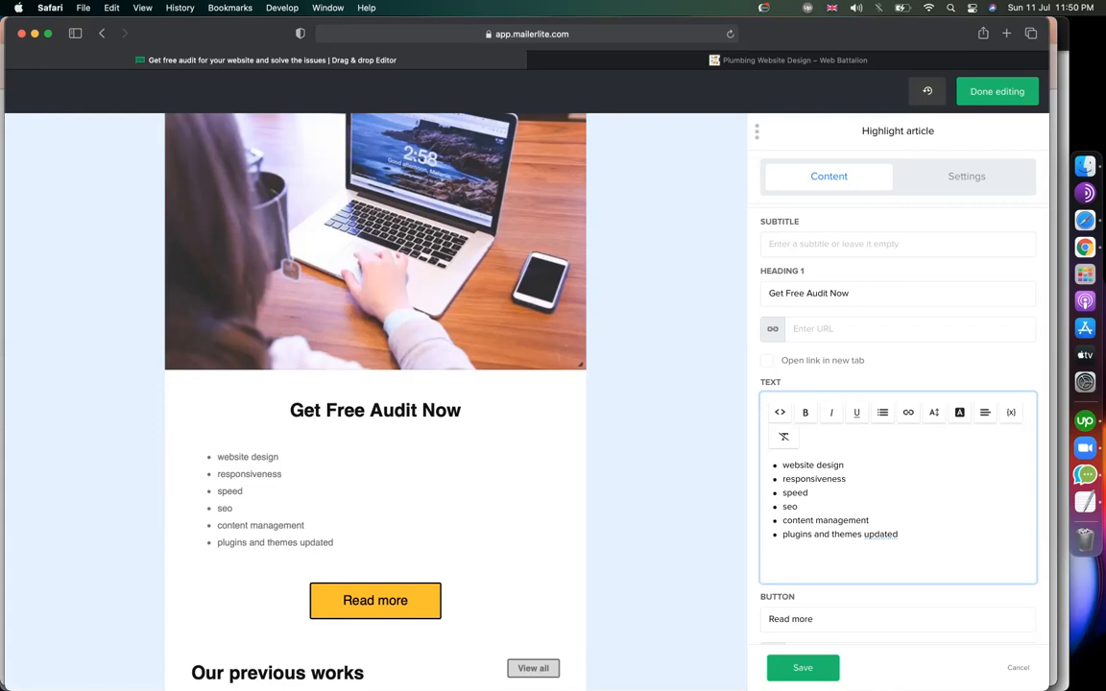
# Try centre and right alignment on the bulleted service list.
pyautogui.press('super+a')
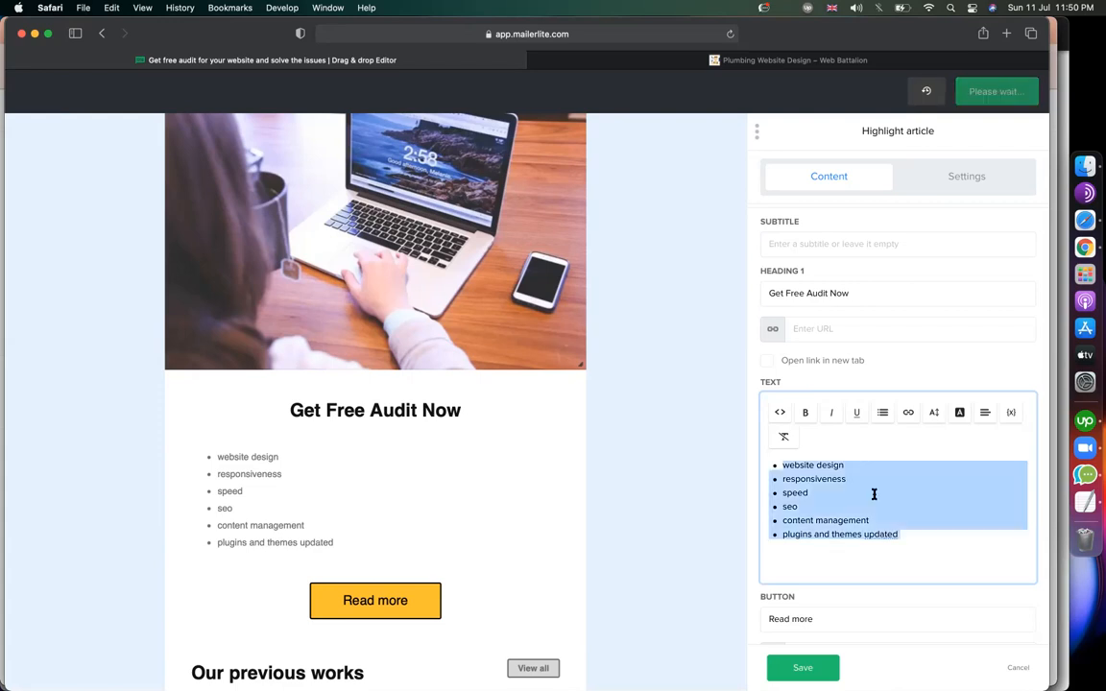
pyautogui.click(990, 421)
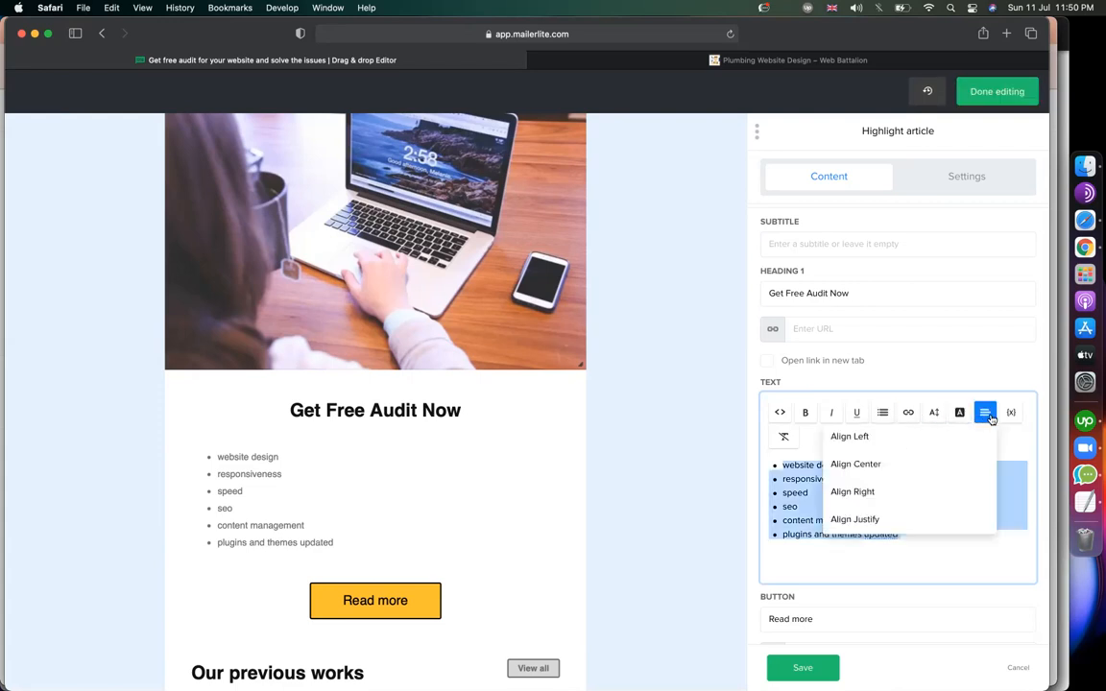
pyautogui.click(882, 459)
pyautogui.click(881, 459)
pyautogui.press('super+a')
pyautogui.click(983, 418)
pyautogui.click(954, 464)
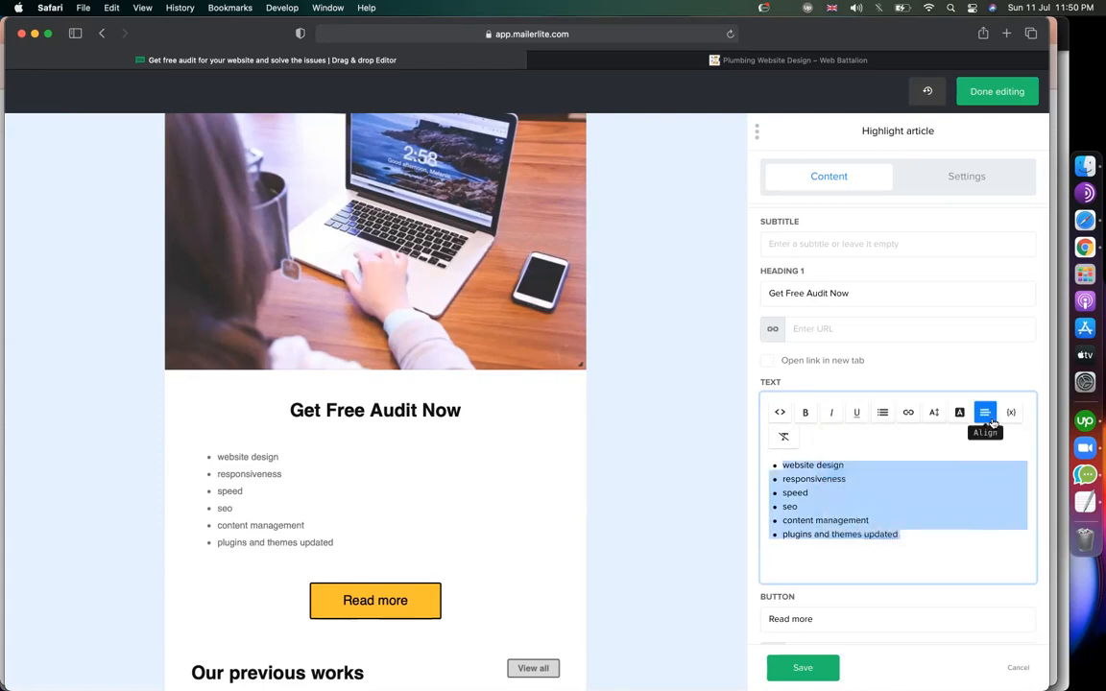
pyautogui.click(985, 412)
pyautogui.click(941, 491)
pyautogui.click(835, 509)
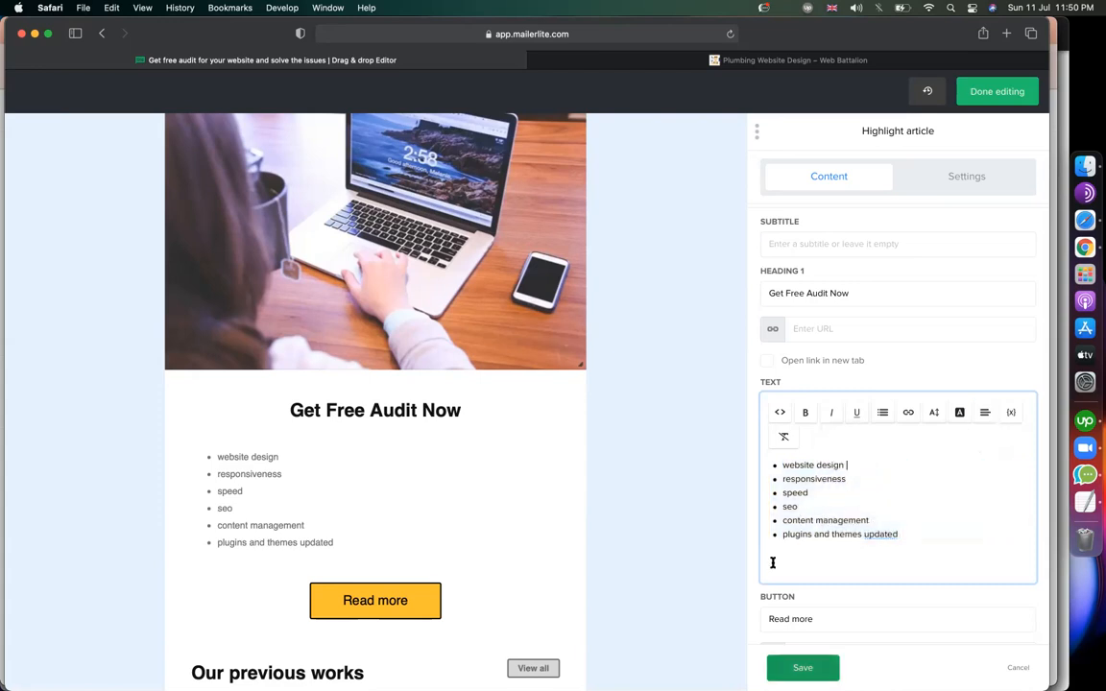
pyautogui.scroll(-2, 774, 568)
pyautogui.scroll(-2, 427, 600)
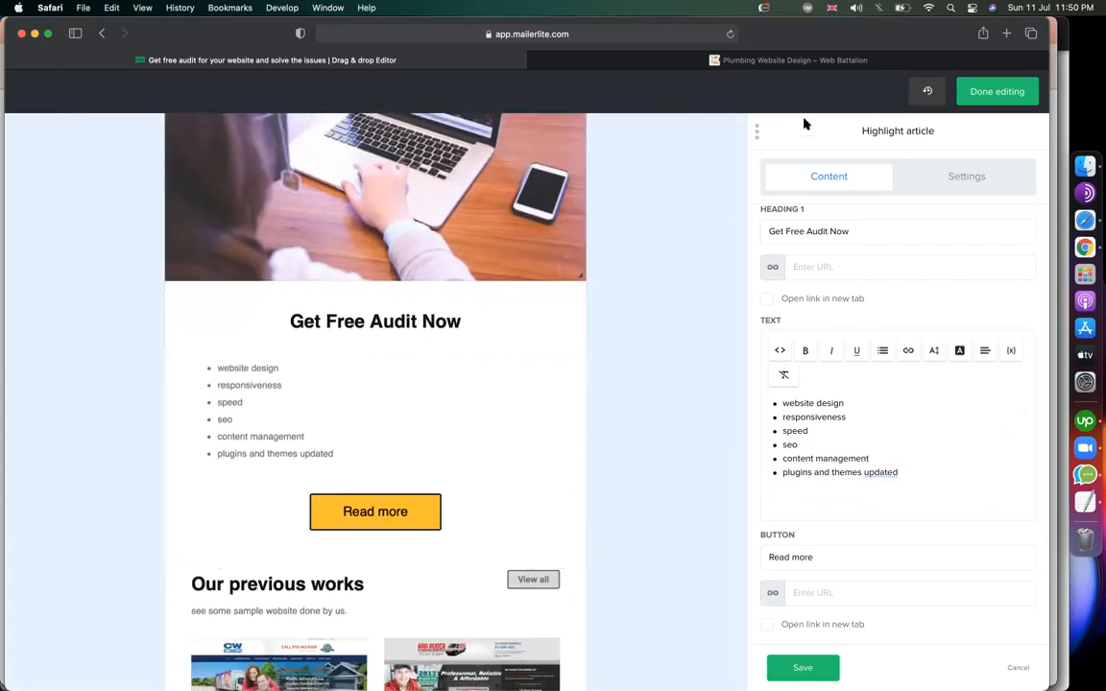
pyautogui.click(691, 57)
pyautogui.click(657, 28)
pyautogui.press('super+c')
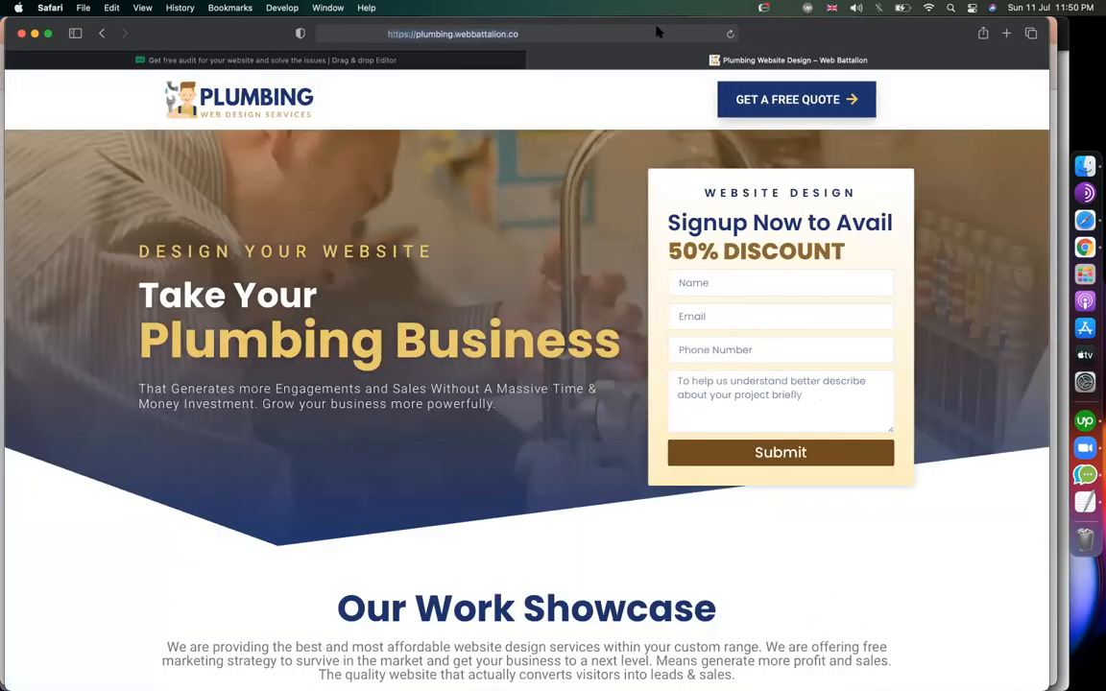
pyautogui.click(154, 61)
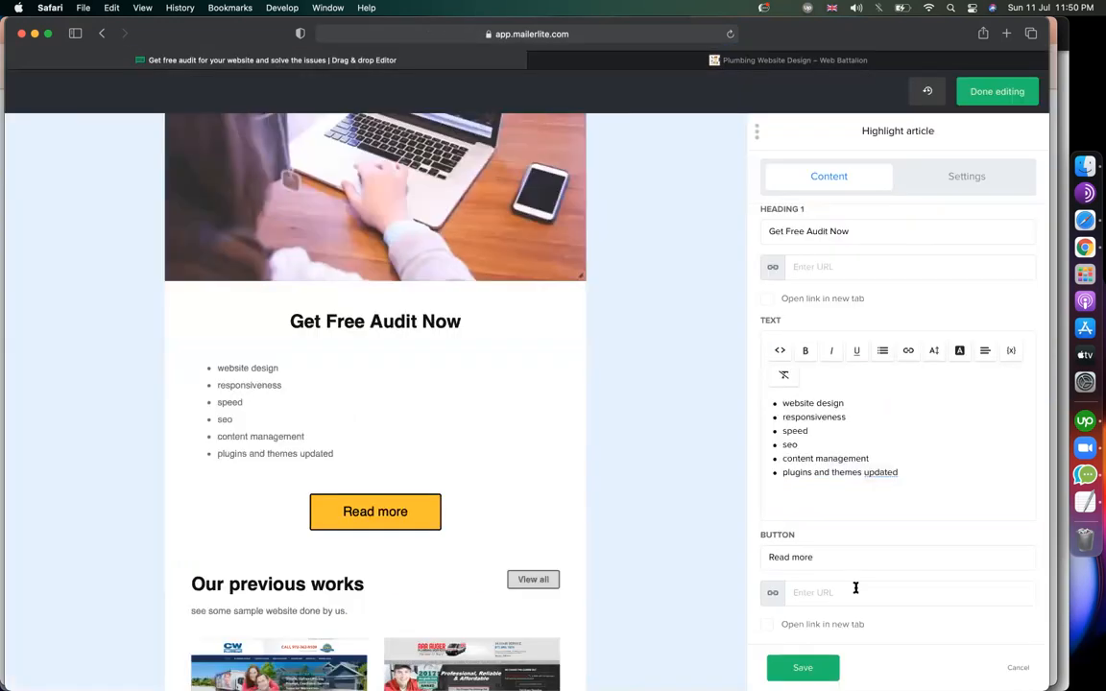
pyautogui.click(840, 591)
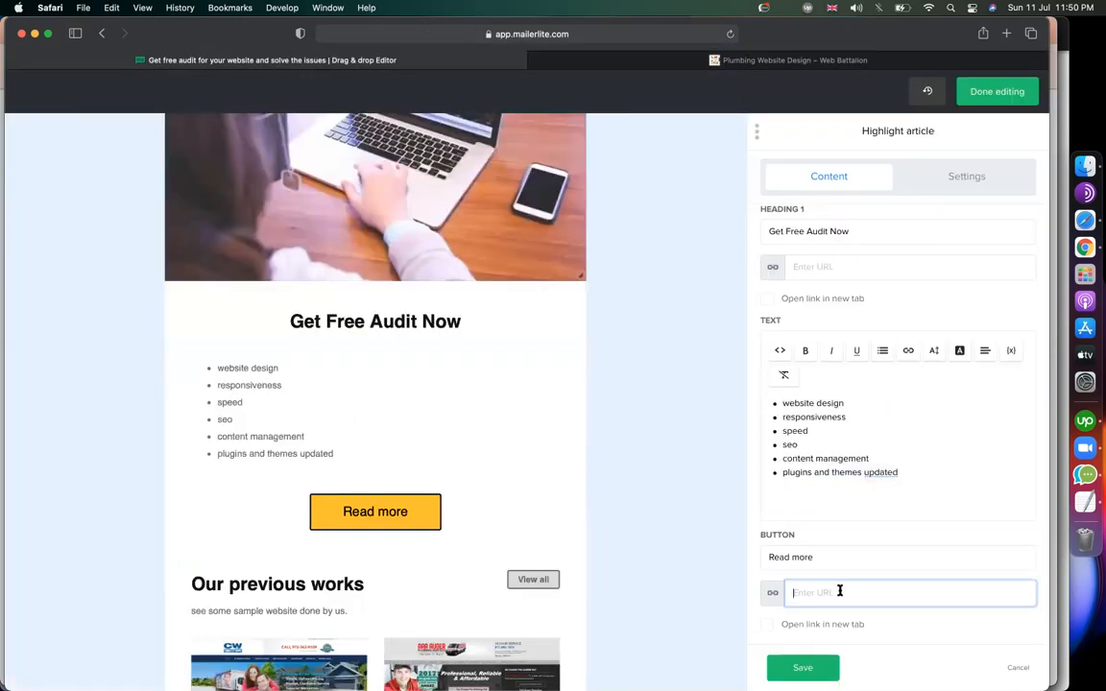
pyautogui.press('super+v')
pyautogui.scroll(-3, 742, 579)
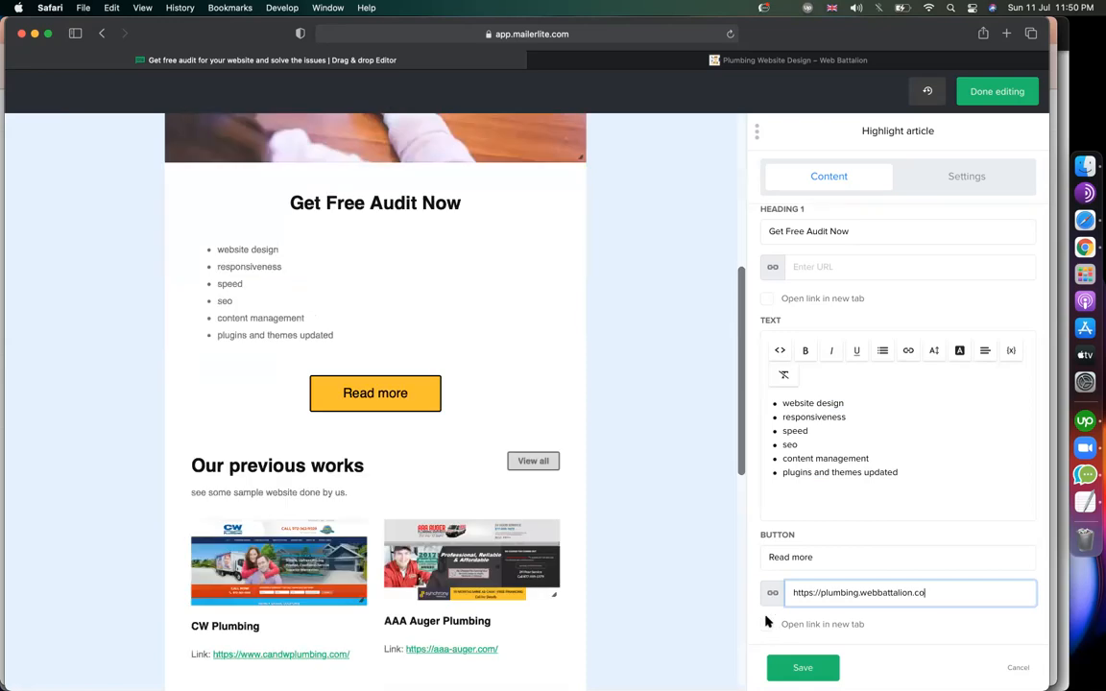
pyautogui.click(767, 624)
pyautogui.click(800, 667)
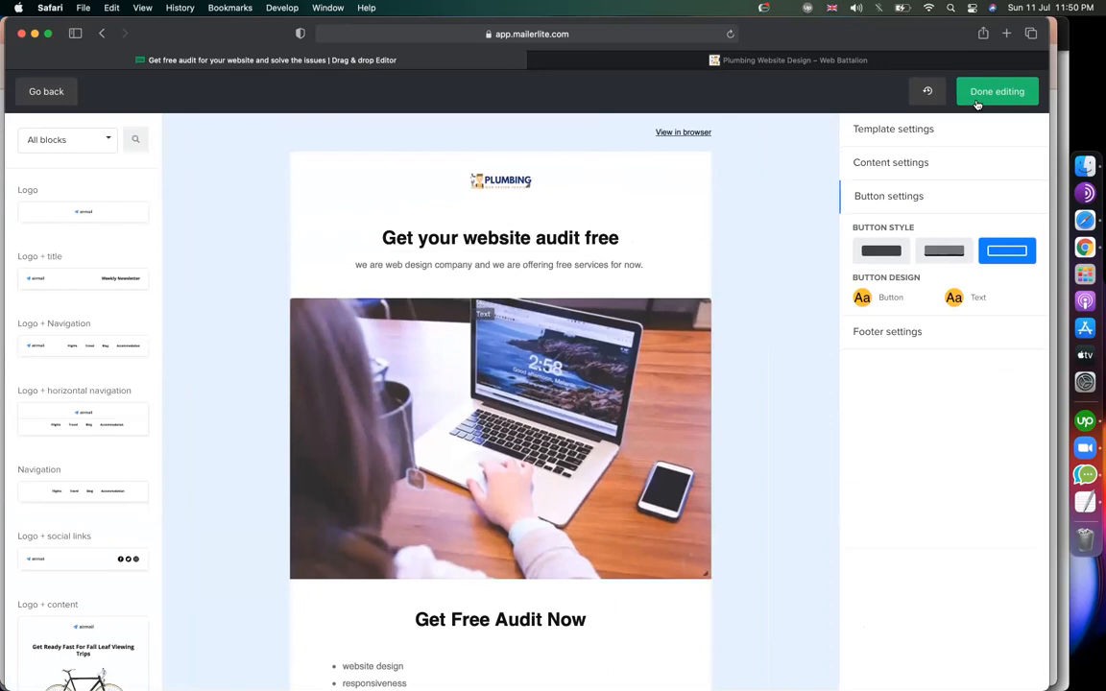
# Finish editing the email and review the segments and groups on the Recipients step.
pyautogui.click(980, 100)
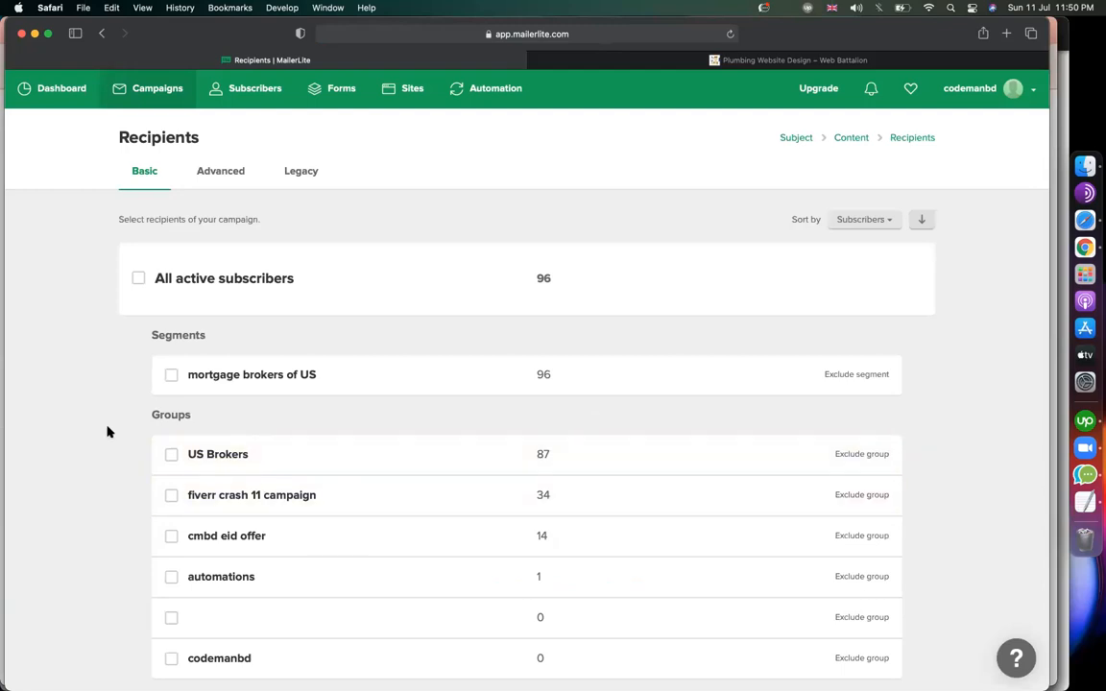
pyautogui.scroll(-3, 108, 432)
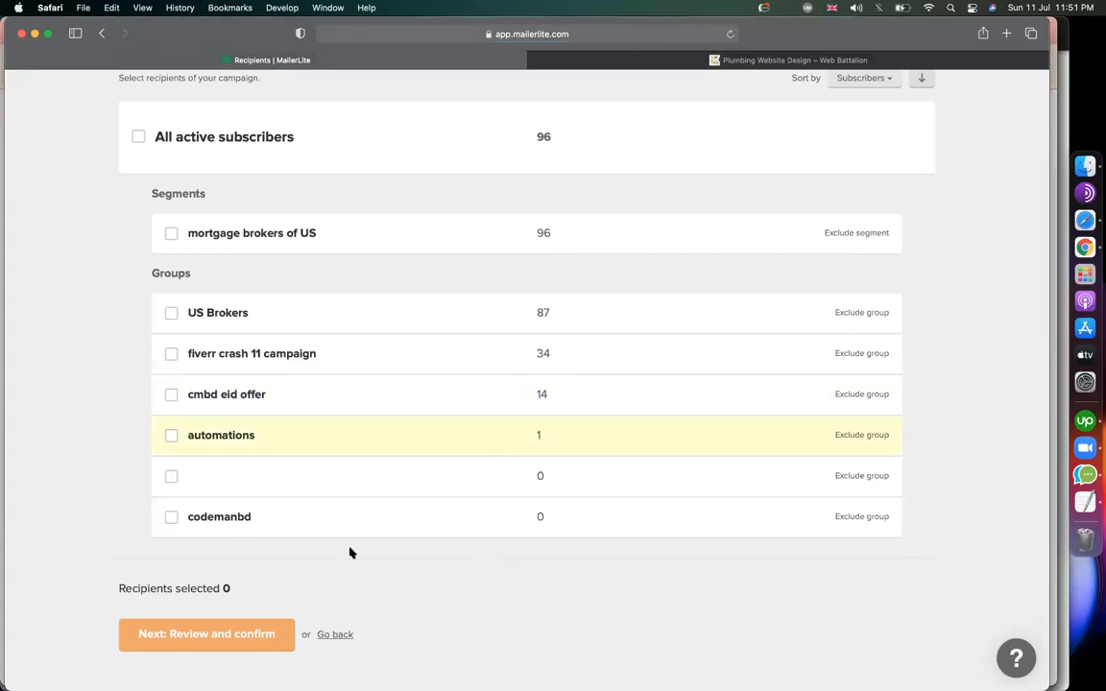
pyautogui.scroll(3, 331, 565)
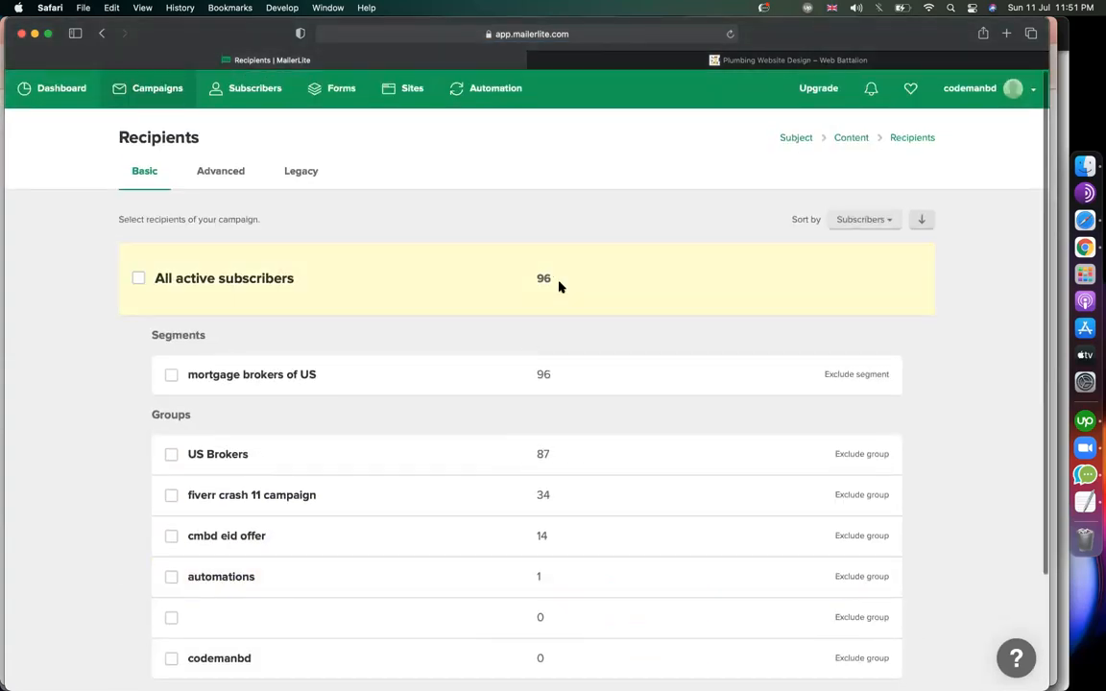
pyautogui.scroll(-3, 255, 278)
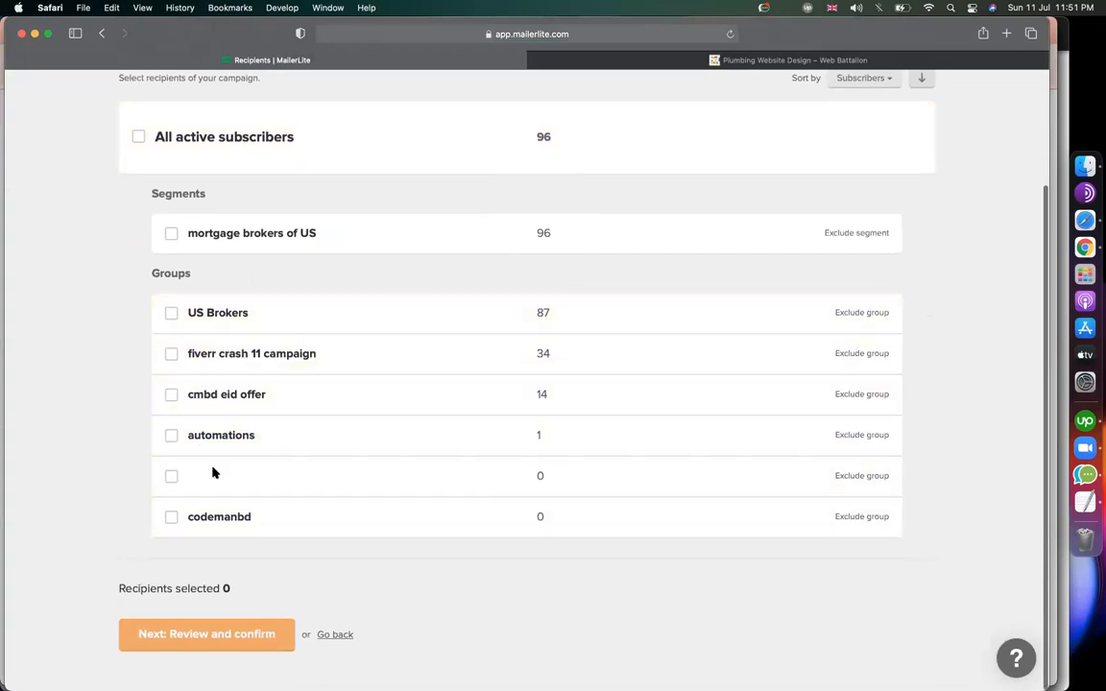
pyautogui.scroll(3, 308, 358)
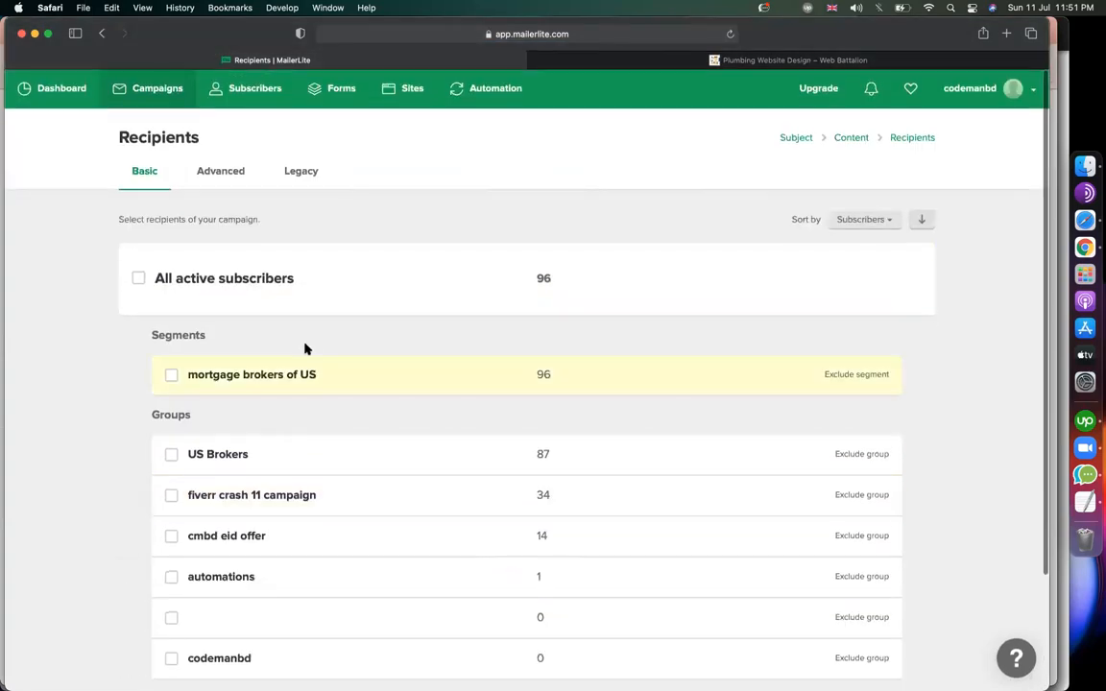
pyautogui.rightClick(265, 93)
# Add a single subscriber with their email and name, then view the 97-subscriber list.
pyautogui.click(307, 99)
pyautogui.click(546, 61)
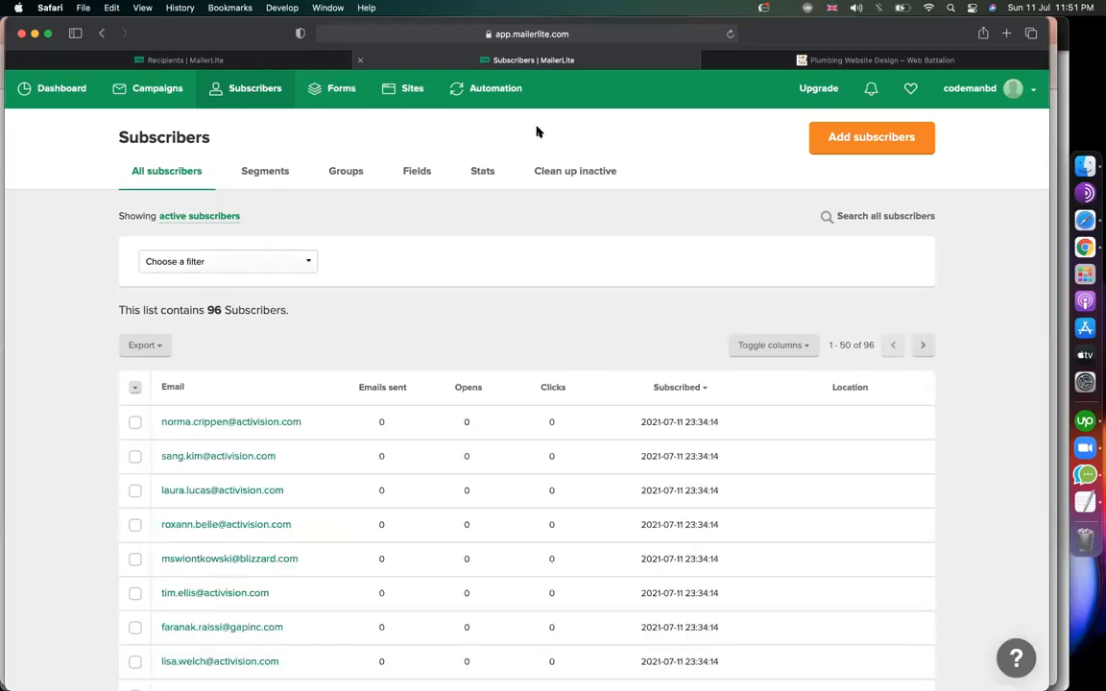
pyautogui.click(871, 136)
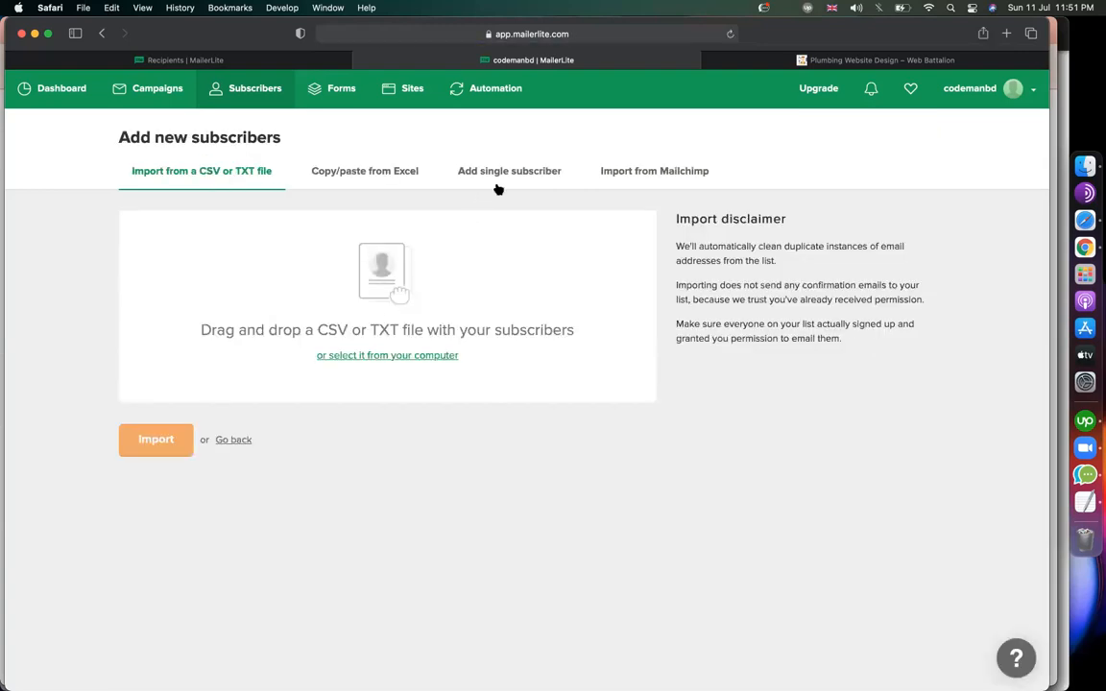
pyautogui.click(489, 180)
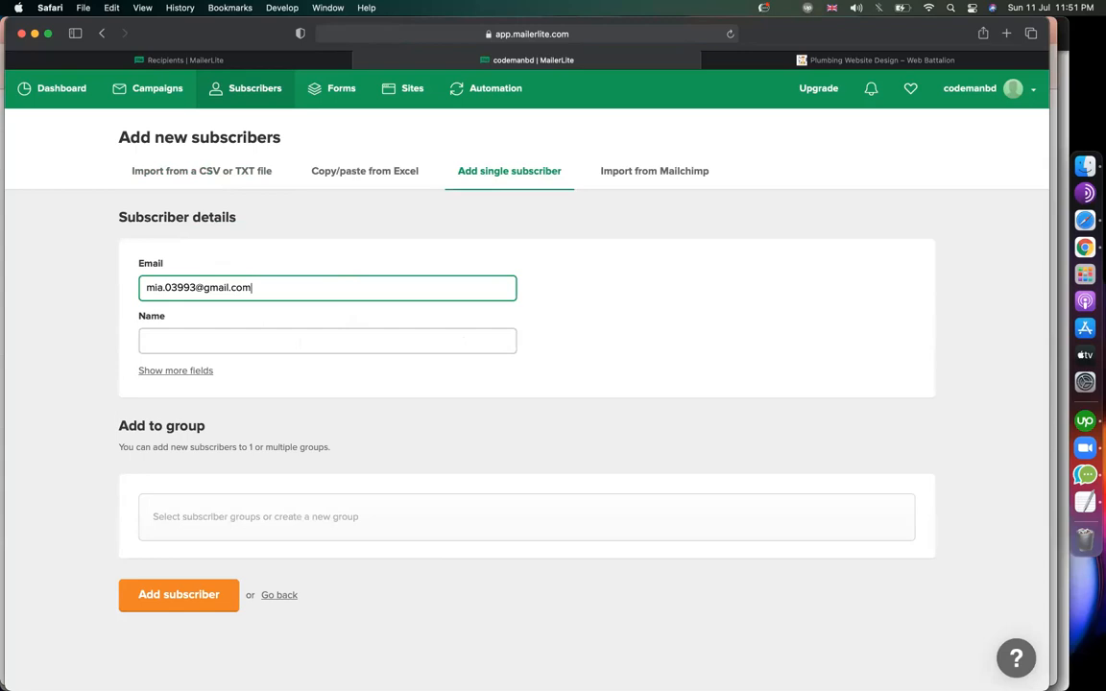
pyautogui.click(339, 331)
pyautogui.write('minhaz')
pyautogui.click(217, 596)
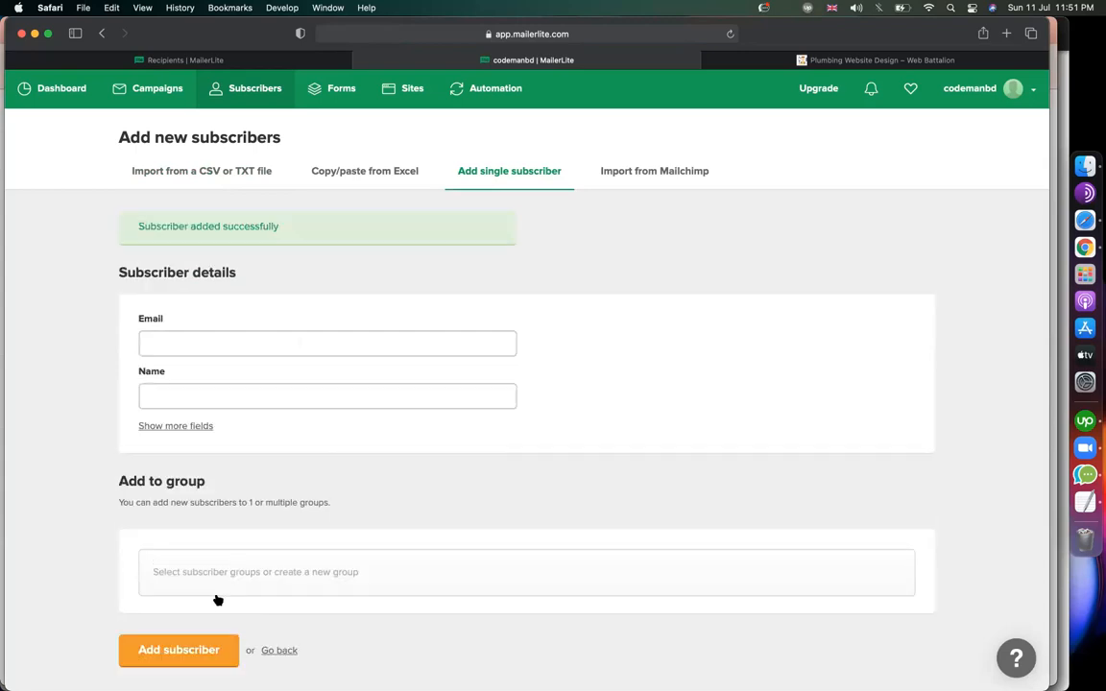
pyautogui.click(231, 100)
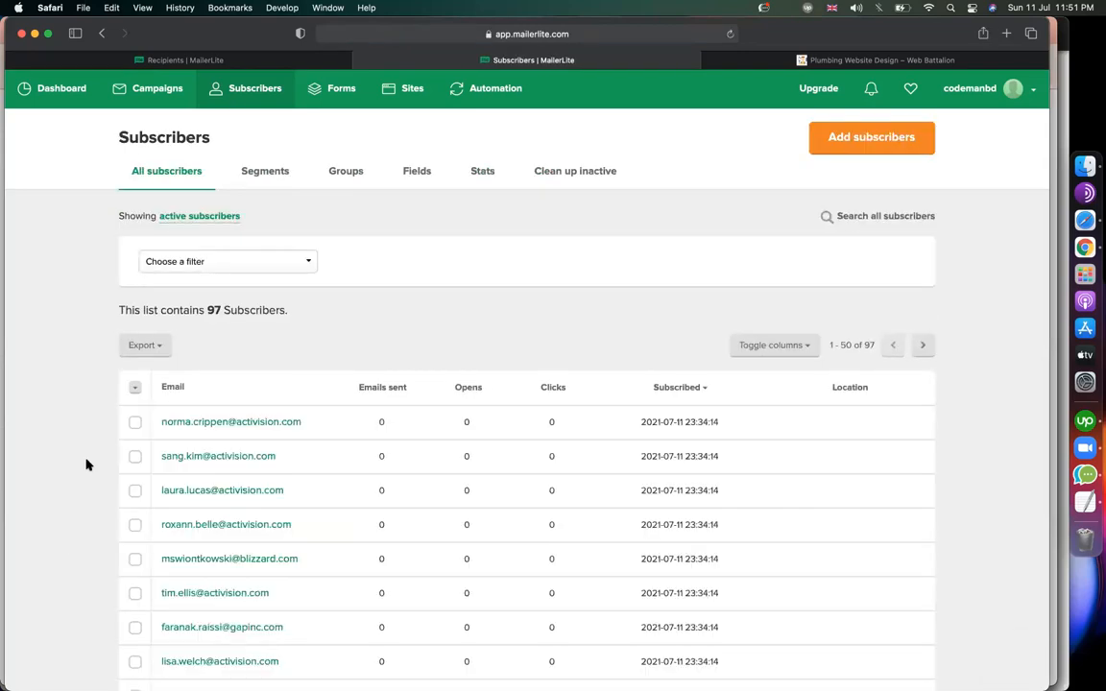
# Check the subscriber list's column and filter options, then tick the first subscriber.
pyautogui.scroll(-3, 86, 462)
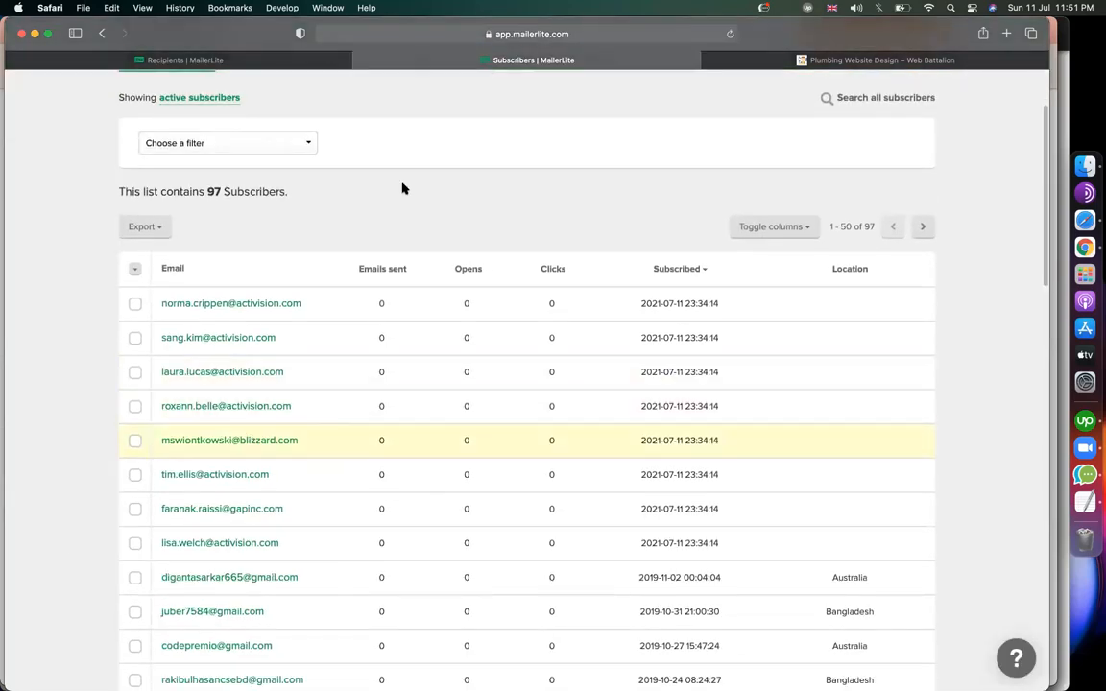
pyautogui.scroll(-20, 402, 189)
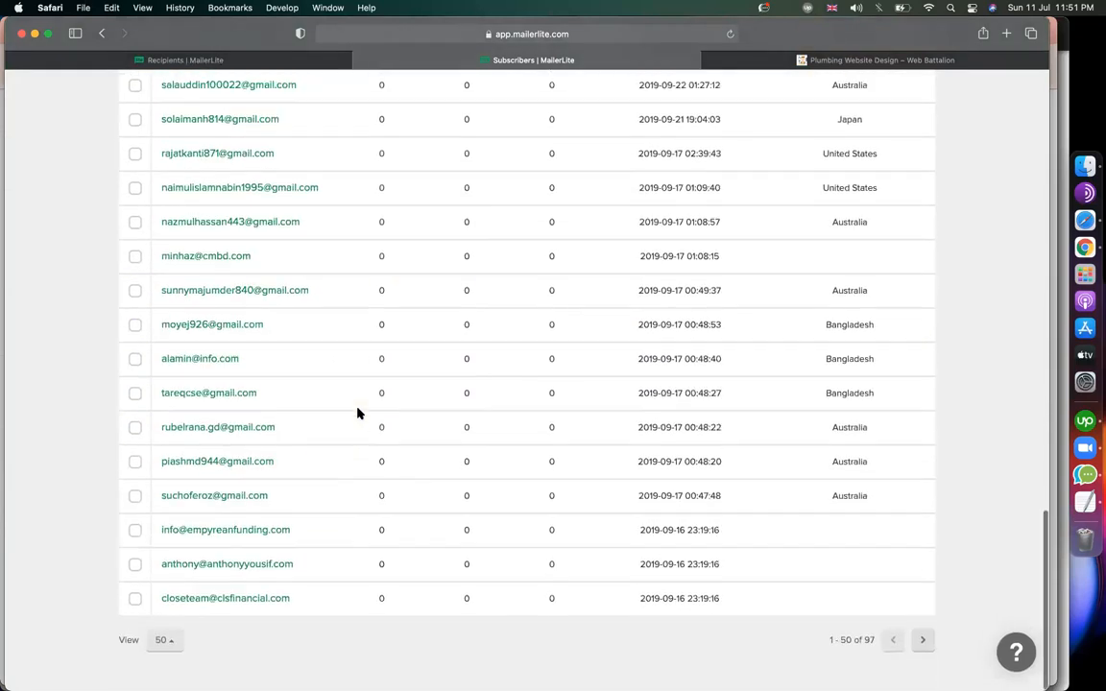
pyautogui.scroll(20, 357, 413)
pyautogui.scroll(-10, 357, 413)
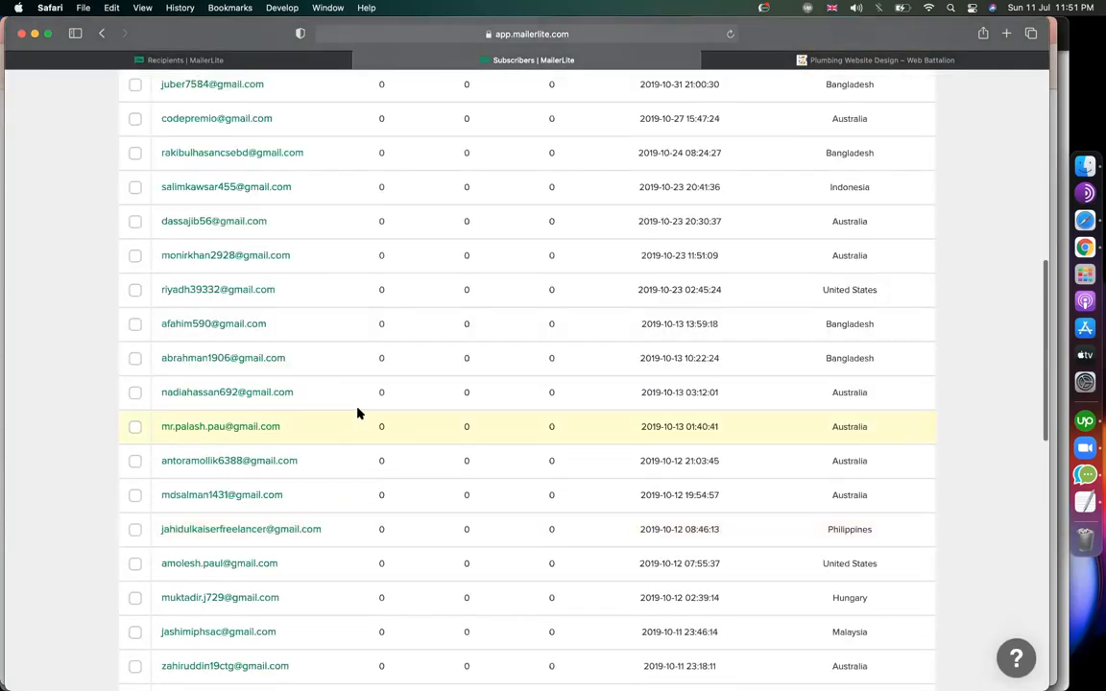
pyautogui.scroll(15, 358, 413)
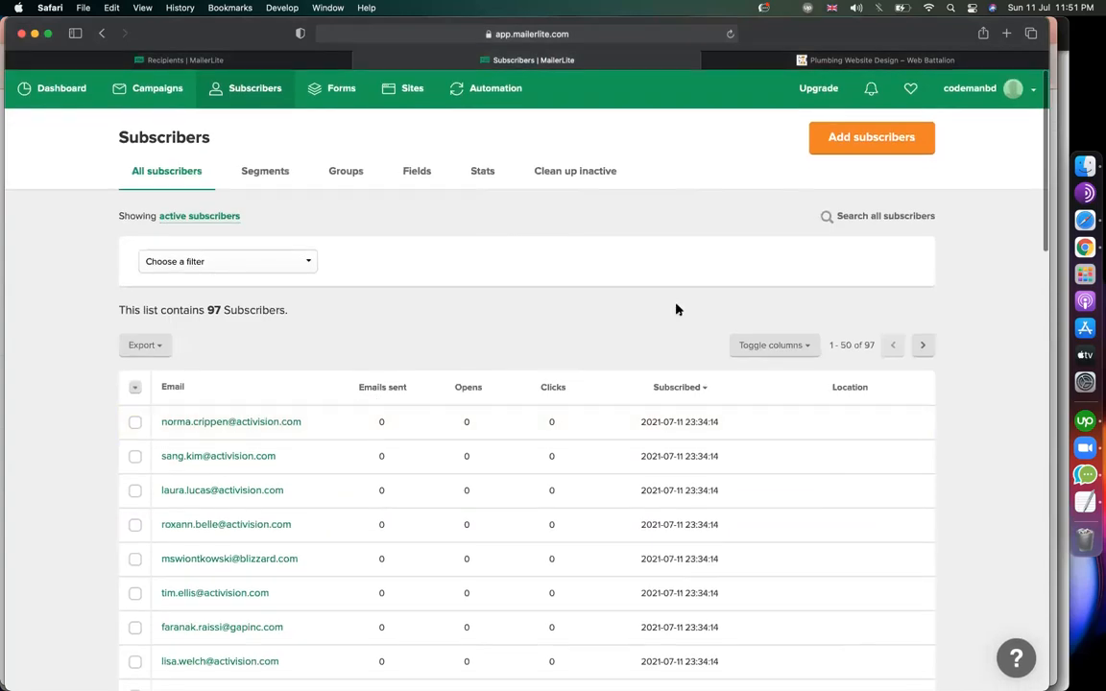
pyautogui.click(801, 349)
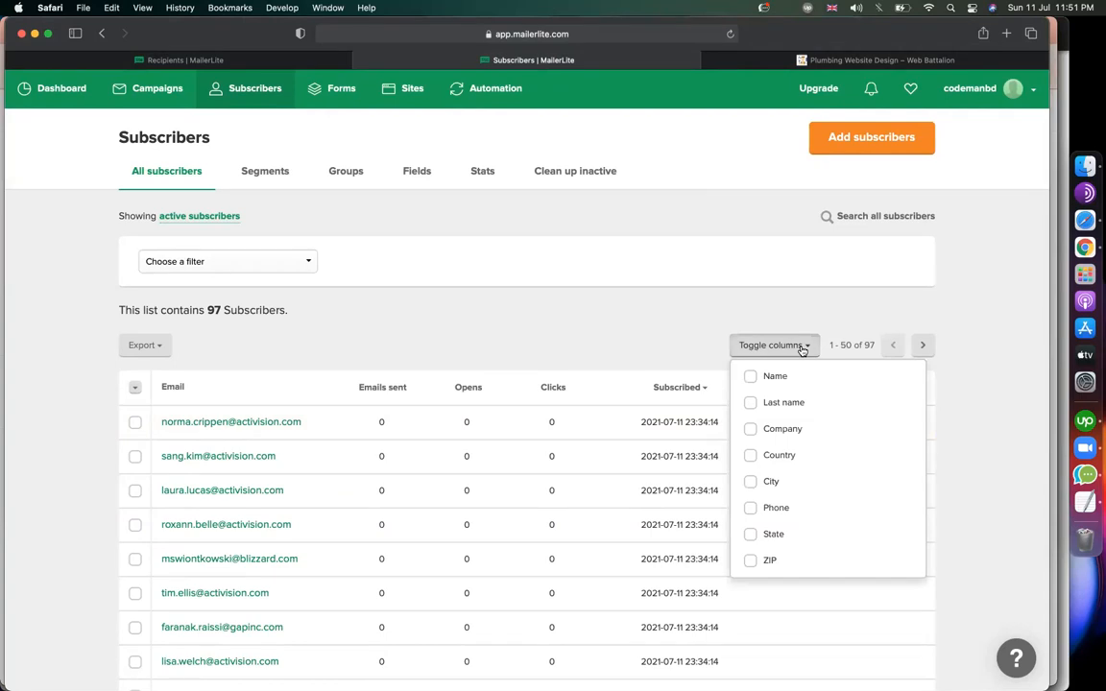
pyautogui.click(619, 321)
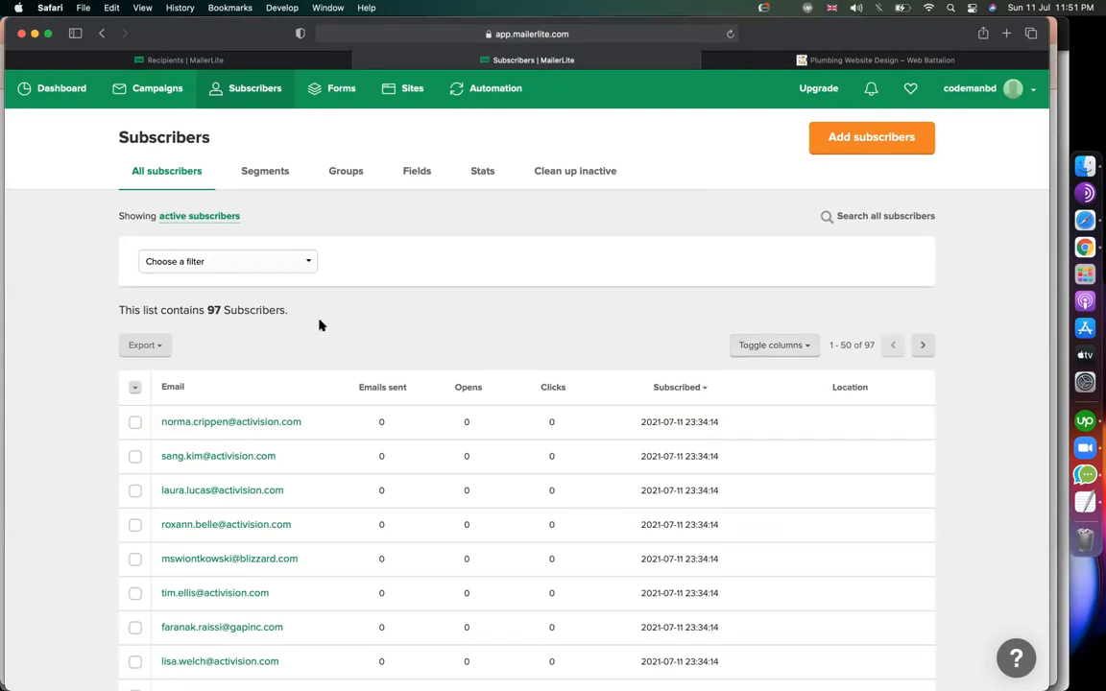
pyautogui.click(252, 270)
pyautogui.click(428, 316)
pyautogui.scroll(-3, 181, 422)
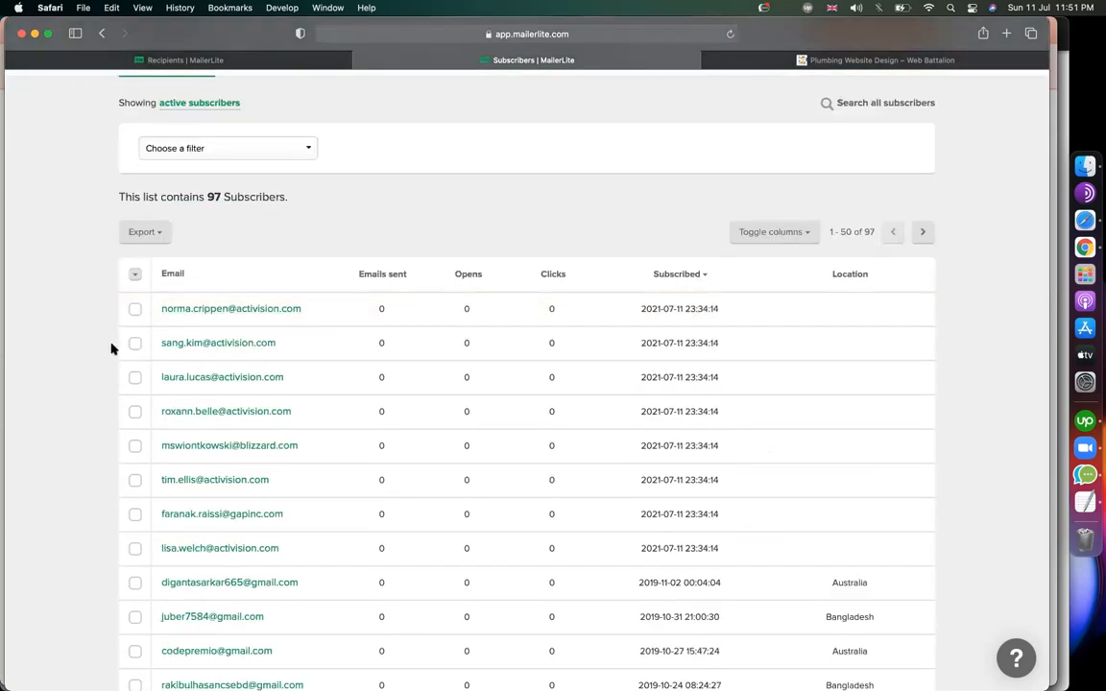
pyautogui.click(134, 308)
# Tick the second through fifth subscribers in the list.
pyautogui.click(135, 392)
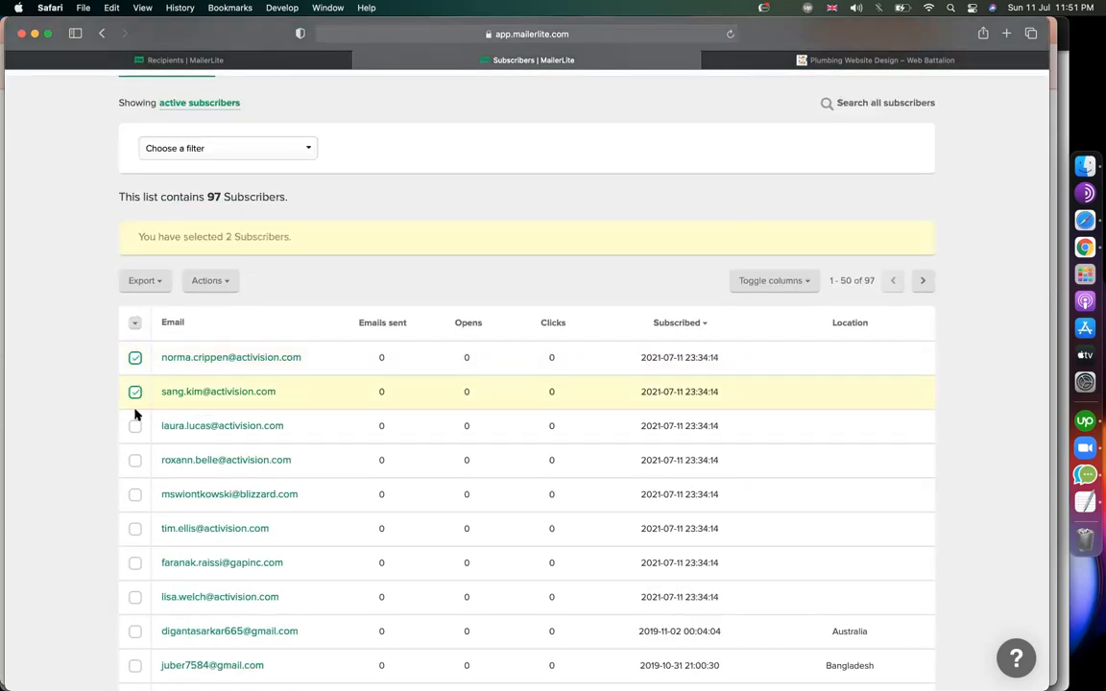
pyautogui.click(135, 425)
pyautogui.click(135, 461)
pyautogui.click(136, 496)
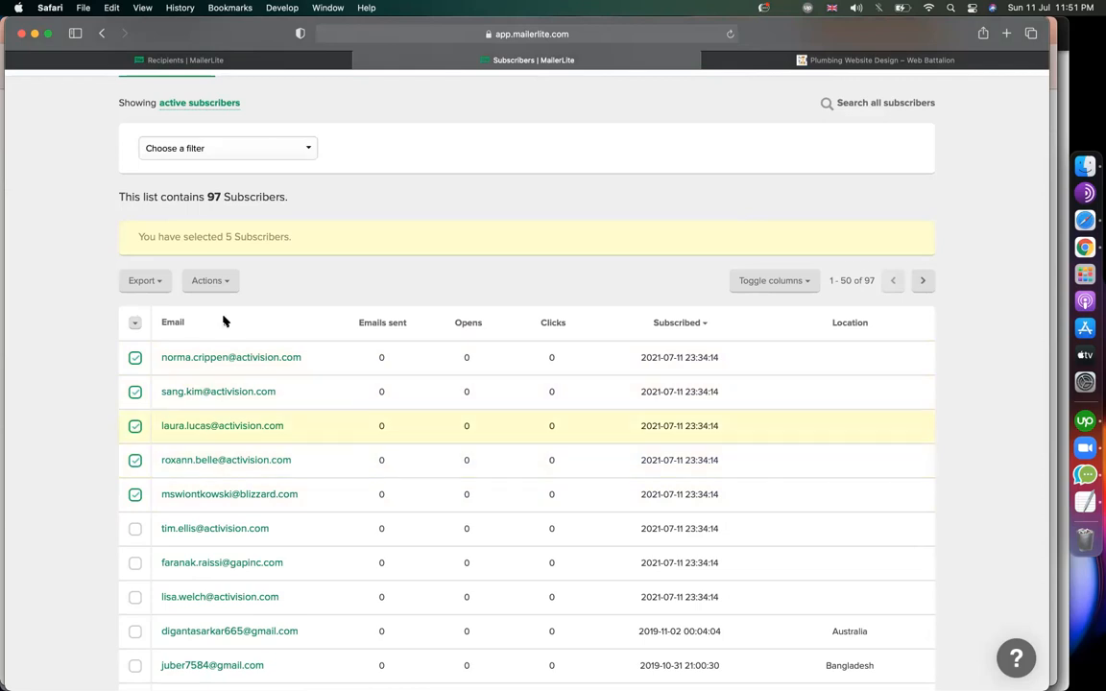
# Add the five ticked subscribers to a new group named 'website free audit'.
pyautogui.click(211, 284)
pyautogui.click(207, 308)
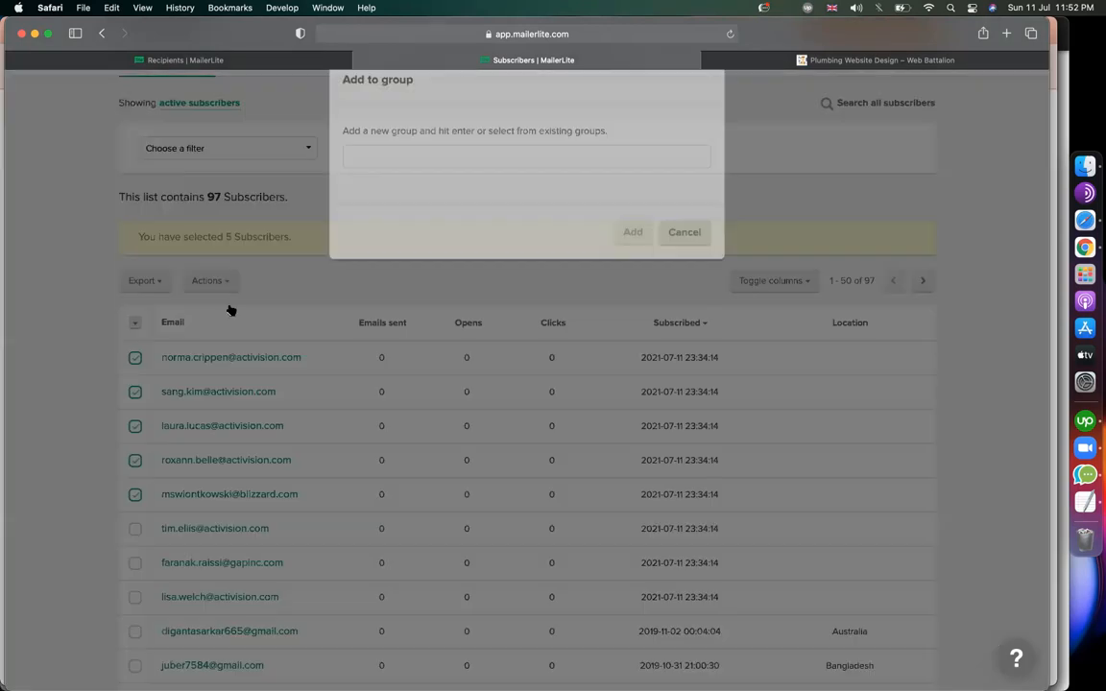
pyautogui.click(392, 191)
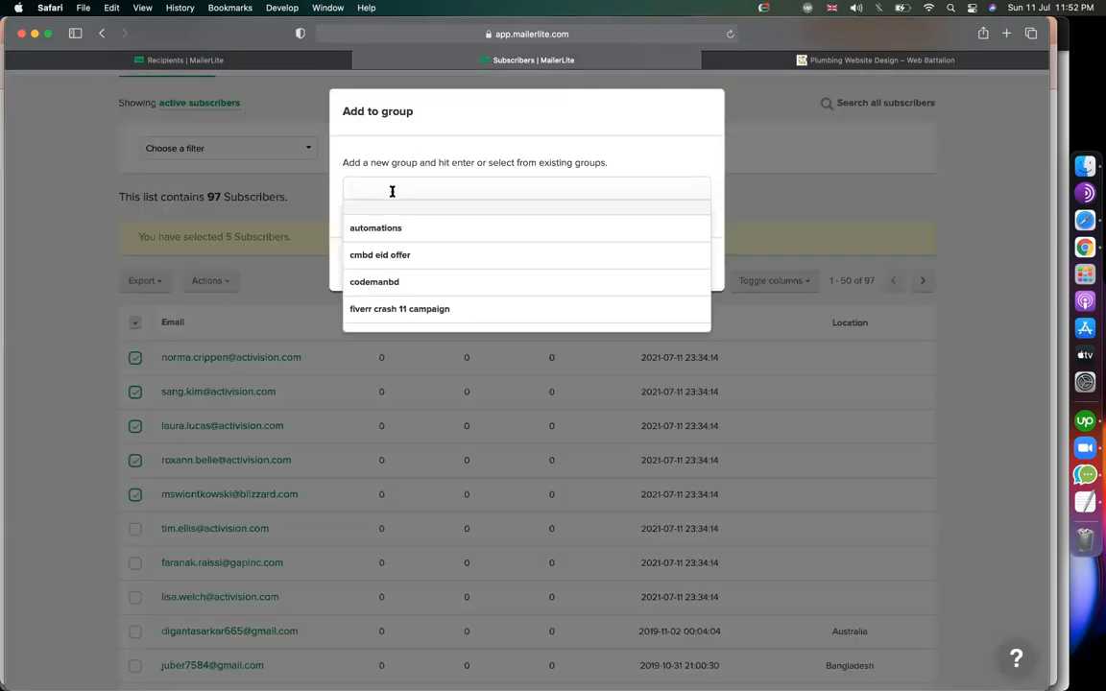
pyautogui.write('website free audi')
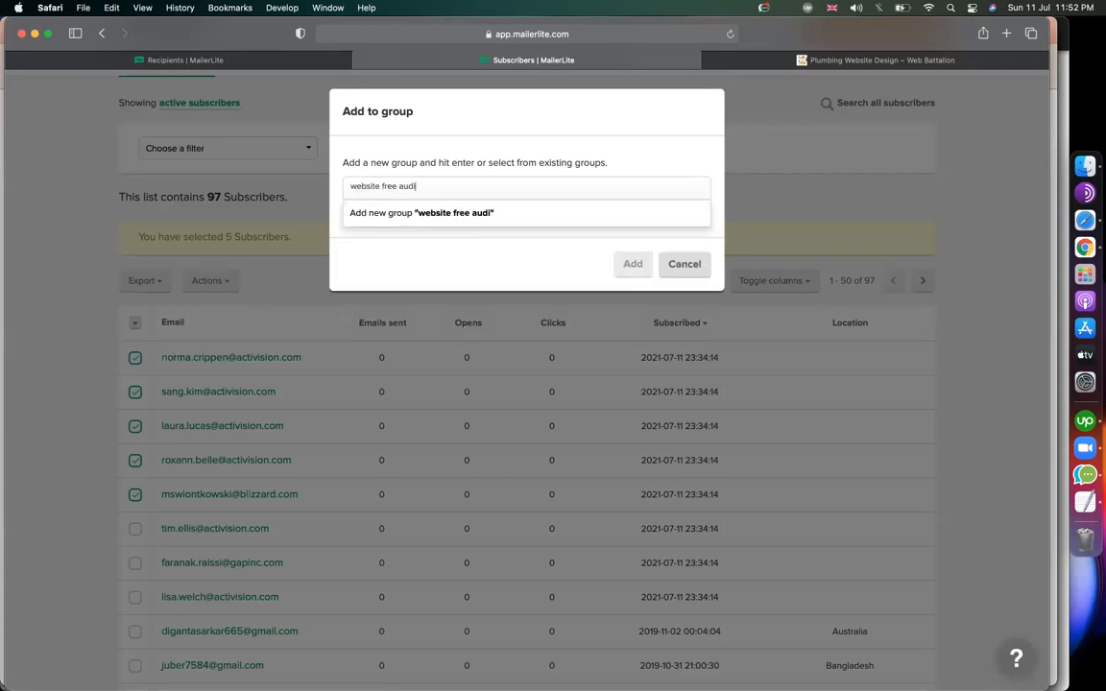
pyautogui.write('t')
pyautogui.click(452, 220)
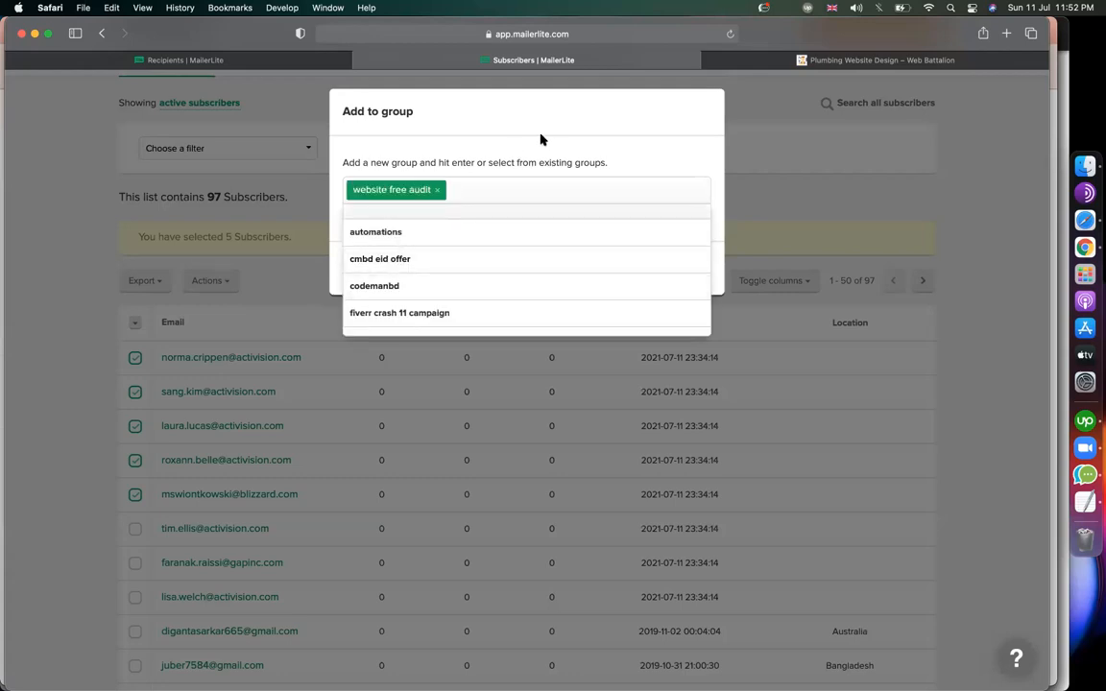
pyautogui.click(469, 114)
pyautogui.click(636, 268)
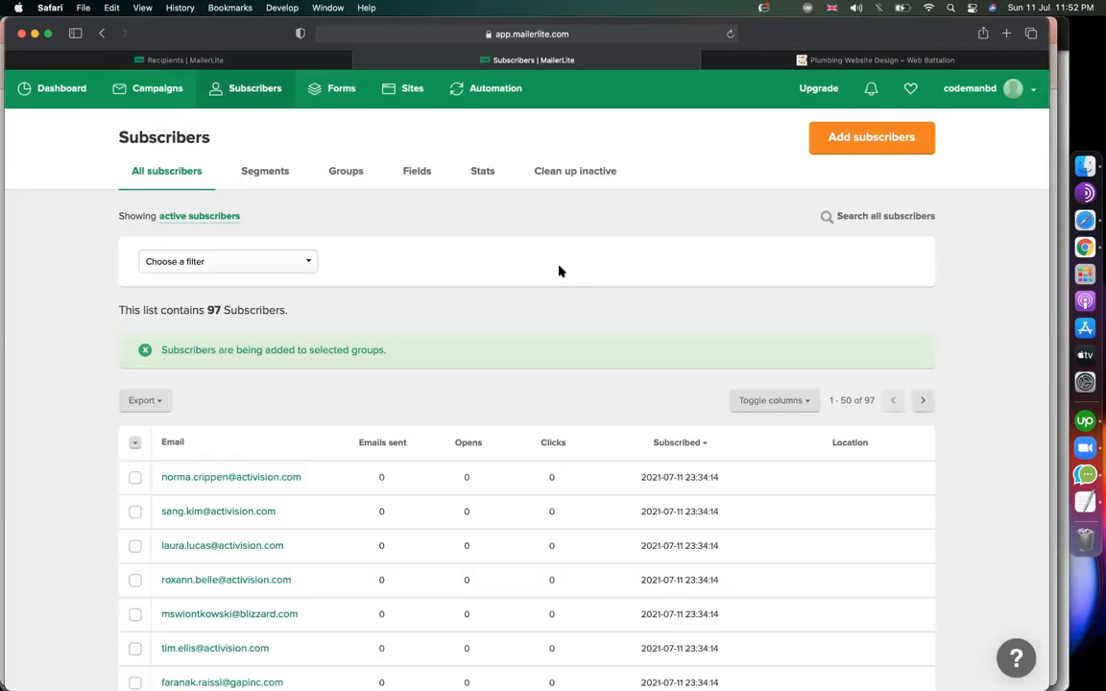
# Choose the 'cmbd eid offer' group (14 subscribers) as the campaign's recipients.
pyautogui.click(281, 61)
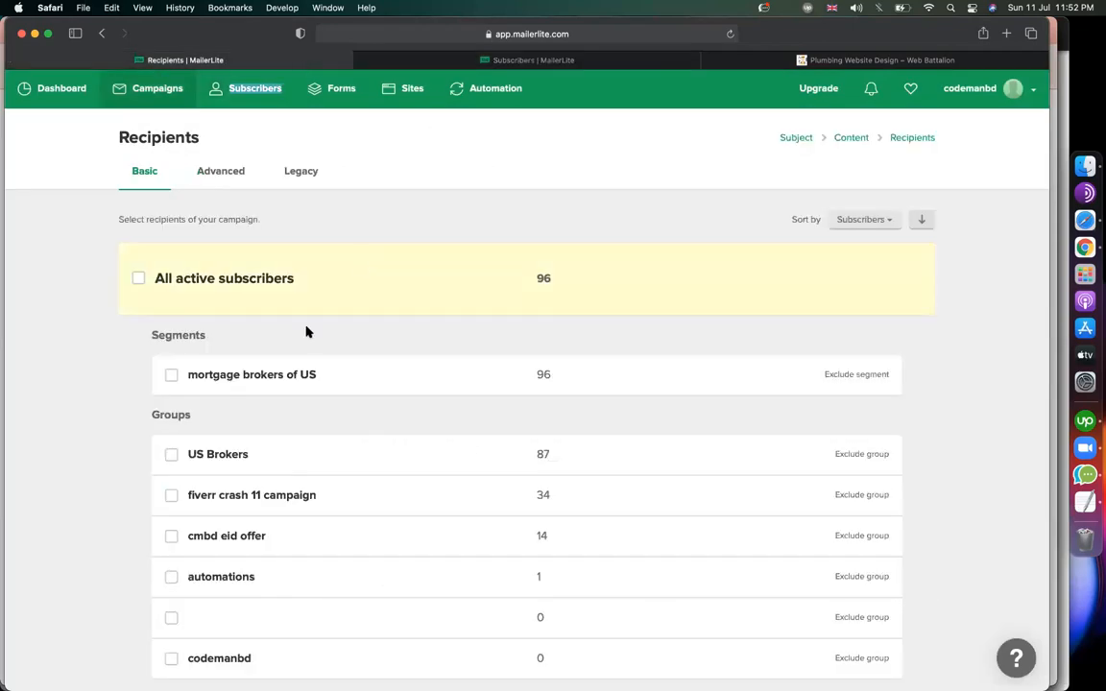
pyautogui.scroll(-3, 111, 449)
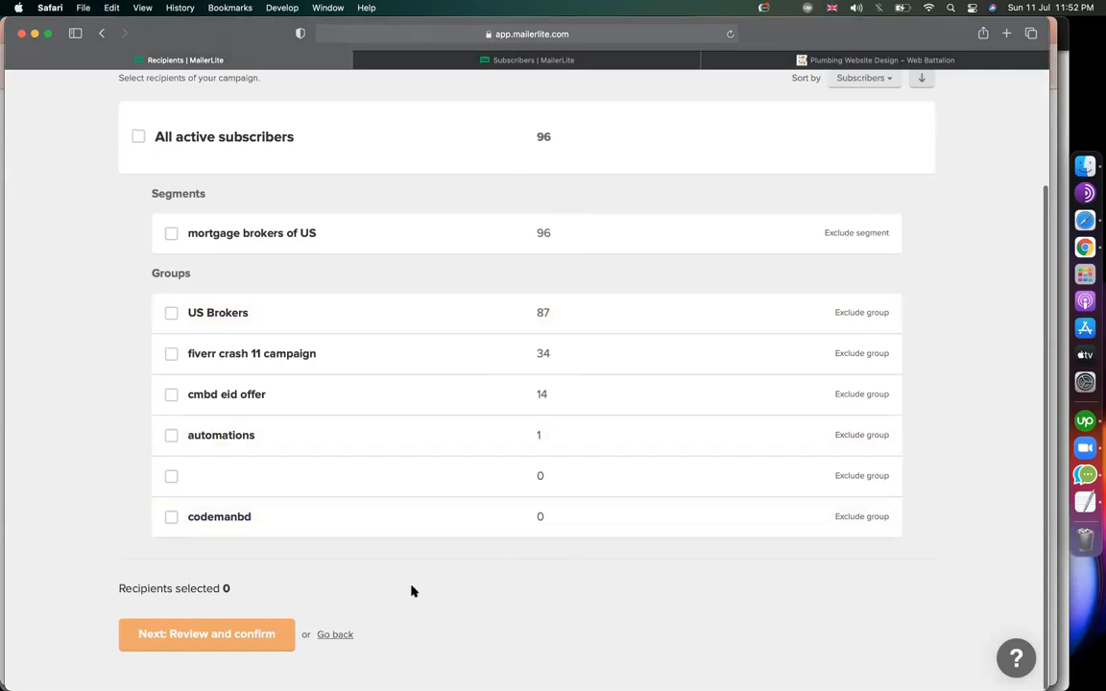
pyautogui.scroll(3, 427, 457)
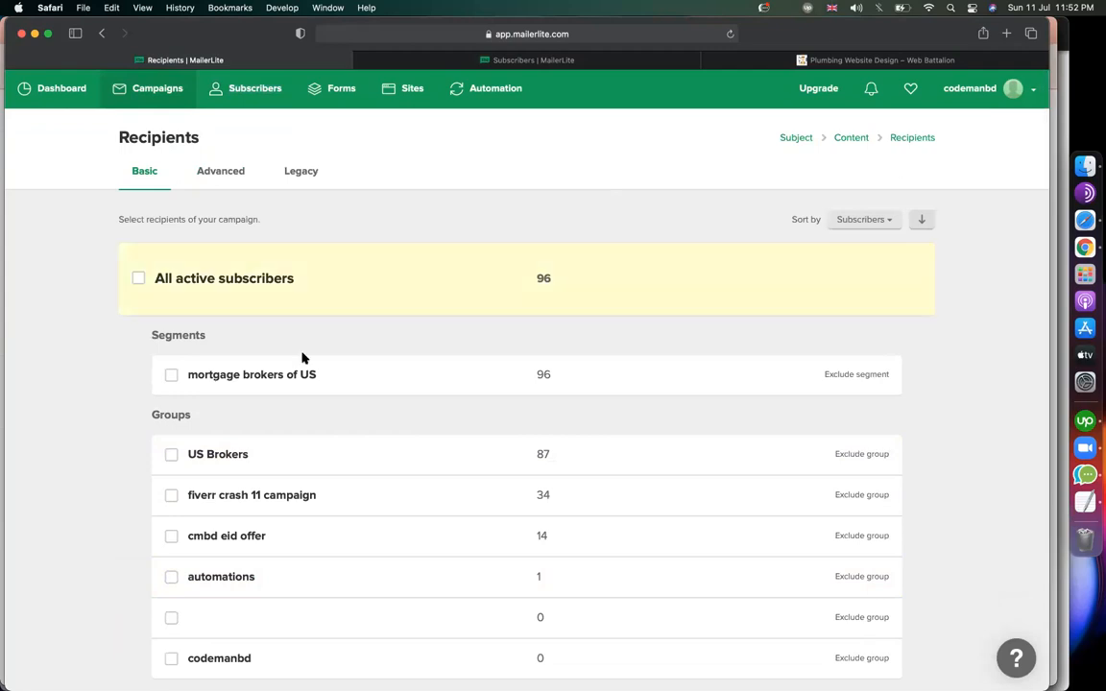
pyautogui.scroll(-3, 165, 501)
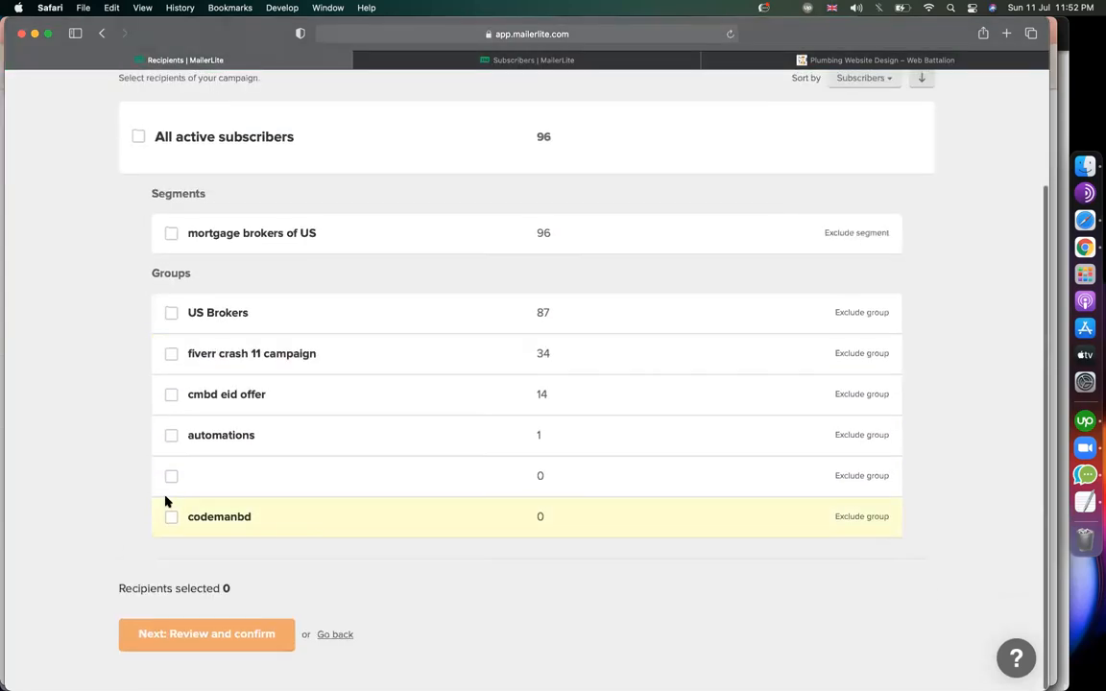
pyautogui.click(172, 398)
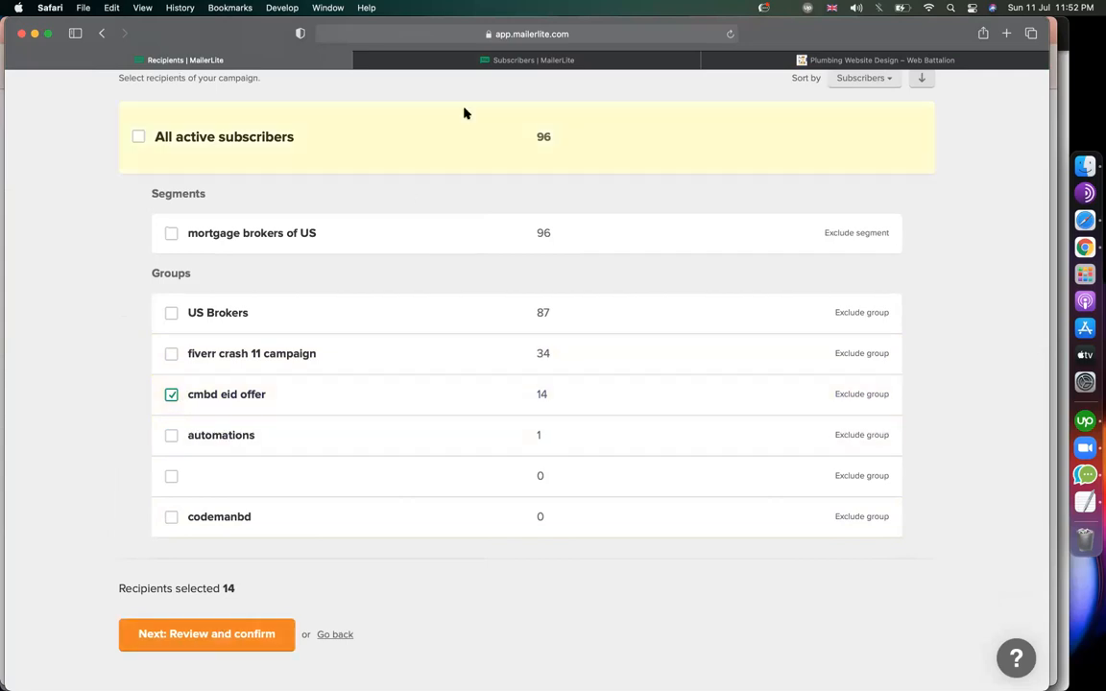
# Check the subscriber list, then return to the campaign's recipients.
pyautogui.click(434, 61)
pyautogui.scroll(-1, 363, 235)
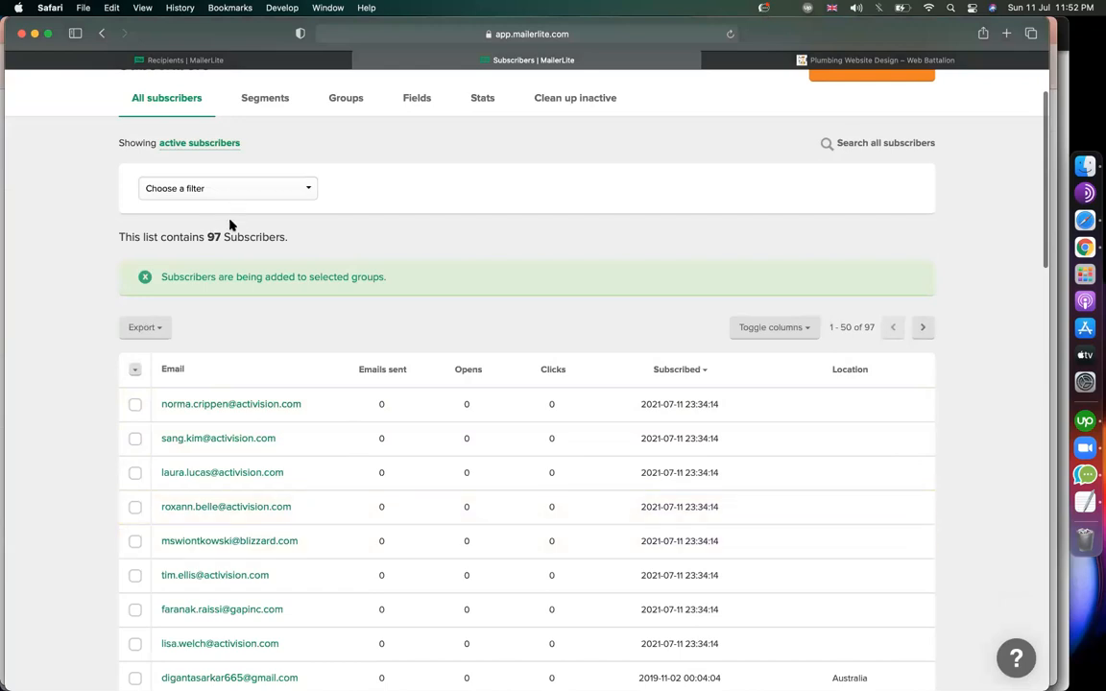
pyautogui.click(335, 56)
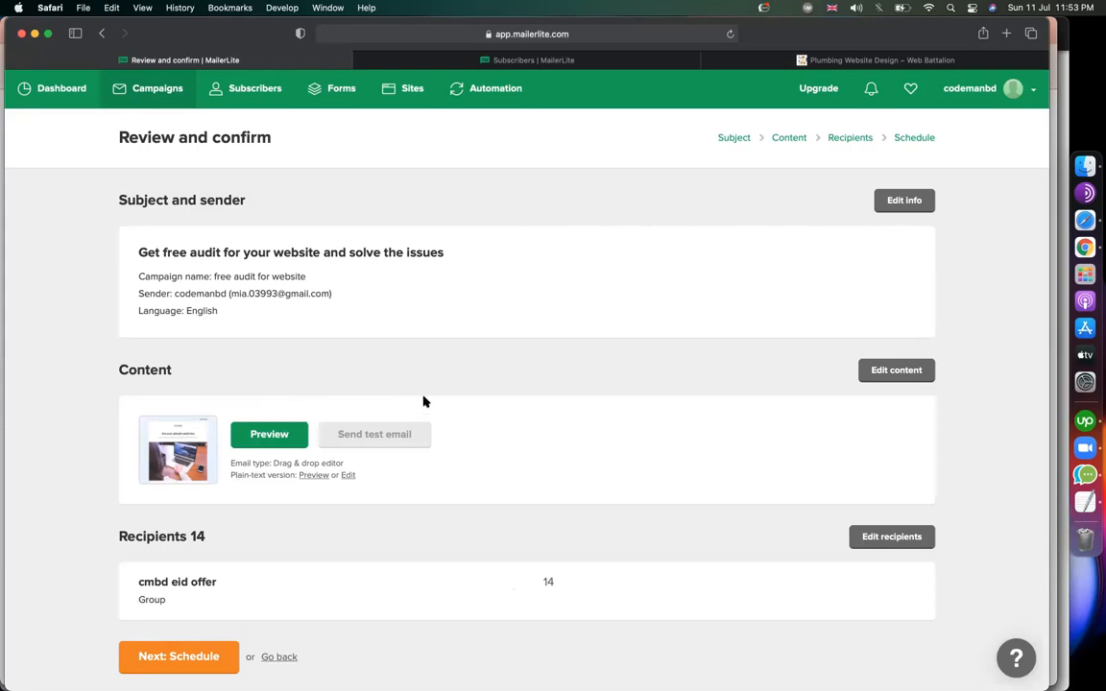
# Preview the campaign email and scroll through it in both desktop and mobile views.
pyautogui.click(270, 432)
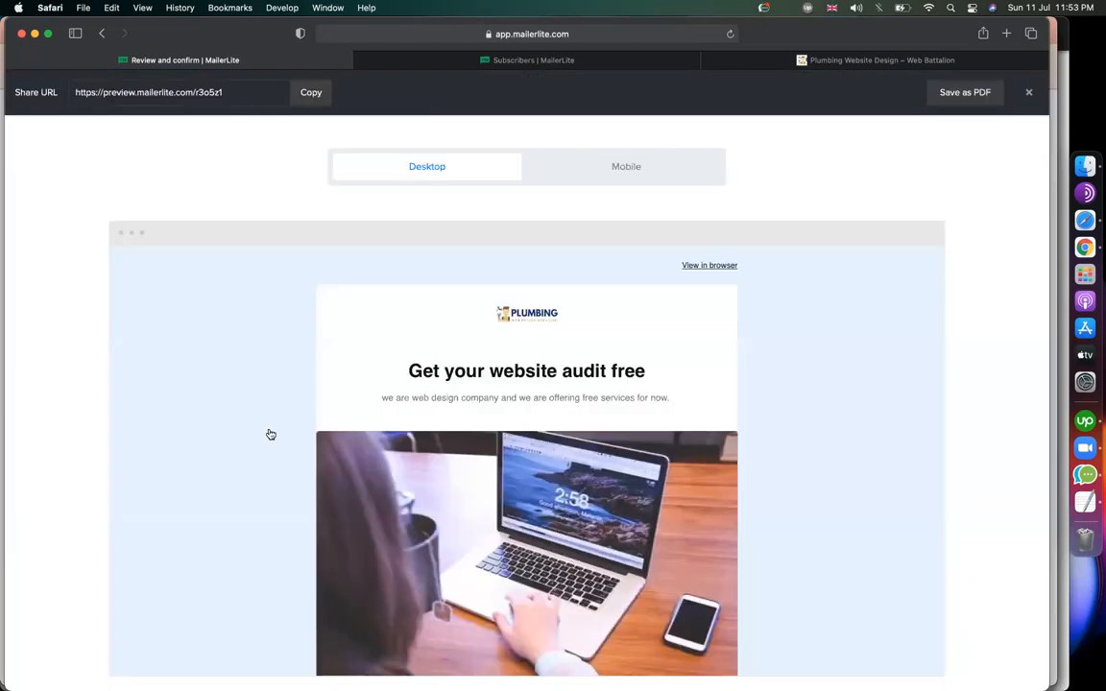
pyautogui.scroll(-5, 678, 401)
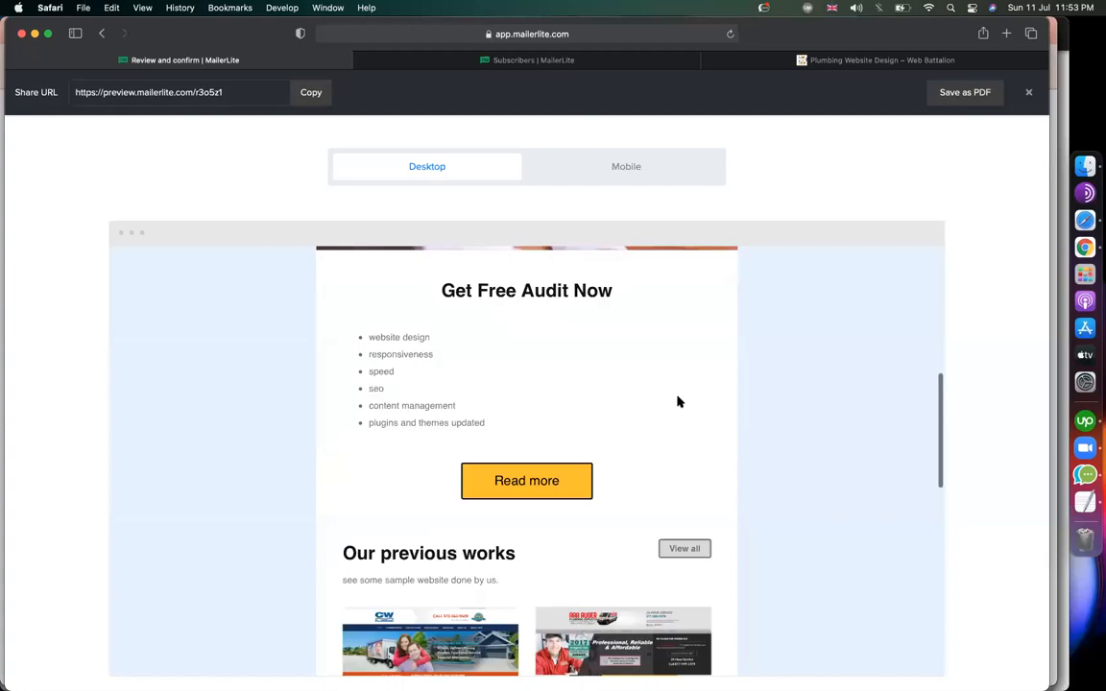
pyautogui.scroll(10, 678, 401)
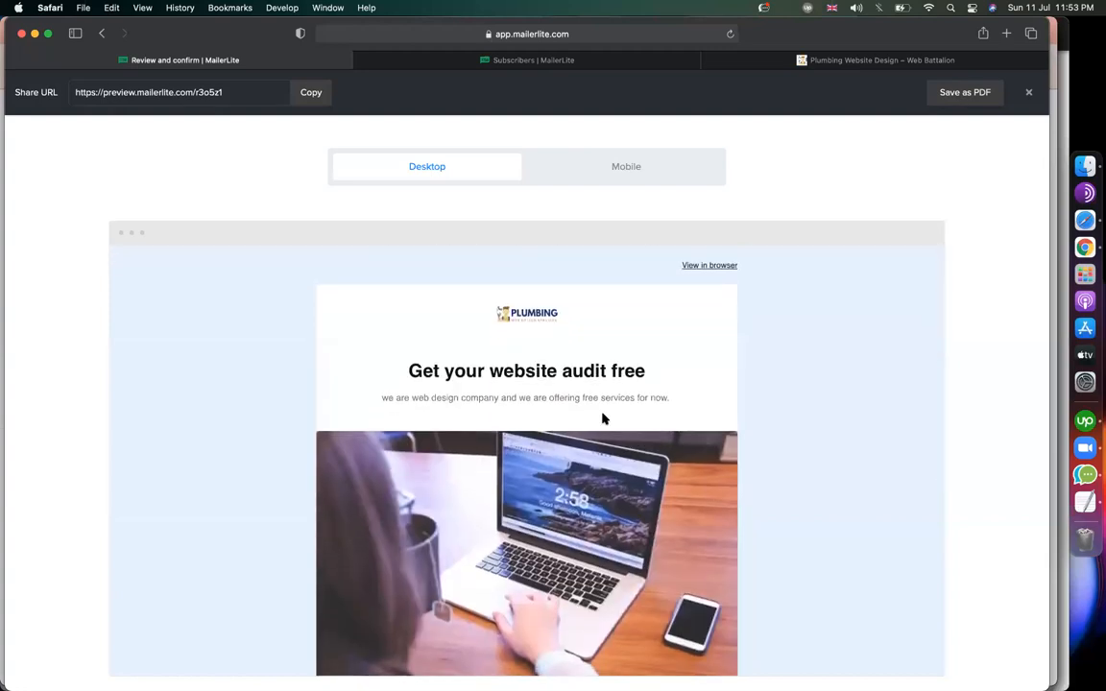
pyautogui.scroll(-10, 603, 419)
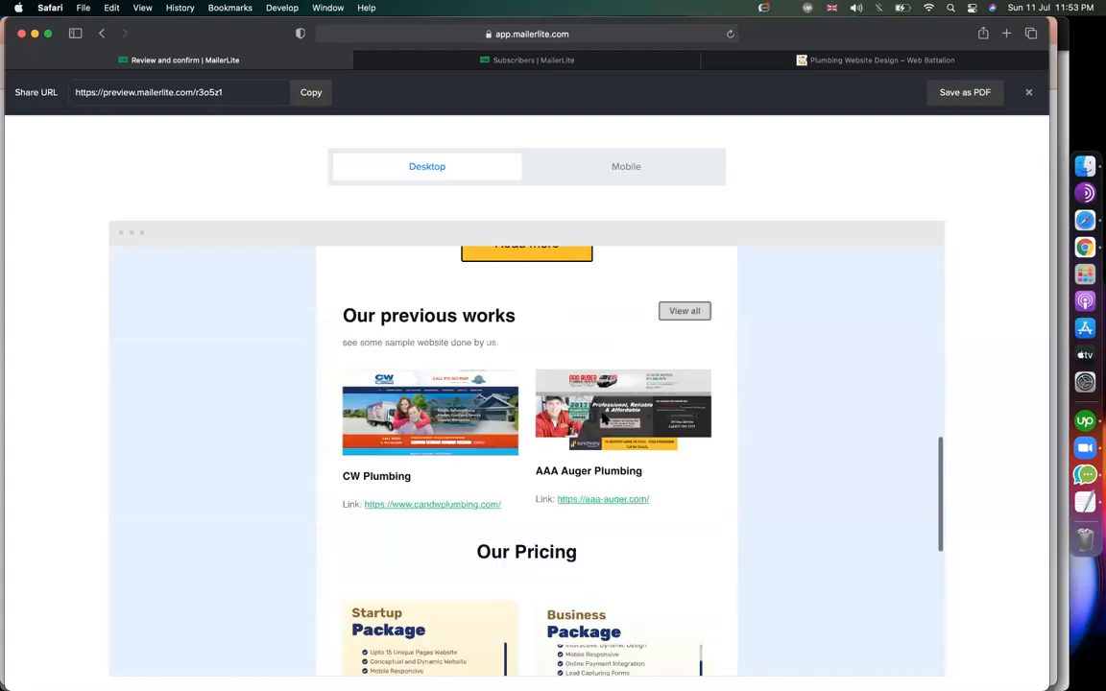
pyautogui.scroll(-8, 602, 420)
pyautogui.scroll(8, 602, 419)
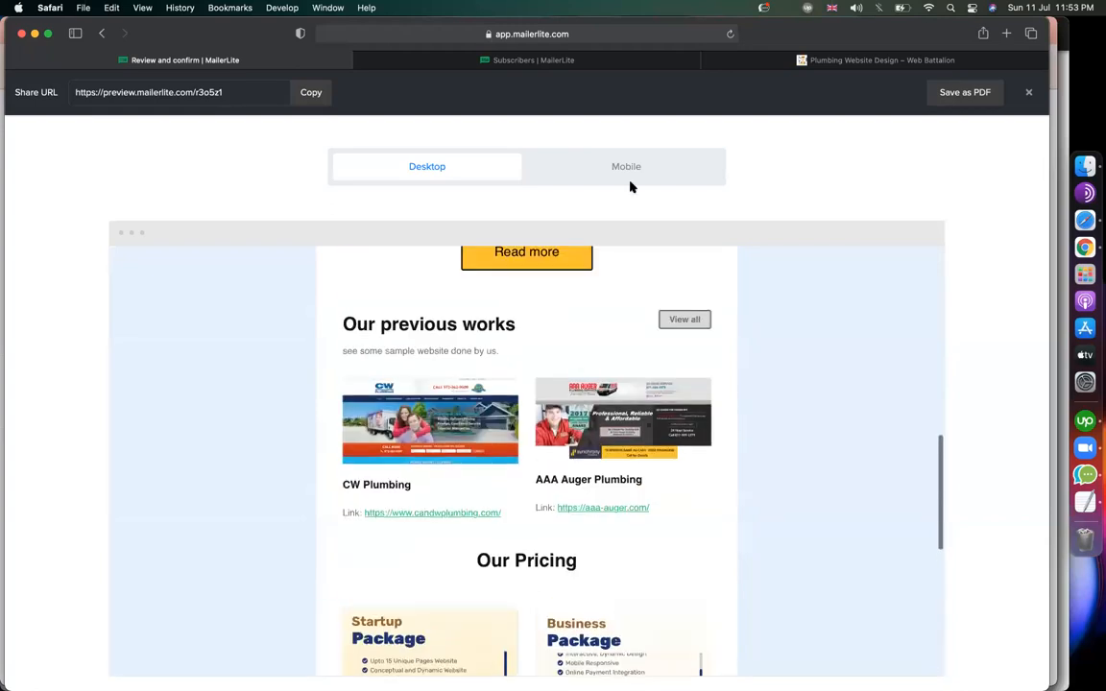
pyautogui.click(625, 177)
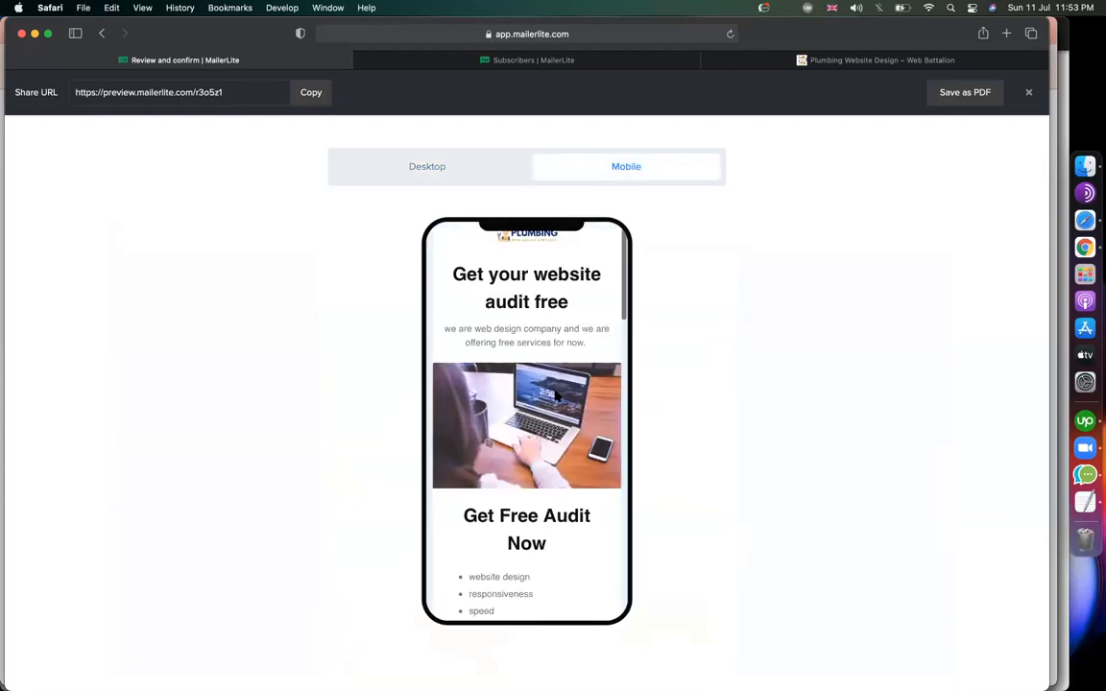
pyautogui.scroll(-5, 555, 394)
pyautogui.scroll(-5, 555, 394)
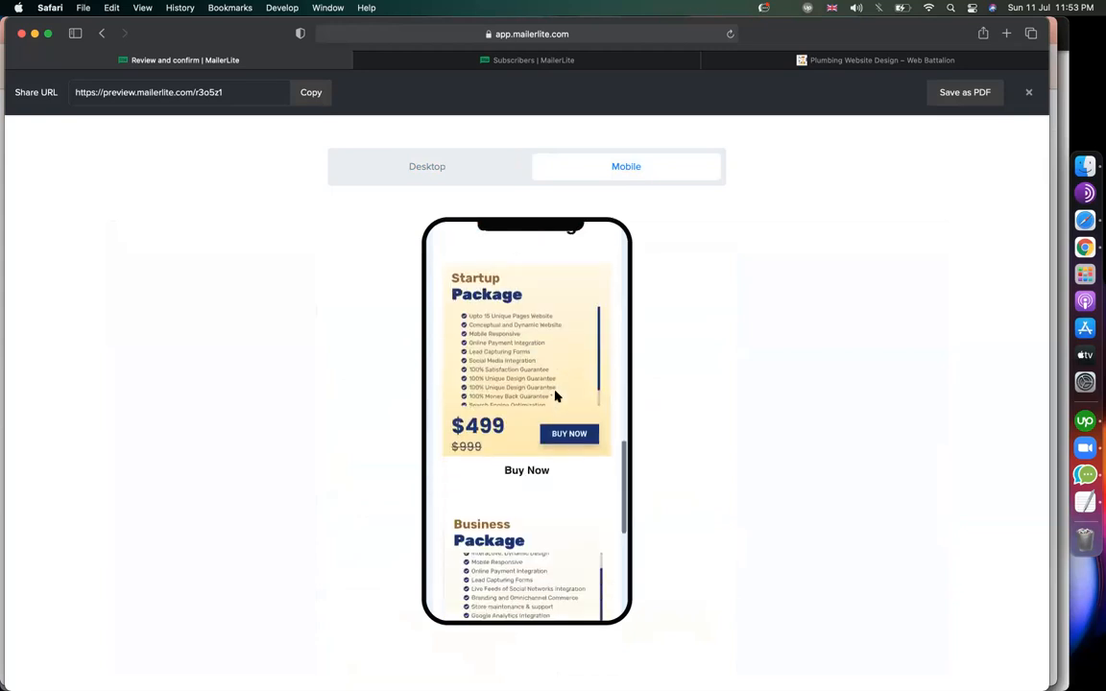
pyautogui.scroll(-5, 555, 396)
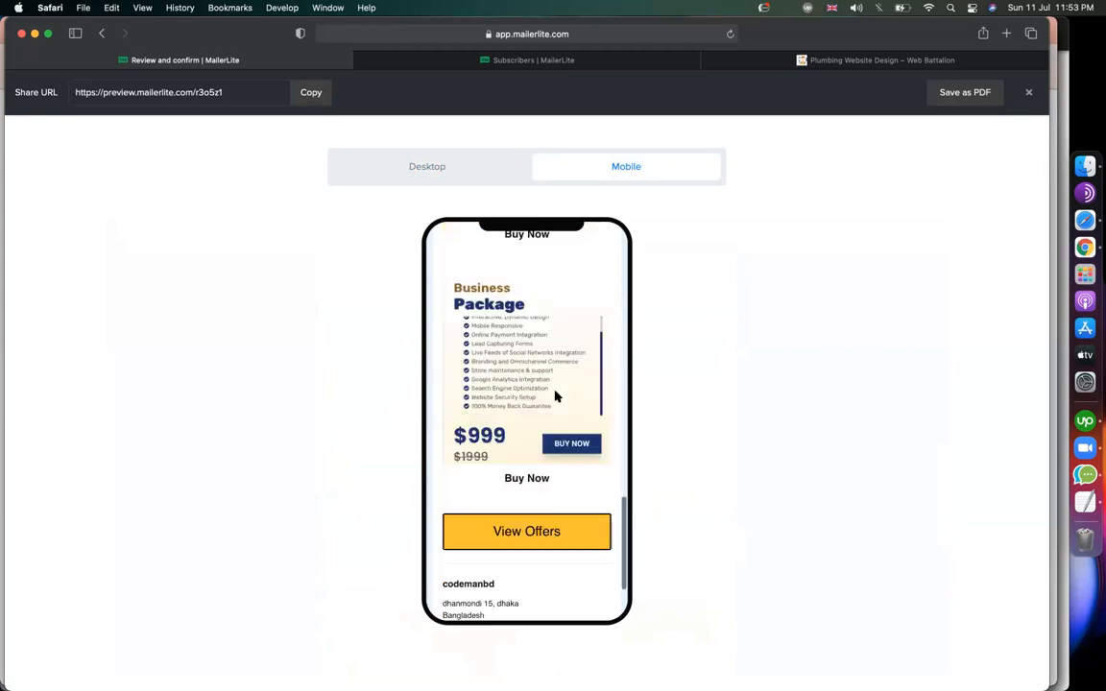
# Copy the desktop preview's share URL, then close the preview.
pyautogui.click(447, 172)
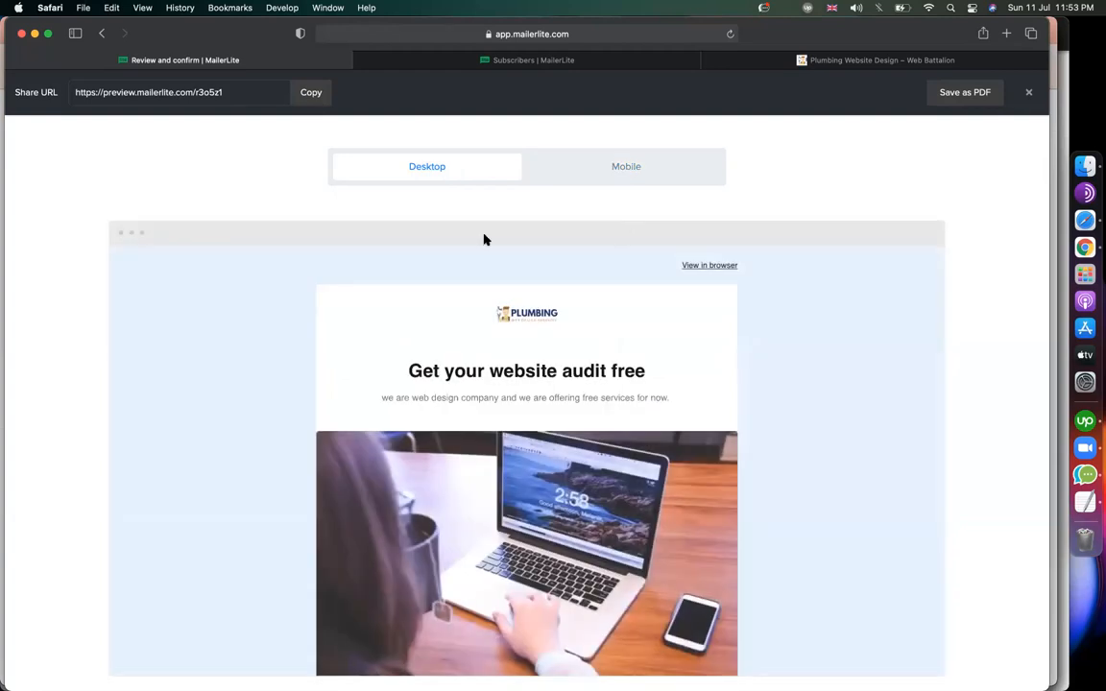
pyautogui.doubleClick(217, 94)
pyautogui.click(318, 96)
pyautogui.scroll(-15, 351, 385)
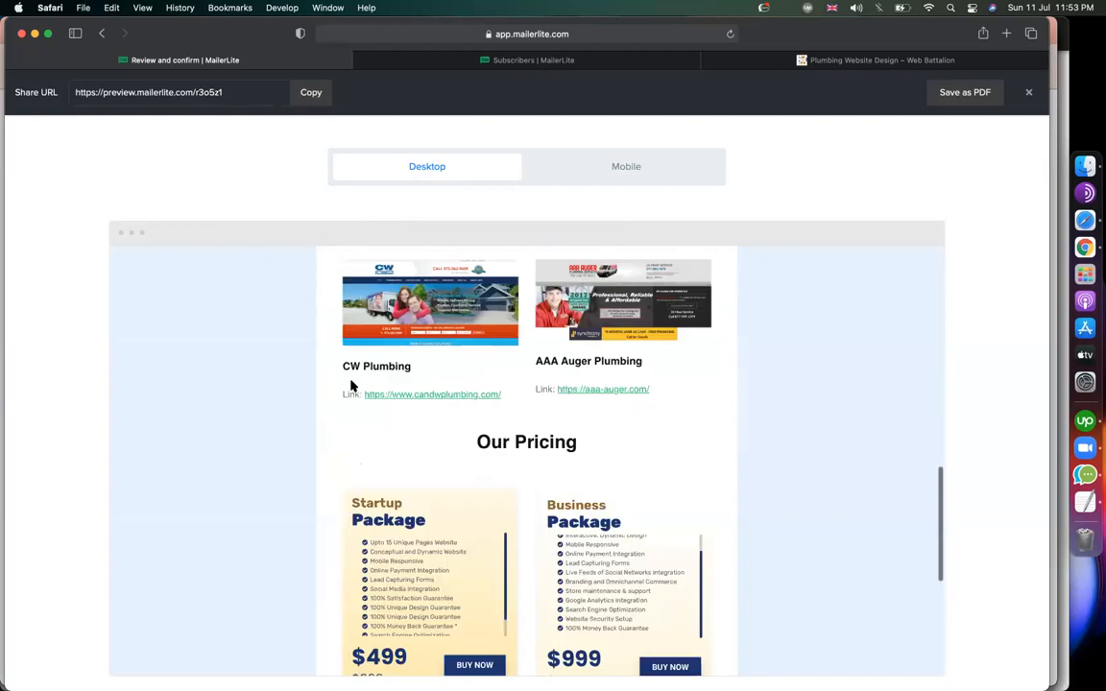
pyautogui.scroll(8, 351, 385)
pyautogui.scroll(8, 351, 385)
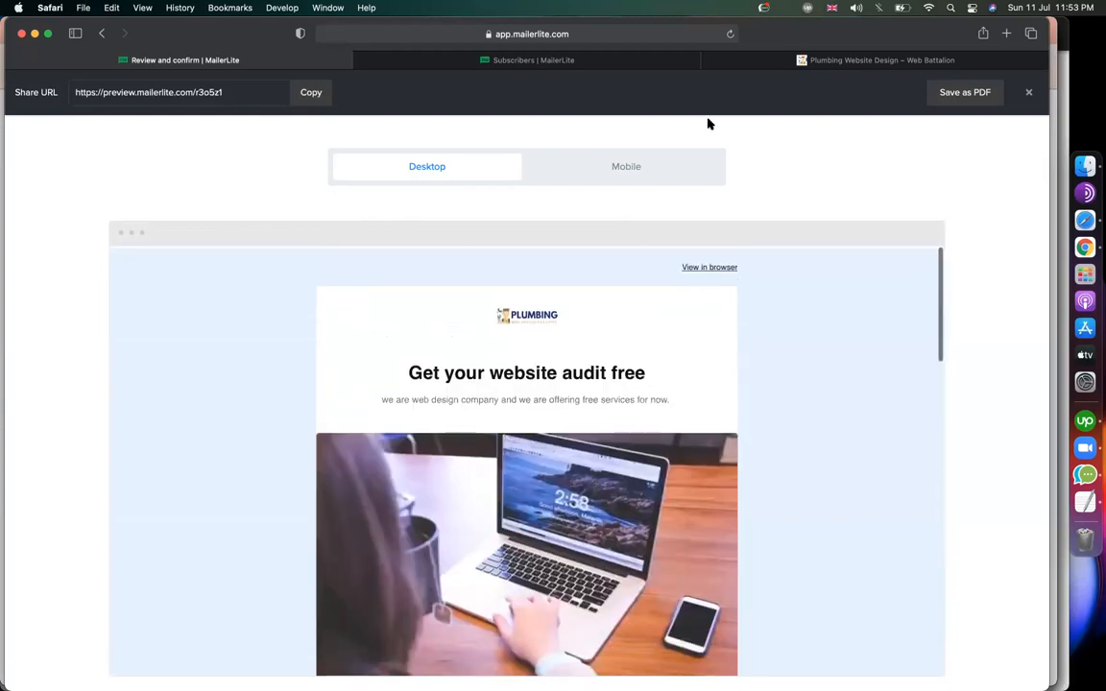
pyautogui.click(1029, 92)
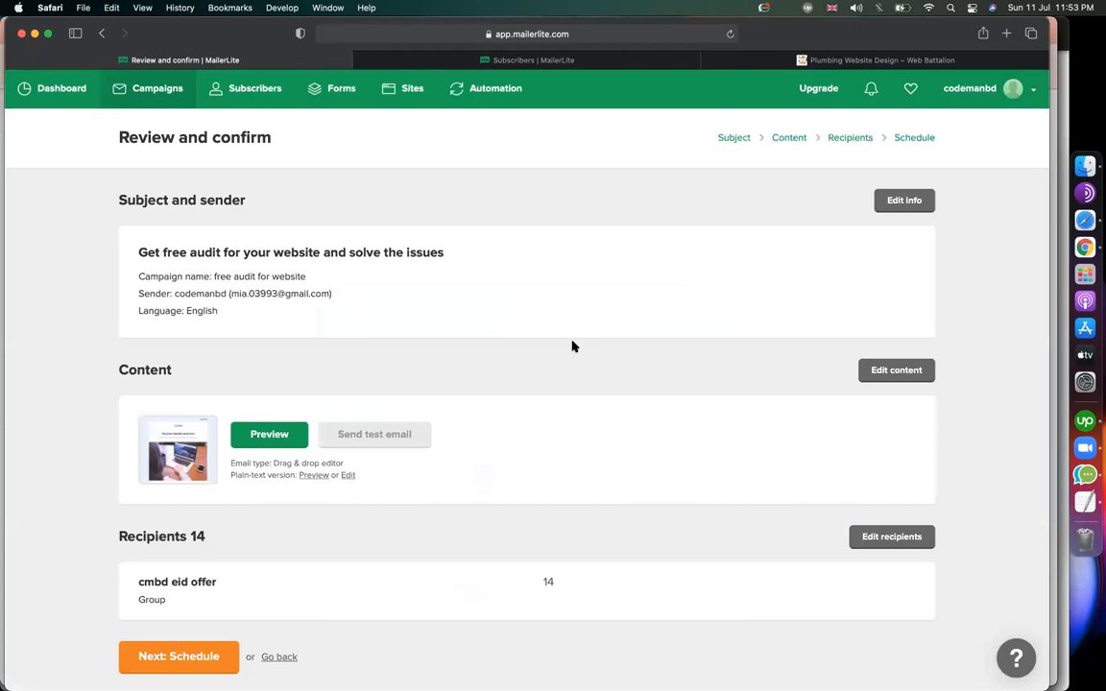
# Move to the Schedule step and set a later send on 2021-07-12 at 09:00.
pyautogui.scroll(-1, 445, 548)
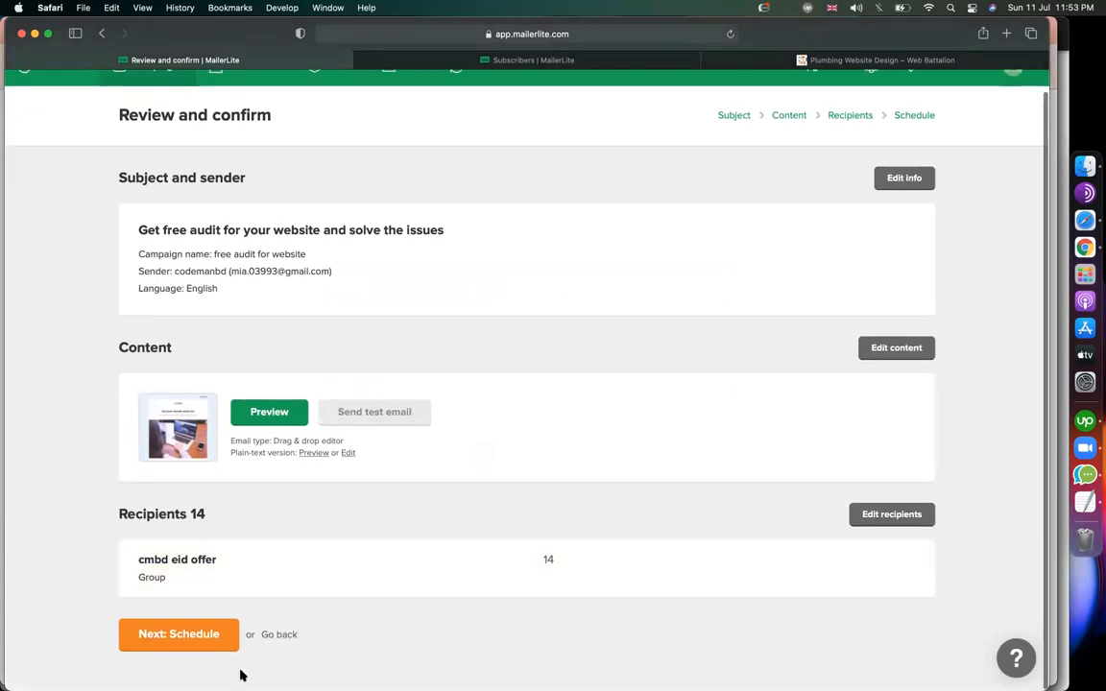
pyautogui.click(184, 650)
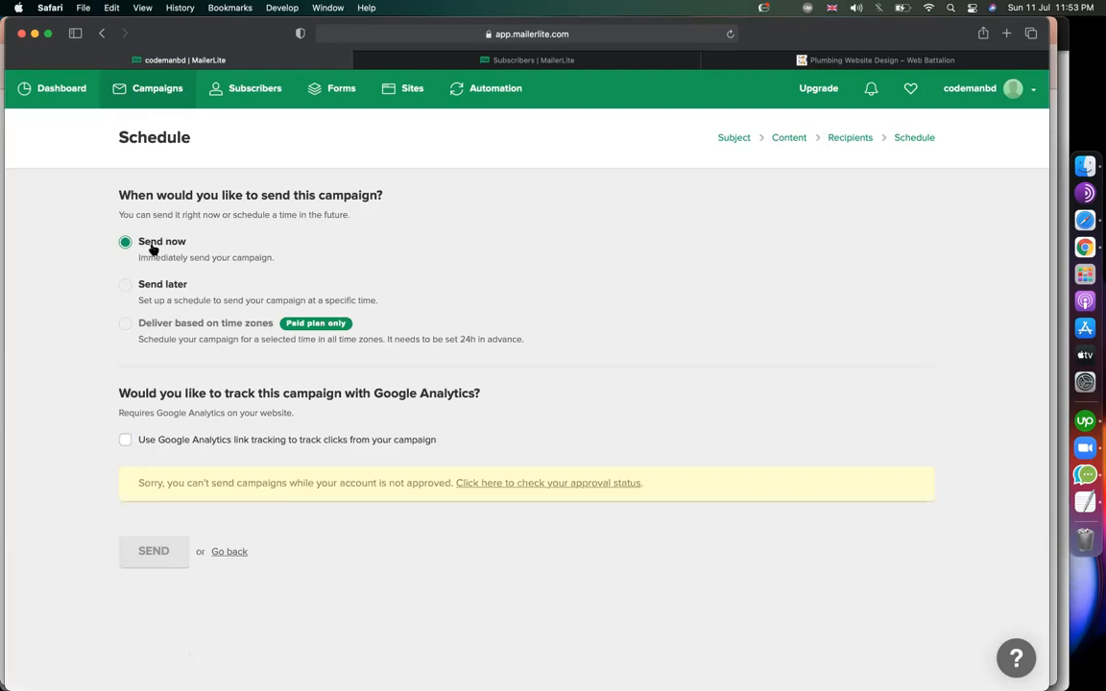
pyautogui.click(130, 290)
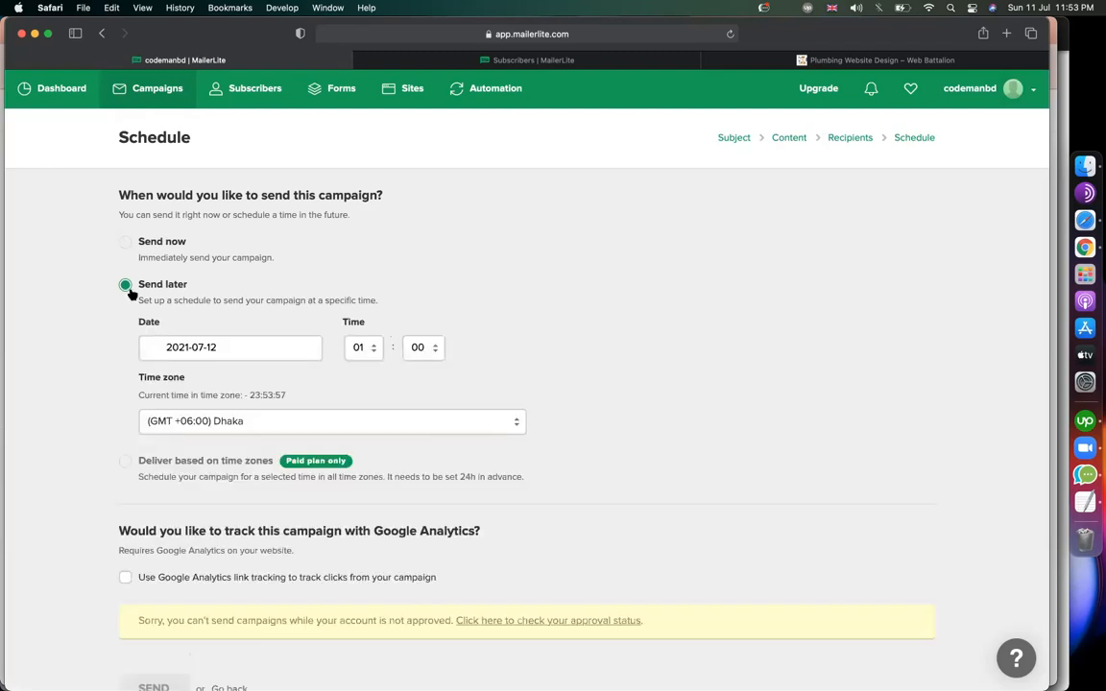
pyautogui.click(178, 347)
pyautogui.click(180, 457)
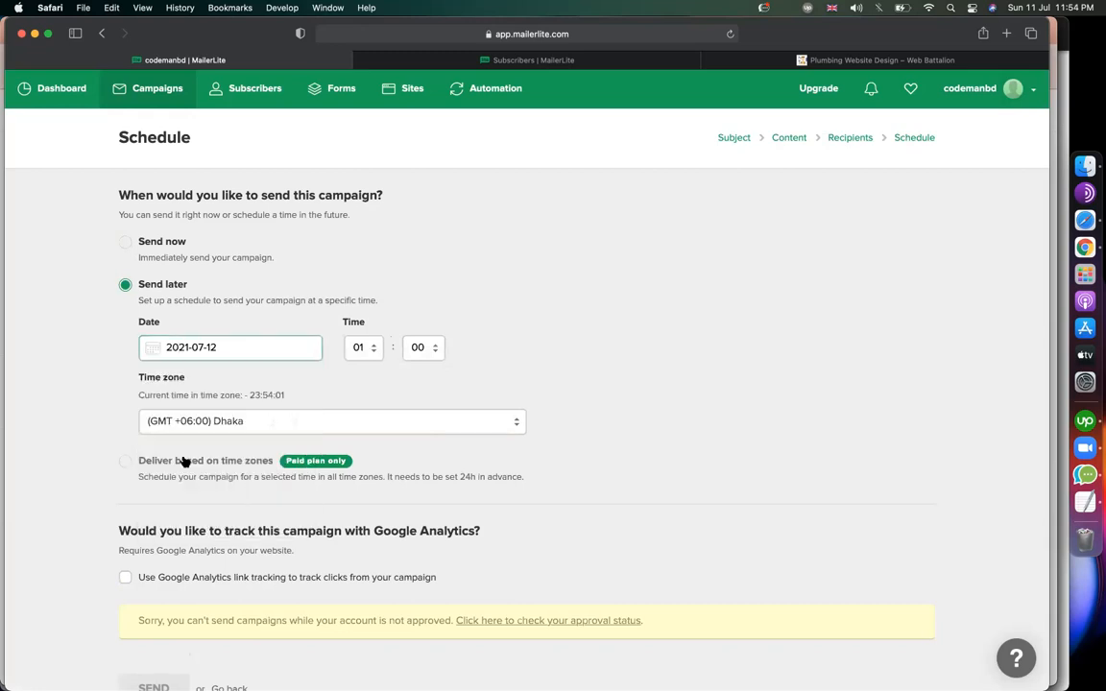
pyautogui.click(362, 348)
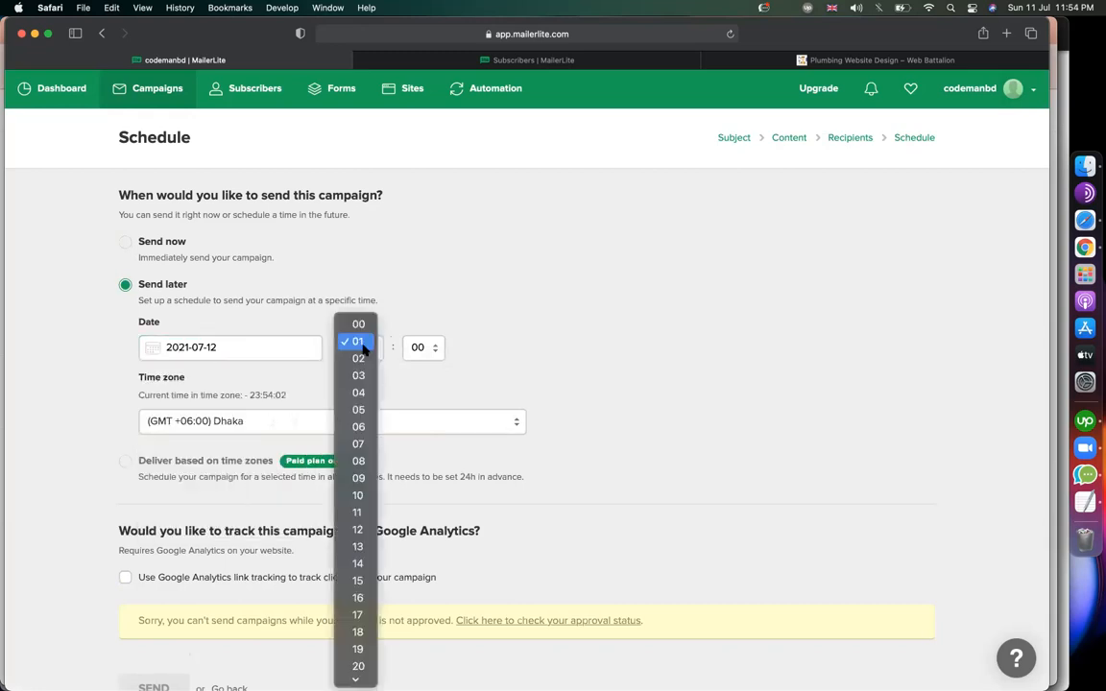
pyautogui.click(365, 479)
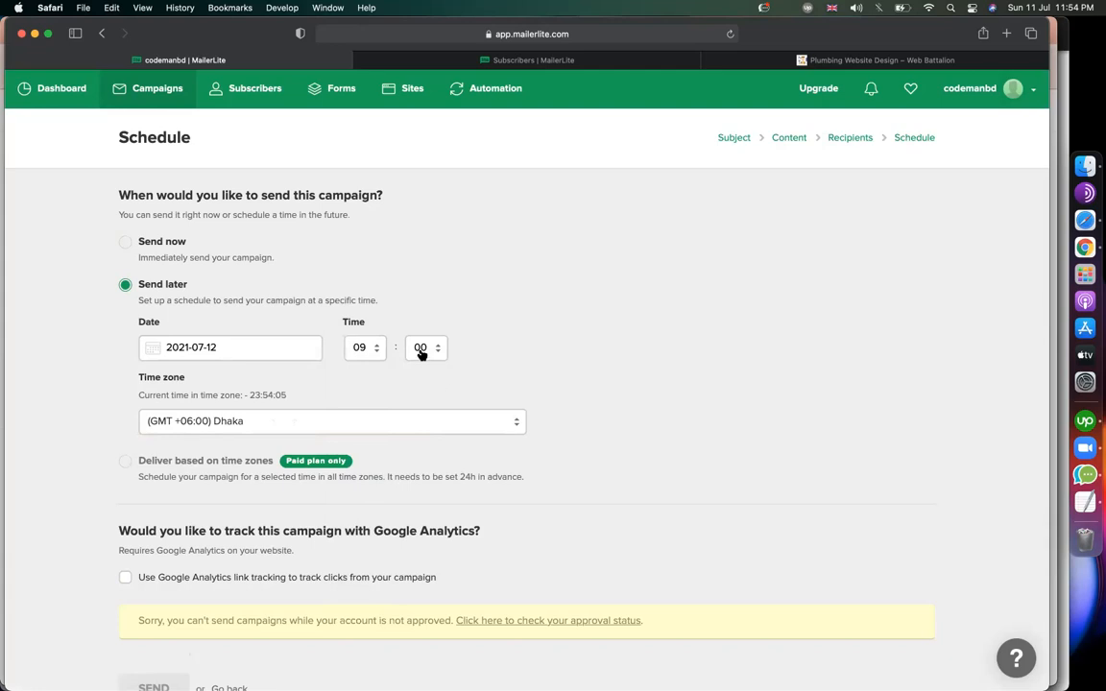
# Change the send hour to 21, then switch the campaign back to Send now.
pyautogui.click(372, 354)
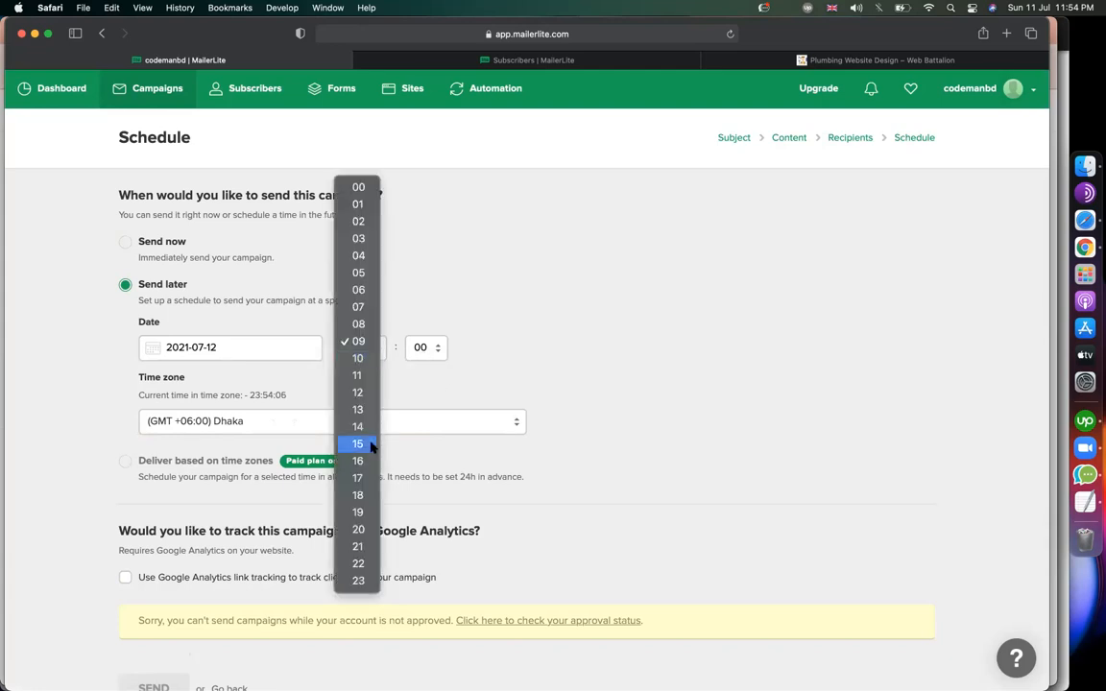
pyautogui.click(537, 378)
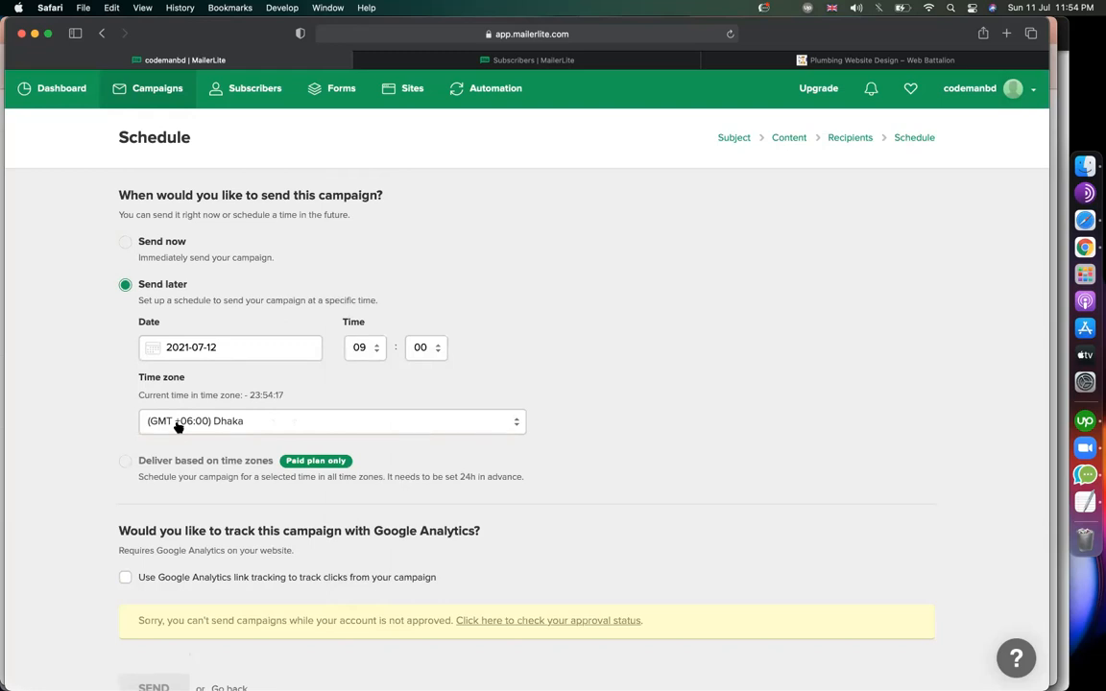
pyautogui.click(360, 350)
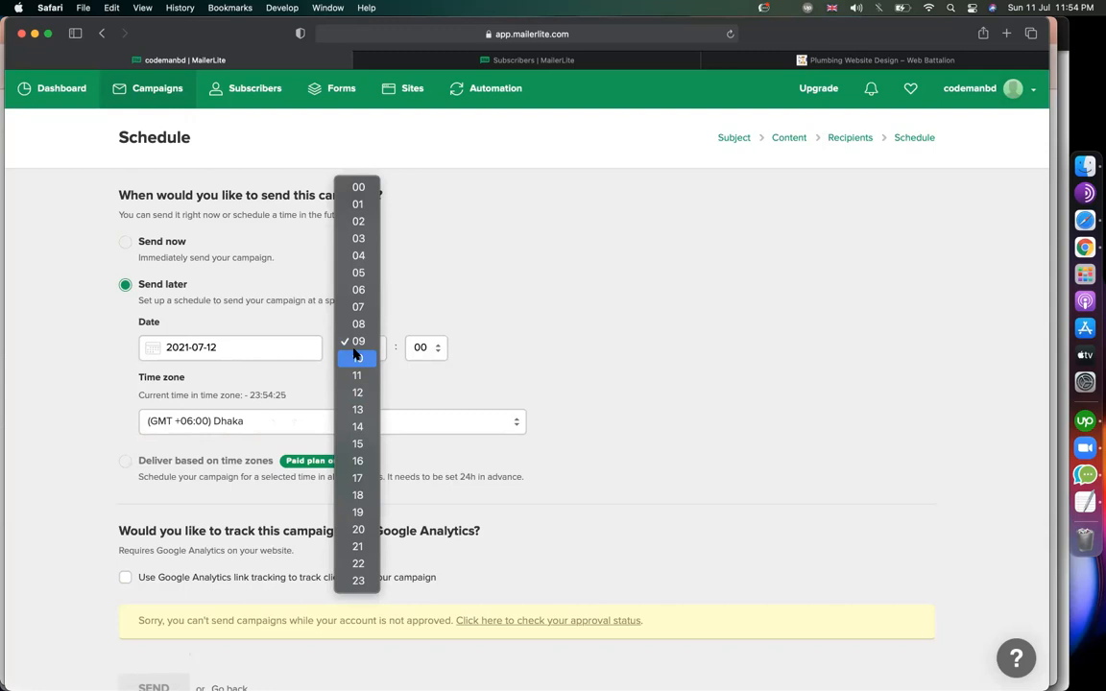
pyautogui.click(357, 546)
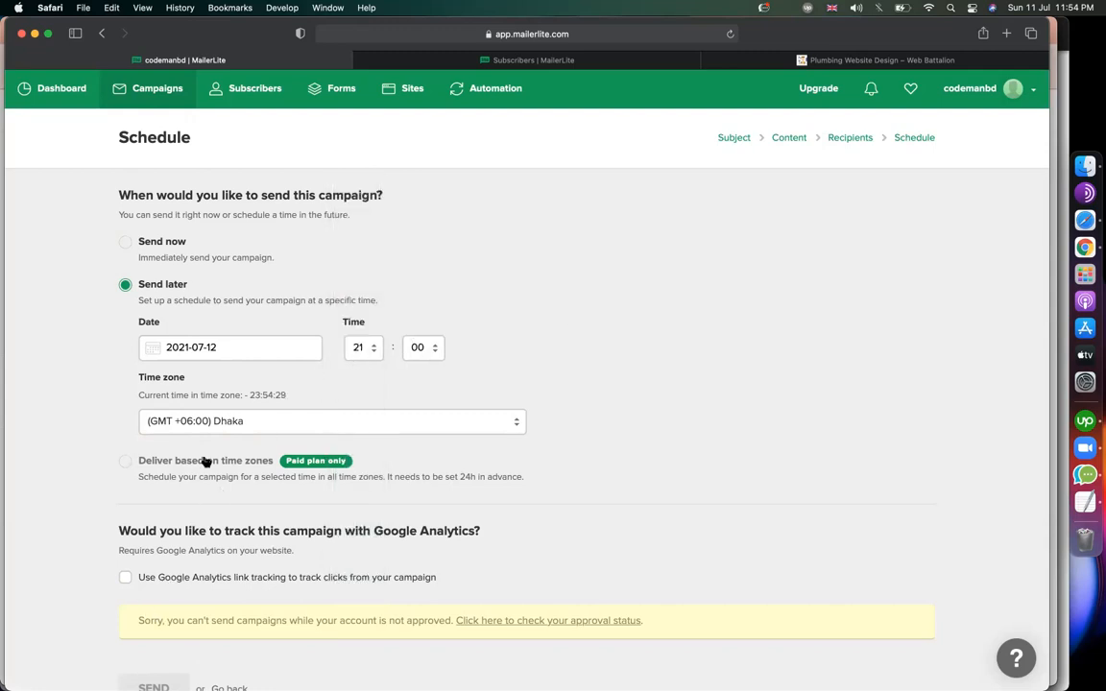
pyautogui.scroll(-2, 168, 353)
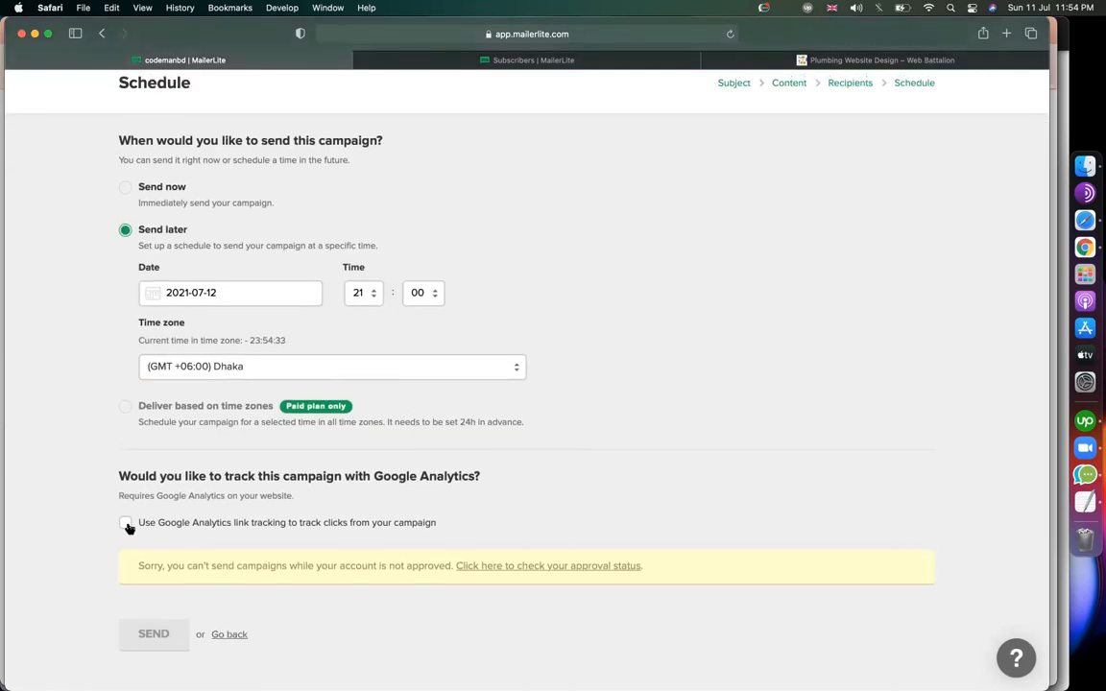
pyautogui.scroll(2, 160, 393)
pyautogui.scroll(-2, 160, 390)
pyautogui.scroll(3, 288, 452)
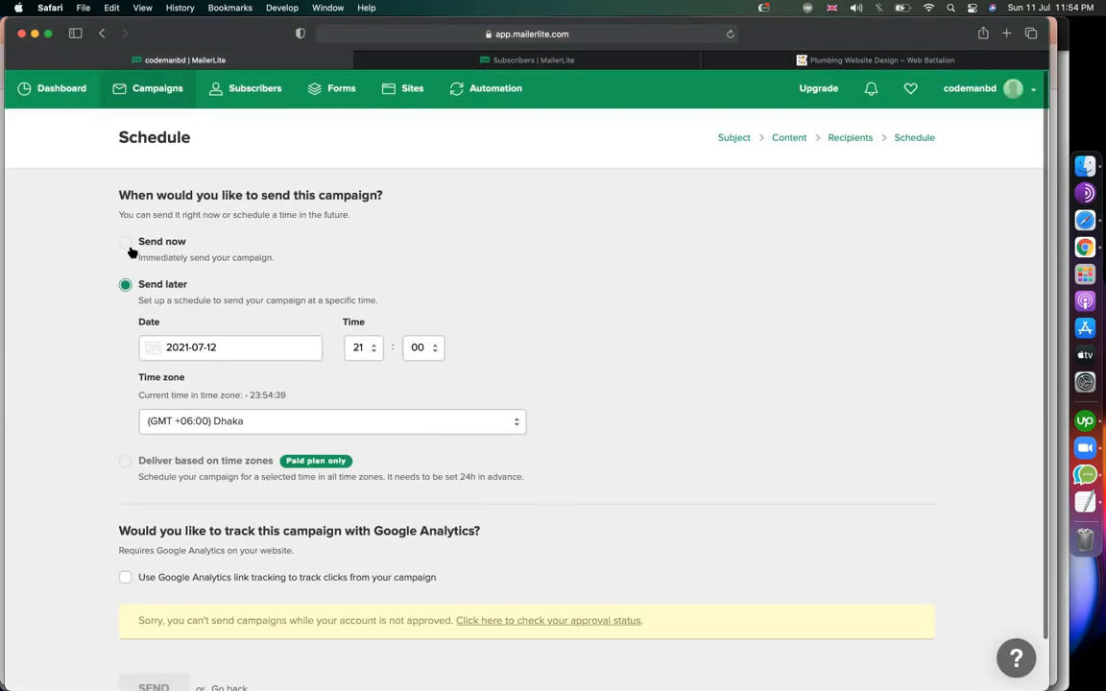
pyautogui.click(126, 242)
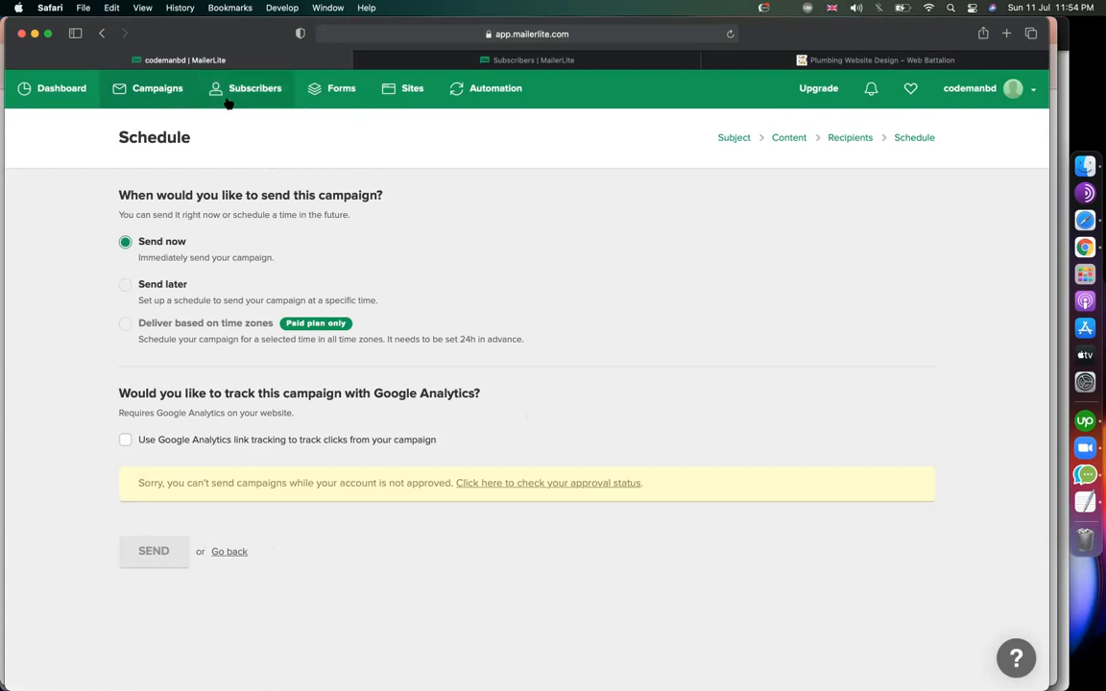
# Show MailerLite's four pop-up forms, then switch to the plumbing web design site and select its address.
pyautogui.click(351, 100)
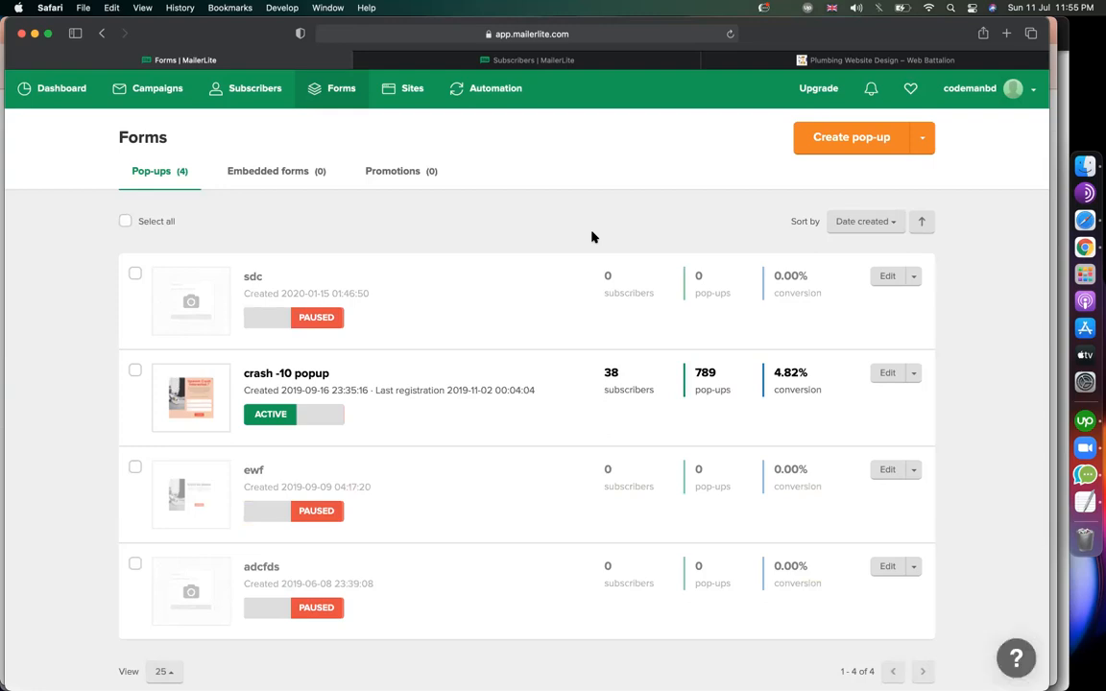
pyautogui.click(850, 59)
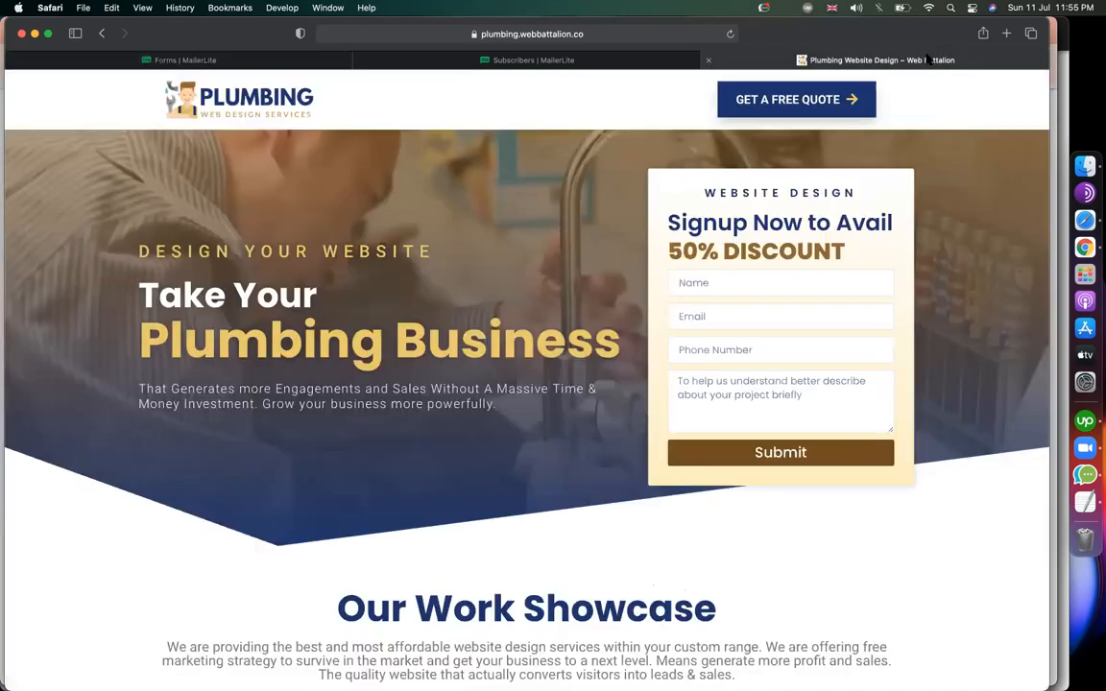
pyautogui.click(669, 36)
# Load techreviewed.net in a new Safari tab.
pyautogui.press('Escape')
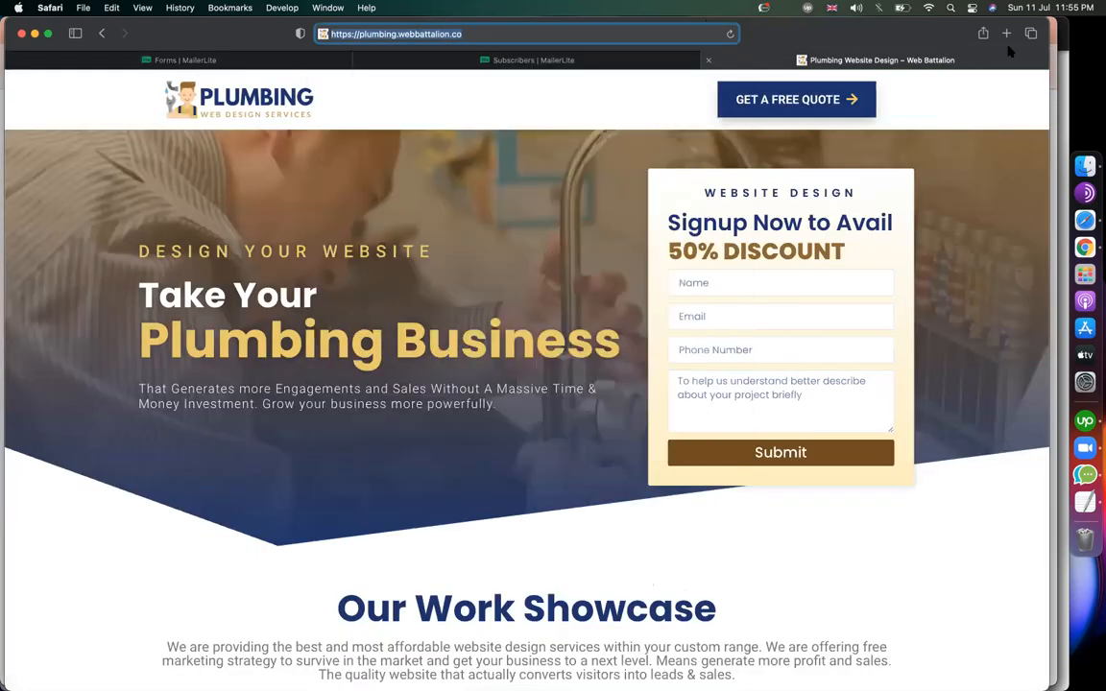
pyautogui.click(1006, 34)
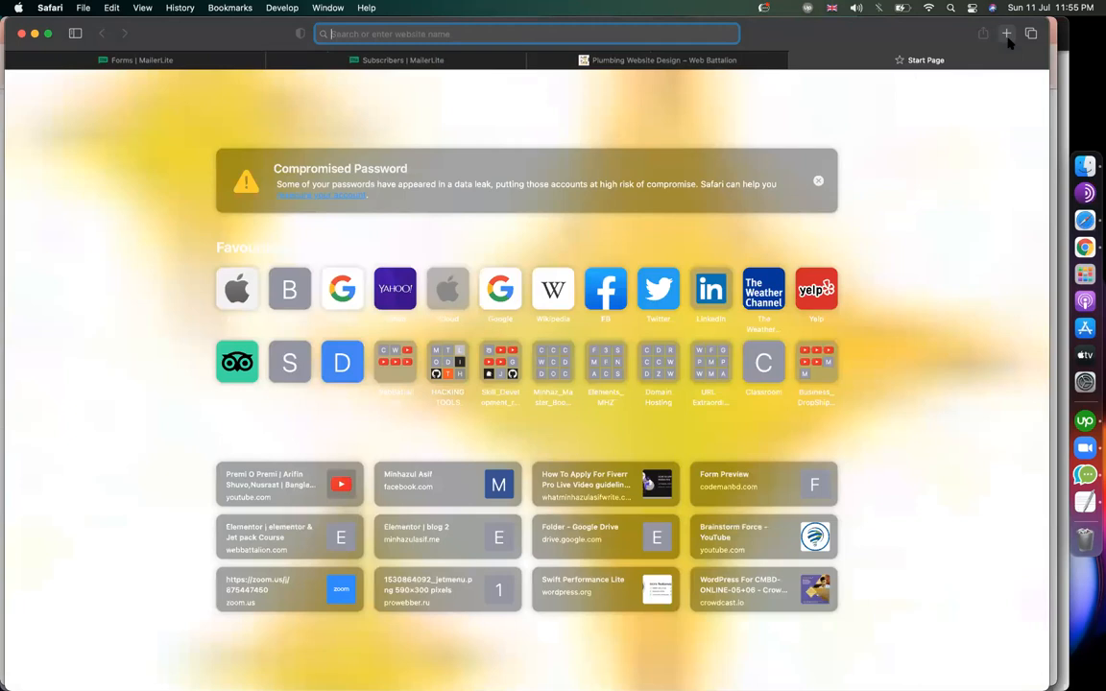
pyautogui.write('t')
pyautogui.press('BackSpace')
pyautogui.press('BackSpace')
pyautogui.write('techre')
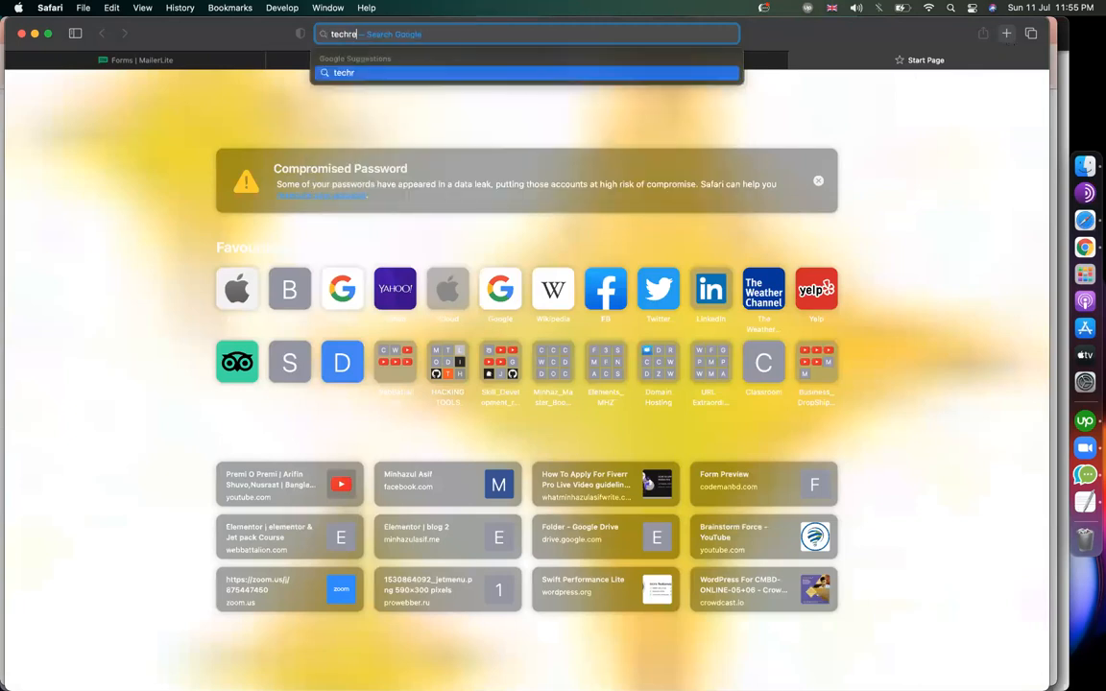
pyautogui.write('viewed.net')
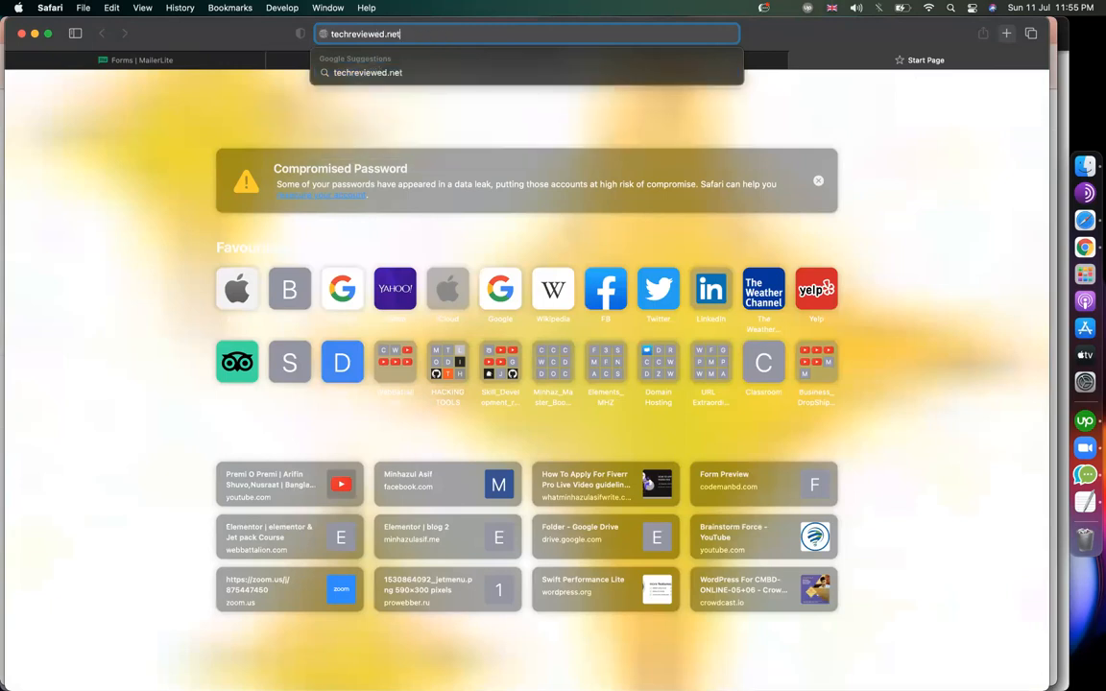
pyautogui.press('Return')
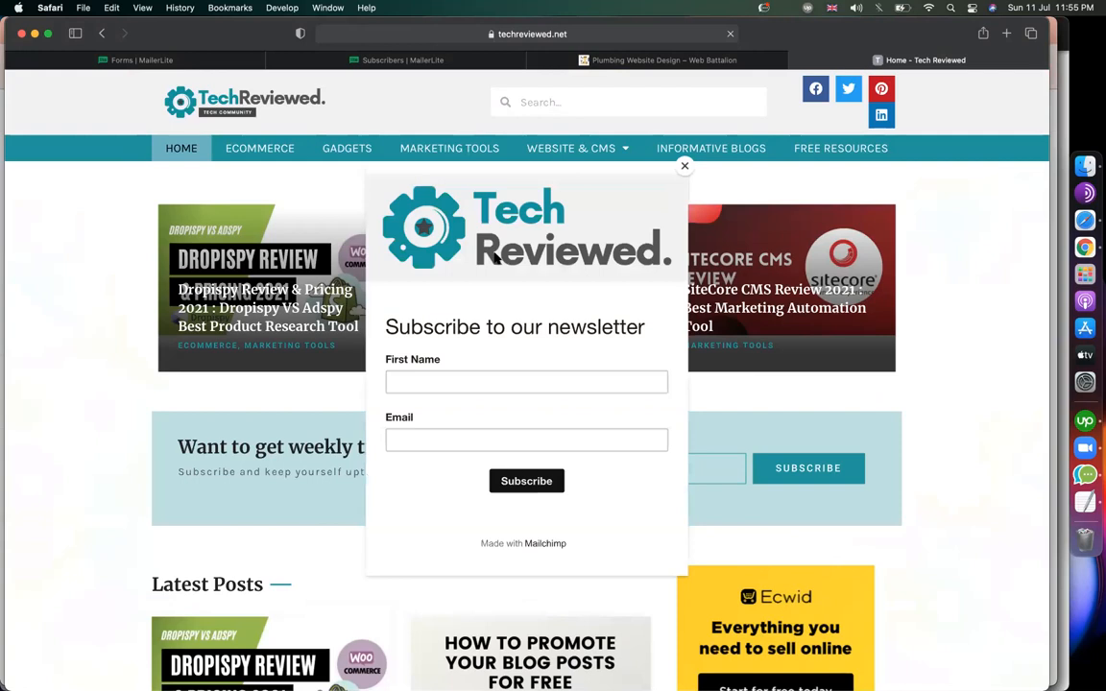
# Try the newsletter pop-up's First Name and Email fields and its Mailchimp link, then return to MailerLite Subscribers.
pyautogui.click(531, 379)
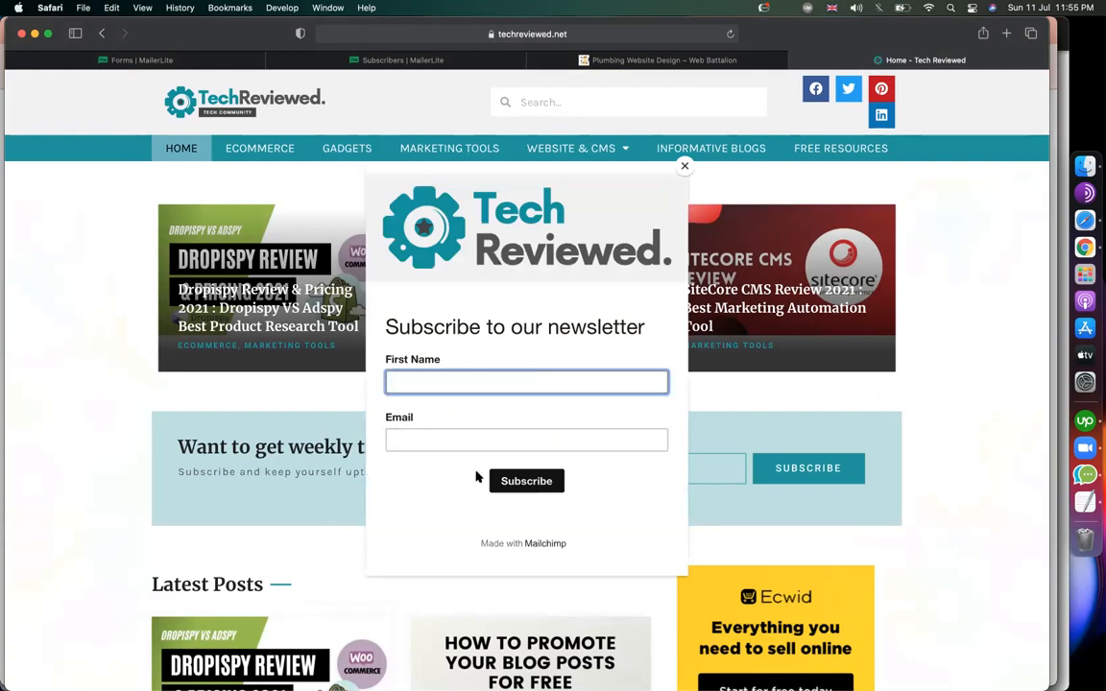
pyautogui.click(459, 438)
pyautogui.click(452, 379)
pyautogui.click(434, 437)
pyautogui.click(541, 541)
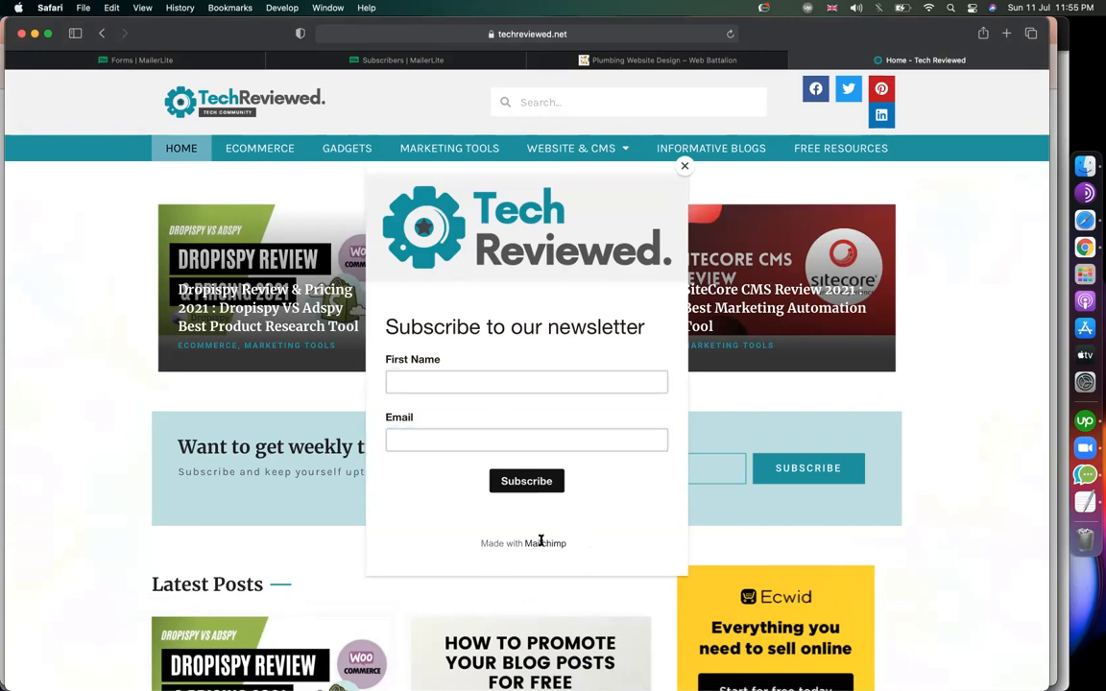
pyautogui.click(475, 544)
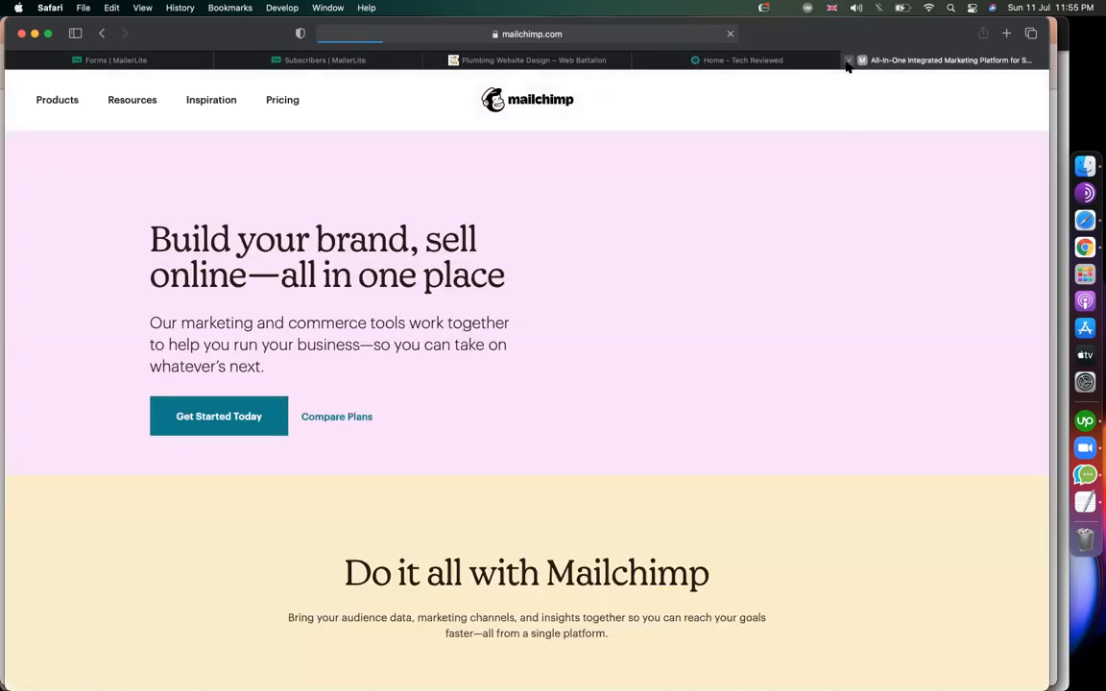
pyautogui.click(849, 61)
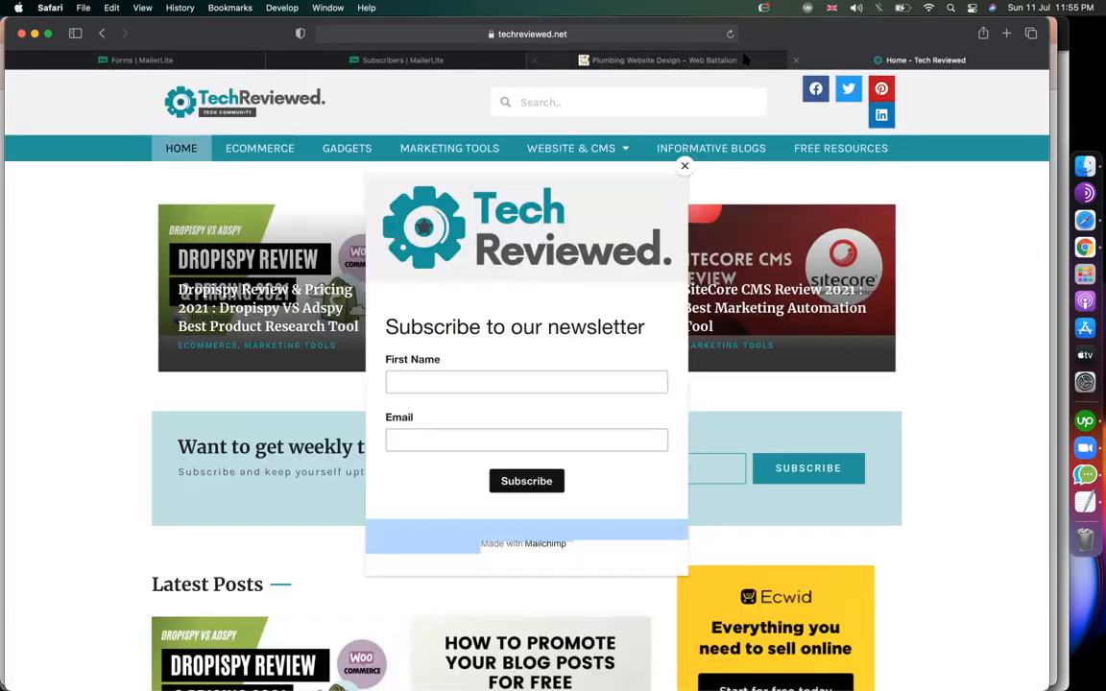
pyautogui.click(469, 61)
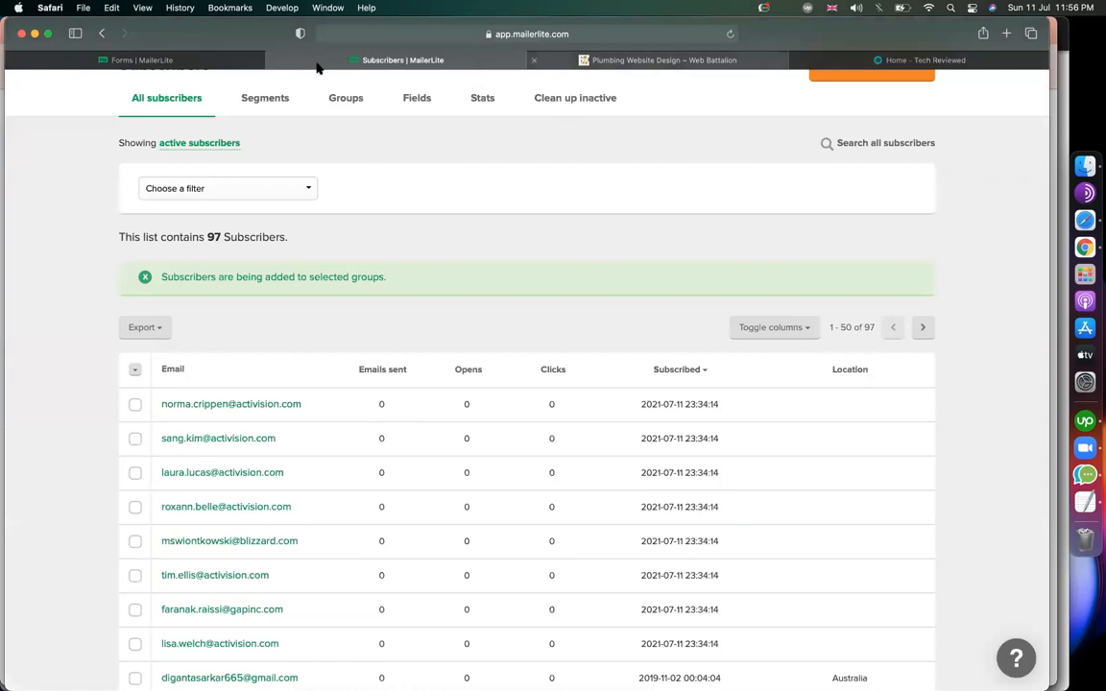
# Create a new pop-up form named 'subscribe now' and save the name.
pyautogui.click(154, 60)
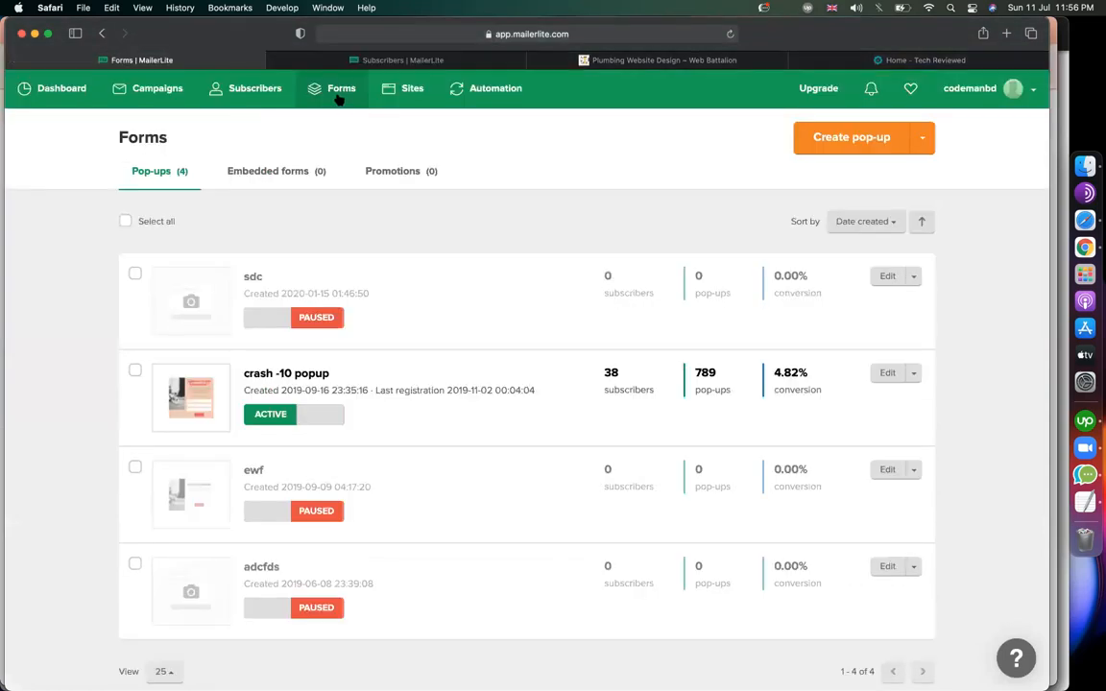
pyautogui.click(855, 142)
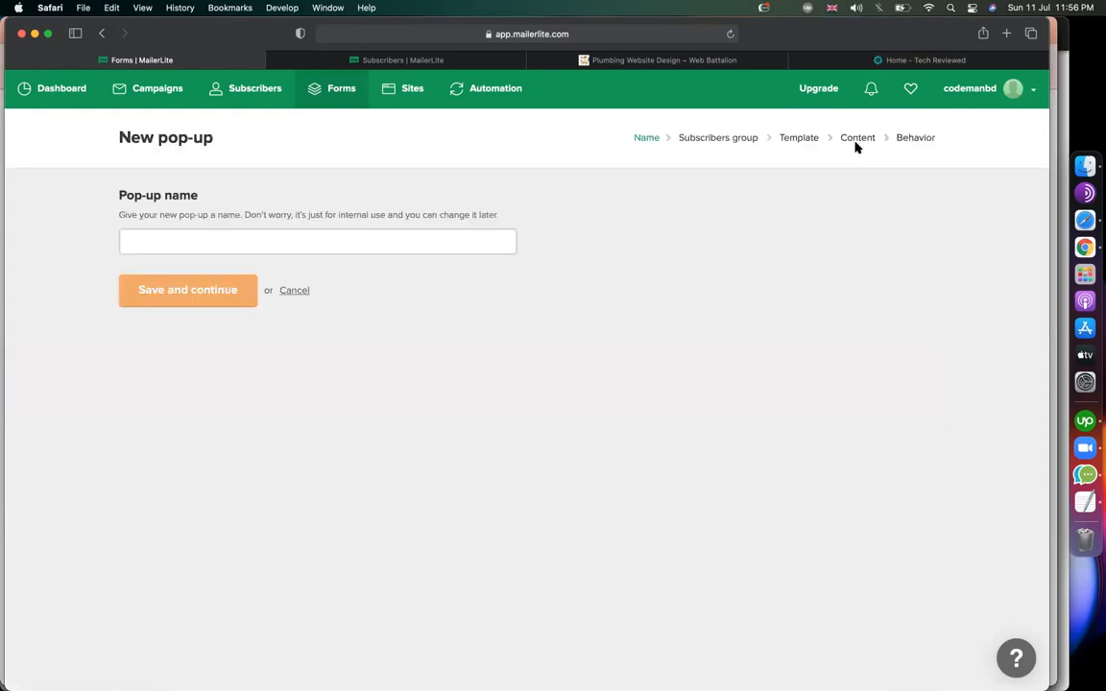
pyautogui.click(303, 242)
pyautogui.write('subsc')
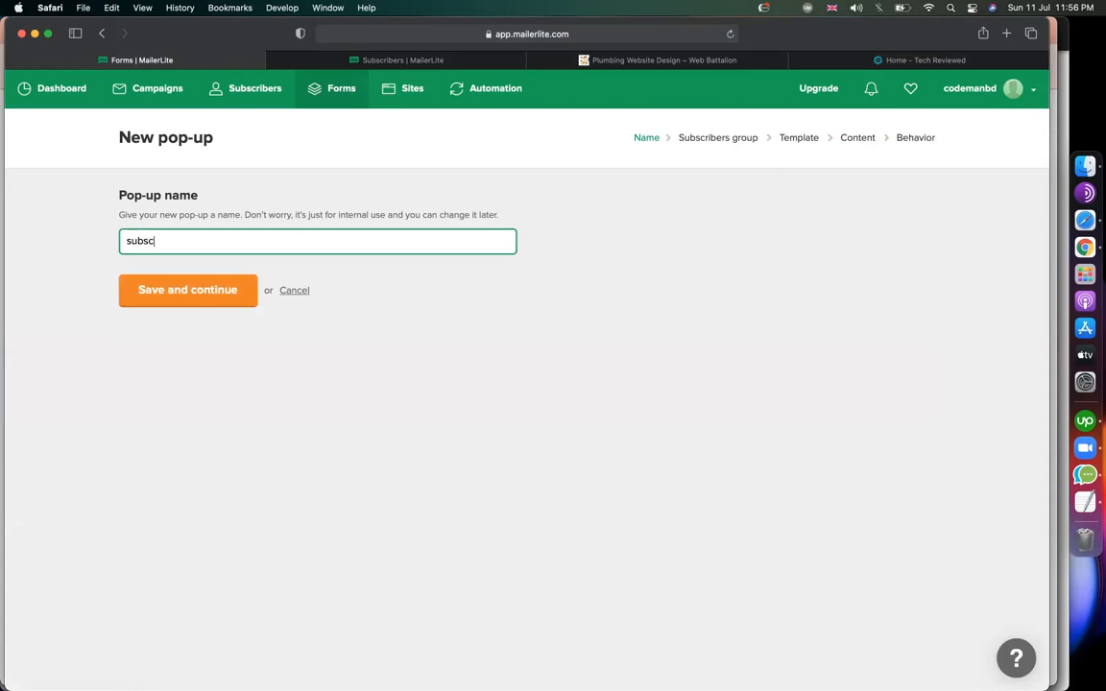
pyautogui.write('ribe now')
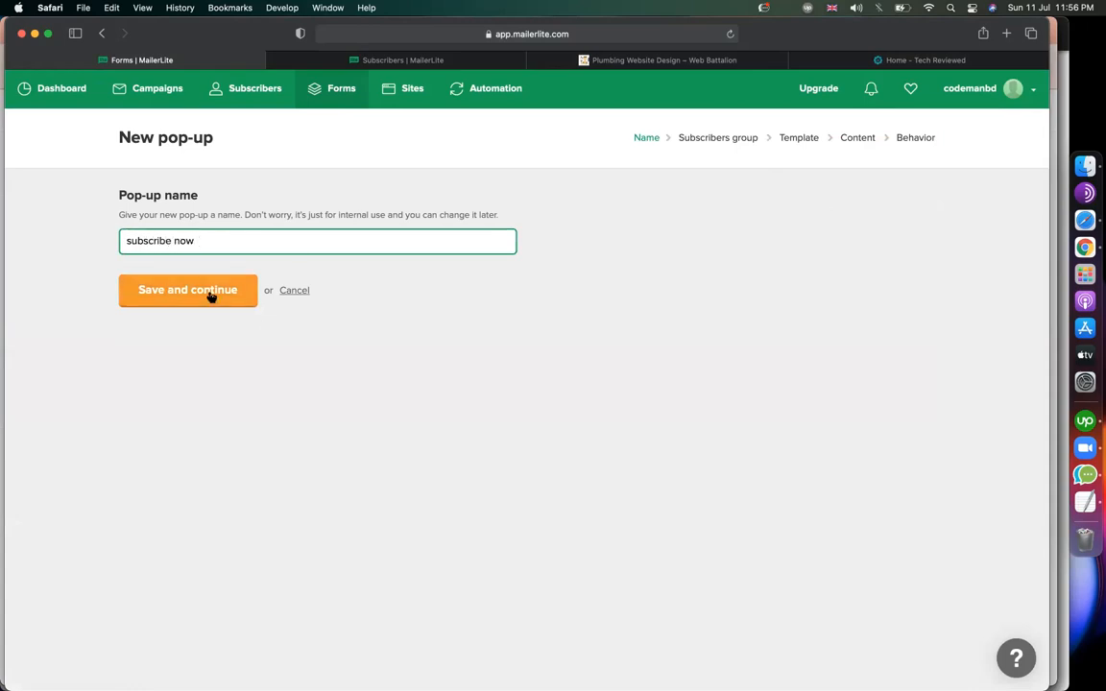
pyautogui.click(210, 294)
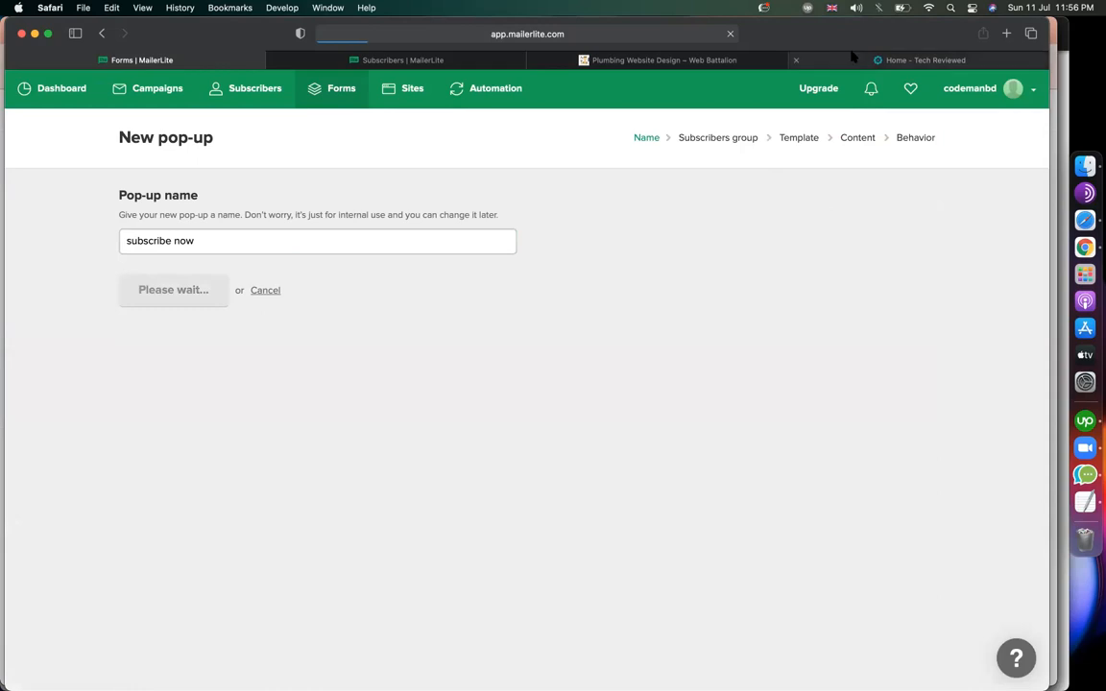
pyautogui.click(917, 60)
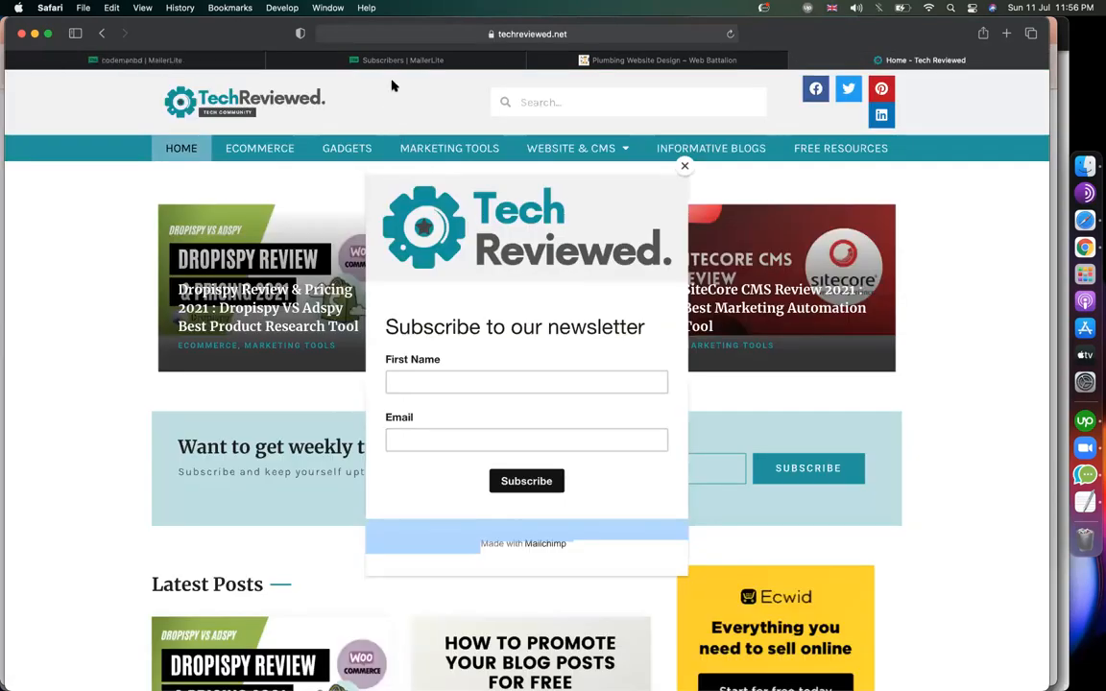
# Bring up MailerLite's 97-subscriber list and scroll to its top.
pyautogui.click(352, 60)
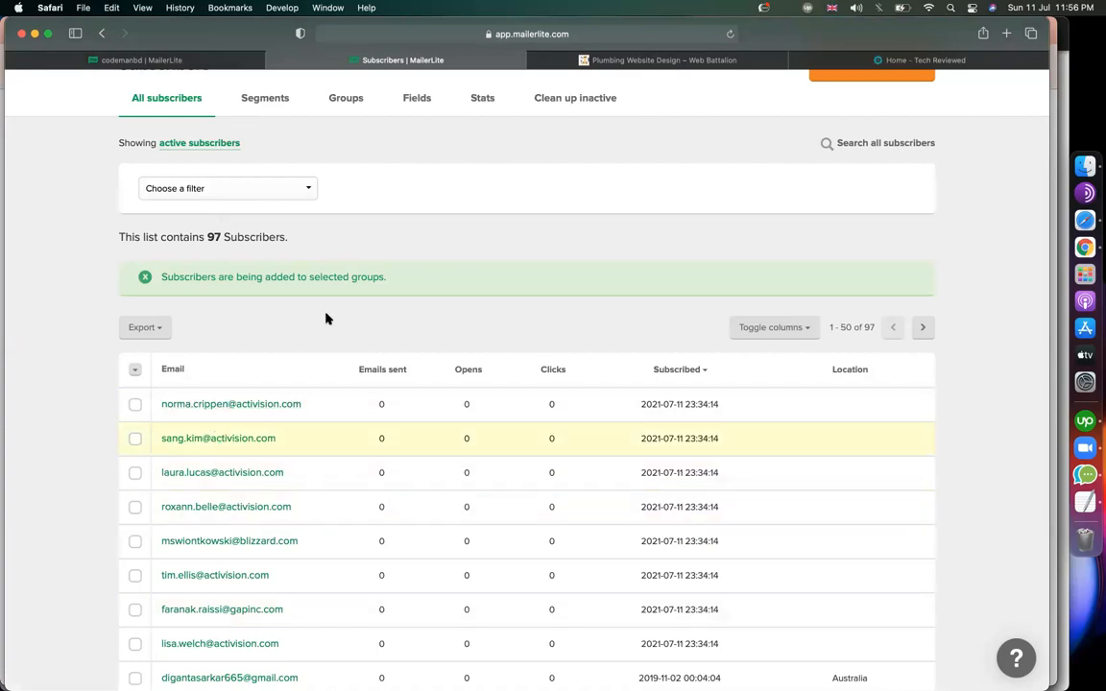
pyautogui.scroll(3, 324, 316)
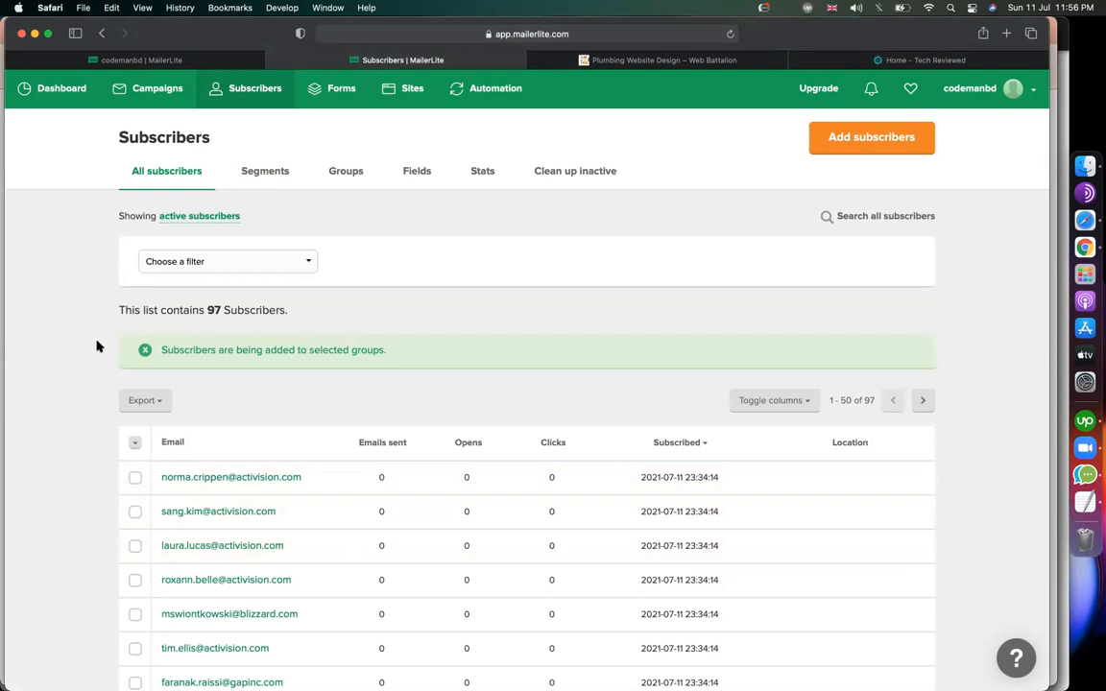
# Tick the automations group for the pop-up's sign-ups and save to continue.
pyautogui.click(208, 65)
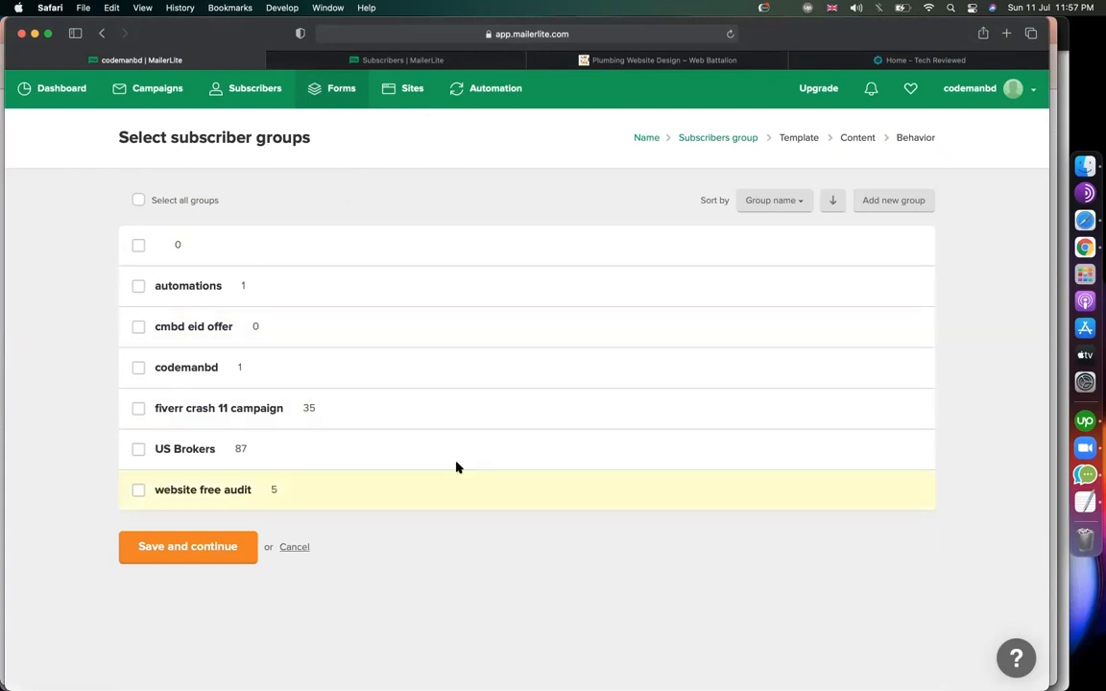
pyautogui.click(138, 287)
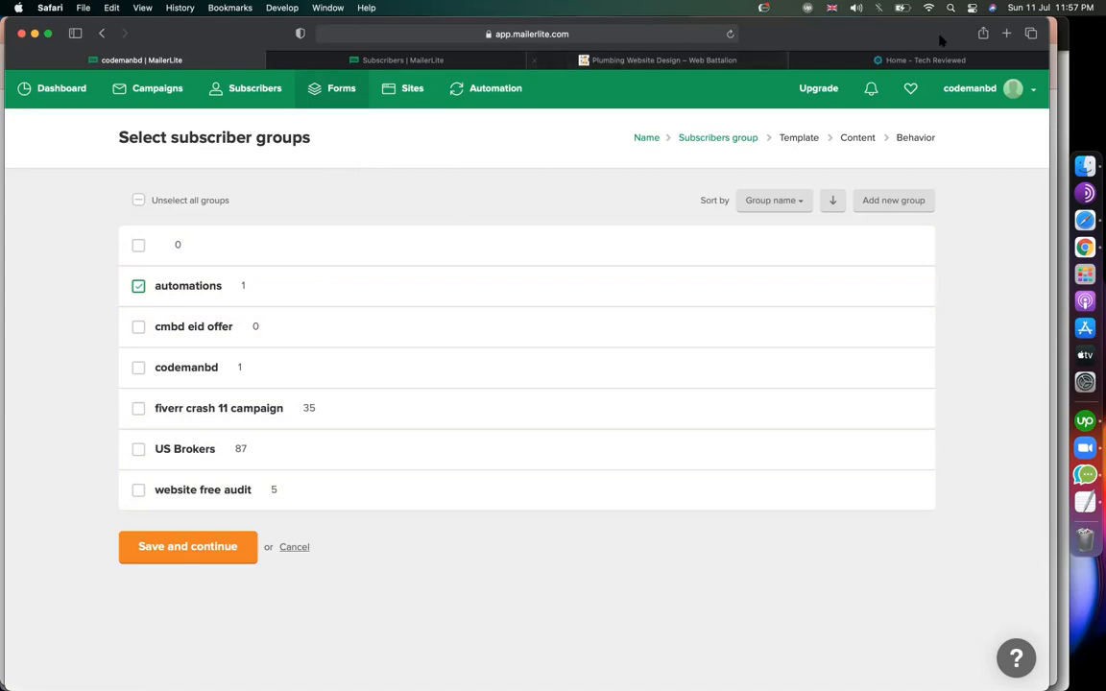
pyautogui.click(927, 58)
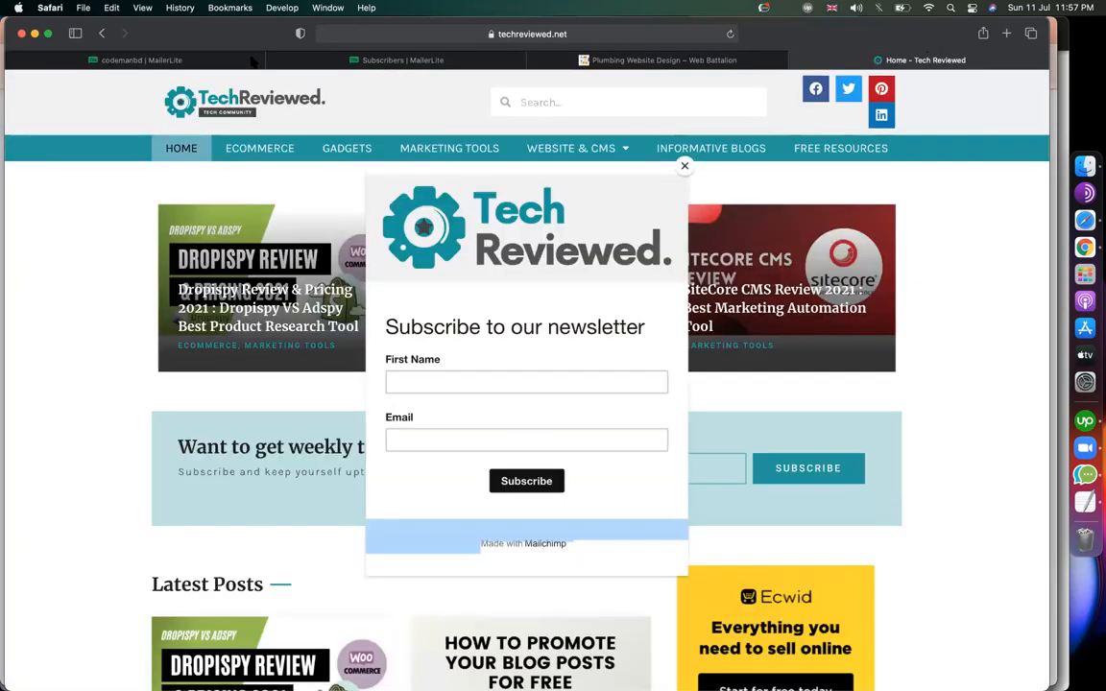
pyautogui.click(189, 62)
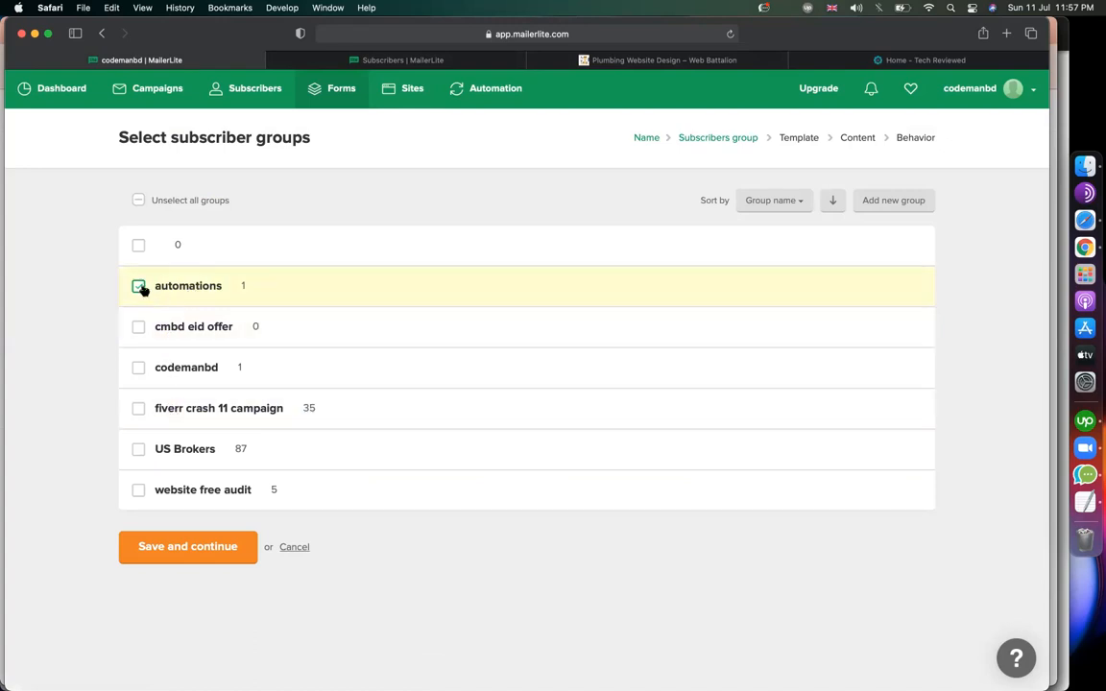
pyautogui.click(167, 559)
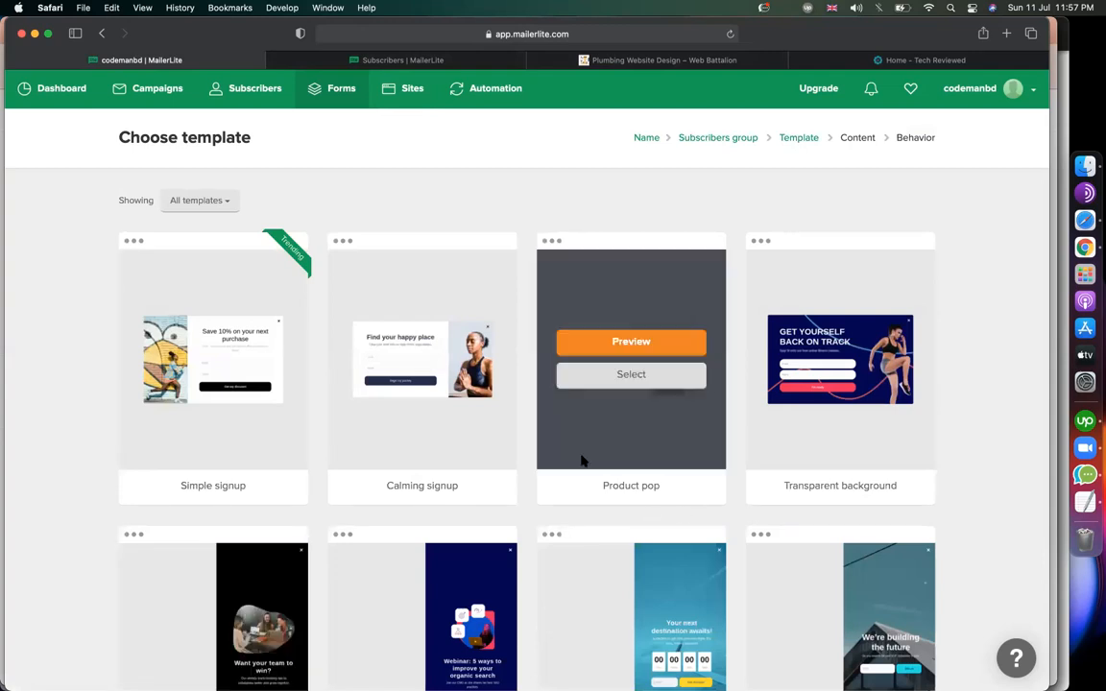
# Browse the template gallery and select the Holiday recipes template for the pop-up.
pyautogui.moveTo(386, 431)
pyautogui.scroll(-5, 353, 494)
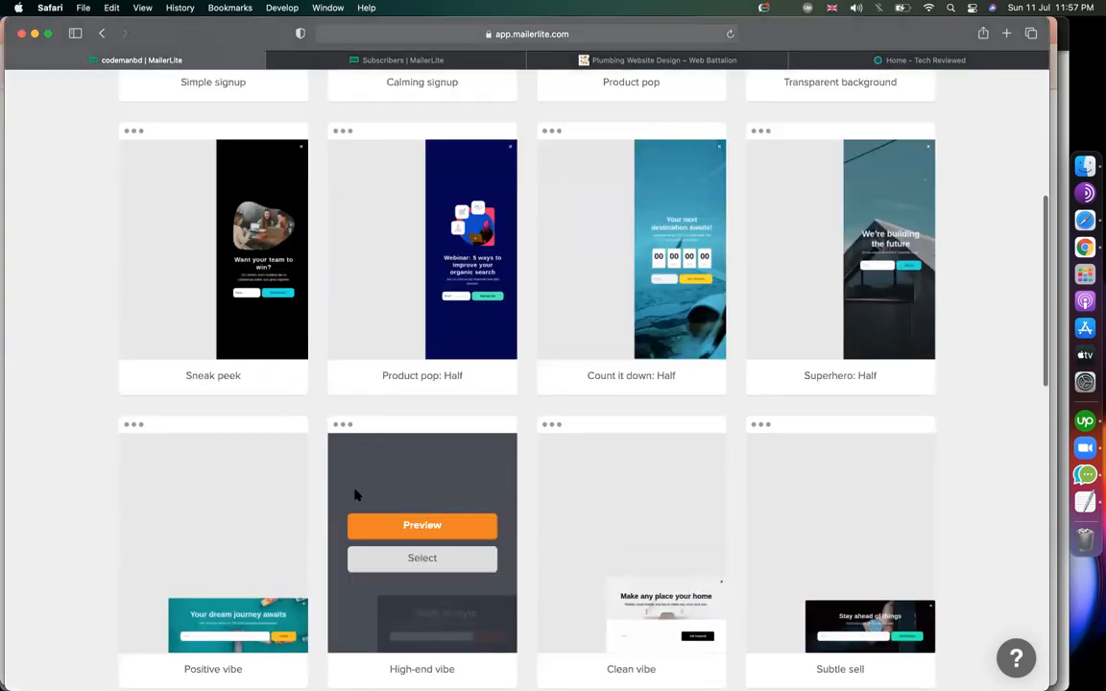
pyautogui.scroll(-4, 354, 494)
pyautogui.scroll(5, 203, 519)
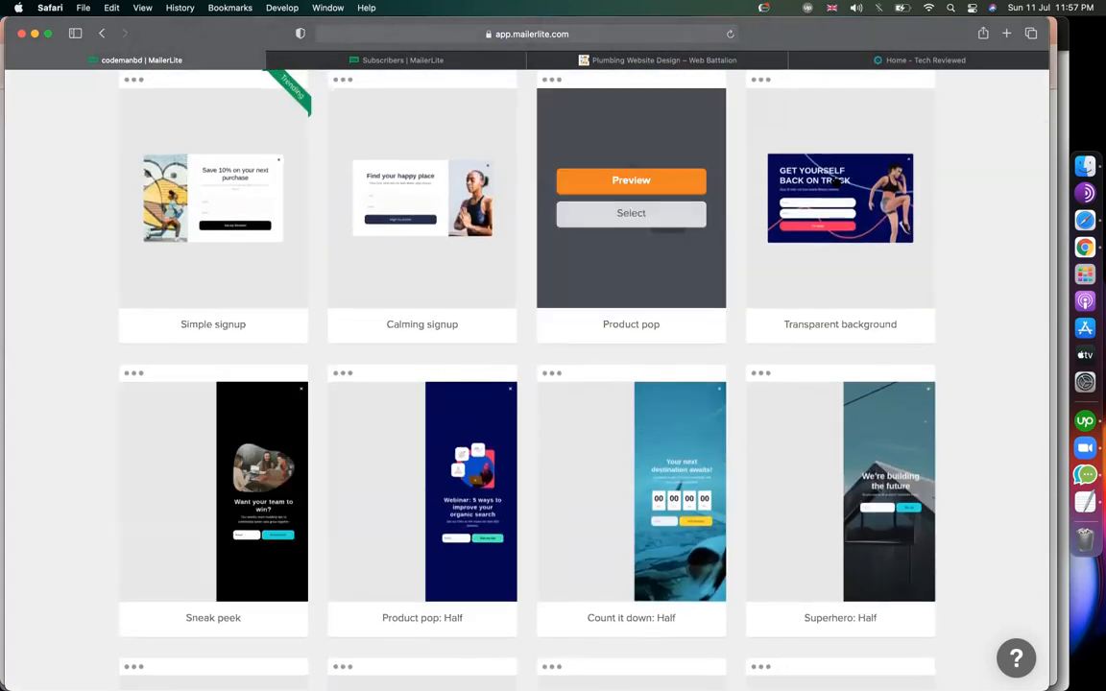
pyautogui.click(858, 63)
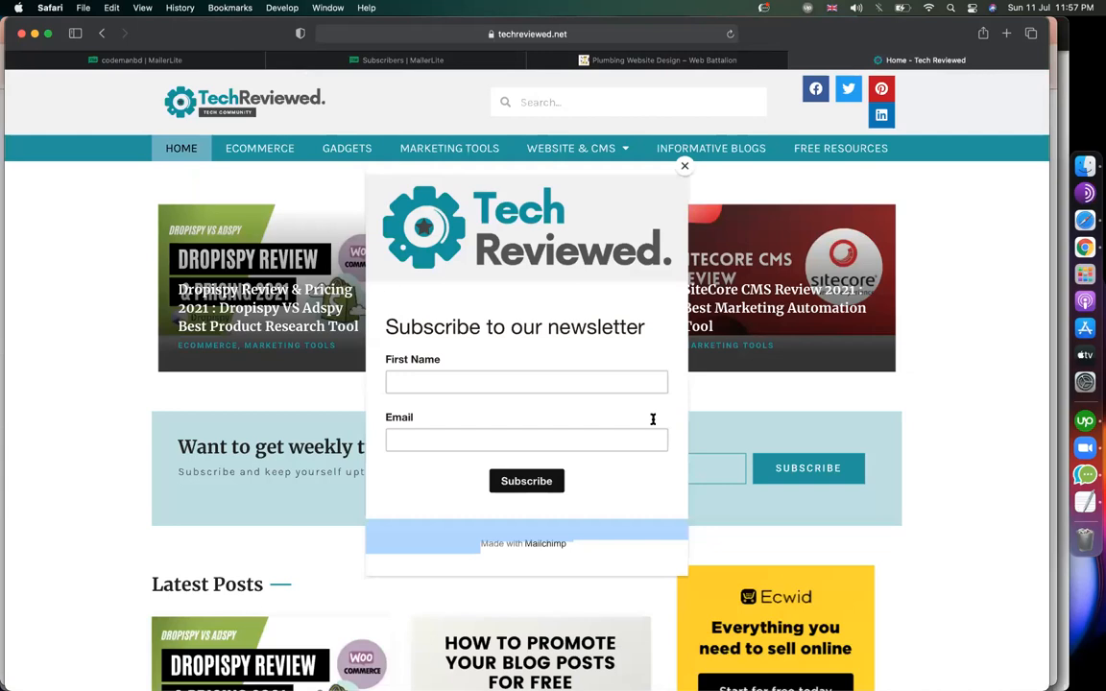
pyautogui.click(159, 61)
pyautogui.scroll(-3, 184, 325)
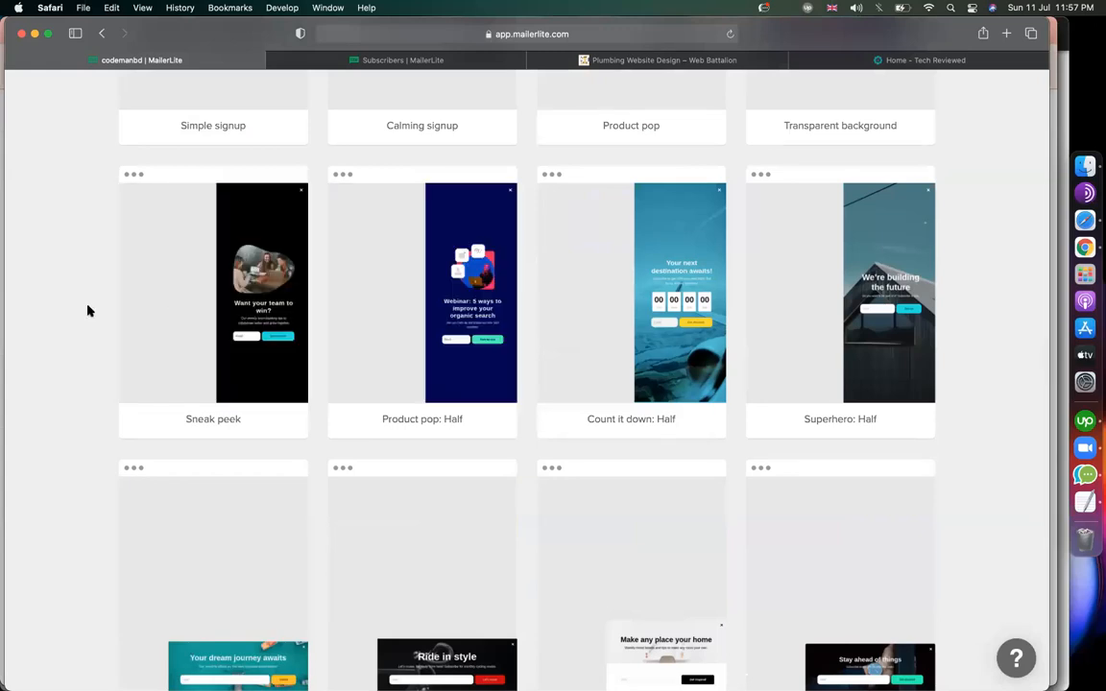
pyautogui.scroll(-4, 87, 310)
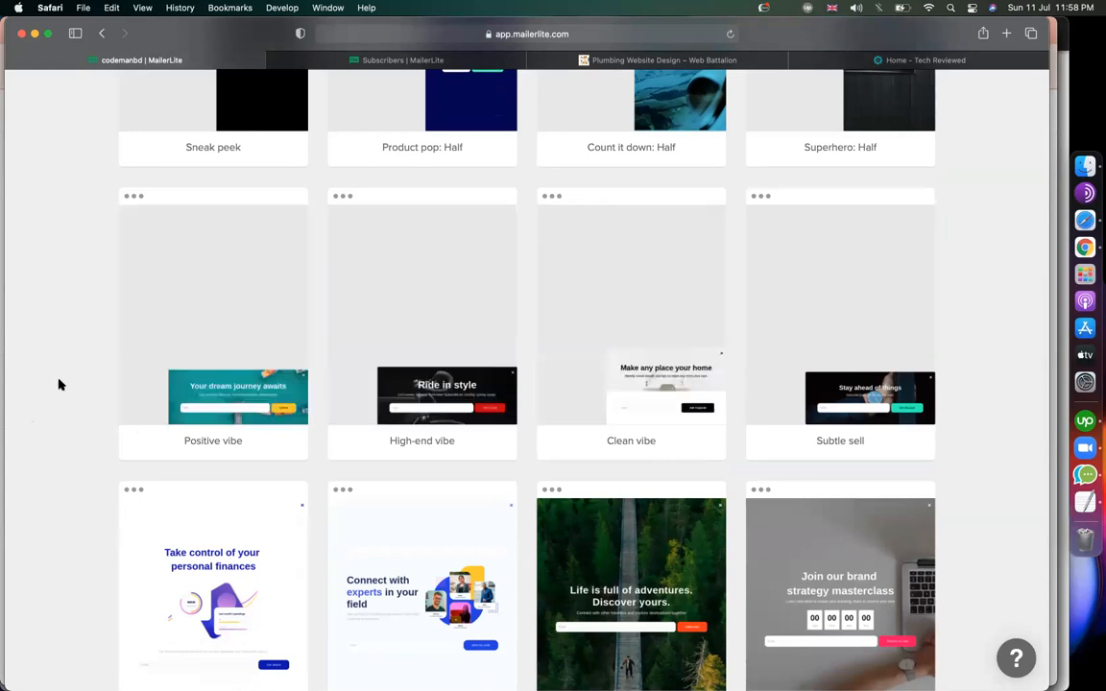
pyautogui.scroll(-6, 73, 408)
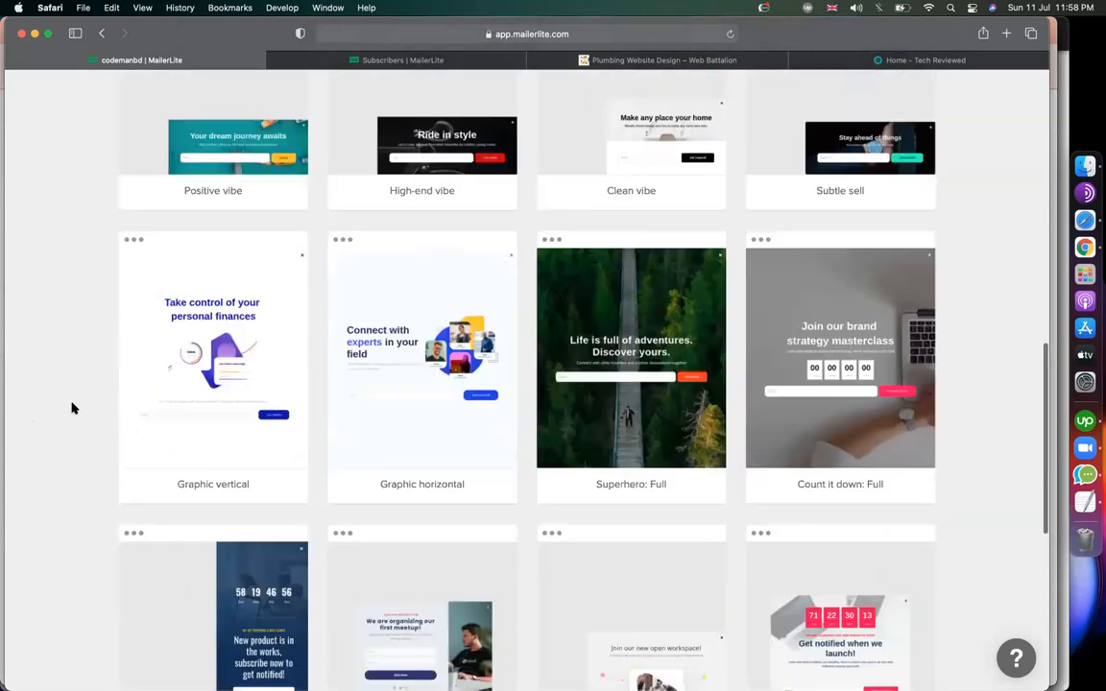
pyautogui.scroll(3, 72, 409)
pyautogui.scroll(-10, 72, 409)
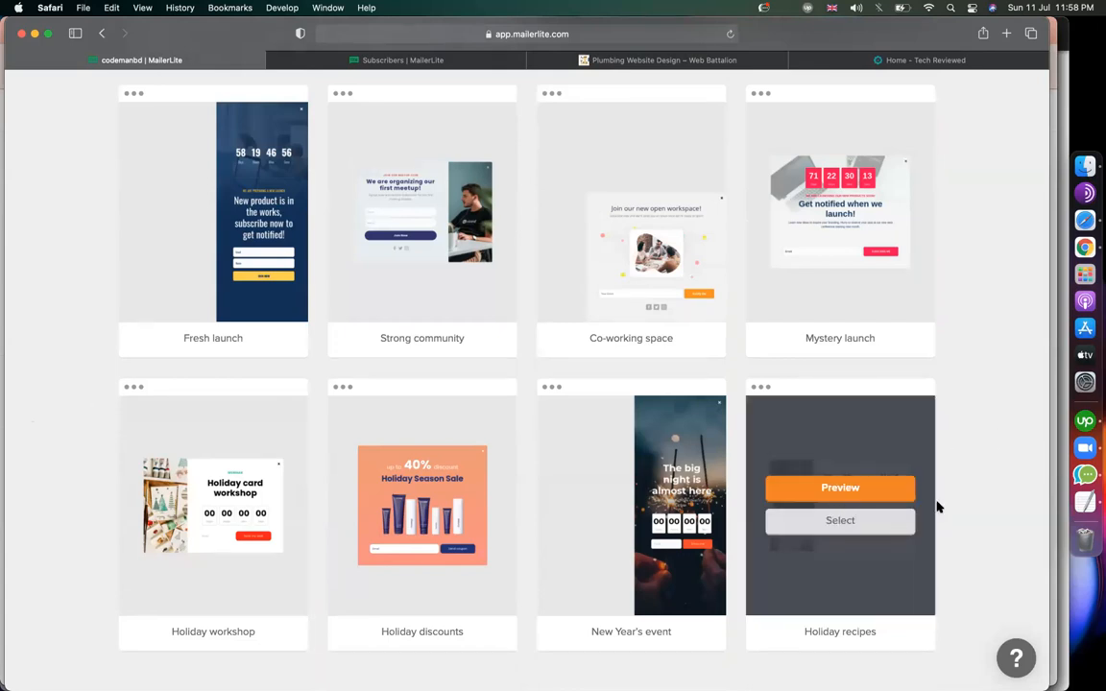
pyautogui.click(842, 521)
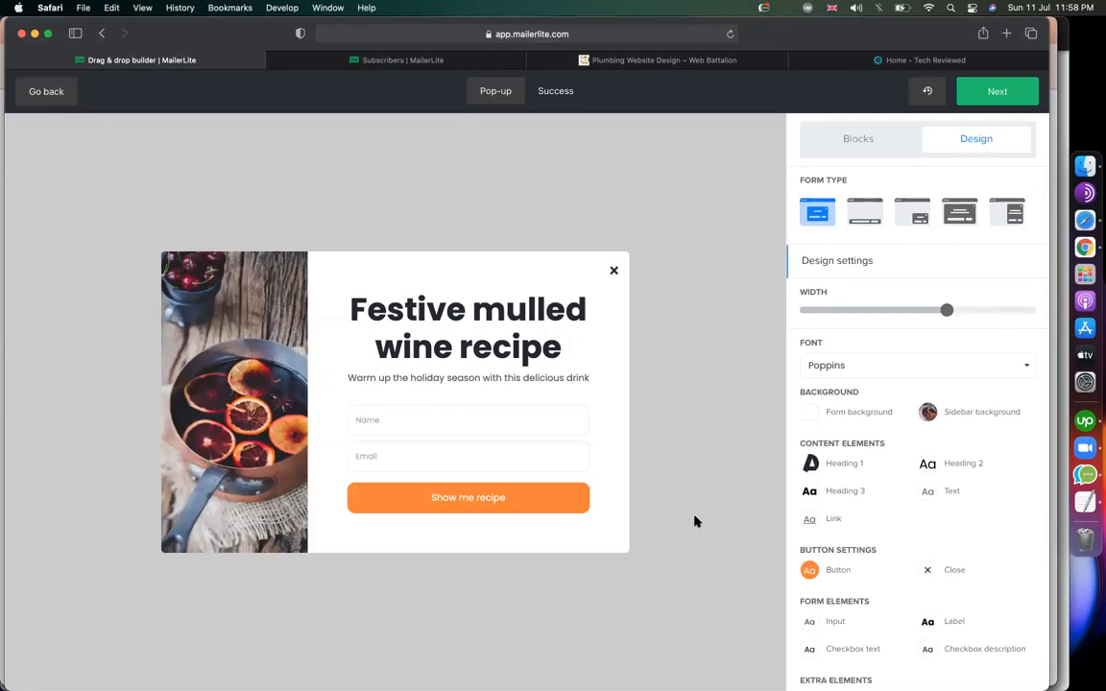
# Replace the mulled wine heading with 'Subscribe now', then try the Name and Email form below.
pyautogui.click(426, 316)
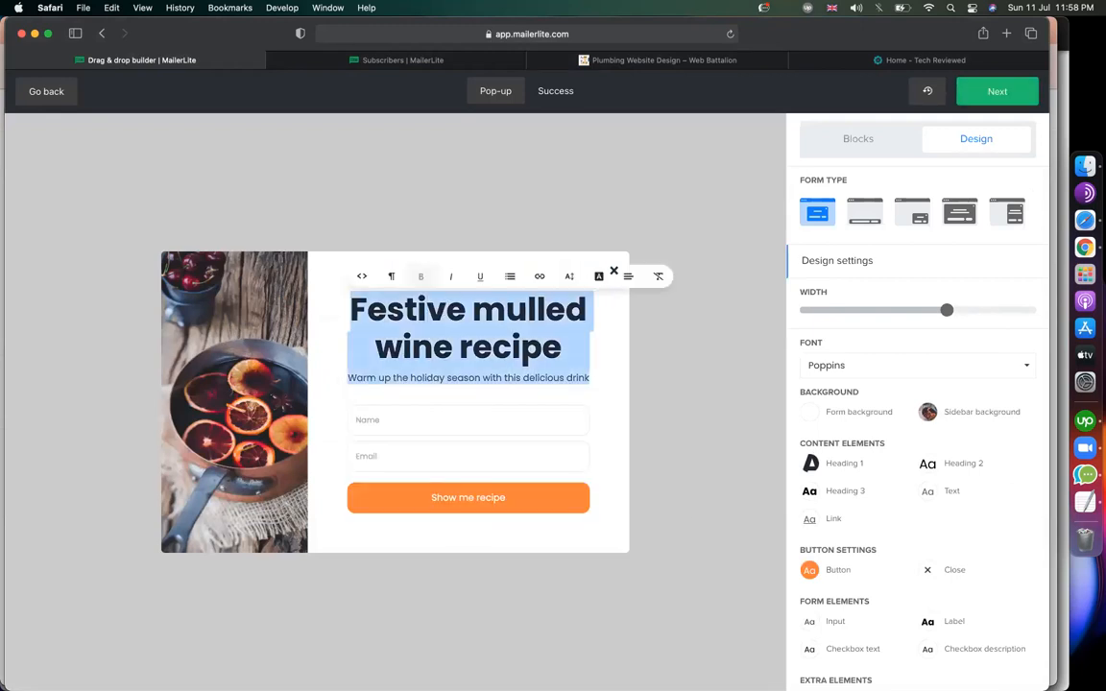
pyautogui.write('Sub')
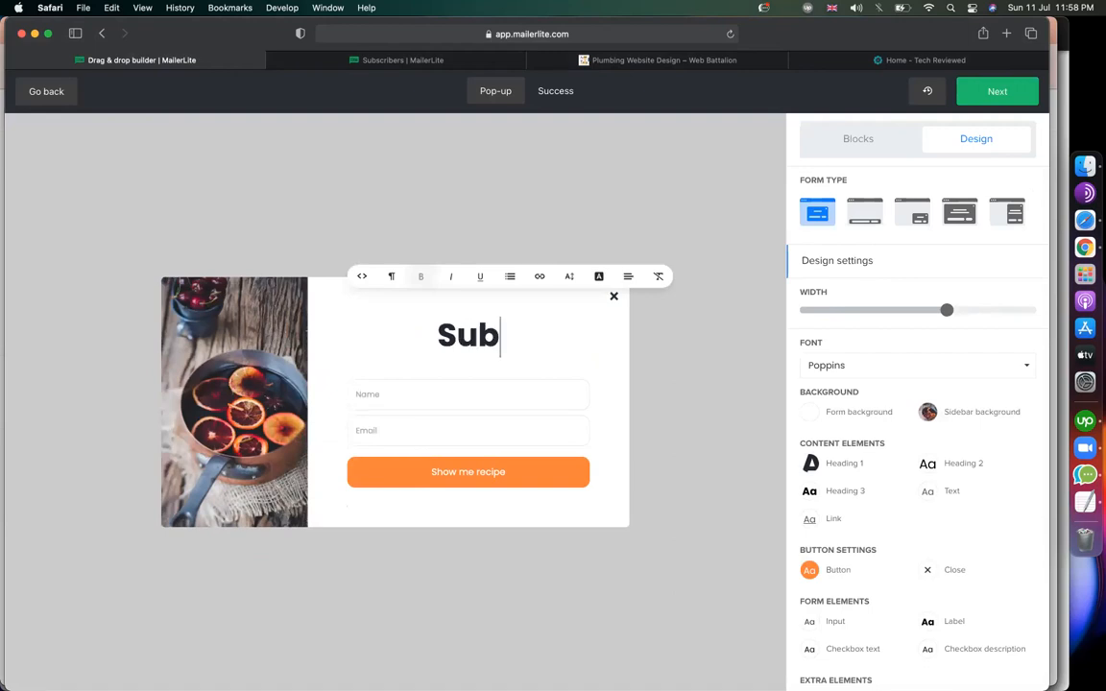
pyautogui.write('scribe ')
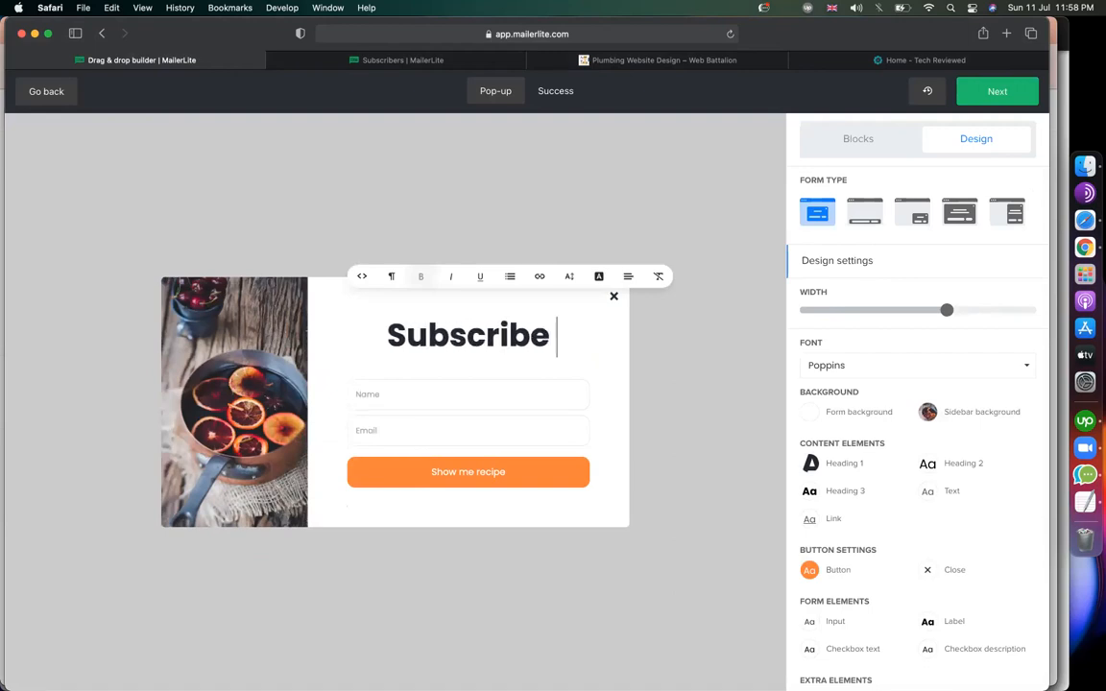
pyautogui.write('now')
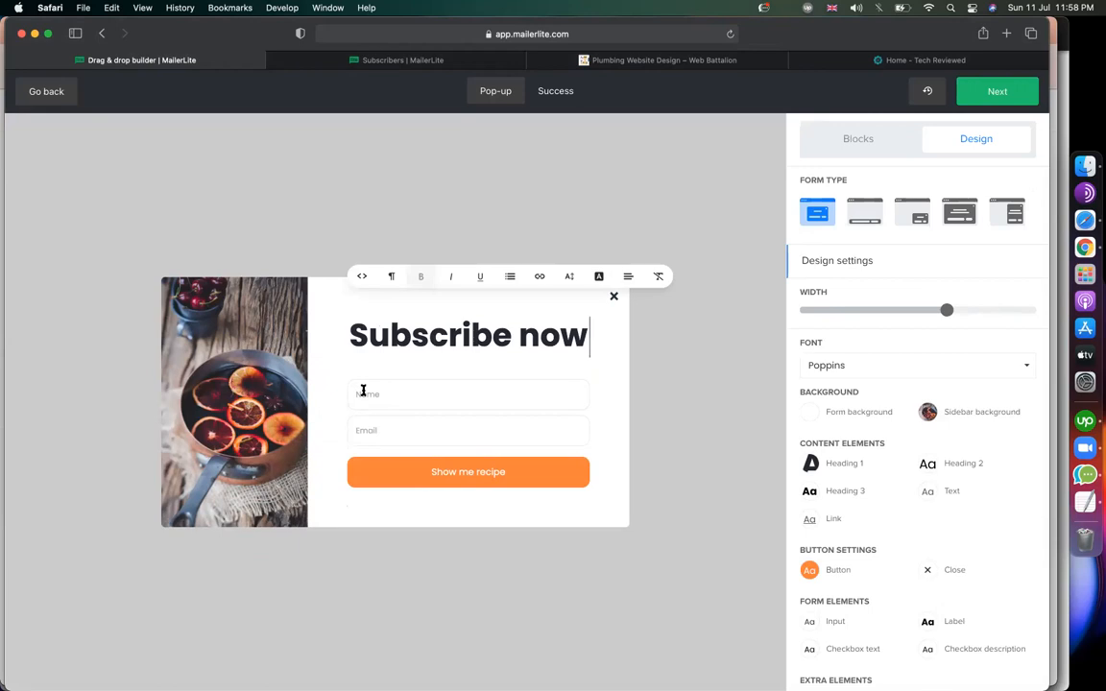
pyautogui.click(372, 395)
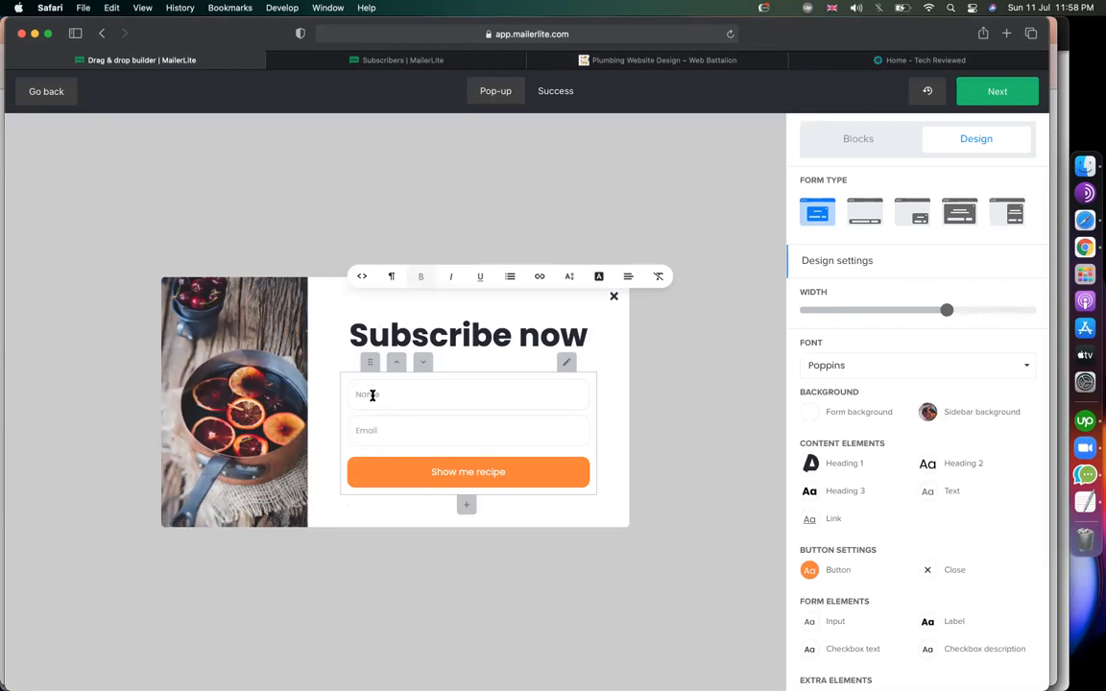
pyautogui.click(381, 463)
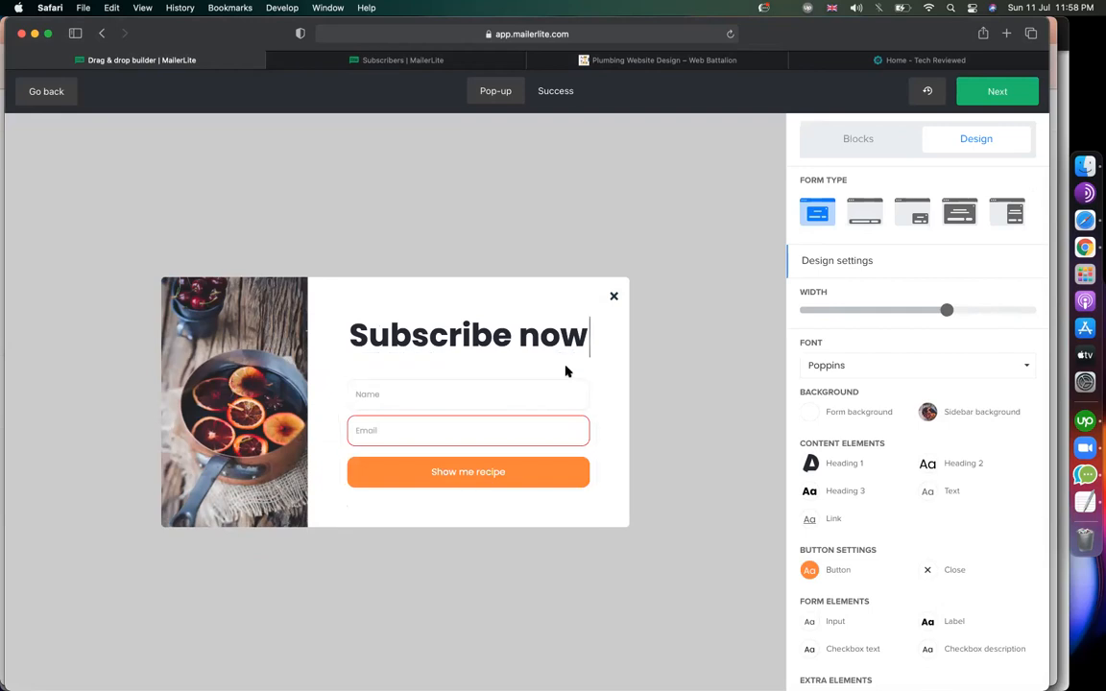
pyautogui.click(558, 390)
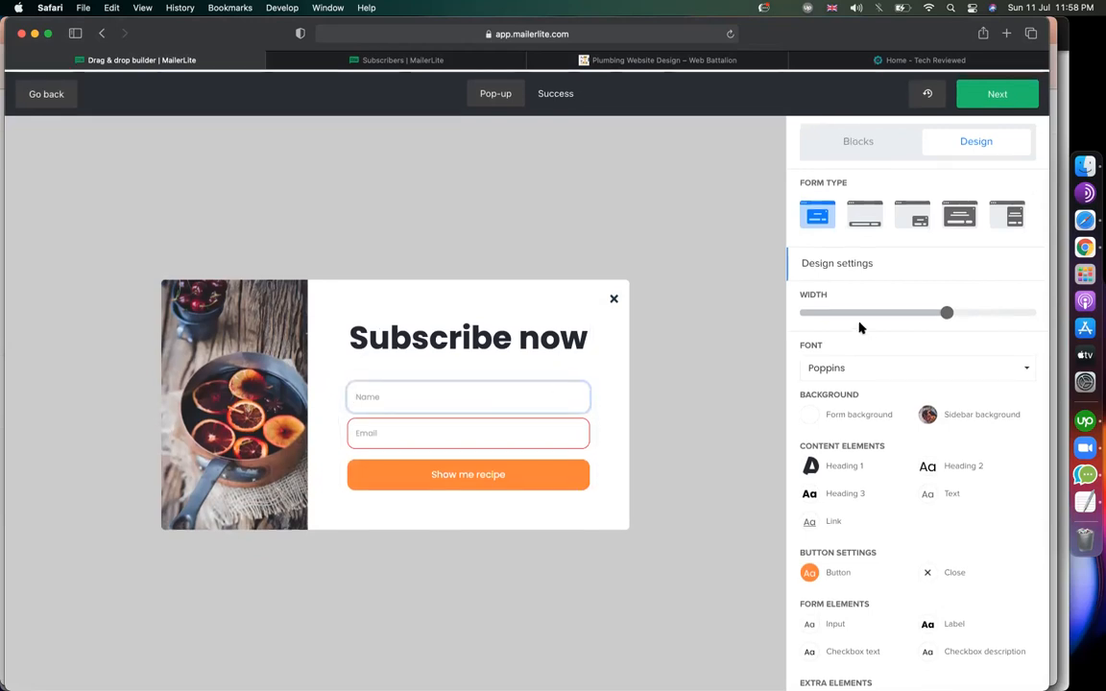
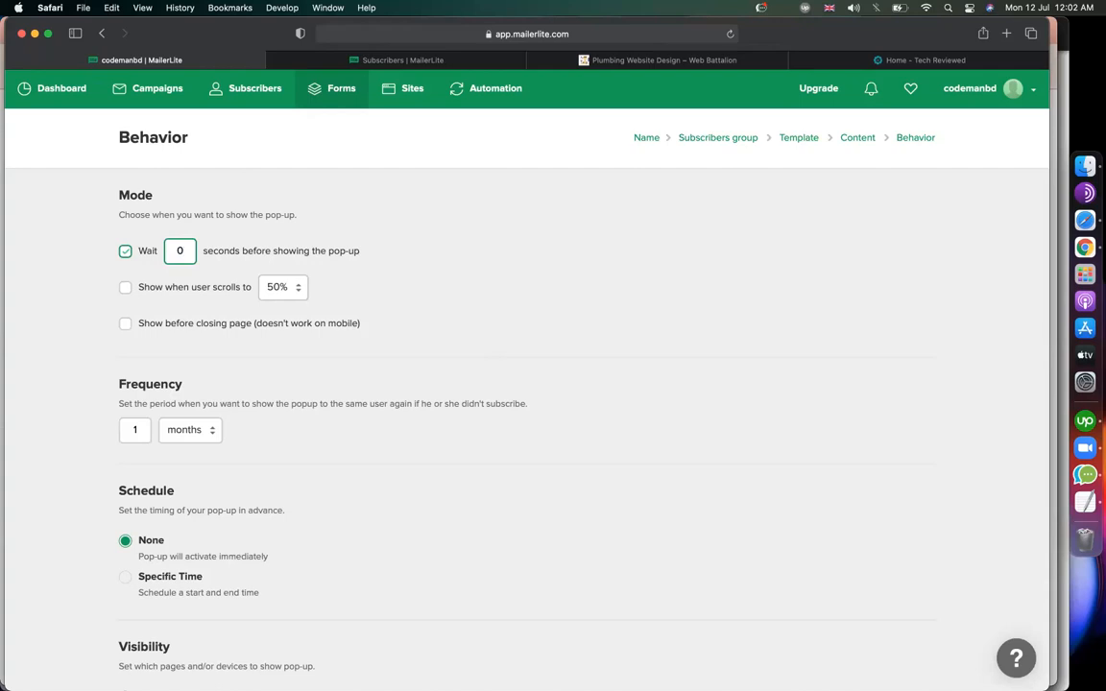
# Set the pop-up to appear after 100% scroll, comparing it with the live Tech Reviewed site.
pyautogui.click(456, 236)
pyautogui.click(922, 60)
pyautogui.scroll(-15, 801, 239)
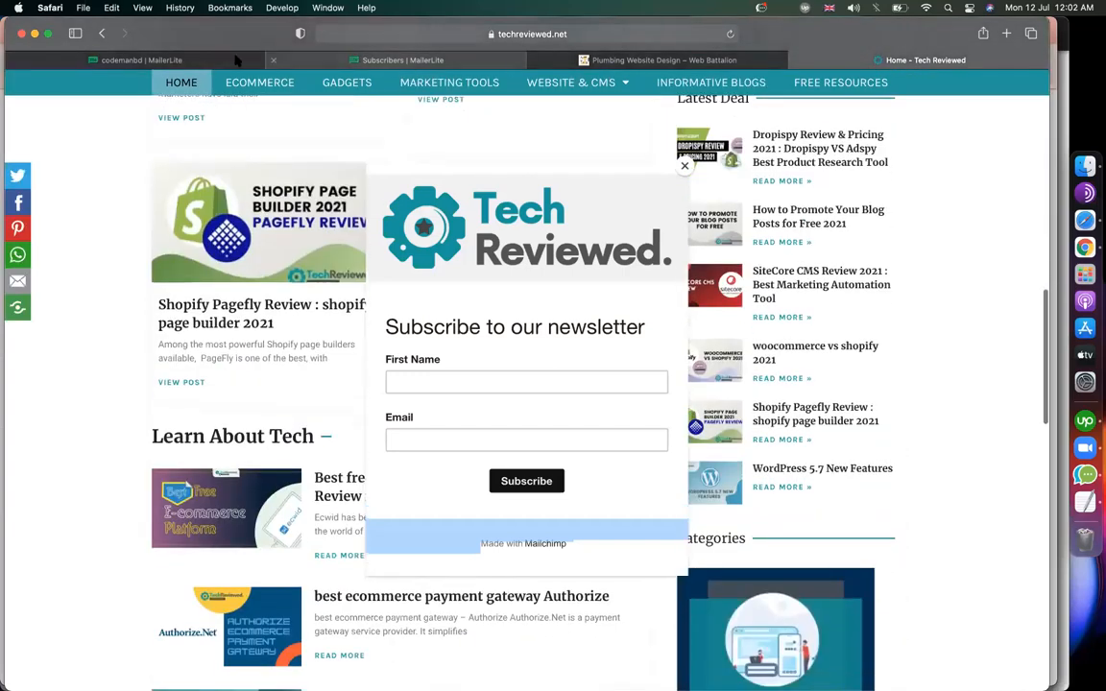
pyautogui.click(142, 59)
pyautogui.click(124, 288)
pyautogui.click(272, 290)
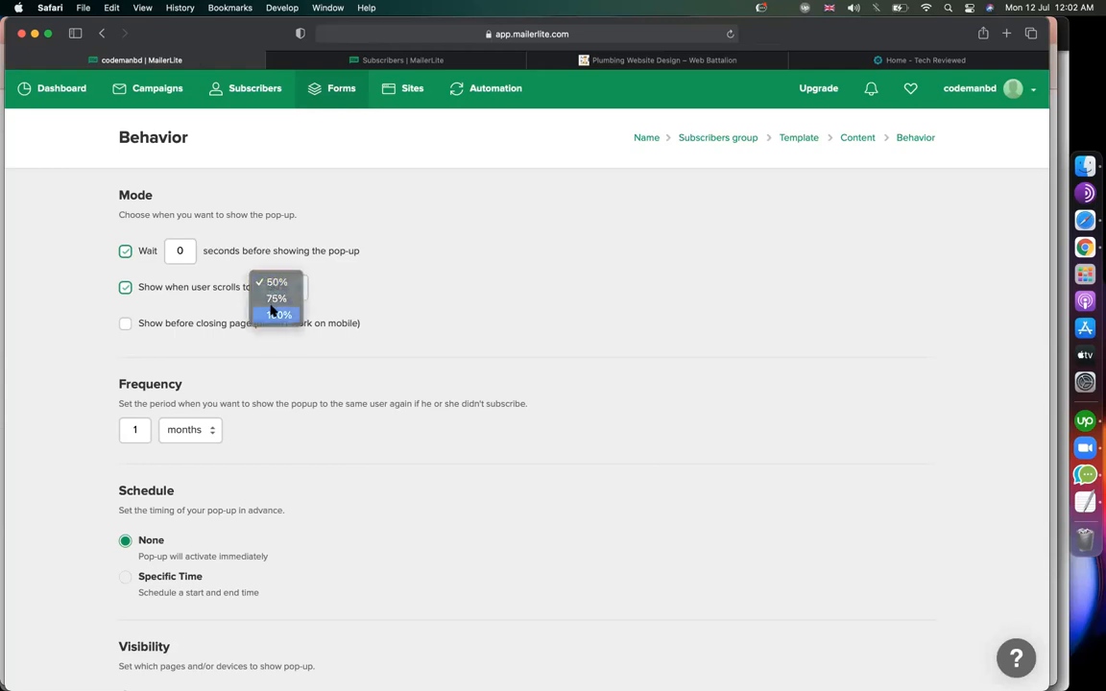
pyautogui.click(272, 309)
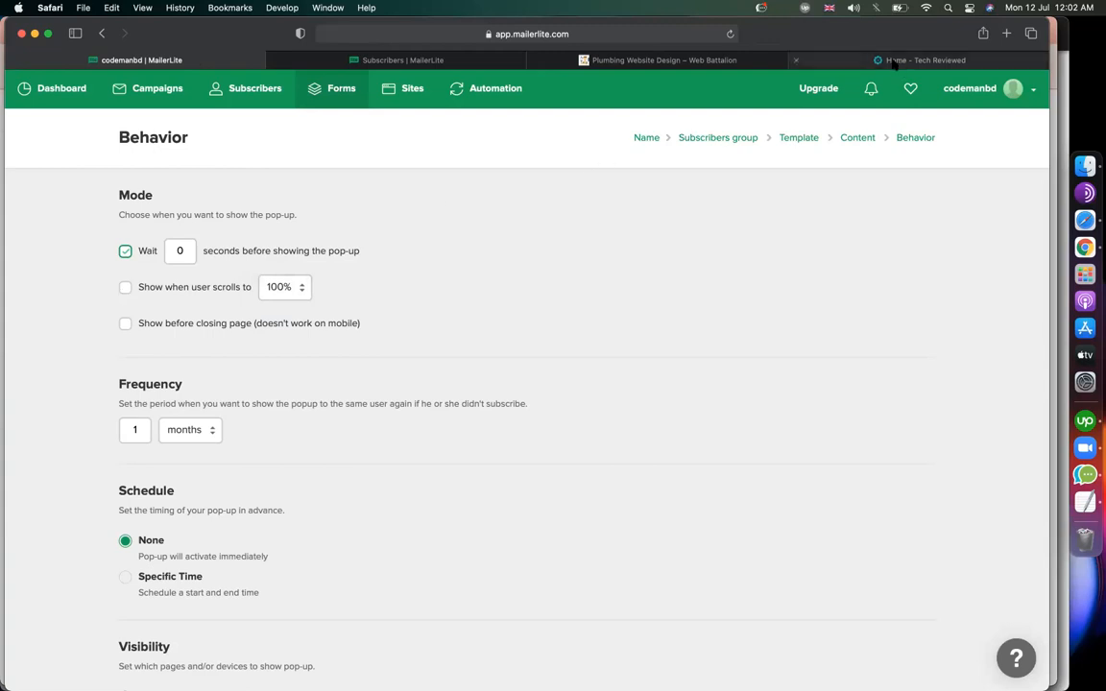
pyautogui.click(810, 60)
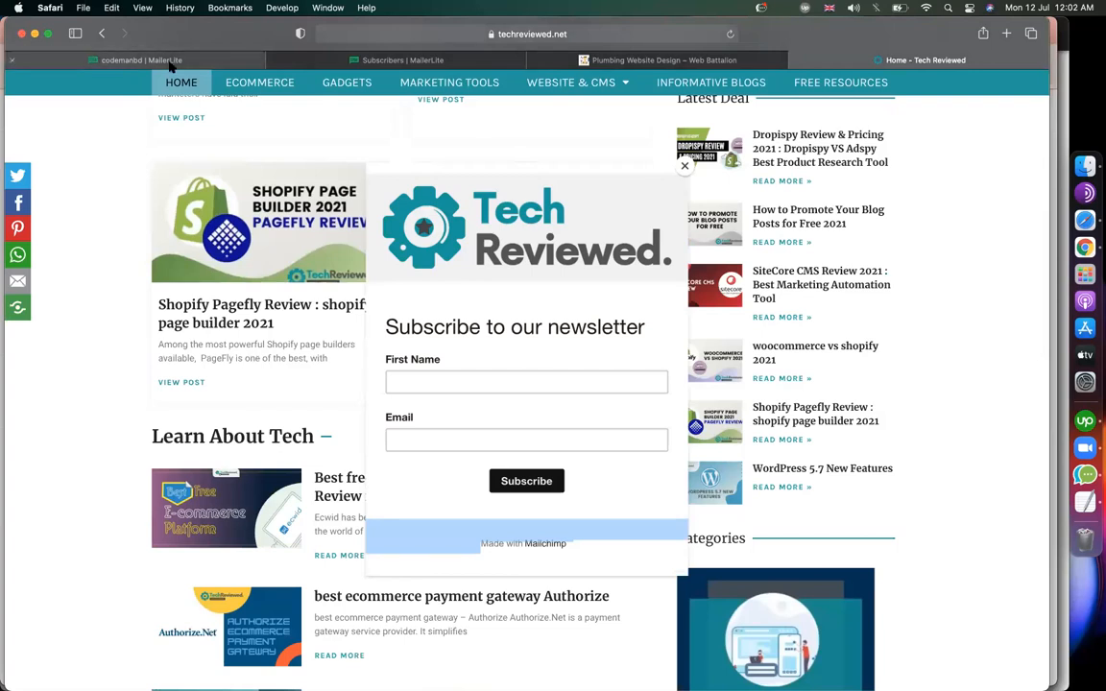
pyautogui.click(154, 59)
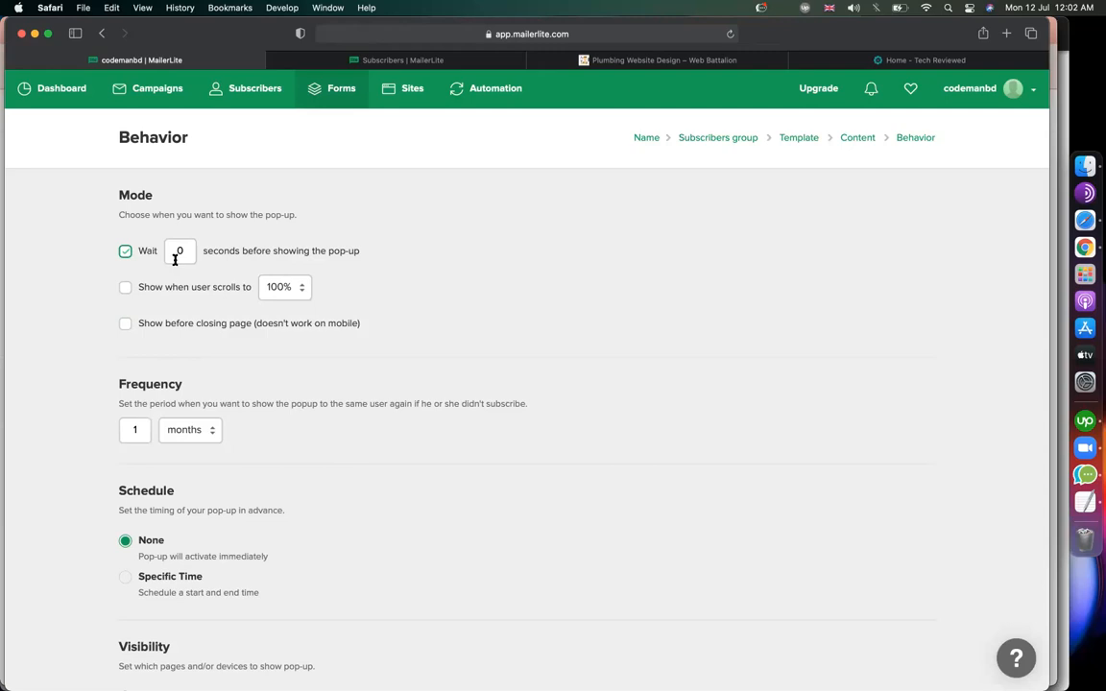
# Review the behavior settings against the live site, then save them and continue to Install tracker.
pyautogui.scroll(-2, 186, 347)
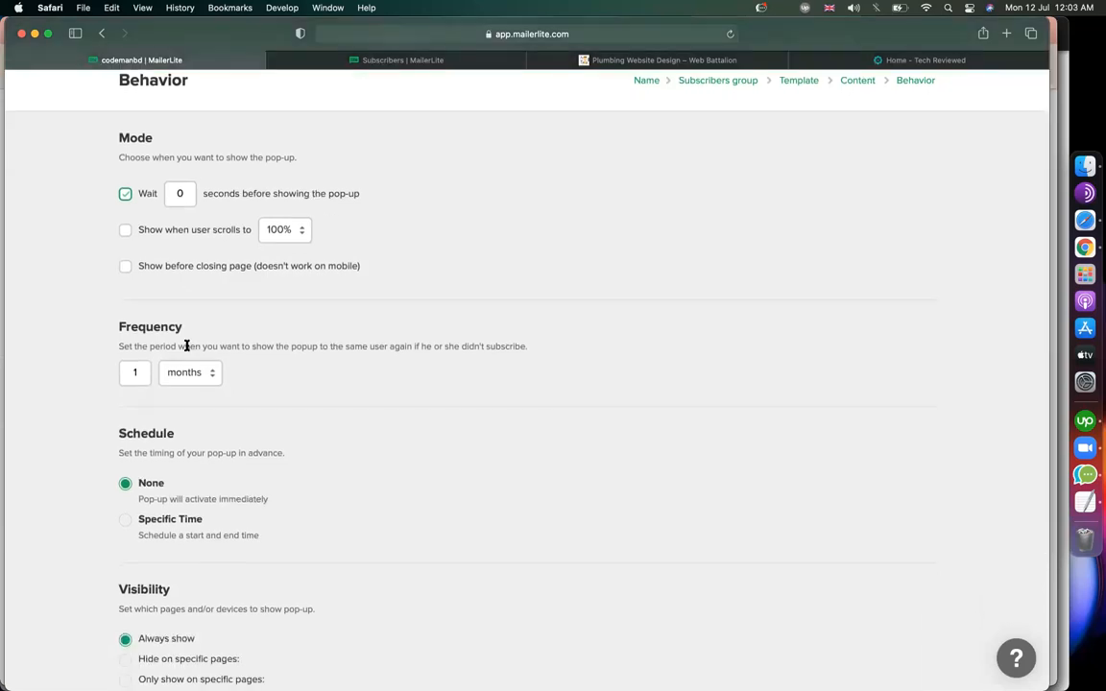
pyautogui.scroll(-5, 187, 346)
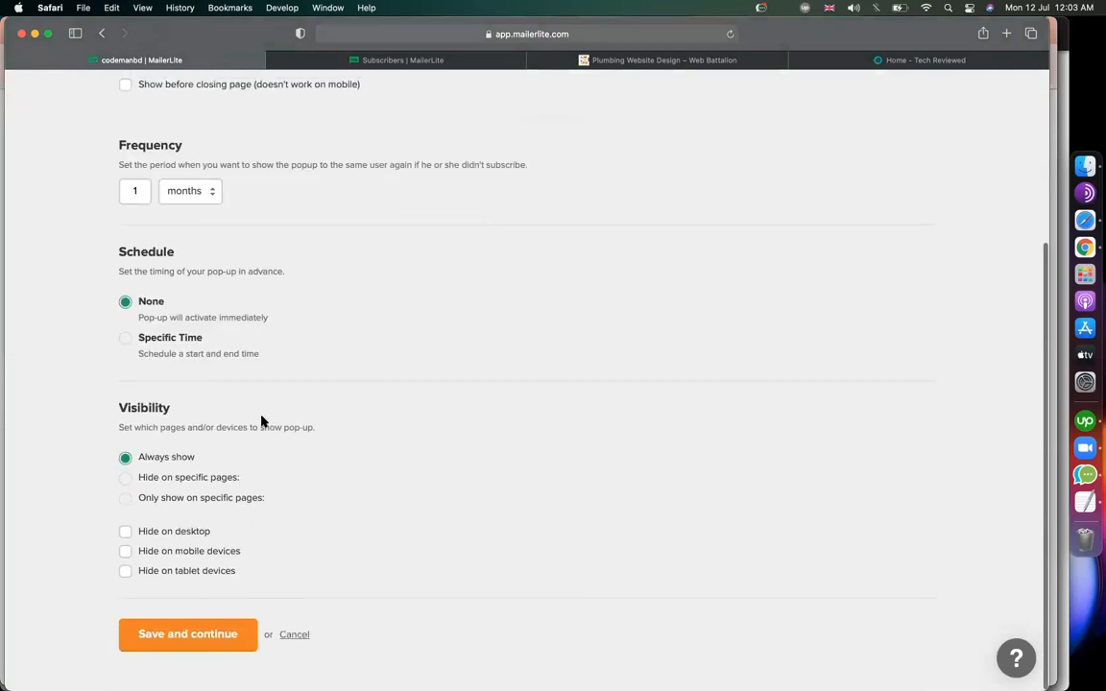
pyautogui.scroll(7, 261, 422)
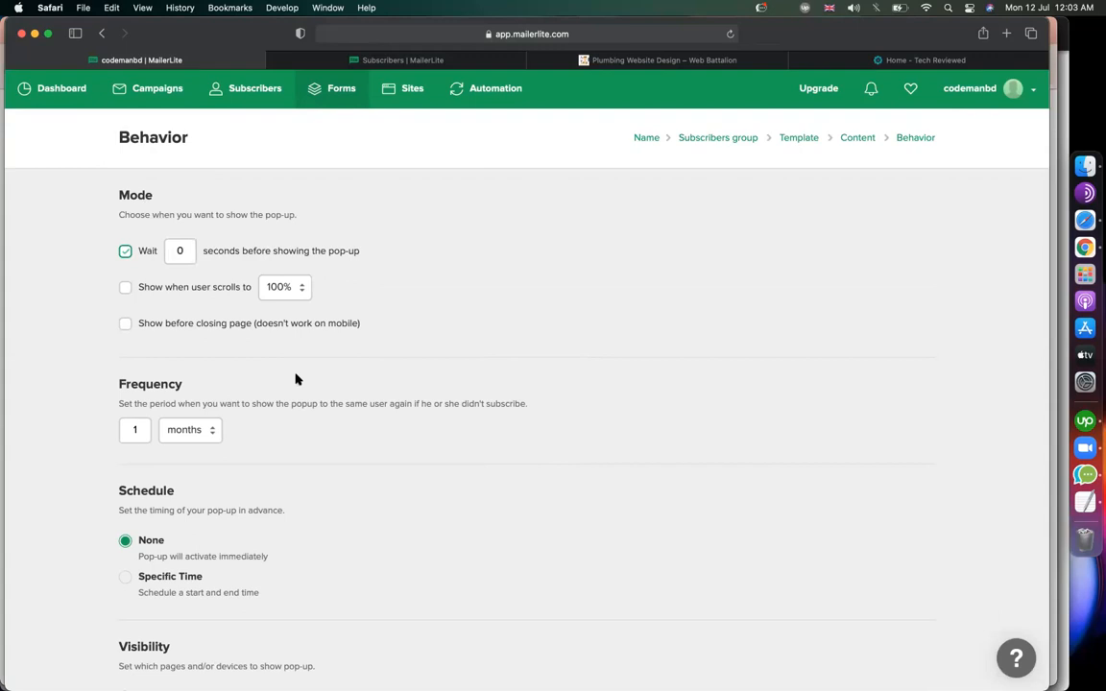
pyautogui.click(851, 63)
pyautogui.scroll(-10, 727, 288)
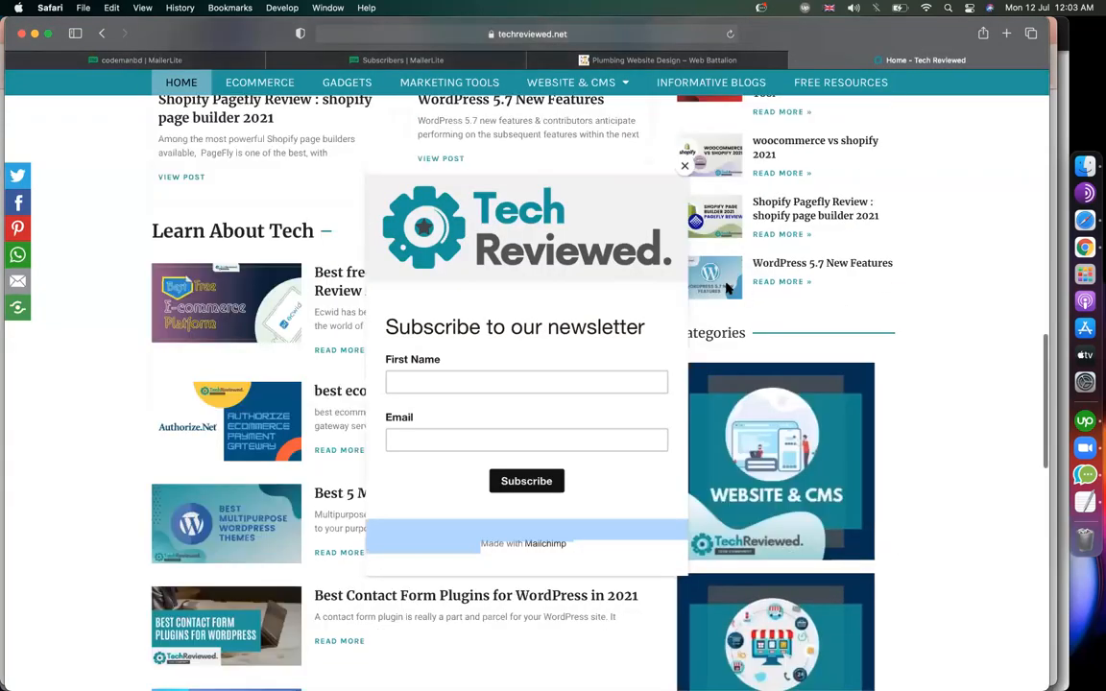
pyautogui.scroll(8, 727, 288)
pyautogui.scroll(8, 727, 288)
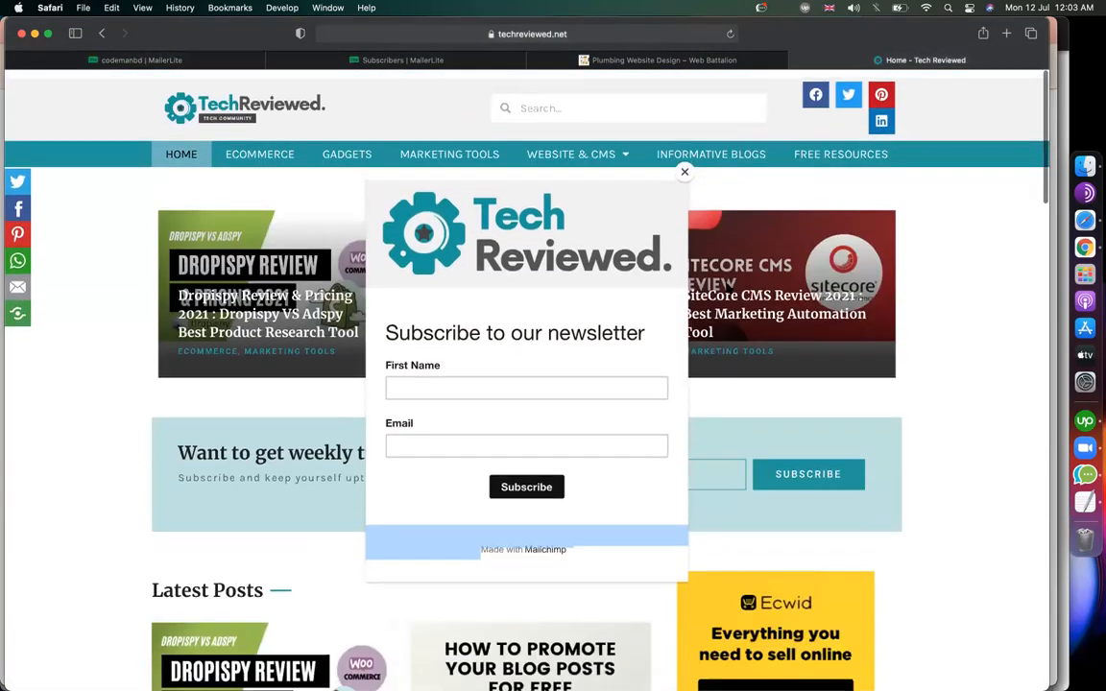
pyautogui.scroll(-4, 727, 288)
pyautogui.scroll(-8, 727, 288)
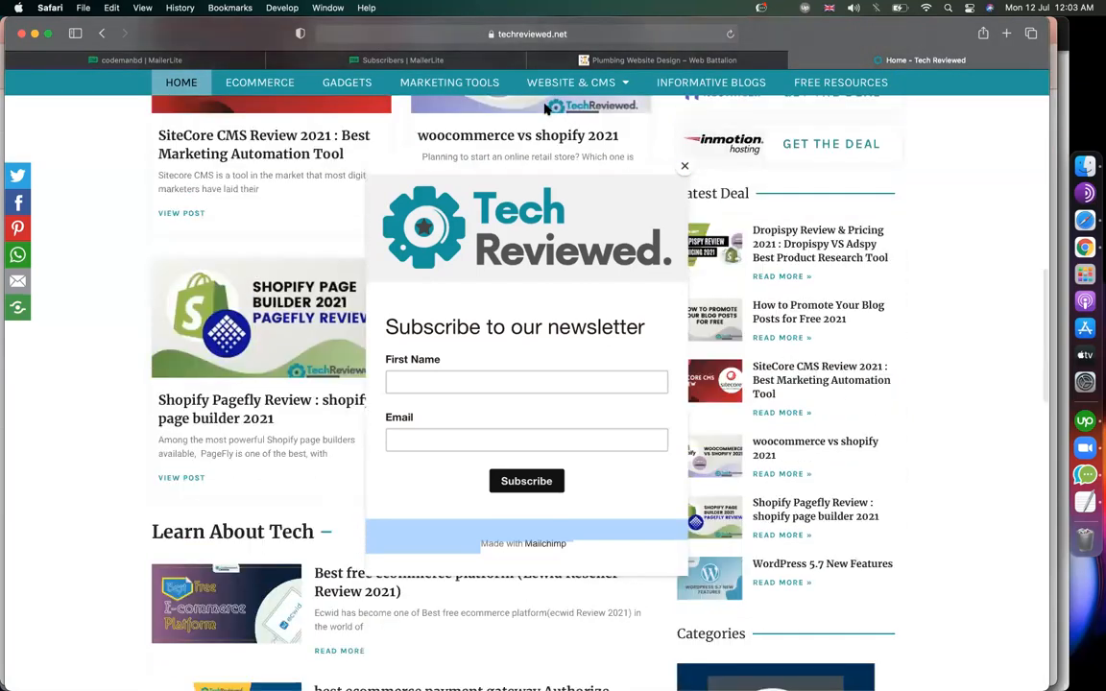
pyautogui.click(134, 61)
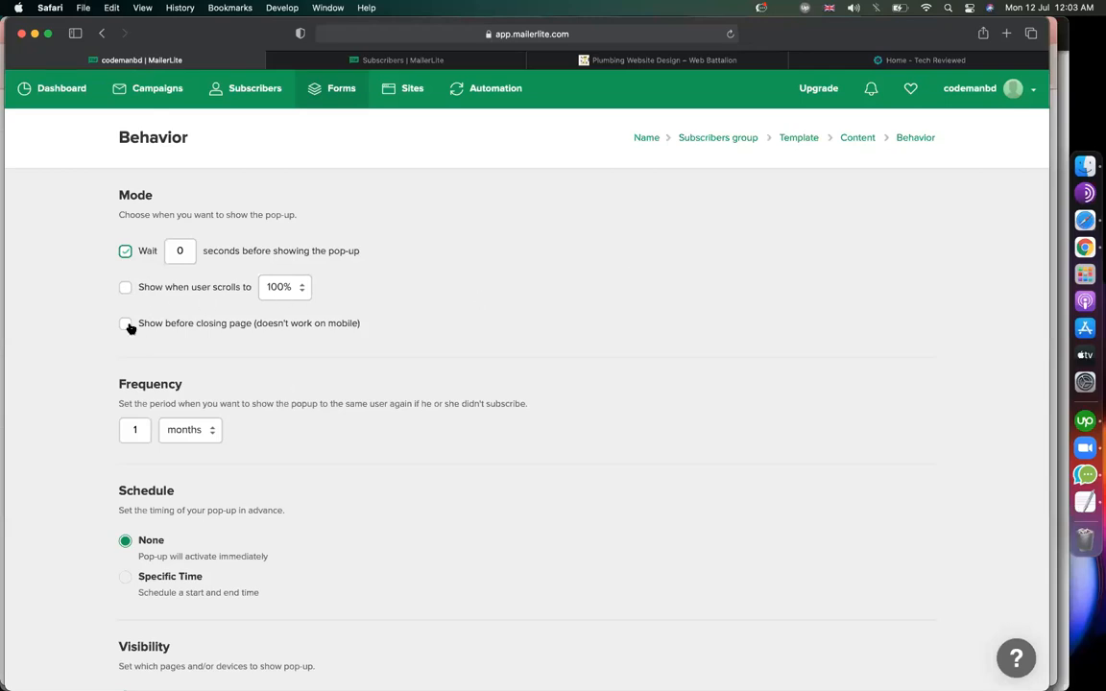
pyautogui.scroll(-5, 680, 384)
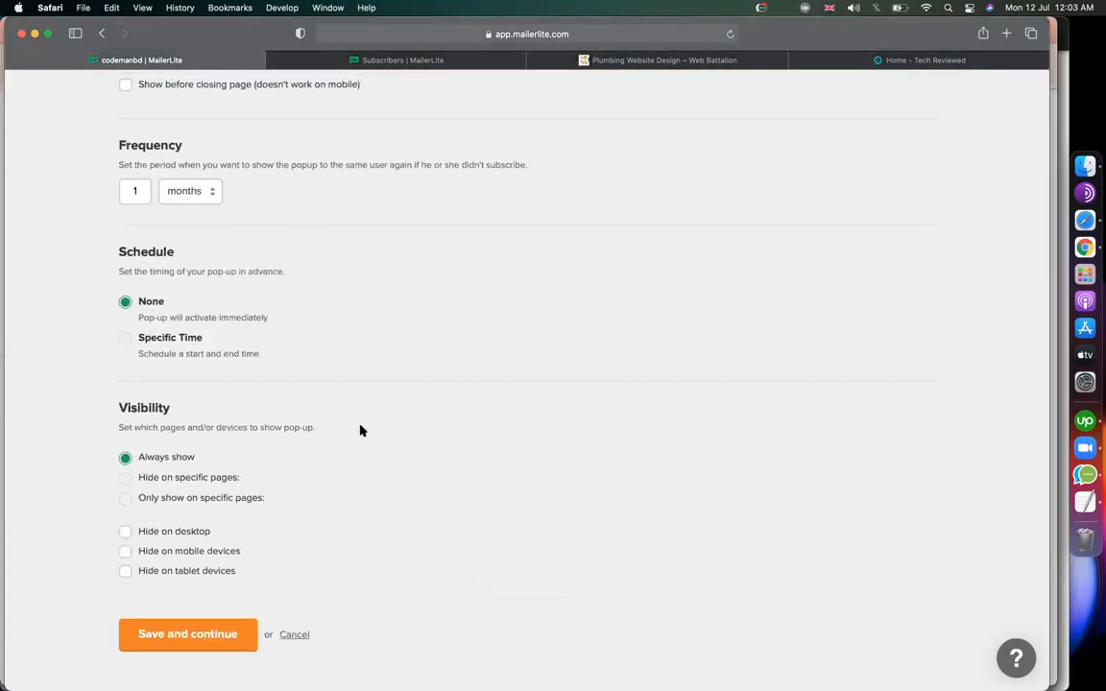
pyautogui.click(219, 625)
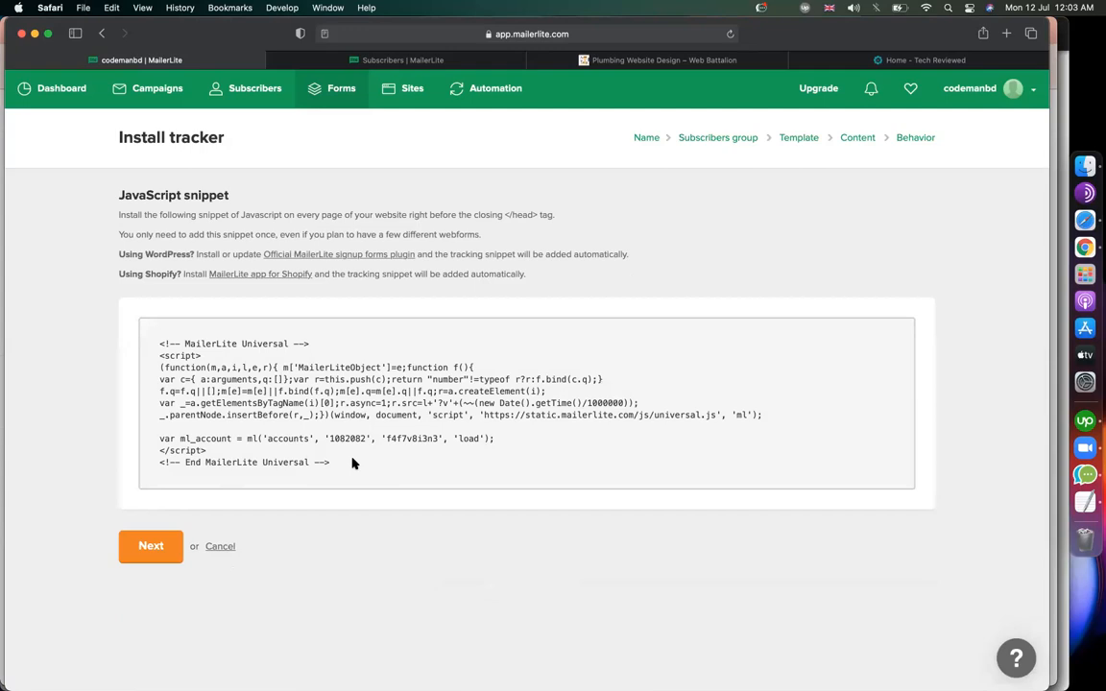
# Copy the entire JavaScript tracking snippet, which belongs before the site's </head> tag.
pyautogui.moveTo(328, 462); pyautogui.dragTo(317, 439)
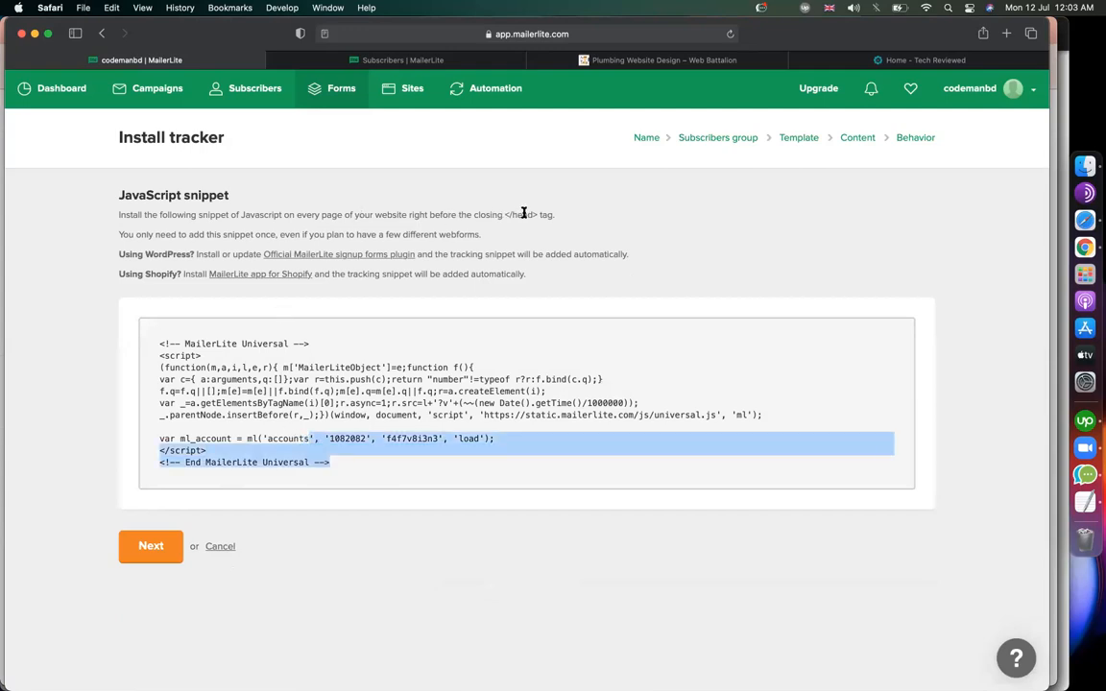
pyautogui.moveTo(507, 214); pyautogui.dragTo(538, 214)
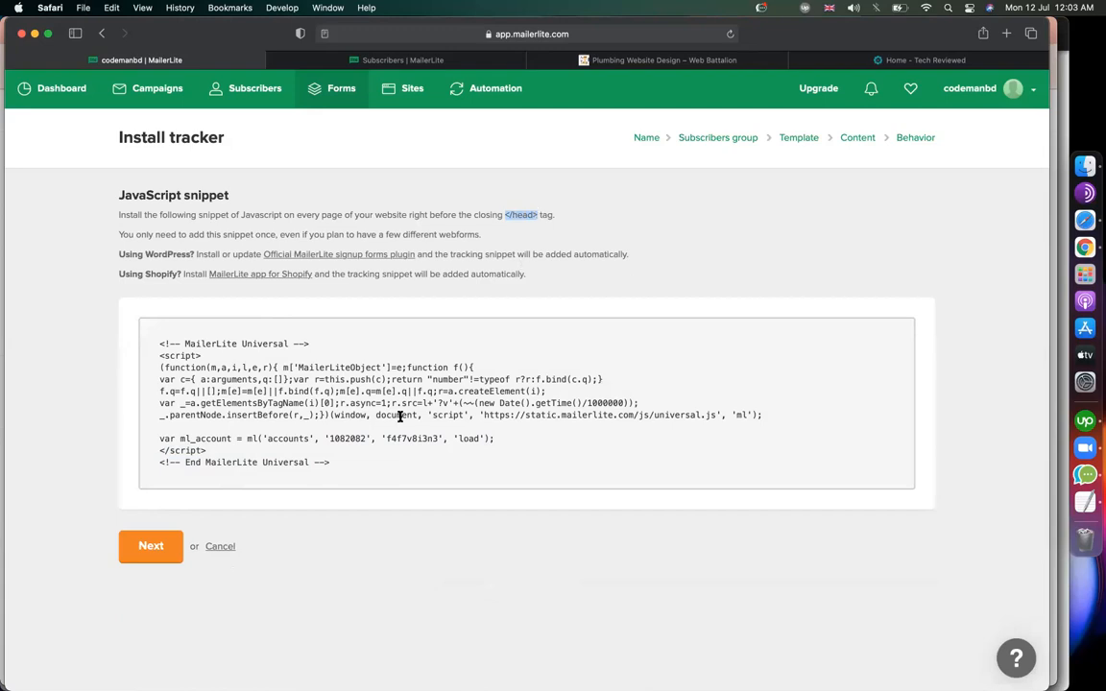
pyautogui.moveTo(330, 463); pyautogui.dragTo(154, 344)
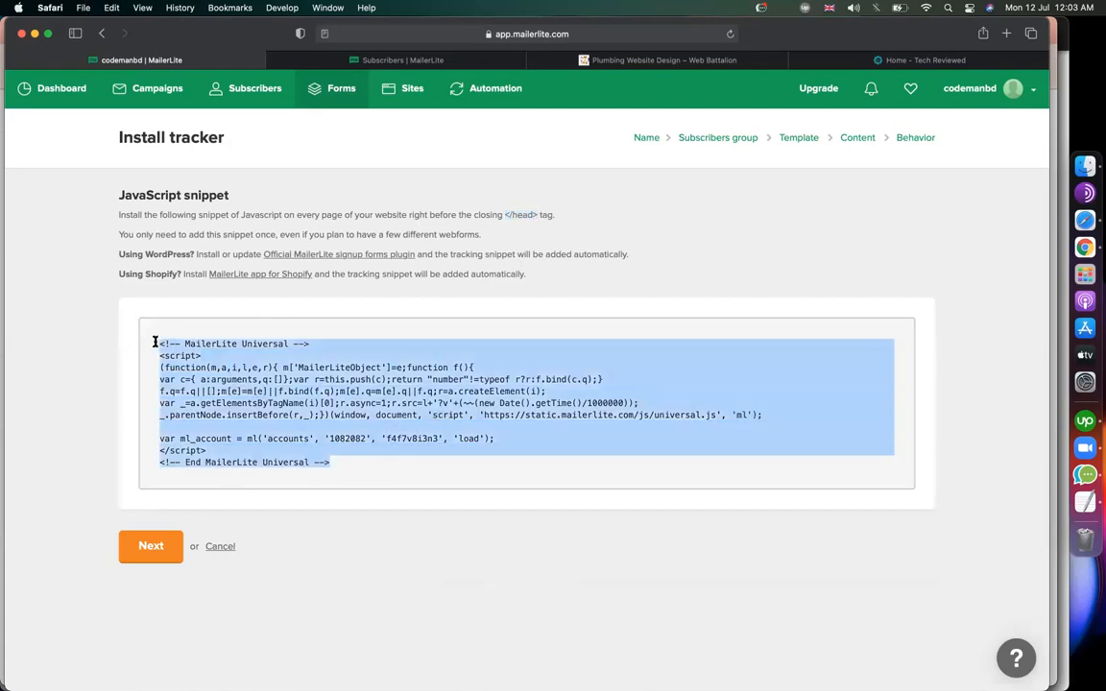
pyautogui.rightClick(227, 393)
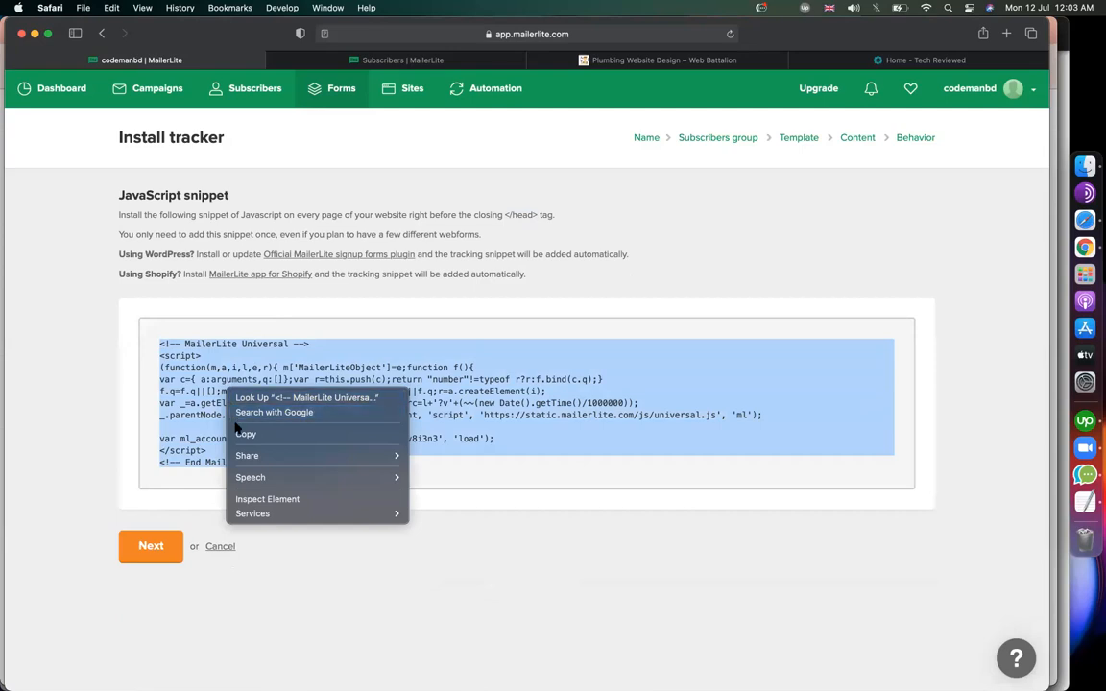
pyautogui.click(244, 434)
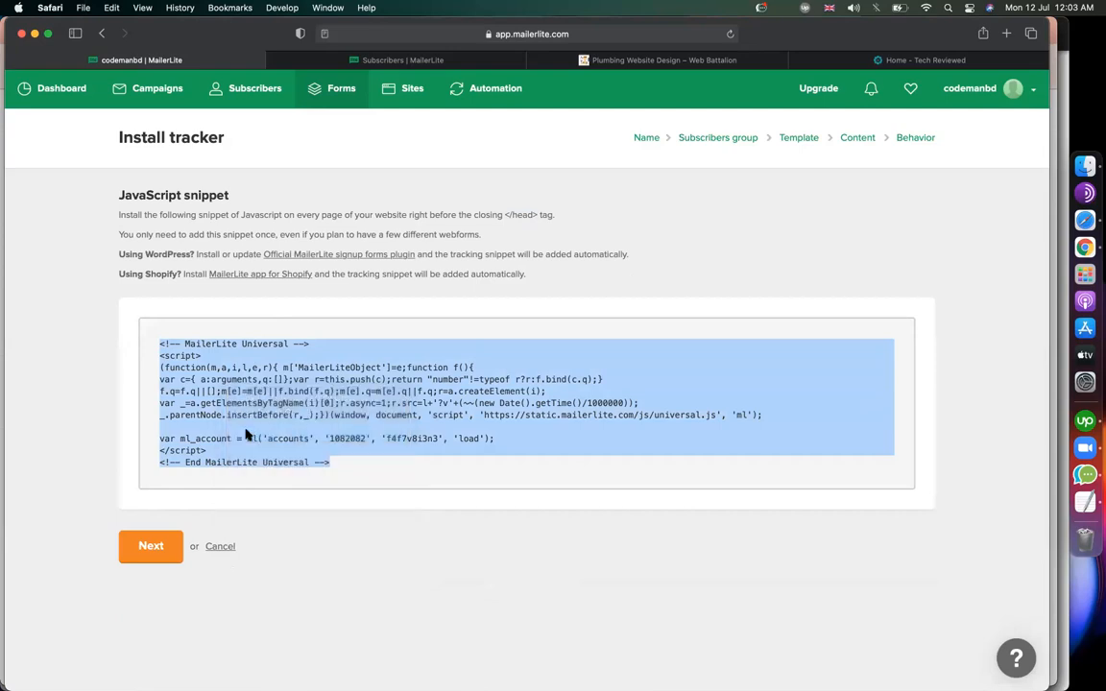
pyautogui.click(1057, 247)
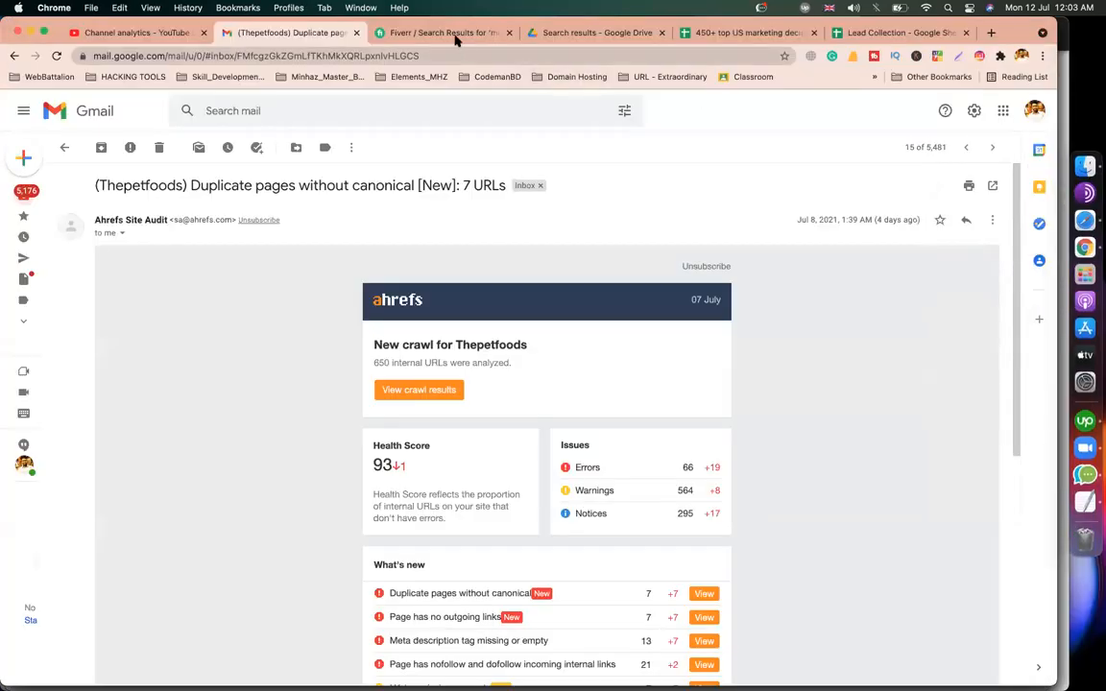
# Go to developerszone.net/wp-admin, pass the reCAPTCHA check, and log in to WordPress.
pyautogui.click(422, 32)
pyautogui.click(534, 33)
pyautogui.click(460, 54)
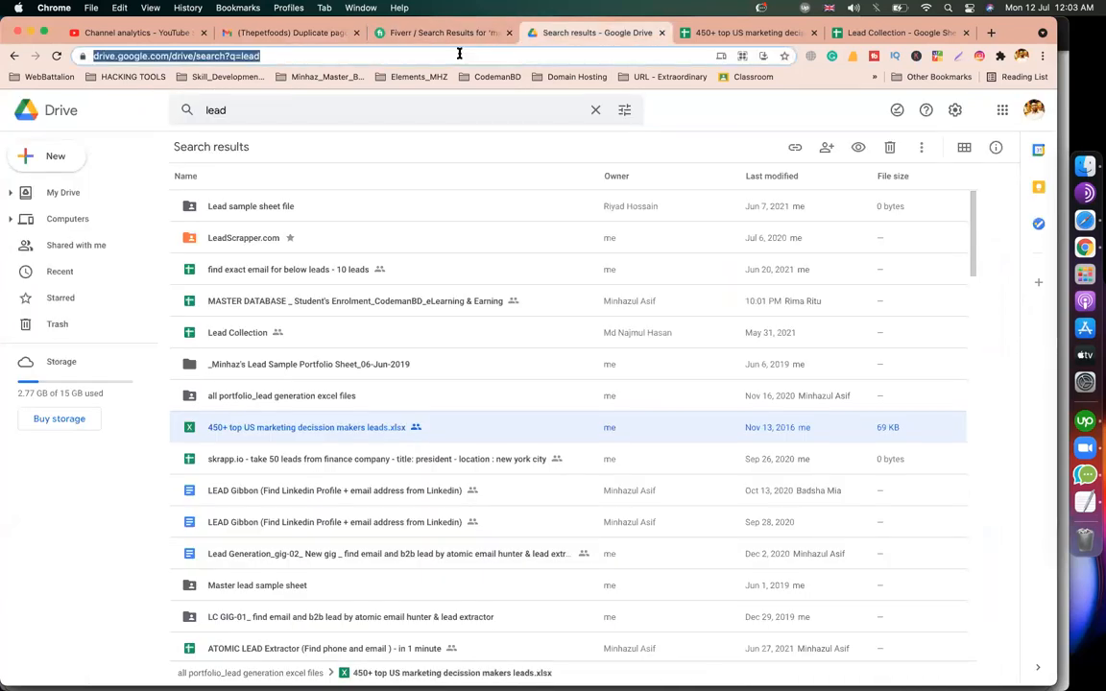
pyautogui.write('developerszone.net/')
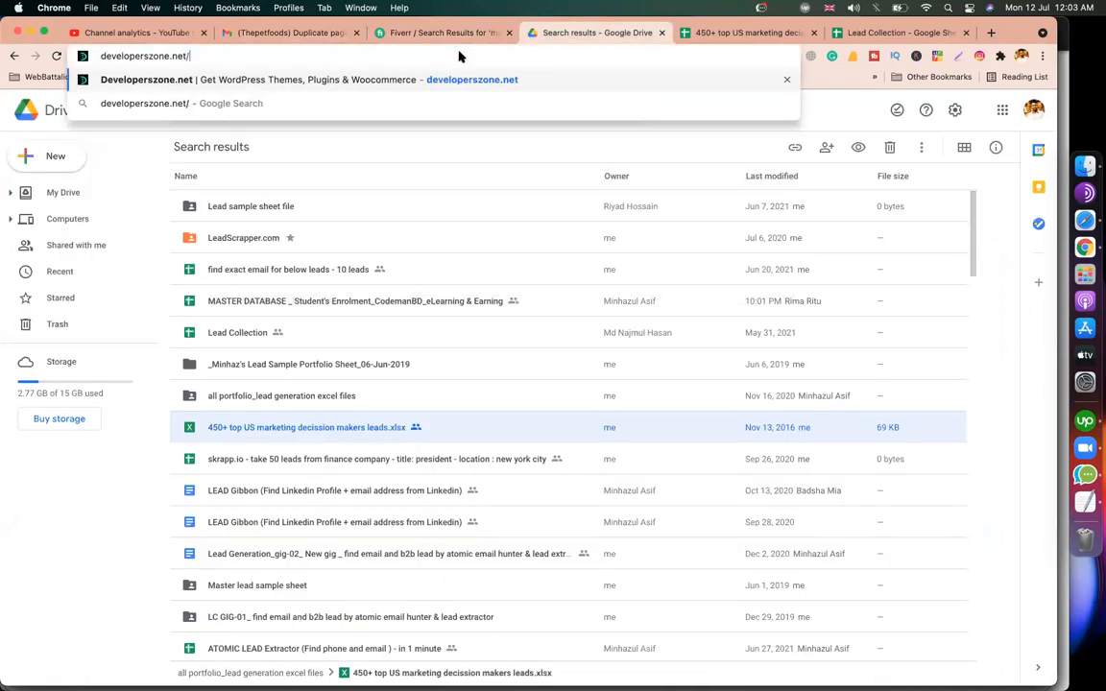
pyautogui.write('wp-admin')
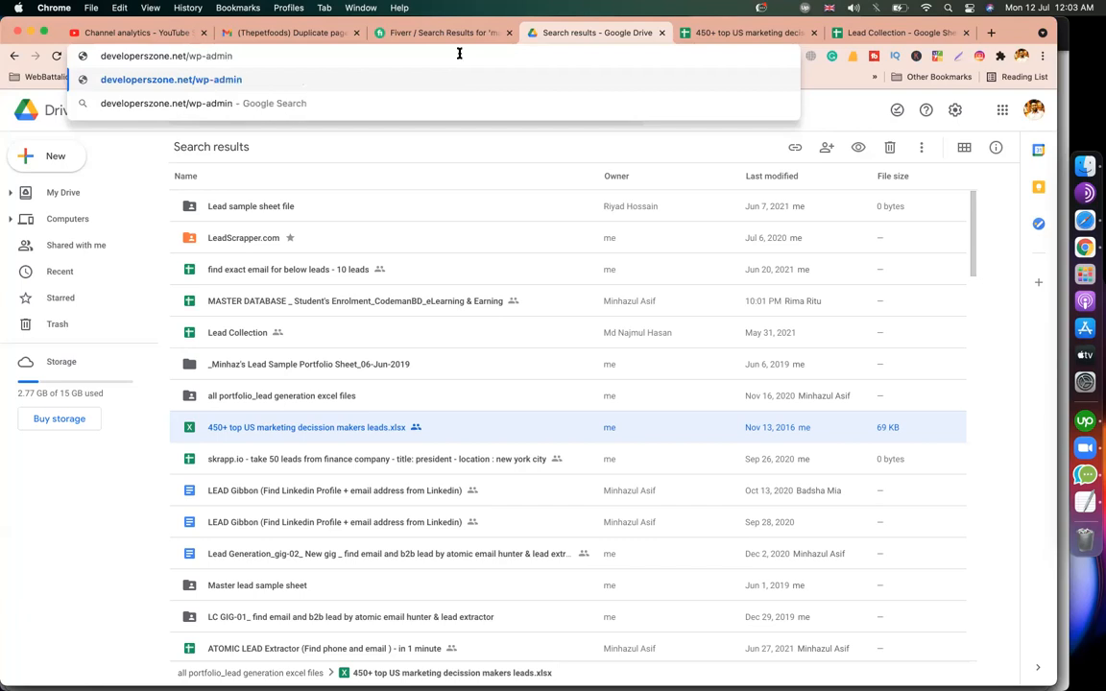
pyautogui.press('Return')
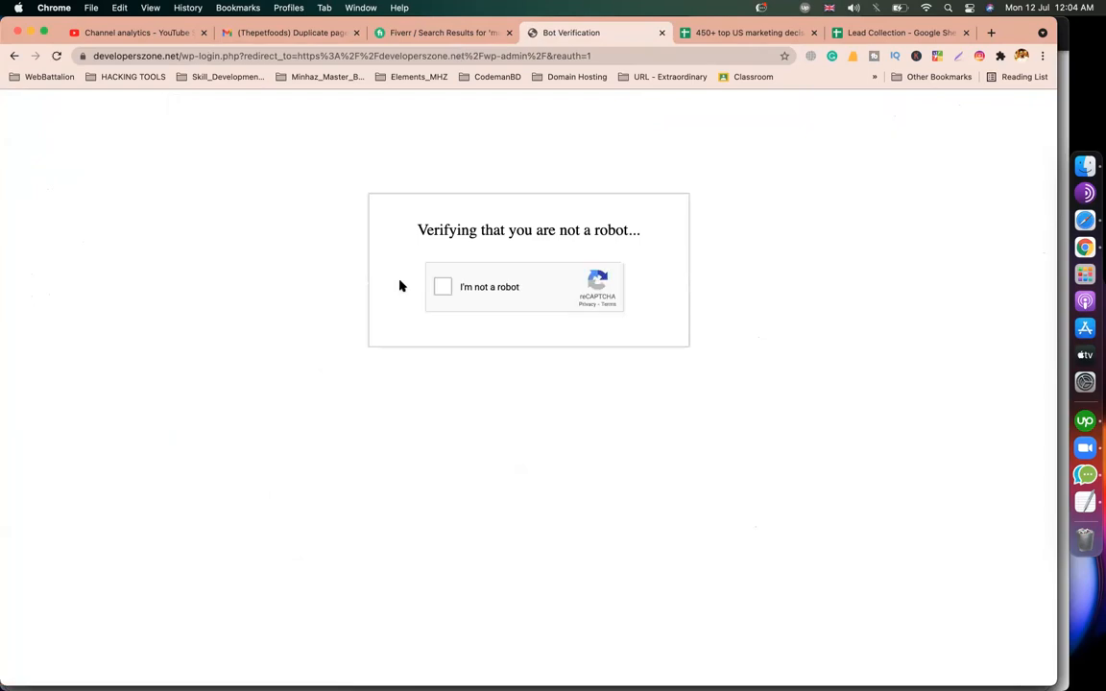
pyautogui.click(441, 288)
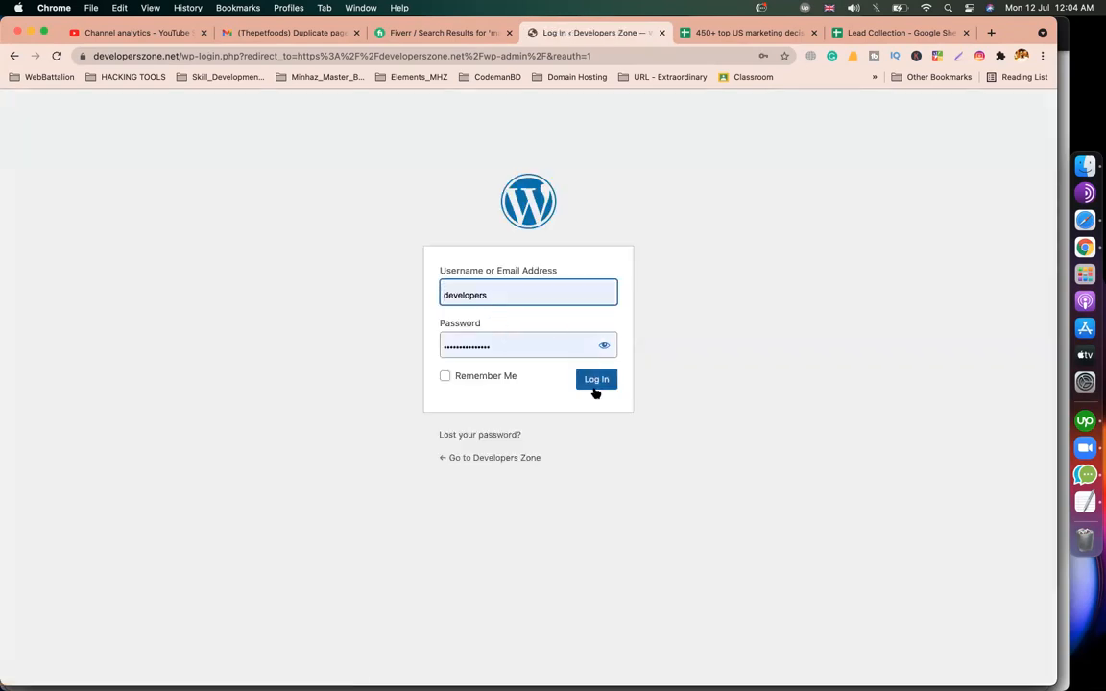
pyautogui.click(595, 388)
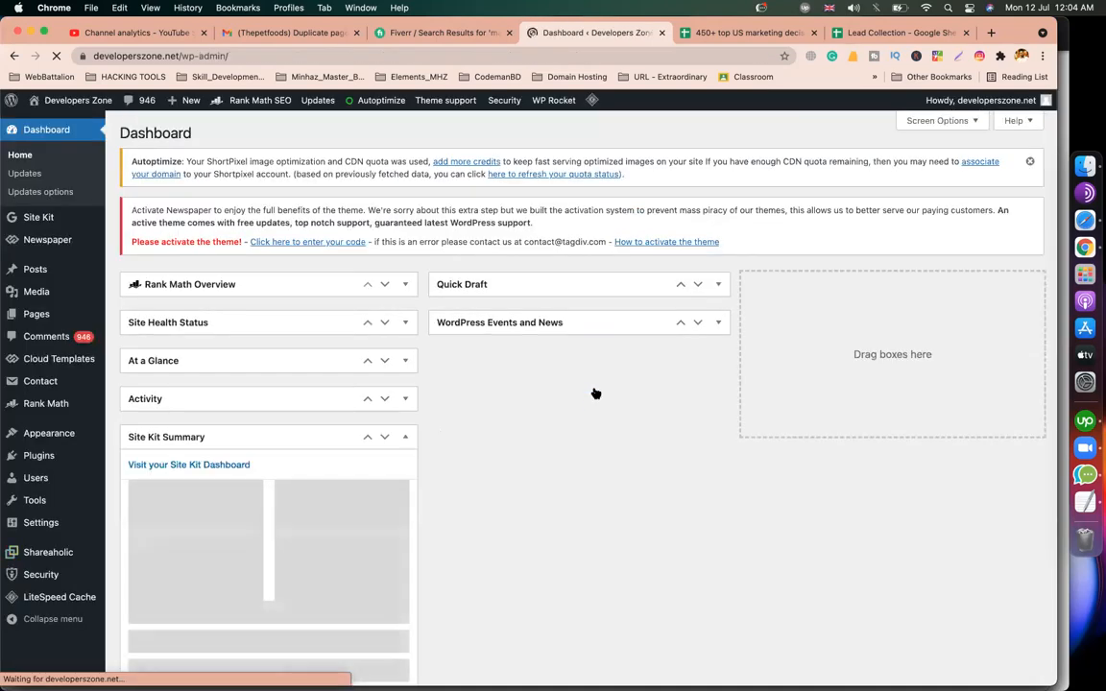
# Search Add New plugins for 'inse' and confirm Insert Headers and Footers is already active.
pyautogui.moveTo(42, 438)
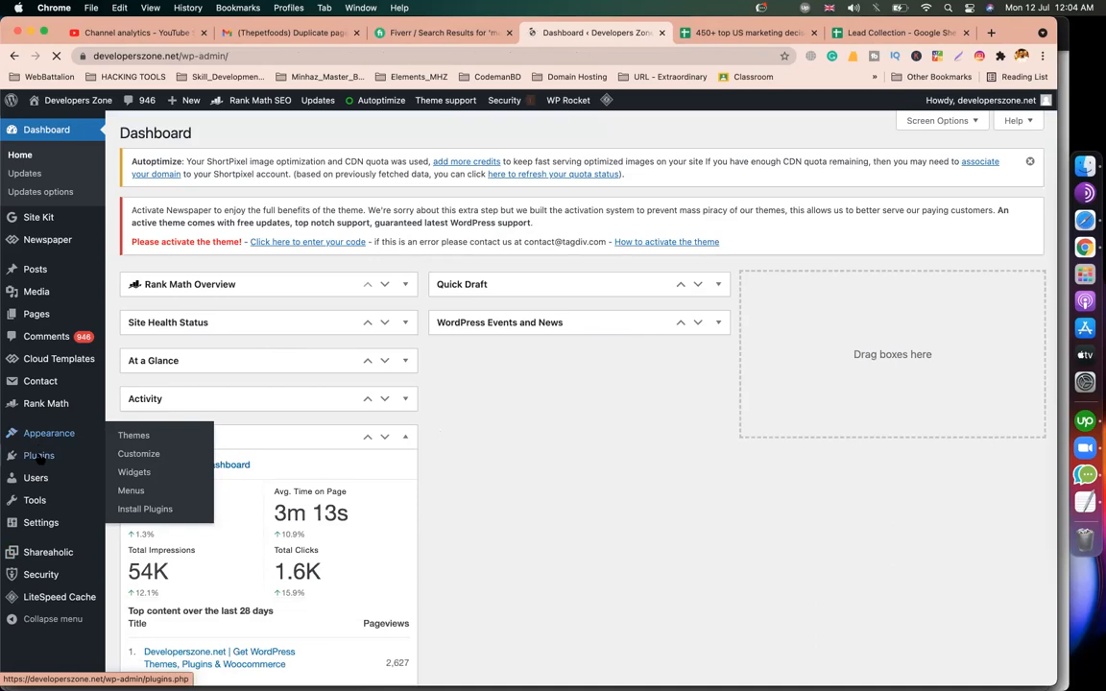
pyautogui.click(134, 478)
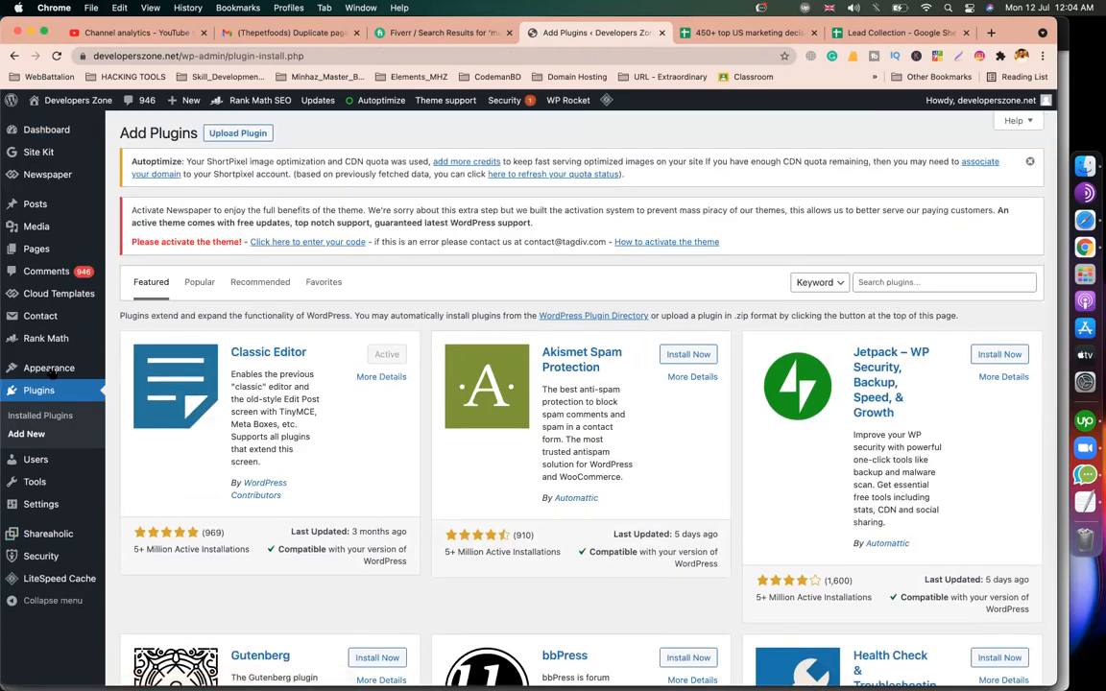
pyautogui.click(931, 283)
pyautogui.write('insert')
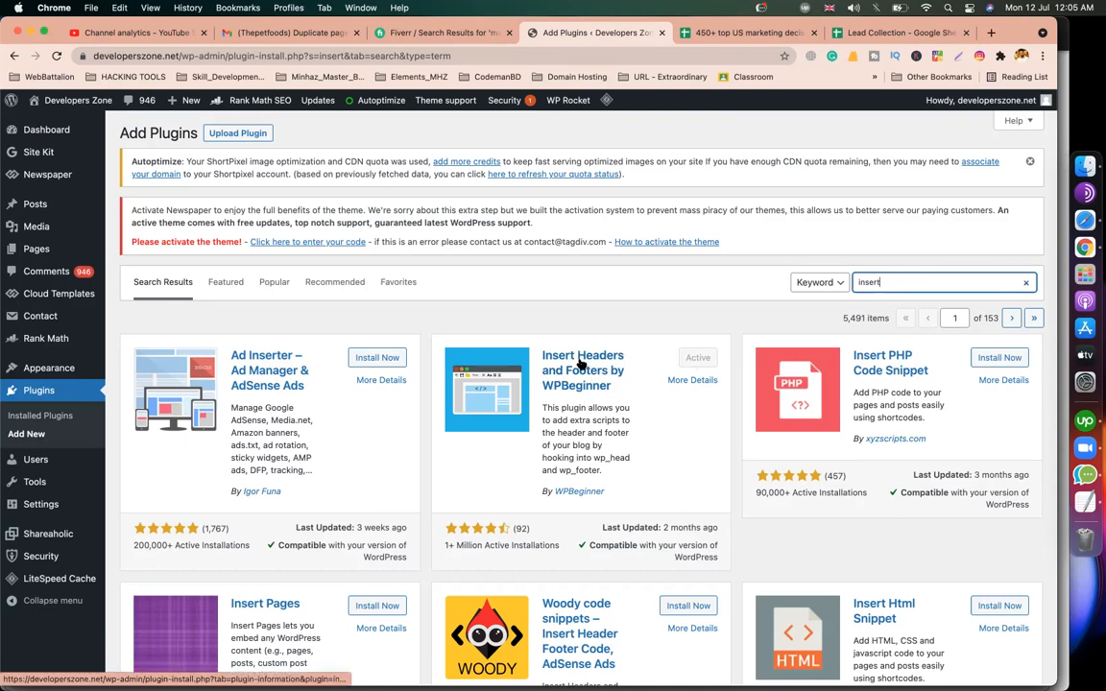
pyautogui.click(559, 316)
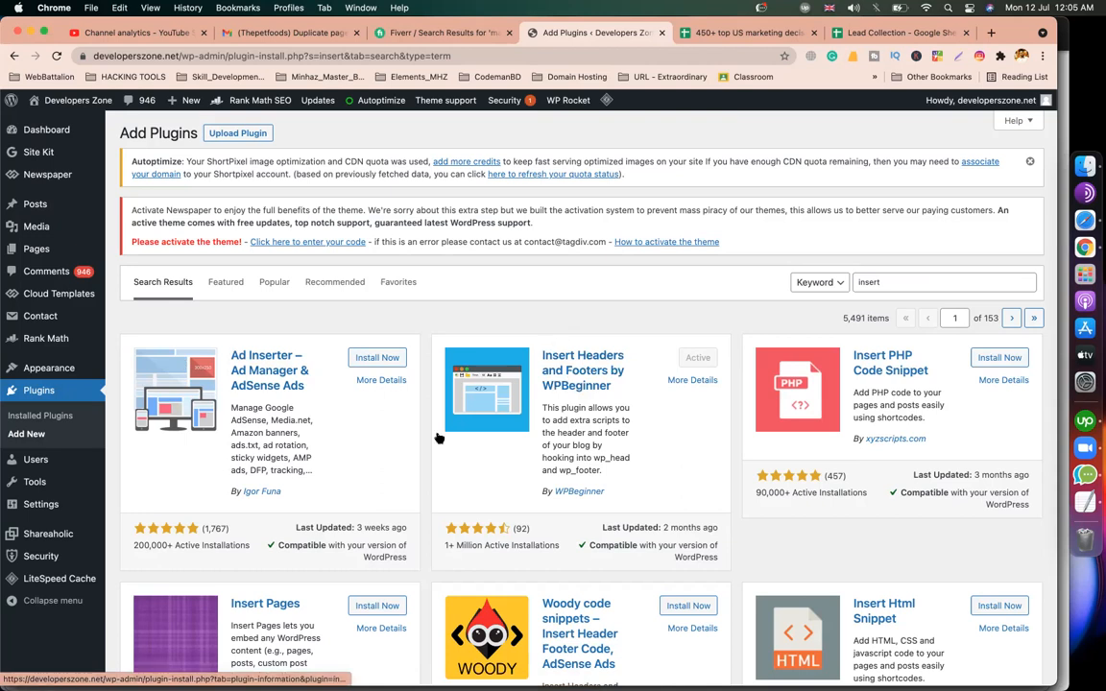
pyautogui.moveTo(61, 497)
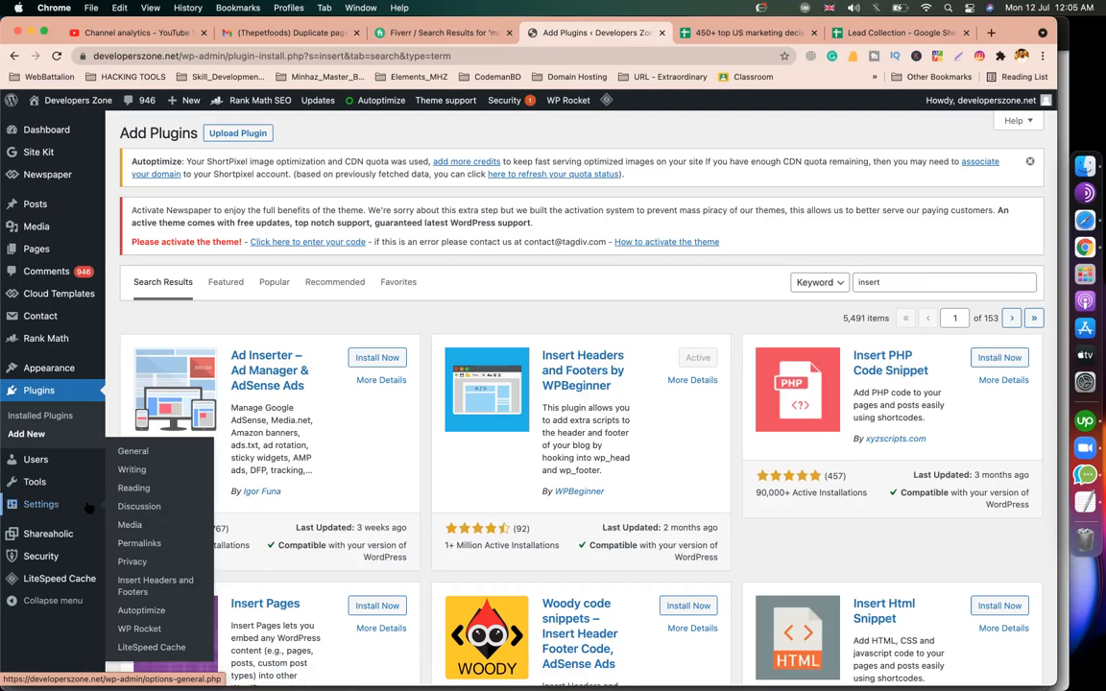
# Open Insert Headers and Footers settings and confirm the snippet goes in the <head> header scripts.
pyautogui.click(141, 590)
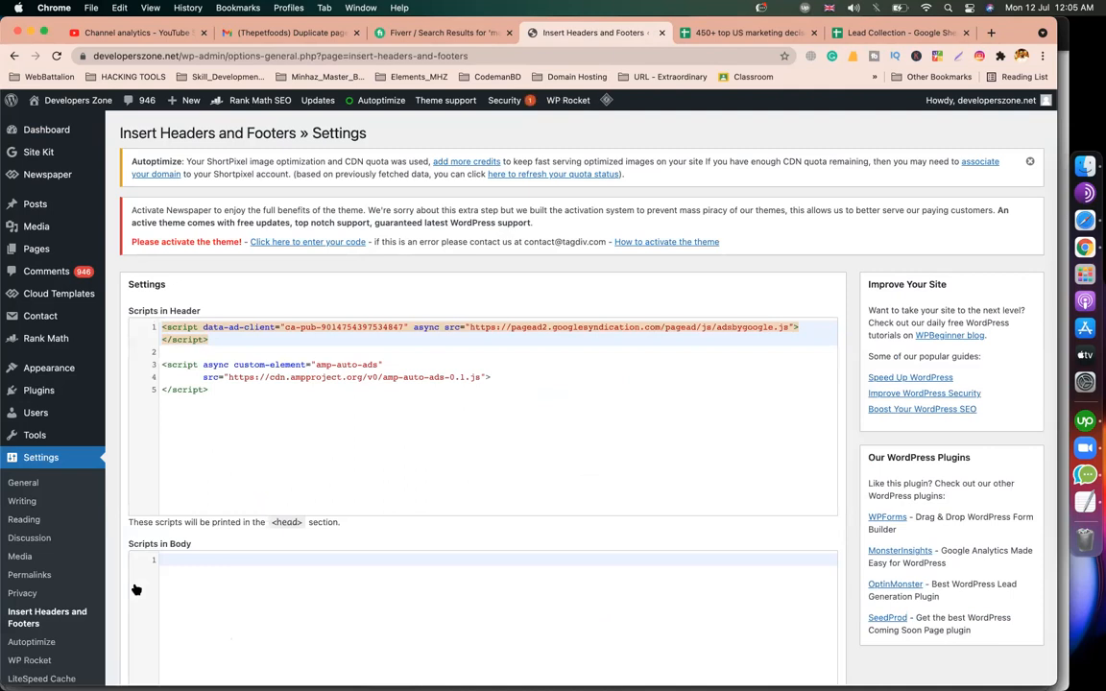
pyautogui.click(1088, 222)
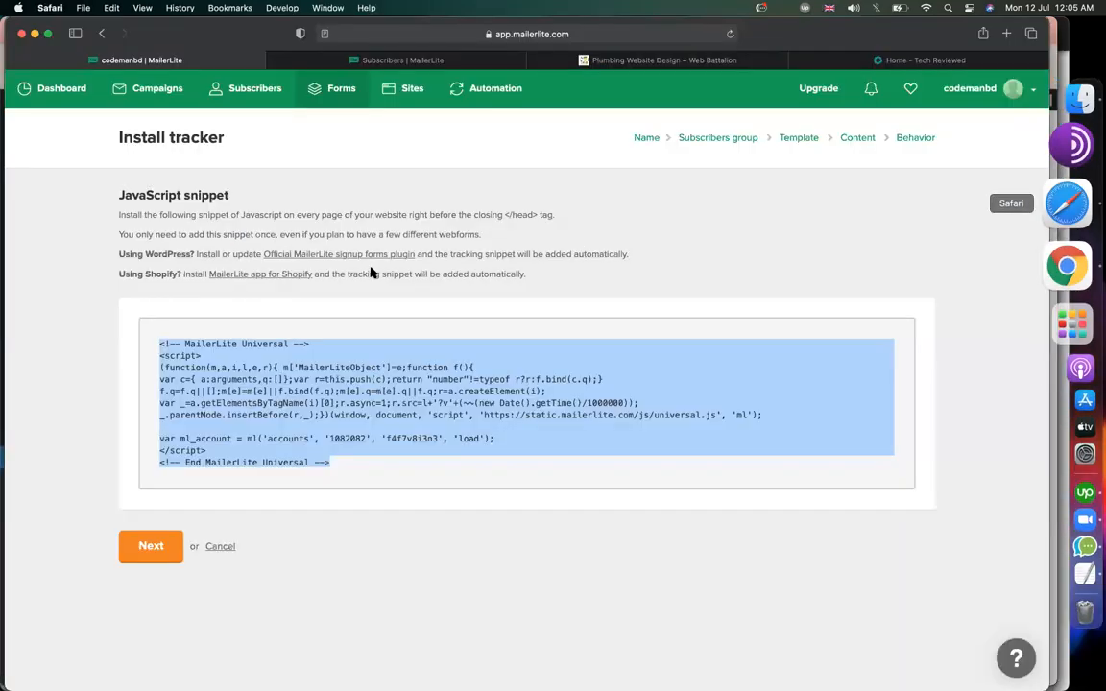
pyautogui.doubleClick(511, 213)
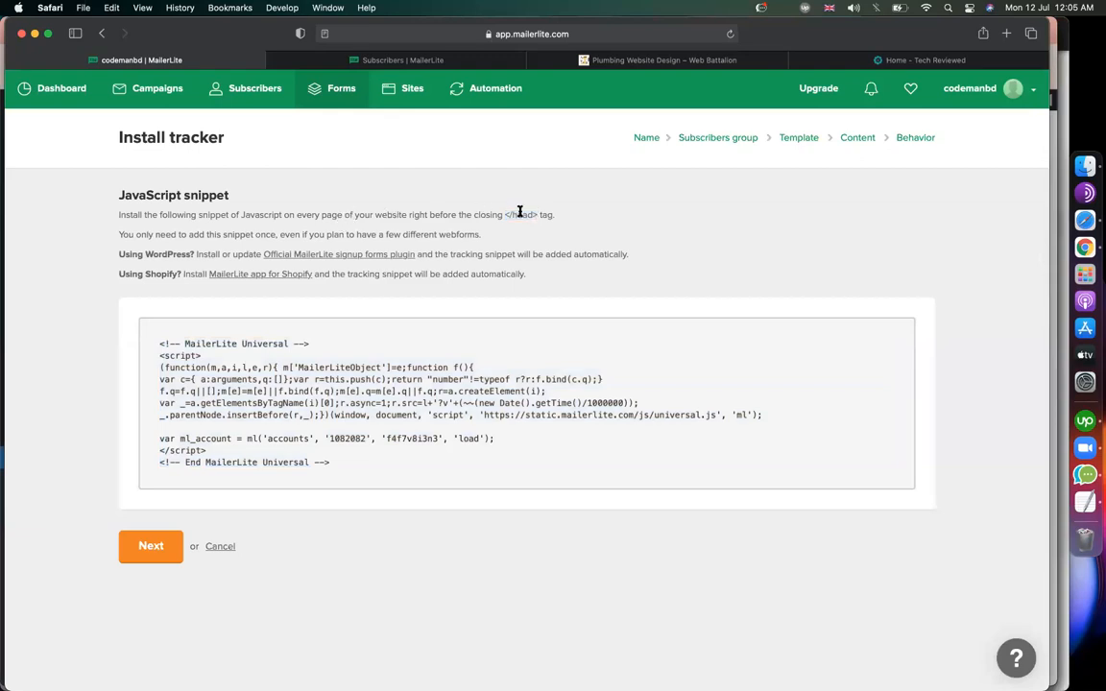
pyautogui.click(1052, 240)
pyautogui.scroll(-2, 268, 437)
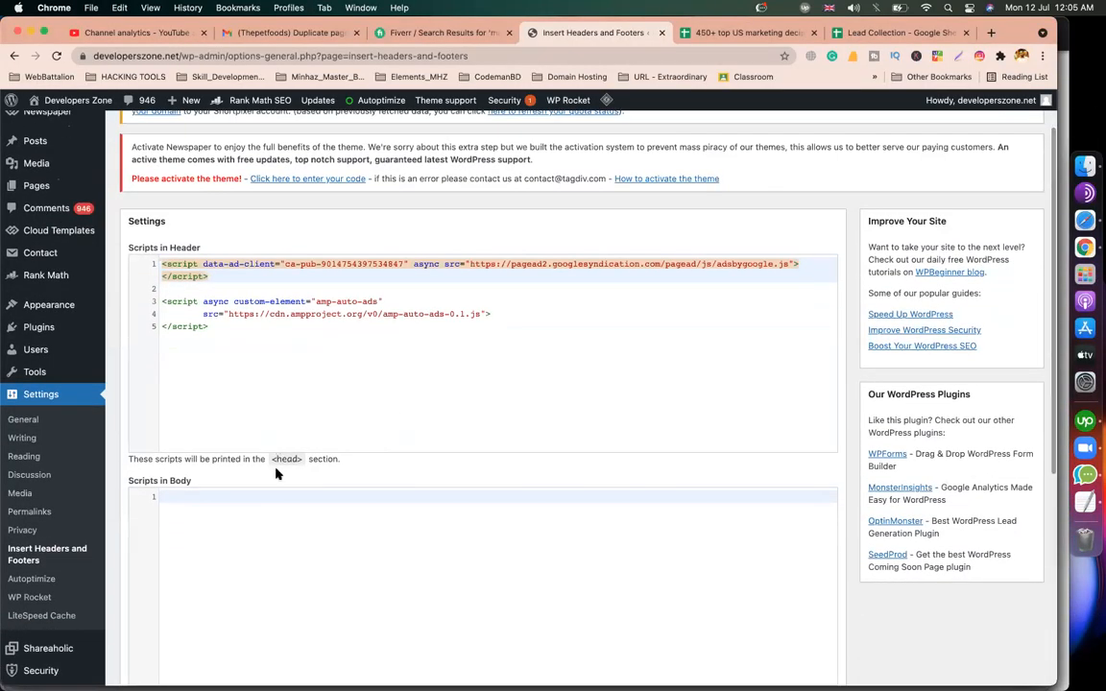
pyautogui.moveTo(136, 459); pyautogui.dragTo(304, 462)
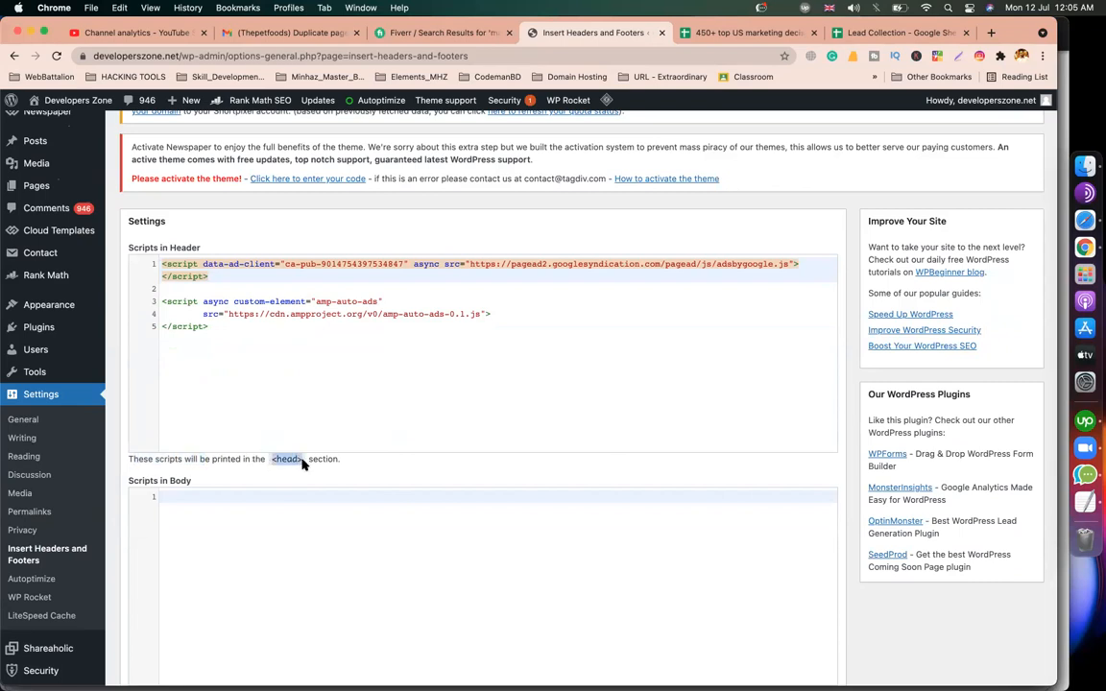
# Paste the MailerLite Universal script on a new line after the existing header scripts and save.
pyautogui.click(247, 402)
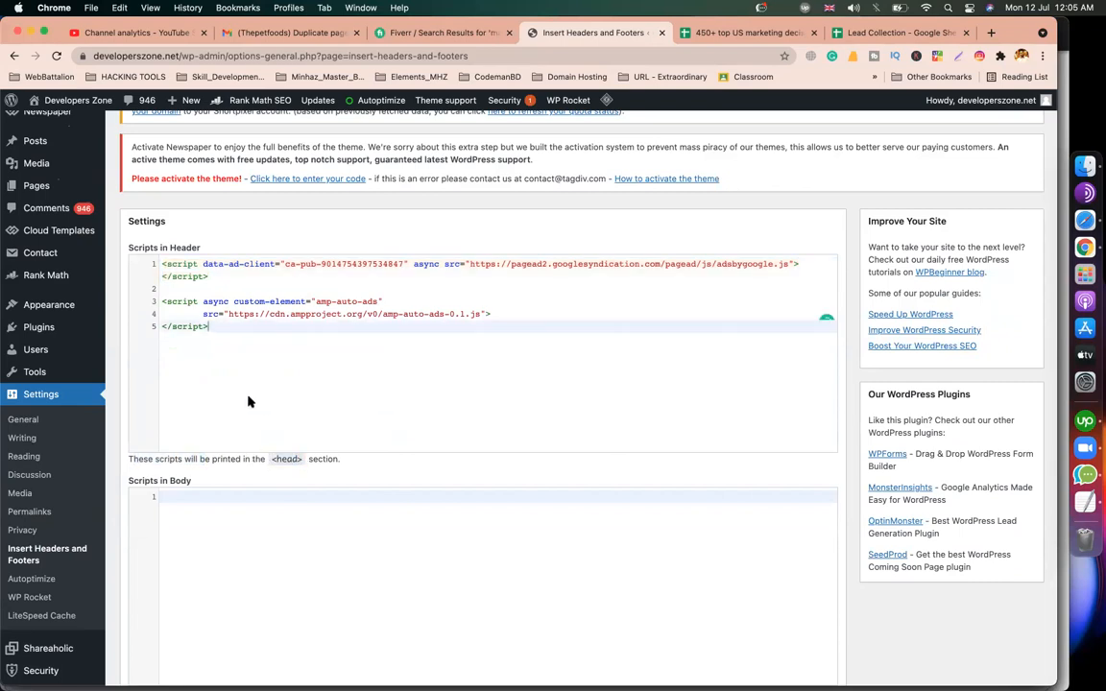
pyautogui.press('Return')
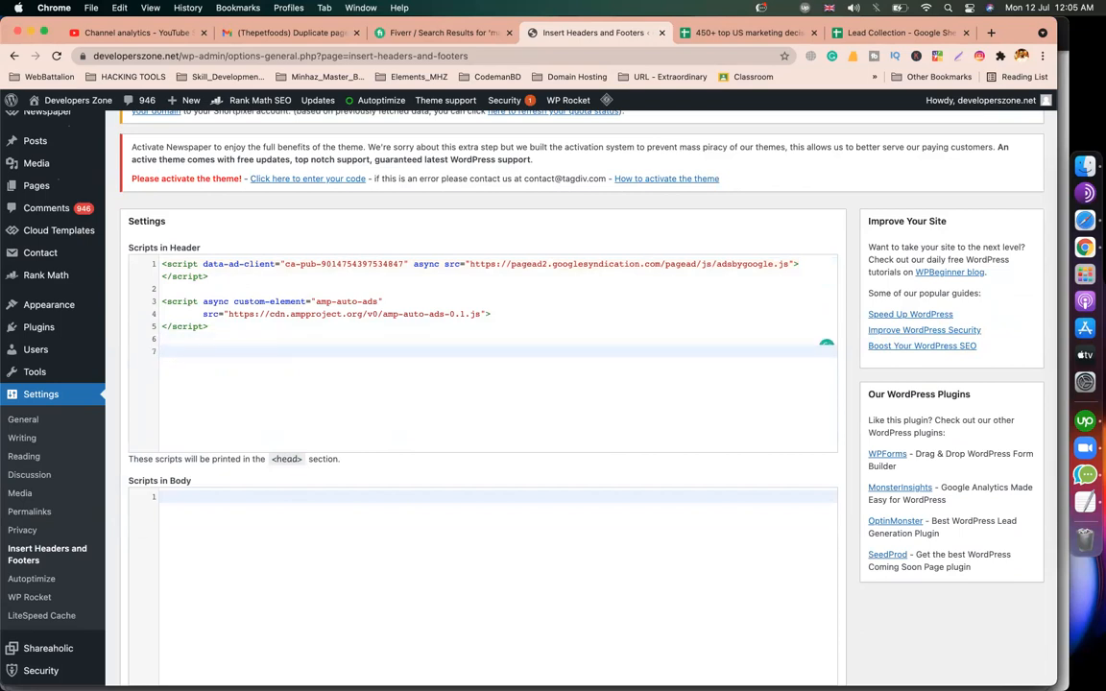
pyautogui.write('<!-- MailerLite Universal --> <script> (function(m,a,i,l,e,r){ m[\'MailerLiteObject\']=e;function f(){ var c={ a:arguments,q:[]};var r=this.push(c);return "number"!=typeof r?r:f.bind(c.q);} f.q=f.q||[];m[e]=m[e]||f.bind(f.q);m[e].q=m[e].q||f.q;r=a.createElement(i); var _=a.getElementsByTagName(i)[0];r.async=1;r.src=l+\'?v\'+(~~(new Date().getTime()/1000000)); _.parentNode.insertBefore(r,_);})(window, document, \'script\', \'https://static.mailerlite.com/js/universal.js\', \'ml\');  var ml_account = ml(\'accounts\', \'1082082\', \'f4f7v8i3n3\', \'load\'); </script> <!-- End MailerLite Universal -->')
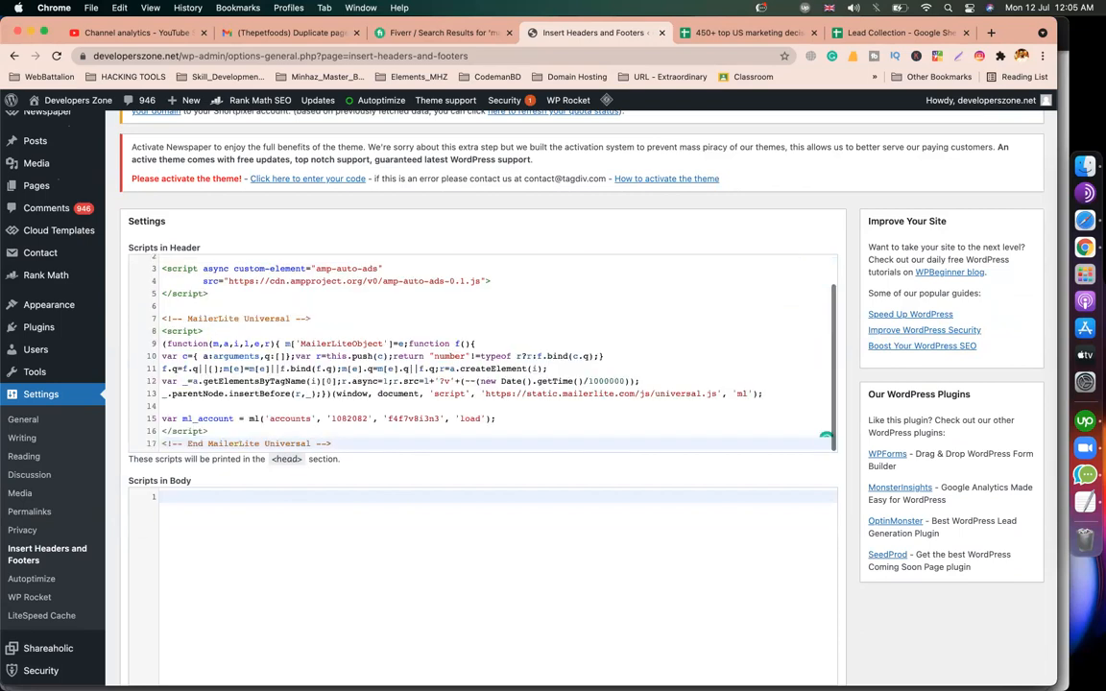
pyautogui.scroll(-2, 292, 358)
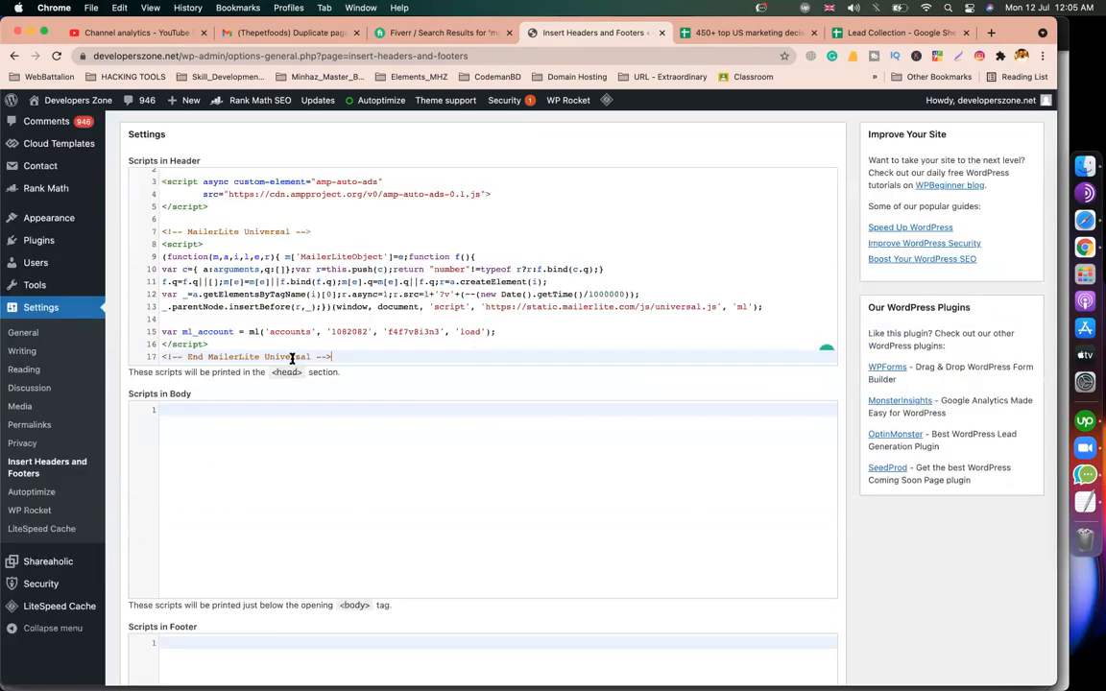
pyautogui.scroll(-5, 366, 591)
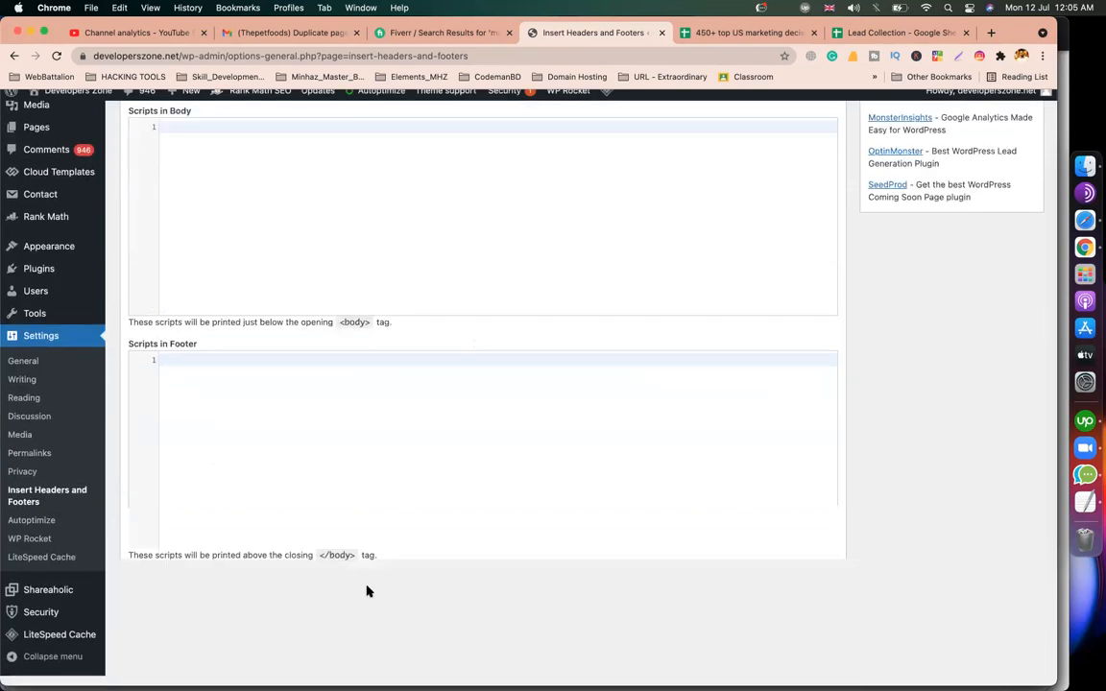
pyautogui.click(144, 590)
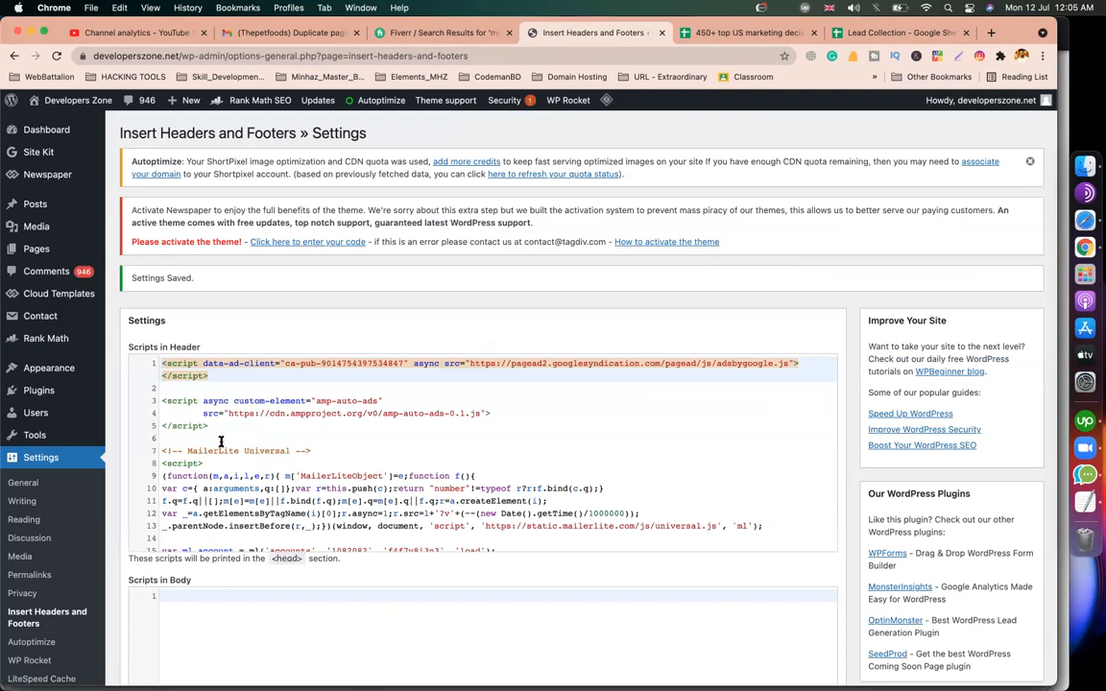
pyautogui.moveTo(218, 437); pyautogui.dragTo(123, 324)
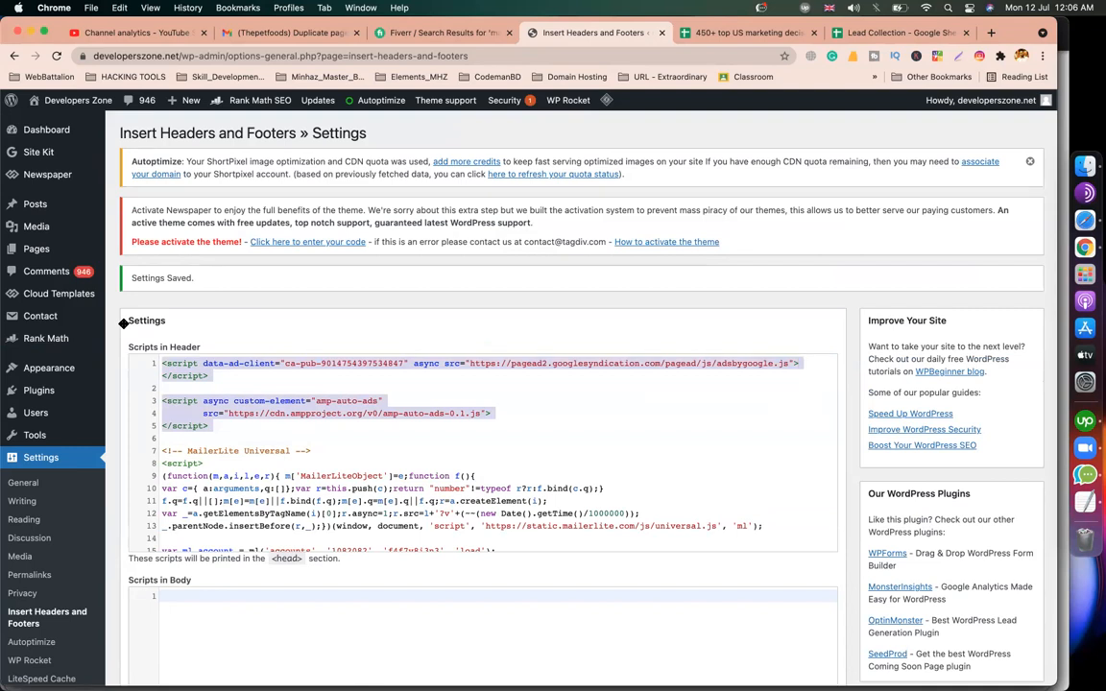
pyautogui.scroll(-1, 294, 377)
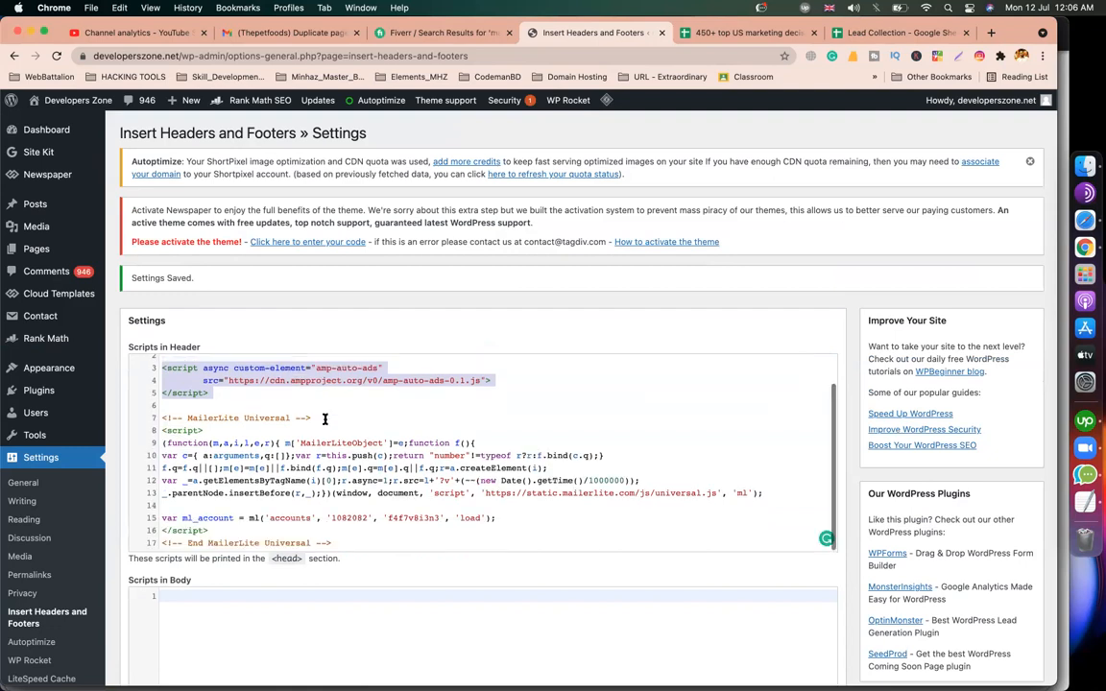
pyautogui.scroll(-5, 353, 507)
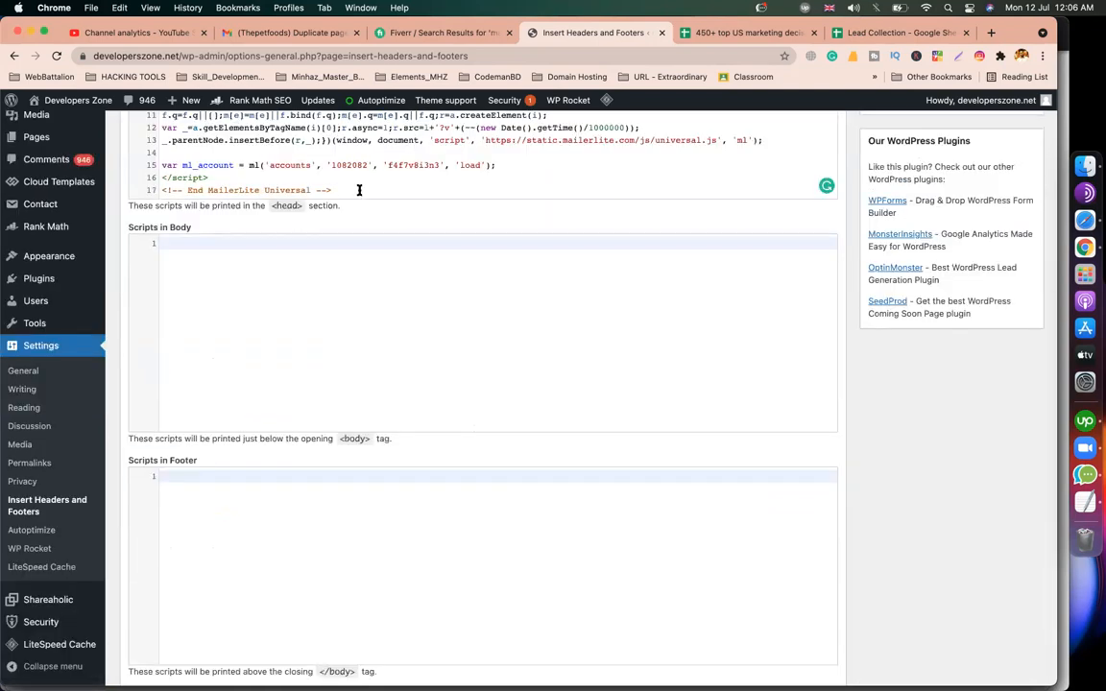
pyautogui.scroll(4, 398, 309)
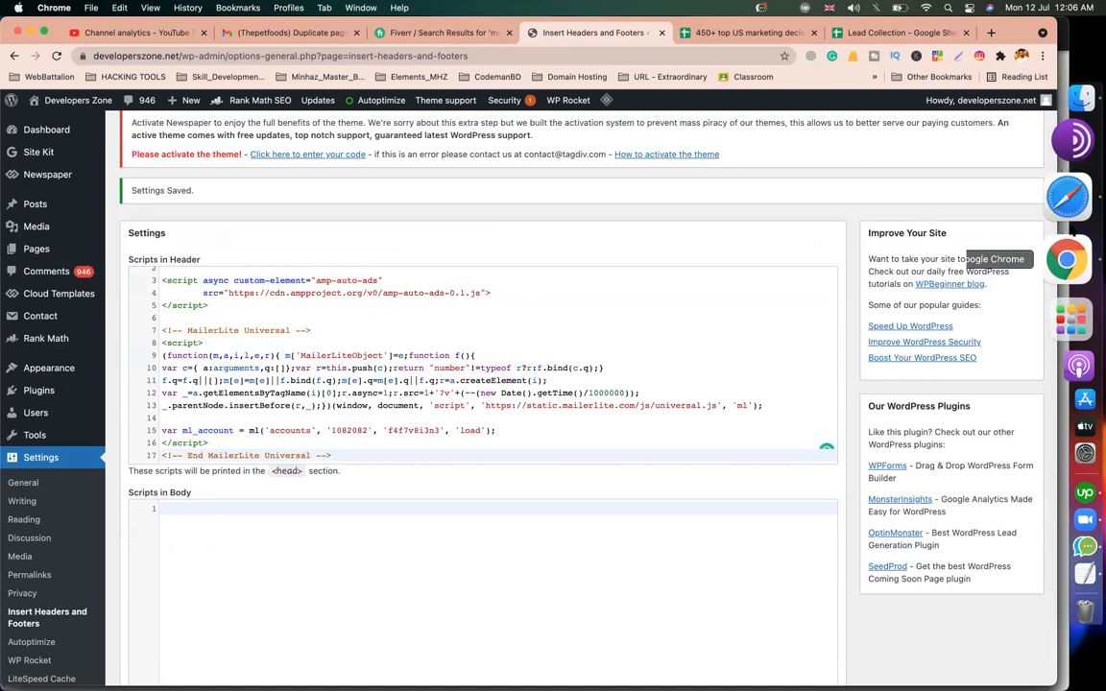
pyautogui.click(1066, 221)
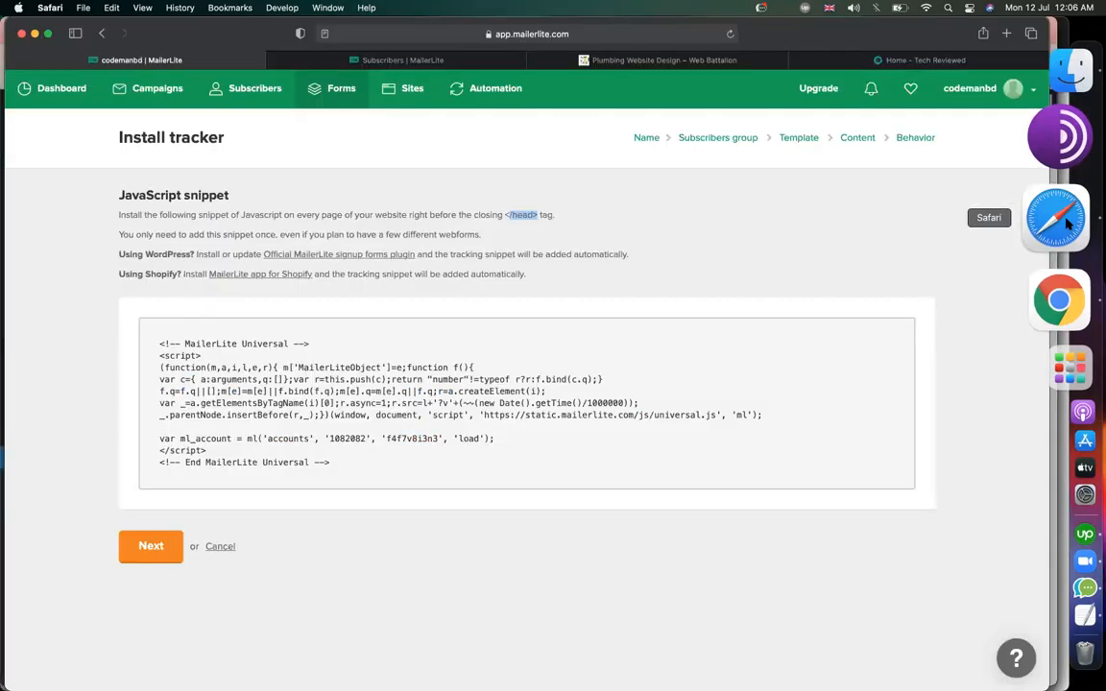
# Continue past Install tracker, switch the form status to Active, and try the live pop-up's fields.
pyautogui.click(159, 548)
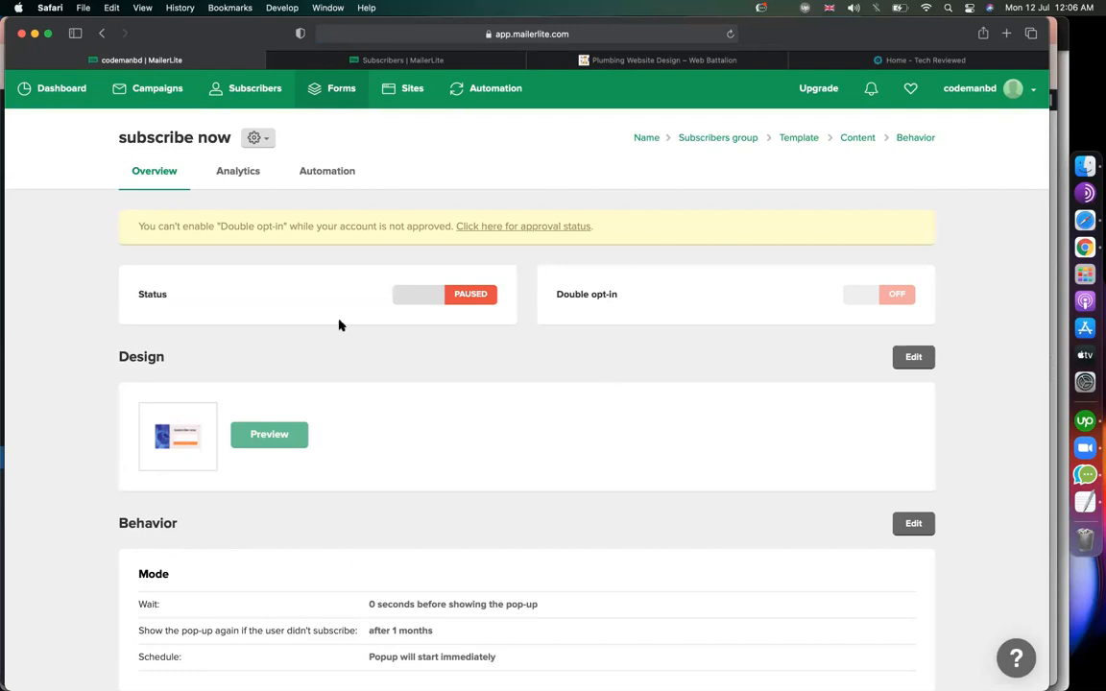
pyautogui.click(431, 297)
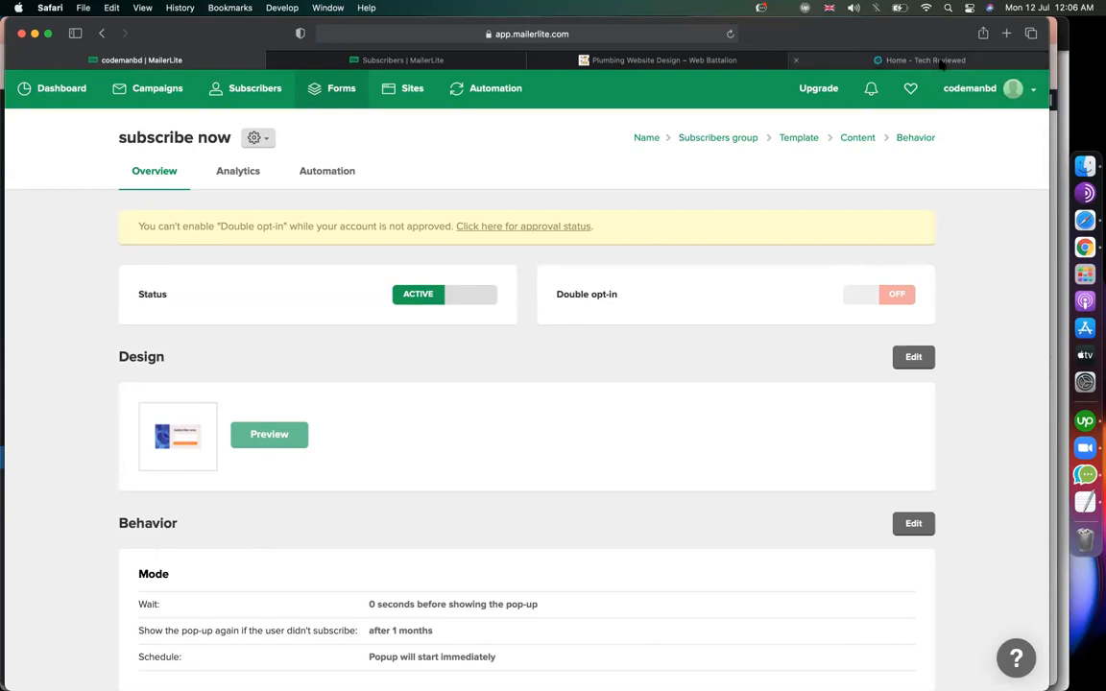
pyautogui.click(845, 59)
pyautogui.click(423, 380)
pyautogui.click(413, 438)
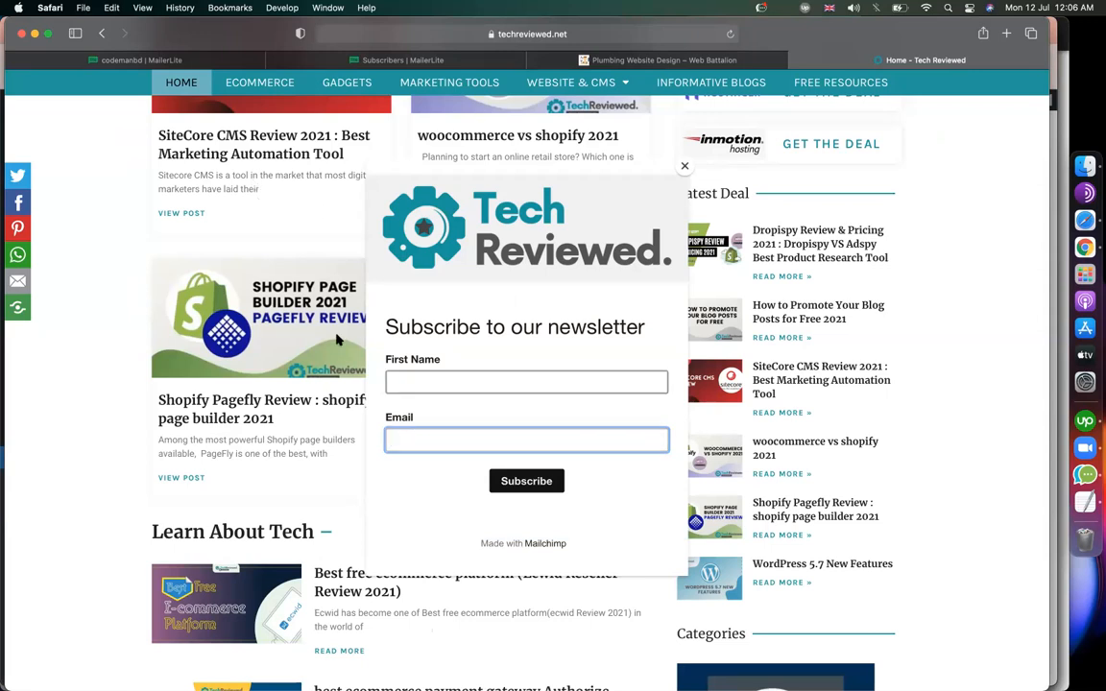
# Review the subscribe now form overview and its account approval notice.
pyautogui.click(183, 60)
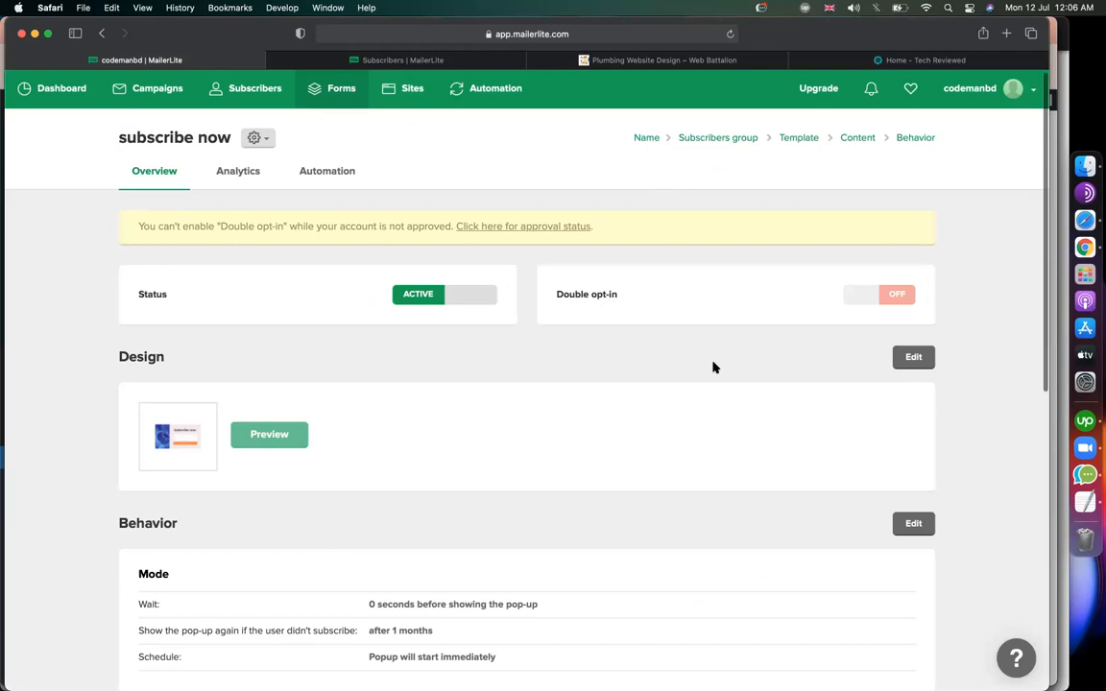
pyautogui.scroll(-10, 714, 367)
pyautogui.scroll(2, 699, 476)
pyautogui.scroll(5, 706, 461)
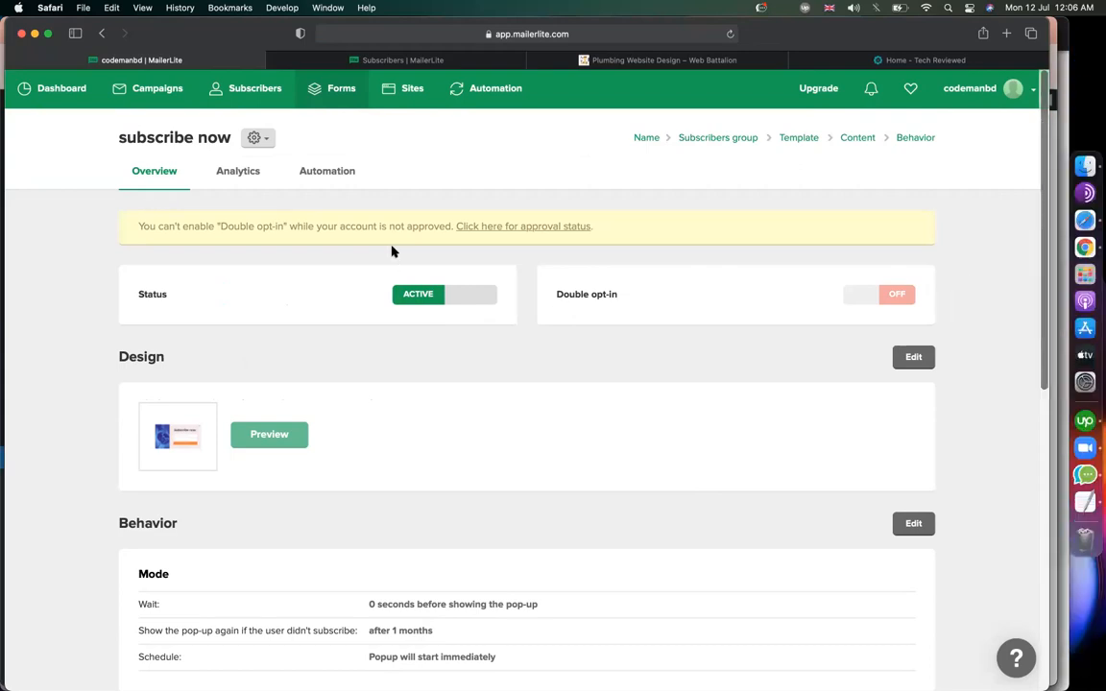
pyautogui.moveTo(304, 226); pyautogui.dragTo(441, 222)
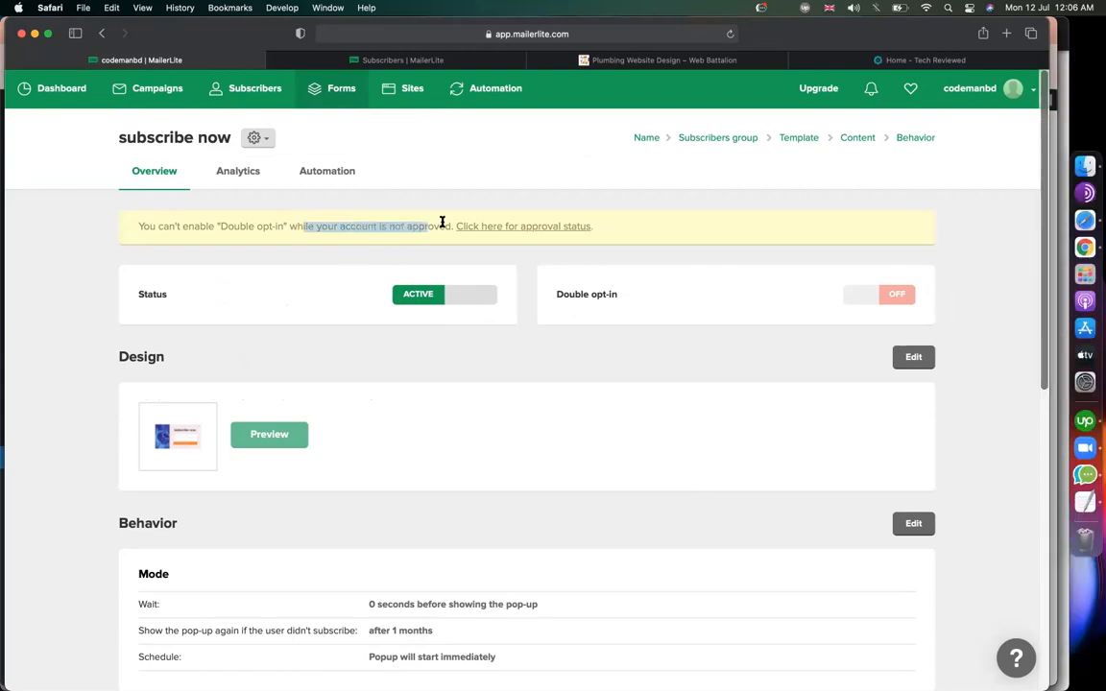
pyautogui.click(1053, 248)
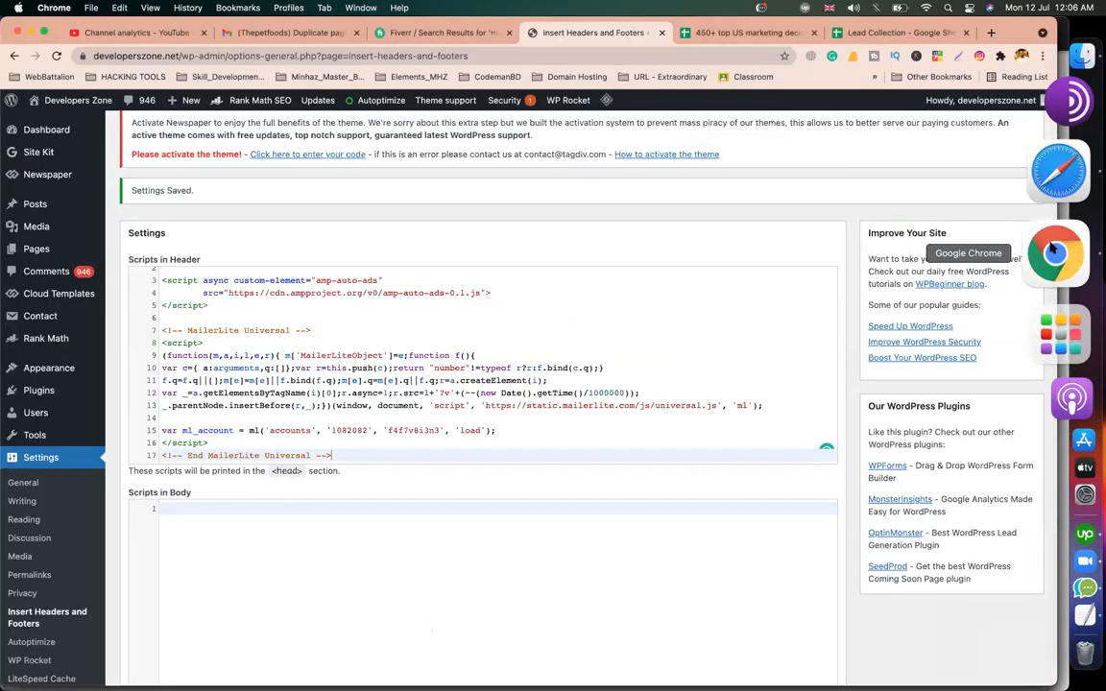
# Open the live site in a new tab and scroll through it.
pyautogui.rightClick(75, 119)
pyautogui.click(144, 125)
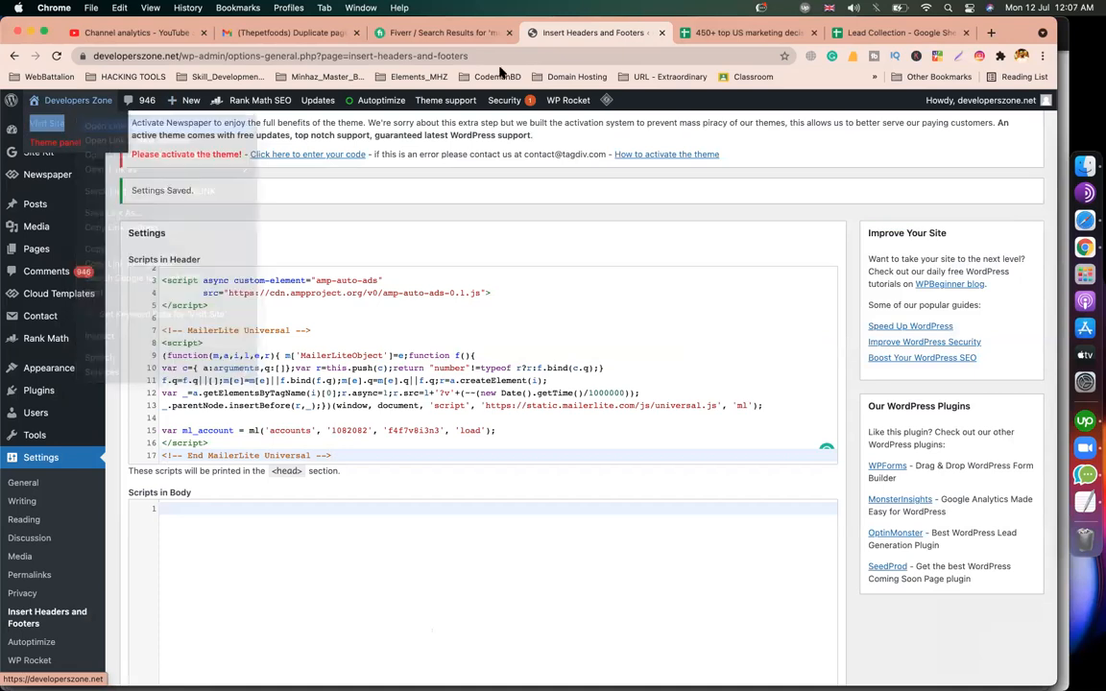
pyautogui.click(636, 33)
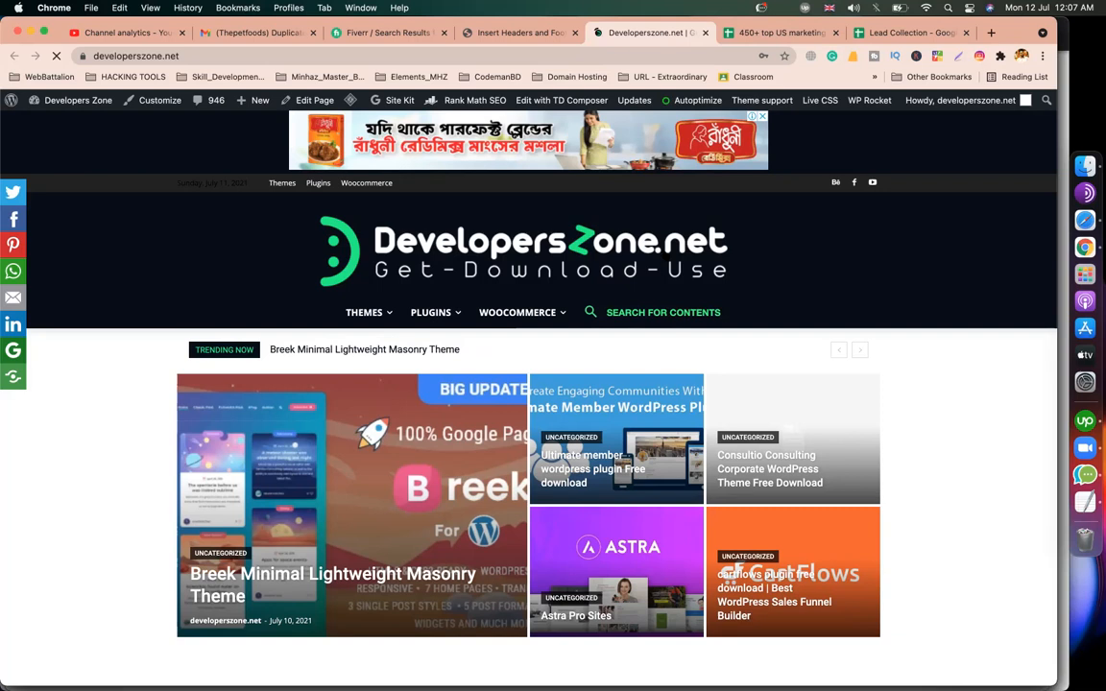
pyautogui.scroll(-3, 969, 479)
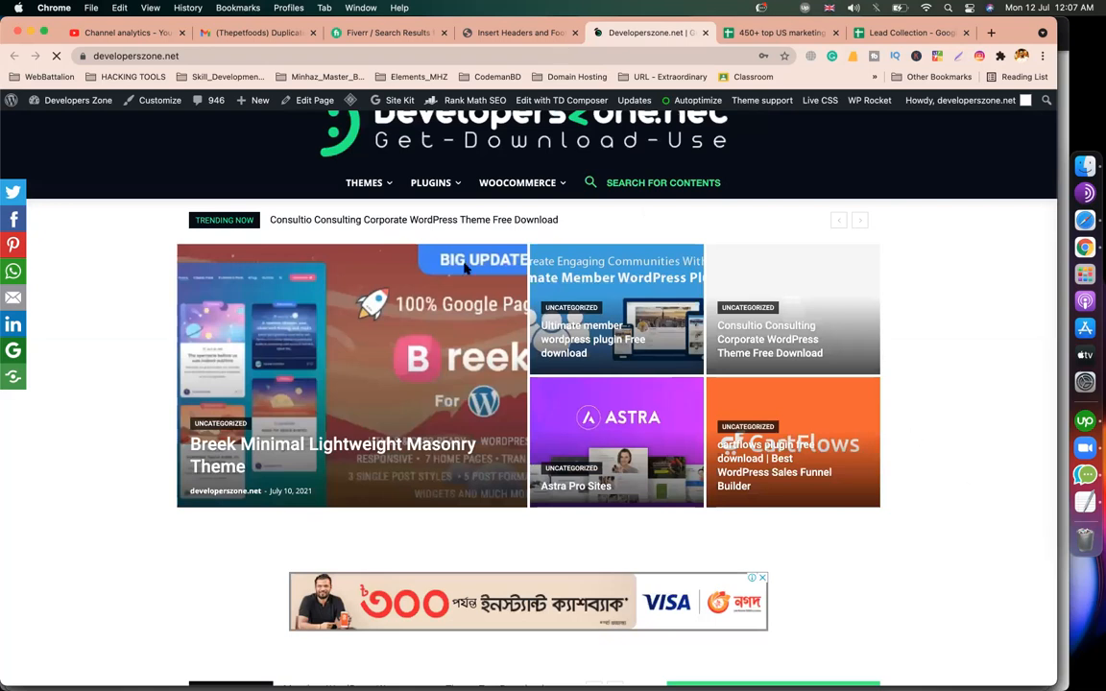
pyautogui.scroll(-10, 465, 269)
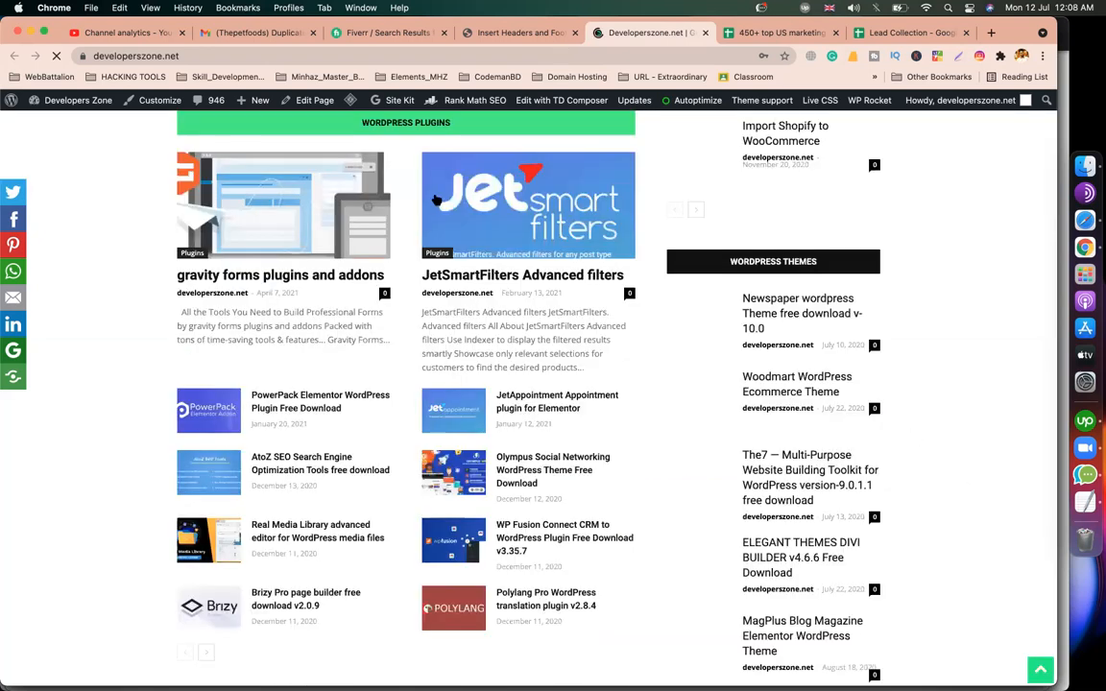
# Delete the MailerLite script block from the header scripts and save the settings.
pyautogui.click(516, 32)
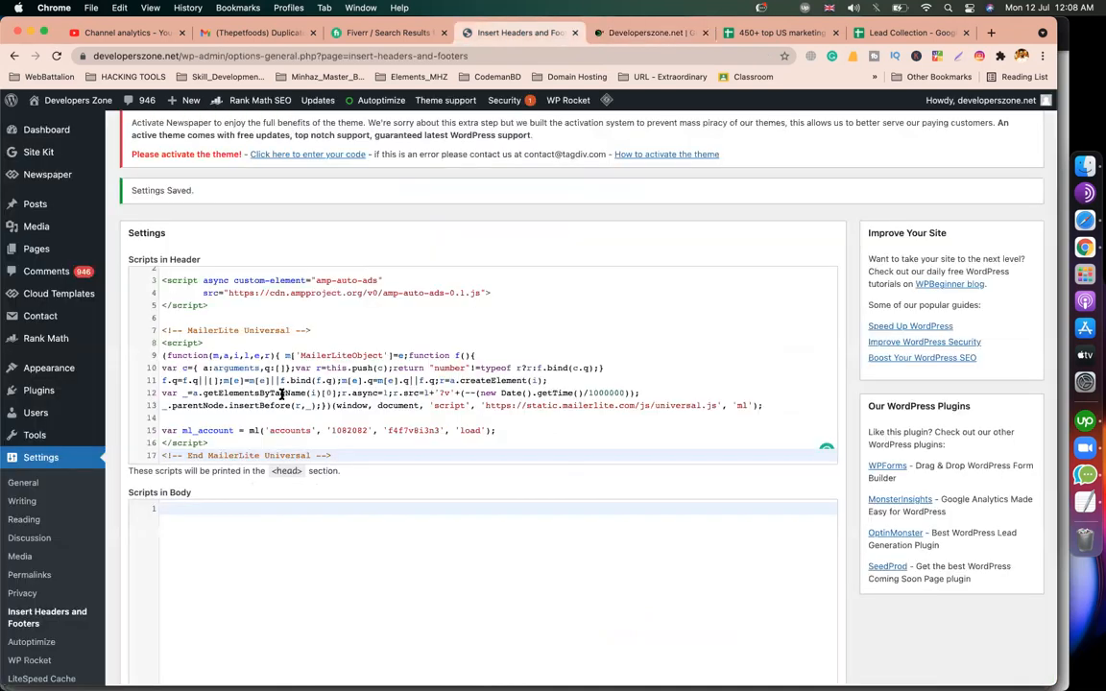
pyautogui.click(162, 332)
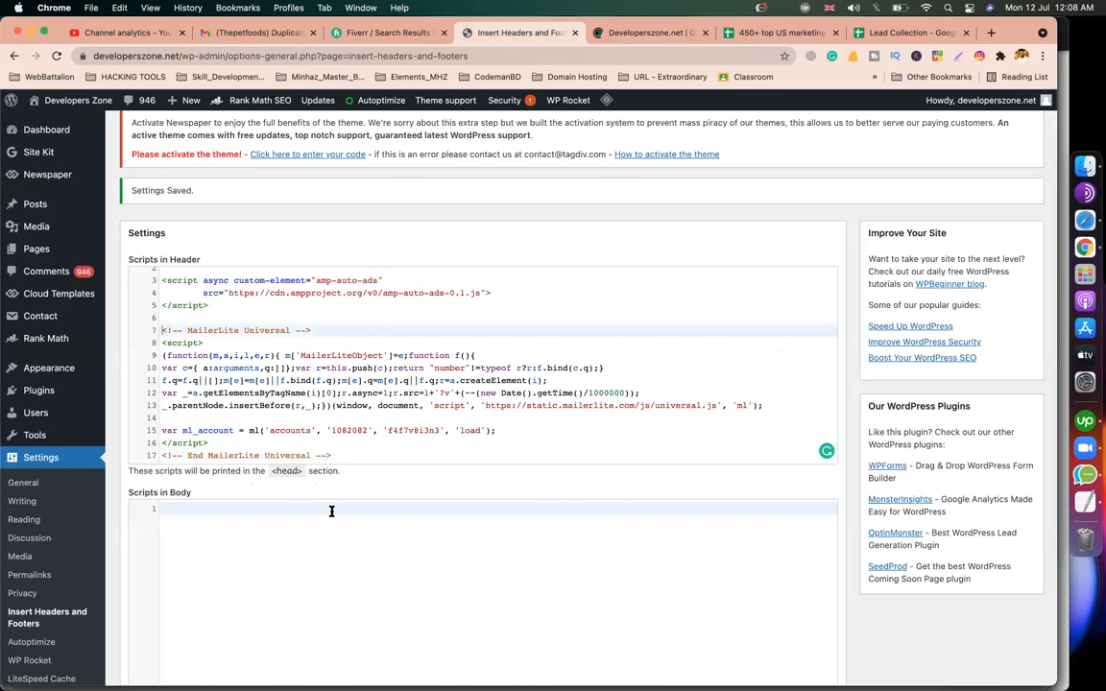
pyautogui.press('shift+super+Down')
pyautogui.press('BackSpace')
pyautogui.scroll(-10, 563, 437)
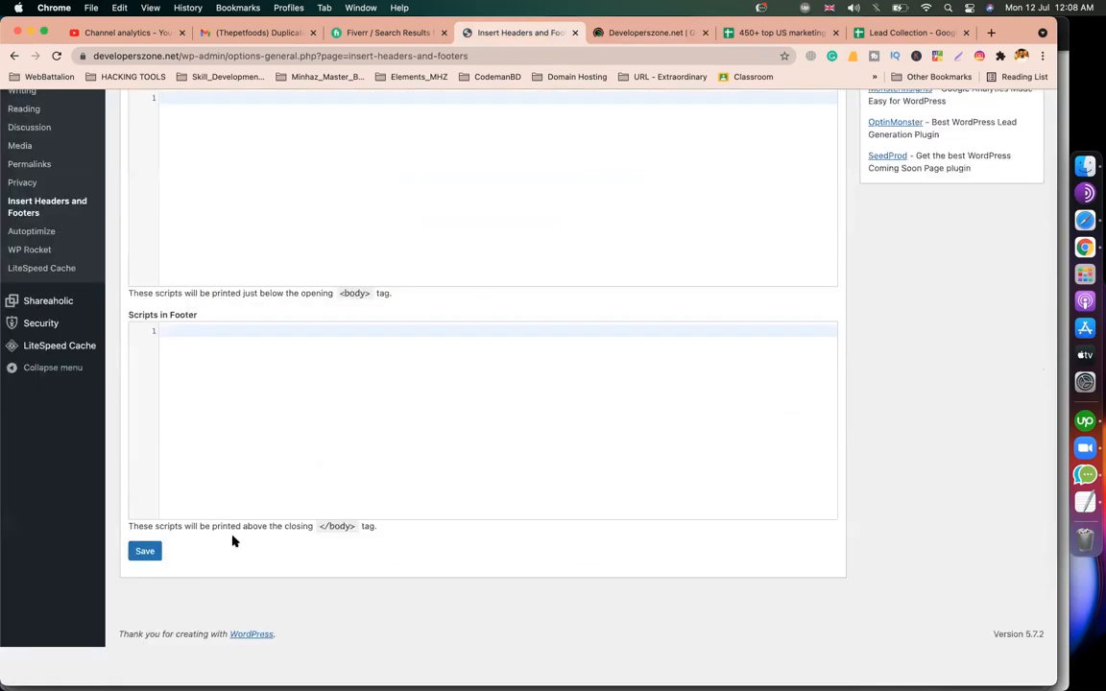
pyautogui.click(149, 590)
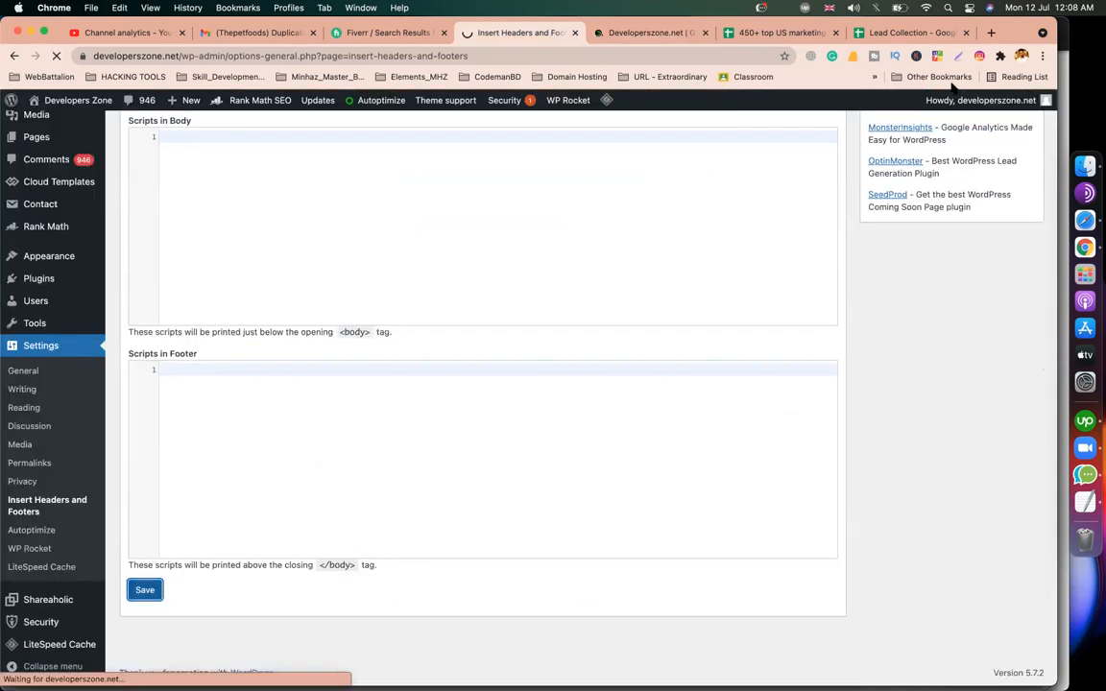
pyautogui.click(1022, 56)
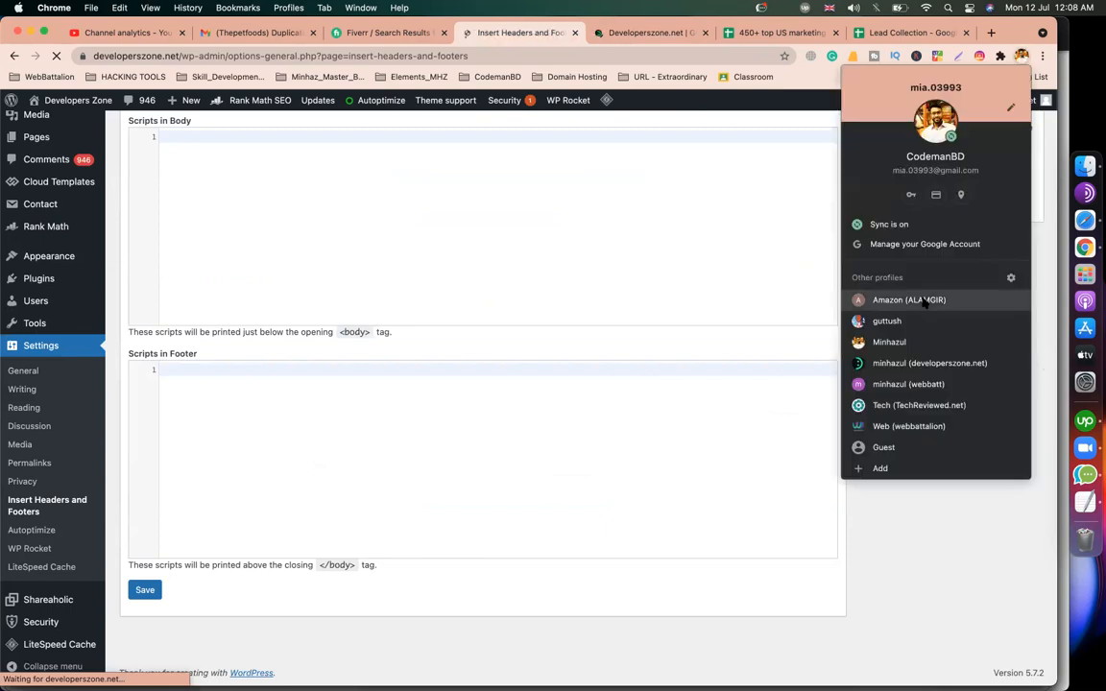
# Switch Chrome to the Web Battalion profile, load gmail.com, and dismiss the MailTracker prompt.
pyautogui.click(898, 299)
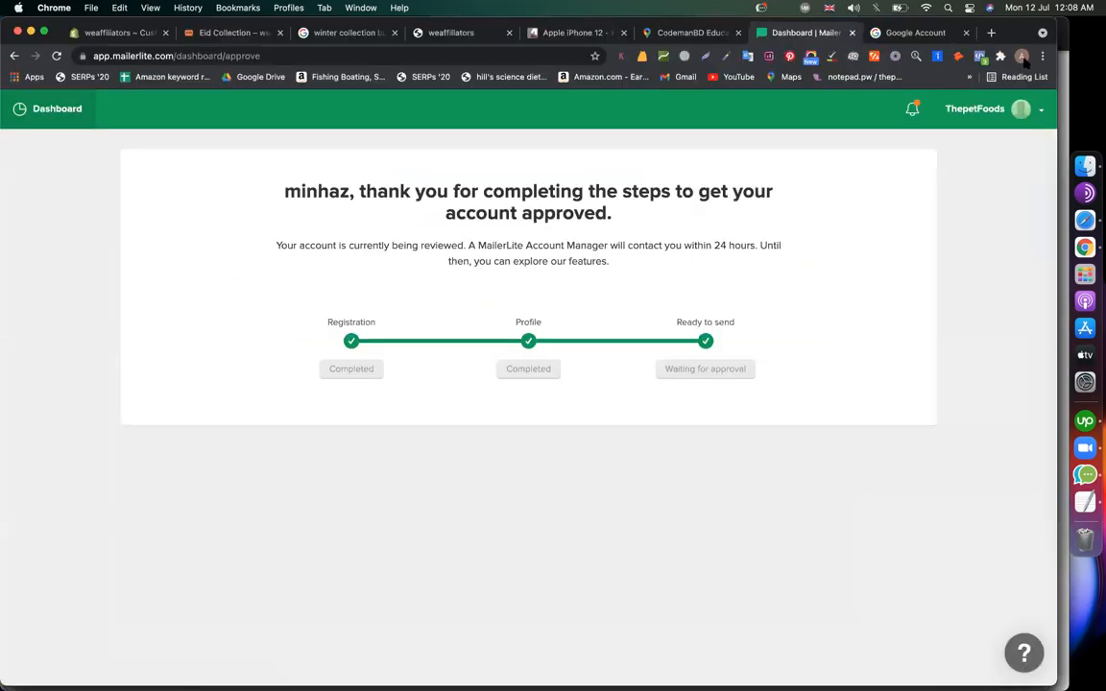
pyautogui.click(1022, 56)
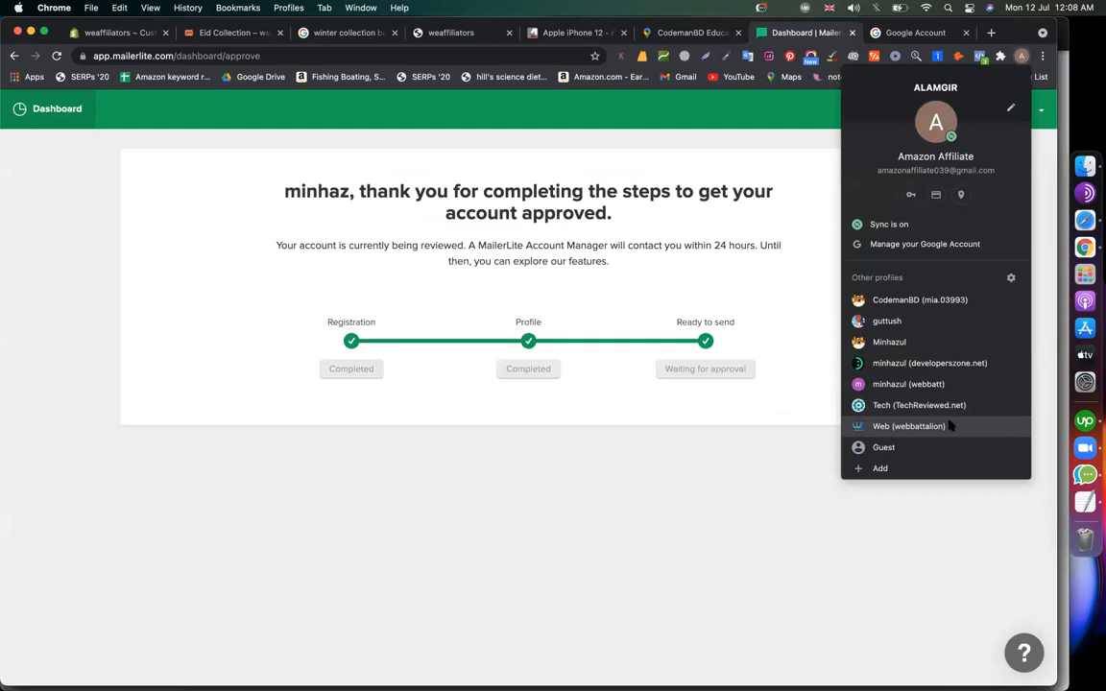
pyautogui.click(950, 426)
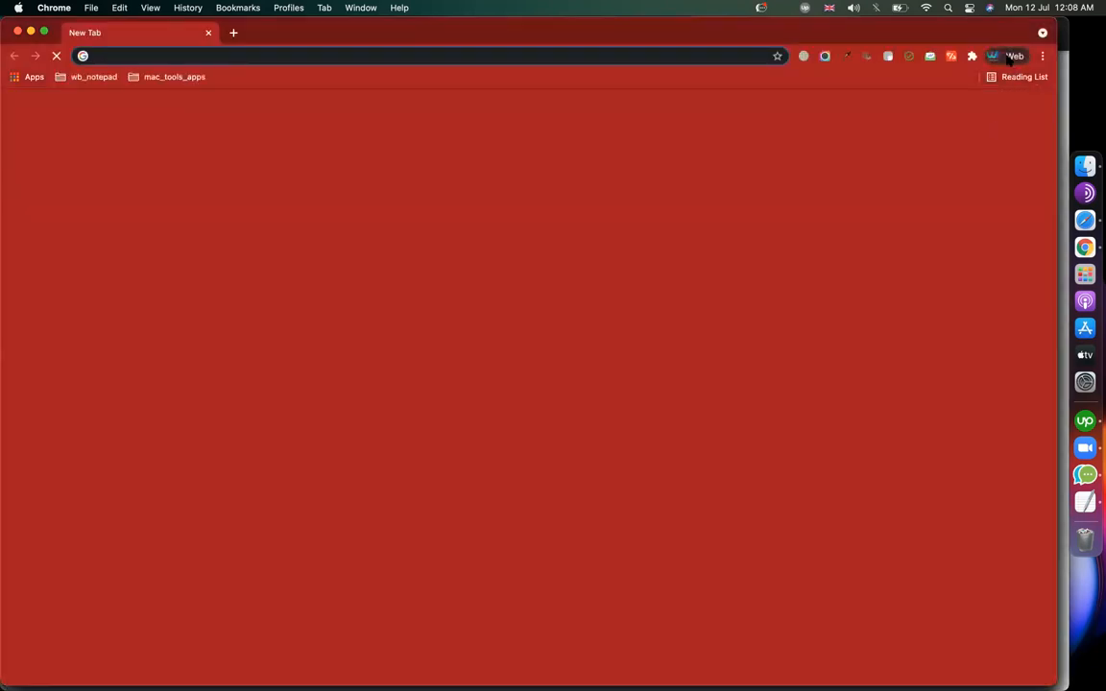
pyautogui.click(1008, 56)
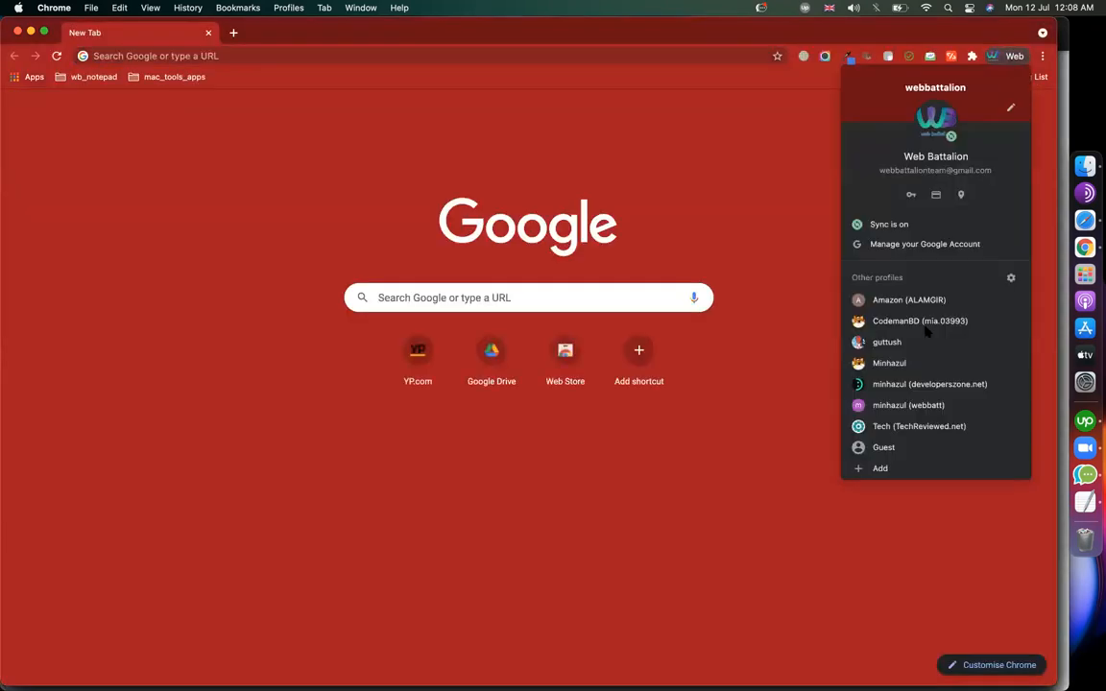
pyautogui.click(451, 58)
pyautogui.write('gm')
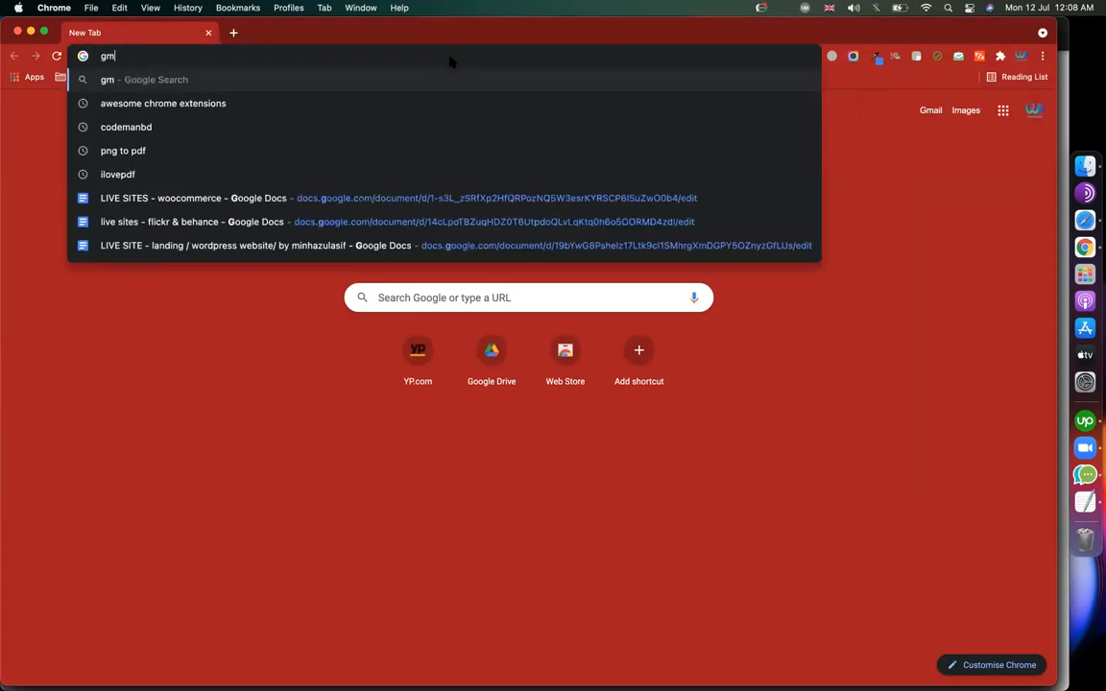
pyautogui.write('ail.co')
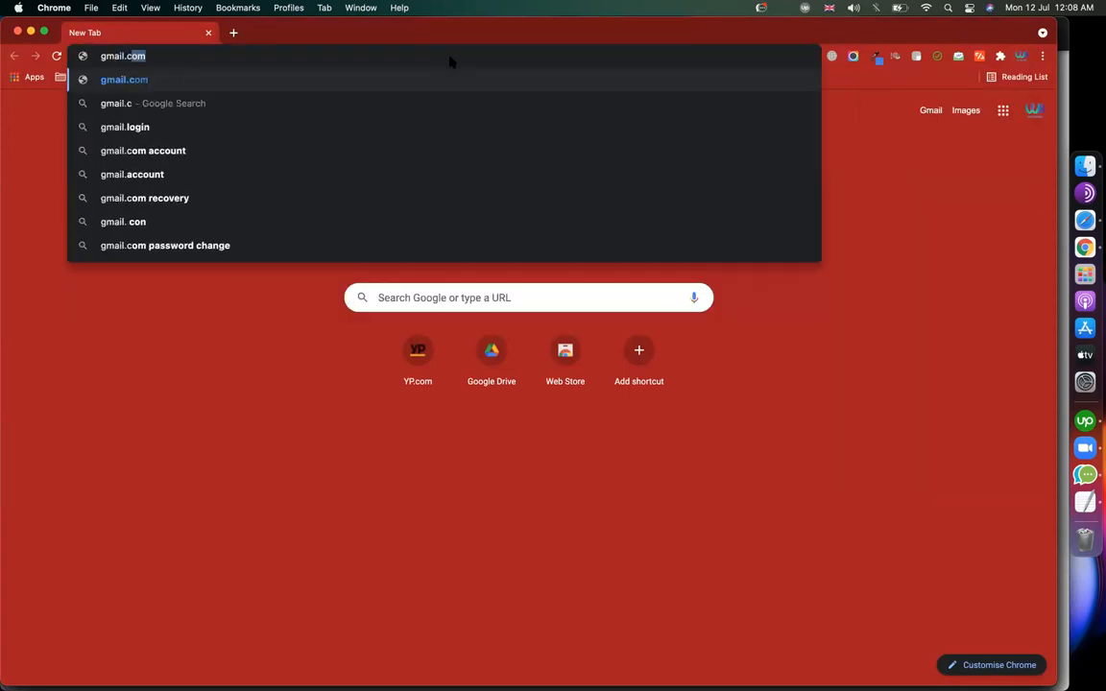
pyautogui.write('m')
pyautogui.press('Return')
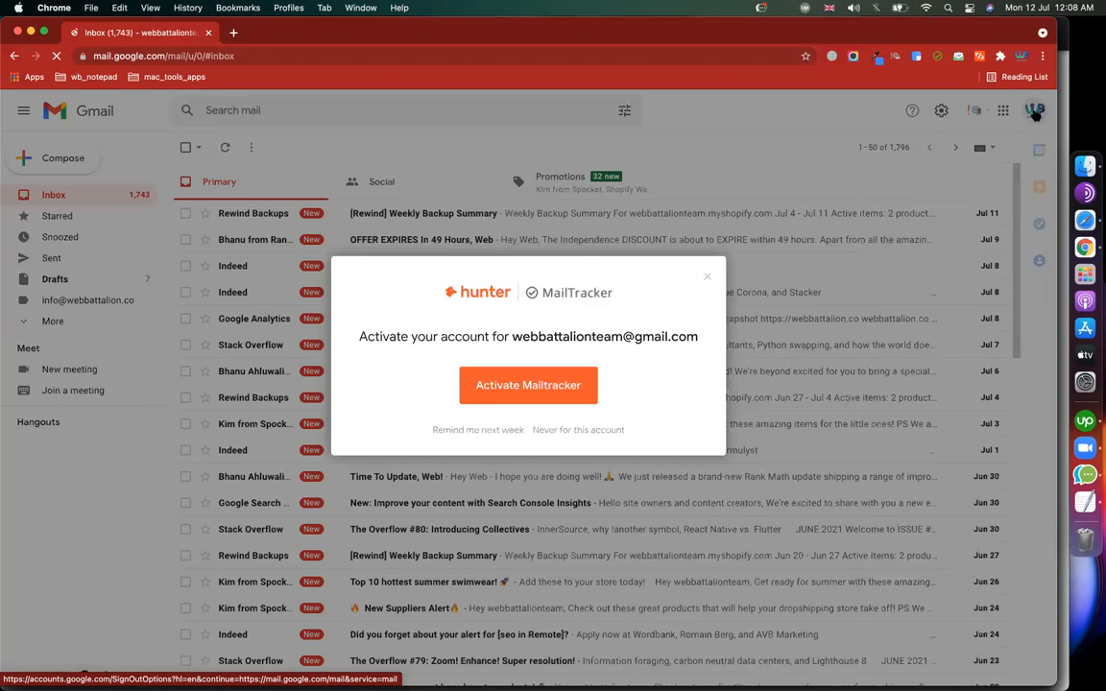
pyautogui.click(1035, 111)
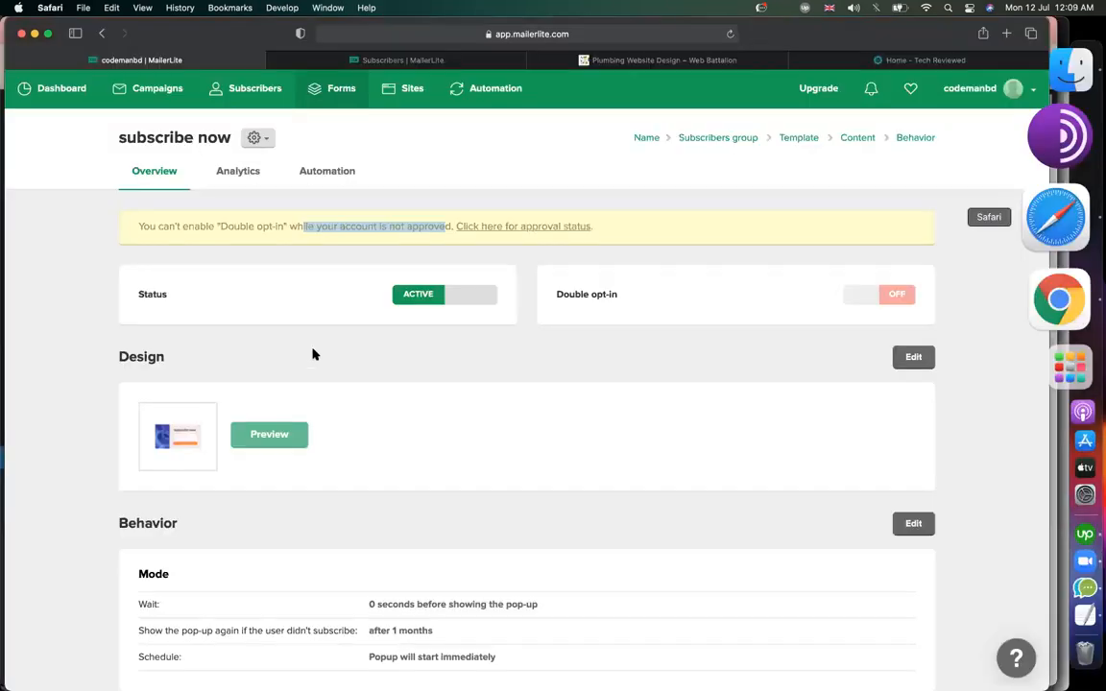
# Recheck the active form overview and the Tech Reviewed pop-up, then go to the subscriber list.
pyautogui.click(228, 307)
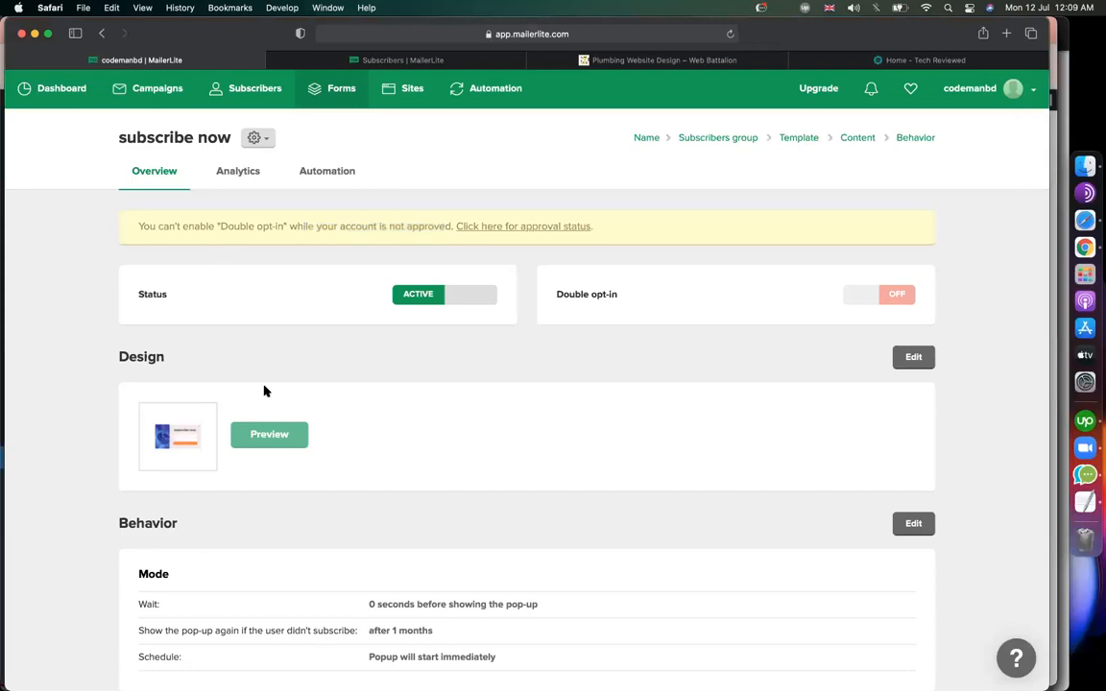
pyautogui.scroll(-5, 412, 432)
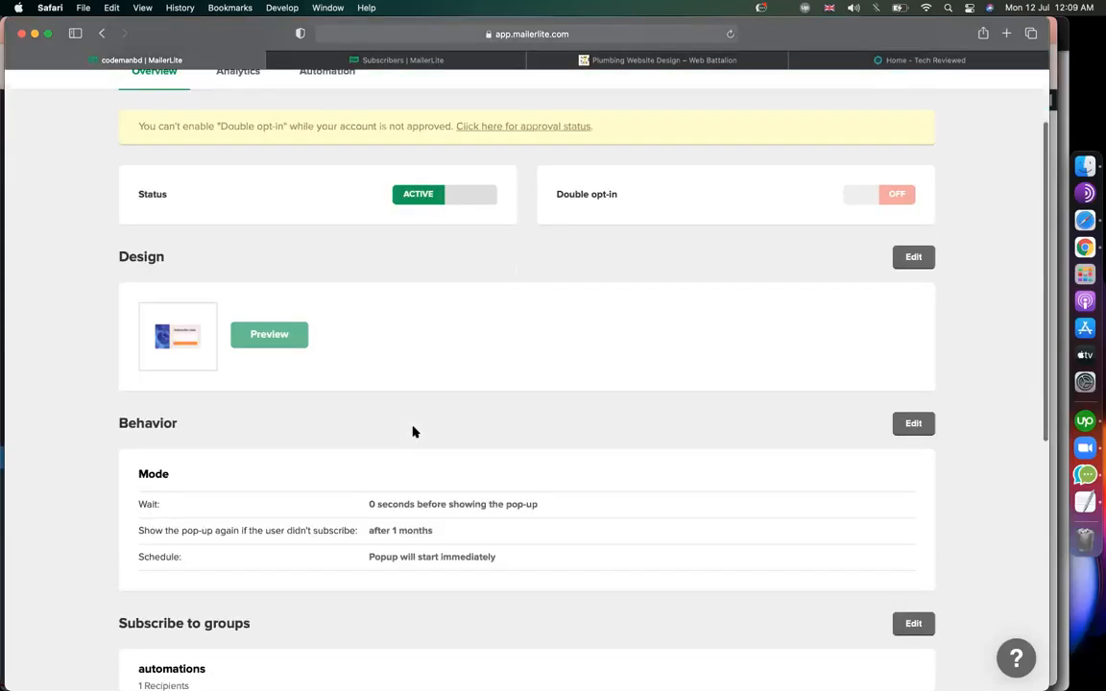
pyautogui.scroll(5, 412, 432)
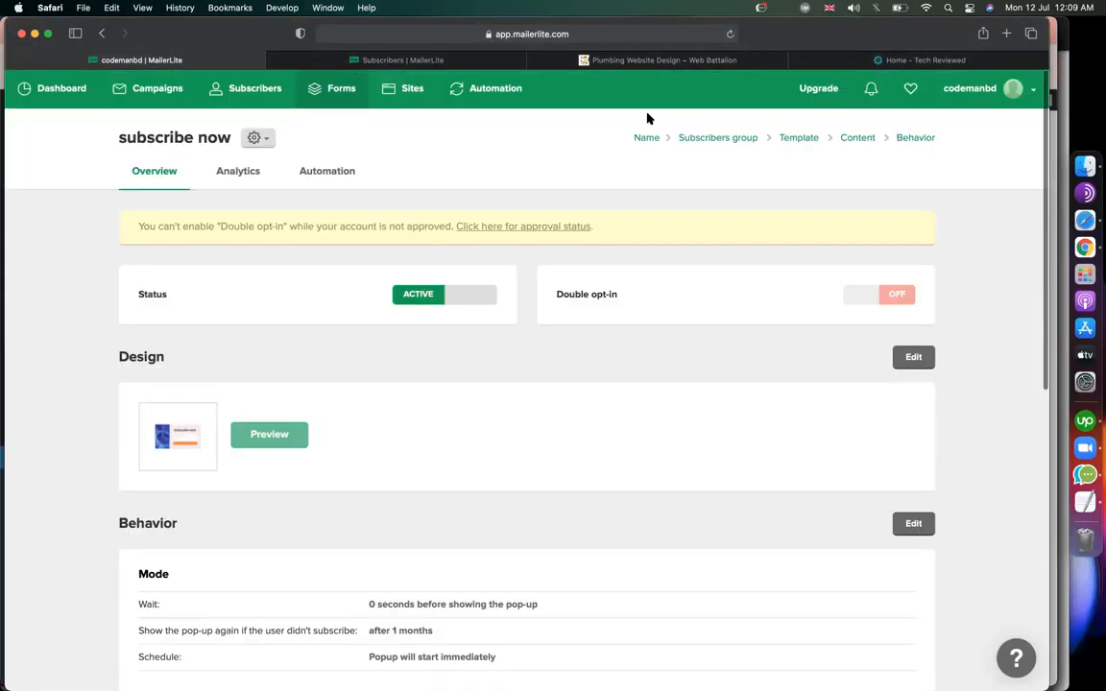
pyautogui.click(893, 61)
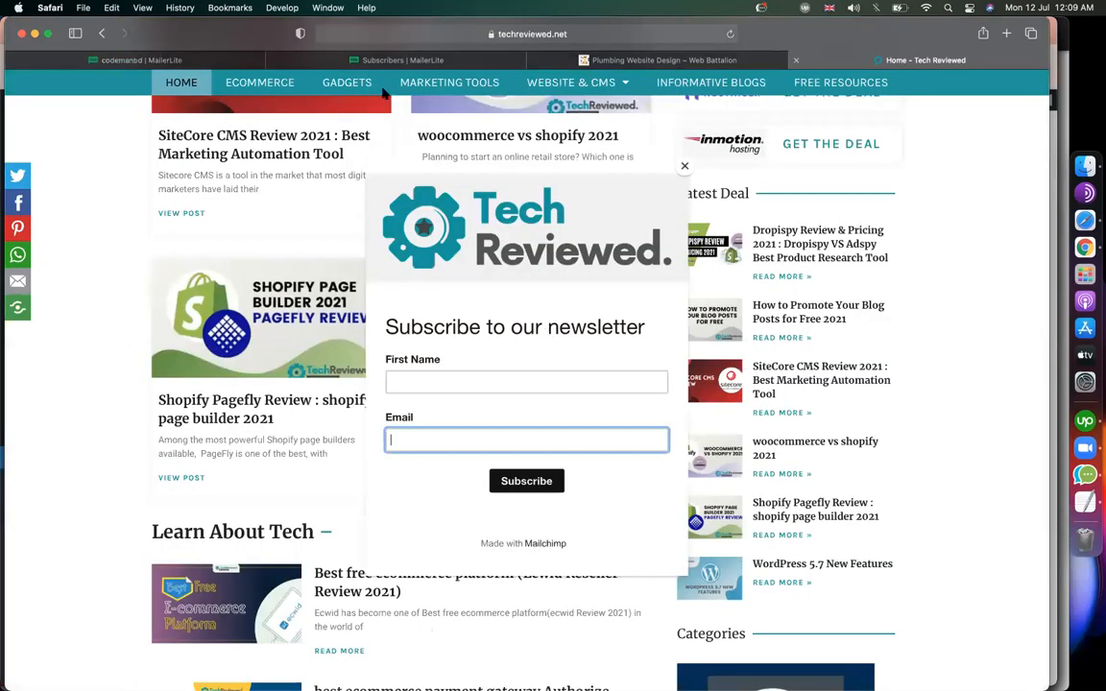
pyautogui.click(402, 58)
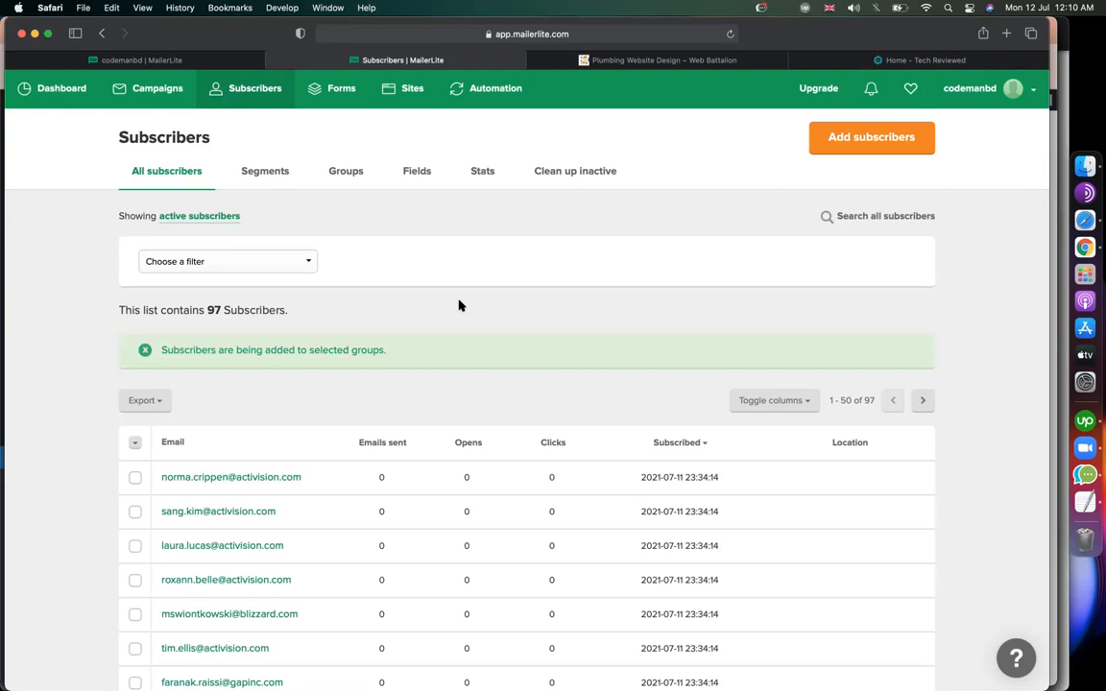
# Scroll through the 97 subscribers, then switch to the Plumbing Website Design tab.
pyautogui.scroll(-10, 471, 338)
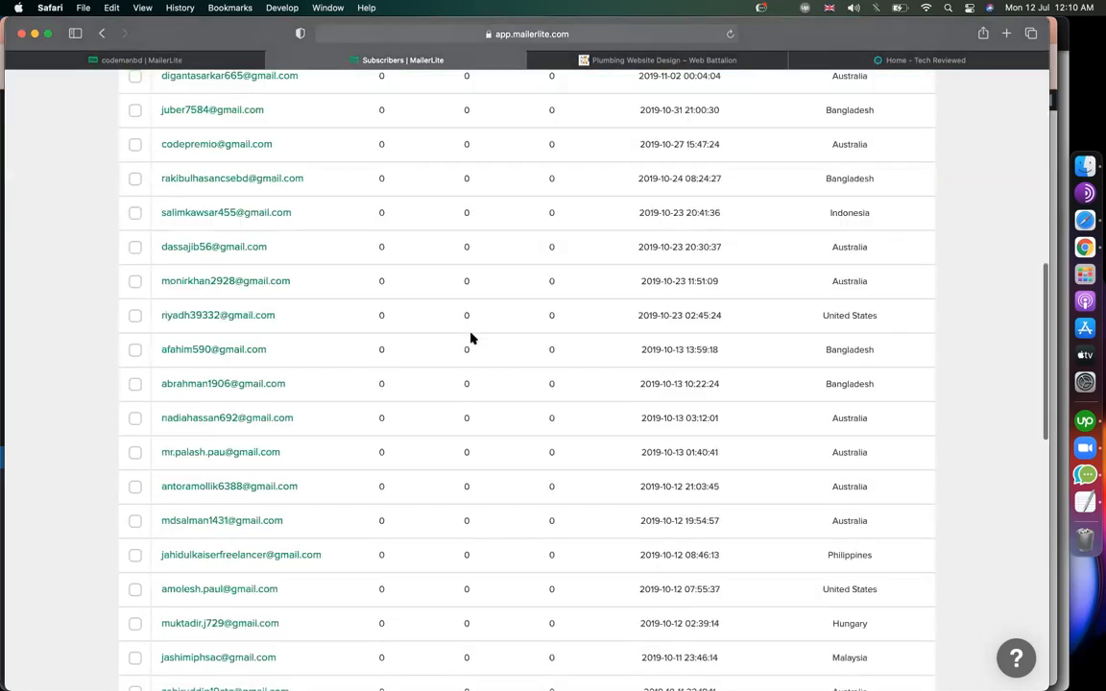
pyautogui.scroll(-7, 470, 338)
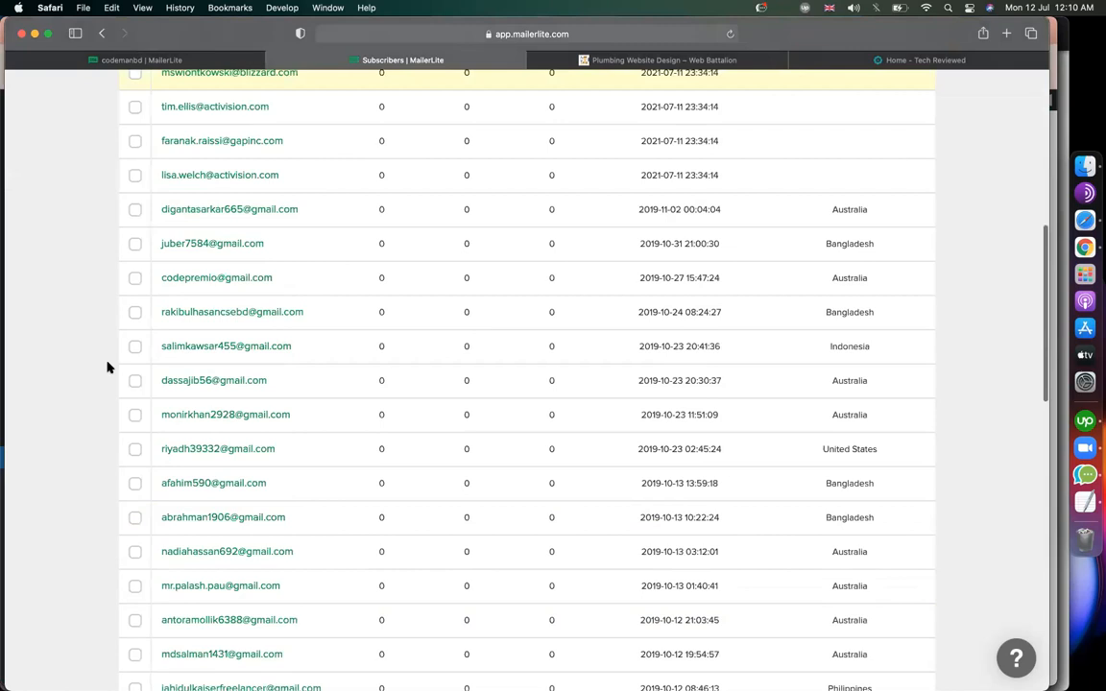
pyautogui.scroll(5, 108, 367)
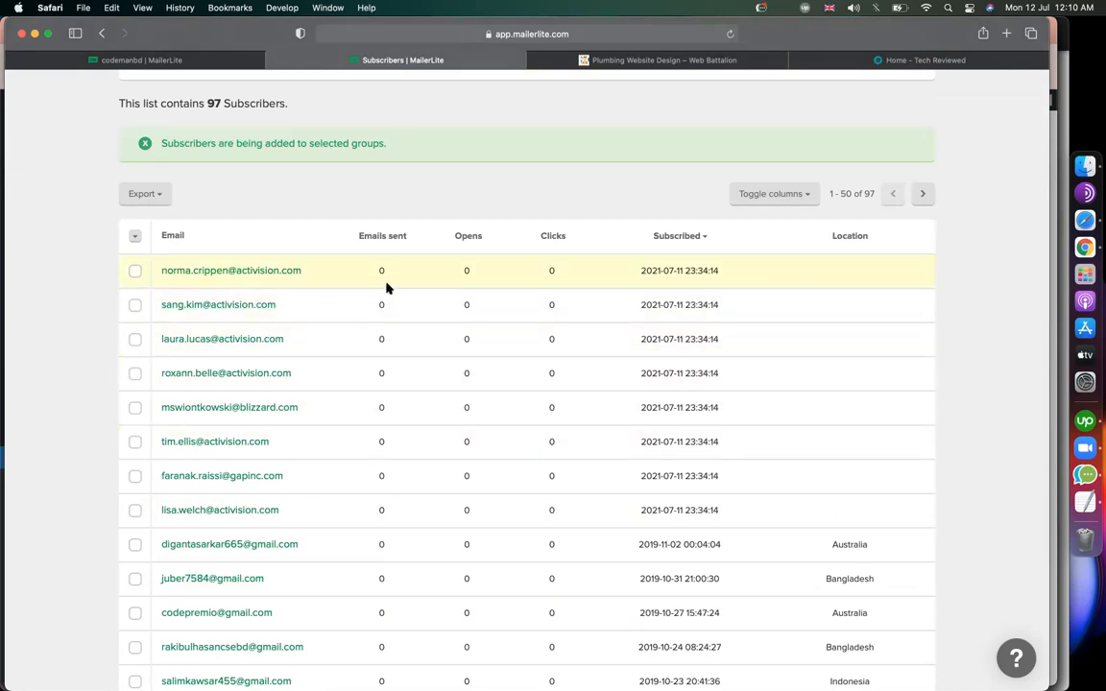
pyautogui.scroll(-3, 359, 359)
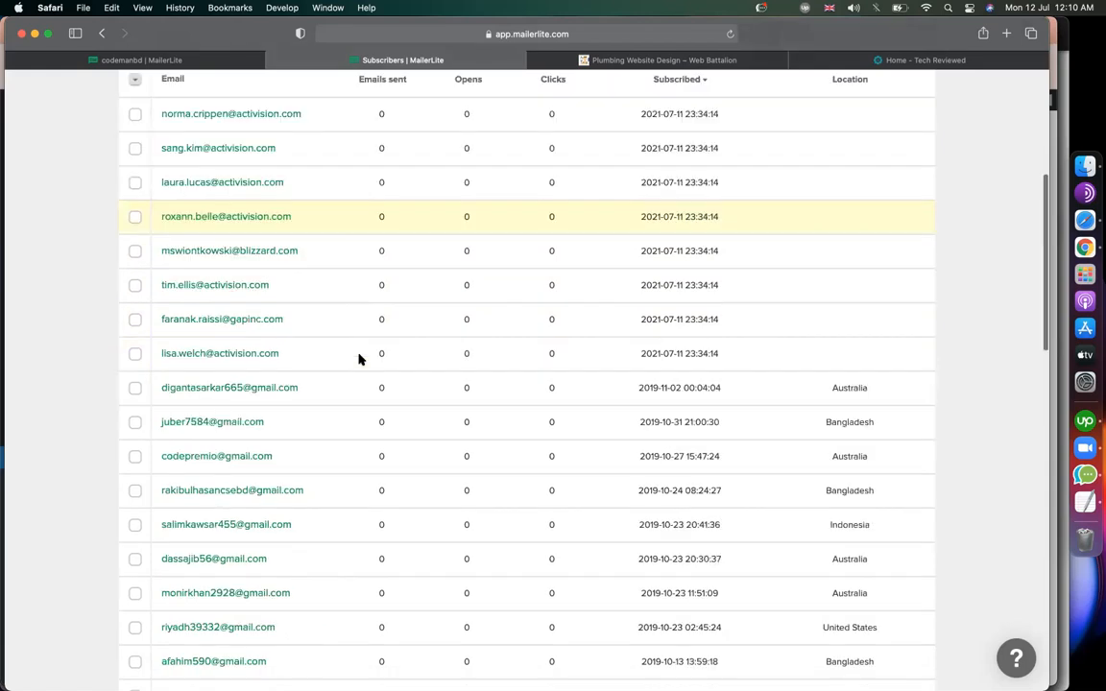
pyautogui.scroll(-8, 359, 359)
pyautogui.scroll(14, 359, 360)
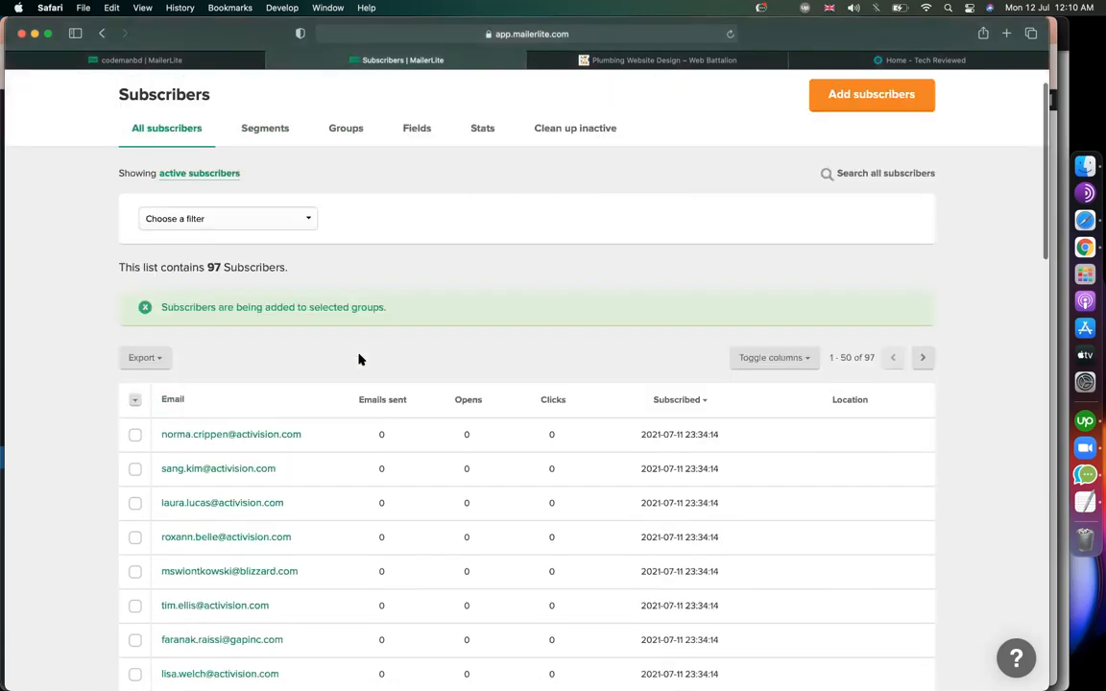
pyautogui.scroll(-3, 359, 359)
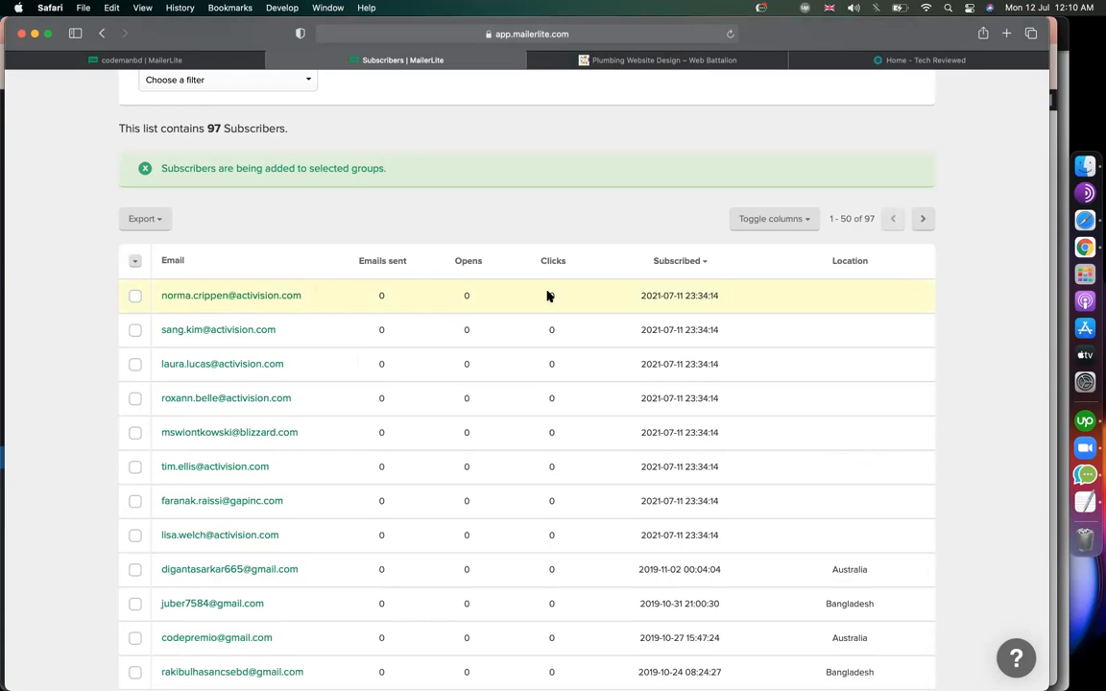
pyautogui.scroll(-6, 299, 365)
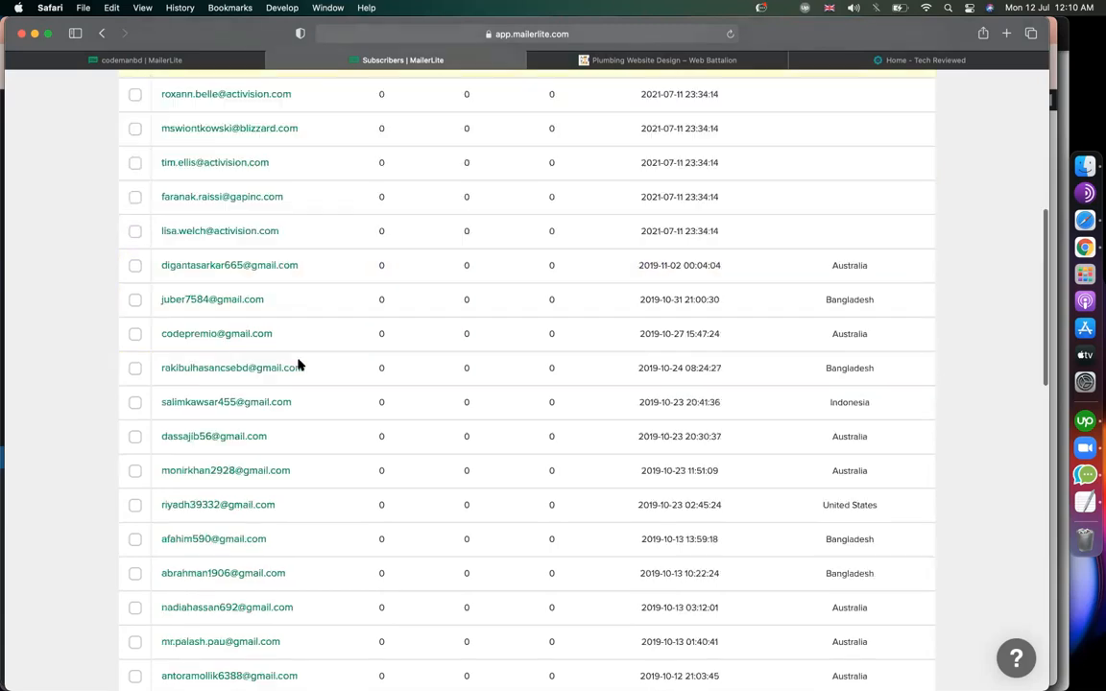
pyautogui.scroll(-10, 299, 365)
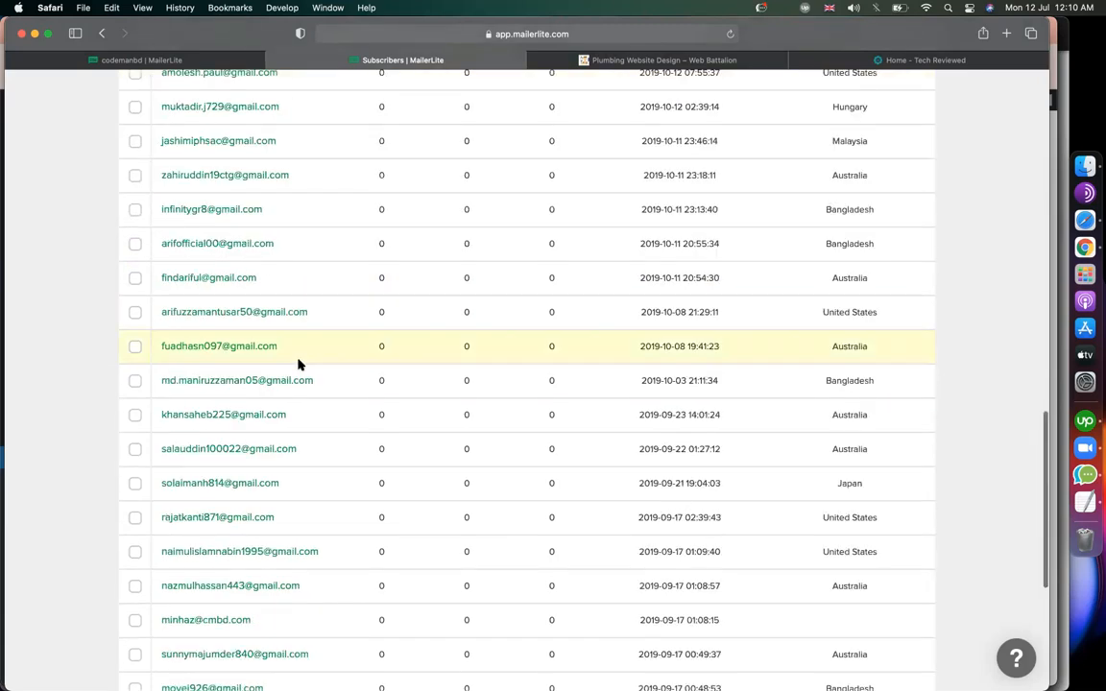
pyautogui.scroll(15, 299, 364)
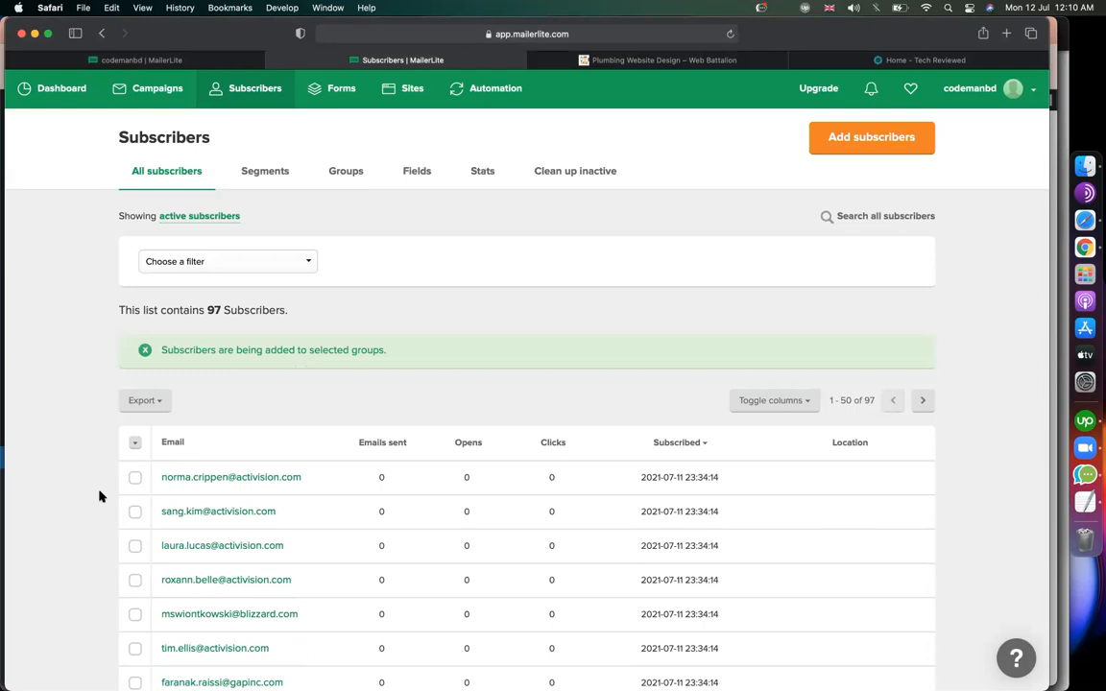
pyautogui.click(697, 61)
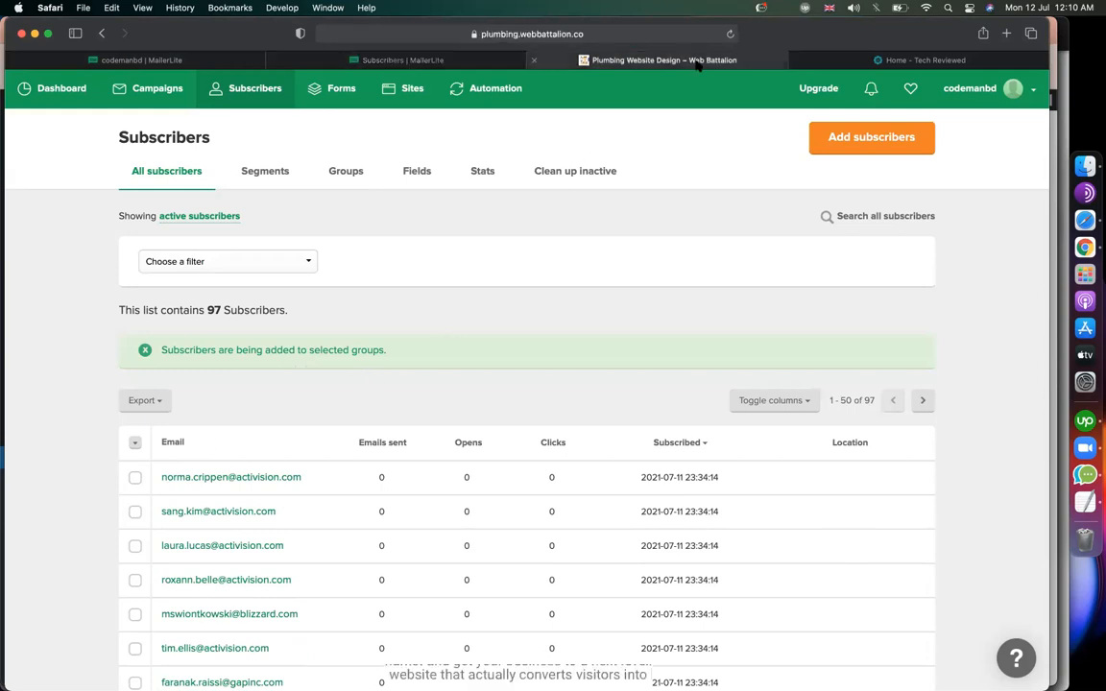
# Search Google for 'yp' and open the YP.com site.
pyautogui.click(648, 36)
pyautogui.write('yp')
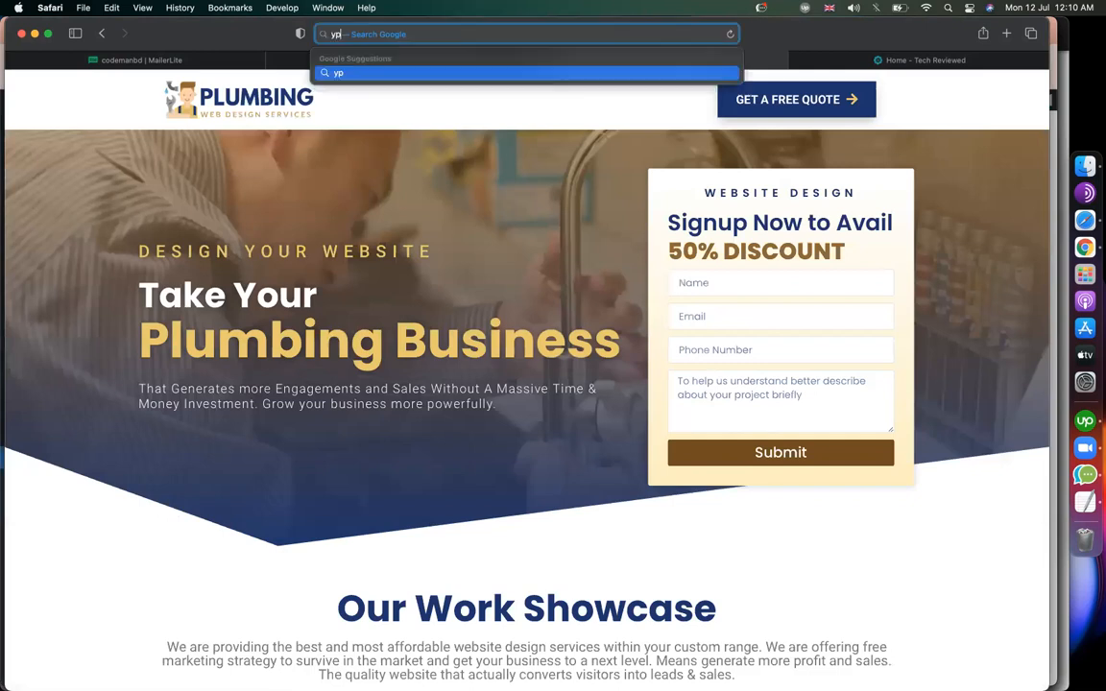
pyautogui.press('Return')
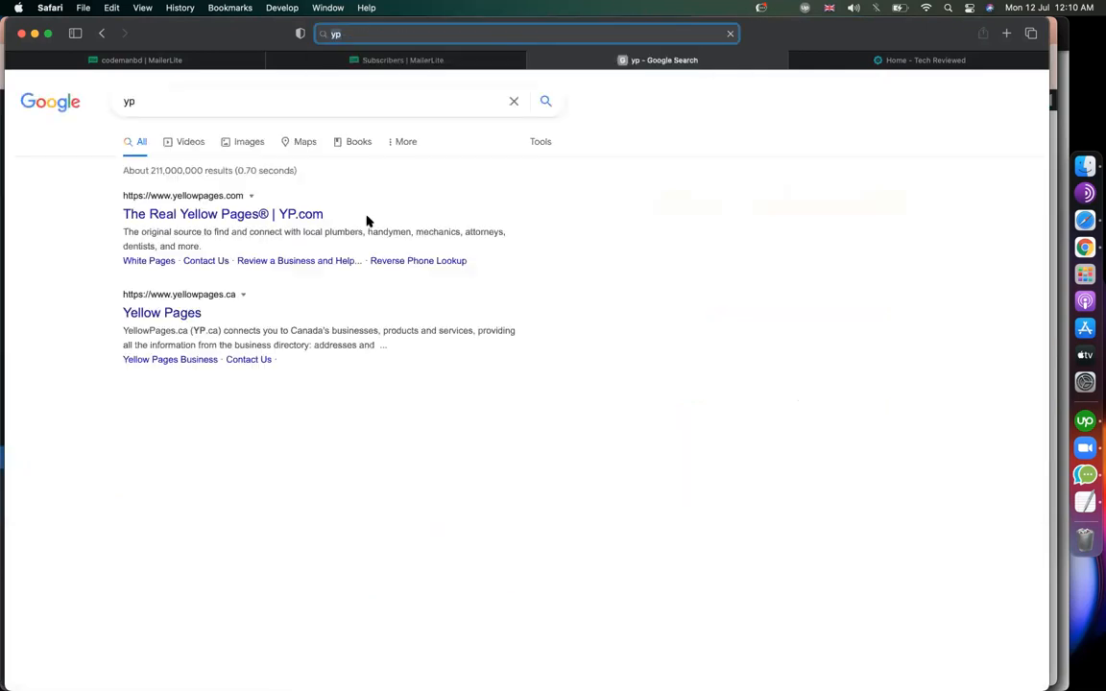
pyautogui.click(223, 211)
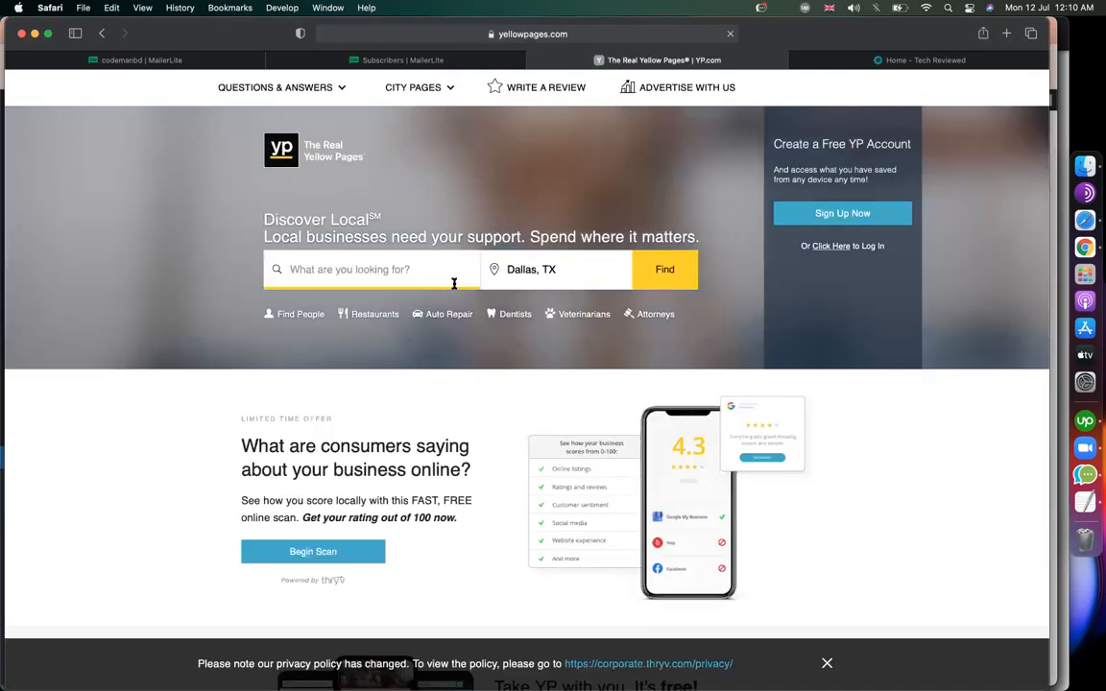
# Search Yellow Pages for Plumbers in Dallas, TX.
pyautogui.write('pl')
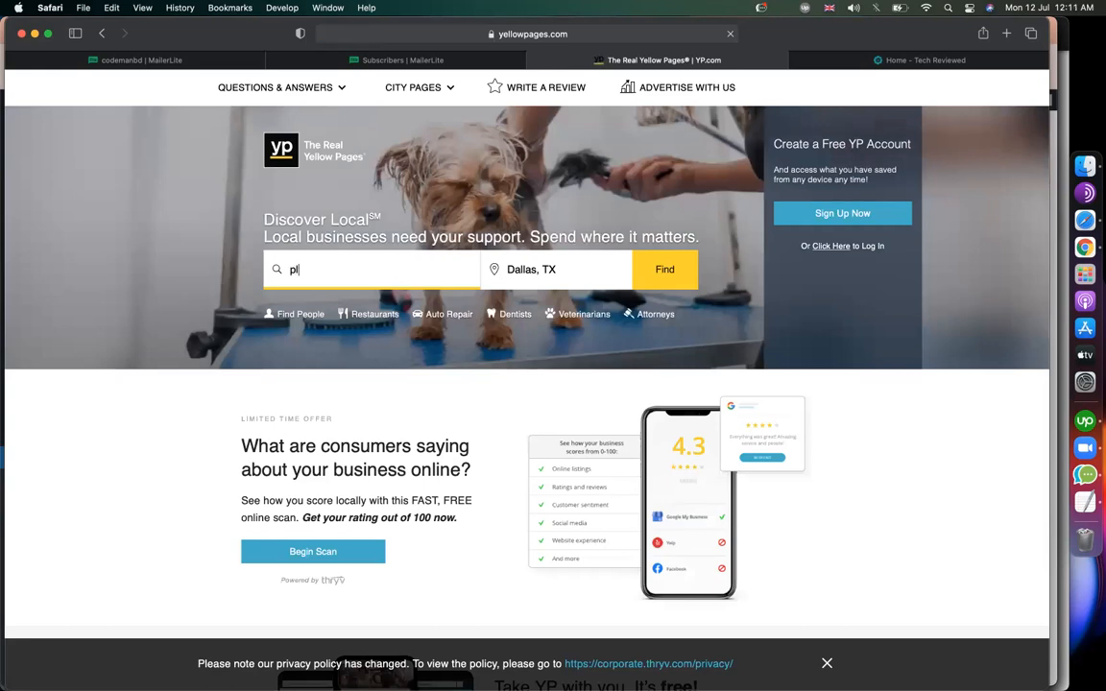
pyautogui.click(366, 322)
pyautogui.click(682, 270)
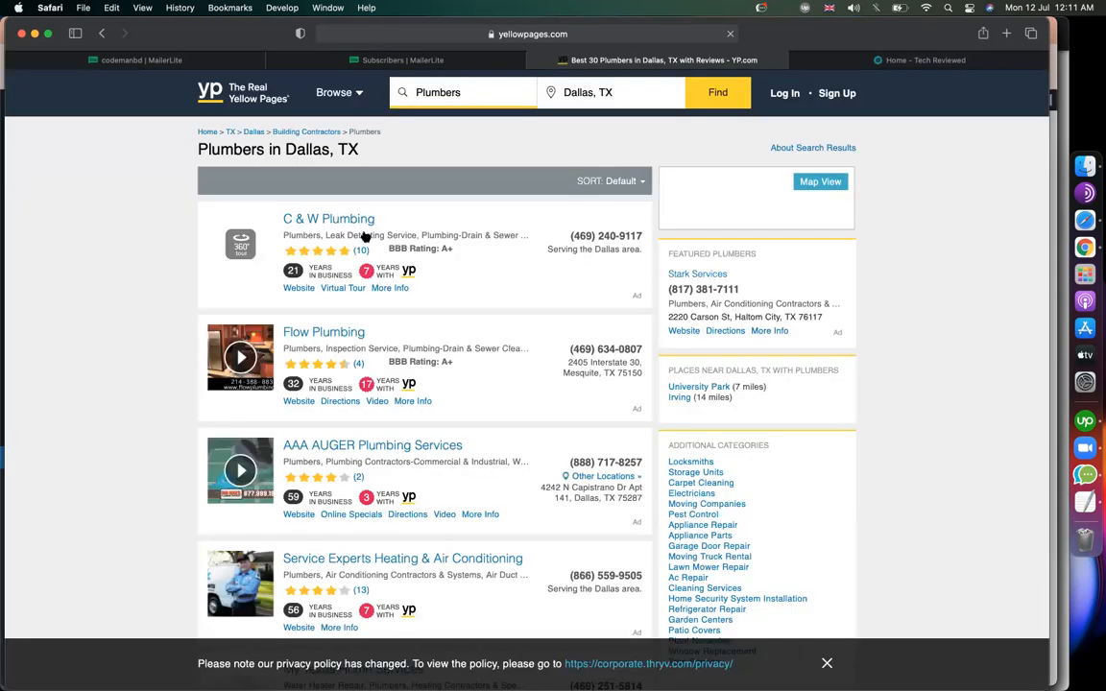
# Browse the Dallas plumber listings and close the privacy-policy banner at the bottom.
pyautogui.scroll(-10, 138, 287)
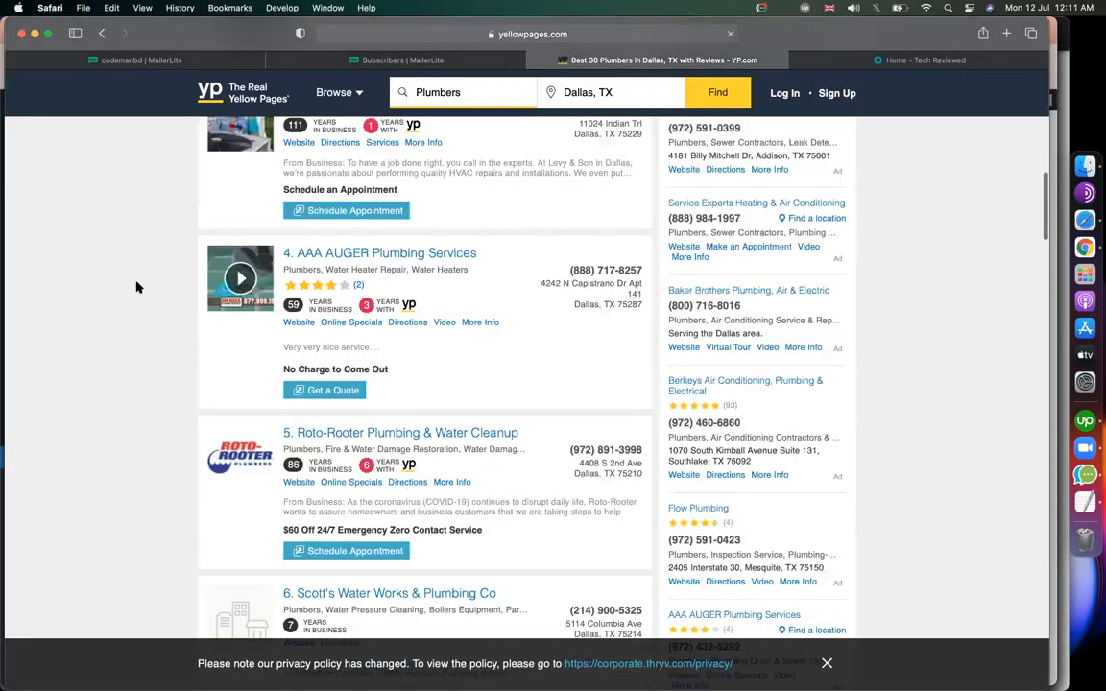
pyautogui.scroll(-15, 137, 287)
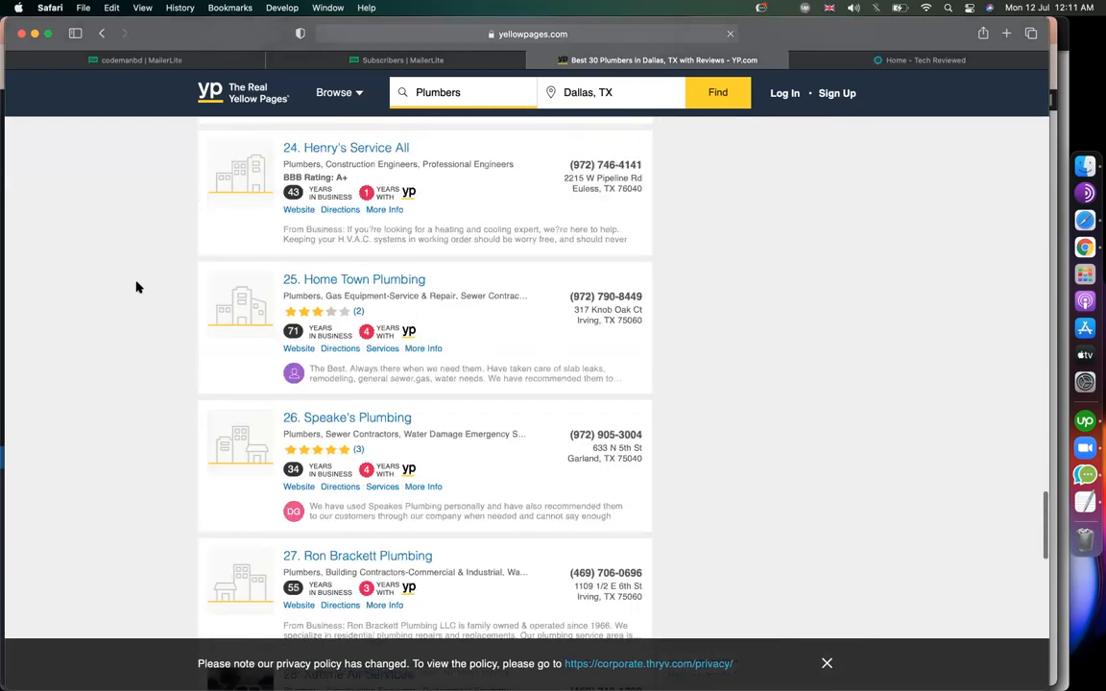
pyautogui.scroll(20, 137, 287)
pyautogui.scroll(5, 338, 223)
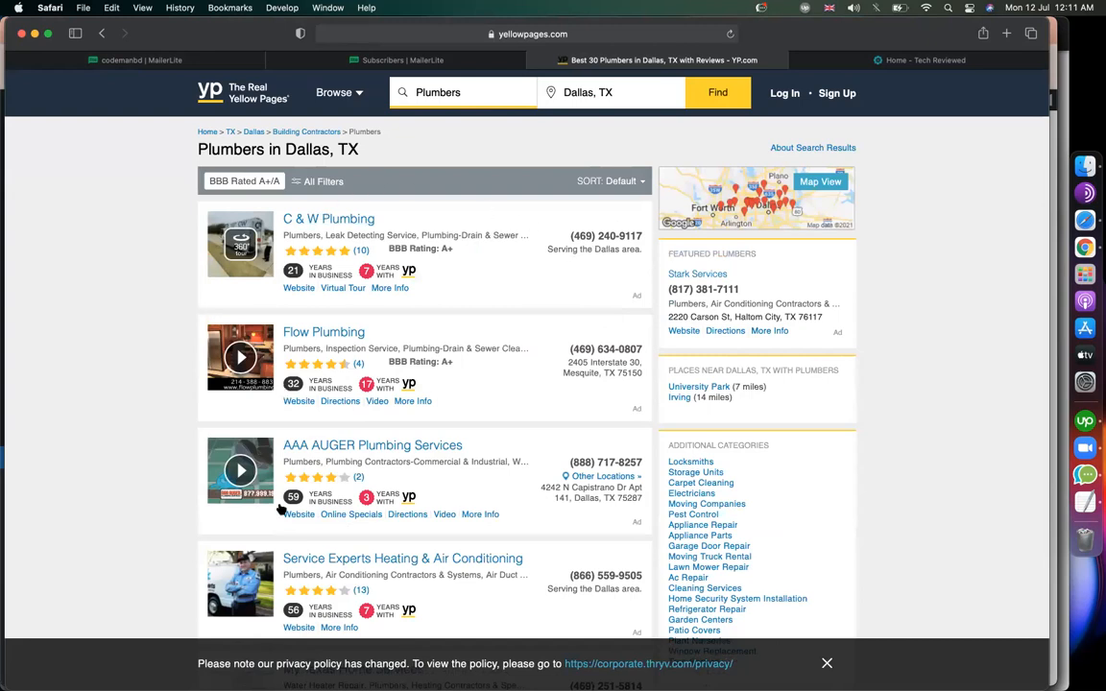
pyautogui.scroll(-10, 280, 510)
pyautogui.scroll(8, 269, 484)
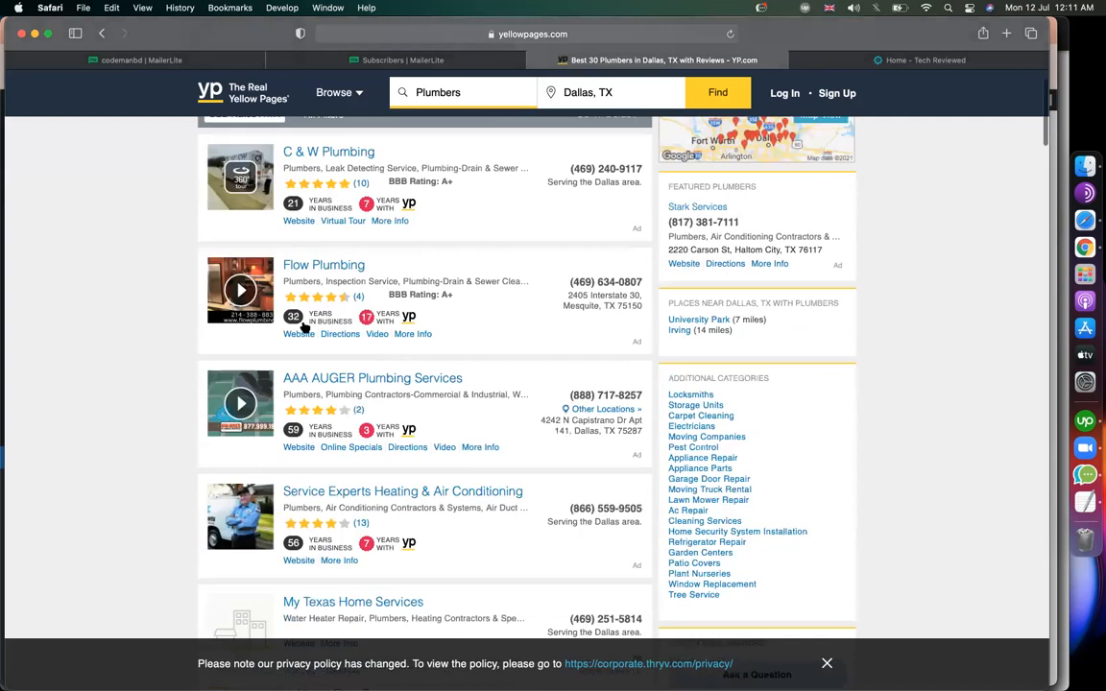
pyautogui.scroll(2, 317, 211)
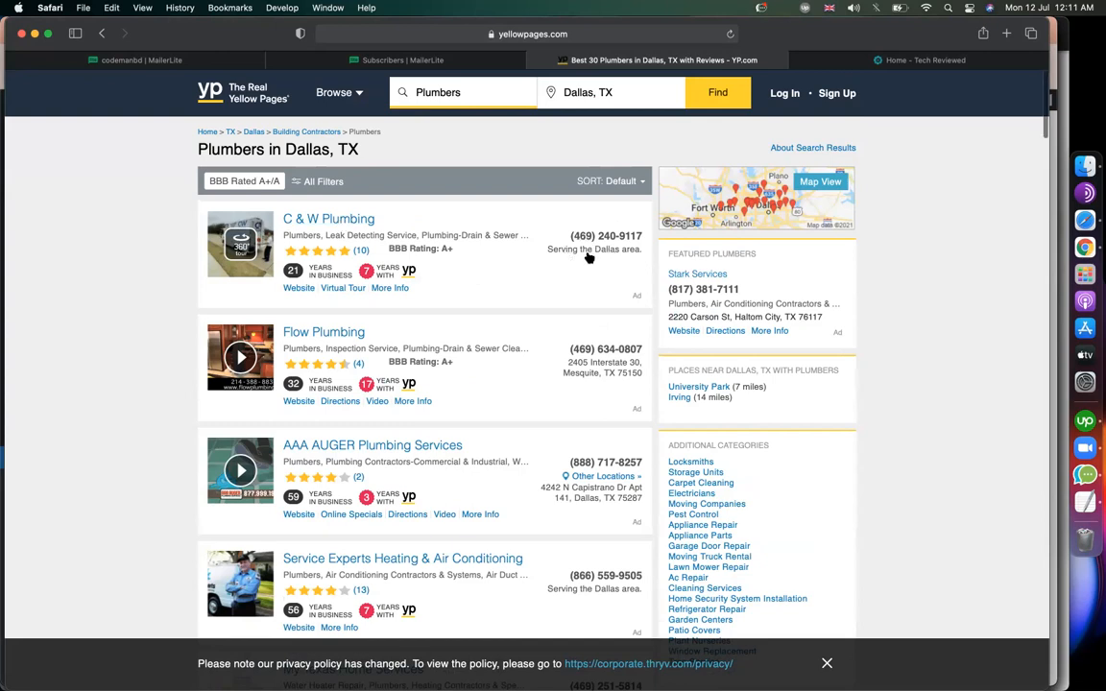
pyautogui.scroll(-2, 589, 258)
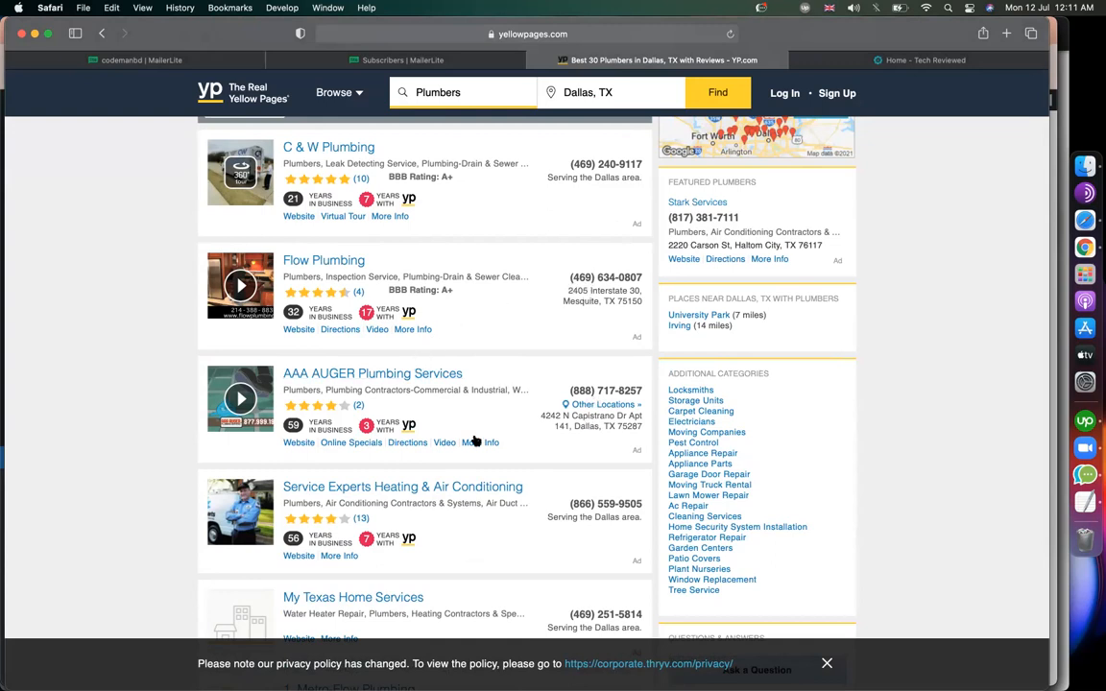
pyautogui.scroll(-5, 134, 319)
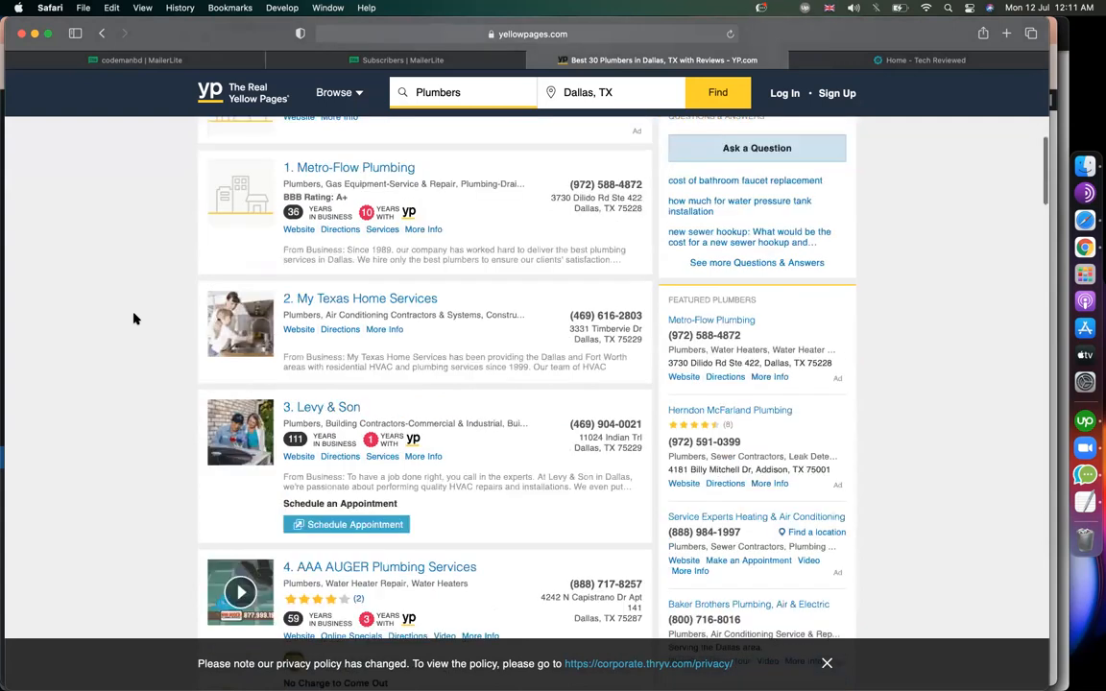
pyautogui.scroll(-10, 134, 320)
pyautogui.scroll(15, 135, 320)
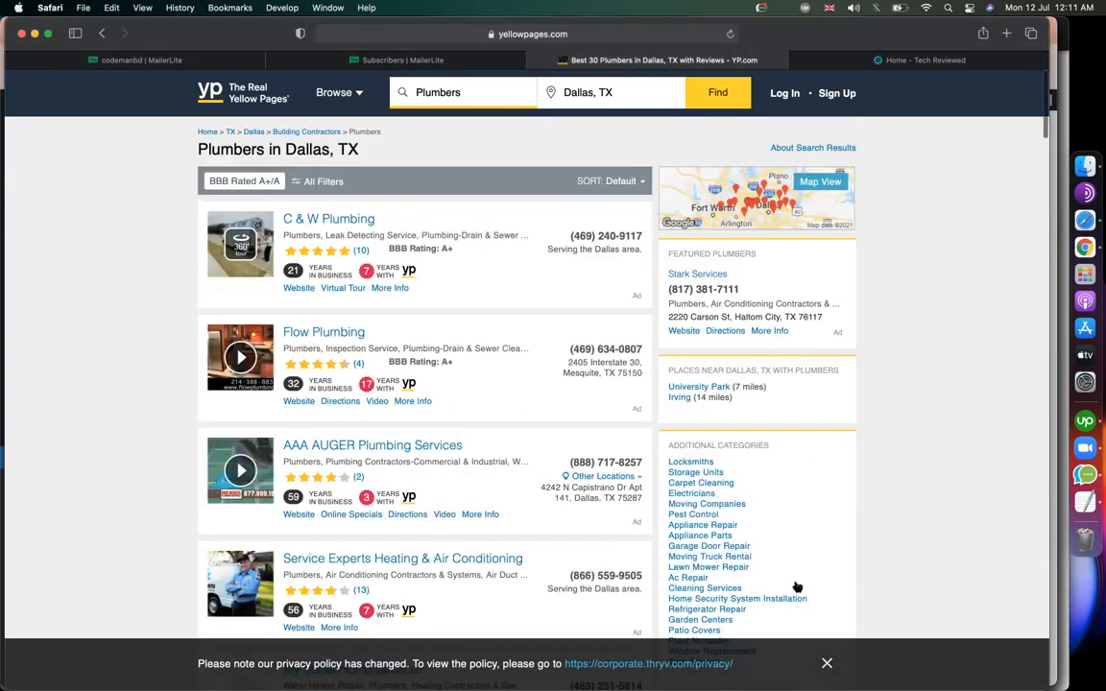
pyautogui.click(827, 663)
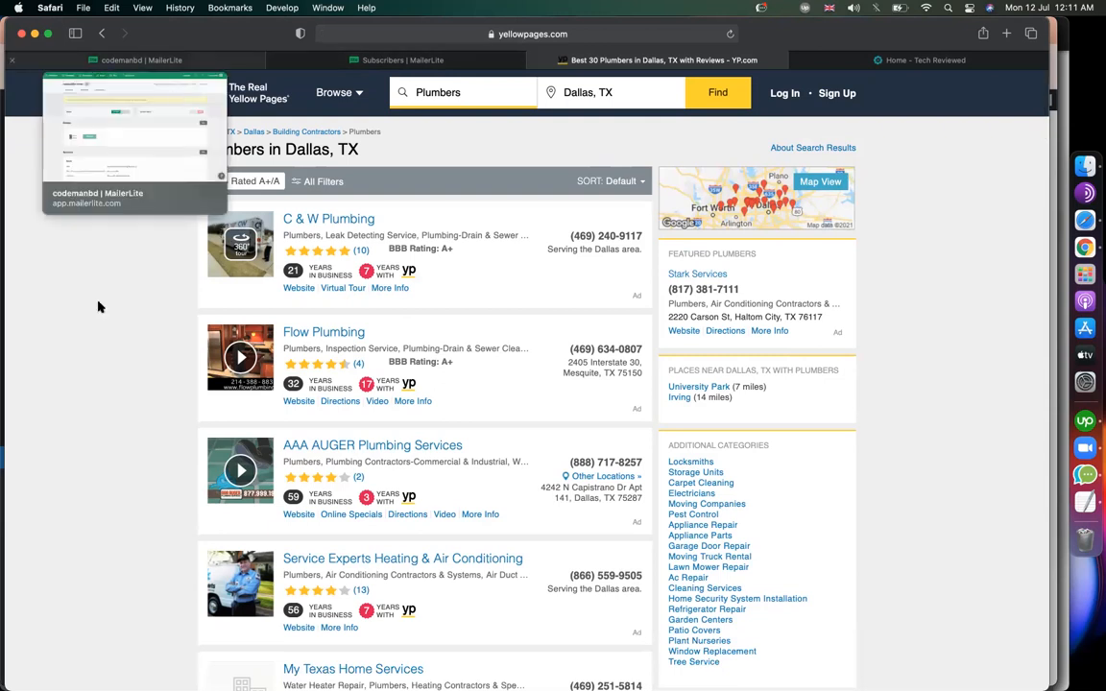
# Switch to the WordPress Insert Headers and Footers settings tab.
pyautogui.scroll(-5, 100, 307)
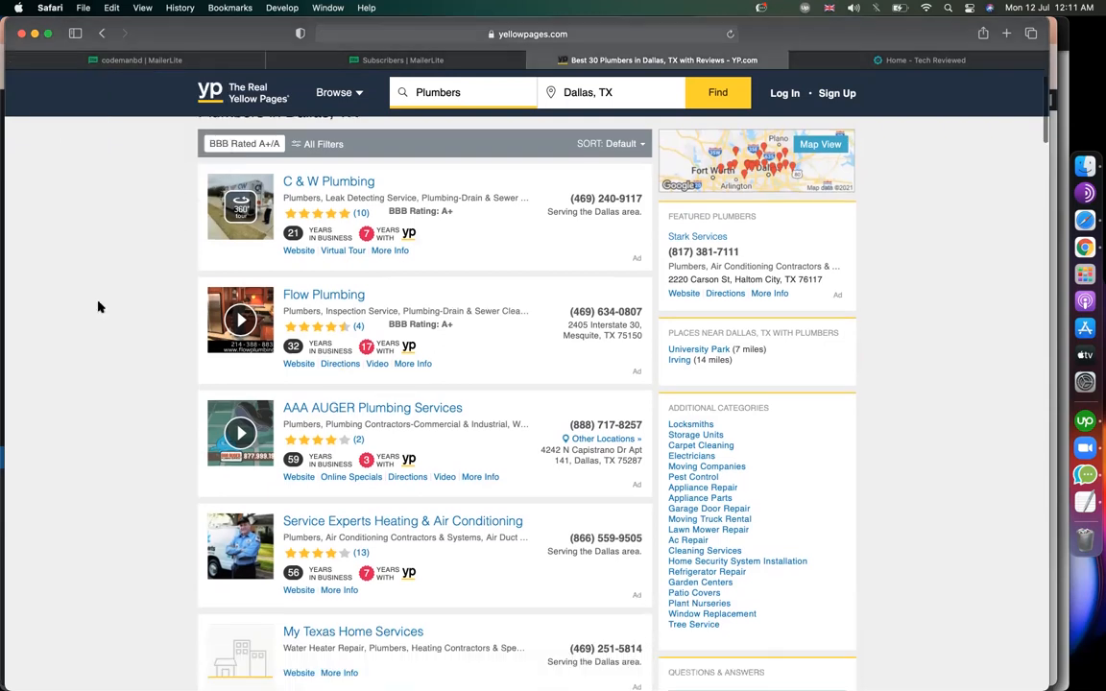
pyautogui.scroll(5, 100, 307)
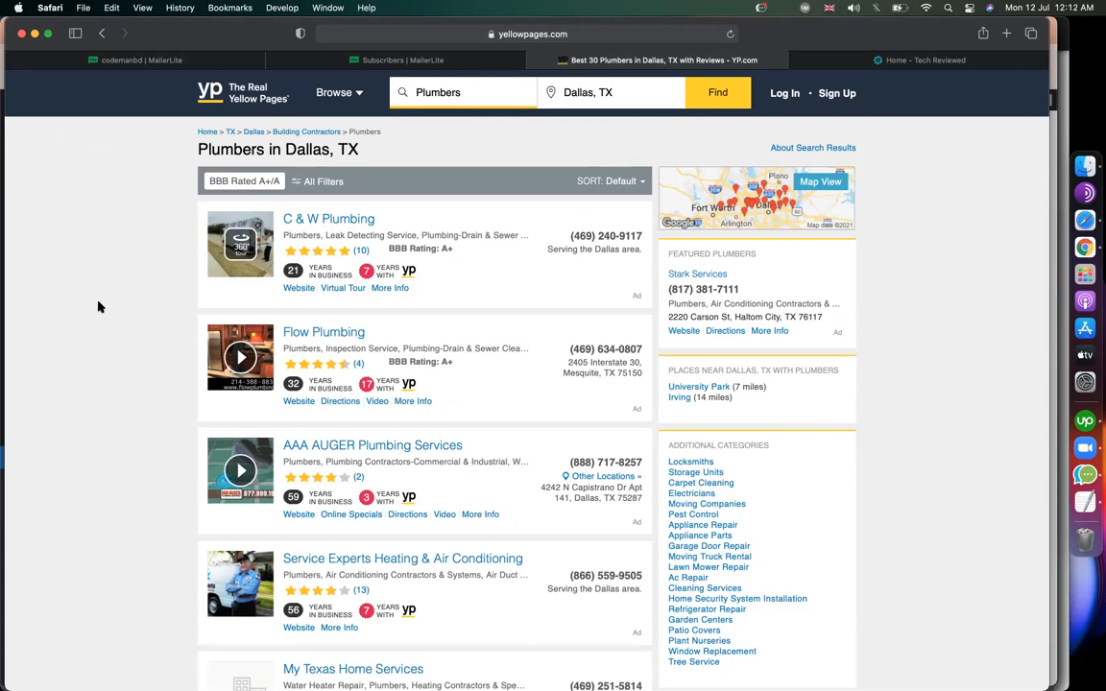
pyautogui.click(1085, 252)
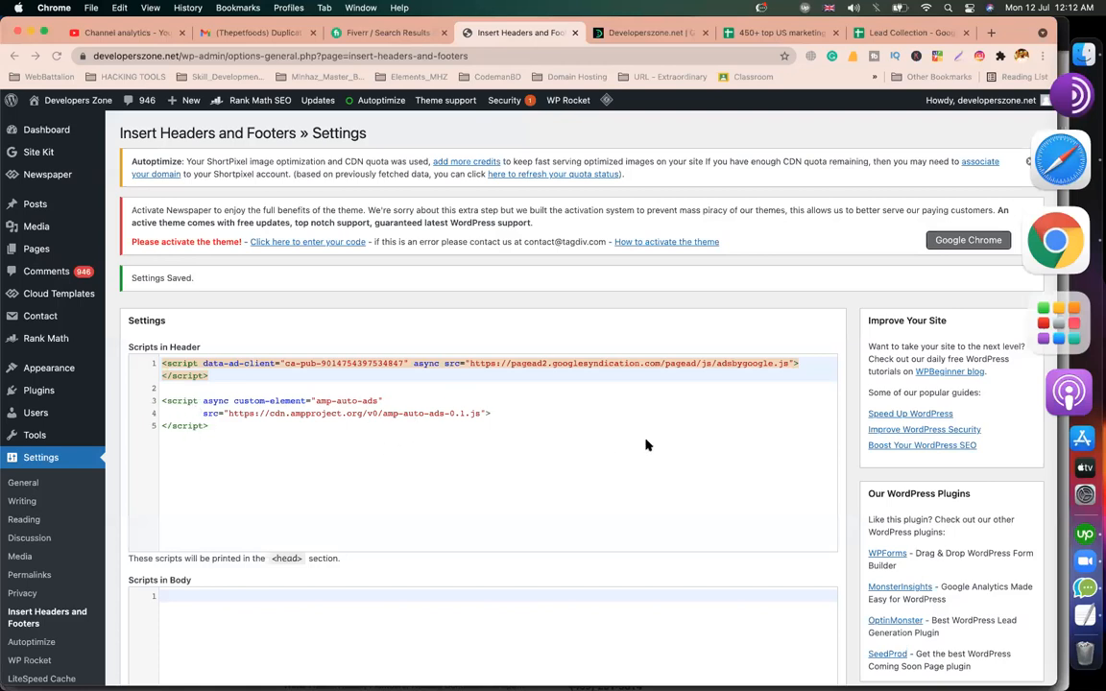
# Switch to the Fiverr tab showing the 'mailerlite' search results with ctrl+shift+Tab.
pyautogui.hotkey('ctrl', 'shift', 'Tab')
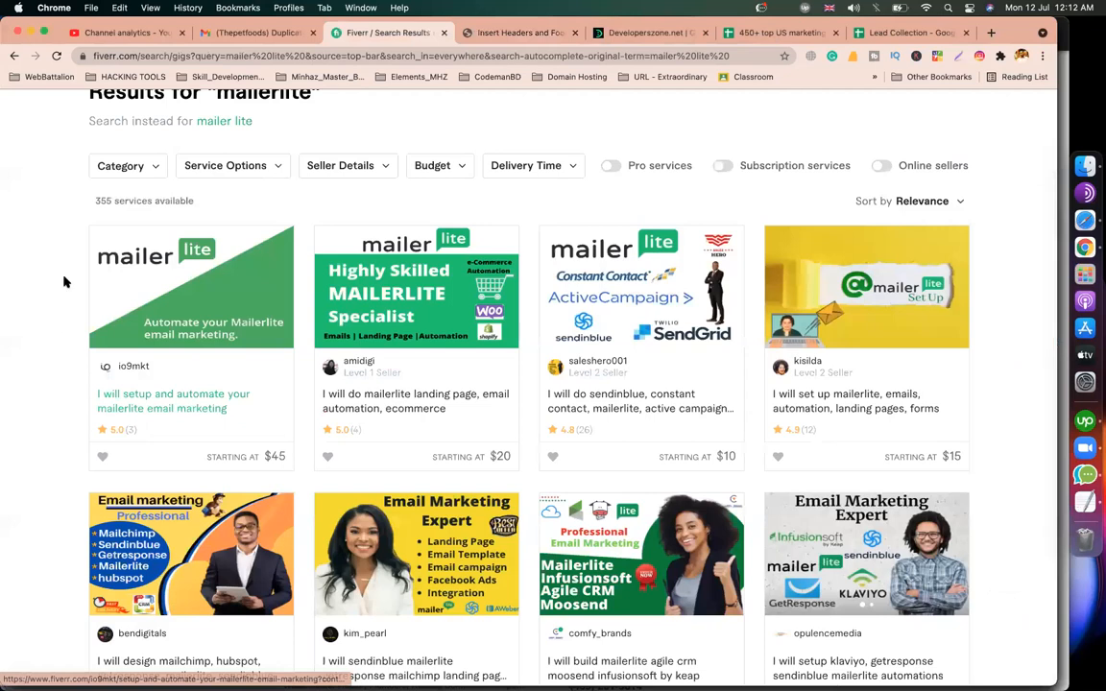
# Browse the mailerlite gig results and remove the trailing space from the search query.
pyautogui.scroll(-4, 64, 282)
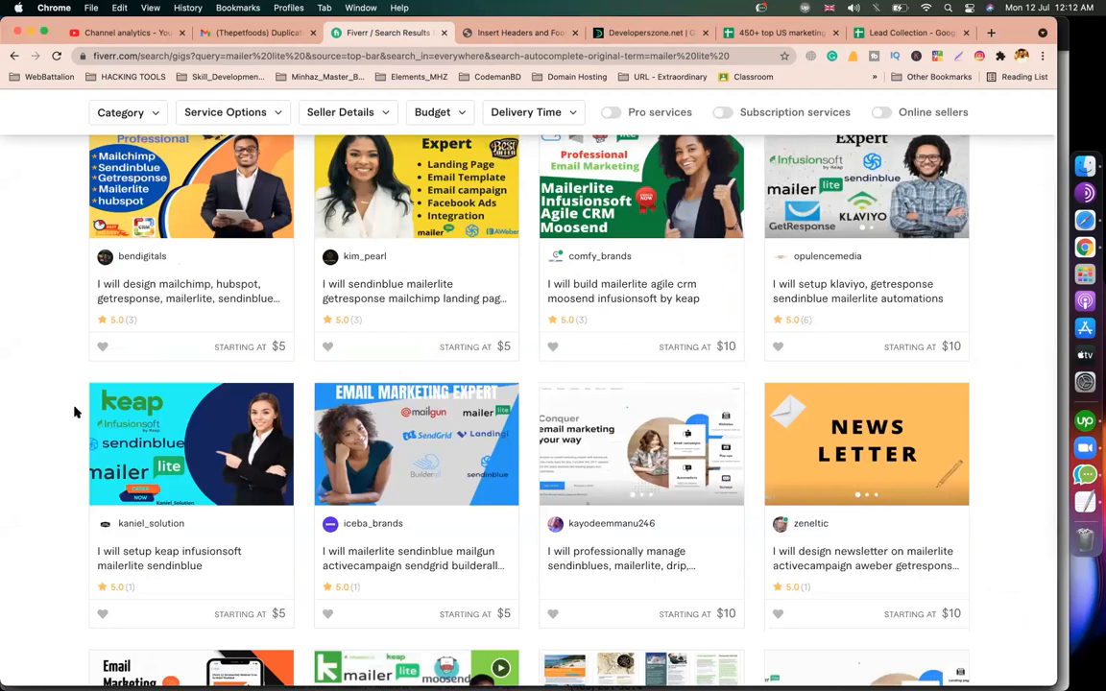
pyautogui.scroll(-3, 413, 326)
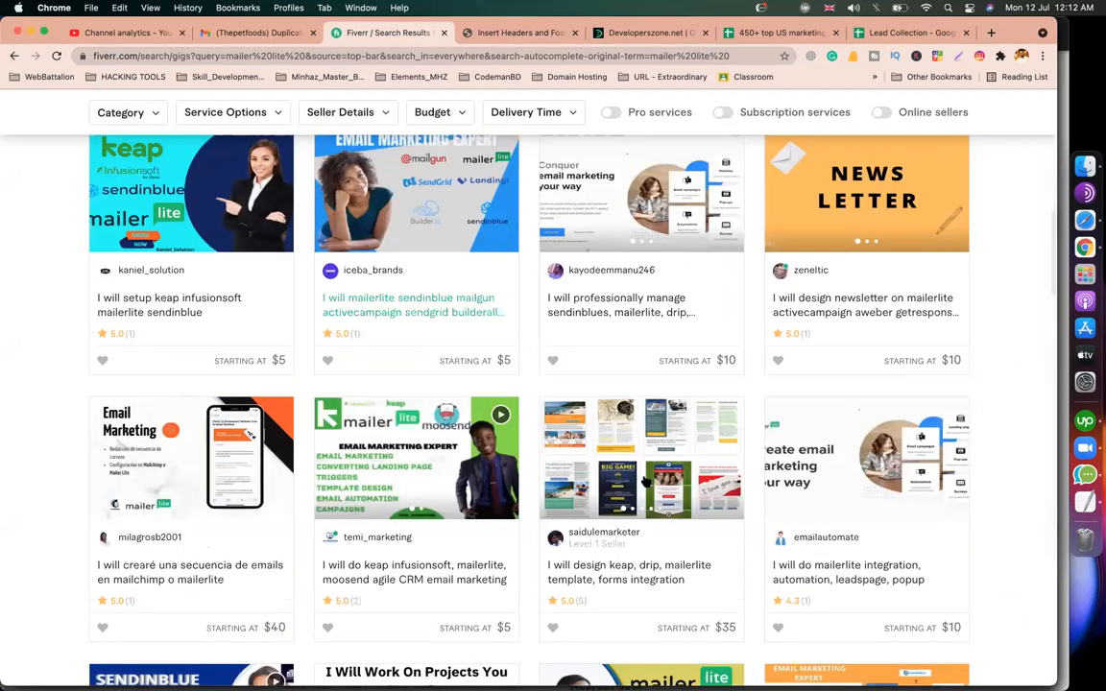
pyautogui.scroll(-5, 923, 408)
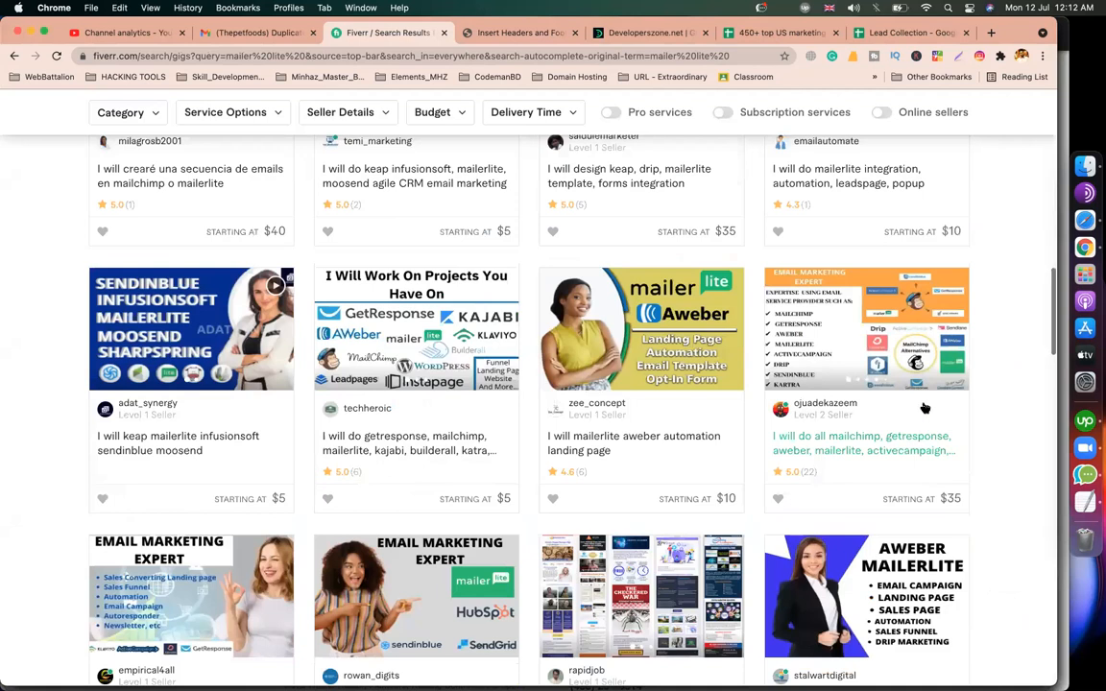
pyautogui.scroll(-2, 925, 408)
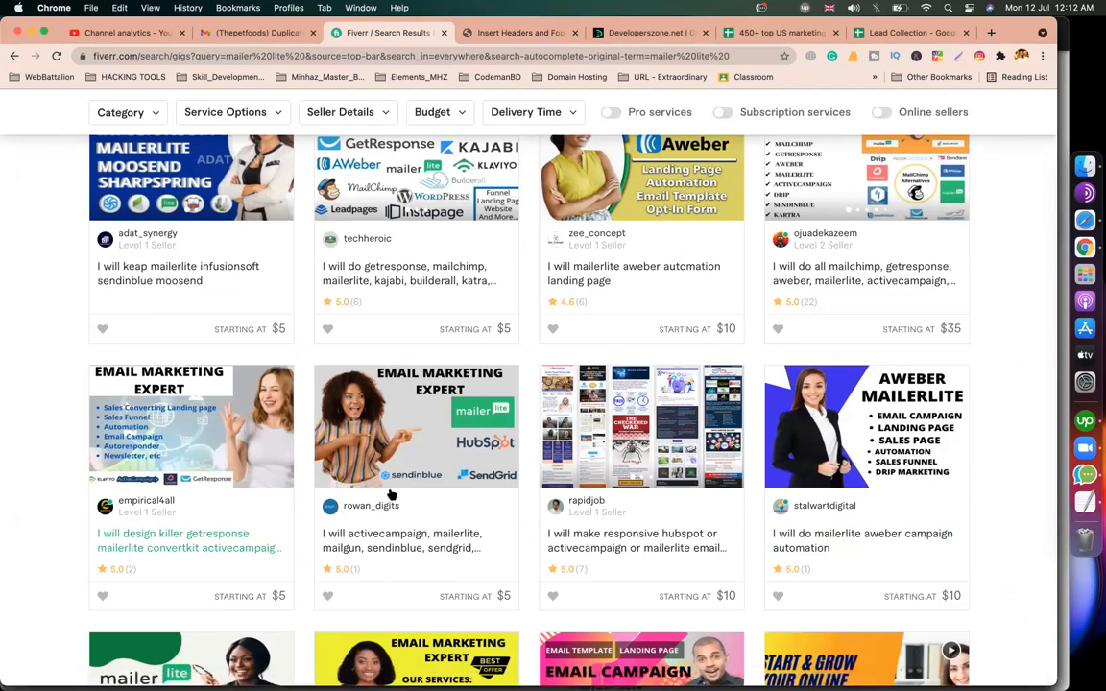
pyautogui.scroll(-8, 390, 494)
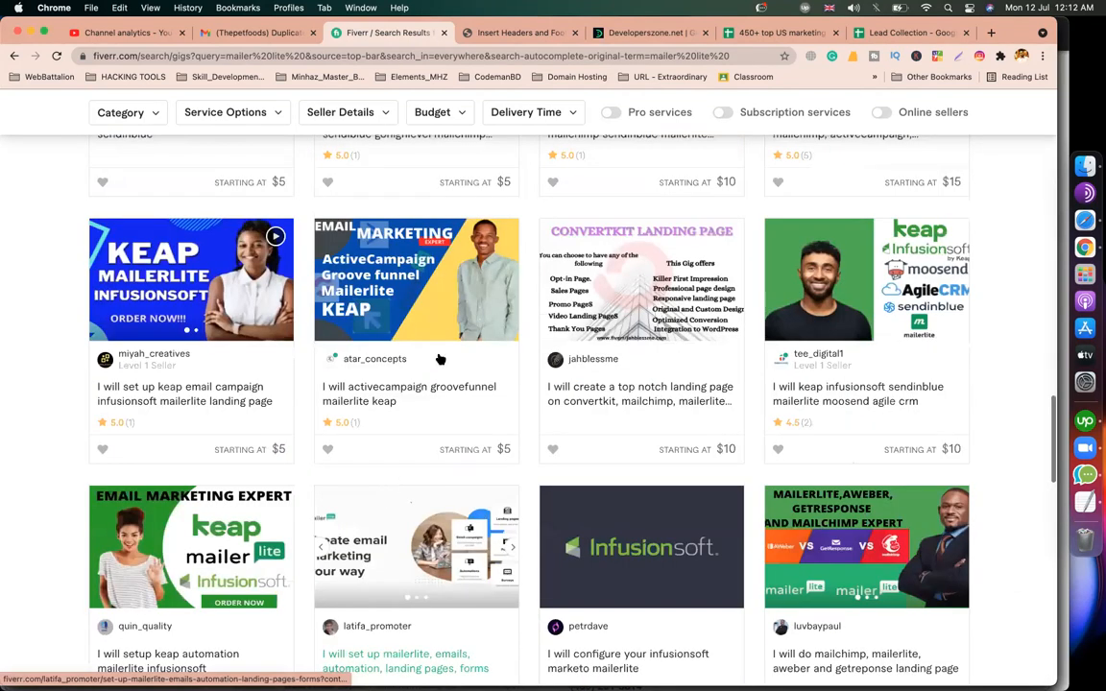
pyautogui.scroll(-5, 439, 359)
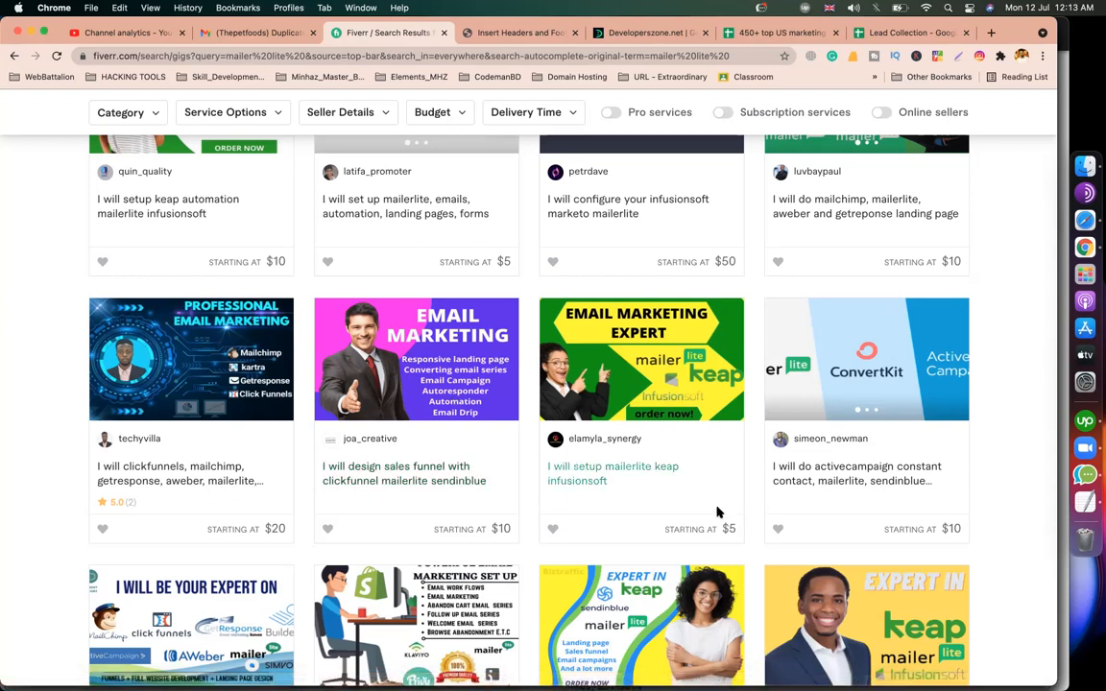
pyautogui.scroll(-3, 986, 409)
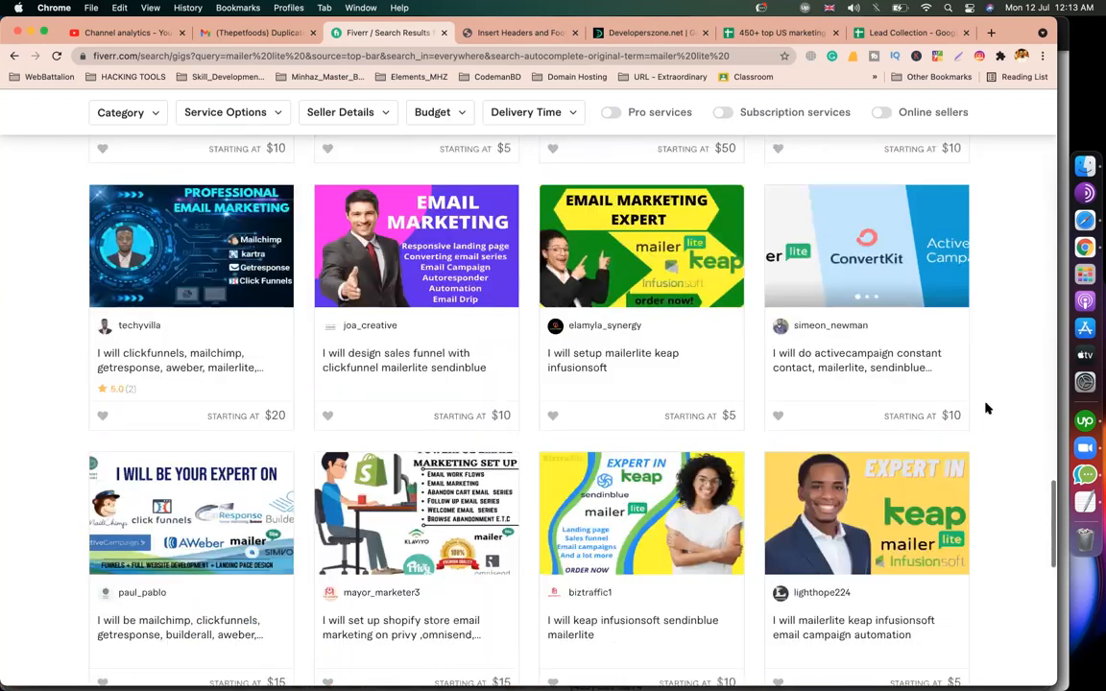
pyautogui.scroll(-10, 986, 409)
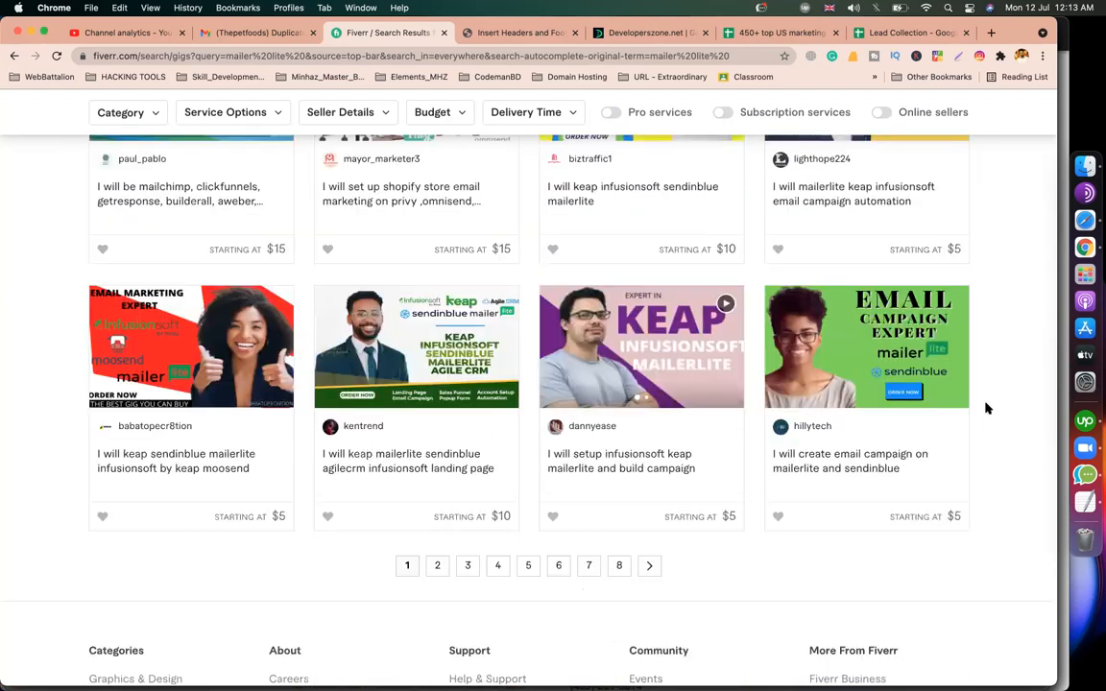
pyautogui.scroll(20, 986, 409)
pyautogui.click(275, 121)
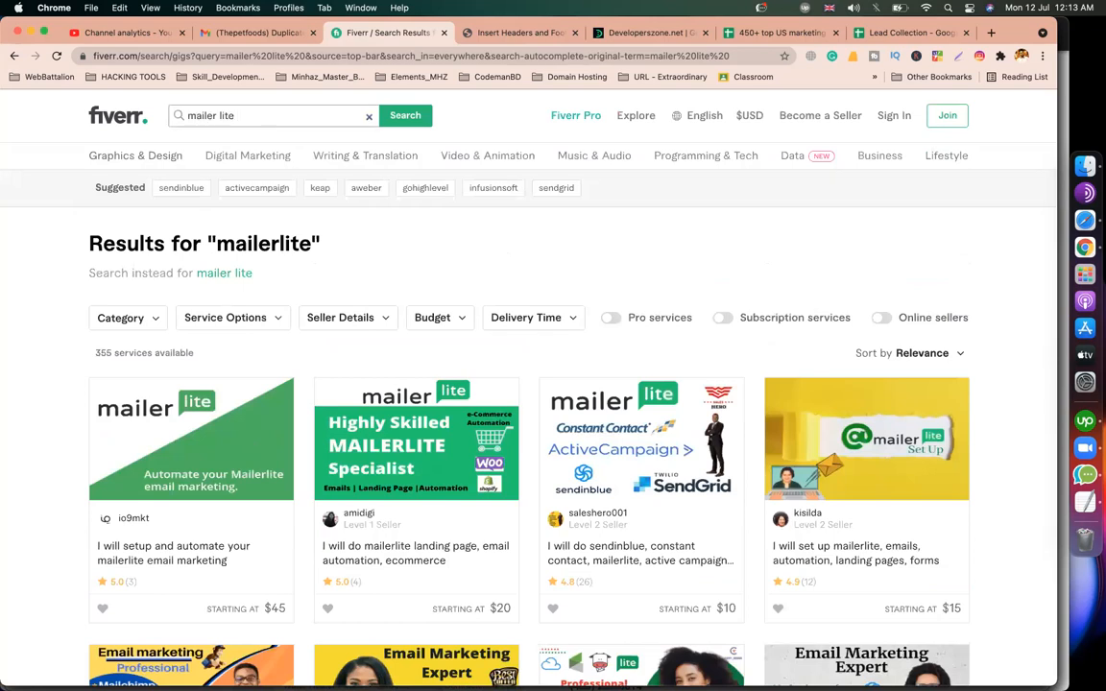
pyautogui.press('BackSpace')
pyautogui.click(53, 246)
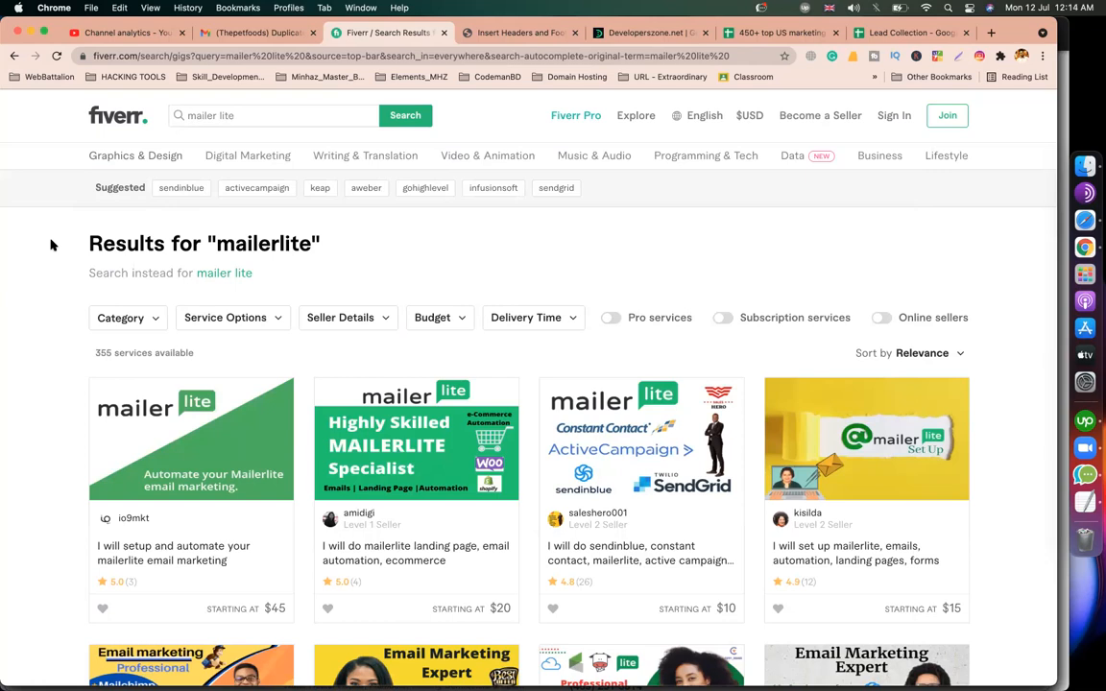
# Open the gig offering mailerlite, sendinblue and mailgun setup.
pyautogui.scroll(-5, 52, 245)
pyautogui.scroll(-5, 52, 245)
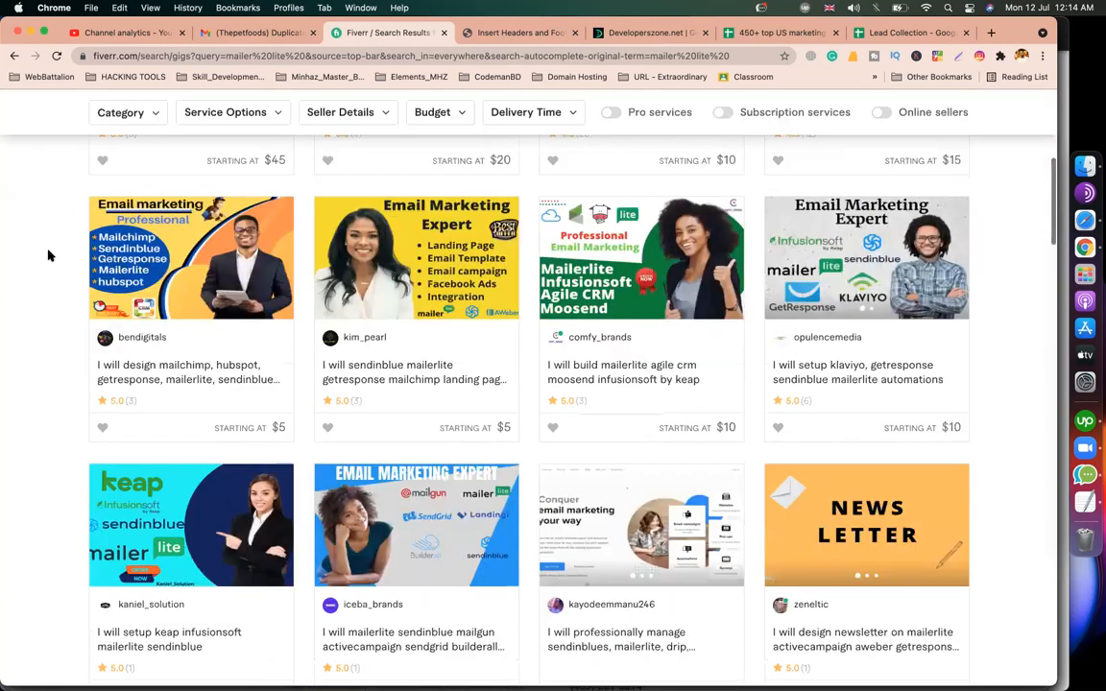
pyautogui.scroll(3, 281, 286)
pyautogui.scroll(-9, 282, 286)
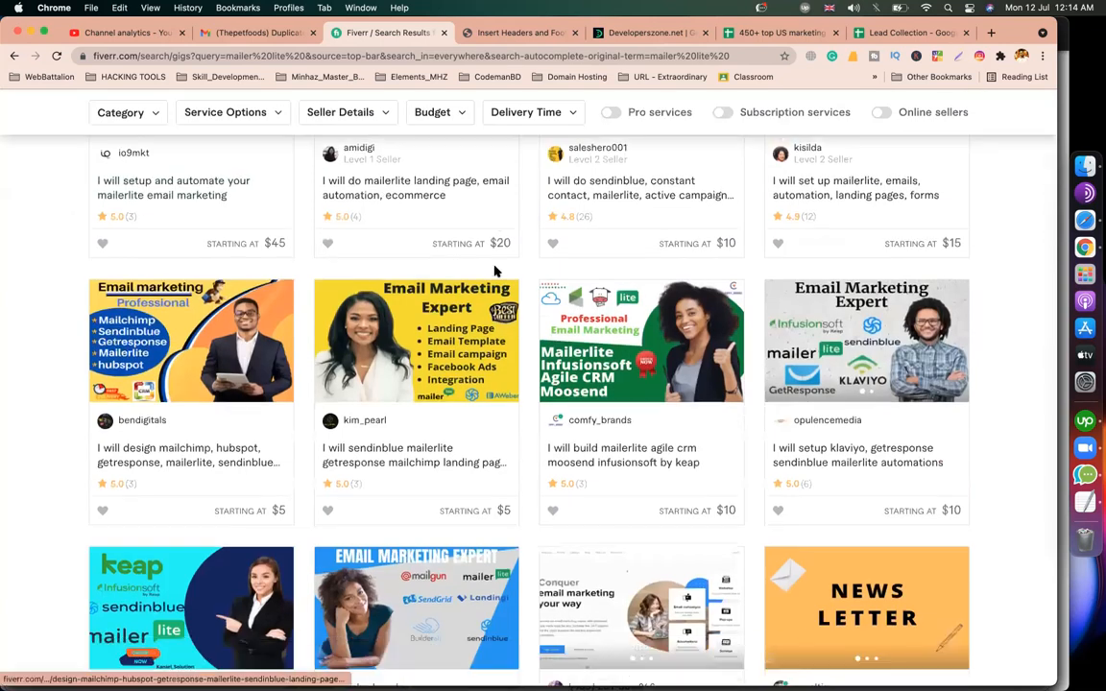
pyautogui.scroll(-2, 421, 289)
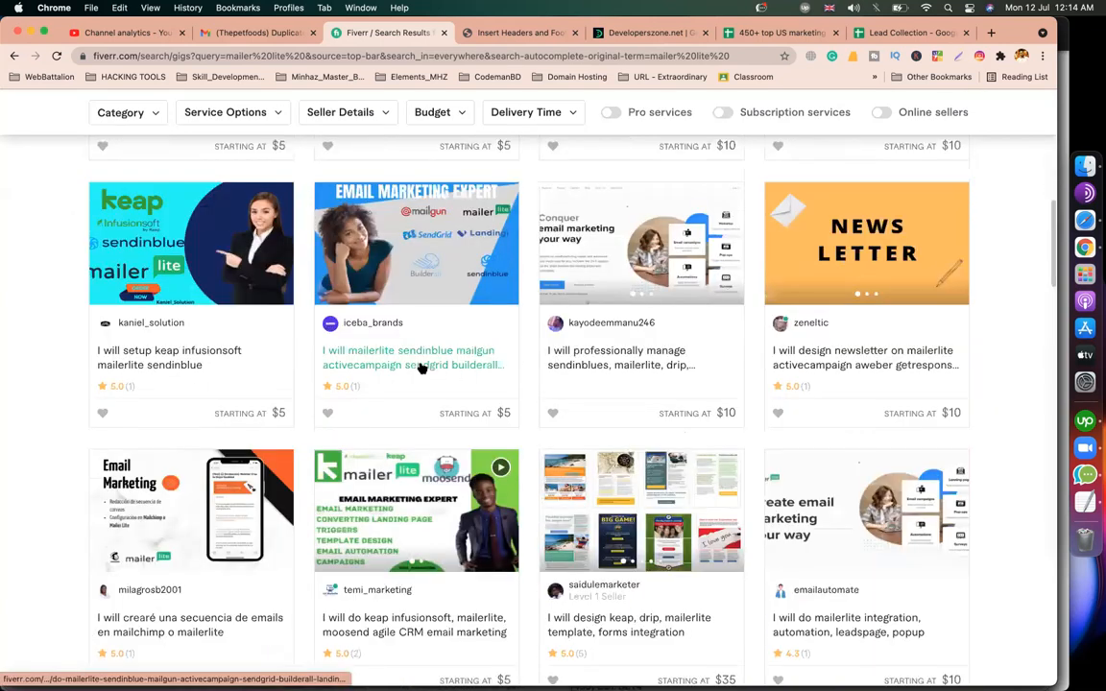
pyautogui.click(420, 366)
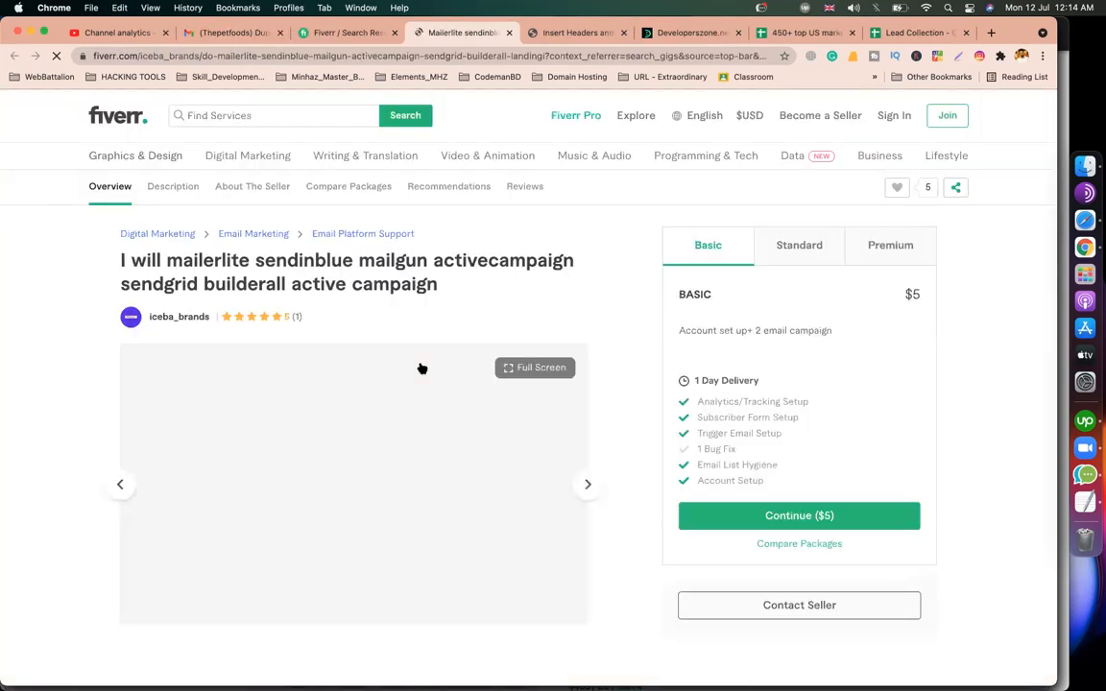
pyautogui.scroll(-10, 388, 395)
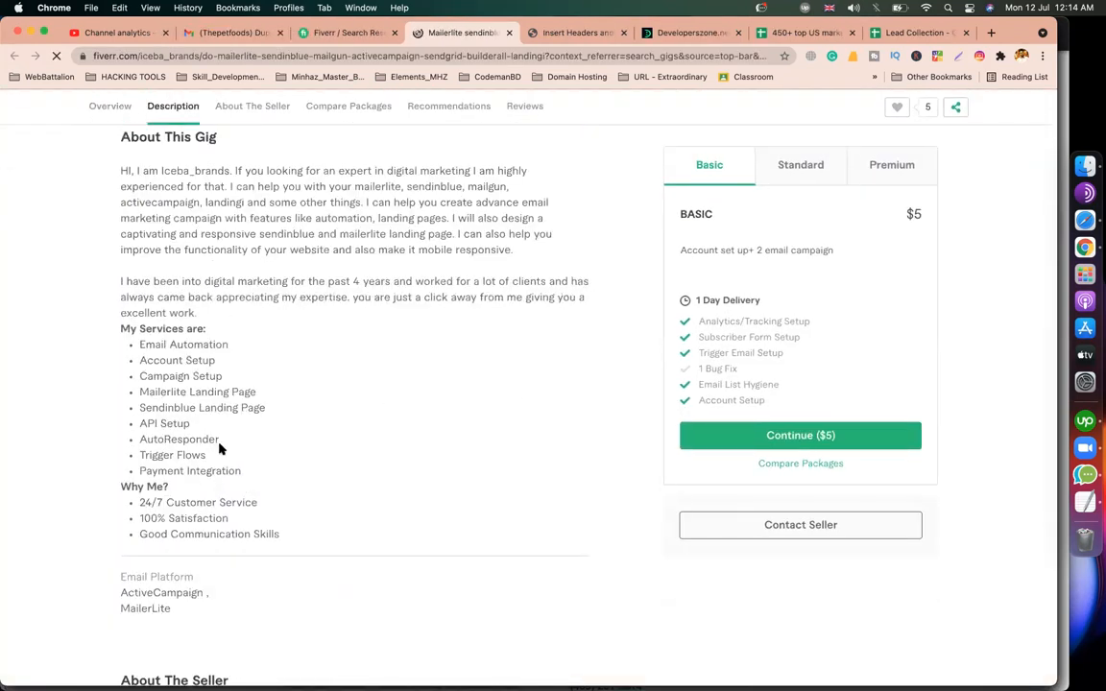
pyautogui.tripleClick(165, 455)
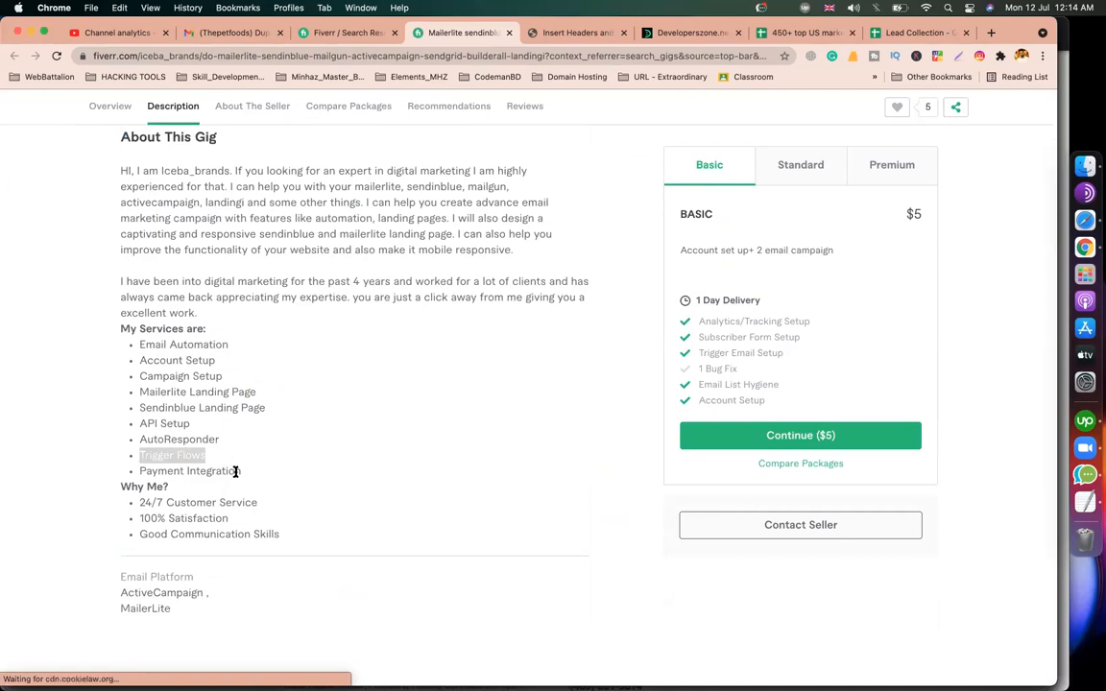
pyautogui.moveTo(240, 471); pyautogui.dragTo(152, 472)
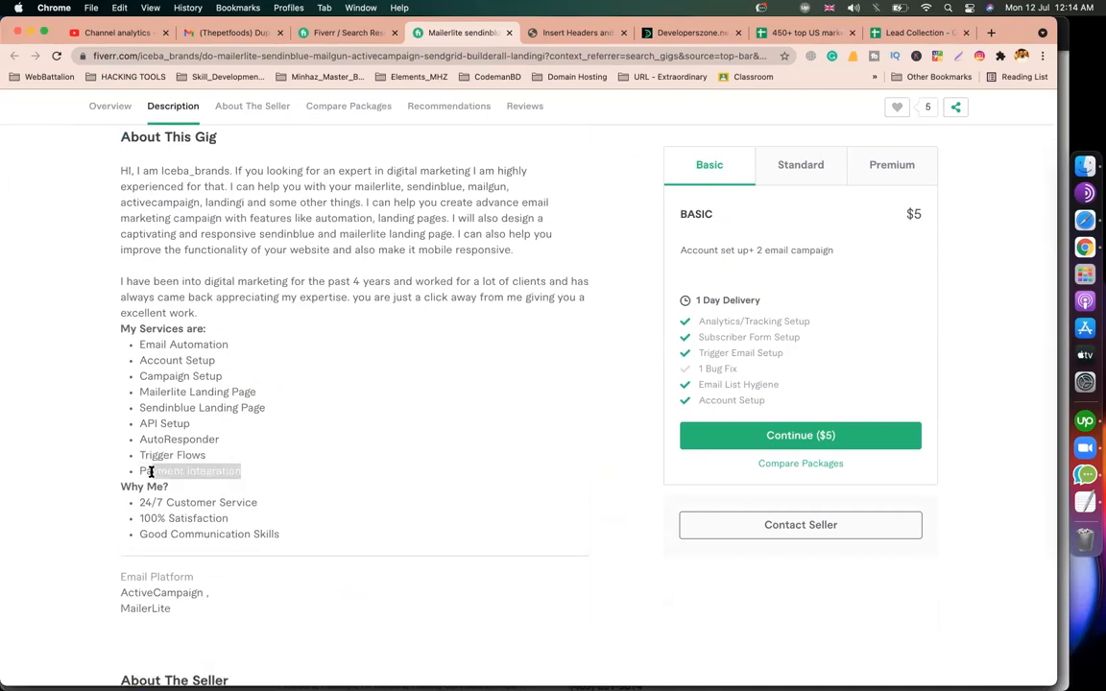
pyautogui.click(244, 403)
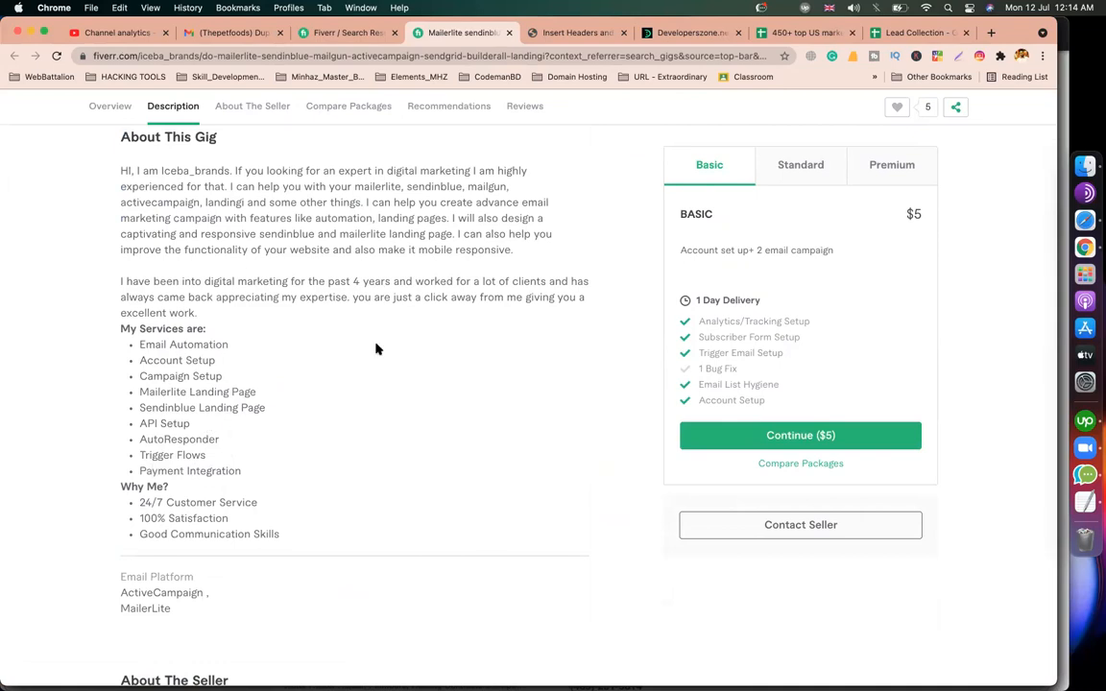
pyautogui.scroll(-7, 410, 441)
pyautogui.scroll(8, 410, 442)
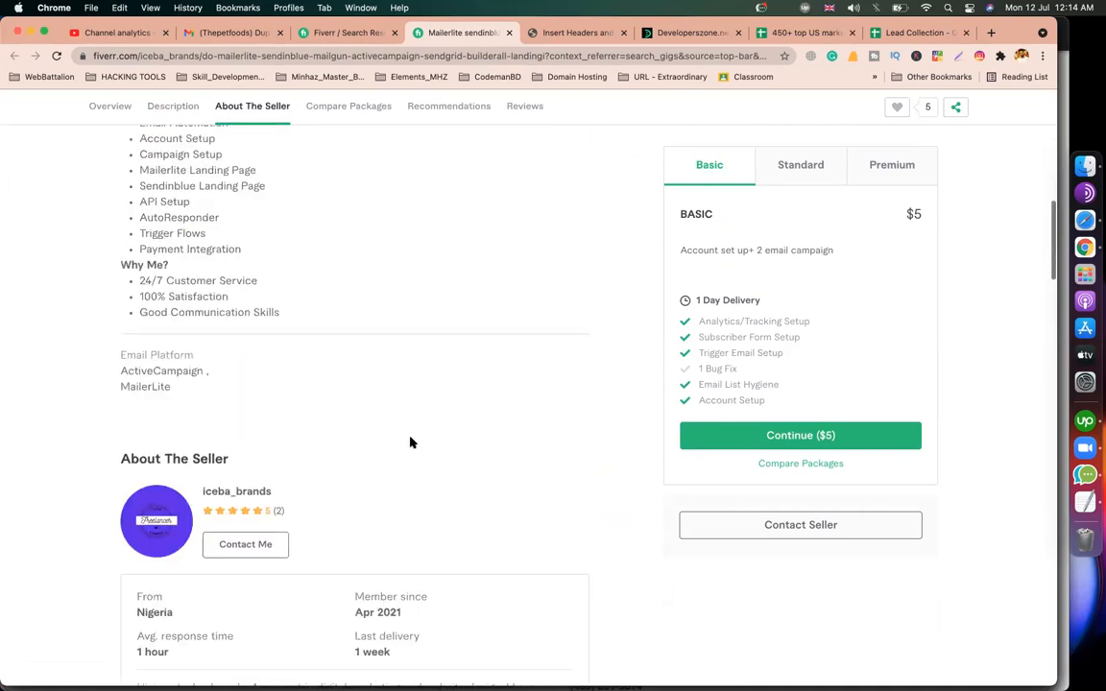